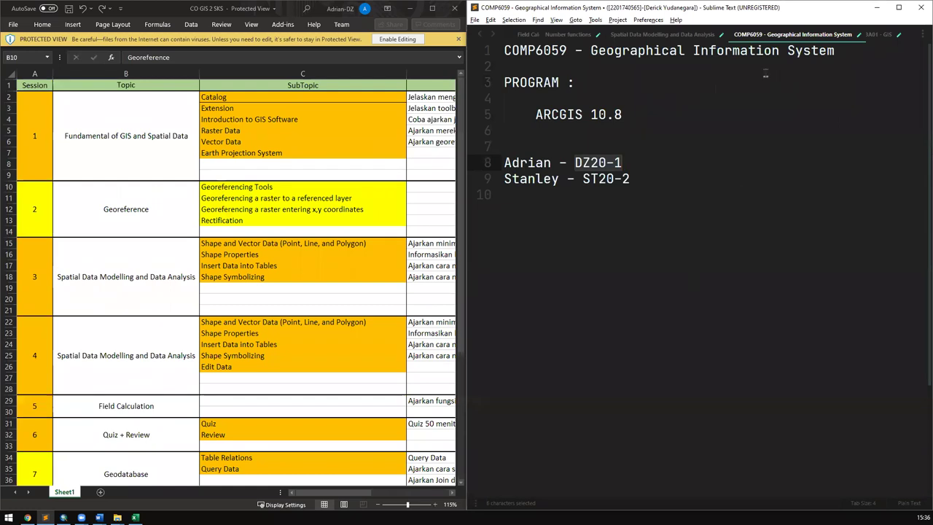
Step: Correct the course code in the note's title line to COMP6509
{"action": "left_click_drag", "start_coordinate": [871, 53], "coordinate": [514, 12]}
{"action": "left_click", "coordinate": [755, 69]}
{"action": "left_click_drag", "start_coordinate": [608, 51], "coordinate": [782, 65]}
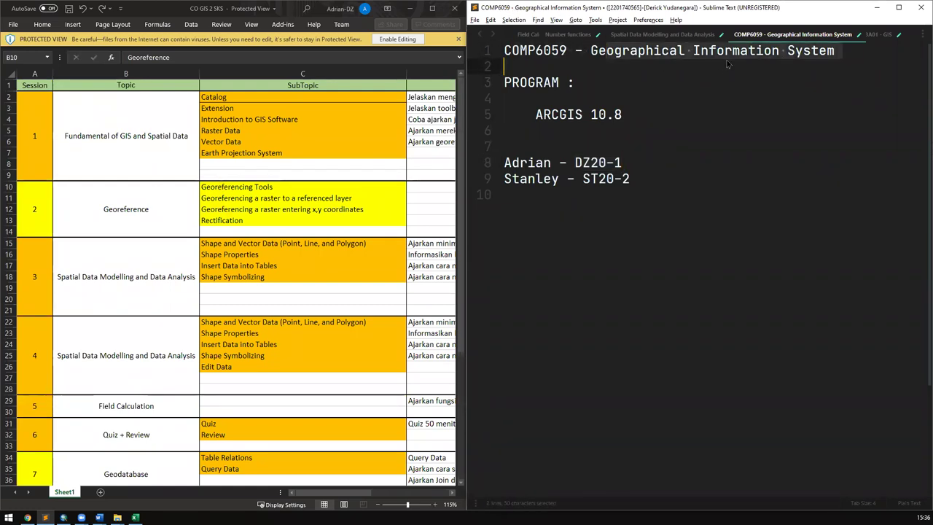
{"action": "left_click", "coordinate": [559, 50]}
{"action": "key", "text": "BackSpace"}
{"action": "key", "text": "BackSpace"}
{"action": "type", "text": "50"}
{"action": "left_click", "coordinate": [729, 151]}
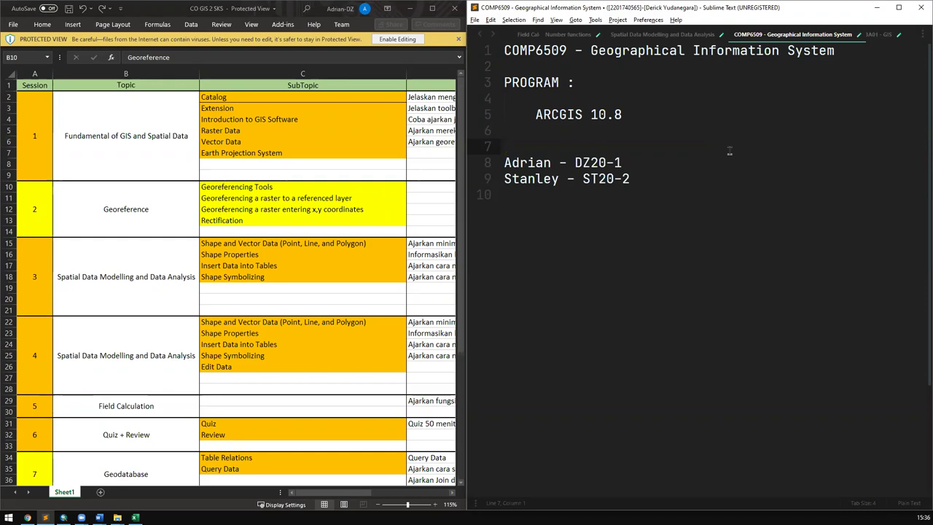
{"action": "key", "text": "Return"}
{"action": "key", "text": "Return"}
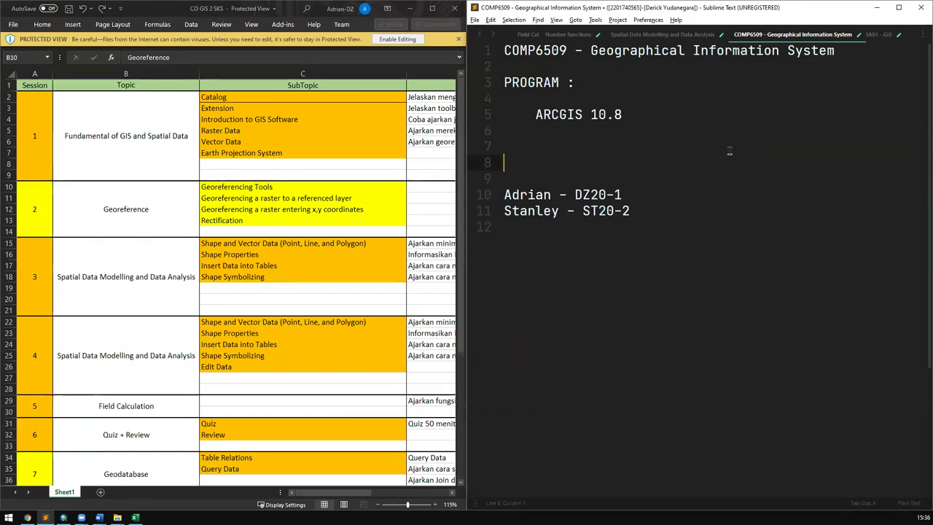
{"action": "key", "text": "ctrl+a"}
{"action": "left_click", "coordinate": [617, 163]}
{"action": "key", "text": "BackSpace"}
{"action": "key", "text": "BackSpace"}
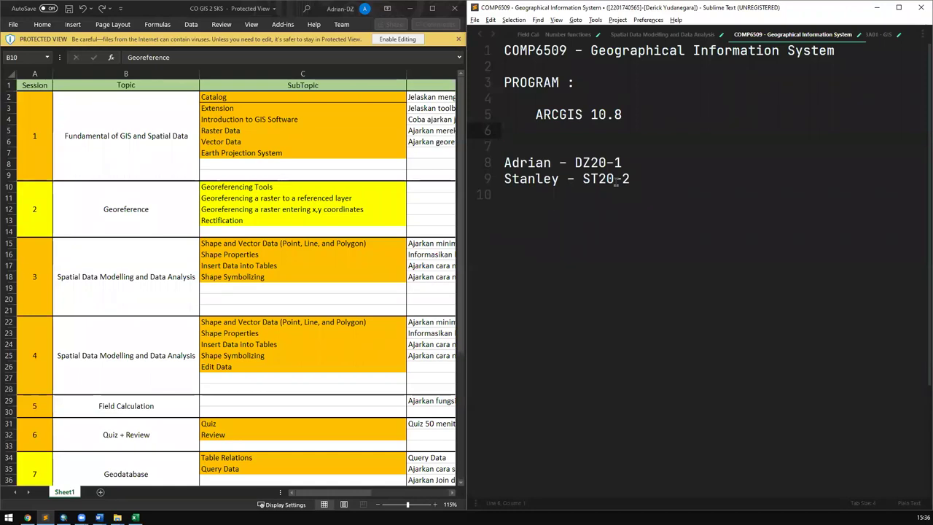
Step: Switch to the maximized Excel course schedule and examine the rows for sessions 3 to 6
{"action": "left_click", "coordinate": [233, 304]}
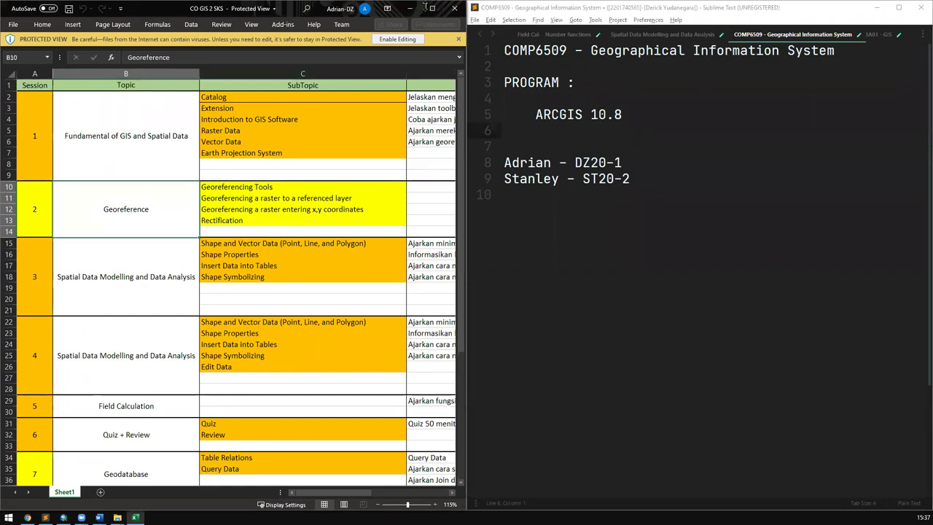
{"action": "left_click", "coordinate": [432, 8]}
{"action": "left_click_drag", "start_coordinate": [136, 295], "coordinate": [530, 413]}
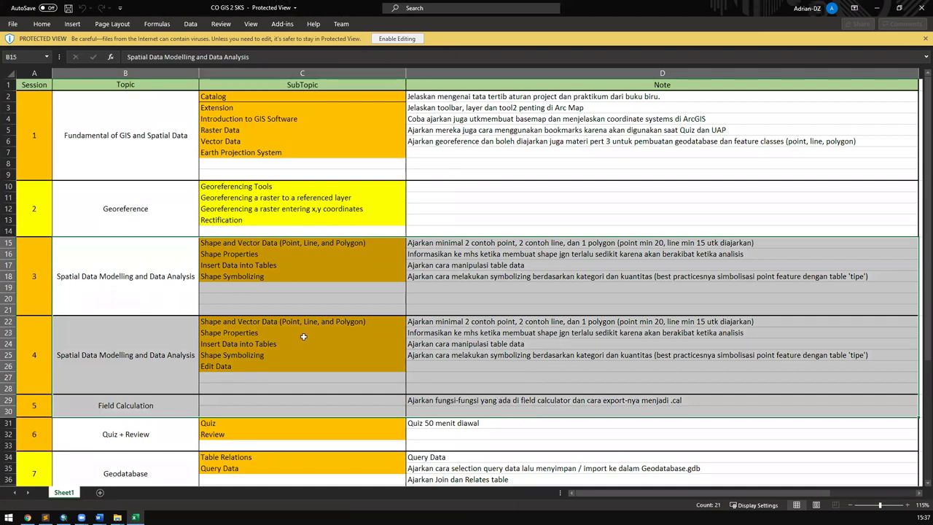
{"action": "scroll", "coordinate": [195, 345], "scroll_direction": "down", "scroll_amount": 3}
{"action": "left_click_drag", "start_coordinate": [113, 342], "coordinate": [576, 321]}
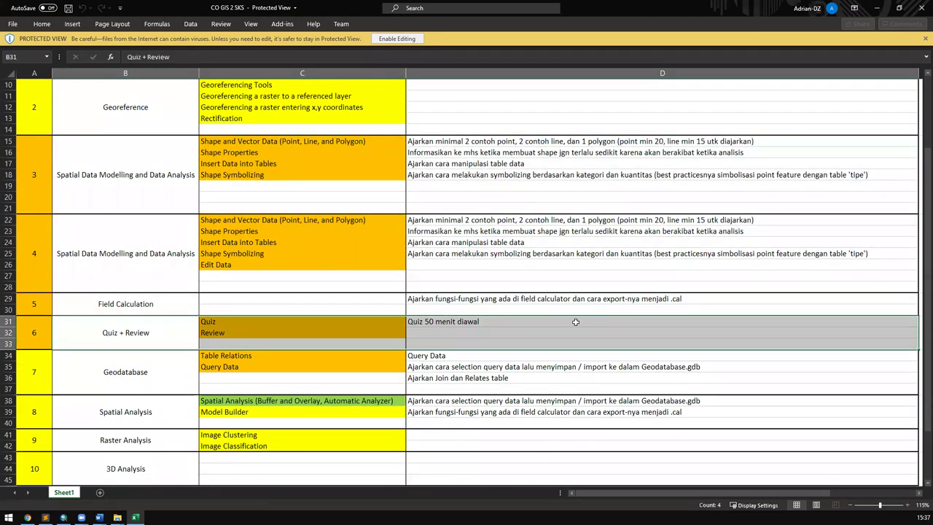
{"action": "left_click_drag", "start_coordinate": [129, 156], "coordinate": [772, 298]}
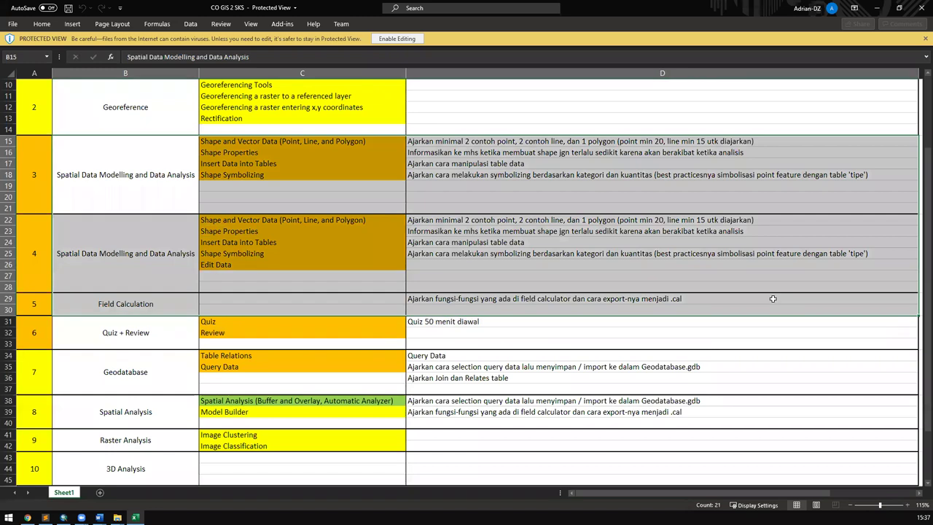
Step: Select the Topic, SubTopic and Note cells of sessions 3 to 5 to examine their material
{"action": "key", "text": "shift+Up"}
{"action": "key", "text": "Up"}
{"action": "key", "text": "Up"}
{"action": "key", "text": "Down"}
{"action": "key", "text": "Right"}
{"action": "key", "text": "Down"}
{"action": "key", "text": "Down"}
{"action": "key", "text": "Left"}
{"action": "key", "text": "Down"}
{"action": "key", "text": "shift+Down"}
{"action": "key", "text": "shift+Right"}
{"action": "key", "text": "shift+Down"}
{"action": "key", "text": "shift+Right"}
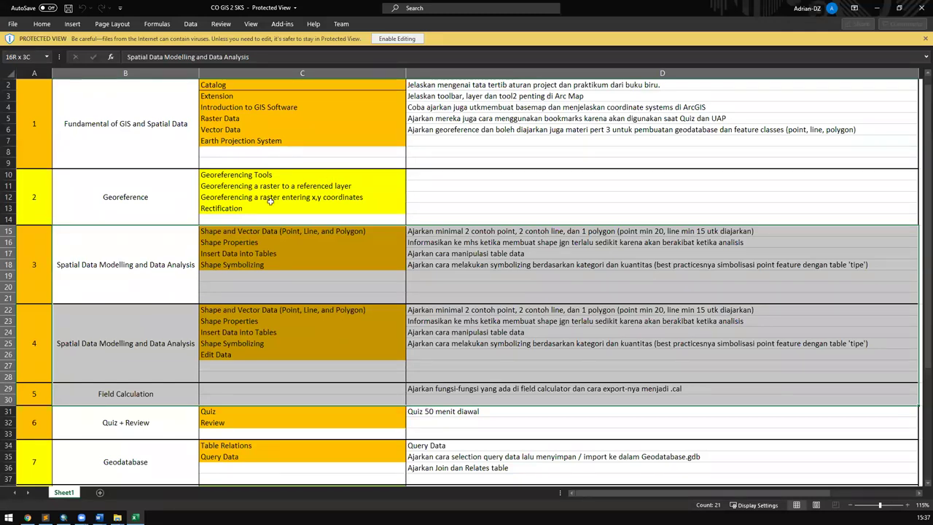
{"action": "left_click", "coordinate": [226, 252]}
{"action": "mouse_move", "coordinate": [150, 255]}
{"action": "left_mouse_down"}
{"action": "mouse_move", "coordinate": [521, 366]}
{"action": "mouse_move", "coordinate": [503, 388]}
{"action": "left_mouse_up"}
{"action": "key", "text": "Right"}
{"action": "key", "text": "Left"}
{"action": "key", "text": "Left"}
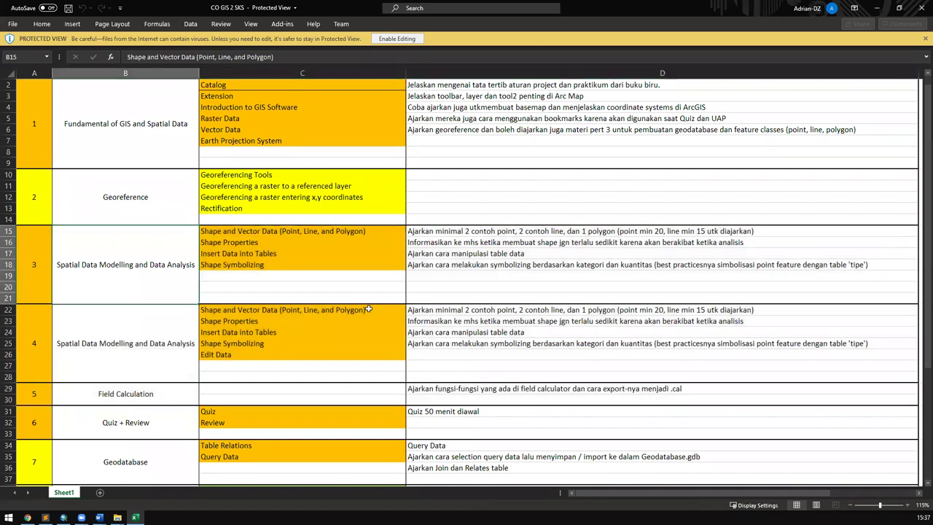
{"action": "key", "text": "Down"}
{"action": "key", "text": "Right"}
{"action": "key", "text": "Right"}
{"action": "key", "text": "Up"}
{"action": "key", "text": "Left"}
{"action": "key", "text": "Up"}
{"action": "key", "text": "Down"}
{"action": "key", "text": "Right"}
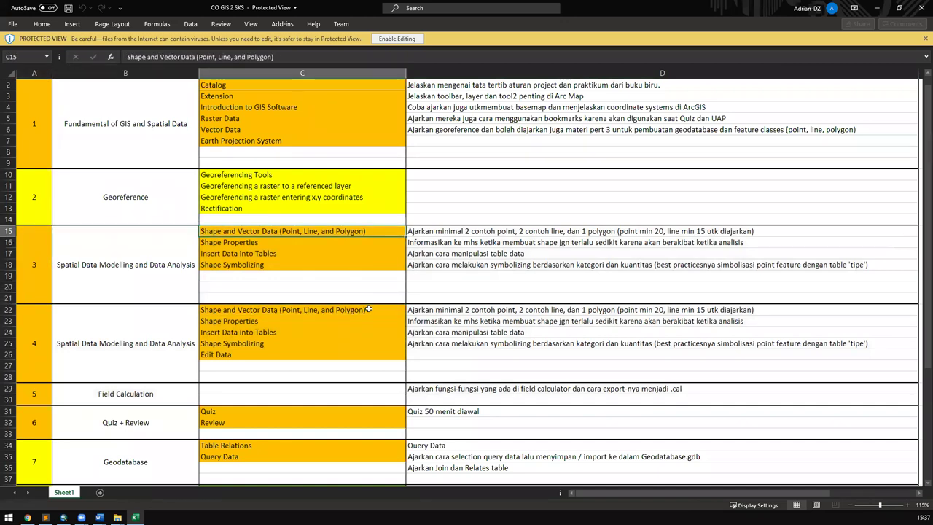
Step: Highlight the full schedule rows of sessions 3 to 5, including their session numbers
{"action": "left_click", "coordinate": [133, 261]}
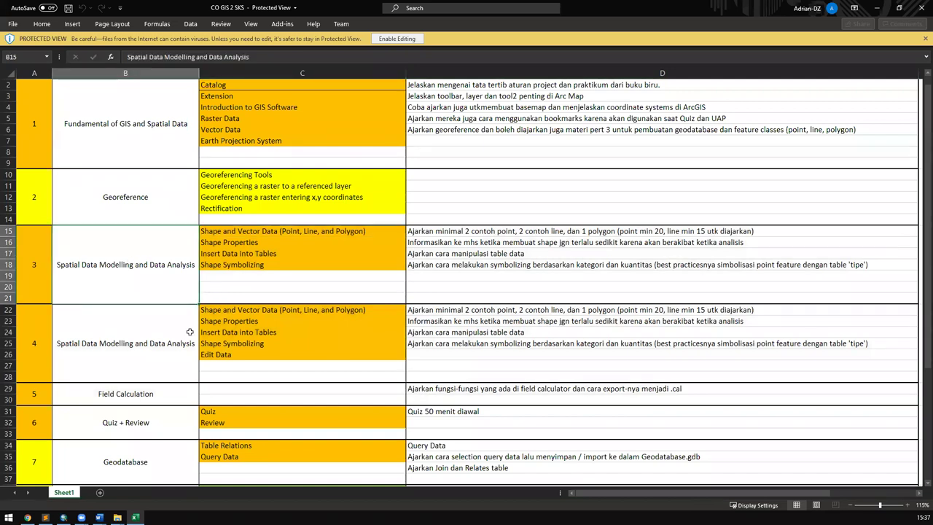
{"action": "key", "text": "shift+Right"}
{"action": "key", "text": "shift+Right"}
{"action": "key", "text": "shift+Down"}
{"action": "key", "text": "shift+Down"}
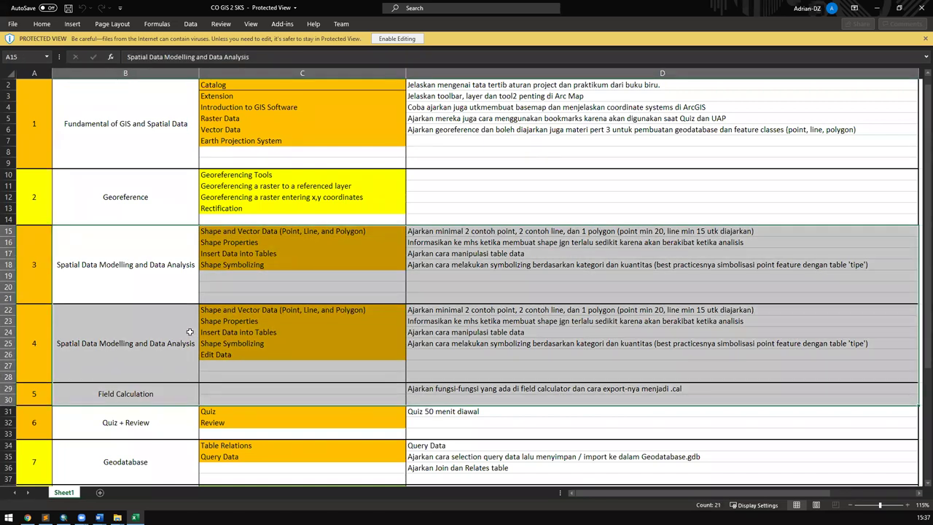
{"action": "key", "text": "Left"}
{"action": "key", "text": "shift+Down"}
{"action": "key", "text": "shift+Down"}
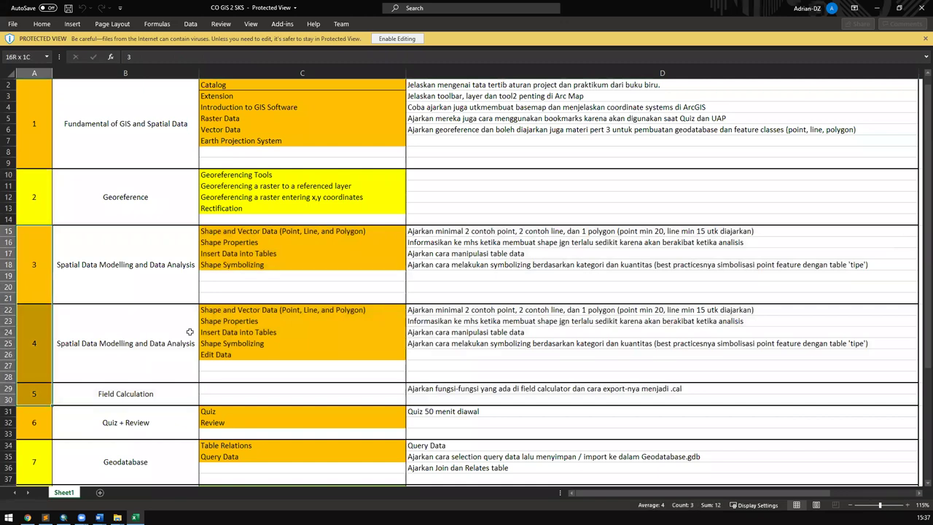
{"action": "key", "text": "shift+Right"}
{"action": "key", "text": "shift+Right"}
{"action": "key", "text": "shift+Right"}
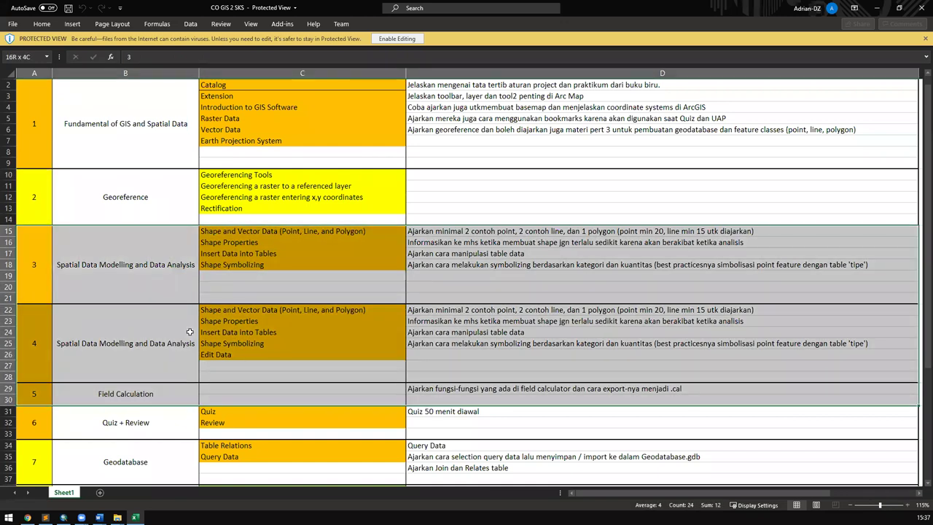
Step: Look through the course schedule from the first sessions to the later ones
{"action": "key", "text": "Down"}
{"action": "key", "text": "Up"}
{"action": "key", "text": "Up"}
{"action": "key", "text": "Down"}
{"action": "key", "text": "Down"}
{"action": "key", "text": "Down"}
{"action": "key", "text": "Down"}
{"action": "key", "text": "Down"}
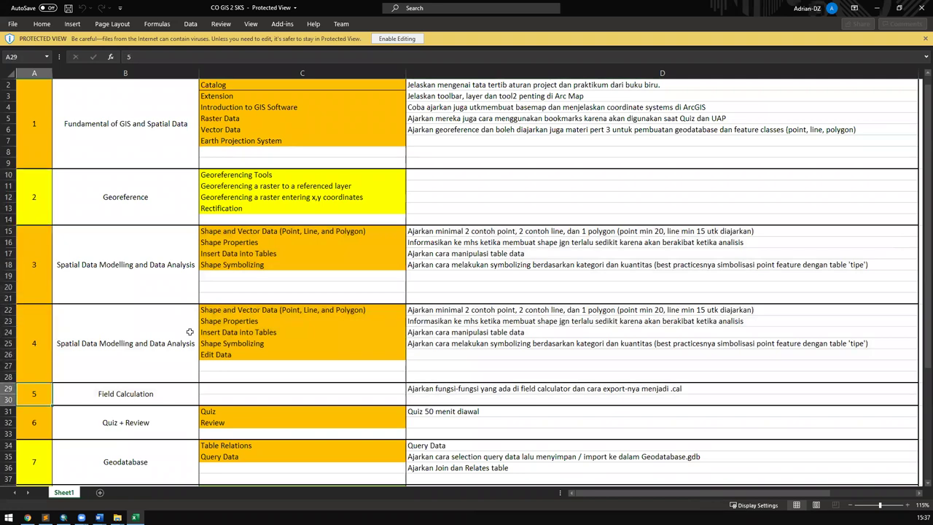
{"action": "scroll", "coordinate": [200, 298], "scroll_direction": "down", "scroll_amount": 3}
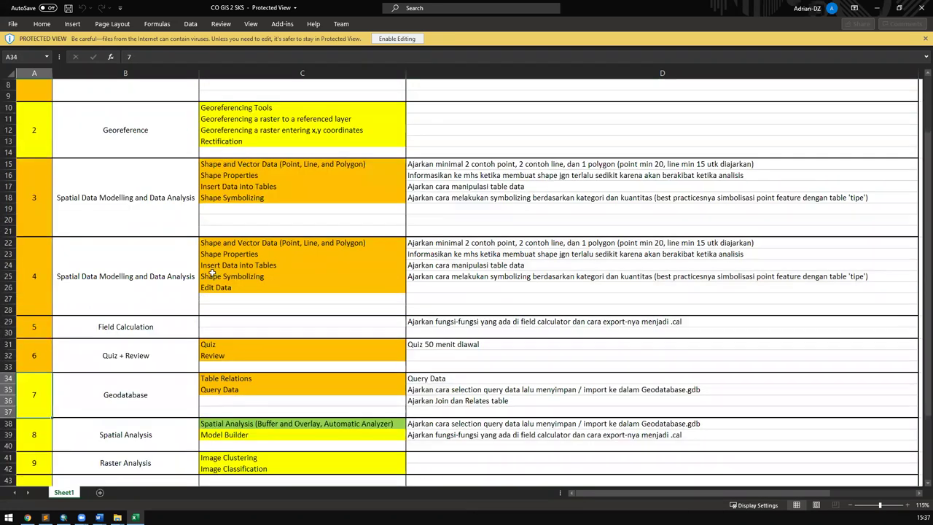
{"action": "scroll", "coordinate": [193, 255], "scroll_direction": "up", "scroll_amount": 3}
{"action": "scroll", "coordinate": [176, 183], "scroll_direction": "down", "scroll_amount": 6}
{"action": "scroll", "coordinate": [220, 188], "scroll_direction": "up", "scroll_amount": 6}
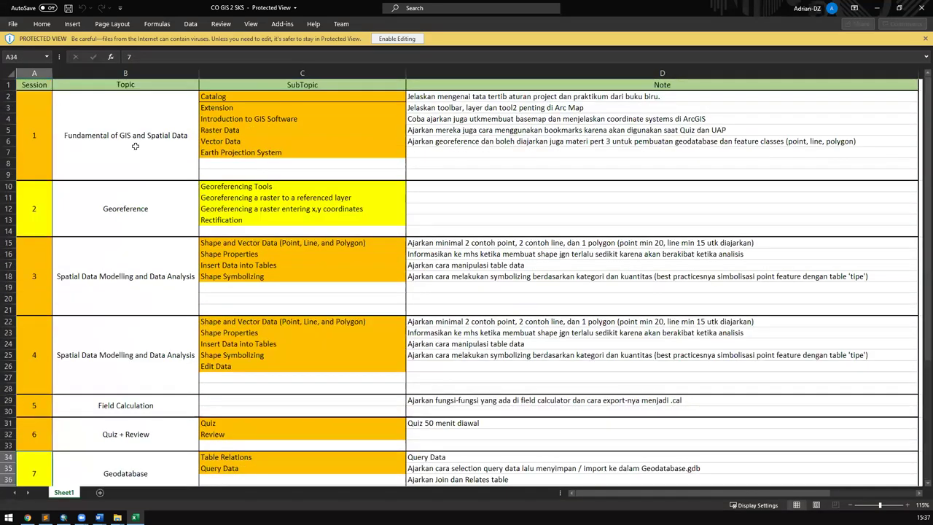
Step: Examine the rows of sessions 1 to 6, the session 6 Quiz + Review and the session 12 Final Exam
{"action": "left_click_drag", "start_coordinate": [125, 102], "coordinate": [478, 433]}
{"action": "left_click_drag", "start_coordinate": [34, 424], "coordinate": [596, 439]}
{"action": "scroll", "coordinate": [596, 437], "scroll_direction": "down", "scroll_amount": 8}
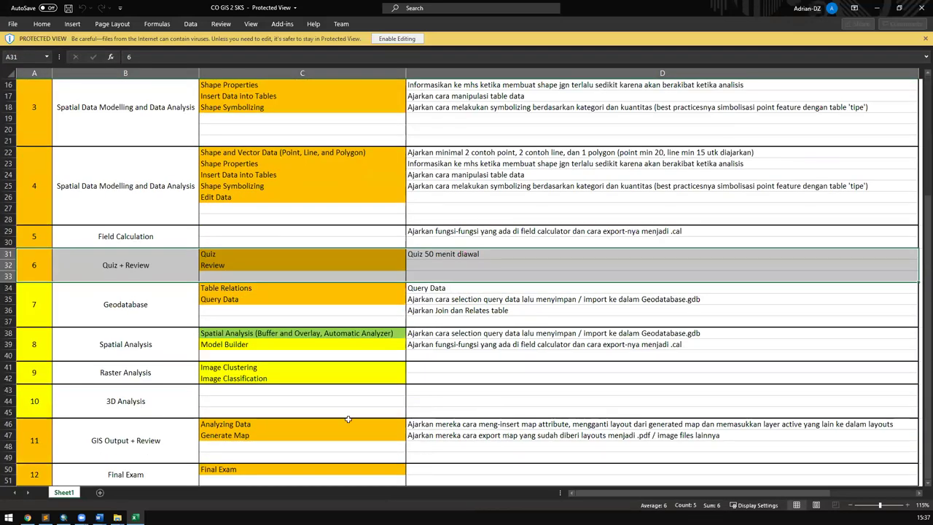
{"action": "left_click_drag", "start_coordinate": [43, 380], "coordinate": [554, 381]}
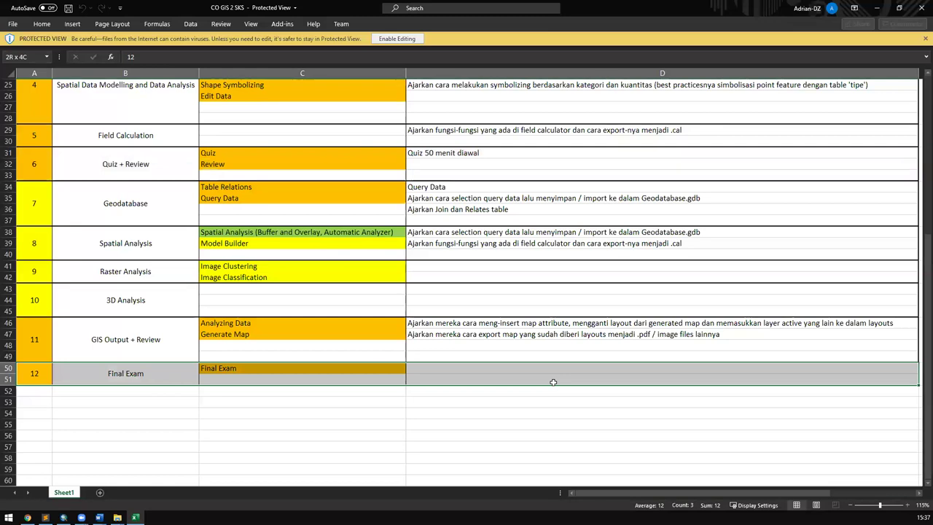
Step: Examine the Geodatabase, Spatial Analysis and Raster Analysis rows of sessions 7 to 9
{"action": "scroll", "coordinate": [350, 312], "scroll_direction": "up", "scroll_amount": 2}
{"action": "left_click", "coordinate": [258, 279]}
{"action": "scroll", "coordinate": [240, 260], "scroll_direction": "up", "scroll_amount": 2}
{"action": "left_click_drag", "start_coordinate": [40, 288], "coordinate": [457, 404]}
{"action": "scroll", "coordinate": [436, 347], "scroll_direction": "down", "scroll_amount": 2}
{"action": "left_click", "coordinate": [350, 341]}
{"action": "left_click_drag", "start_coordinate": [65, 274], "coordinate": [430, 339]}
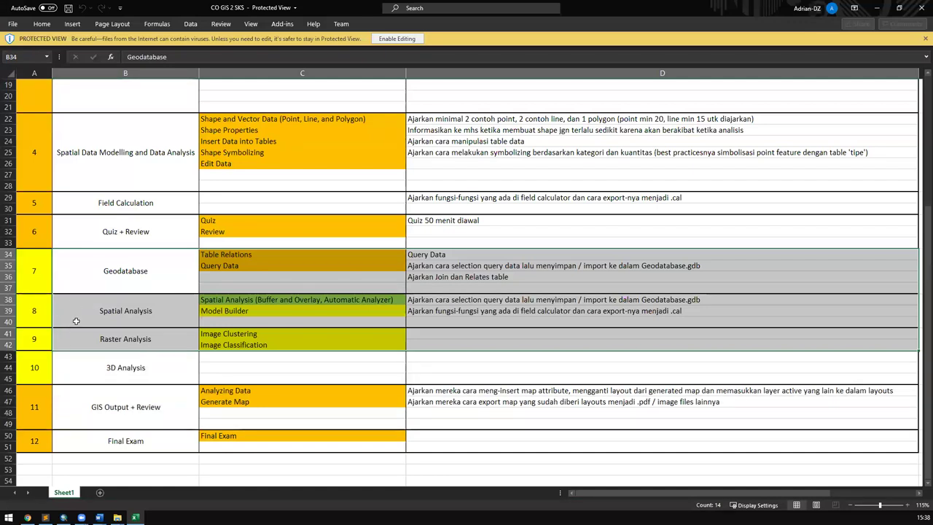
Step: Review the topics of sessions 1 to 6 and the Quiz + Review row of session 6
{"action": "scroll", "coordinate": [91, 315], "scroll_direction": "up", "scroll_amount": 6}
{"action": "left_click_drag", "start_coordinate": [125, 138], "coordinate": [523, 466]}
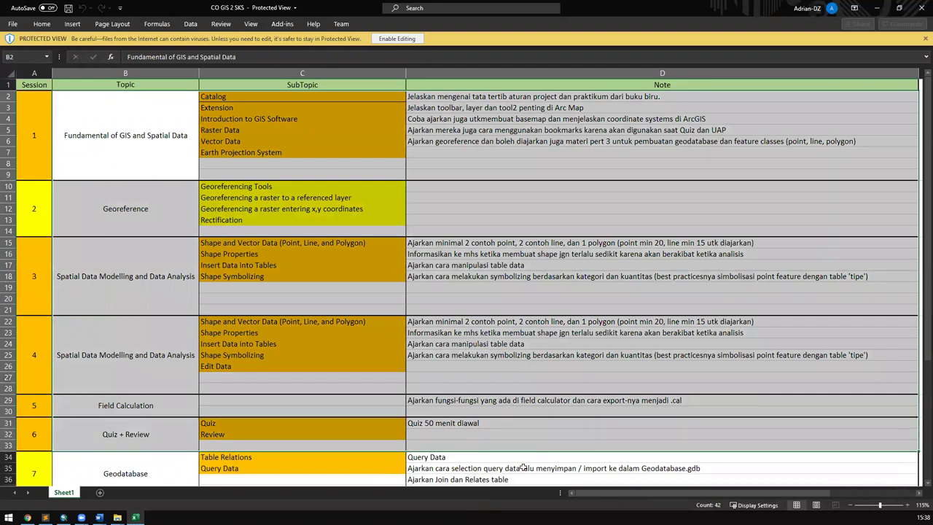
{"action": "left_click", "coordinate": [502, 378]}
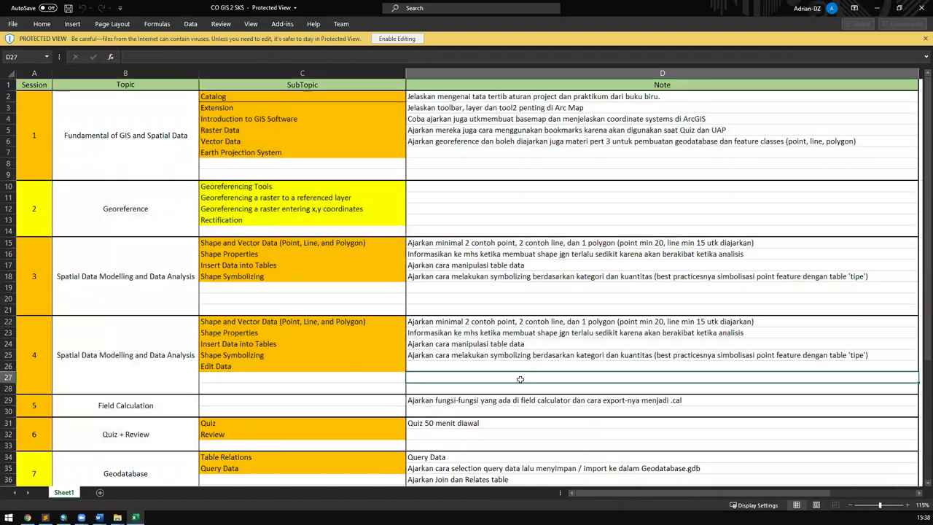
{"action": "left_click_drag", "start_coordinate": [88, 427], "coordinate": [666, 437]}
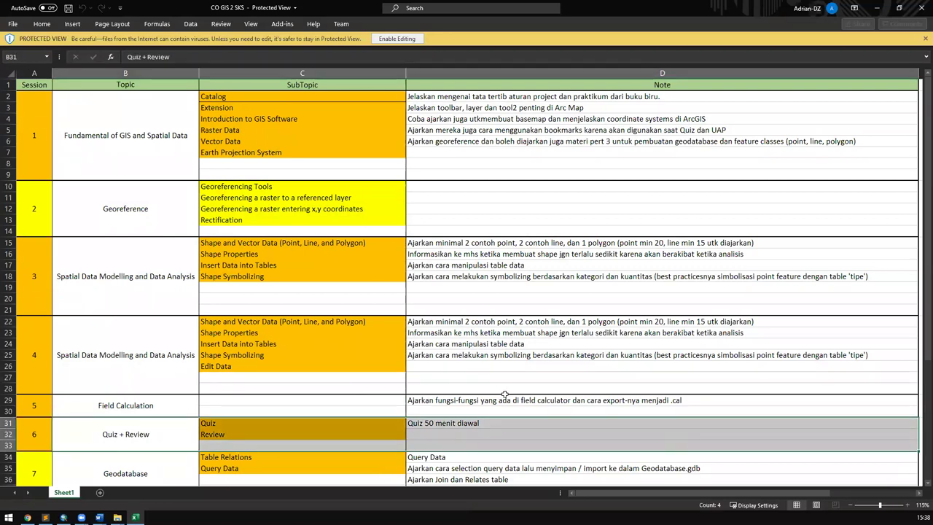
{"action": "scroll", "coordinate": [188, 354], "scroll_direction": "down", "scroll_amount": 4}
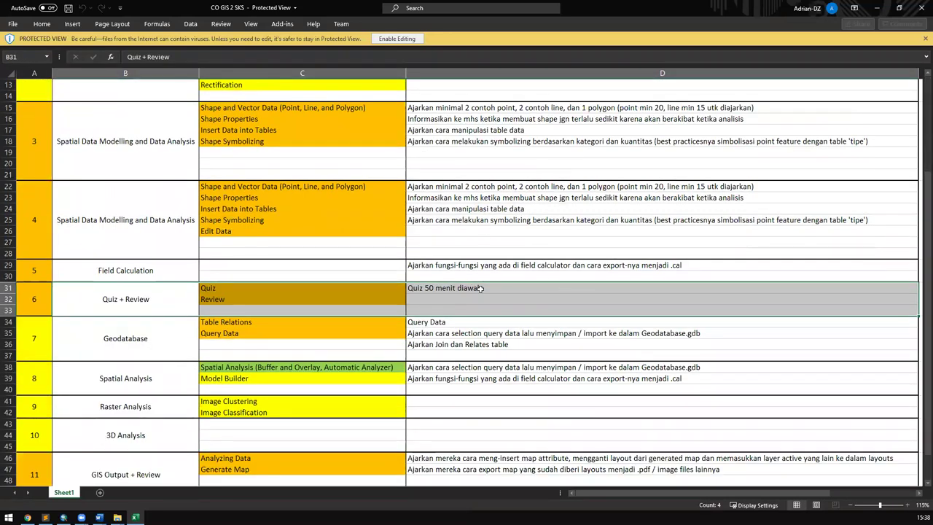
{"action": "left_click", "coordinate": [372, 342]}
{"action": "left_click_drag", "start_coordinate": [126, 307], "coordinate": [489, 300]}
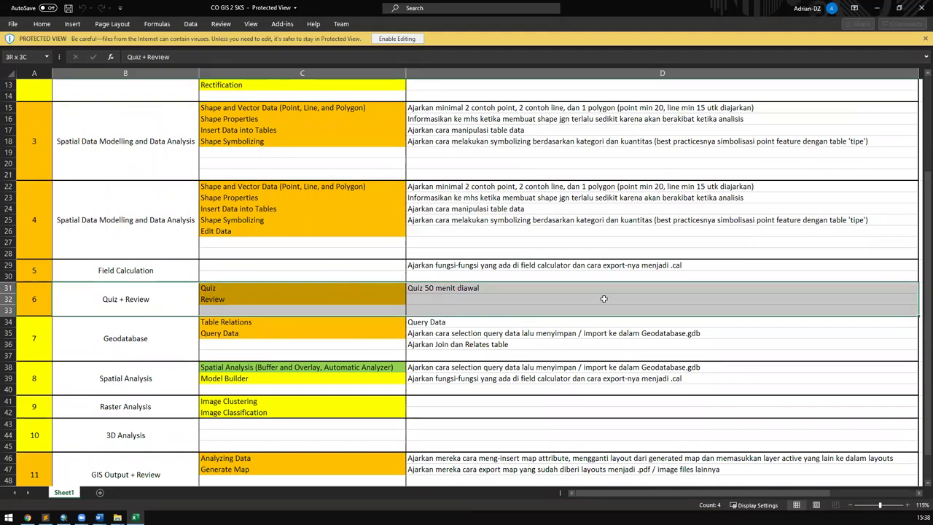
Step: Examine the Spatial Data Modelling and Data Analysis and Field Calculation rows of sessions 3 to 5
{"action": "scroll", "coordinate": [375, 268], "scroll_direction": "up", "scroll_amount": 4}
{"action": "left_click", "coordinate": [275, 258]}
{"action": "left_click_drag", "start_coordinate": [100, 245], "coordinate": [614, 403]}
{"action": "left_click", "coordinate": [573, 366]}
{"action": "left_click_drag", "start_coordinate": [34, 266], "coordinate": [628, 405]}
{"action": "left_click", "coordinate": [521, 350]}
{"action": "left_click_drag", "start_coordinate": [34, 287], "coordinate": [577, 427]}
{"action": "left_click", "coordinate": [632, 375]}
{"action": "left_click_drag", "start_coordinate": [715, 407], "coordinate": [73, 264]}
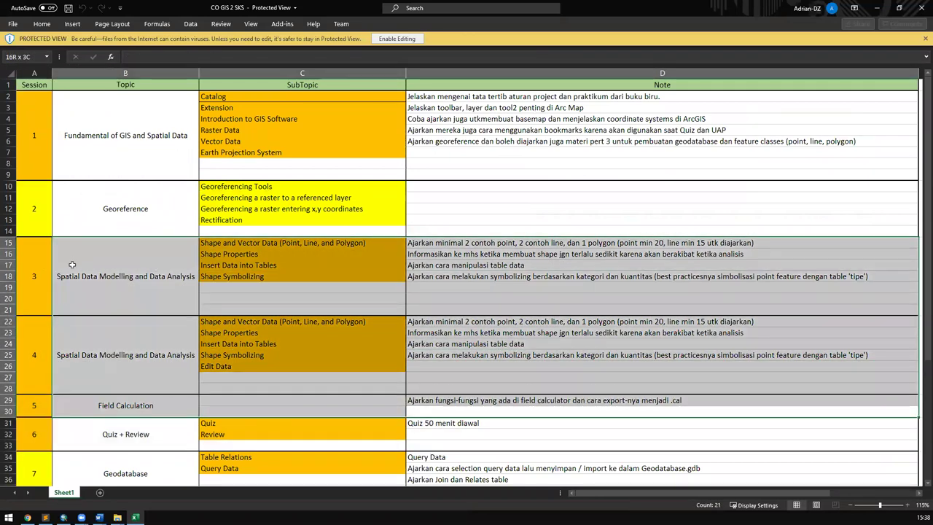
{"action": "left_click_drag", "start_coordinate": [156, 271], "coordinate": [316, 291]}
{"action": "left_click_drag", "start_coordinate": [453, 318], "coordinate": [674, 401]}
{"action": "left_click", "coordinate": [696, 359]}
{"action": "left_click_drag", "start_coordinate": [171, 275], "coordinate": [642, 409]}
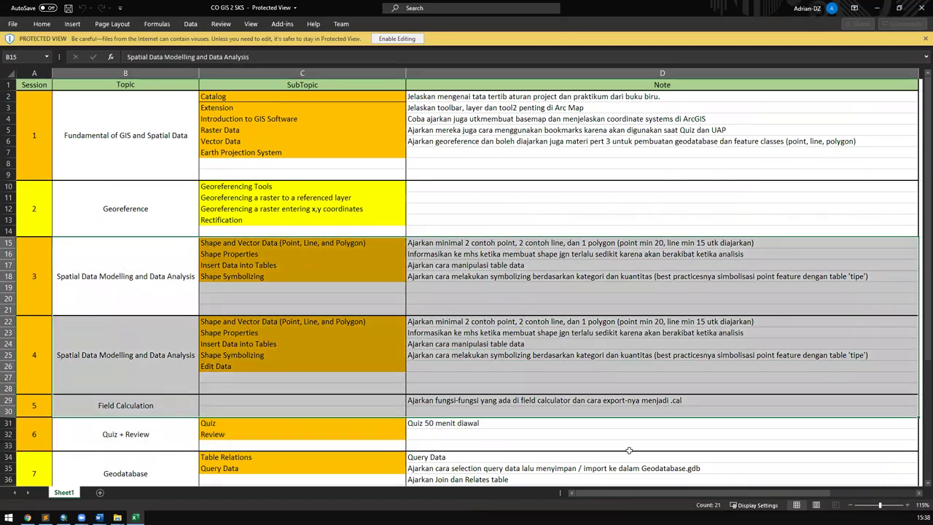
{"action": "key", "text": "Down"}
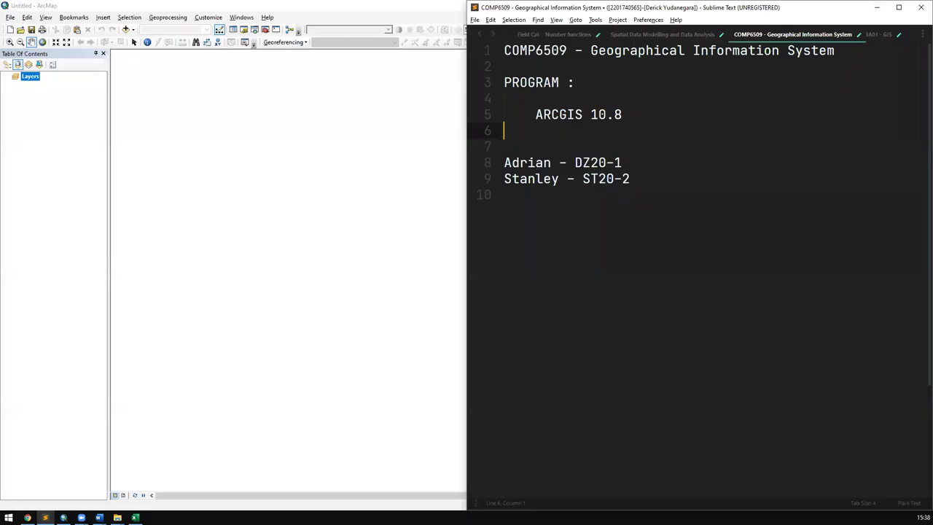
Step: Switch to Sublime Text and show the Spatial Data Modelling and Data Analysis notes
{"action": "left_click", "coordinate": [878, 7]}
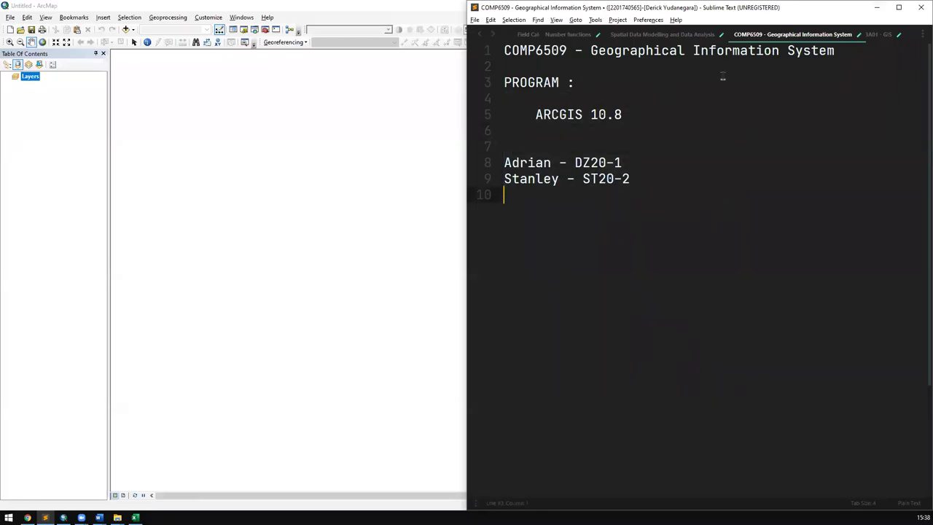
{"action": "key", "text": "ctrl+Page_Up"}
{"action": "key", "text": "ctrl+a"}
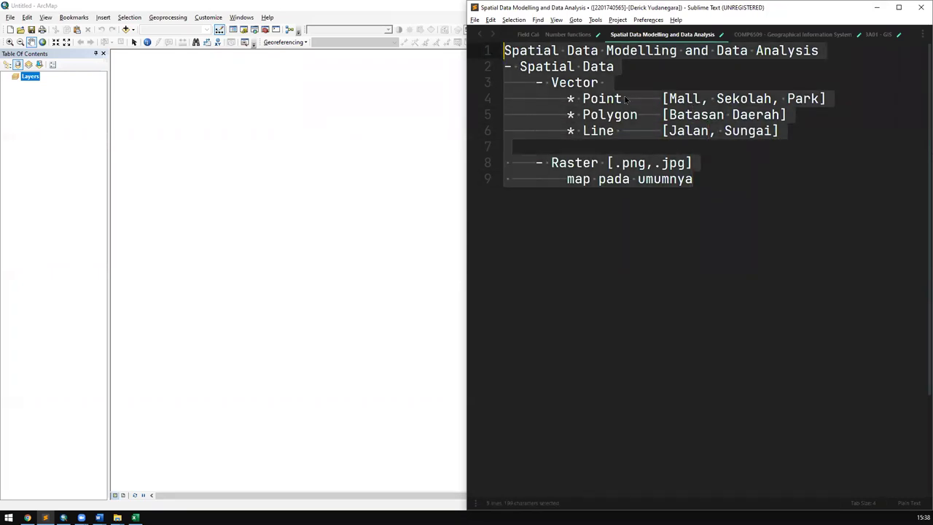
{"action": "left_click", "coordinate": [614, 66]}
{"action": "left_click", "coordinate": [511, 51]}
{"action": "left_click_drag", "start_coordinate": [515, 55], "coordinate": [662, 64]}
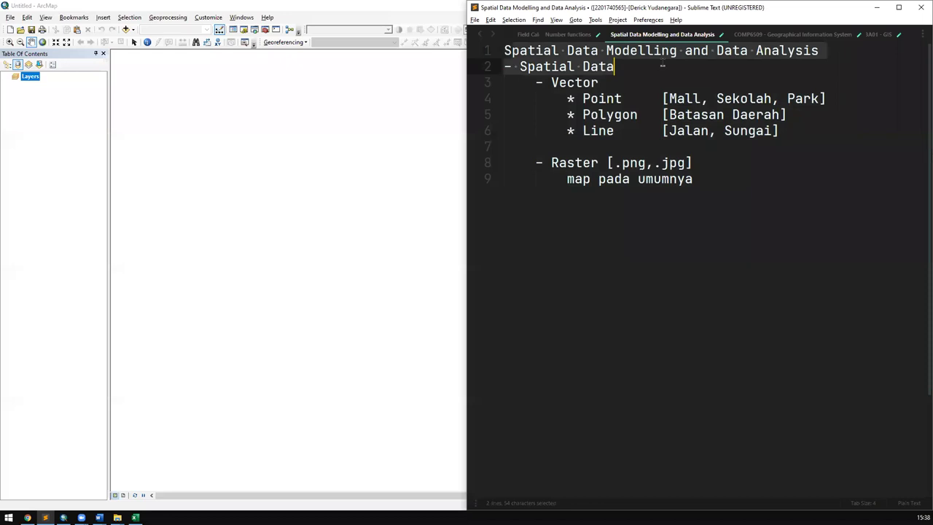
Step: Extend the notes' title with "& Field Calculation" and add a blank line beneath it
{"action": "left_click_drag", "start_coordinate": [726, 53], "coordinate": [872, 56]}
{"action": "left_click", "coordinate": [872, 55]}
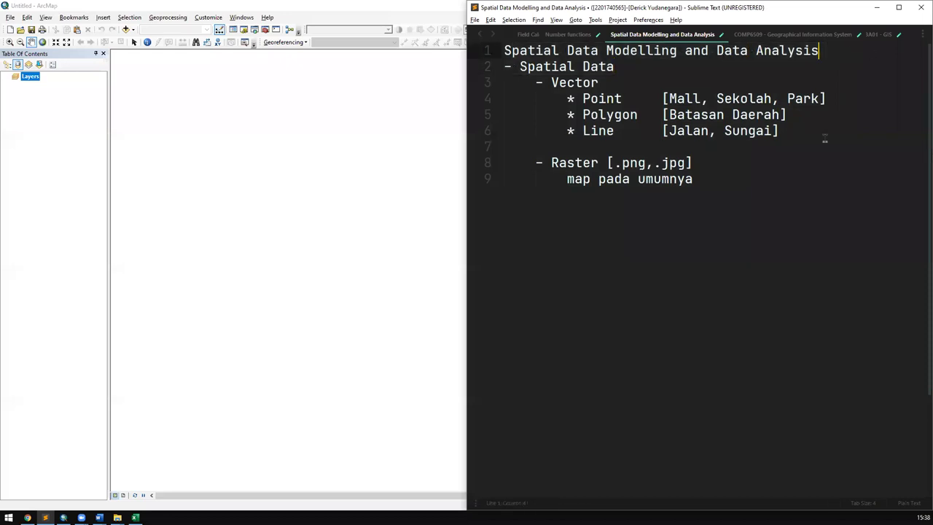
{"action": "type", "text": "& asd"}
{"action": "key", "text": "BackSpace"}
{"action": "key", "text": "BackSpace"}
{"action": "key", "text": "BackSpace"}
{"action": "type", "text": "F"}
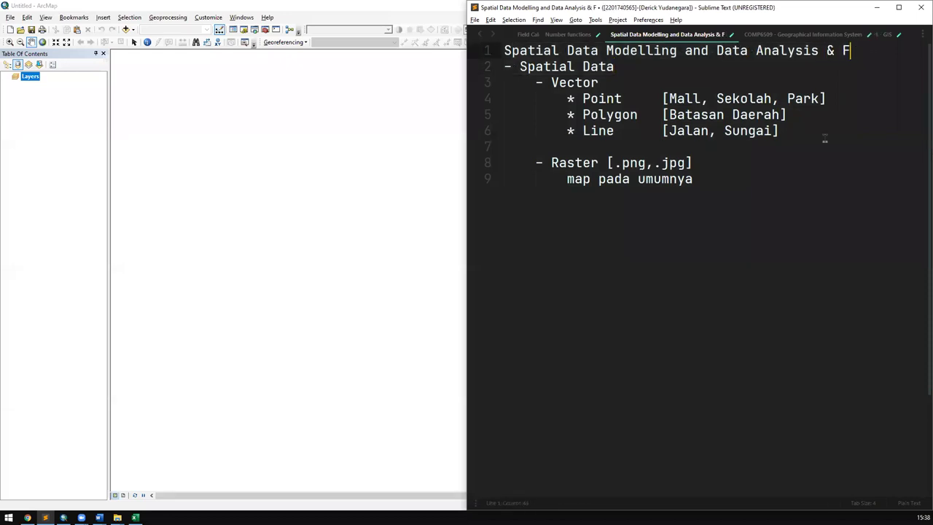
{"action": "type", "text": "ield"}
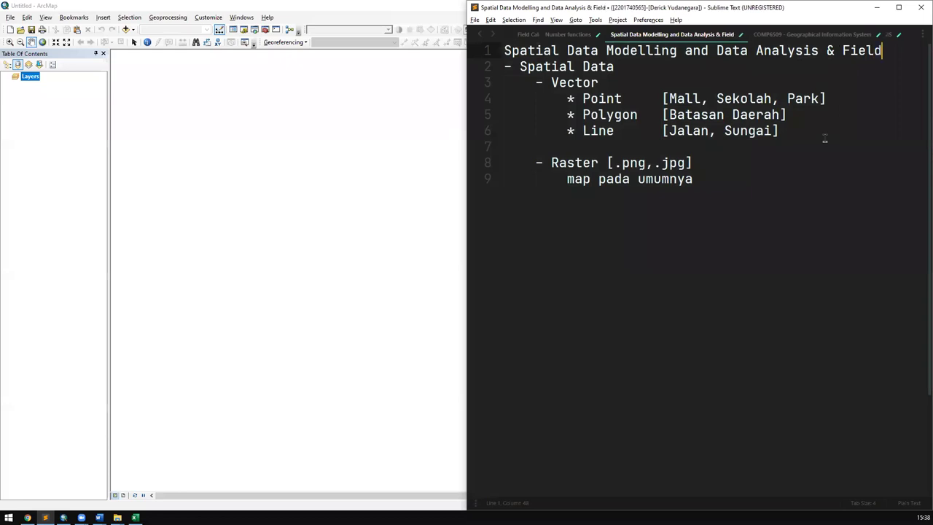
{"action": "type", "text": " Calculatio"}
{"action": "key", "text": "BackSpace"}
{"action": "key", "text": "BackSpace"}
{"action": "type", "text": "ion"}
{"action": "key", "text": "Return"}
{"action": "key", "text": "Down"}
{"action": "key", "text": "Down"}
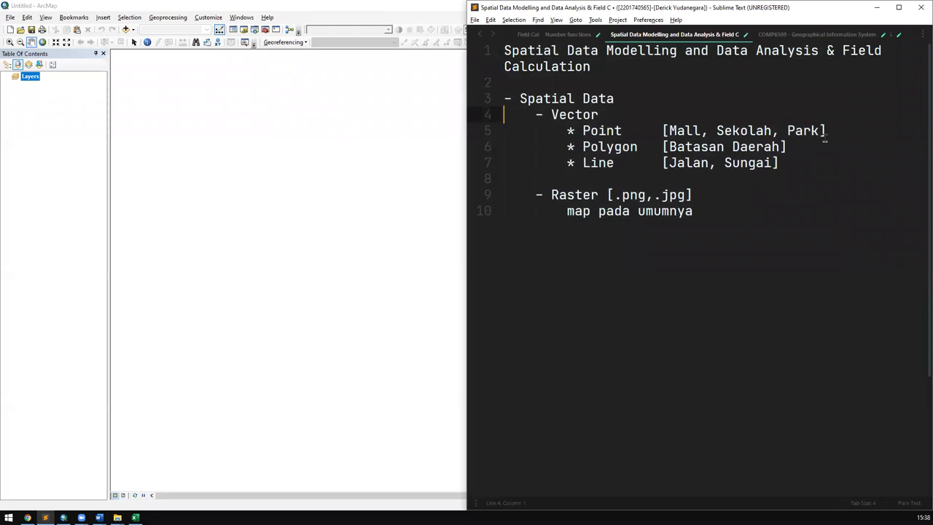
Step: Review the whole Spatial Data outline, including the Vector types with their examples and the Raster entry
{"action": "key", "text": "ctrl+a"}
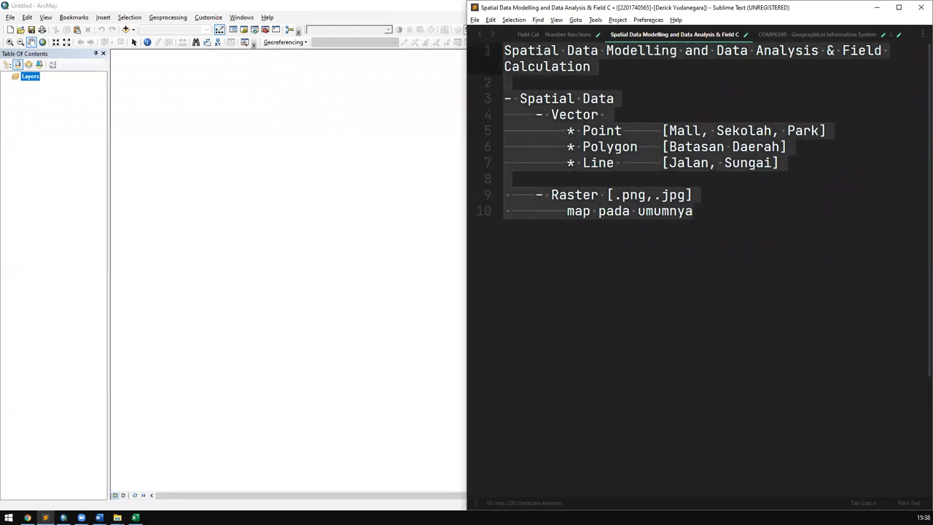
{"action": "left_click_drag", "start_coordinate": [628, 99], "coordinate": [483, 79]}
{"action": "left_click_drag", "start_coordinate": [536, 51], "coordinate": [668, 51]}
{"action": "left_click_drag", "start_coordinate": [787, 146], "coordinate": [567, 114]}
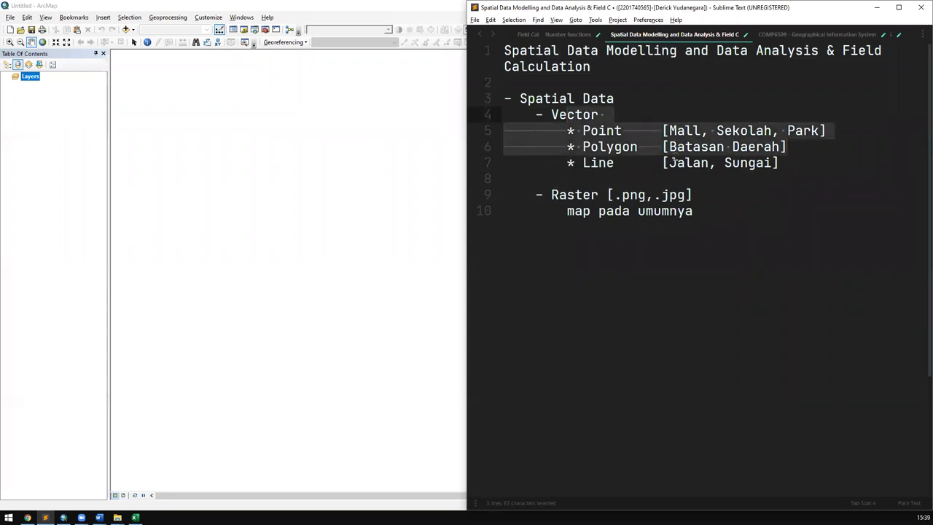
{"action": "left_click_drag", "start_coordinate": [673, 153], "coordinate": [528, 82]}
{"action": "left_click", "coordinate": [618, 78]}
{"action": "key", "text": "ctrl+z"}
{"action": "left_click", "coordinate": [689, 83]}
{"action": "left_click_drag", "start_coordinate": [654, 96], "coordinate": [425, 100]}
{"action": "key", "text": "ctrl+u"}
{"action": "key", "text": "ctrl+u"}
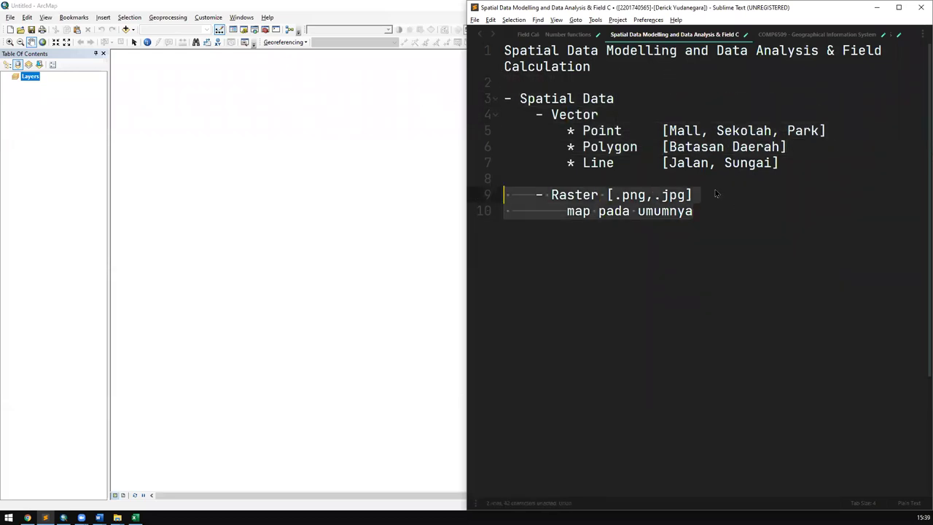
{"action": "key", "text": "ctrl+u"}
{"action": "key", "text": "ctrl+u"}
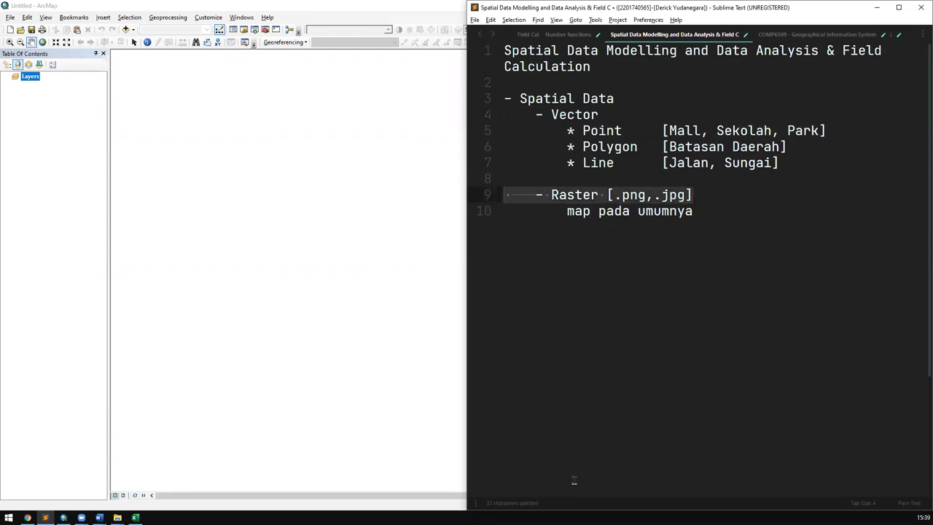
Step: Add a comma and a space after .jpg in the Raster entry's list of image formats
{"action": "left_click", "coordinate": [616, 248]}
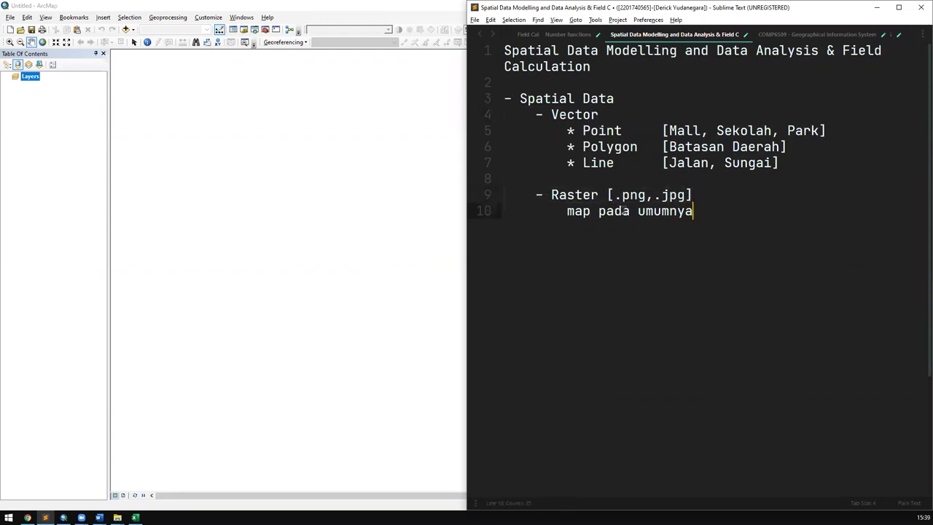
{"action": "double_click", "coordinate": [634, 195]}
{"action": "double_click", "coordinate": [668, 195]}
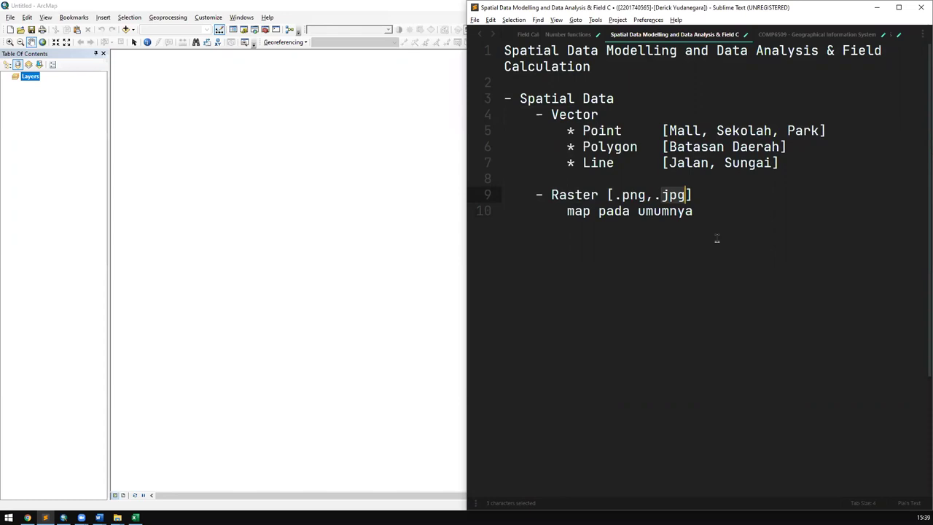
{"action": "key", "text": "Right"}
{"action": "type", "text": ", a"}
{"action": "key", "text": "BackSpace"}
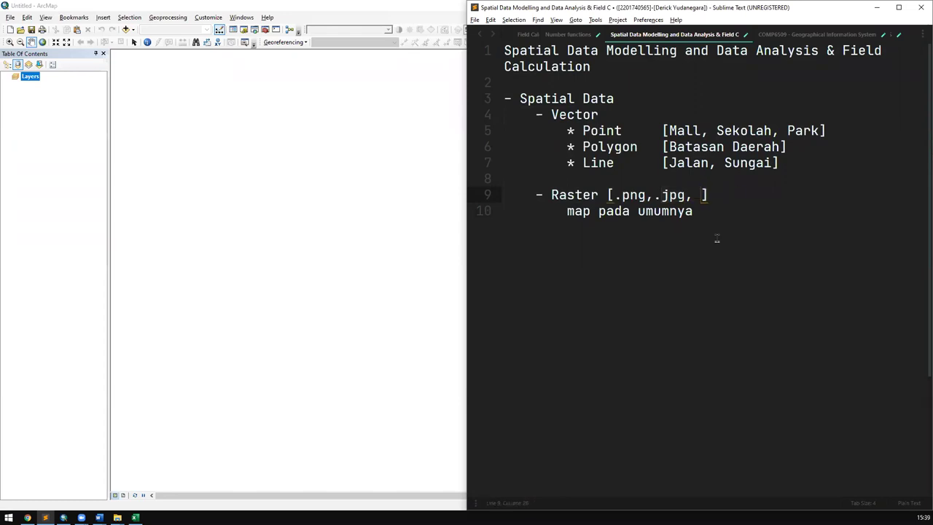
{"action": "key", "text": "shift+Left"}
{"action": "key", "text": "shift+Left"}
{"action": "key", "text": "shift+Left"}
{"action": "key", "text": "shift+Left"}
{"action": "key", "text": "shift+Left"}
{"action": "key", "text": "shift+Left"}
{"action": "key", "text": "shift+Left"}
{"action": "key", "text": "shift+Left"}
{"action": "key", "text": "shift+Left"}
{"action": "key", "text": "shift+Left"}
{"action": "key", "text": "Right"}
{"action": "key", "text": "Down"}
{"action": "key", "text": "Up"}
{"action": "key", "text": "Up"}
{"action": "key", "text": "Up"}
{"action": "key", "text": "Up"}
{"action": "key", "text": "Up"}
{"action": "key", "text": "Up"}
{"action": "key", "text": "Down"}
{"action": "key", "text": "Down"}
{"action": "key", "text": "Down"}
{"action": "key", "text": "Down"}
{"action": "key", "text": "Down"}
Step: Enlarge the notes' text slightly, keeping the whole outline from the title to the Raster entry readable
{"action": "scroll", "coordinate": [716, 227], "scroll_direction": "up", "scroll_amount": 15}
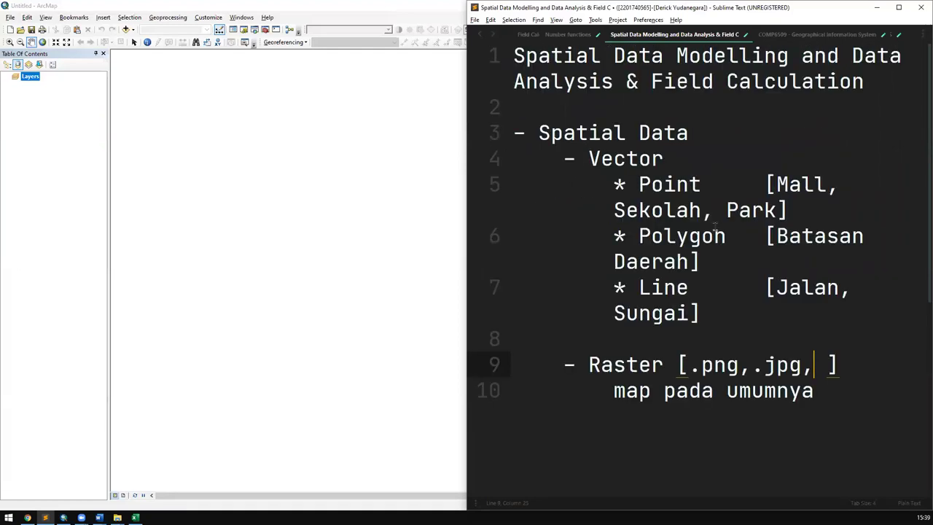
{"action": "scroll", "coordinate": [716, 226], "scroll_direction": "down", "scroll_amount": 14}
{"action": "scroll", "coordinate": [715, 226], "scroll_direction": "up", "scroll_amount": 12}
{"action": "scroll", "coordinate": [716, 228], "scroll_direction": "down", "scroll_amount": 6}
{"action": "scroll", "coordinate": [715, 228], "scroll_direction": "up", "scroll_amount": 10}
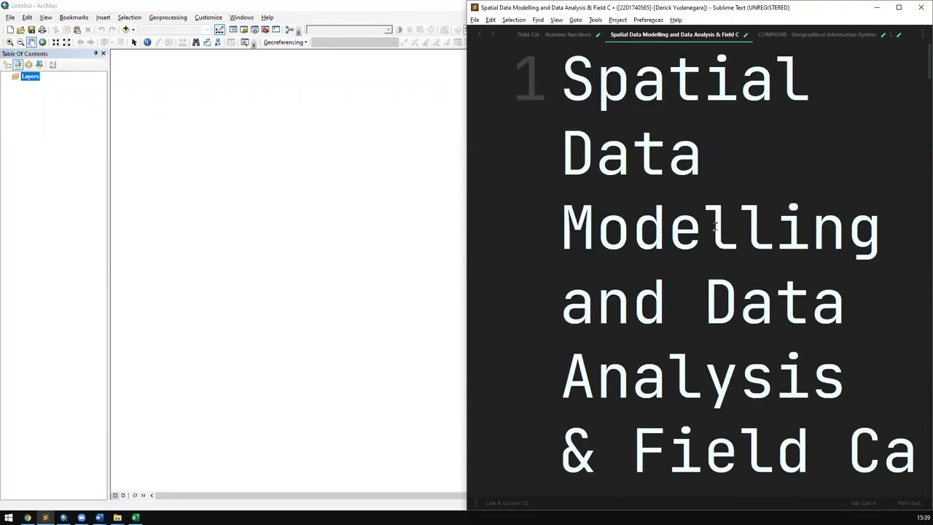
{"action": "left_click_drag", "start_coordinate": [589, 94], "coordinate": [760, 205]}
{"action": "left_click", "coordinate": [760, 205]}
{"action": "scroll", "coordinate": [718, 183], "scroll_direction": "up", "scroll_amount": 1}
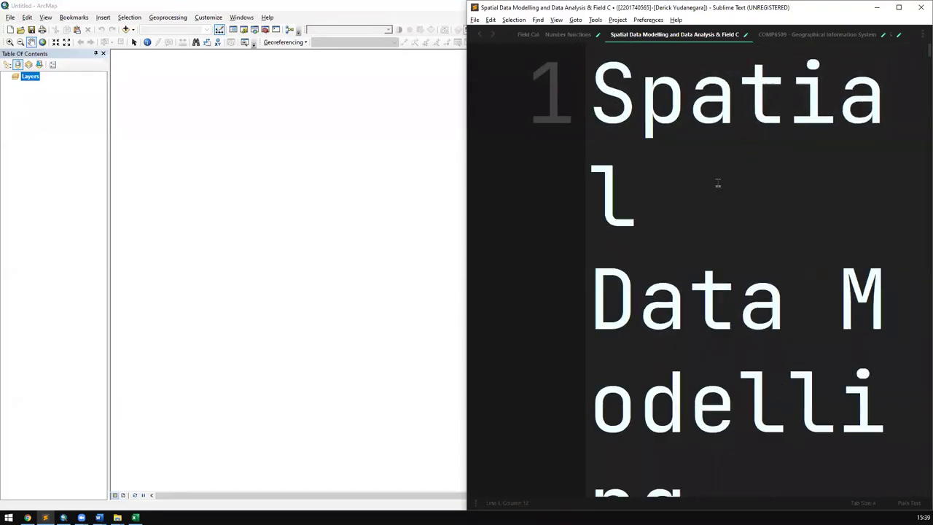
{"action": "left_click_drag", "start_coordinate": [641, 99], "coordinate": [570, 22]}
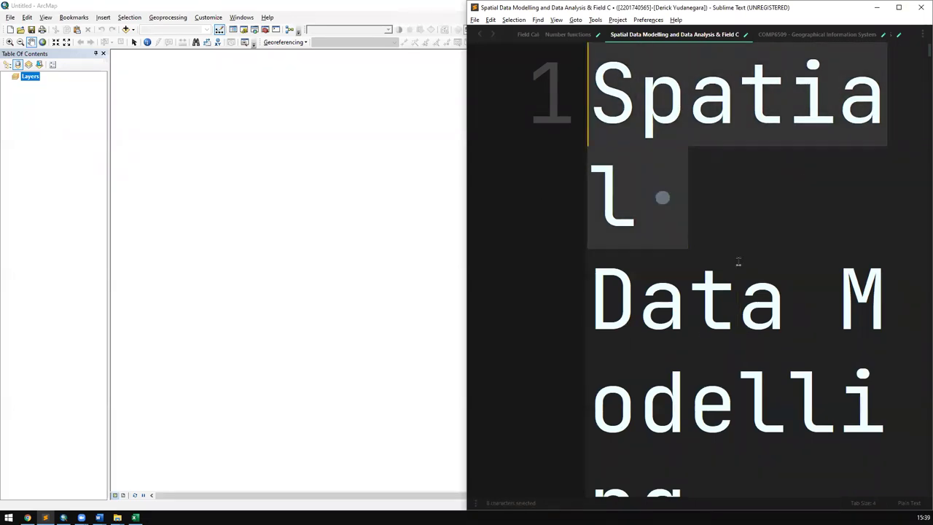
{"action": "scroll", "coordinate": [740, 265], "scroll_direction": "down", "scroll_amount": 2, "text": "ctrl"}
{"action": "scroll", "coordinate": [740, 266], "scroll_direction": "down", "scroll_amount": 5}
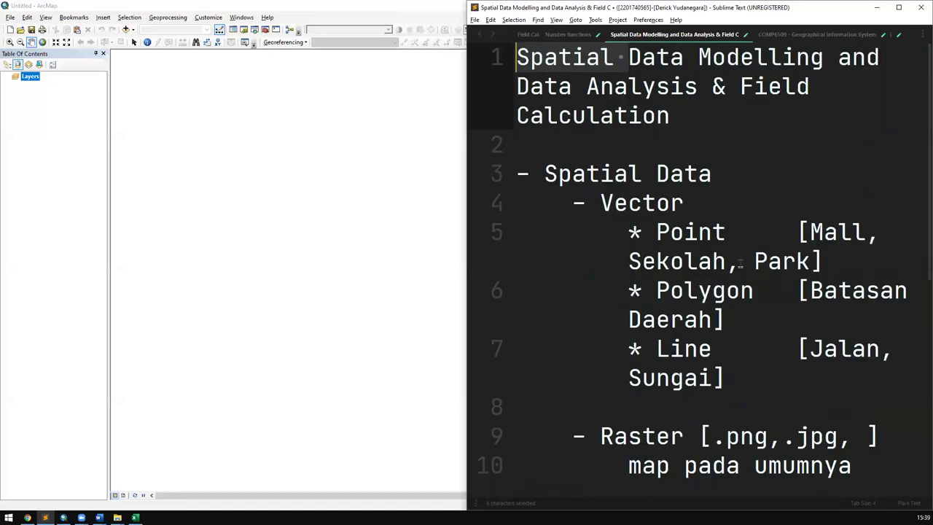
Step: Examine the Vector section under Spatial Data and its Point, Polygon and Line types
{"action": "left_click_drag", "start_coordinate": [848, 191], "coordinate": [458, 88]}
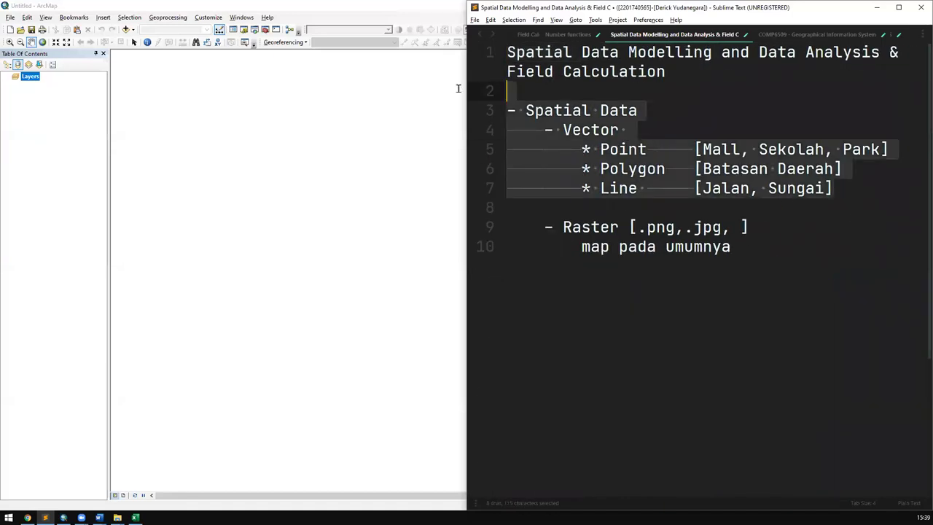
{"action": "key", "text": "Right"}
{"action": "key", "text": "Up"}
{"action": "key", "text": "Up"}
{"action": "key", "text": "Up"}
{"action": "key", "text": "Down"}
{"action": "key", "text": "Down"}
{"action": "key", "text": "Down"}
{"action": "key", "text": "Up"}
{"action": "key", "text": "Up"}
{"action": "key", "text": "Up"}
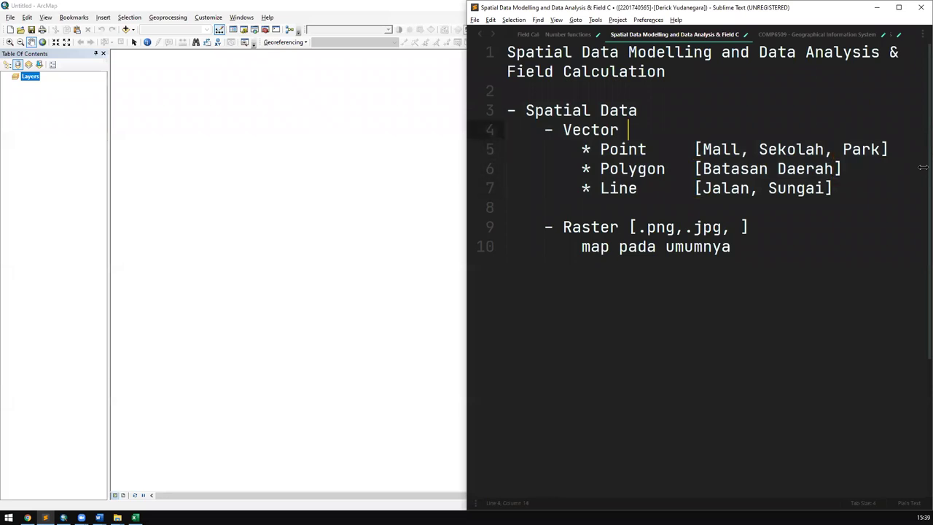
{"action": "left_click_drag", "start_coordinate": [853, 201], "coordinate": [473, 110]}
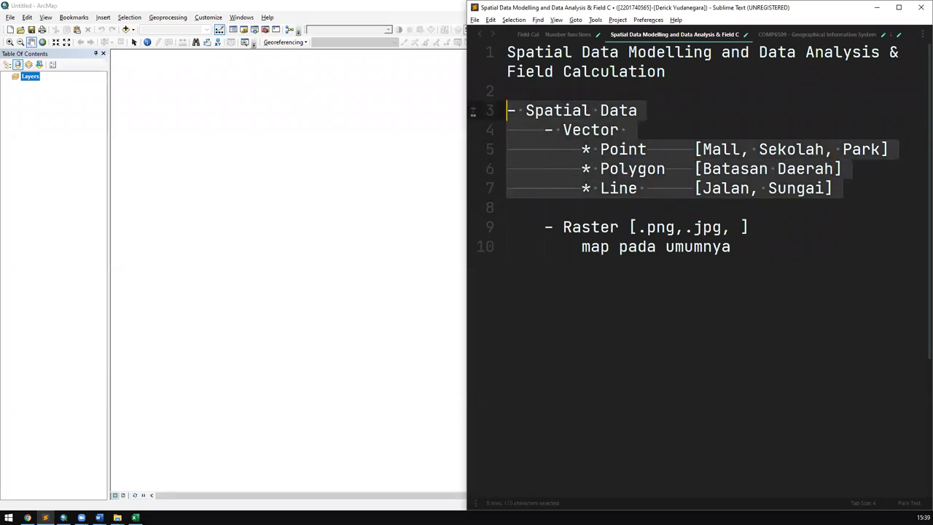
{"action": "left_click", "coordinate": [707, 120]}
{"action": "double_click", "coordinate": [622, 129]}
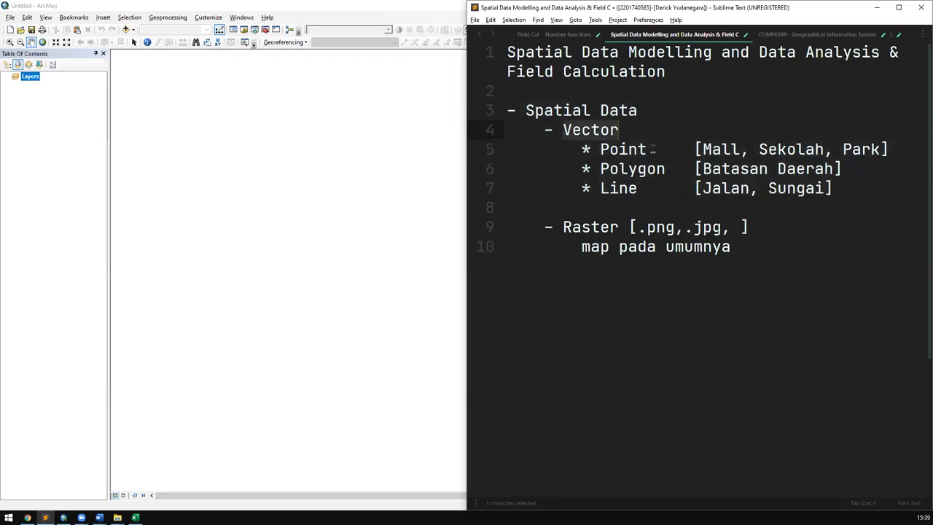
{"action": "double_click", "coordinate": [626, 149]}
{"action": "double_click", "coordinate": [631, 168]}
{"action": "double_click", "coordinate": [616, 188]}
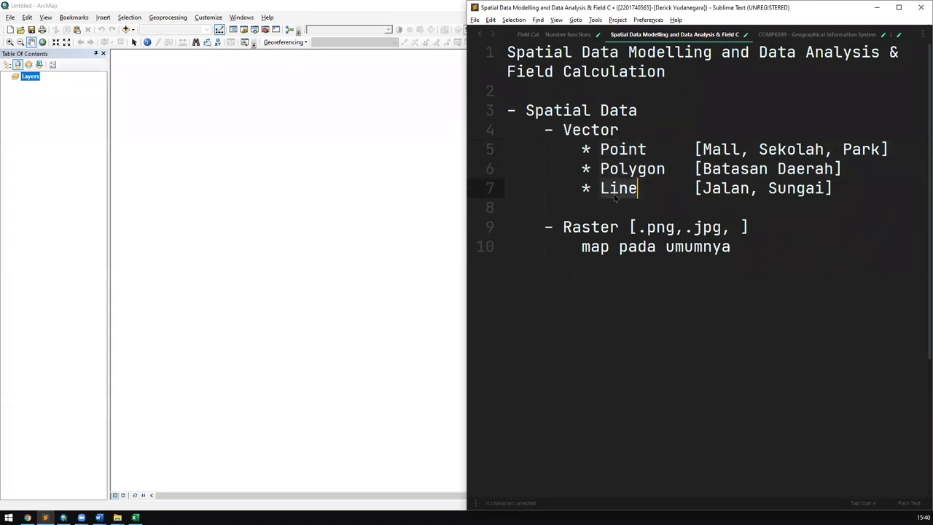
{"action": "double_click", "coordinate": [623, 150]}
Step: Switch to the Case document in Word and look over the Venezia introduction and its map image instruction
{"action": "left_click", "coordinate": [234, 300]}
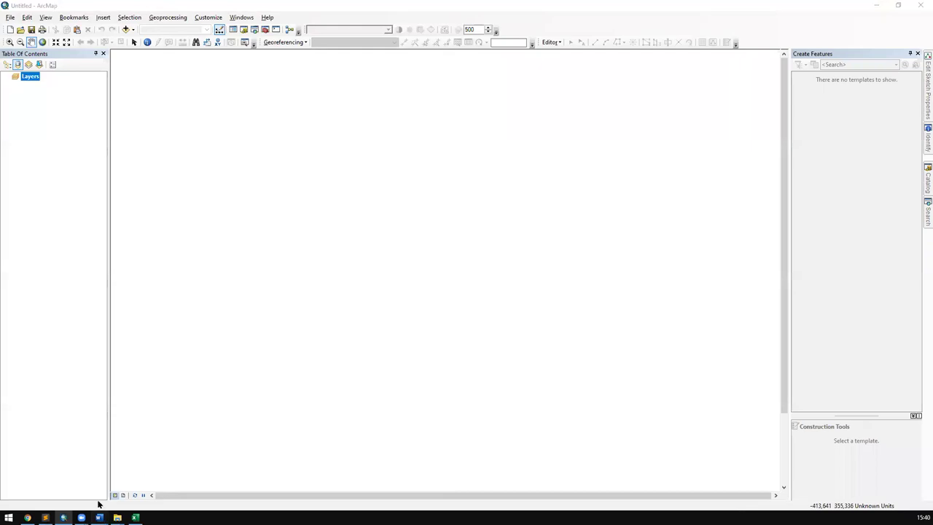
{"action": "key", "text": "alt+Tab"}
{"action": "scroll", "coordinate": [394, 209], "scroll_direction": "down", "scroll_amount": 1}
{"action": "scroll", "coordinate": [456, 220], "scroll_direction": "up", "scroll_amount": 5}
{"action": "scroll", "coordinate": [472, 109], "scroll_direction": "down", "scroll_amount": 3}
{"action": "key", "text": "ctrl+Home"}
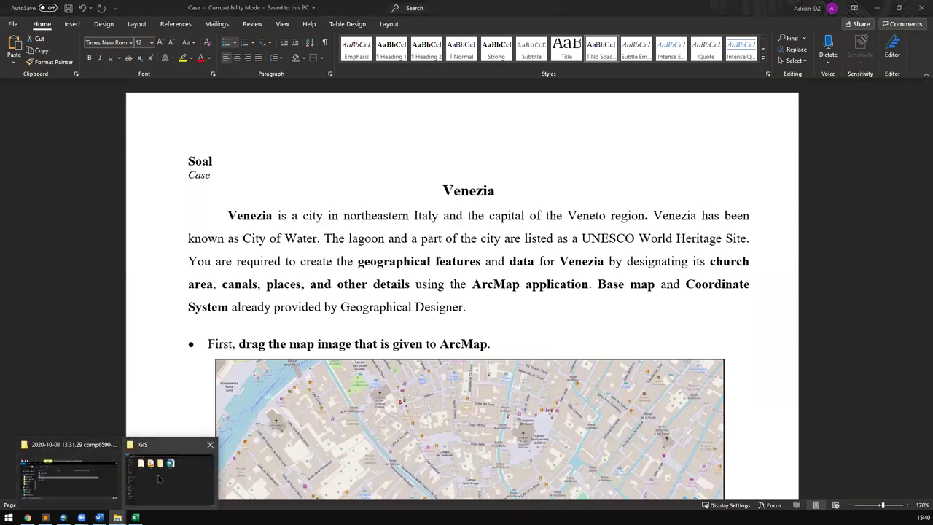
{"action": "scroll", "coordinate": [638, 265], "scroll_direction": "down", "scroll_amount": 3}
{"action": "scroll", "coordinate": [638, 265], "scroll_direction": "up", "scroll_amount": 2}
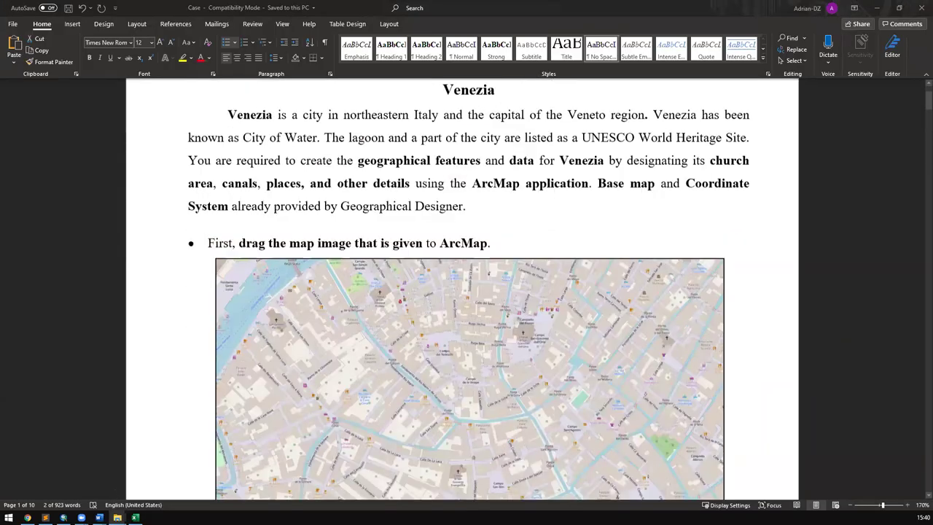
Step: Switch to File Explorer and open the Documents folder in a full-screen window
{"action": "mouse_move", "coordinate": [117, 518]}
{"action": "left_click", "coordinate": [78, 484]}
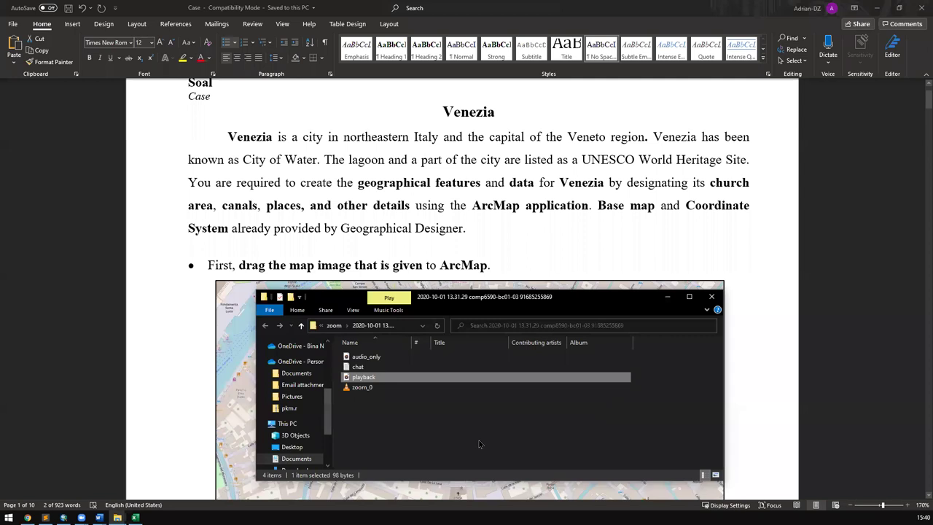
{"action": "scroll", "coordinate": [266, 425], "scroll_direction": "down", "scroll_amount": 2}
{"action": "left_click", "coordinate": [308, 405]}
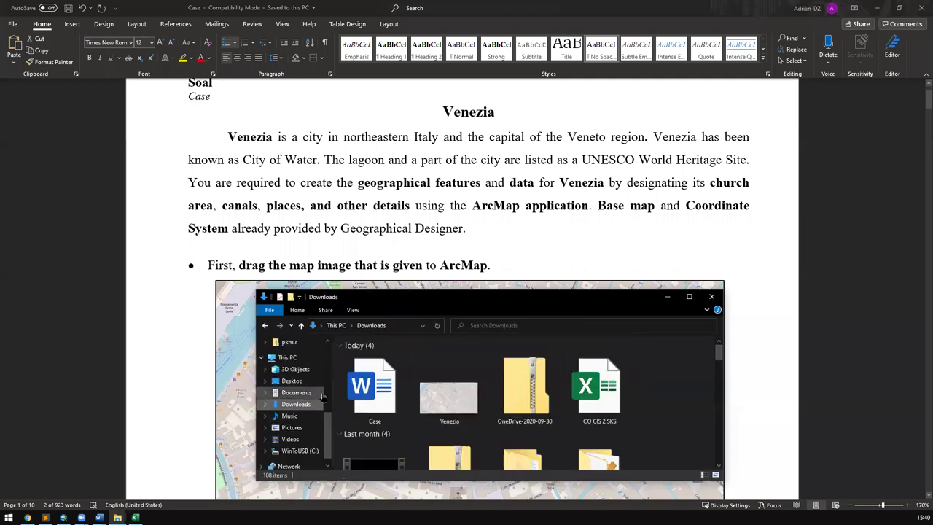
{"action": "left_click", "coordinate": [315, 393]}
{"action": "scroll", "coordinate": [441, 396], "scroll_direction": "up", "scroll_amount": 1}
{"action": "left_click_drag", "start_coordinate": [583, 292], "coordinate": [570, 1]}
{"action": "scroll", "coordinate": [430, 123], "scroll_direction": "up", "scroll_amount": 1}
Step: Open the !GIS folder inside Documents
{"action": "left_click", "coordinate": [268, 120]}
{"action": "key", "text": "Down"}
{"action": "key", "text": "Right"}
{"action": "key", "text": "Up"}
{"action": "key", "text": "Right"}
{"action": "key", "text": "Right"}
{"action": "key", "text": "Right"}
{"action": "key", "text": "Left"}
{"action": "key", "text": "Left"}
{"action": "key", "text": "Left"}
{"action": "key", "text": "Left"}
{"action": "key", "text": "Right"}
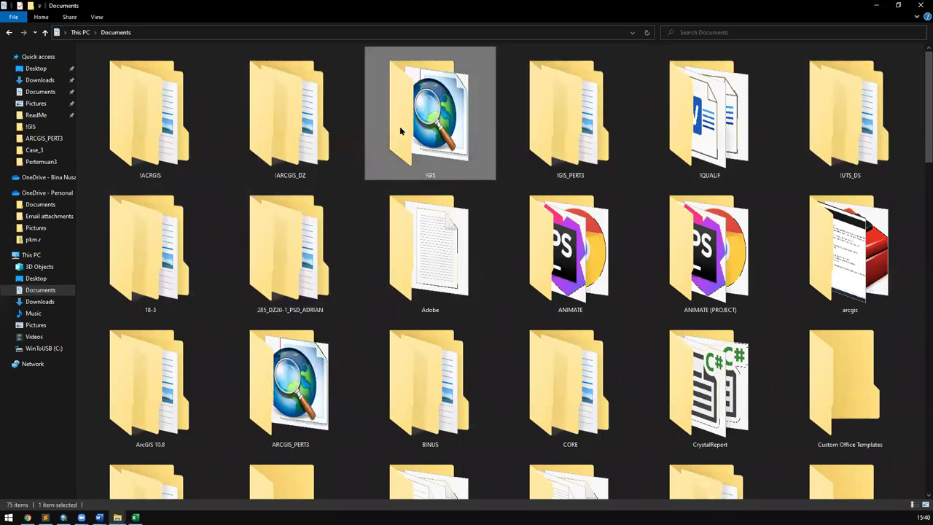
{"action": "key", "text": "Return"}
{"action": "key", "text": "Right"}
{"action": "key", "text": "Left"}
{"action": "key", "text": "Right"}
{"action": "key", "text": "Return"}
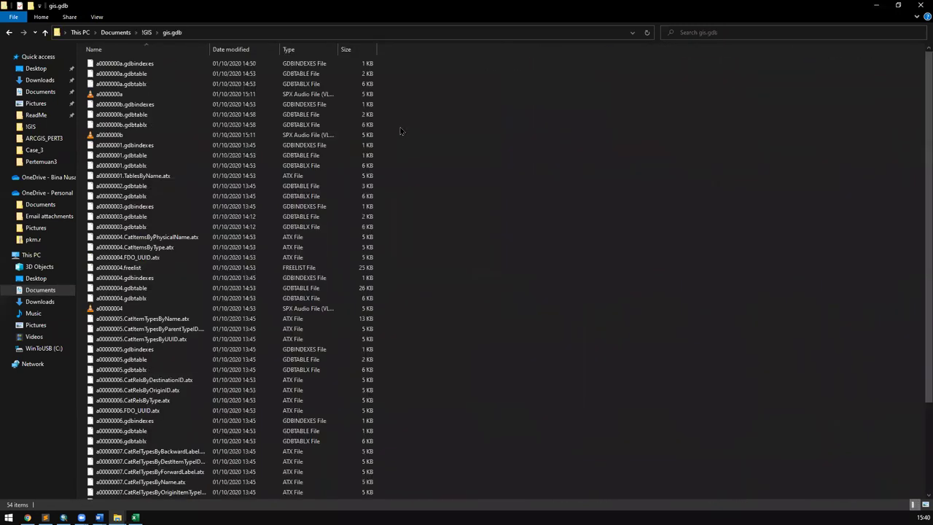
{"action": "key", "text": "BackSpace"}
Step: Open the temp folder inside !GIS and look over its Materi and Pertemuan3 zip archives
{"action": "key", "text": "Right"}
{"action": "key", "text": "Return"}
{"action": "key", "text": "Right"}
{"action": "key", "text": "Right"}
{"action": "key", "text": "Right"}
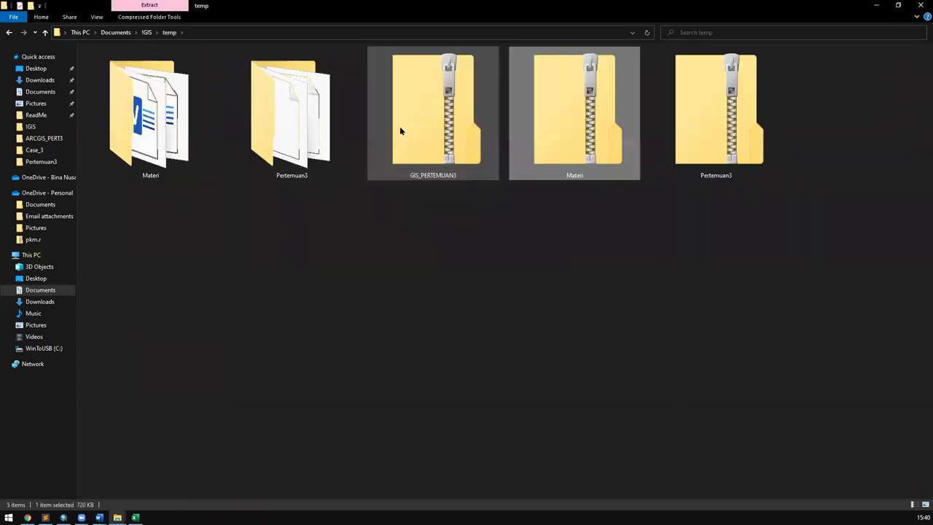
{"action": "key", "text": "Right"}
{"action": "left_click_drag", "start_coordinate": [809, 210], "coordinate": [603, 45]}
{"action": "left_click", "coordinate": [724, 296]}
{"action": "left_click", "coordinate": [574, 110]}
{"action": "left_click", "coordinate": [713, 108]}
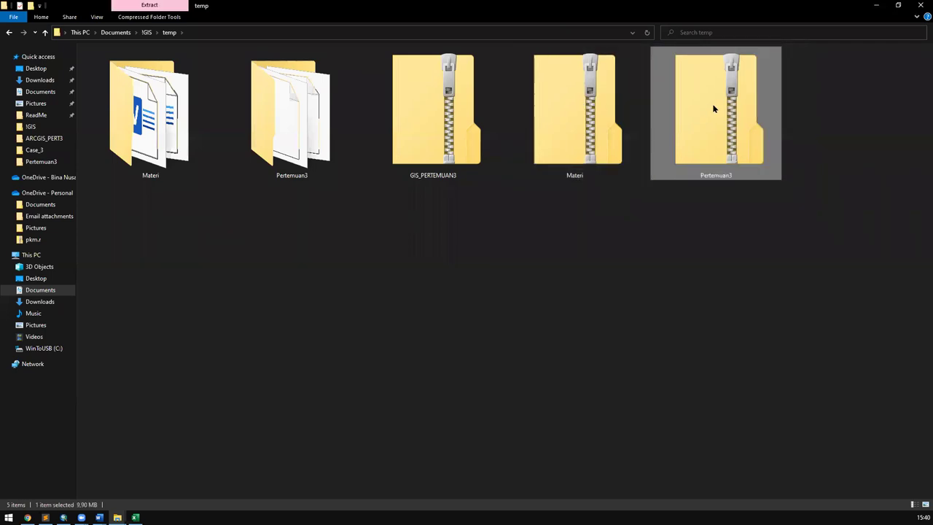
{"action": "left_click", "coordinate": [589, 109]}
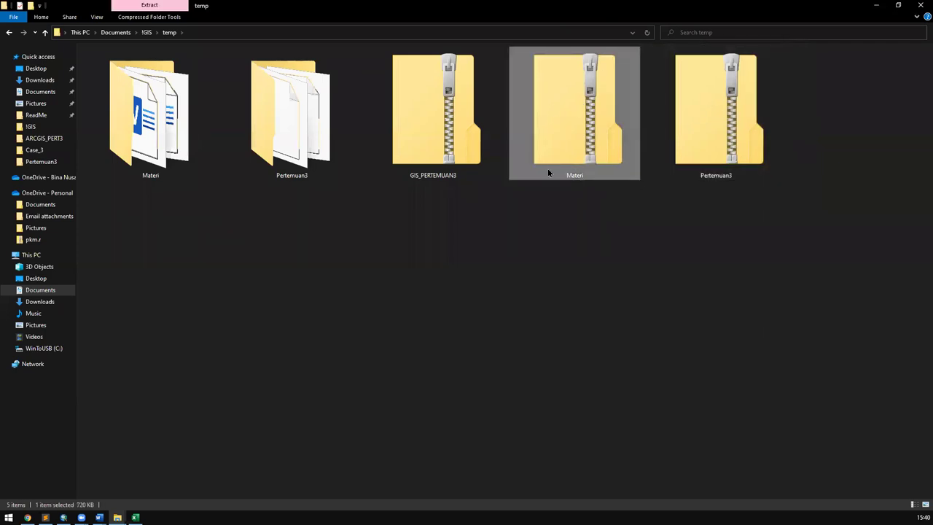
Step: Open the Materi folder and look over its Word documents
{"action": "double_click", "coordinate": [166, 129]}
{"action": "left_click_drag", "start_coordinate": [438, 203], "coordinate": [3, 4]}
{"action": "left_click", "coordinate": [517, 119]}
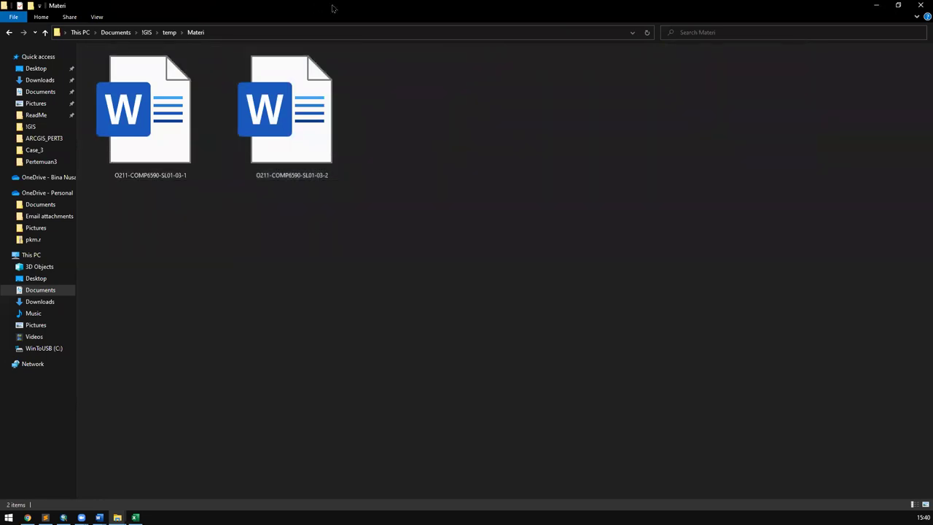
Step: Return to the temp folder and open Pertemuan3 to show the Case document beside the Venezia map files
{"action": "key", "text": "BackSpace"}
{"action": "double_click", "coordinate": [292, 117]}
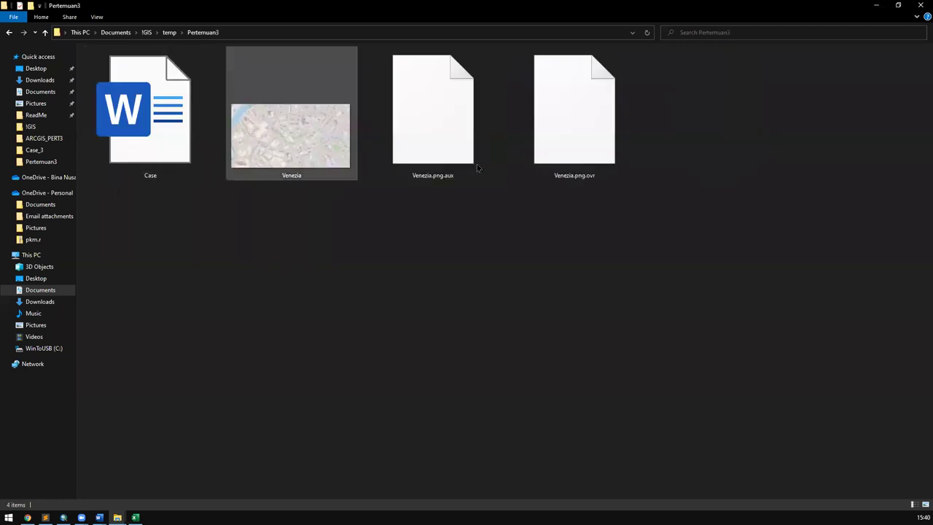
{"action": "left_click", "coordinate": [129, 141]}
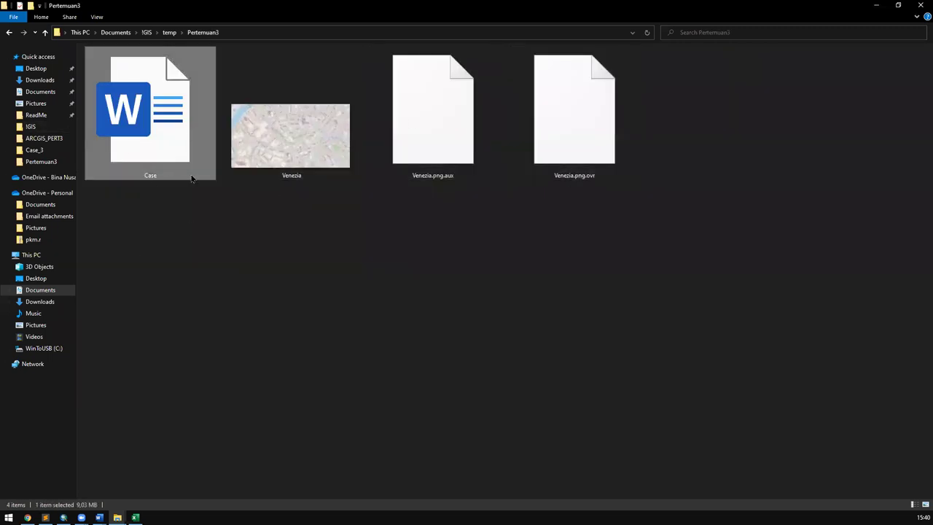
{"action": "left_click", "coordinate": [216, 246]}
{"action": "left_click", "coordinate": [185, 119]}
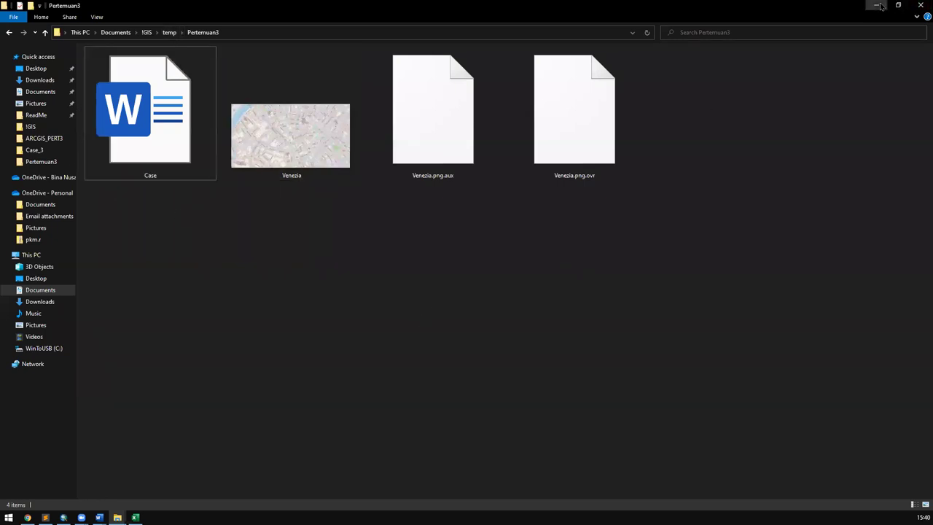
Step: Skim the Case document's point symbol requirements, the places and canals buffer examples, and the canal attribute table
{"action": "scroll", "coordinate": [444, 294], "scroll_direction": "down", "scroll_amount": 20}
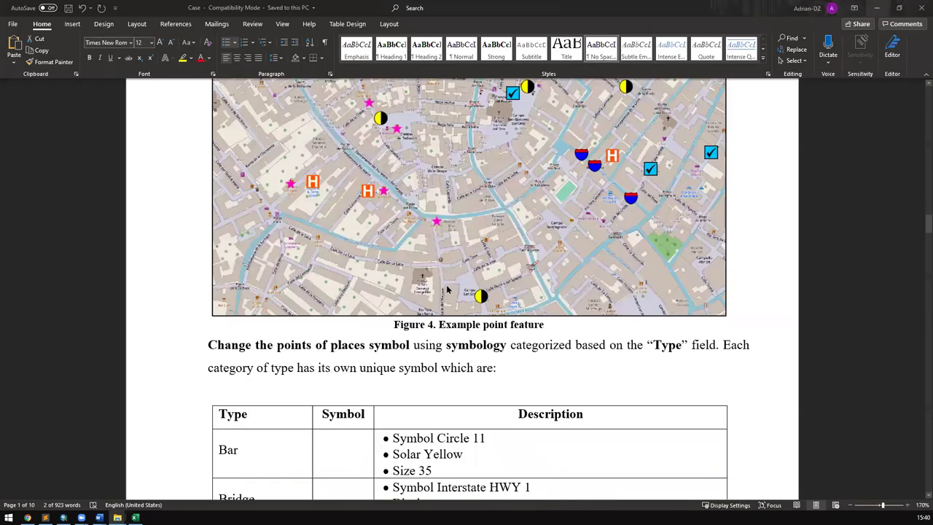
{"action": "scroll", "coordinate": [449, 284], "scroll_direction": "down", "scroll_amount": 10}
{"action": "scroll", "coordinate": [449, 284], "scroll_direction": "down", "scroll_amount": 20}
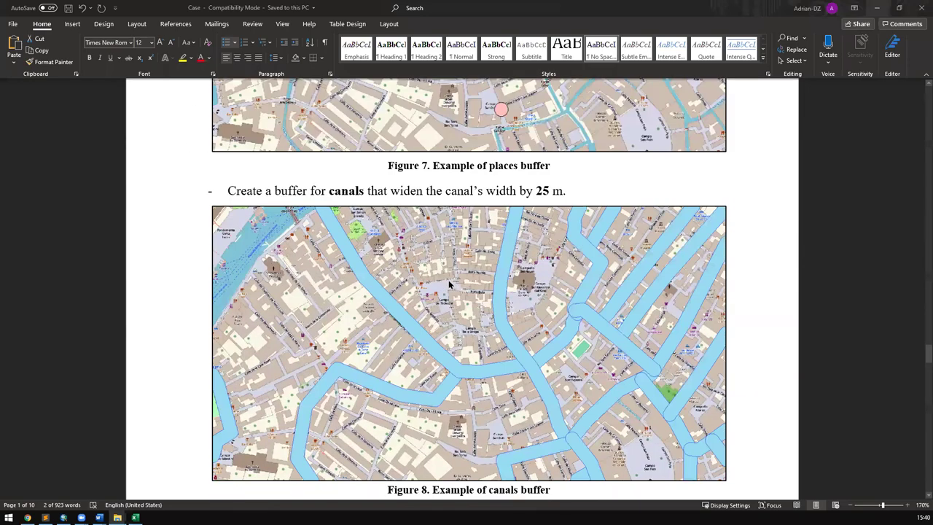
{"action": "scroll", "coordinate": [450, 283], "scroll_direction": "up", "scroll_amount": 20}
{"action": "scroll", "coordinate": [449, 283], "scroll_direction": "up", "scroll_amount": 10}
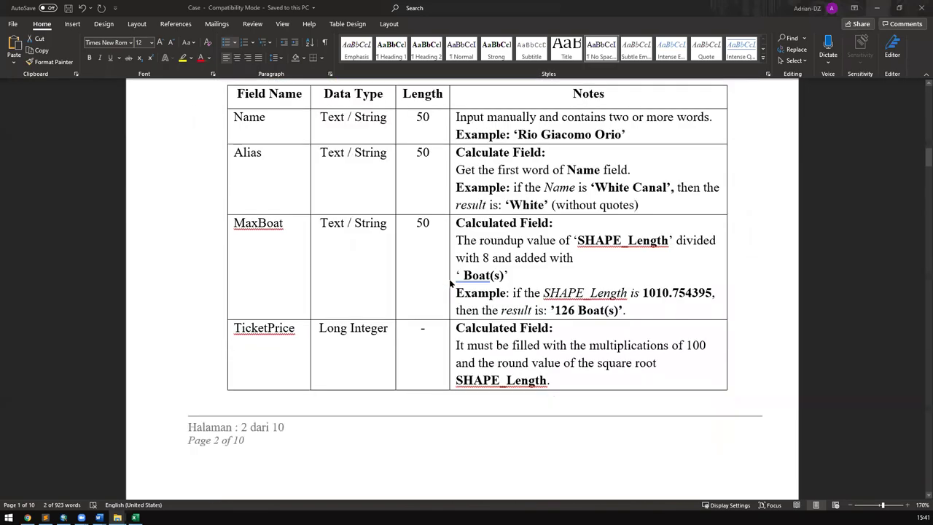
Step: Examine the line feature's attribute requirements and example figure in the Case document, returning to the example polygon feature
{"action": "scroll", "coordinate": [449, 284], "scroll_direction": "down", "scroll_amount": 4}
{"action": "scroll", "coordinate": [450, 284], "scroll_direction": "down", "scroll_amount": 3}
{"action": "scroll", "coordinate": [450, 283], "scroll_direction": "up", "scroll_amount": 5}
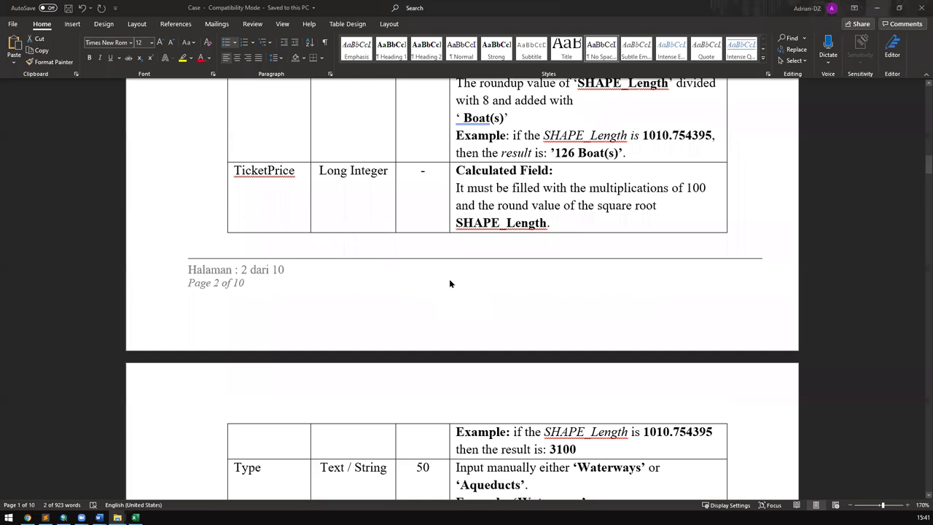
{"action": "scroll", "coordinate": [449, 282], "scroll_direction": "down", "scroll_amount": 15}
{"action": "scroll", "coordinate": [449, 282], "scroll_direction": "up", "scroll_amount": 8}
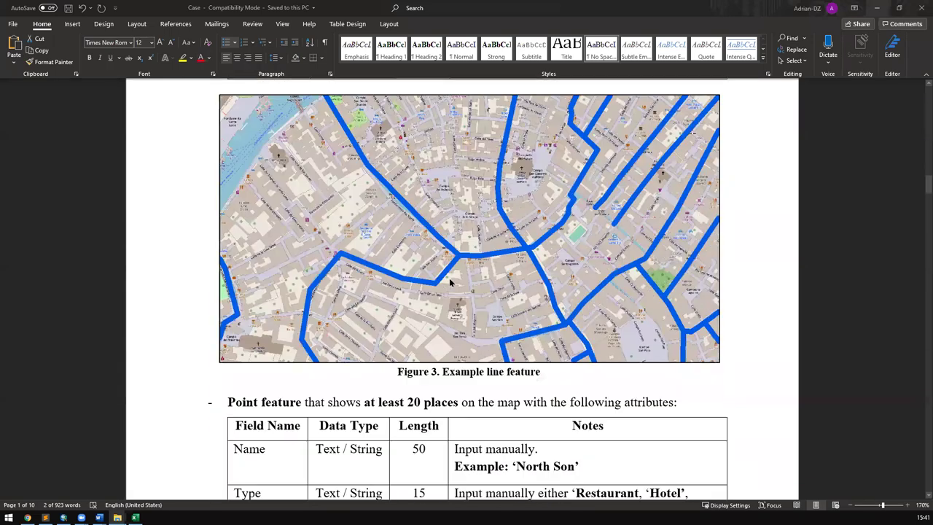
{"action": "scroll", "coordinate": [449, 283], "scroll_direction": "down", "scroll_amount": 8}
{"action": "scroll", "coordinate": [450, 282], "scroll_direction": "up", "scroll_amount": 12}
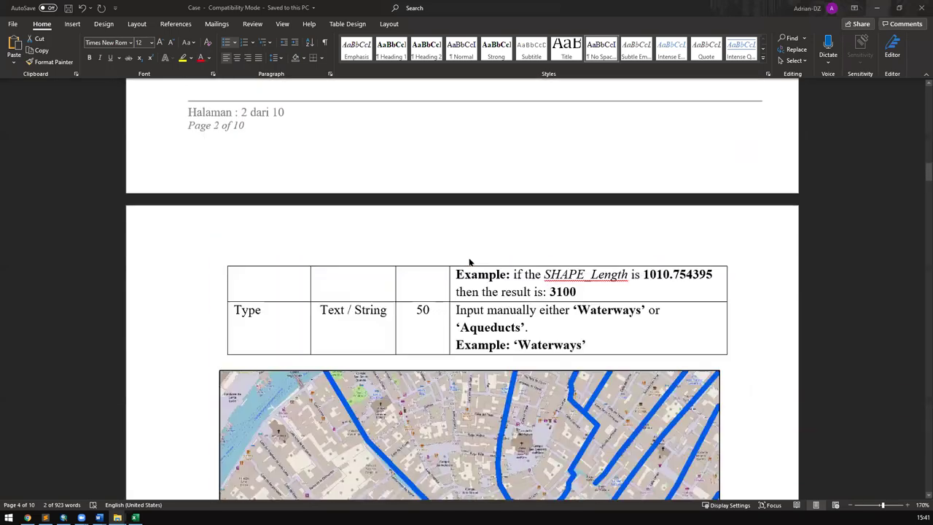
{"action": "scroll", "coordinate": [462, 270], "scroll_direction": "up", "scroll_amount": 6}
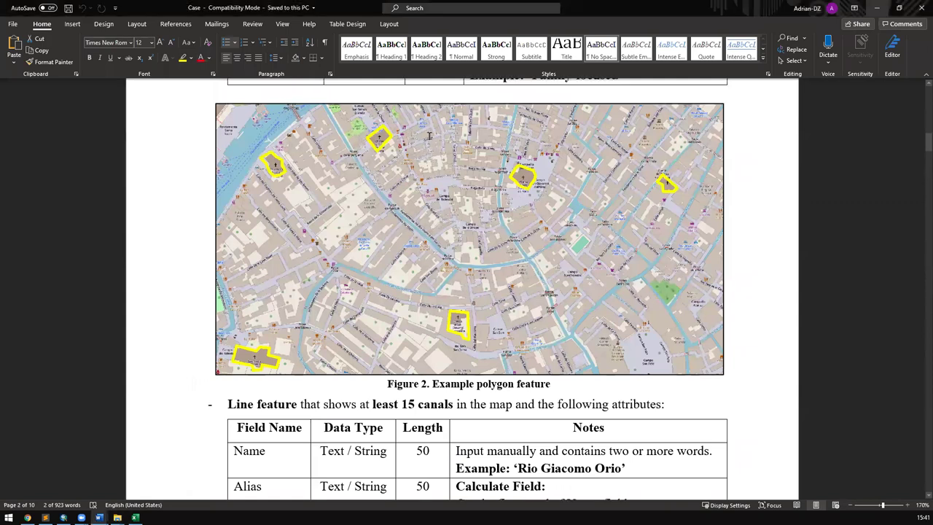
Step: Compare the example polygon, point and line figures in the Case document to explain the three feature types
{"action": "left_click", "coordinate": [373, 197]}
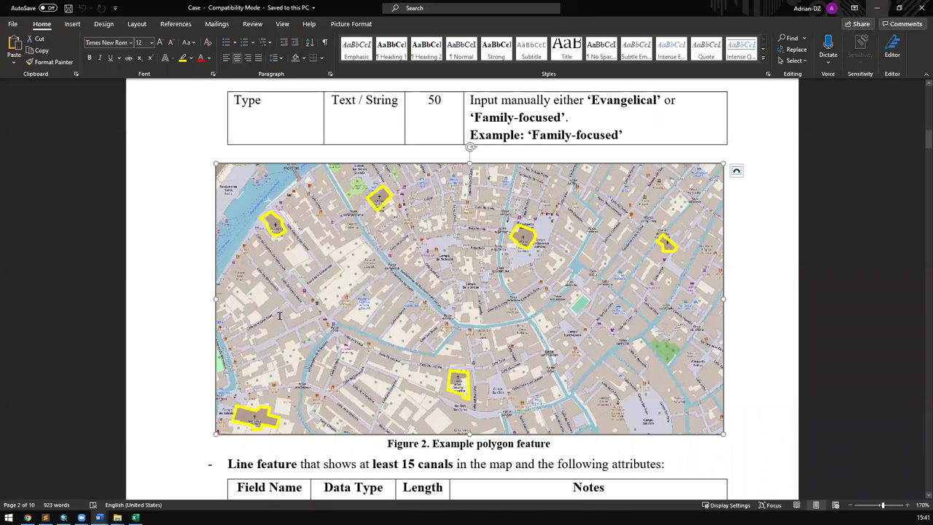
{"action": "scroll", "coordinate": [279, 319], "scroll_direction": "down", "scroll_amount": 15}
{"action": "scroll", "coordinate": [300, 332], "scroll_direction": "down", "scroll_amount": 3}
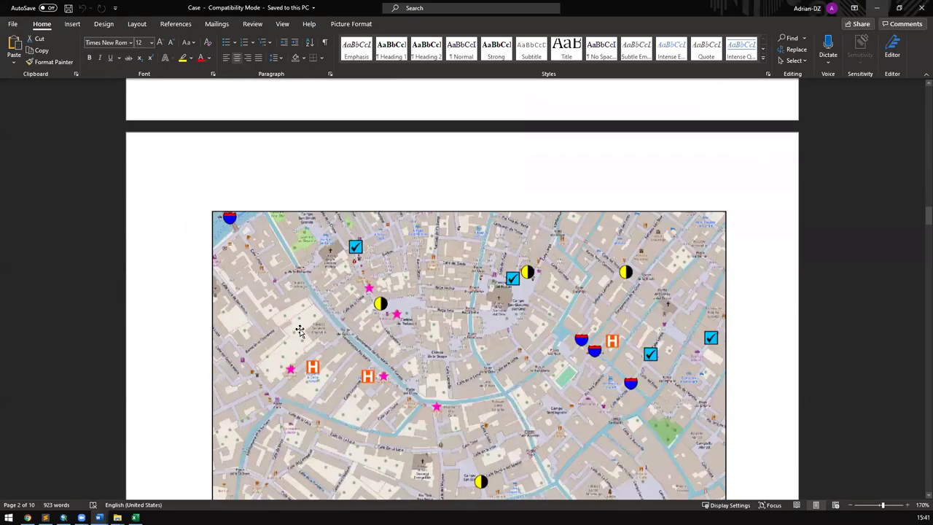
{"action": "scroll", "coordinate": [398, 299], "scroll_direction": "down", "scroll_amount": 2}
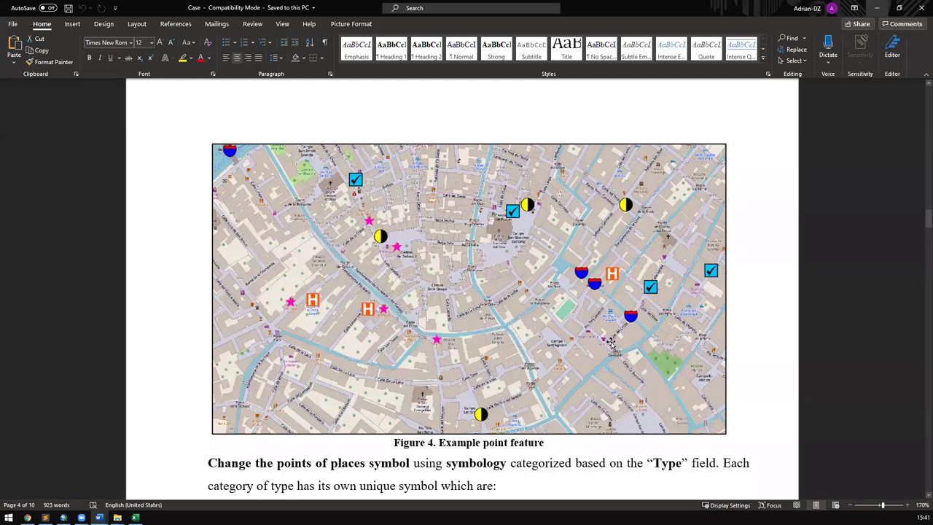
{"action": "scroll", "coordinate": [495, 249], "scroll_direction": "up", "scroll_amount": 15}
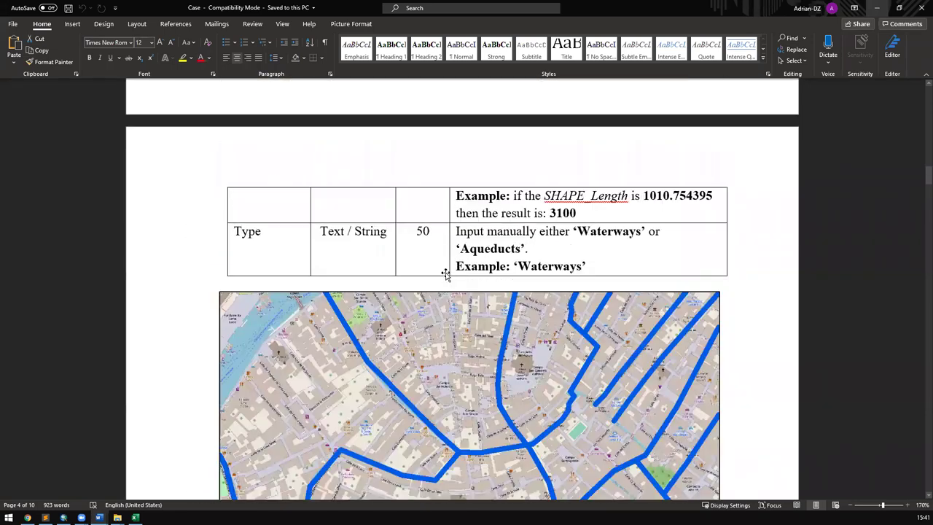
{"action": "scroll", "coordinate": [446, 276], "scroll_direction": "down", "scroll_amount": 2}
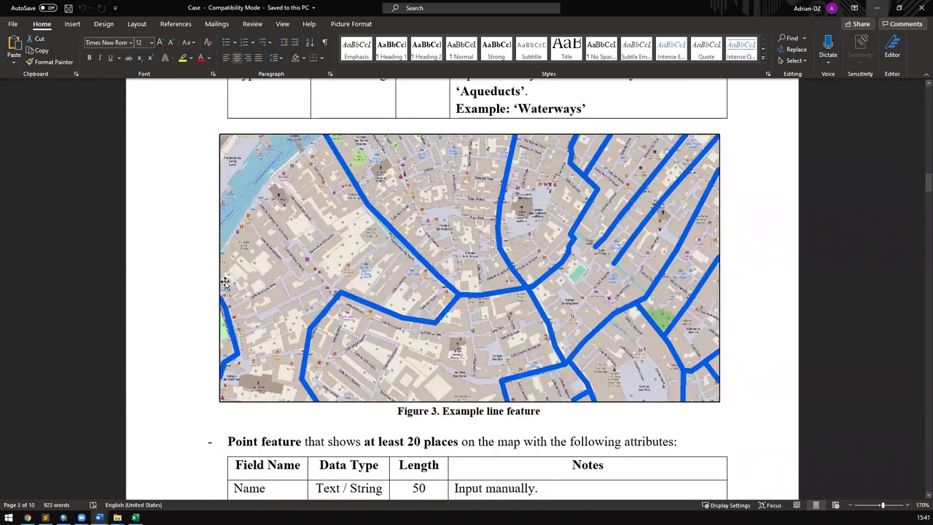
{"action": "scroll", "coordinate": [632, 196], "scroll_direction": "up", "scroll_amount": 2}
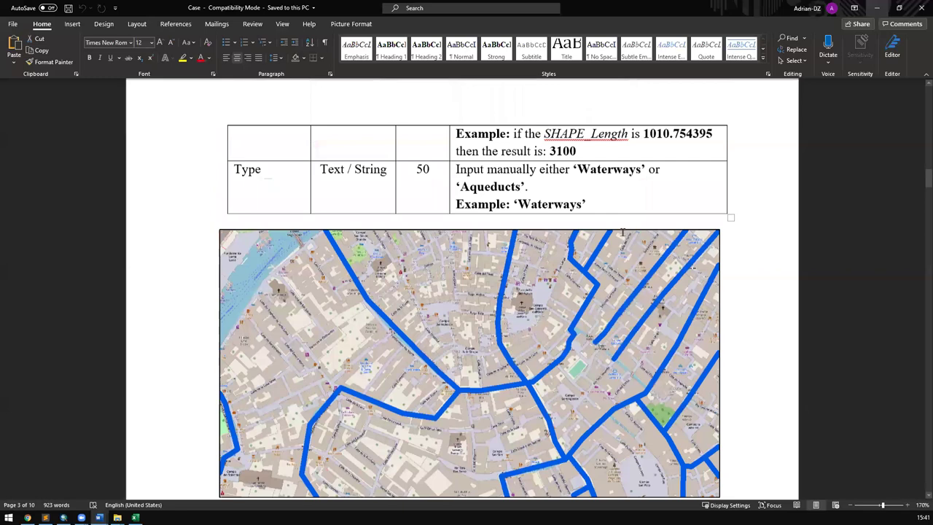
{"action": "scroll", "coordinate": [623, 232], "scroll_direction": "up", "scroll_amount": 15}
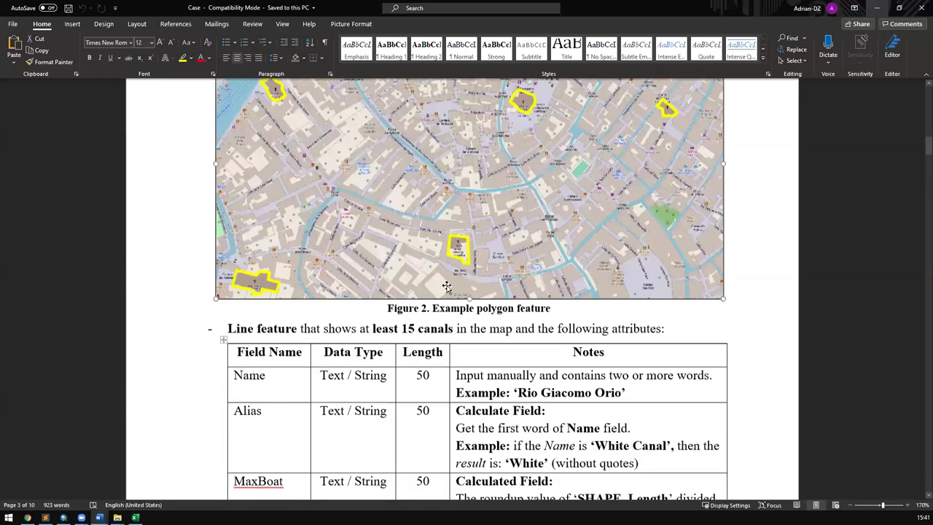
{"action": "scroll", "coordinate": [447, 286], "scroll_direction": "up", "scroll_amount": 1}
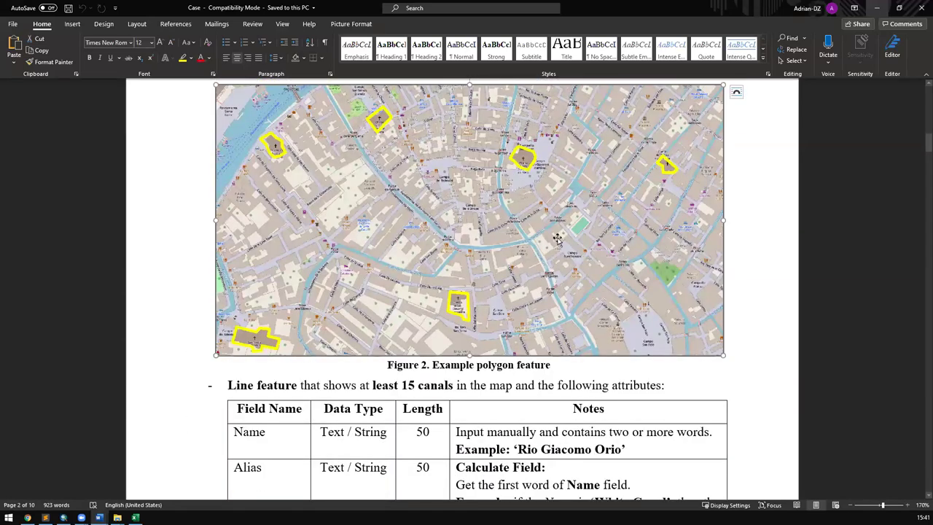
Step: Put the Case document away and switch to the empty ArcMap document
{"action": "left_click", "coordinate": [876, 7]}
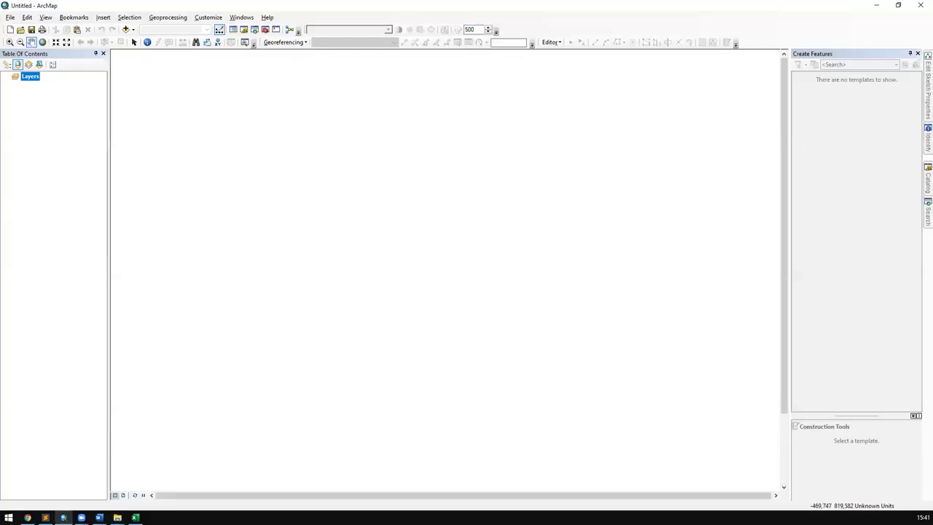
{"action": "left_click", "coordinate": [45, 516]}
{"action": "left_click", "coordinate": [45, 517]}
{"action": "left_click_drag", "start_coordinate": [336, 266], "coordinate": [428, 268]}
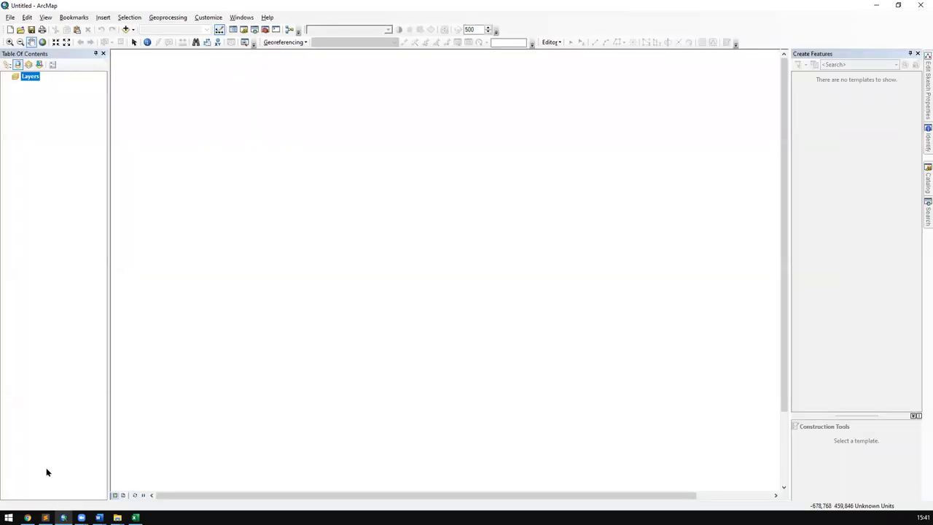
Step: Locate ArcMap 10.8 in the ArcGIS group of installed programs, point it out, and return to the empty map
{"action": "left_click", "coordinate": [8, 518]}
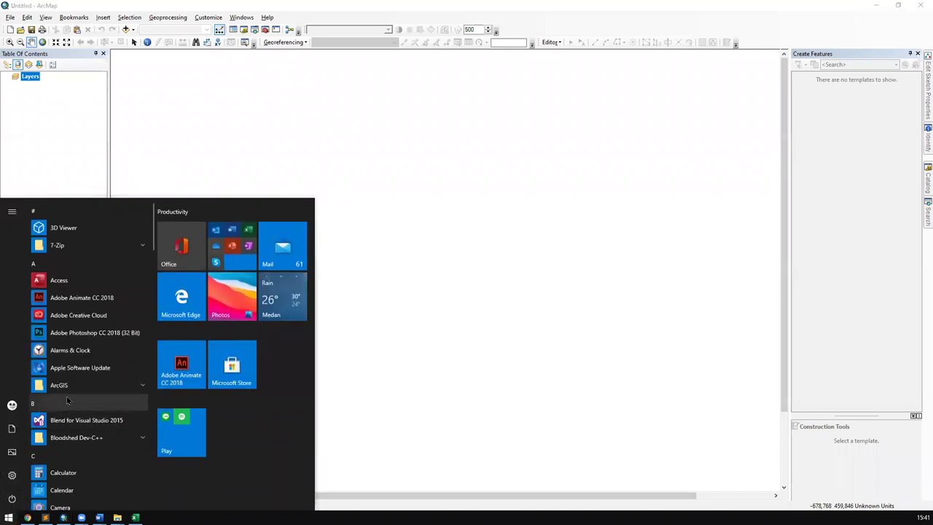
{"action": "scroll", "coordinate": [71, 374], "scroll_direction": "down", "scroll_amount": 1}
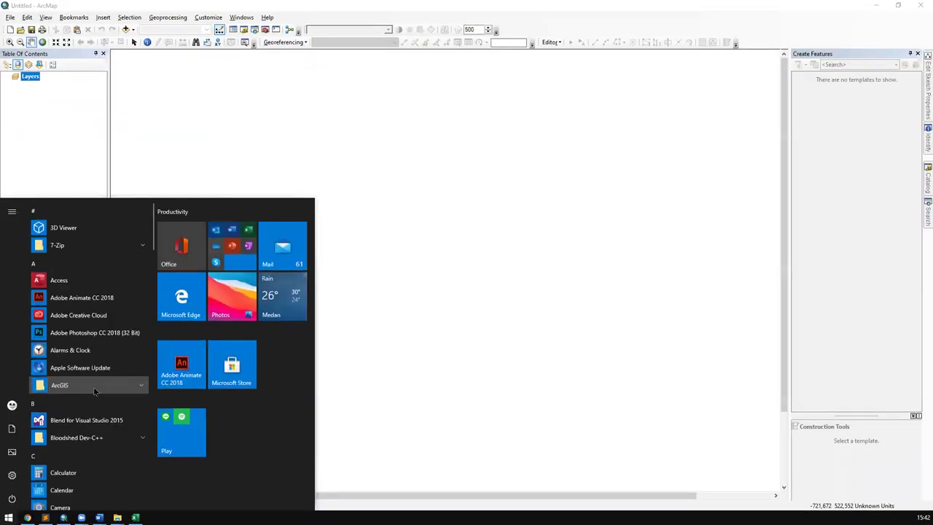
{"action": "left_click", "coordinate": [98, 387]}
{"action": "scroll", "coordinate": [93, 434], "scroll_direction": "down", "scroll_amount": 2}
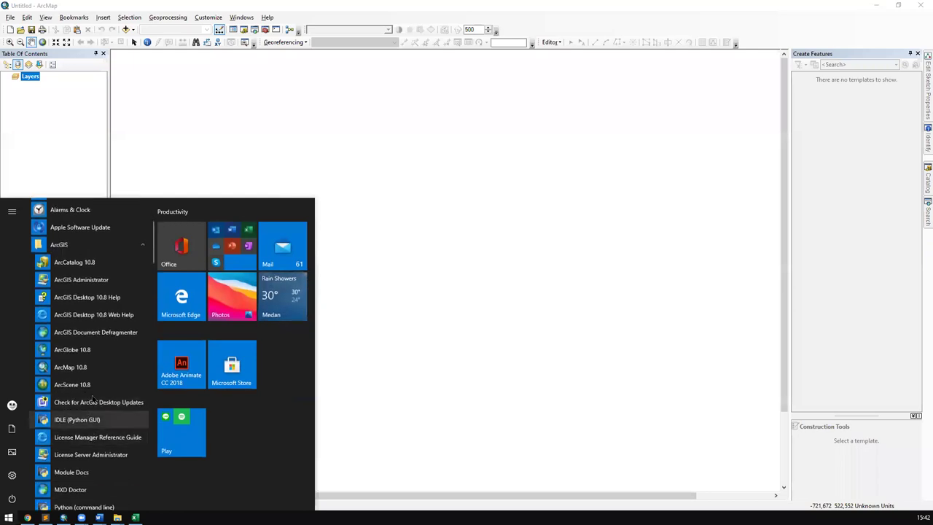
{"action": "scroll", "coordinate": [94, 389], "scroll_direction": "down", "scroll_amount": 2}
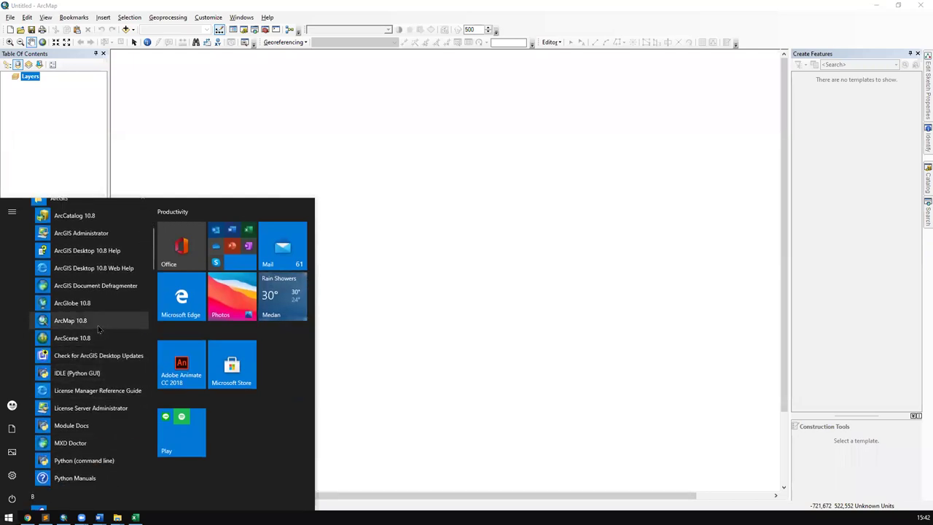
{"action": "left_click", "coordinate": [99, 325]}
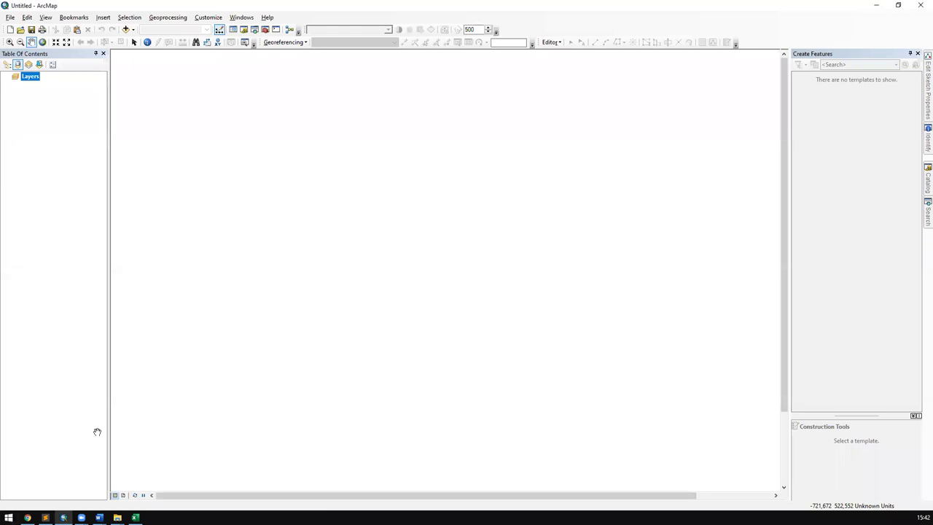
{"action": "left_click", "coordinate": [8, 517]}
{"action": "left_click", "coordinate": [83, 385]}
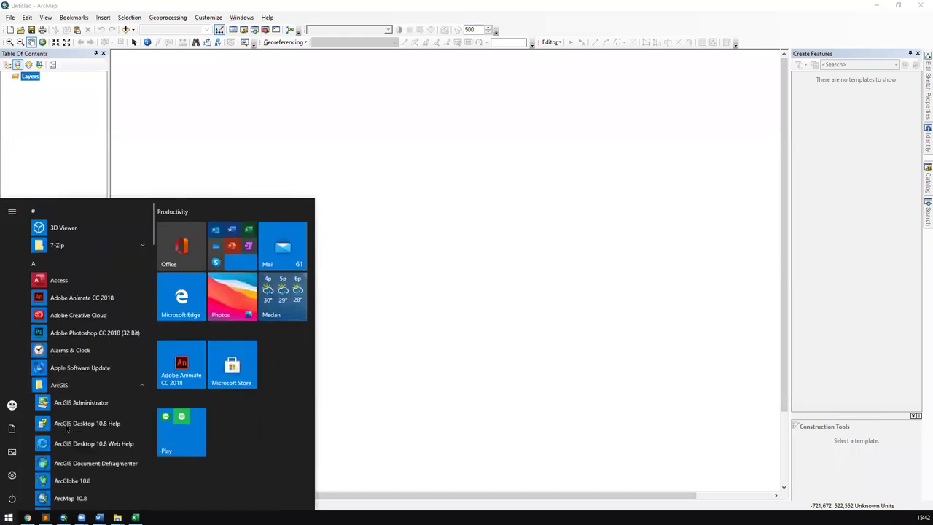
{"action": "scroll", "coordinate": [84, 437], "scroll_direction": "down", "scroll_amount": 2}
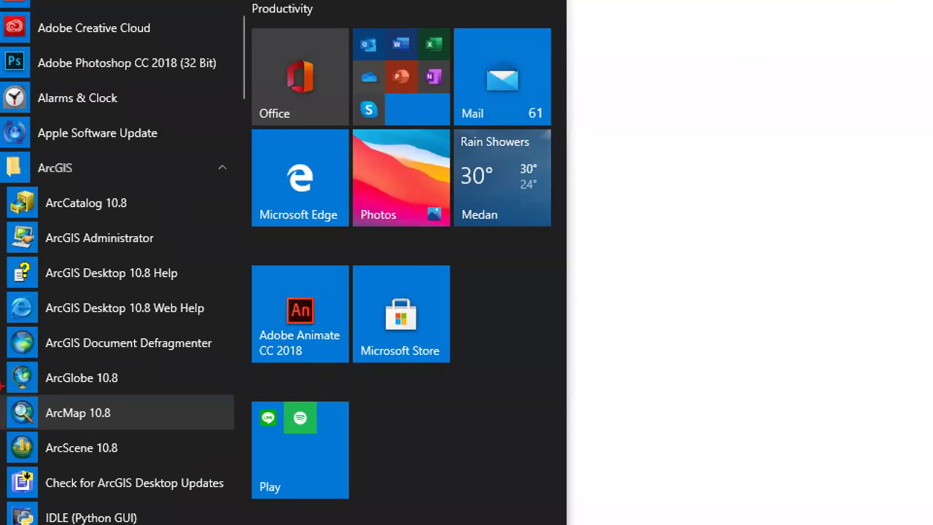
{"action": "mouse_move", "coordinate": [2, 393]}
{"action": "left_mouse_down"}
{"action": "mouse_move", "coordinate": [308, 417]}
{"action": "mouse_move", "coordinate": [249, 435]}
{"action": "left_mouse_up"}
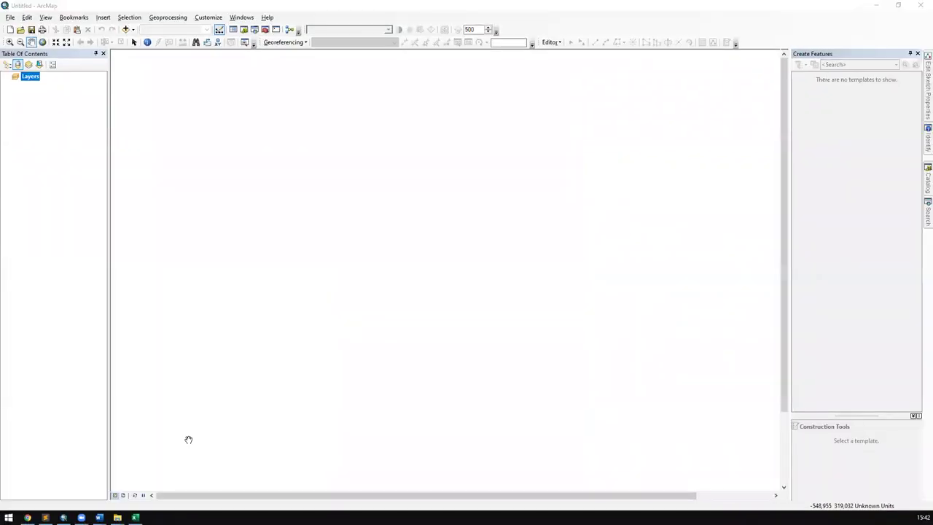
{"action": "left_click", "coordinate": [332, 295]}
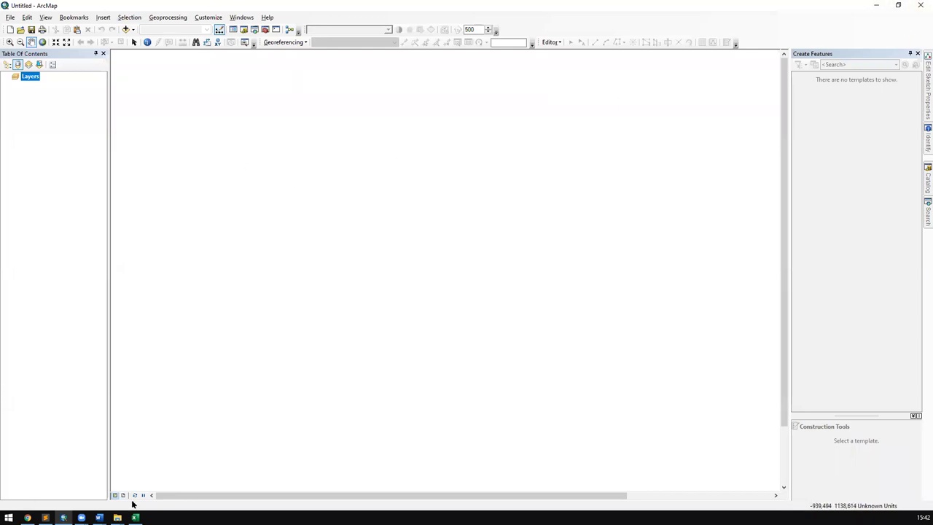
Step: Start a new map document and select the Blank Map template
{"action": "left_click", "coordinate": [9, 18]}
{"action": "left_click", "coordinate": [9, 20]}
{"action": "left_click", "coordinate": [9, 19]}
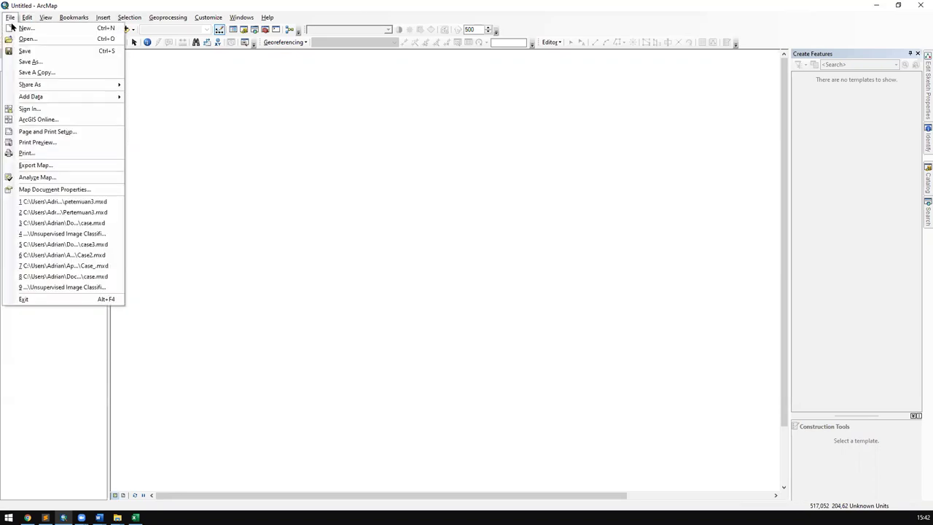
{"action": "left_click", "coordinate": [20, 25]}
{"action": "left_click_drag", "start_coordinate": [408, 143], "coordinate": [359, 151]}
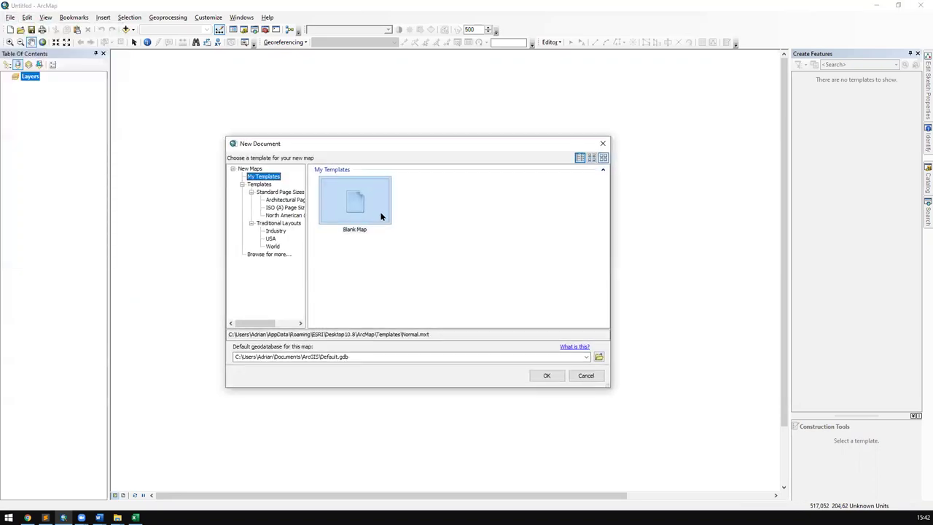
{"action": "left_click", "coordinate": [376, 231]}
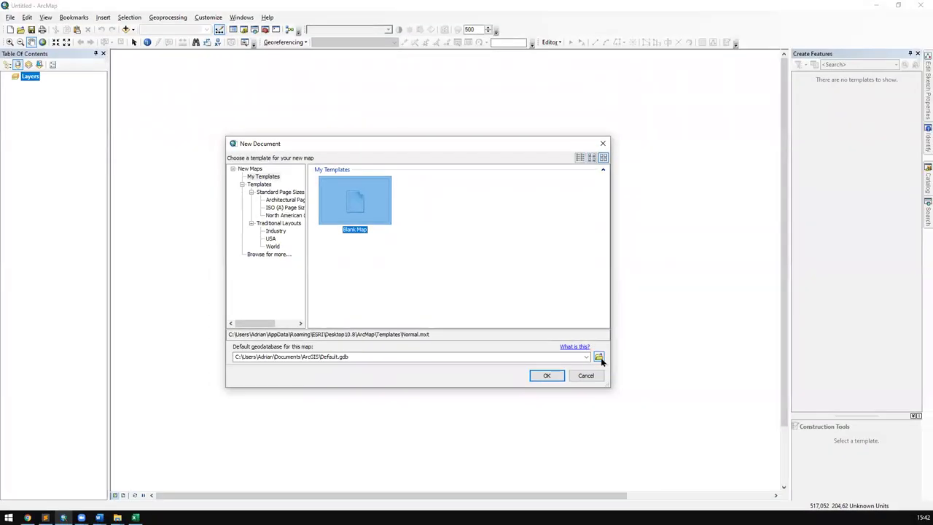
Step: Browse for another default geodatabase for the new map and start a new folder connection
{"action": "left_click", "coordinate": [599, 355]}
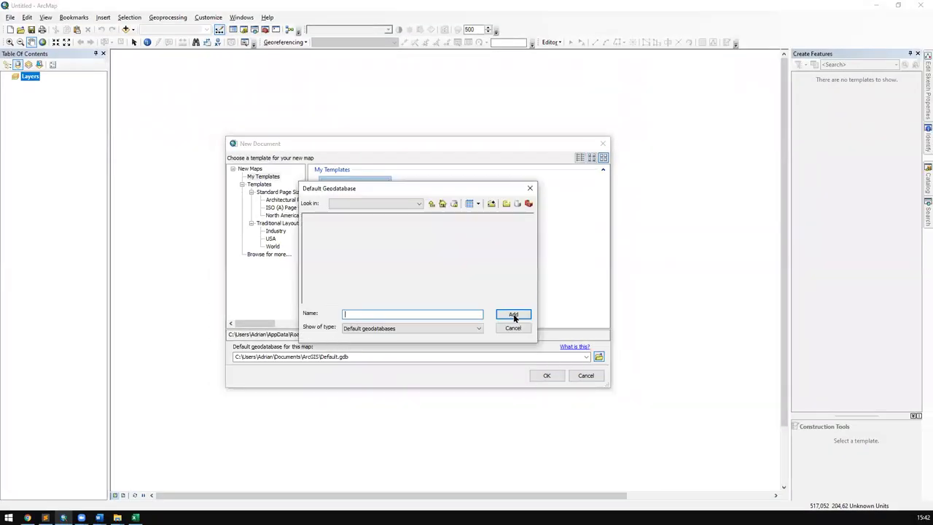
{"action": "left_click_drag", "start_coordinate": [466, 191], "coordinate": [521, 212]}
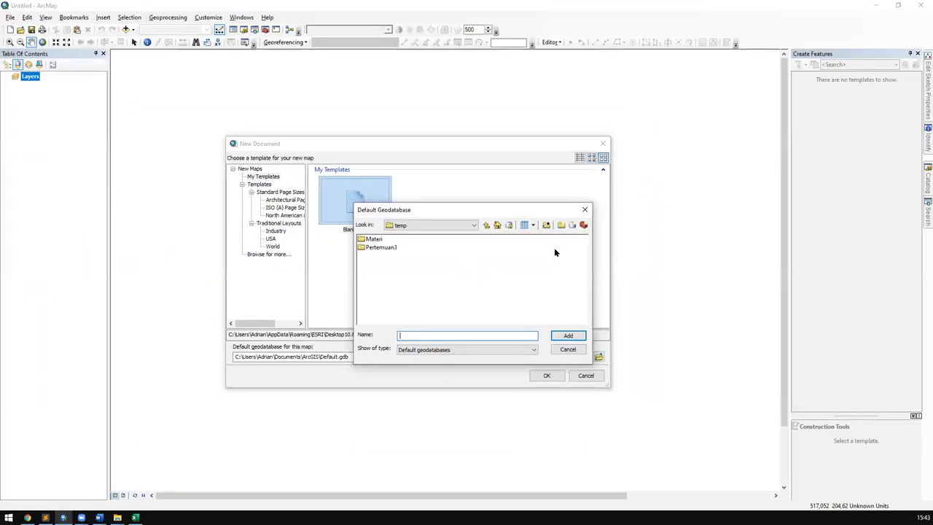
{"action": "left_click", "coordinate": [549, 225]}
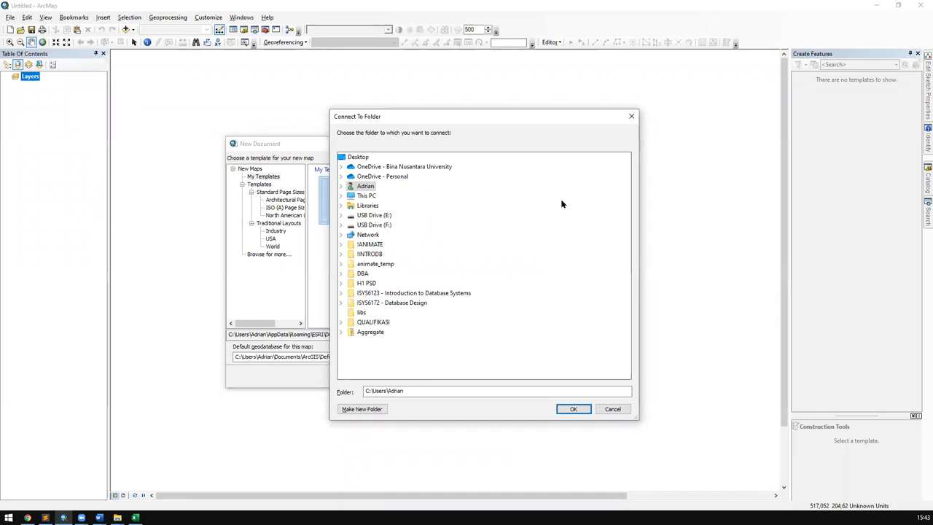
Step: Browse to the Documents folder under This PC, look into !GIS_PERT3, and make a new folder in Documents
{"action": "double_click", "coordinate": [367, 196]}
{"action": "double_click", "coordinate": [378, 225]}
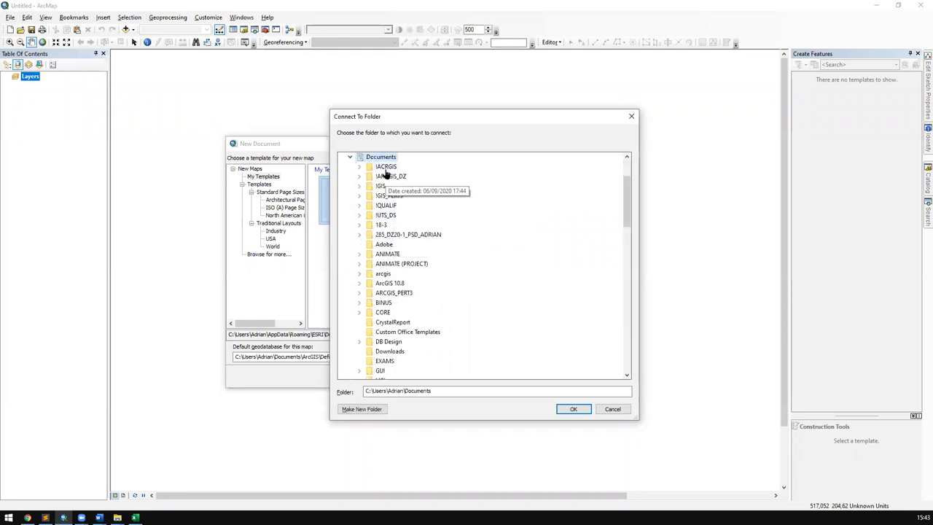
{"action": "double_click", "coordinate": [398, 195]}
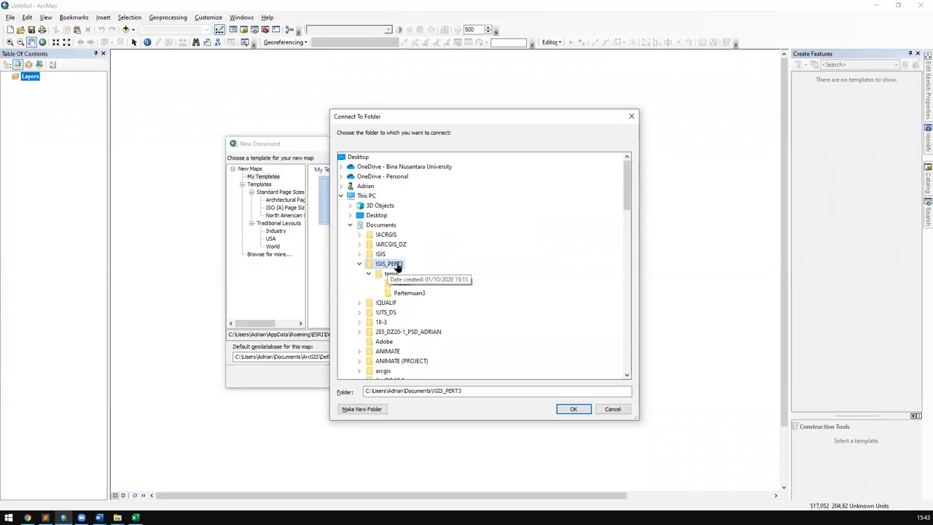
{"action": "left_click", "coordinate": [379, 225]}
{"action": "left_click", "coordinate": [376, 409]}
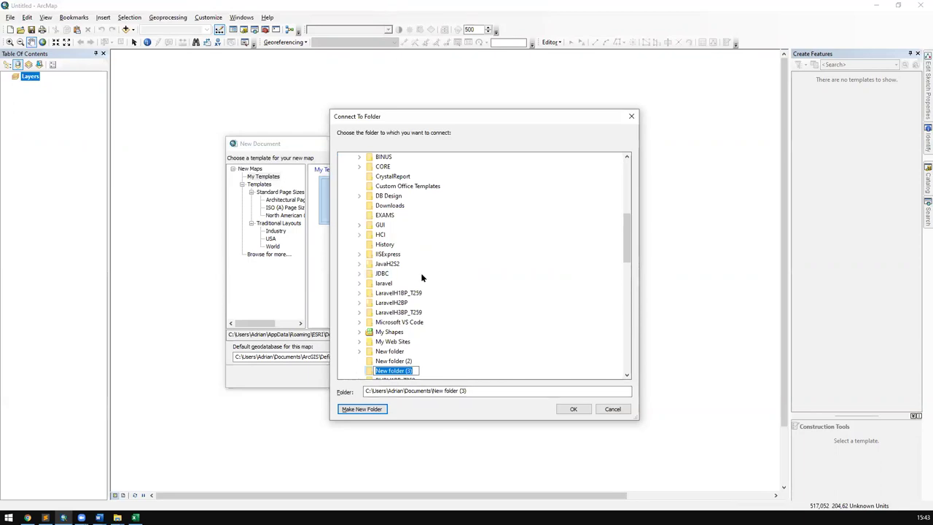
Step: Select the !GIS_PERT3 folder in Documents and connect to it
{"action": "scroll", "coordinate": [424, 264], "scroll_direction": "up", "scroll_amount": 6}
{"action": "scroll", "coordinate": [424, 264], "scroll_direction": "up", "scroll_amount": 1}
{"action": "left_click", "coordinate": [376, 225]}
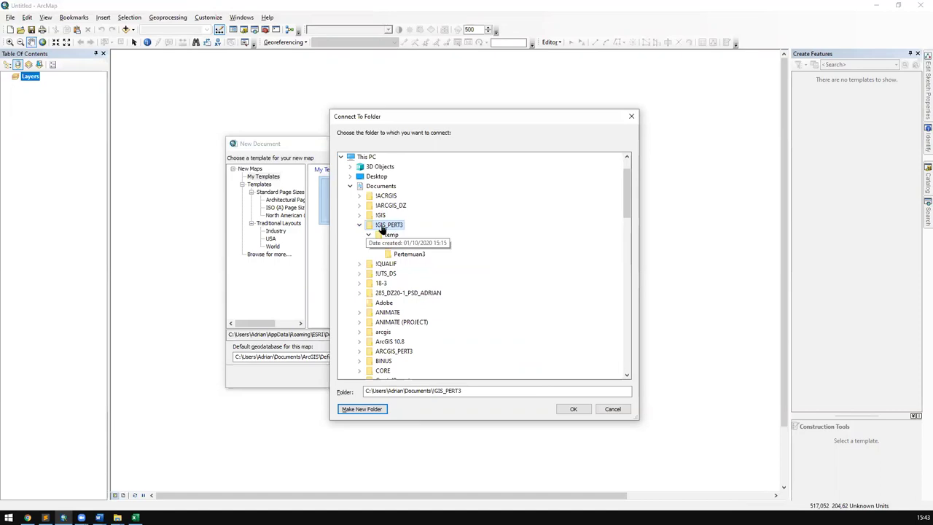
{"action": "left_click", "coordinate": [573, 409]}
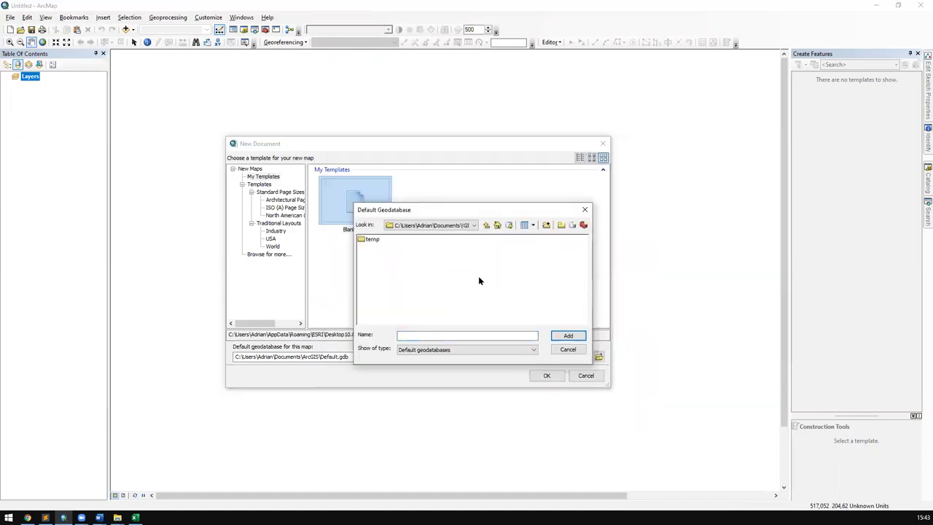
{"action": "left_click", "coordinate": [374, 241]}
{"action": "left_click", "coordinate": [394, 266]}
{"action": "left_click", "coordinate": [569, 351]}
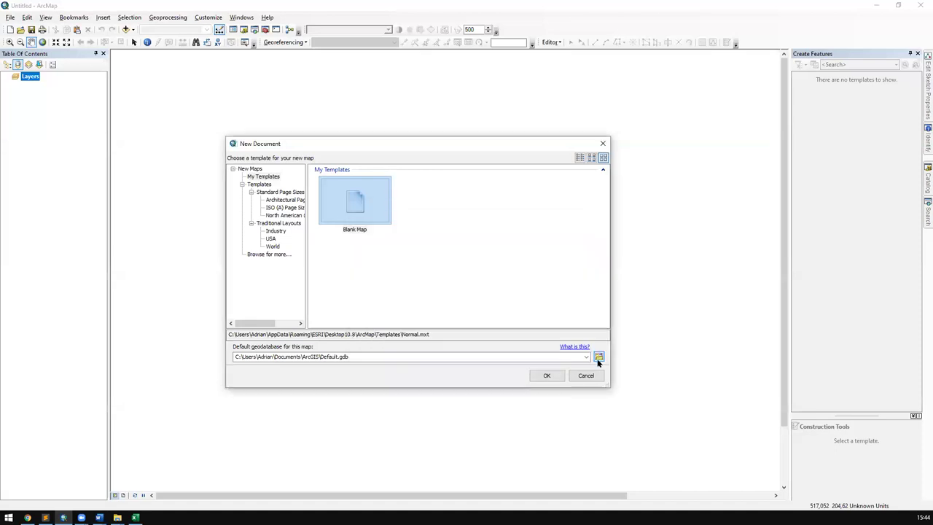
{"action": "left_click", "coordinate": [598, 357]}
{"action": "left_click_drag", "start_coordinate": [421, 188], "coordinate": [508, 187]}
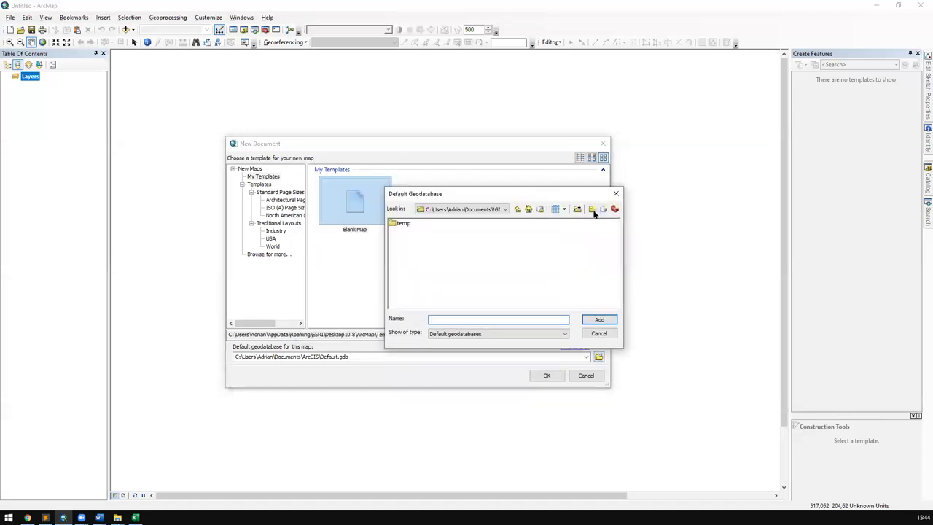
{"action": "left_click", "coordinate": [577, 208]}
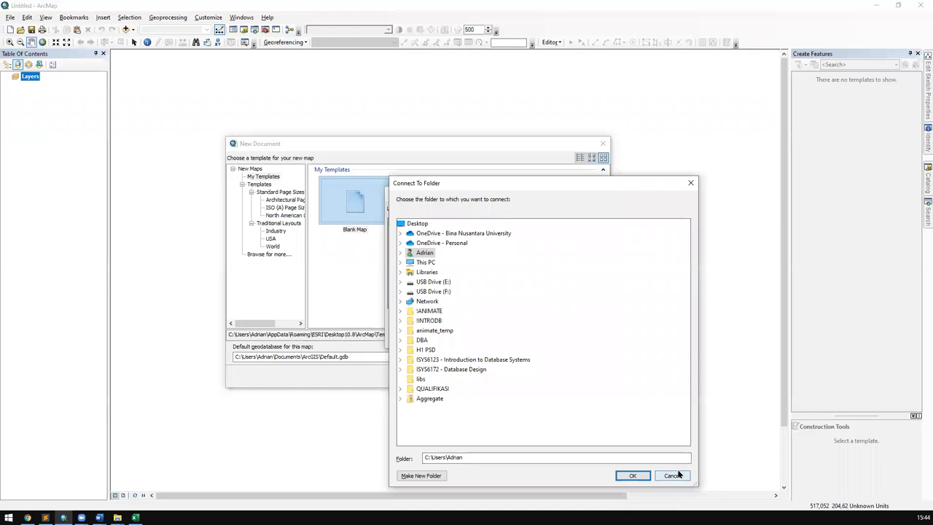
{"action": "left_click", "coordinate": [671, 475]}
{"action": "left_click", "coordinate": [604, 337]}
Step: Browse for the default geodatabase again, start a folder connection beside the browser, and expand This PC
{"action": "left_click", "coordinate": [598, 357]}
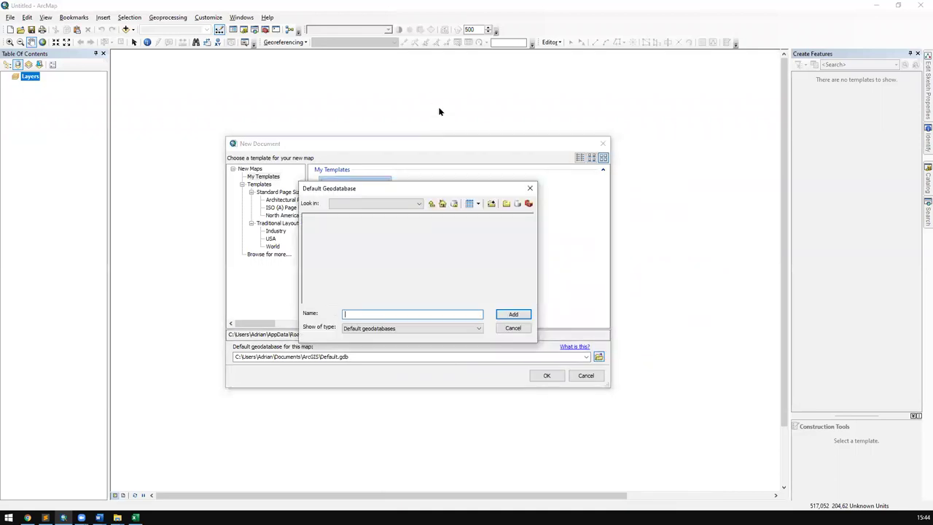
{"action": "left_click", "coordinate": [491, 203]}
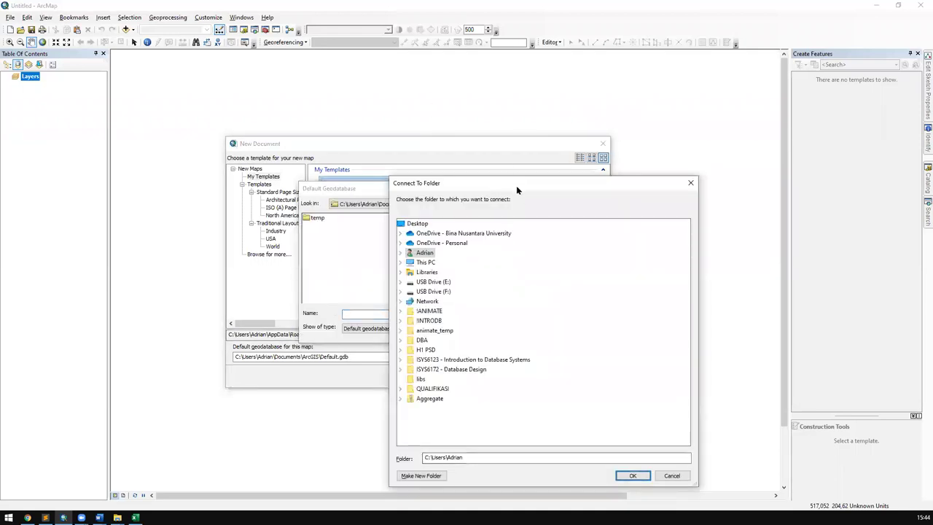
{"action": "left_click_drag", "start_coordinate": [516, 185], "coordinate": [312, 161]}
{"action": "left_click_drag", "start_coordinate": [411, 162], "coordinate": [759, 154]}
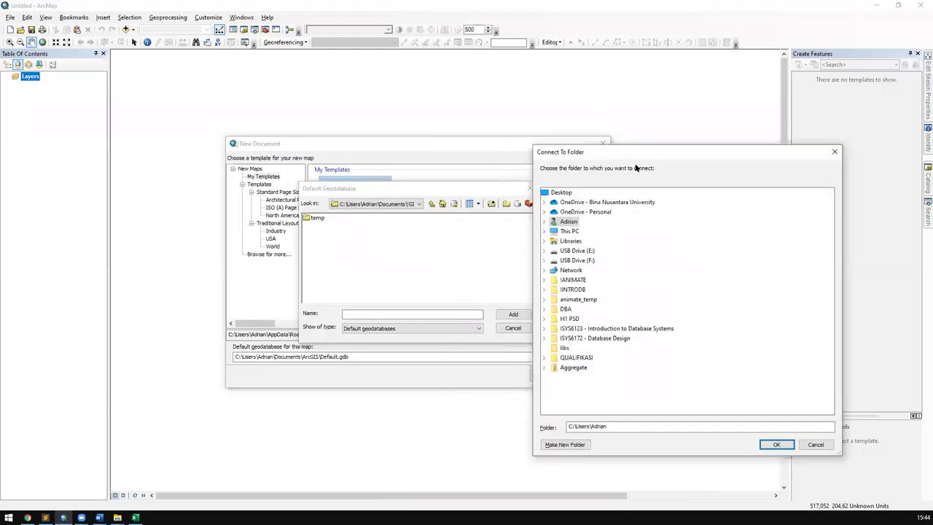
{"action": "double_click", "coordinate": [575, 234]}
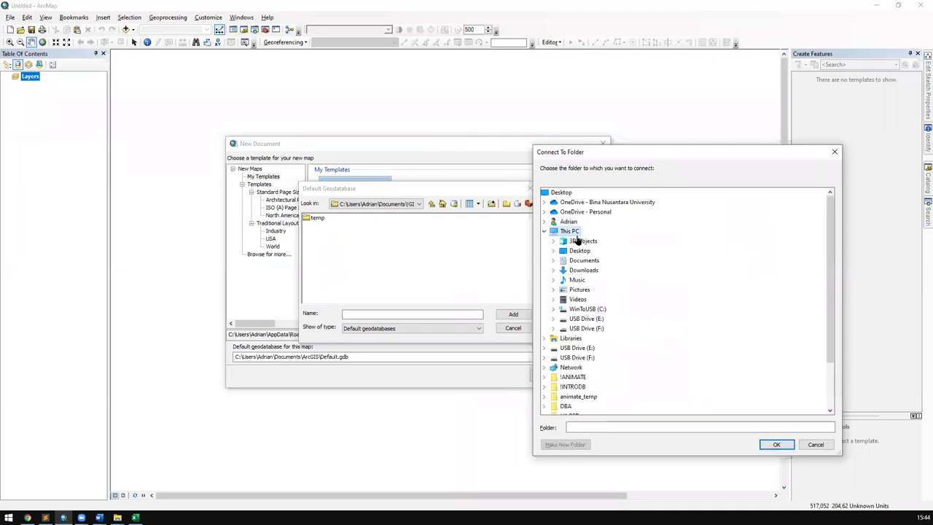
Step: Collapse and expand This PC in the folder tree to examine the drives and folders available for connection
{"action": "double_click", "coordinate": [572, 232]}
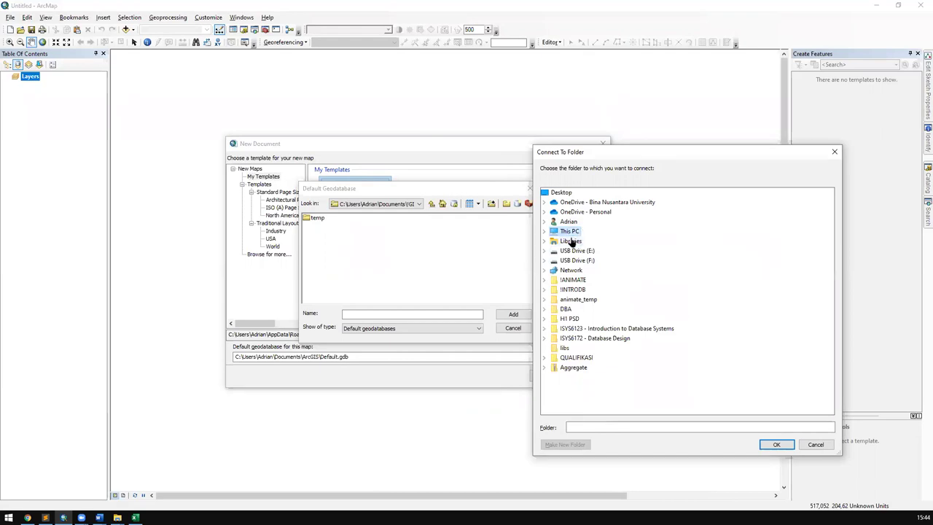
{"action": "double_click", "coordinate": [569, 232]}
{"action": "scroll", "coordinate": [587, 245], "scroll_direction": "down", "scroll_amount": 2}
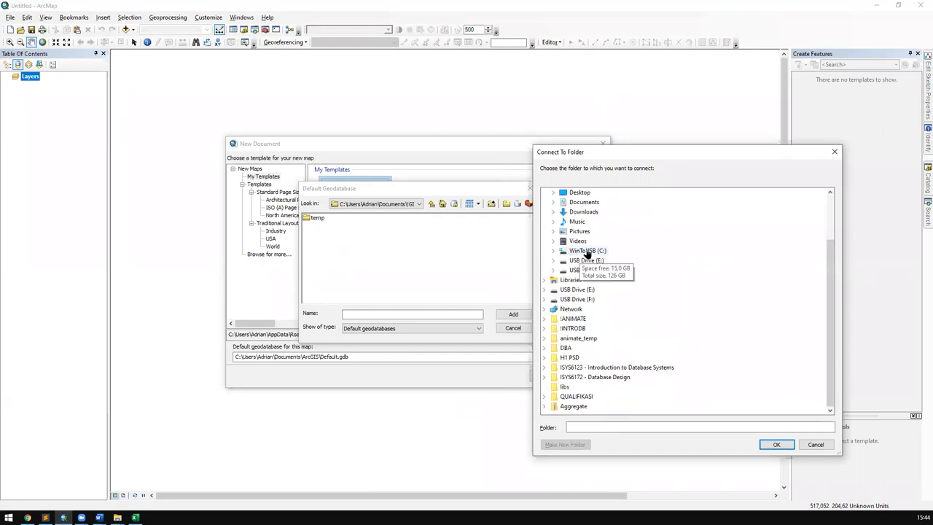
{"action": "scroll", "coordinate": [588, 252], "scroll_direction": "up", "scroll_amount": 2}
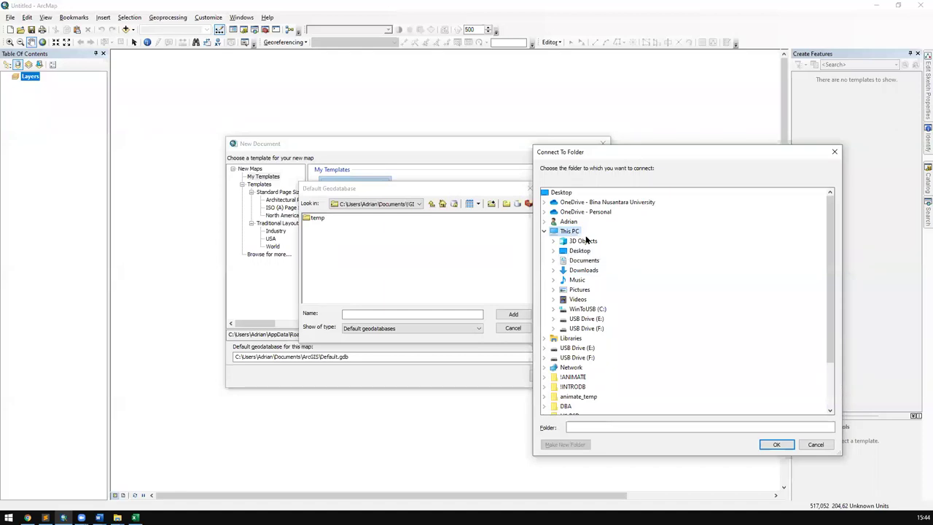
{"action": "left_click", "coordinate": [545, 232]}
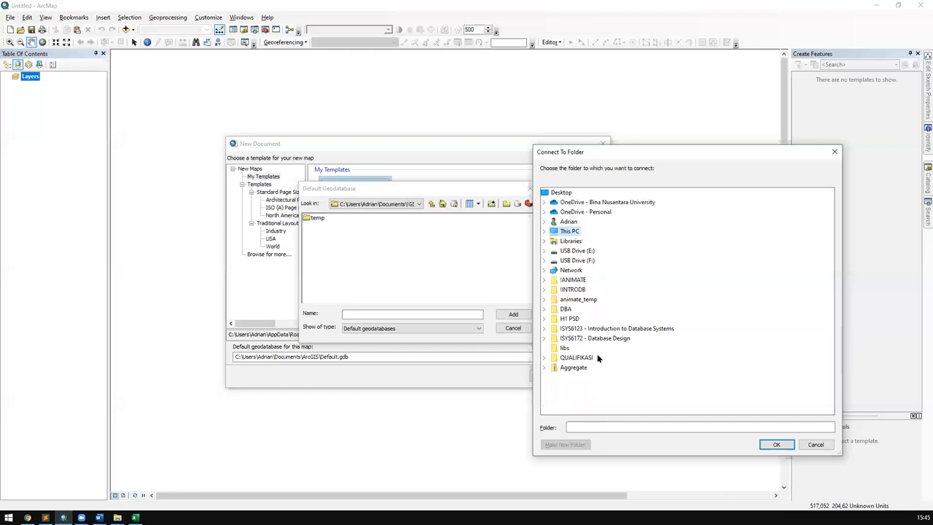
{"action": "double_click", "coordinate": [558, 231]}
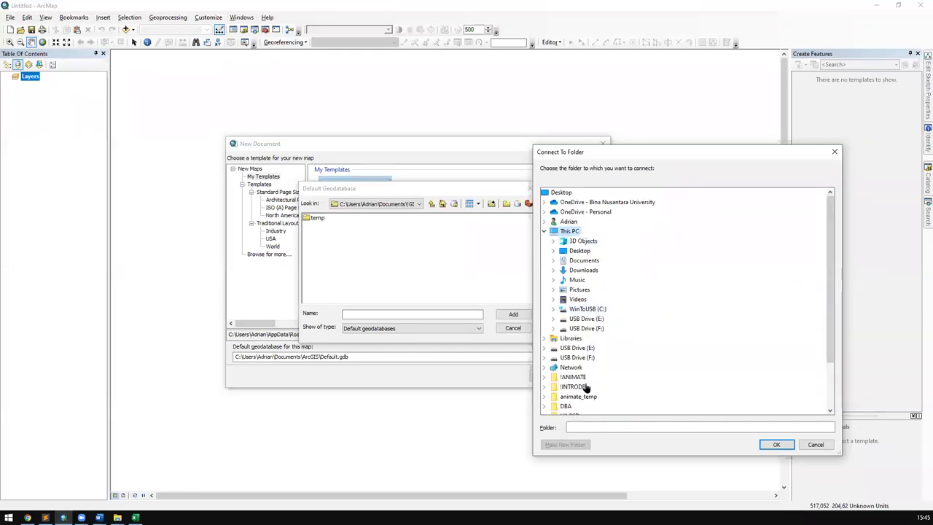
{"action": "scroll", "coordinate": [588, 350], "scroll_direction": "down", "scroll_amount": 2}
{"action": "scroll", "coordinate": [580, 306], "scroll_direction": "up", "scroll_amount": 2}
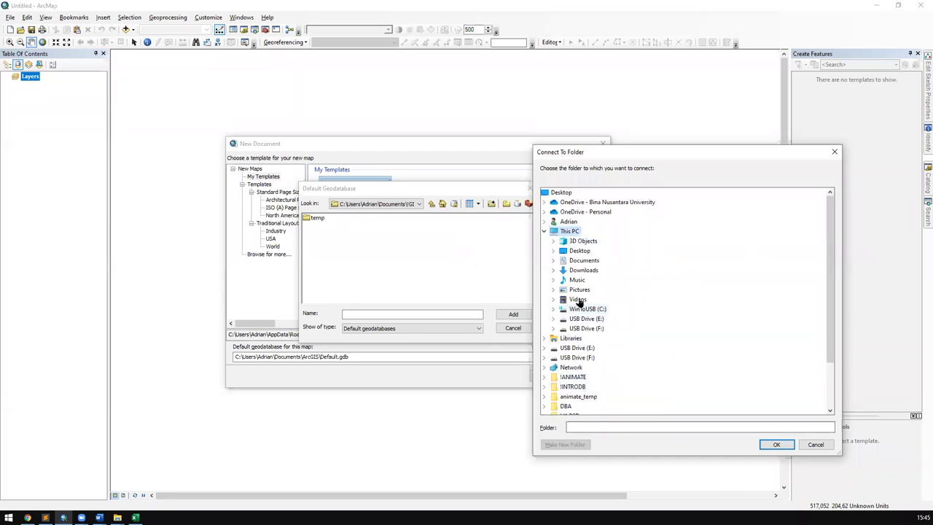
Step: Connect to the !GIS_PERT3 folder inside Documents
{"action": "left_click", "coordinate": [590, 261]}
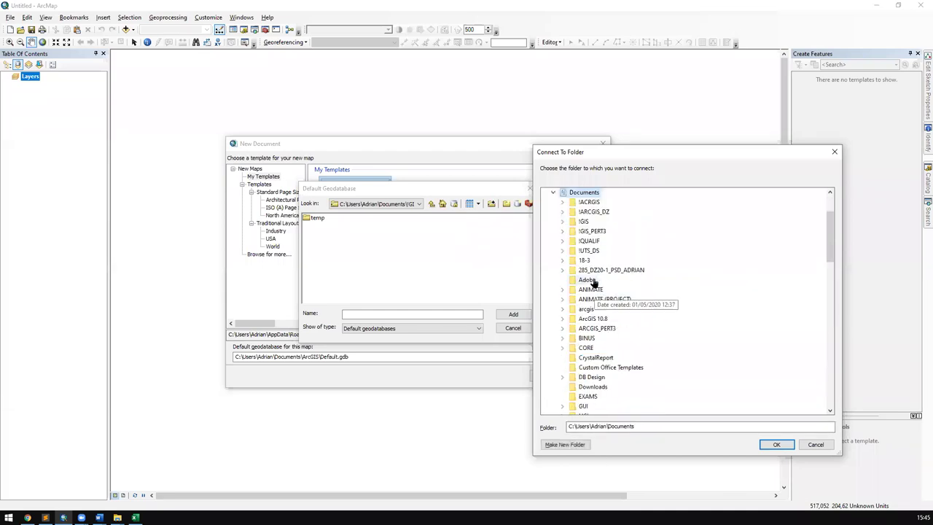
{"action": "left_click", "coordinate": [593, 231]}
{"action": "scroll", "coordinate": [639, 295], "scroll_direction": "up", "scroll_amount": 3}
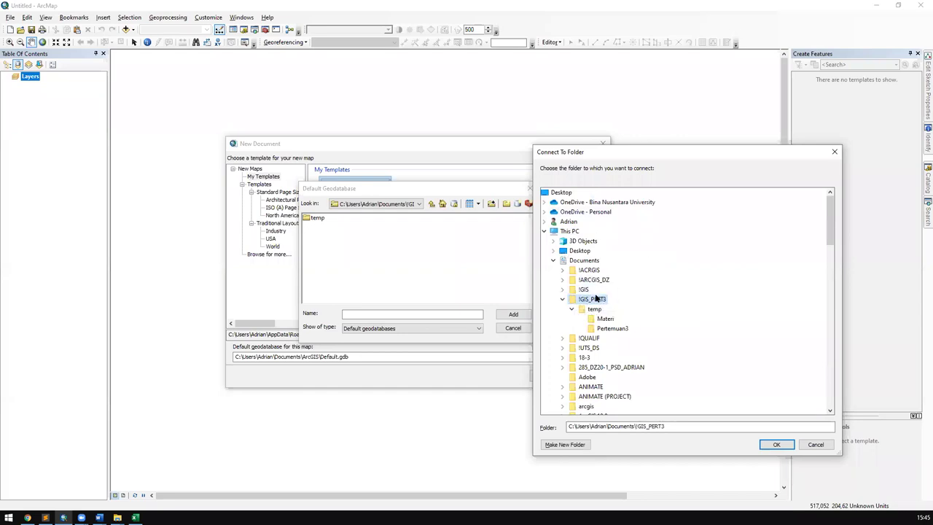
{"action": "left_click", "coordinate": [776, 444]}
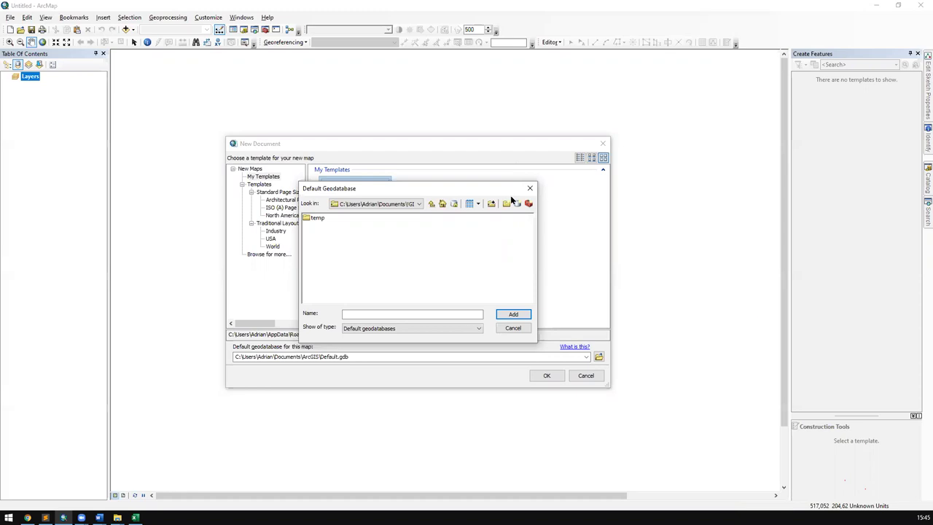
Step: Create a file geodatabase named gis in the !GIS_PERT3 folder and add it as the map's default geodatabase
{"action": "left_click_drag", "start_coordinate": [348, 192], "coordinate": [352, 191]}
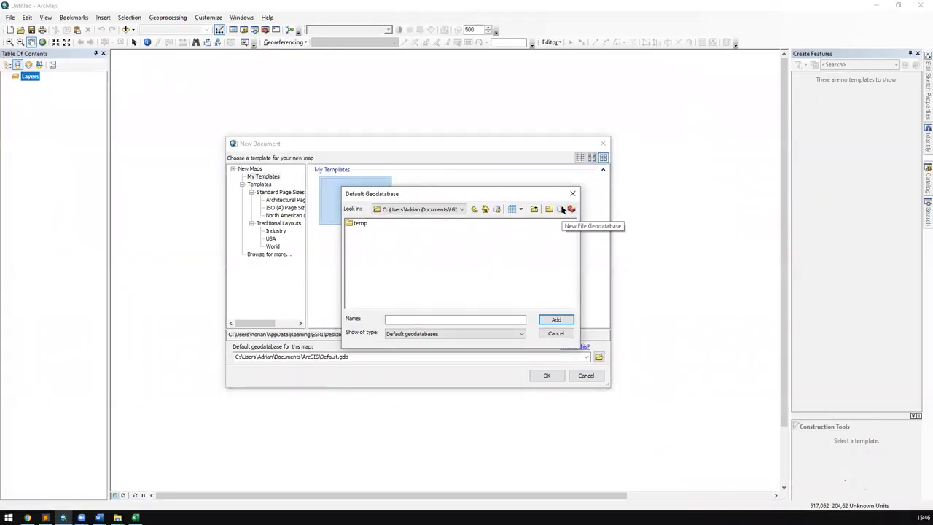
{"action": "left_click", "coordinate": [562, 209]}
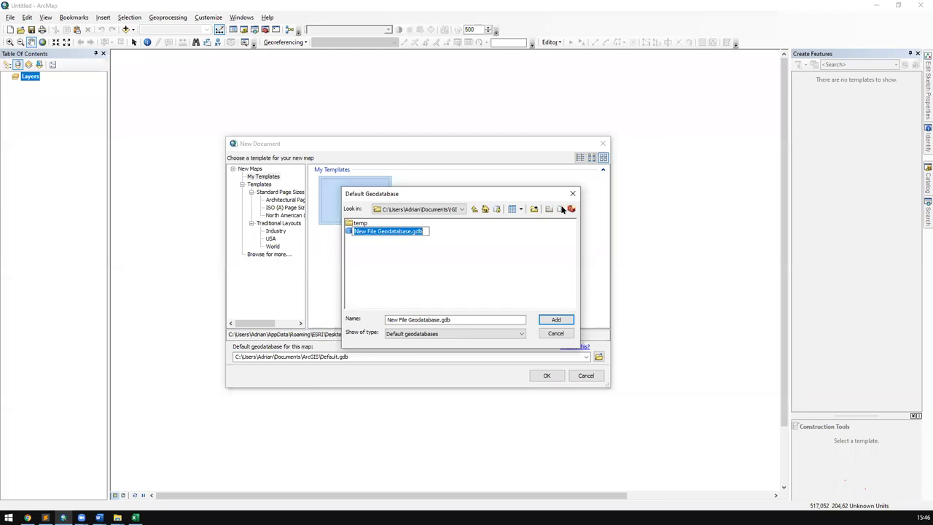
{"action": "type", "text": "gis"}
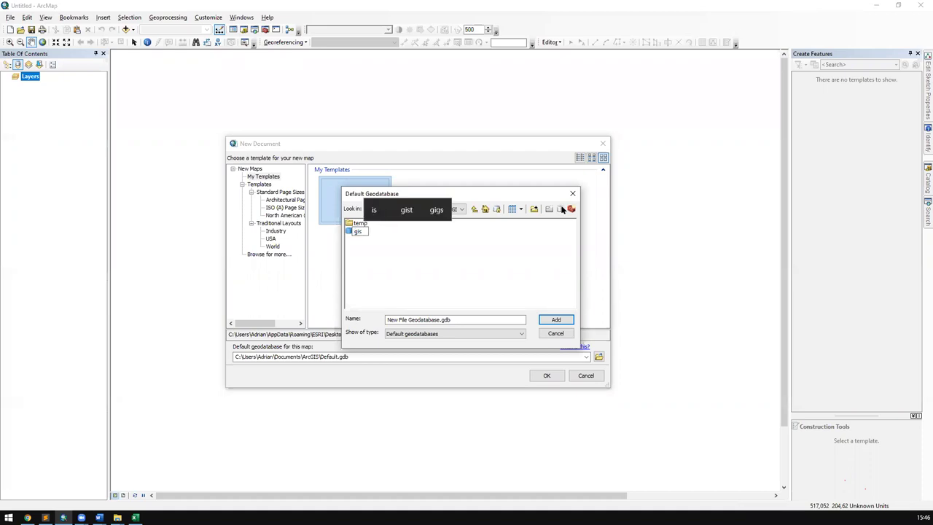
{"action": "key", "text": "Return"}
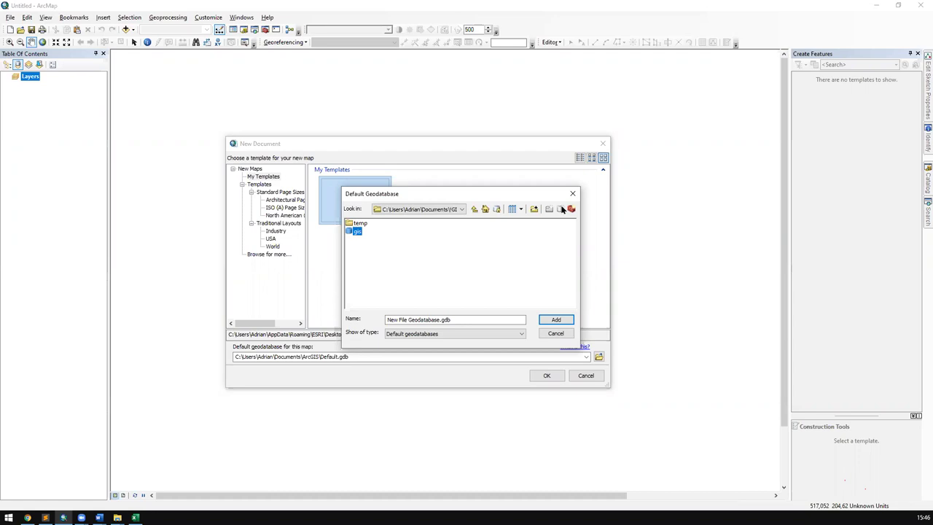
{"action": "left_click", "coordinate": [441, 289]}
{"action": "left_click", "coordinate": [355, 233]}
{"action": "left_click", "coordinate": [563, 323]}
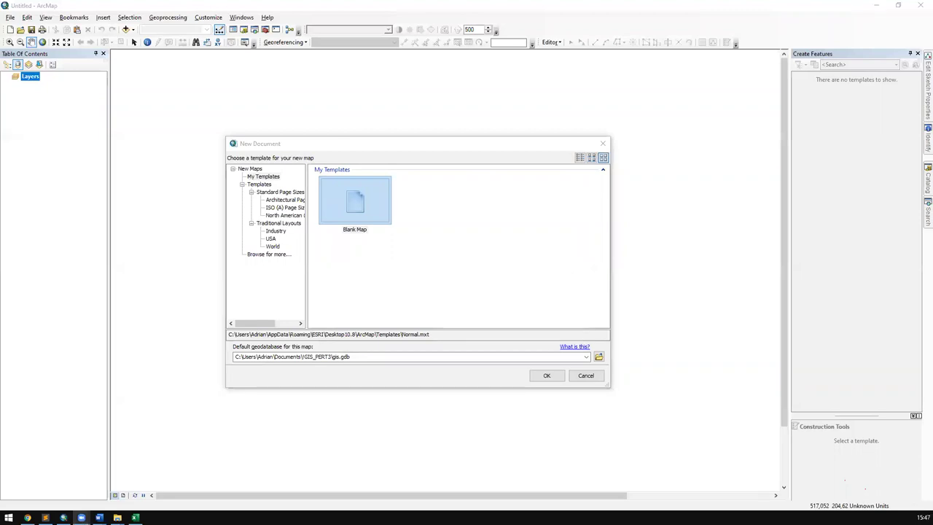
Step: Reopen the default geodatabase browser and choose gis.gdb from the !GIS_PERT3 folder once more
{"action": "left_click", "coordinate": [598, 356]}
{"action": "left_click", "coordinate": [321, 226]}
{"action": "left_click", "coordinate": [439, 272]}
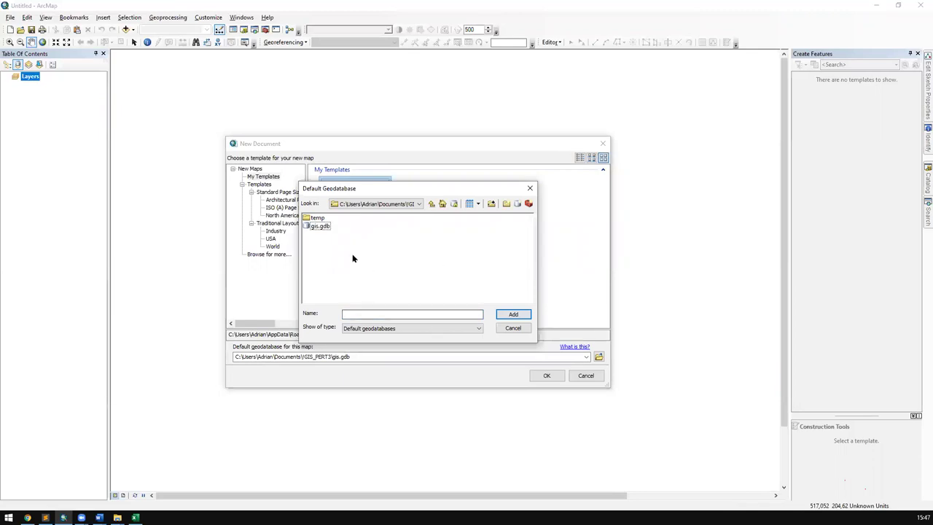
{"action": "left_click", "coordinate": [321, 227]}
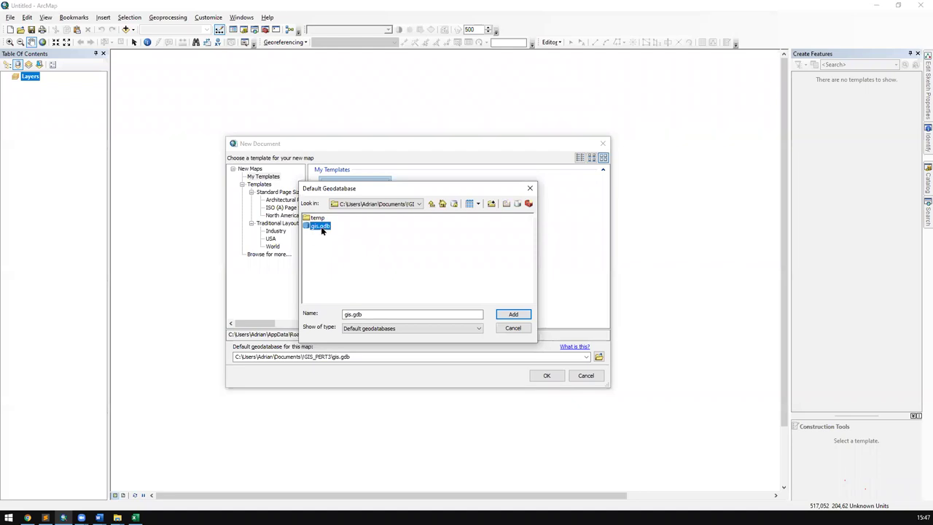
{"action": "left_click", "coordinate": [519, 313]}
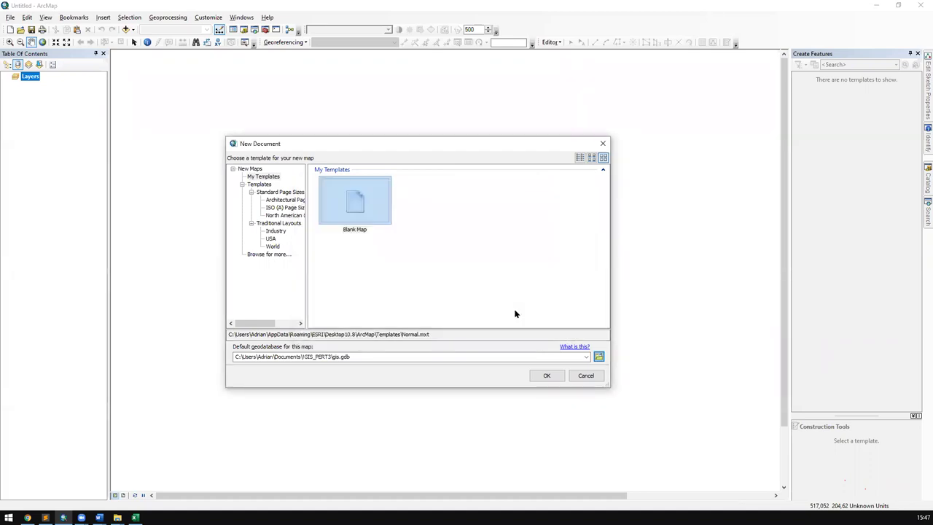
Step: Browse for the default geodatabase again and examine the gis.gdb entry and its folder location
{"action": "left_click", "coordinate": [599, 356]}
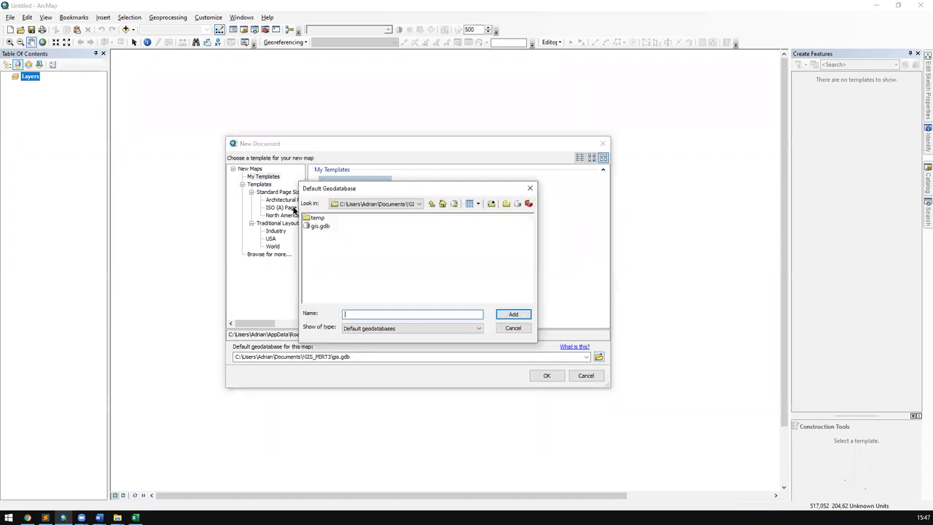
{"action": "left_click", "coordinate": [322, 228]}
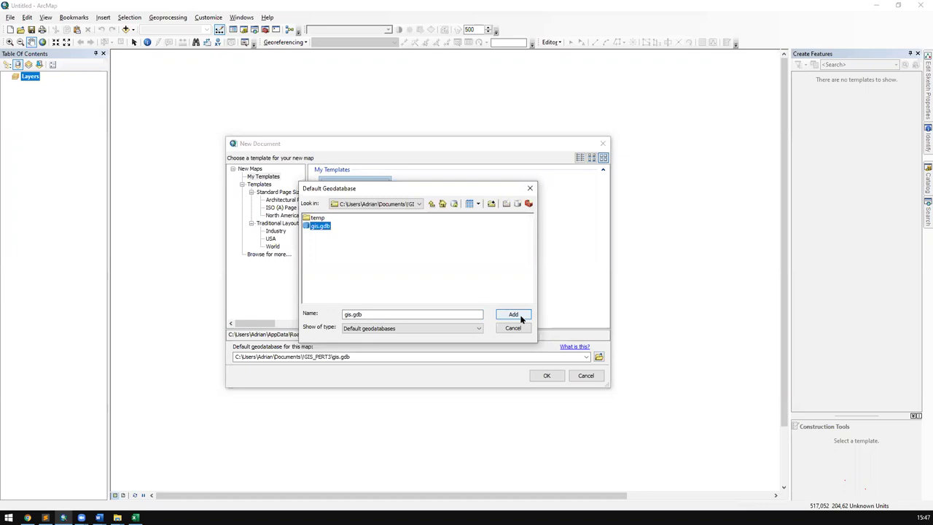
{"action": "left_click", "coordinate": [347, 247]}
{"action": "left_click", "coordinate": [324, 228]}
{"action": "left_click", "coordinate": [387, 261]}
{"action": "left_click", "coordinate": [319, 227]}
{"action": "left_click", "coordinate": [446, 285]}
{"action": "left_click", "coordinate": [321, 226]}
{"action": "left_click", "coordinate": [379, 235]}
{"action": "left_click", "coordinate": [393, 203]}
{"action": "left_click", "coordinate": [414, 254]}
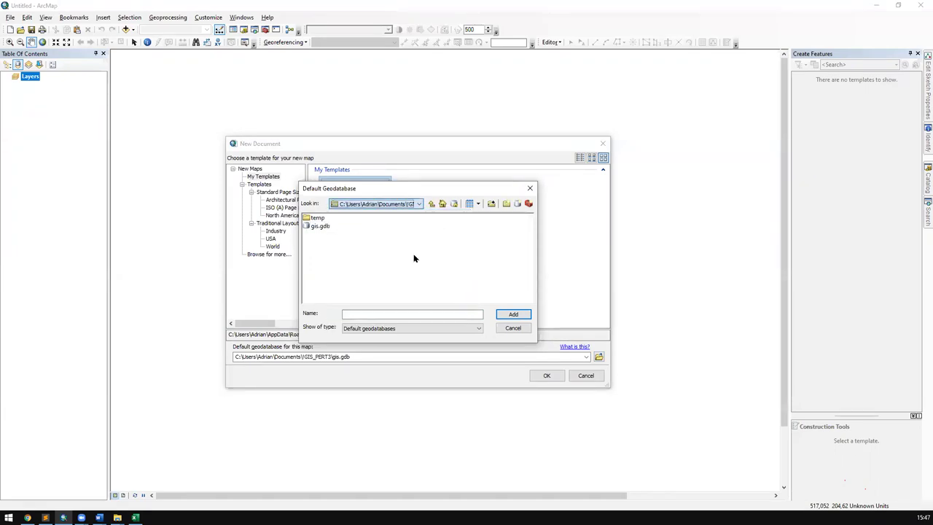
Step: Examine the gis.gdb entry and its name in the geodatabase browser, cancel it, and check the new map's default geodatabase path
{"action": "left_click", "coordinate": [313, 227]}
{"action": "left_click", "coordinate": [312, 236]}
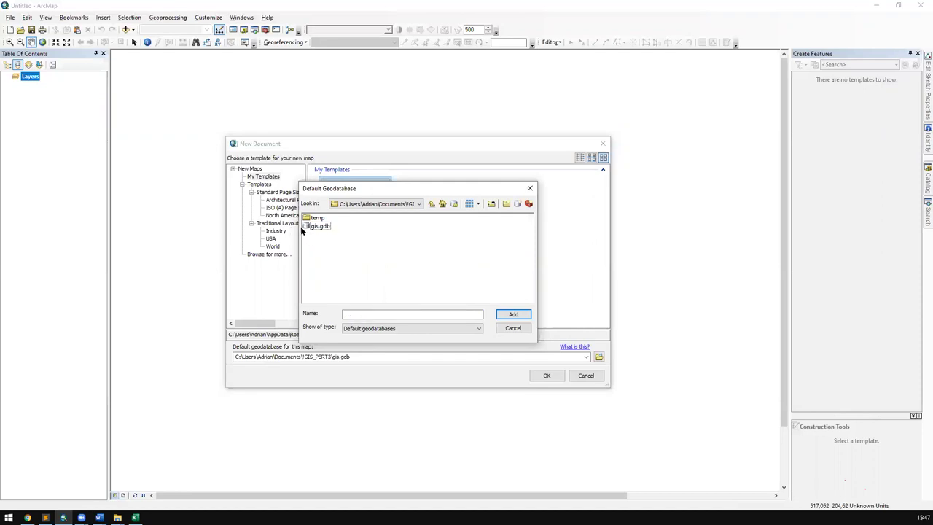
{"action": "left_click", "coordinate": [324, 226]}
{"action": "left_click_drag", "start_coordinate": [369, 315], "coordinate": [325, 300]}
{"action": "left_click", "coordinate": [320, 227]}
{"action": "left_click", "coordinate": [367, 276]}
{"action": "left_click", "coordinate": [324, 228]}
{"action": "left_click", "coordinate": [338, 232]}
{"action": "left_click", "coordinate": [318, 227]}
{"action": "double_click", "coordinate": [396, 314]}
{"action": "left_click", "coordinate": [408, 270]}
{"action": "left_click", "coordinate": [319, 226]}
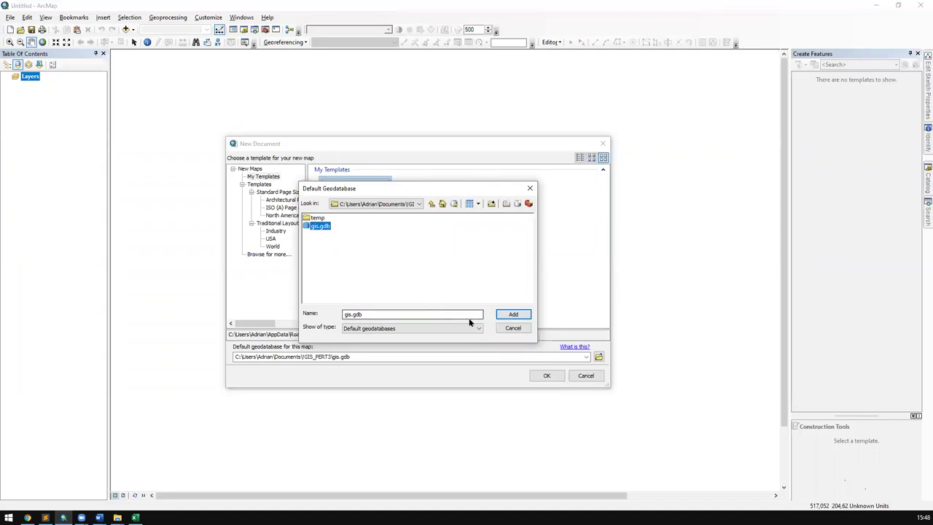
{"action": "left_click", "coordinate": [384, 314]}
{"action": "left_click", "coordinate": [383, 314]}
{"action": "left_click_drag", "start_coordinate": [383, 315], "coordinate": [294, 301]}
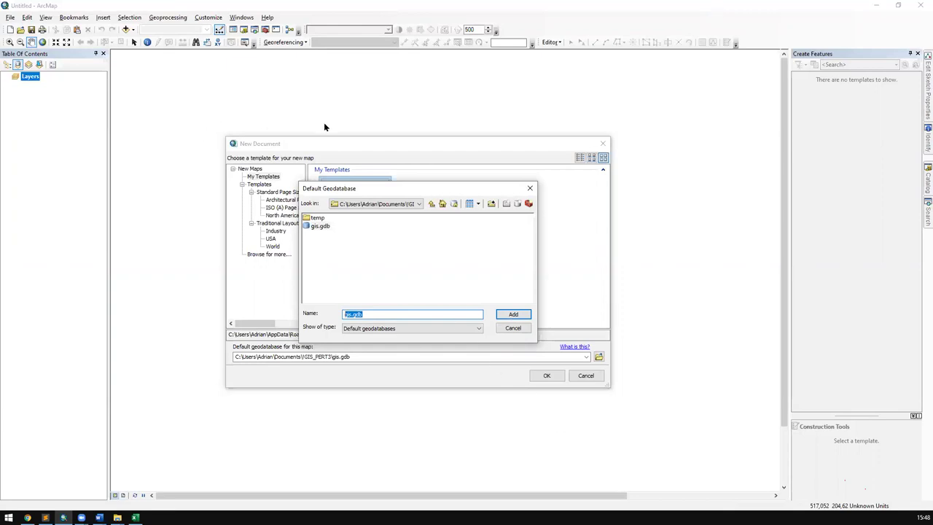
{"action": "left_click", "coordinate": [319, 226]}
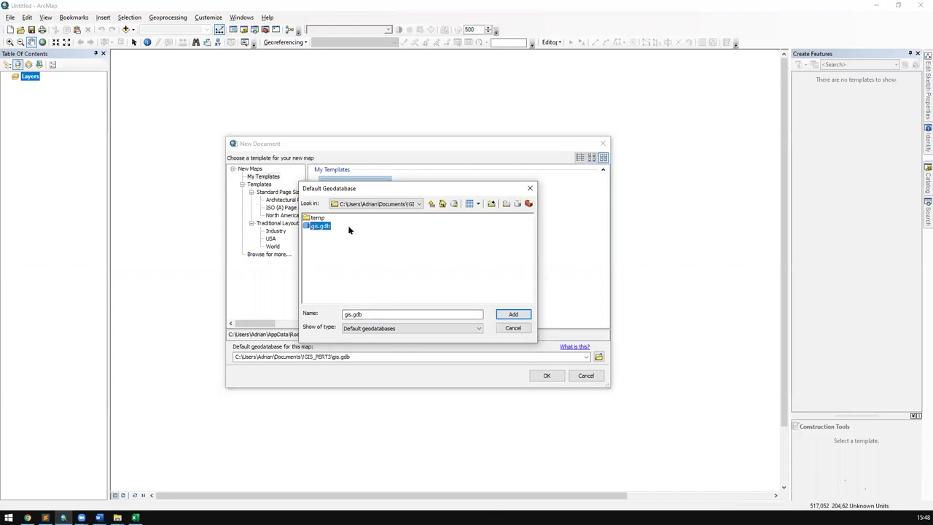
{"action": "left_click", "coordinate": [401, 270]}
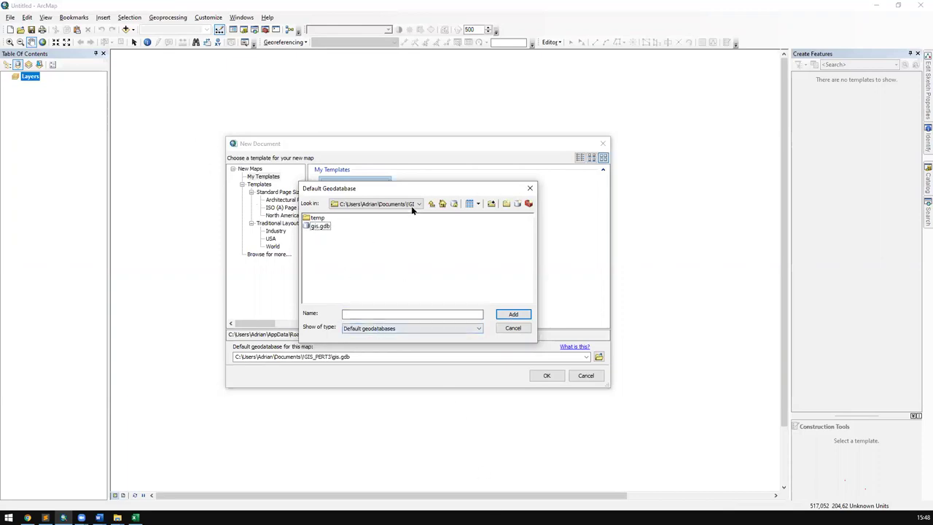
{"action": "left_click", "coordinate": [513, 328]}
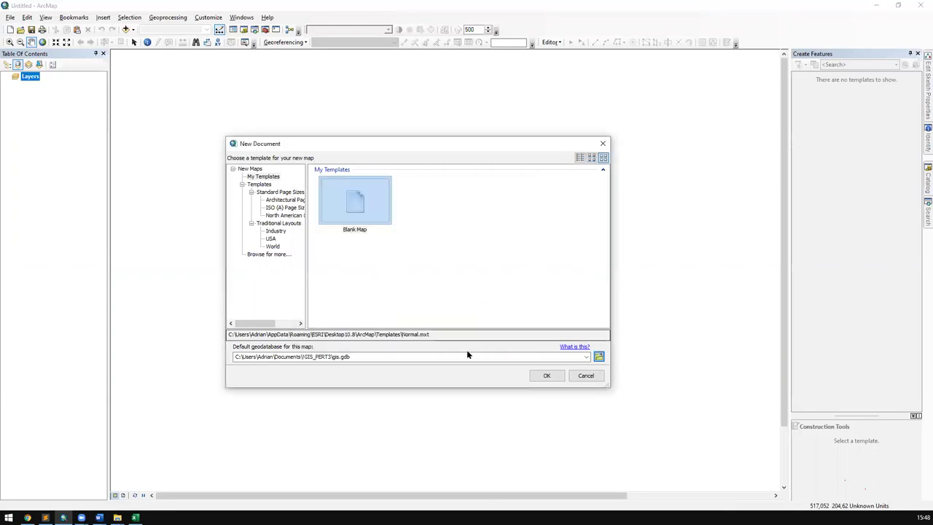
{"action": "left_click", "coordinate": [369, 357]}
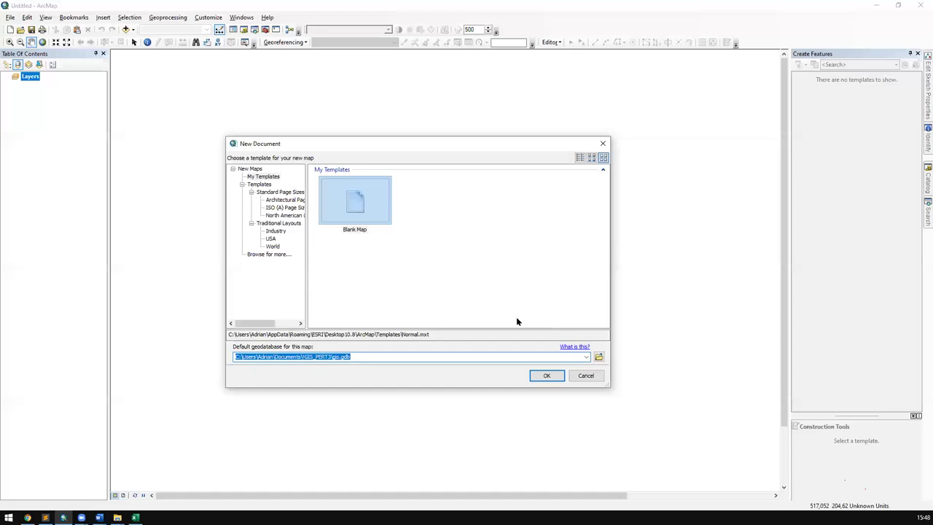
{"action": "left_click", "coordinate": [449, 269]}
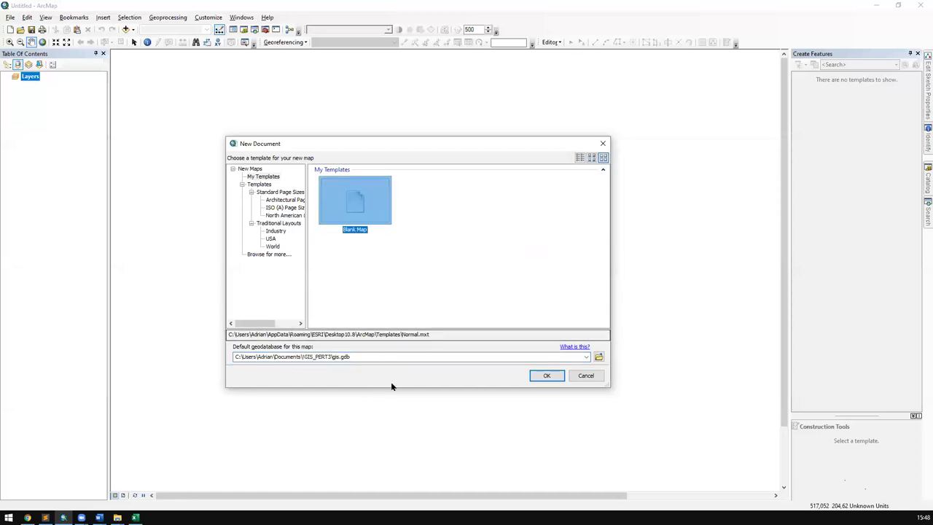
{"action": "left_click", "coordinate": [404, 356]}
{"action": "left_click", "coordinate": [343, 296]}
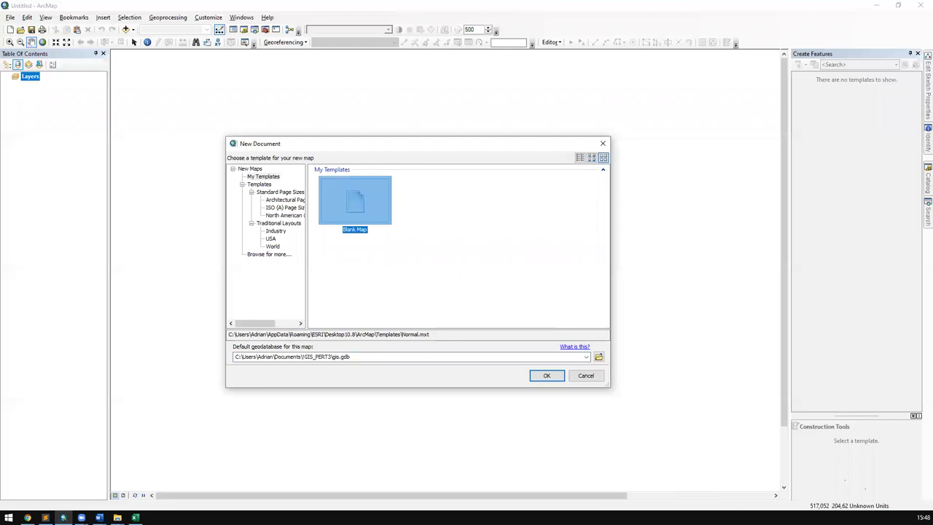
Step: Reopen the default geodatabase browser for the new map at the !GIS_PERT3 folder
{"action": "left_click", "coordinate": [598, 357]}
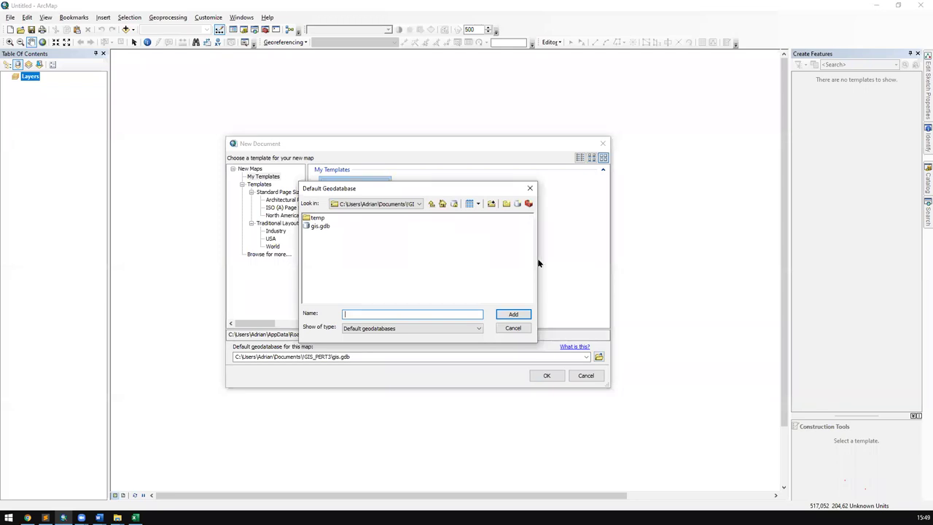
{"action": "left_click", "coordinate": [382, 235]}
{"action": "left_click", "coordinate": [396, 205]}
{"action": "left_click", "coordinate": [495, 209]}
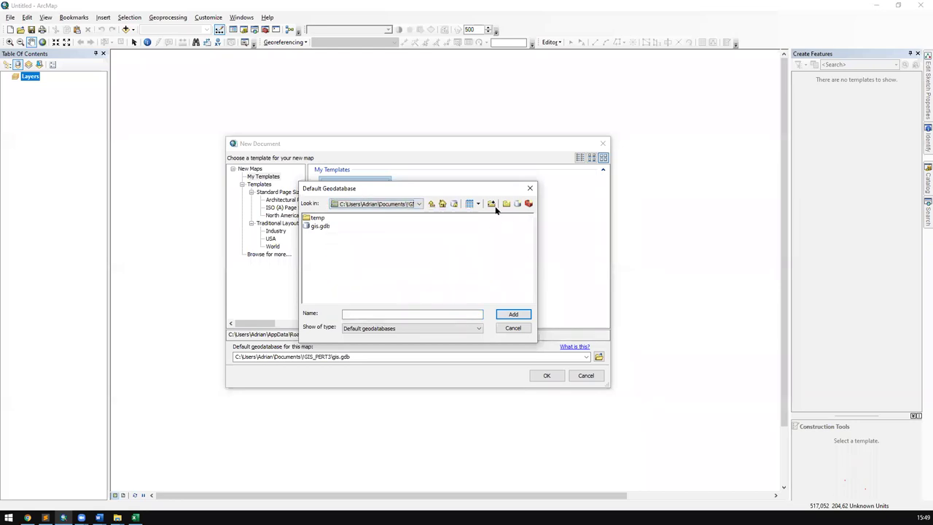
{"action": "left_click", "coordinate": [320, 226]}
{"action": "left_click_drag", "start_coordinate": [385, 314], "coordinate": [180, 248]}
{"action": "type", "text": "New"}
{"action": "key", "text": "BackSpace"}
{"action": "key", "text": "BackSpace"}
{"action": "type", "text": "ew File "}
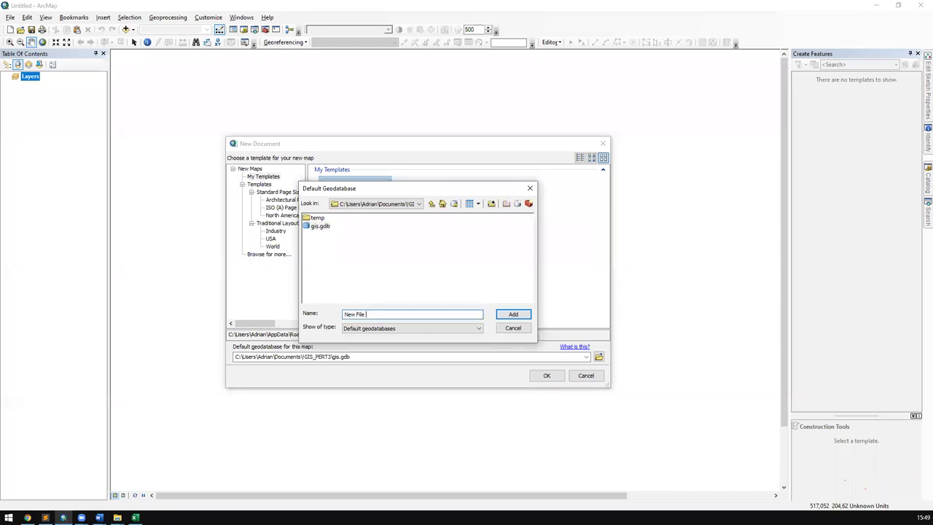
{"action": "type", "text": "geo"}
{"action": "key", "text": "BackSpace"}
{"action": "key", "text": "BackSpace"}
{"action": "key", "text": "BackSpace"}
{"action": "key", "text": "BackSpace"}
{"action": "key", "text": "BackSpace"}
{"action": "key", "text": "BackSpace"}
{"action": "key", "text": "BackSpace"}
{"action": "key", "text": "BackSpace"}
{"action": "key", "text": "BackSpace"}
{"action": "key", "text": "BackSpace"}
{"action": "key", "text": "BackSpace"}
{"action": "key", "text": "BackSpace"}
Step: Connect again to the !GIS_PERT3 folder under This PC's Documents folder
{"action": "left_click", "coordinate": [327, 227]}
{"action": "left_click", "coordinate": [491, 205]}
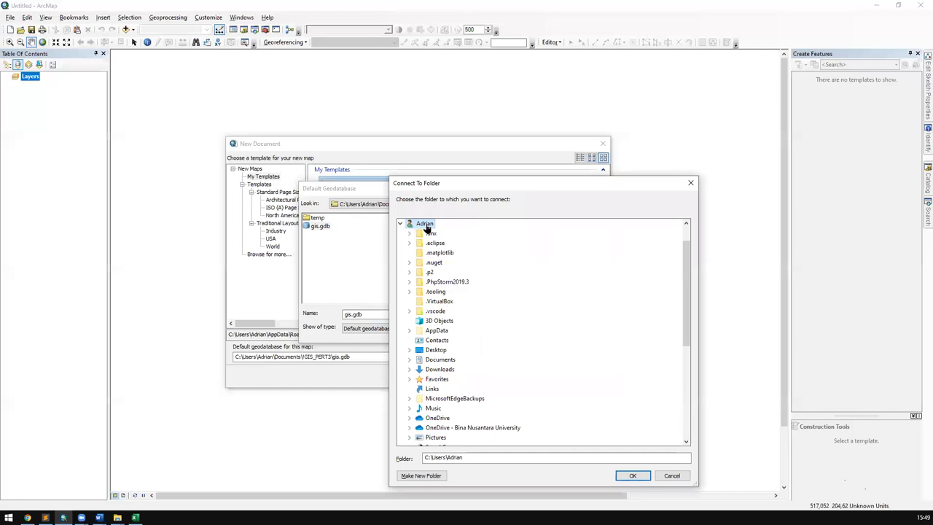
{"action": "left_click", "coordinate": [399, 223]}
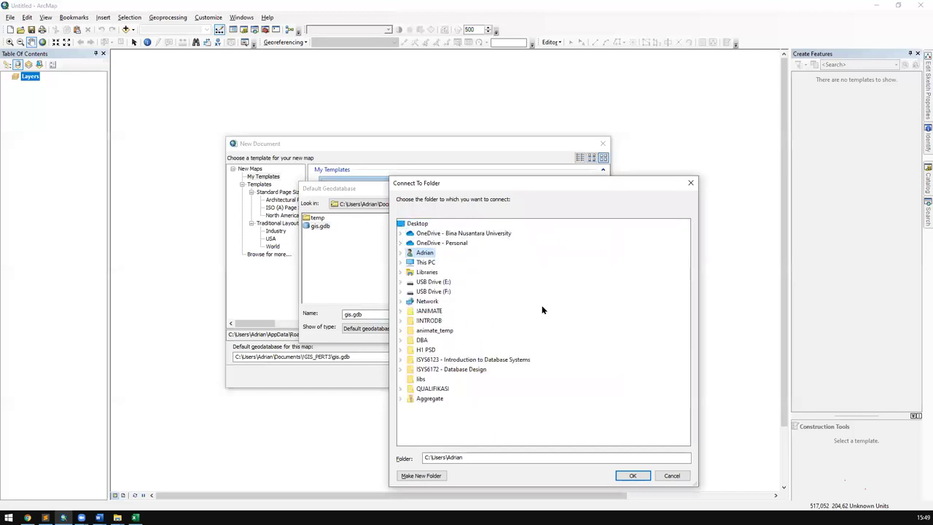
{"action": "double_click", "coordinate": [426, 263]}
{"action": "double_click", "coordinate": [441, 292]}
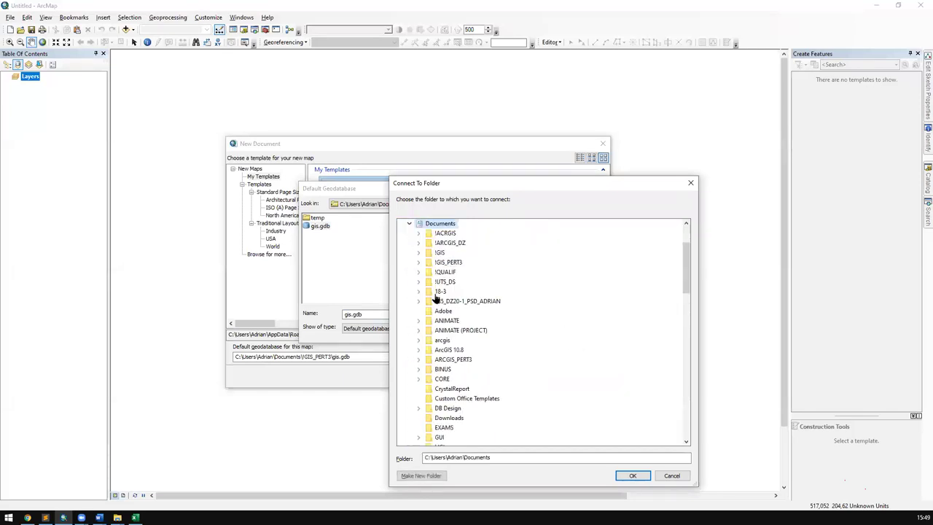
{"action": "double_click", "coordinate": [440, 253]}
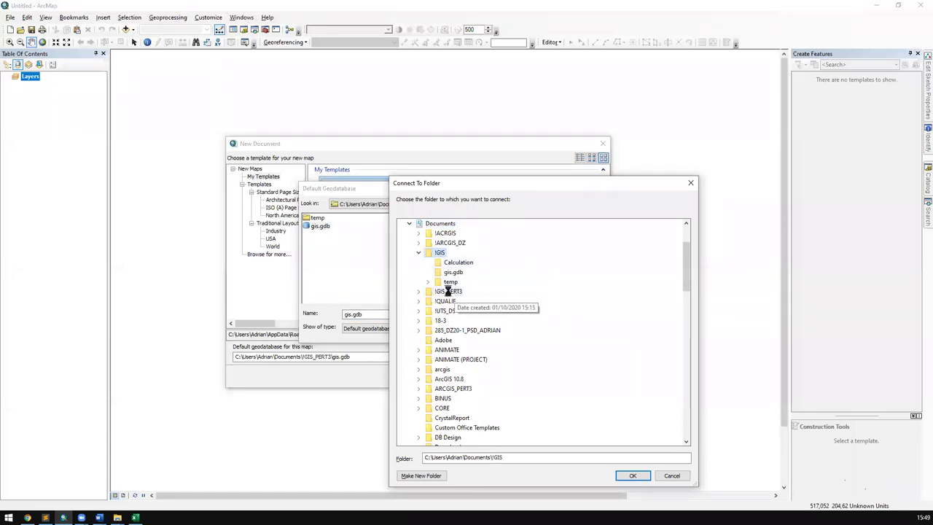
{"action": "left_click", "coordinate": [448, 291]}
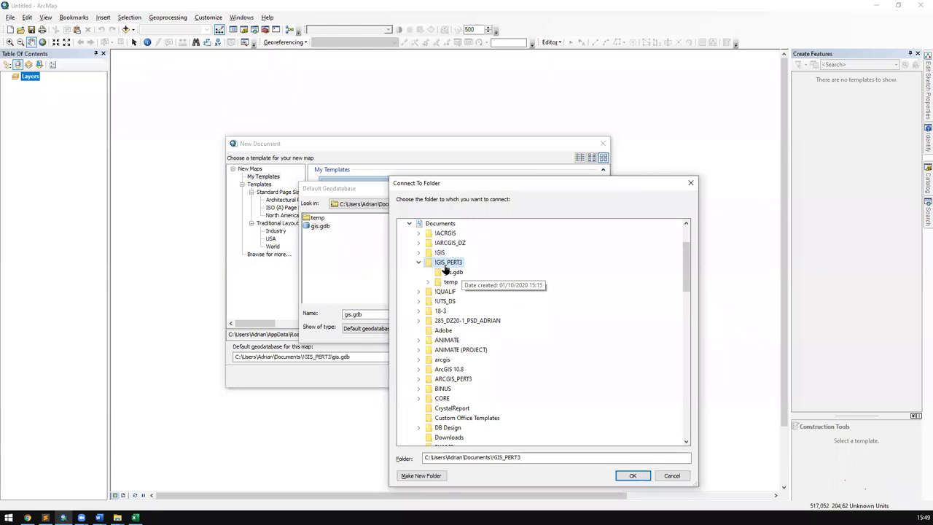
{"action": "left_click", "coordinate": [621, 475]}
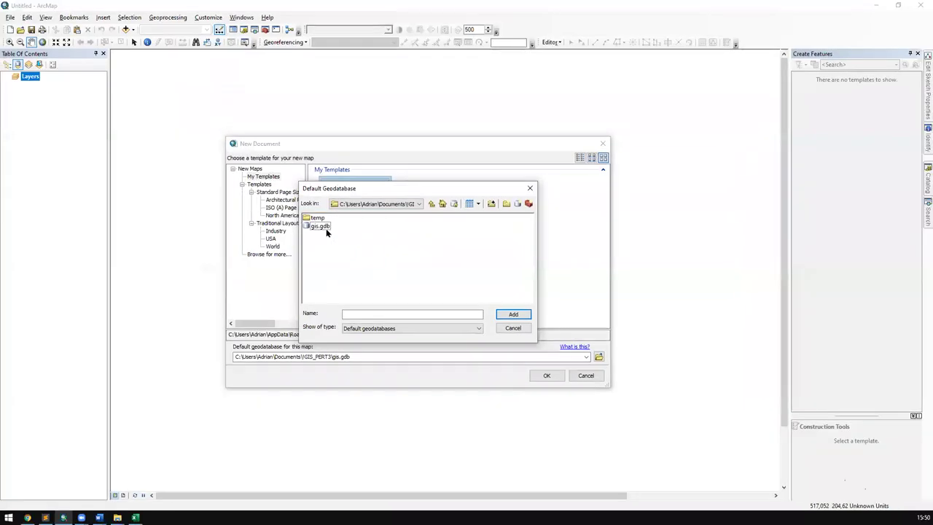
Step: Add gis.gdb as the default geodatabase and create the blank map without saving the untitled document
{"action": "left_click", "coordinate": [321, 227]}
{"action": "left_click", "coordinate": [508, 313]}
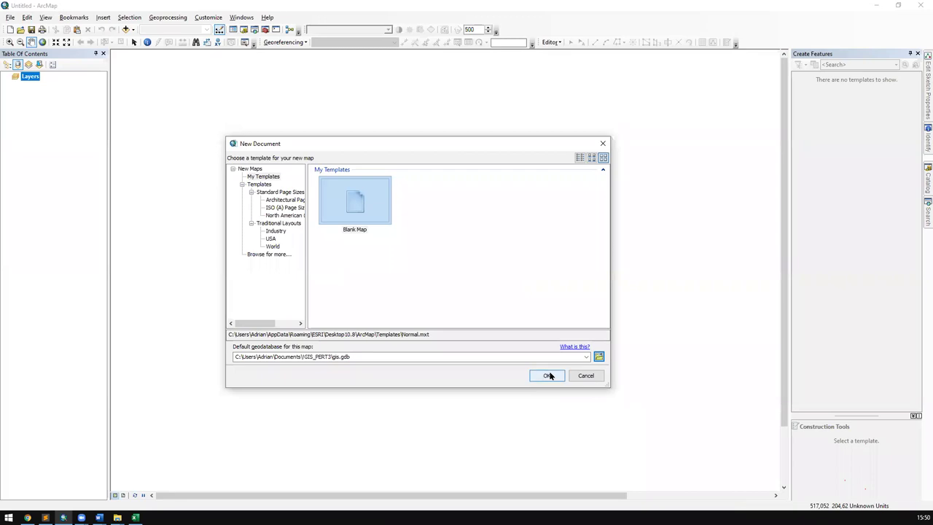
{"action": "left_click", "coordinate": [547, 376]}
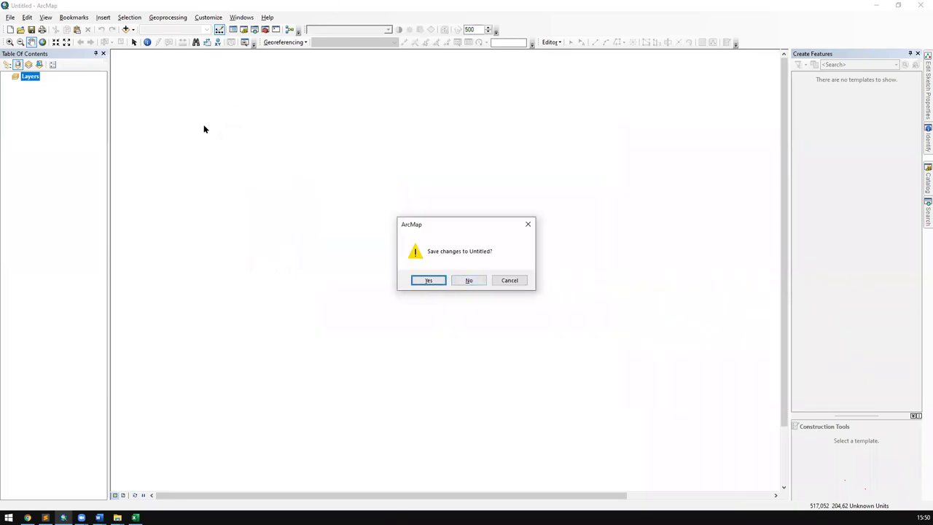
{"action": "left_click", "coordinate": [471, 281]}
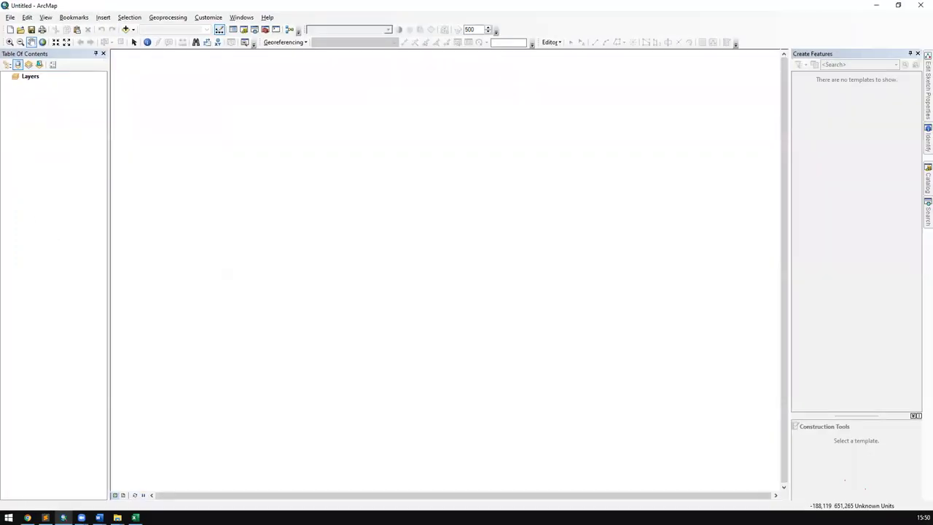
Step: Switch to the Pertemuan3 folder in File Explorer, show its files as large icons, and place it side by side with ArcMap
{"action": "left_click", "coordinate": [118, 518]}
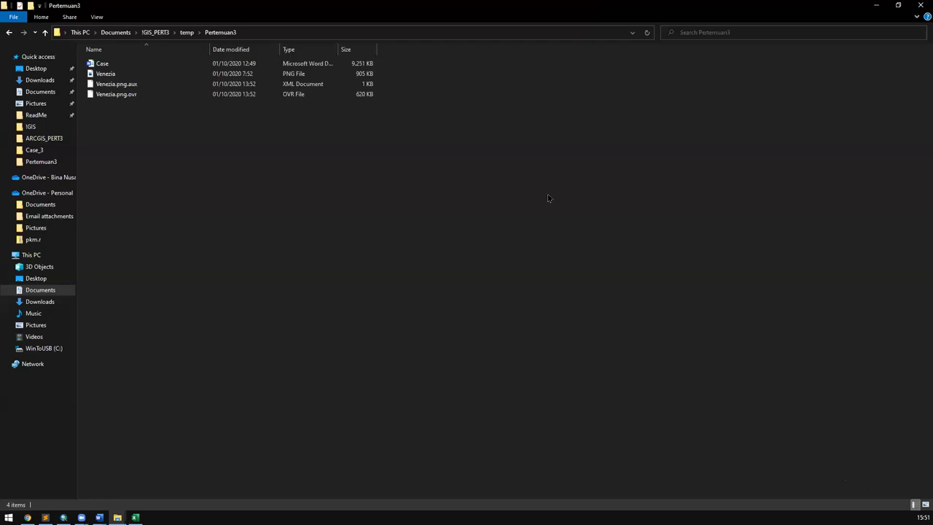
{"action": "key", "text": "ctrl+shift+2"}
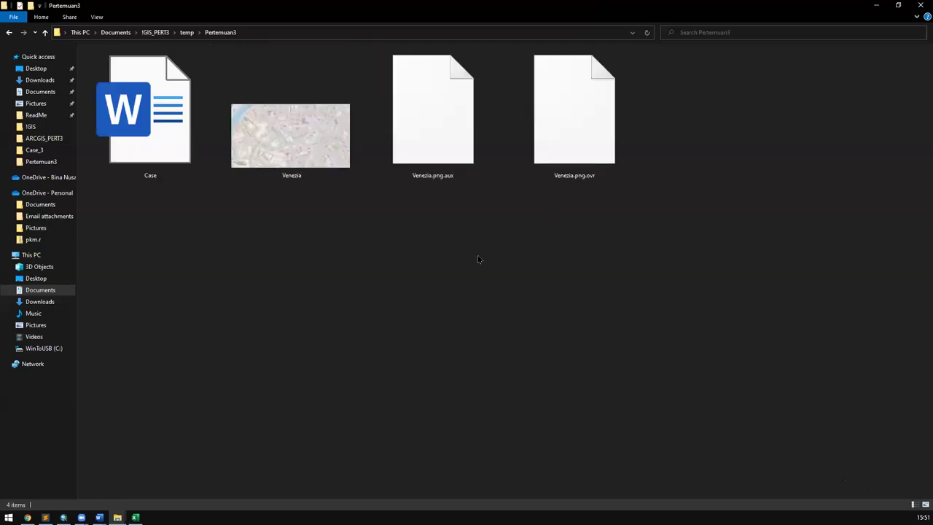
{"action": "left_click", "coordinate": [265, 135]}
{"action": "left_click", "coordinate": [325, 210]}
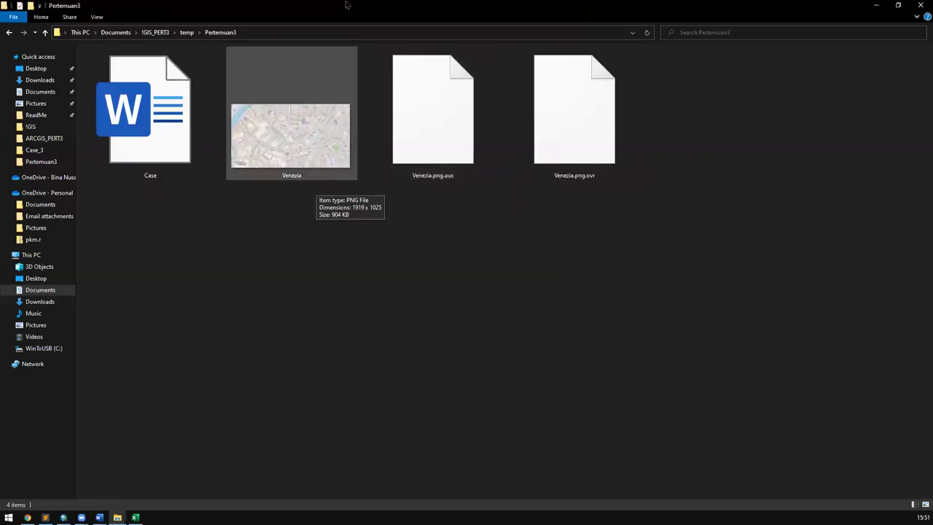
{"action": "key", "text": "super+Right"}
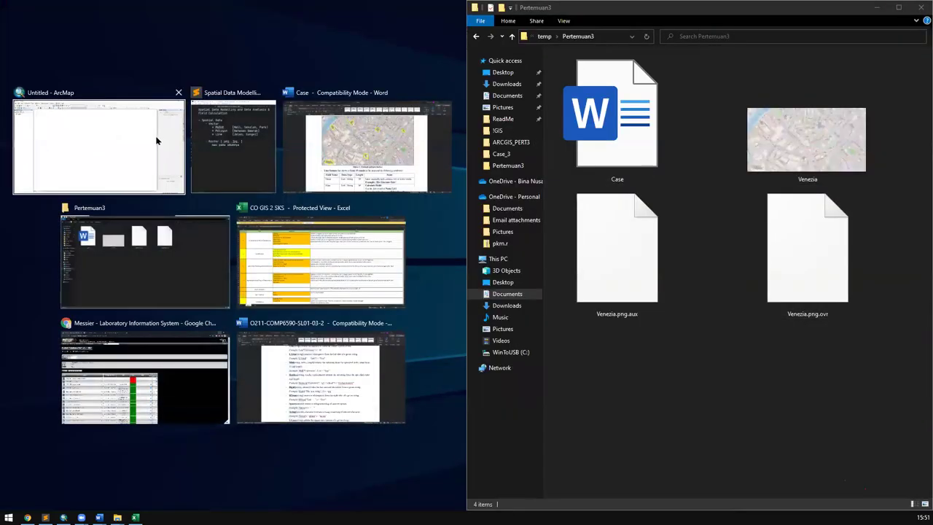
{"action": "left_click", "coordinate": [157, 140]}
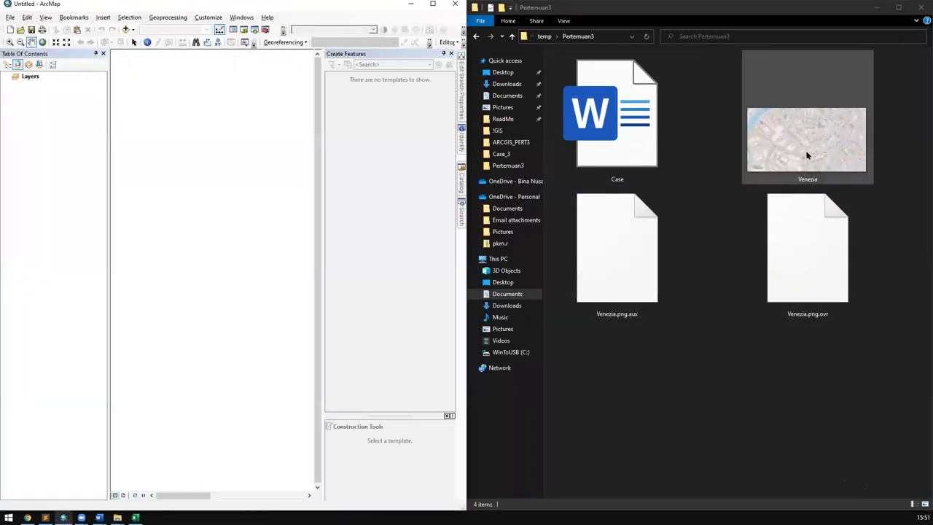
Step: Add the Venezia image from the Pertemuan3 folder to the map, accept the missing spatial reference, and maximize ArcMap
{"action": "left_click_drag", "start_coordinate": [787, 150], "coordinate": [162, 155]}
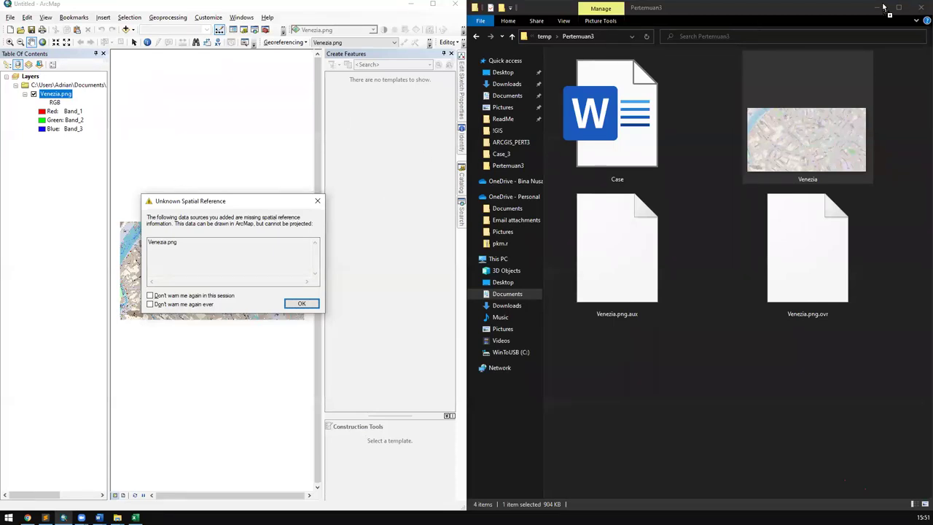
{"action": "left_click", "coordinate": [301, 304]}
{"action": "left_click", "coordinate": [432, 5]}
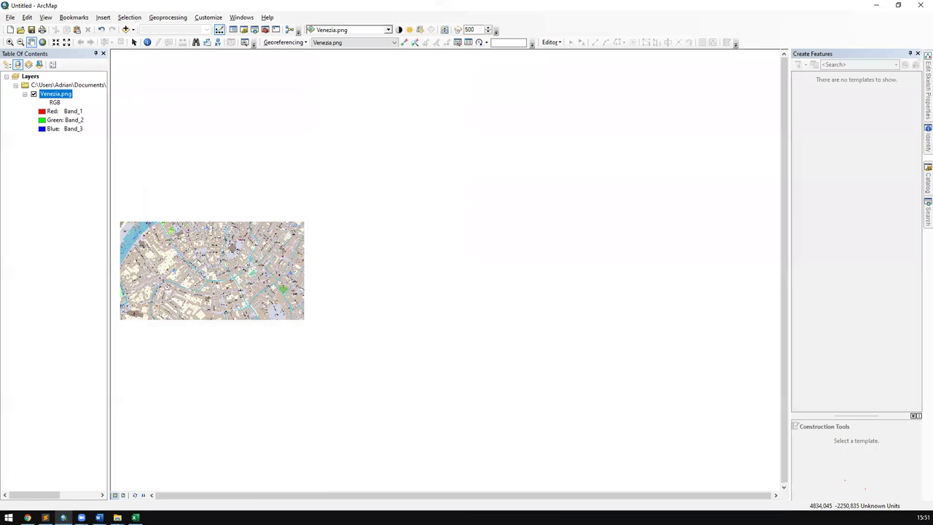
Step: Inspect the Venezia image up close and check the units of the map coordinates
{"action": "left_click_drag", "start_coordinate": [370, 222], "coordinate": [549, 222]}
{"action": "scroll", "coordinate": [376, 273], "scroll_direction": "down", "scroll_amount": 3}
{"action": "scroll", "coordinate": [376, 274], "scroll_direction": "down", "scroll_amount": 1}
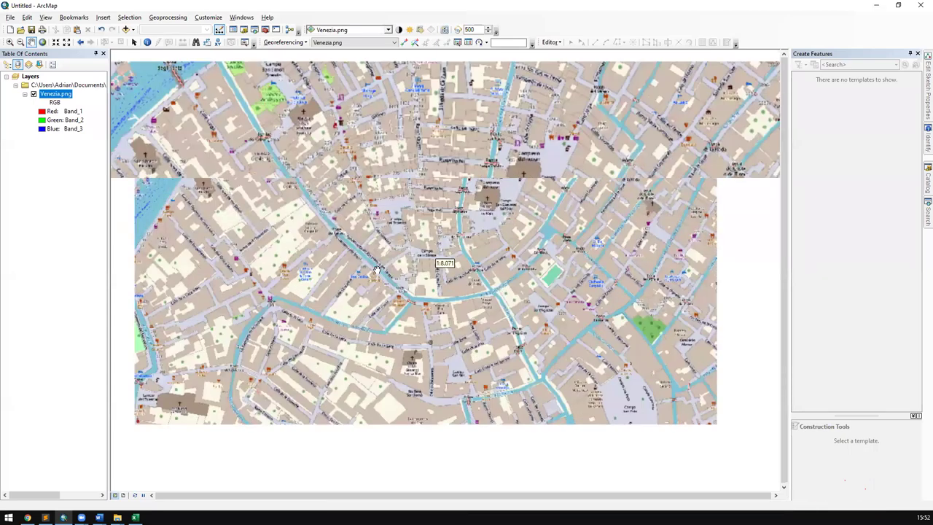
{"action": "left_click_drag", "start_coordinate": [376, 274], "coordinate": [402, 306]}
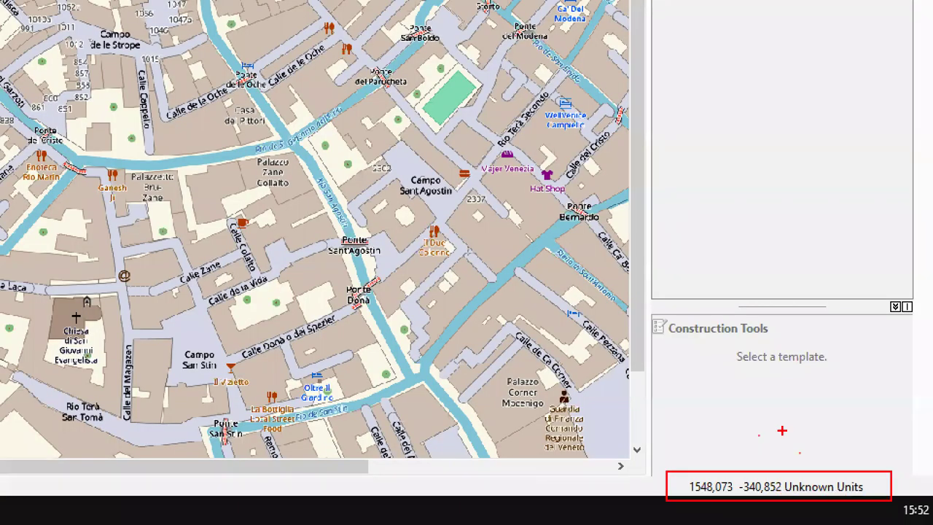
{"action": "left_click_drag", "start_coordinate": [785, 478], "coordinate": [870, 493]}
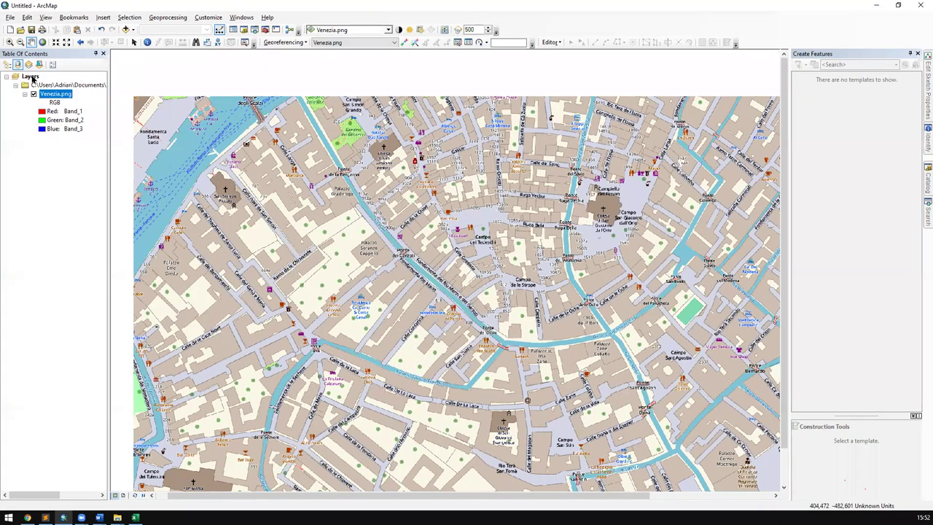
Step: Review the general units and coordinate system settings of the Layers data frame, discarding the properties dialog
{"action": "left_click", "coordinate": [30, 77]}
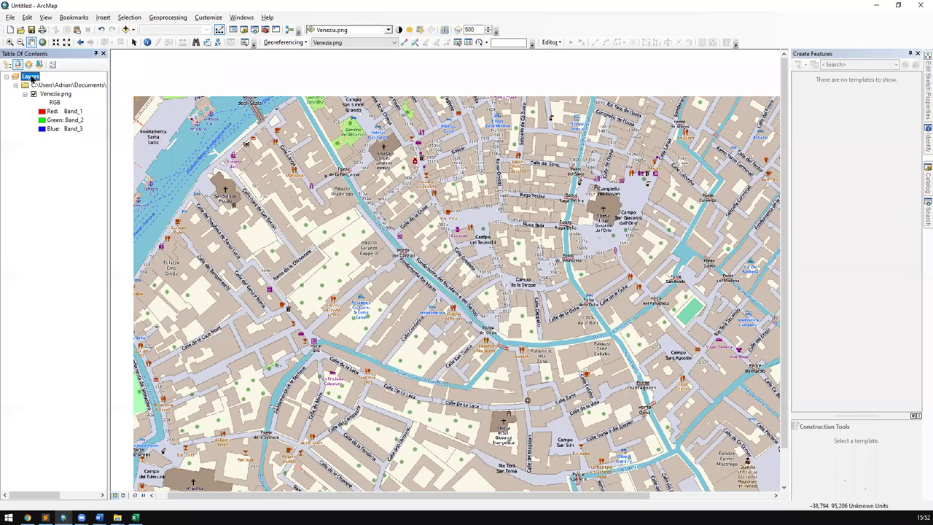
{"action": "right_click", "coordinate": [31, 78]}
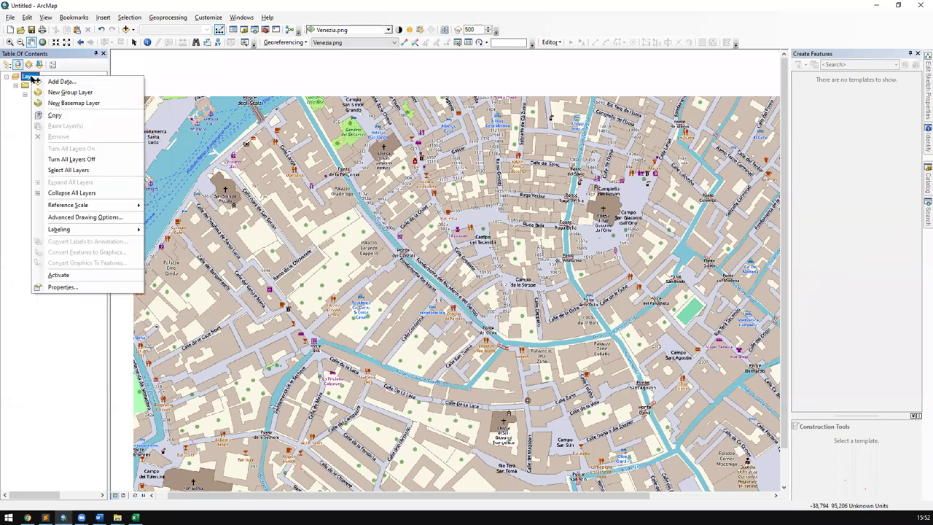
{"action": "left_click", "coordinate": [61, 287]}
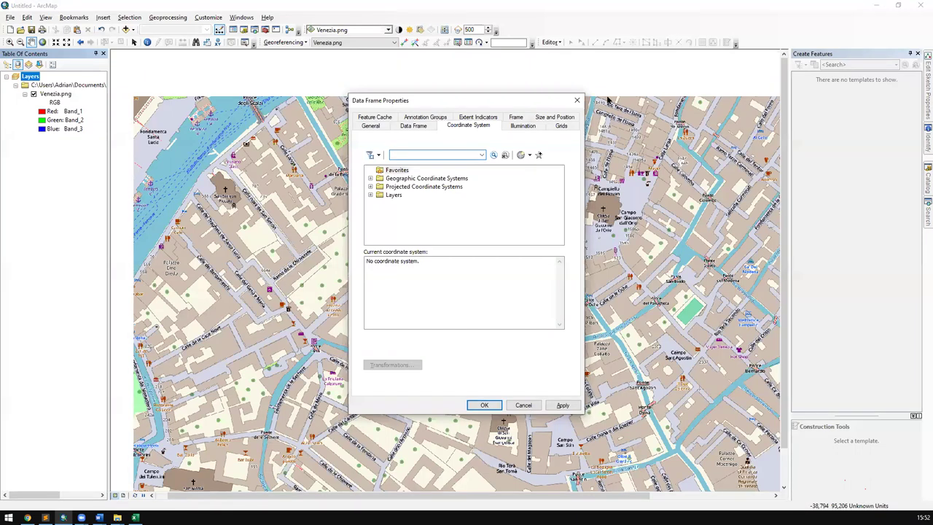
{"action": "left_click", "coordinate": [375, 126]}
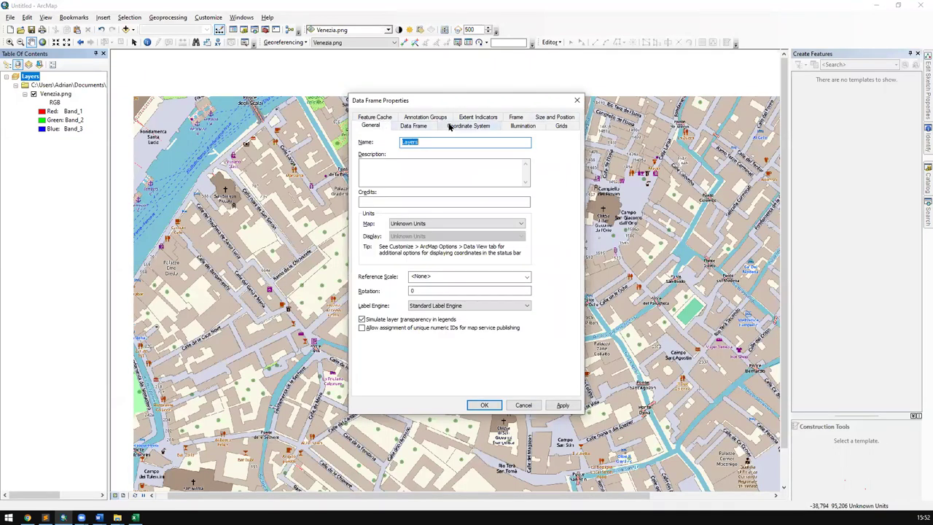
{"action": "left_click", "coordinate": [475, 125]}
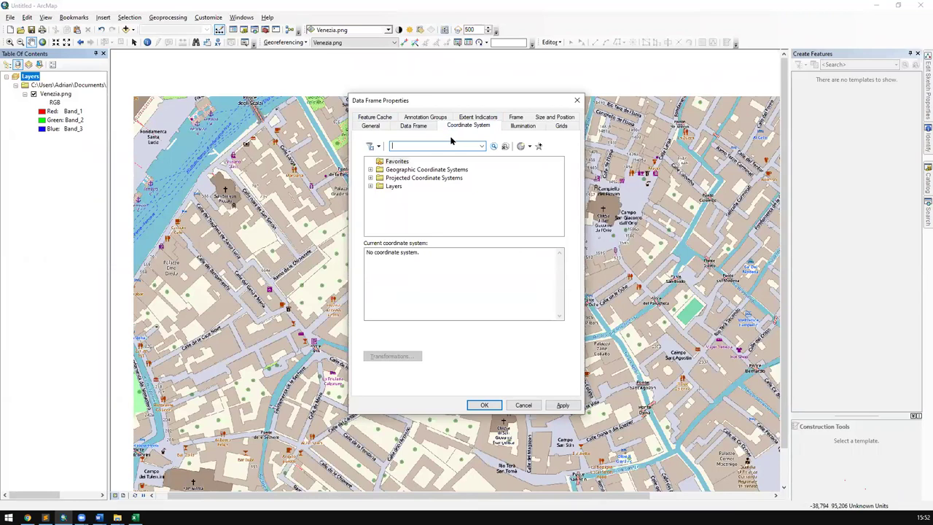
{"action": "left_click", "coordinate": [529, 405]}
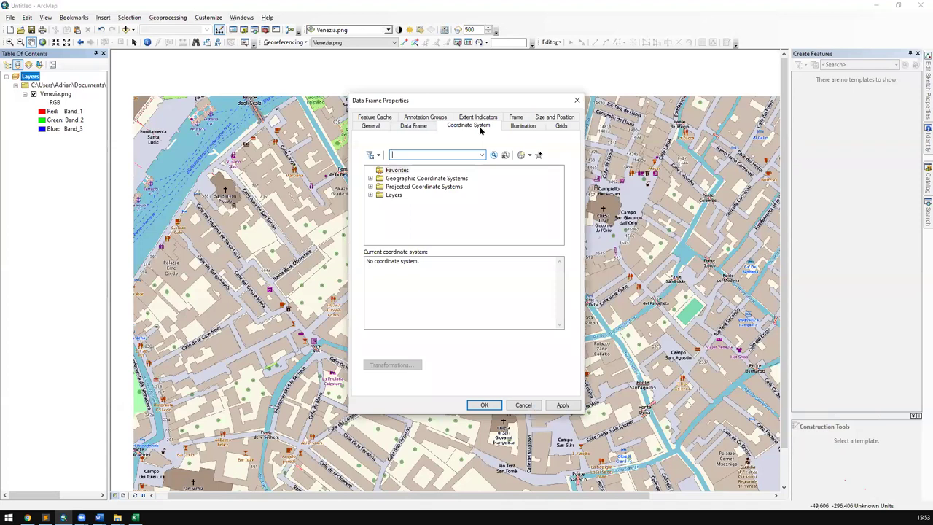
Step: In the Layers data frame's properties, browse the projected coordinate systems for world use to the WGS 1984 entries
{"action": "left_click", "coordinate": [386, 127]}
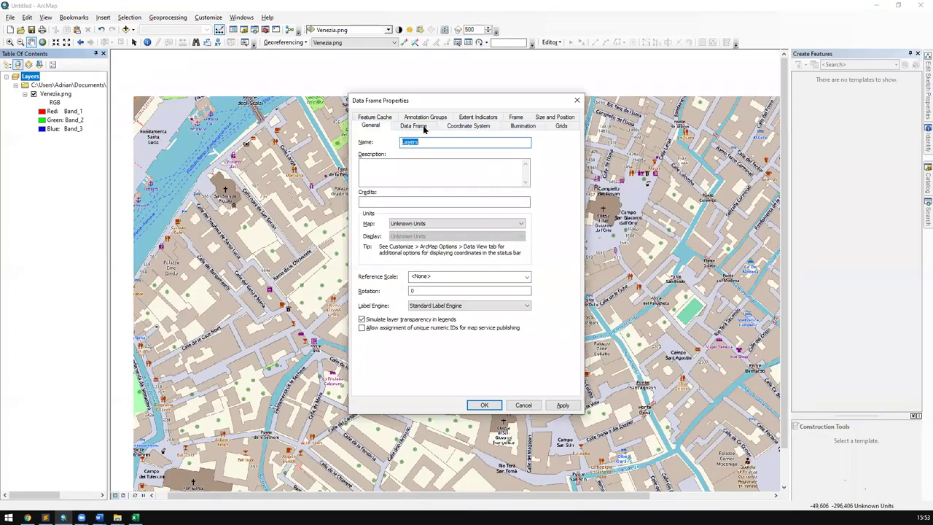
{"action": "left_click", "coordinate": [458, 127]}
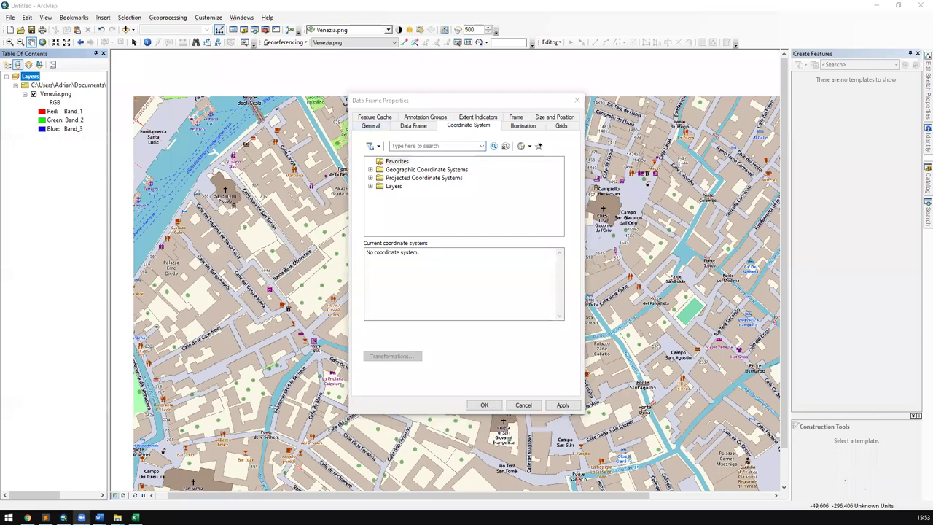
{"action": "left_click", "coordinate": [470, 127]}
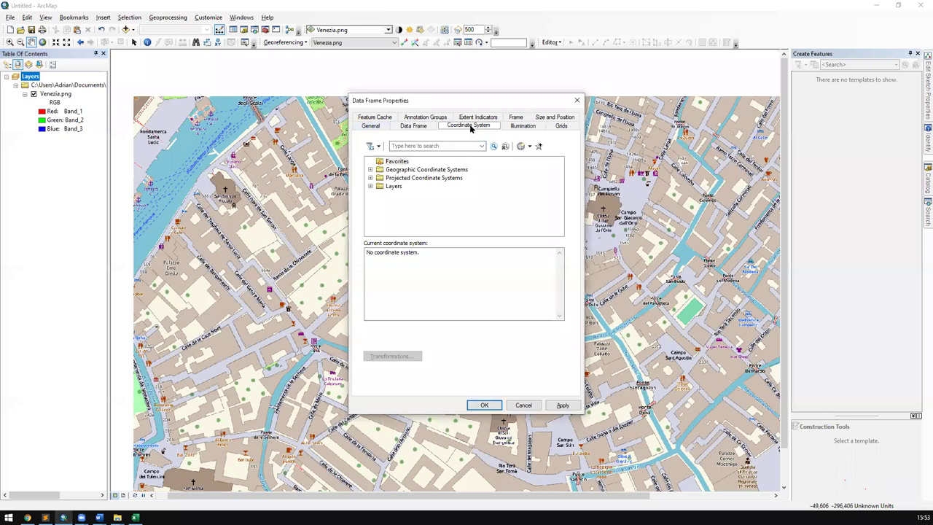
{"action": "left_click", "coordinate": [370, 178]}
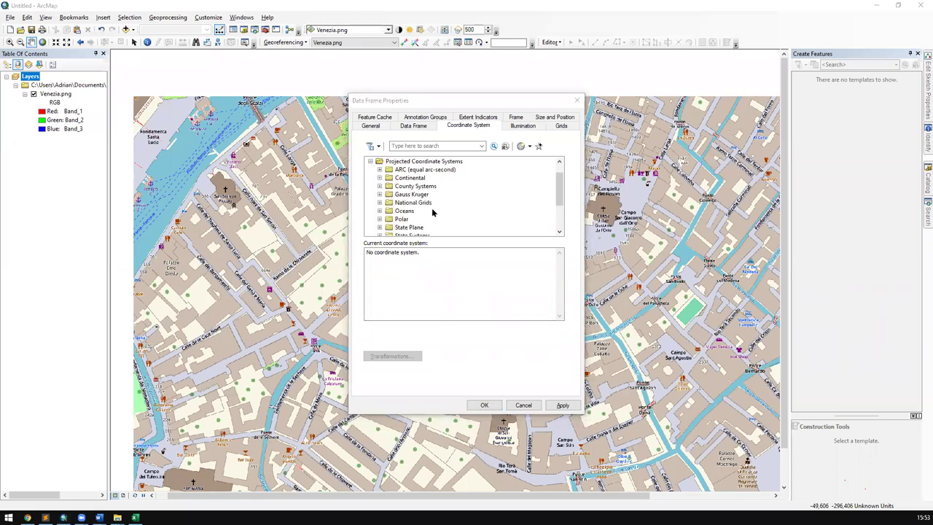
{"action": "scroll", "coordinate": [413, 216], "scroll_direction": "down", "scroll_amount": 2}
{"action": "scroll", "coordinate": [413, 215], "scroll_direction": "up", "scroll_amount": 3}
{"action": "scroll", "coordinate": [413, 213], "scroll_direction": "down", "scroll_amount": 2}
{"action": "scroll", "coordinate": [409, 212], "scroll_direction": "down", "scroll_amount": 1}
{"action": "left_click", "coordinate": [405, 211]}
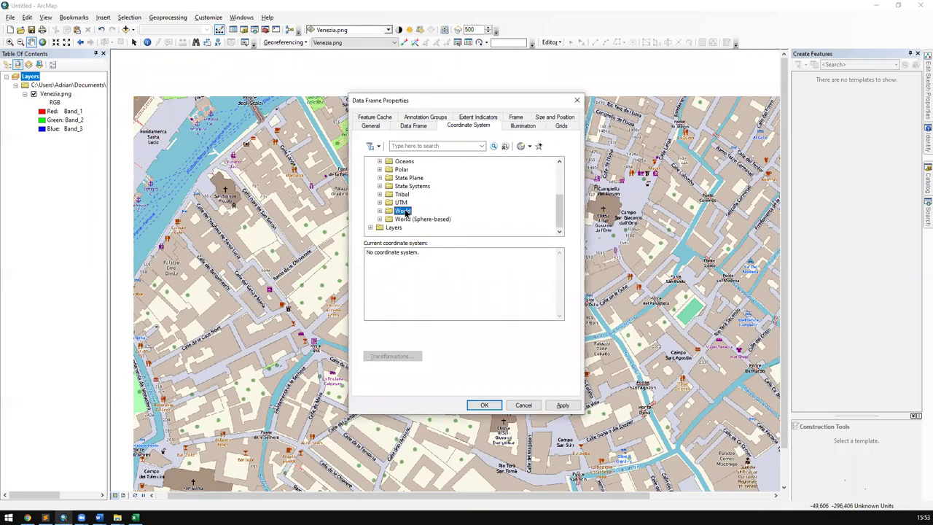
{"action": "left_click", "coordinate": [379, 211]}
{"action": "scroll", "coordinate": [410, 207], "scroll_direction": "down", "scroll_amount": 12}
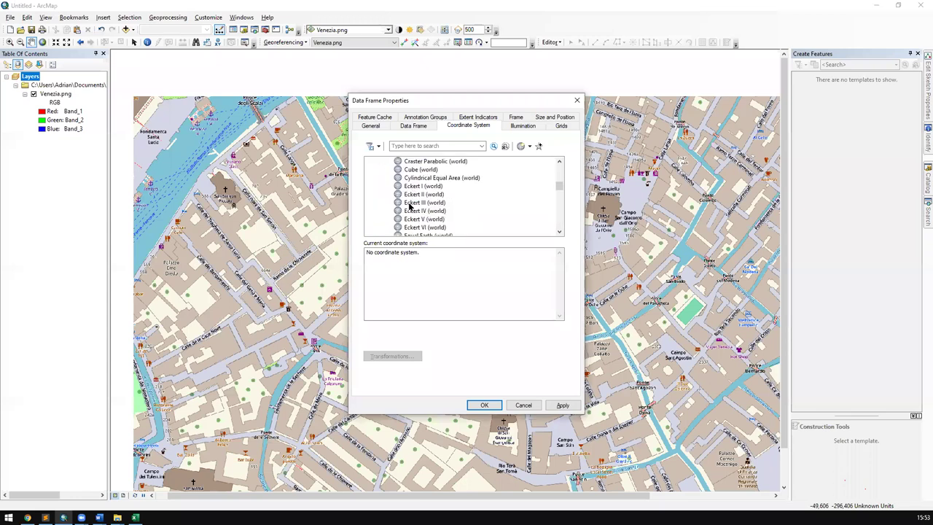
{"action": "scroll", "coordinate": [408, 206], "scroll_direction": "down", "scroll_amount": 8}
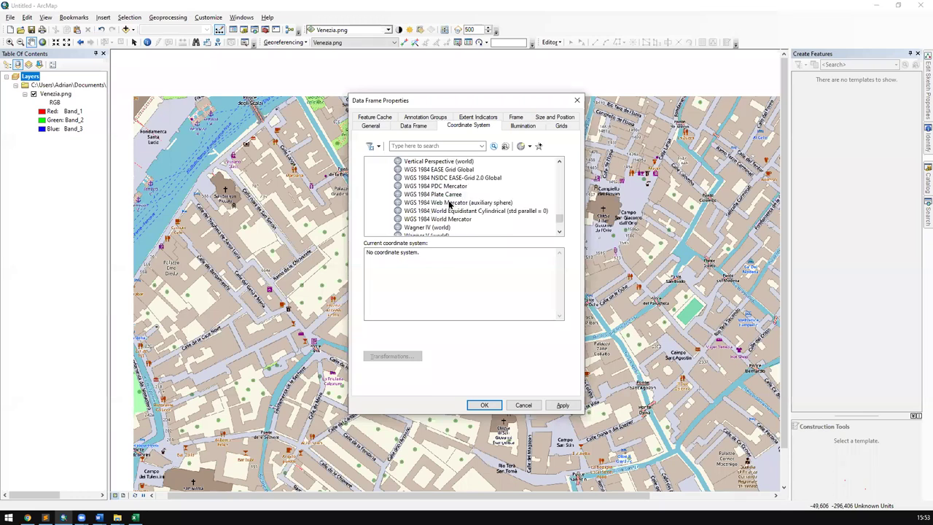
Step: Assign WGS 1984 Web Mercator (auxiliary sphere) to the data frame and look over the Venezia image with its map coordinates
{"action": "left_click", "coordinate": [413, 202]}
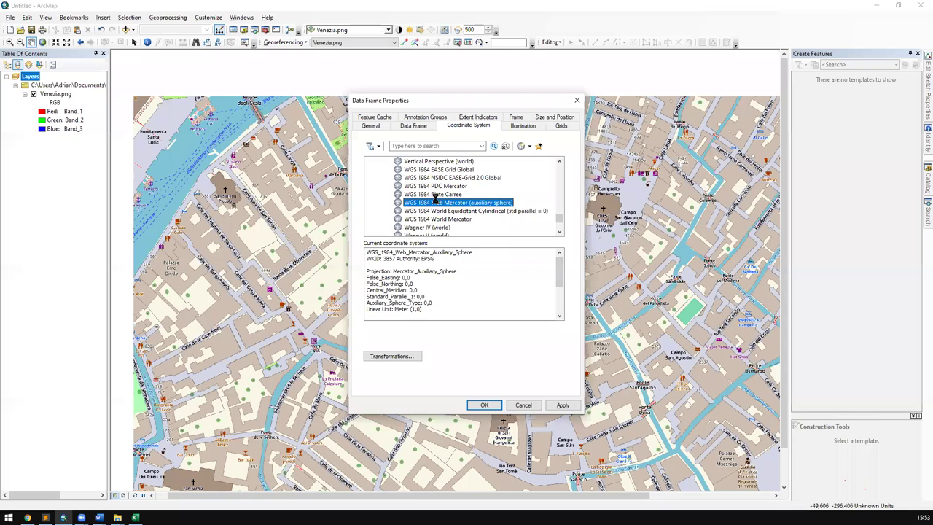
{"action": "left_click", "coordinate": [512, 383]}
{"action": "left_click_drag", "start_coordinate": [487, 257], "coordinate": [341, 241]}
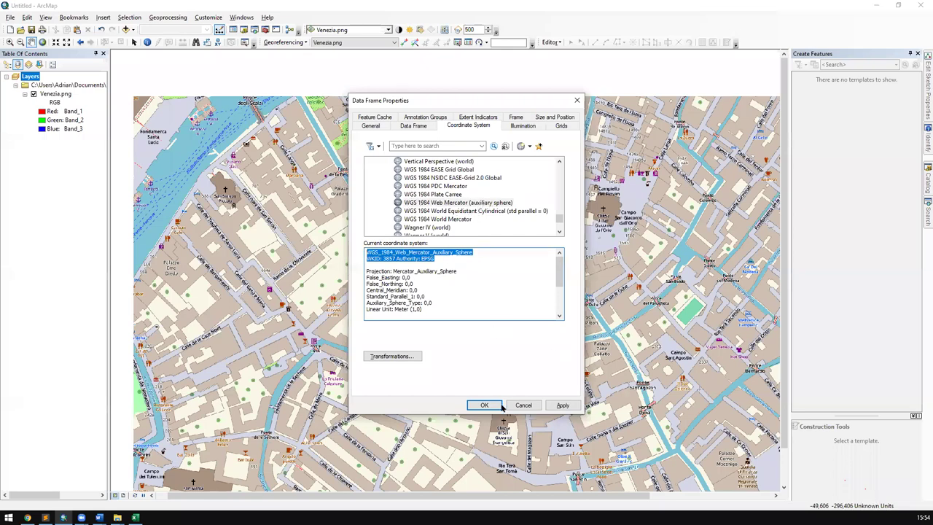
{"action": "left_click", "coordinate": [566, 412]}
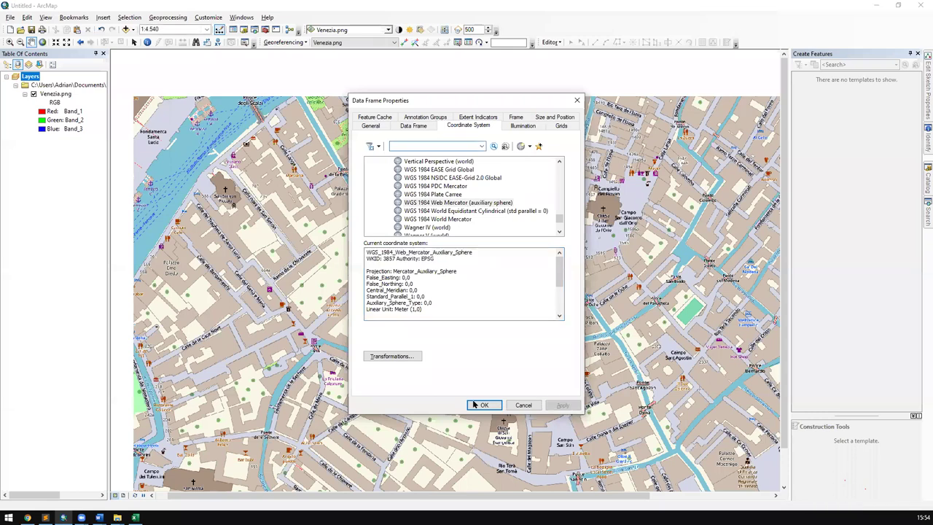
{"action": "left_click", "coordinate": [478, 405]}
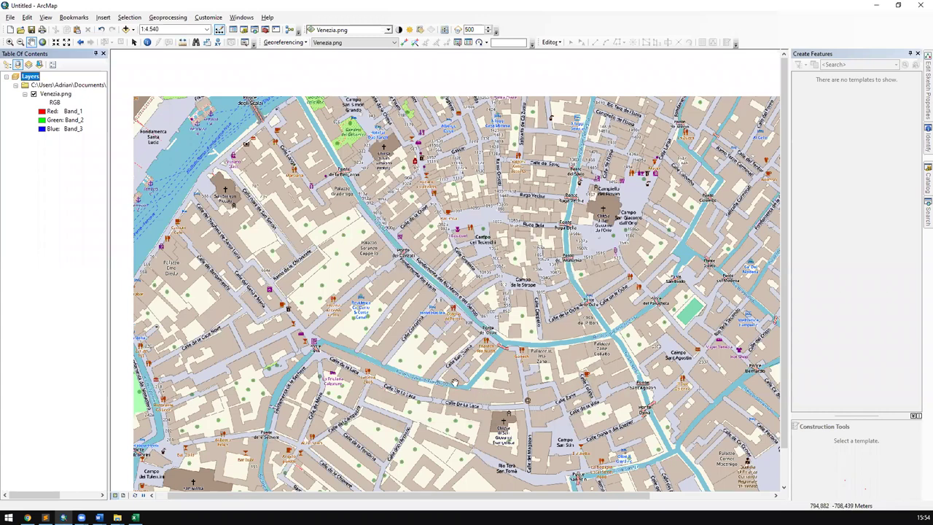
{"action": "left_click_drag", "start_coordinate": [458, 382], "coordinate": [439, 346]}
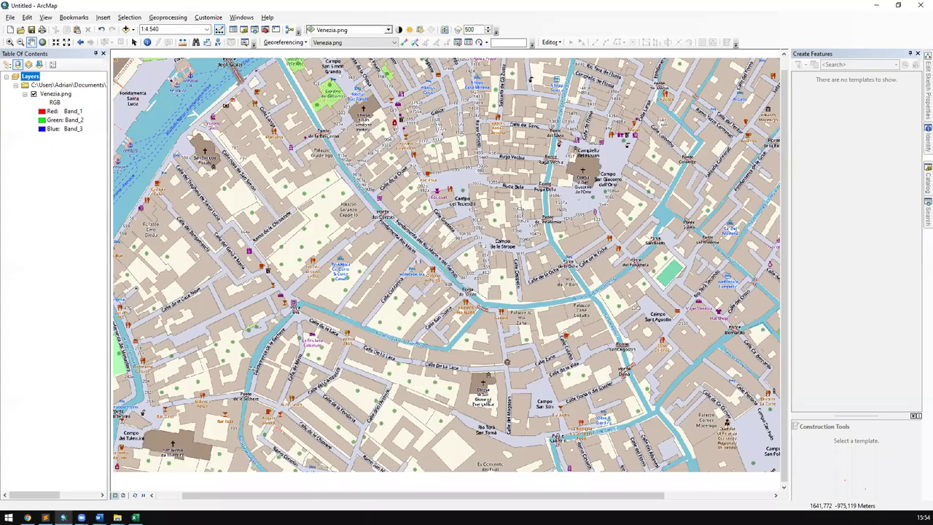
{"action": "left_click_drag", "start_coordinate": [513, 224], "coordinate": [537, 198]}
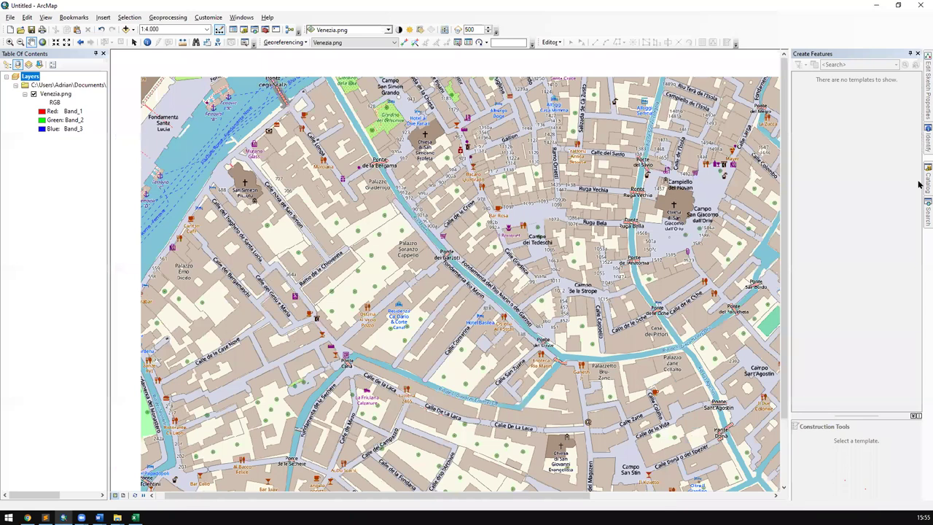
Step: Connect the !GIS_PERT3 folder from Documents to the Catalog's folder connections
{"action": "left_click", "coordinate": [927, 138]}
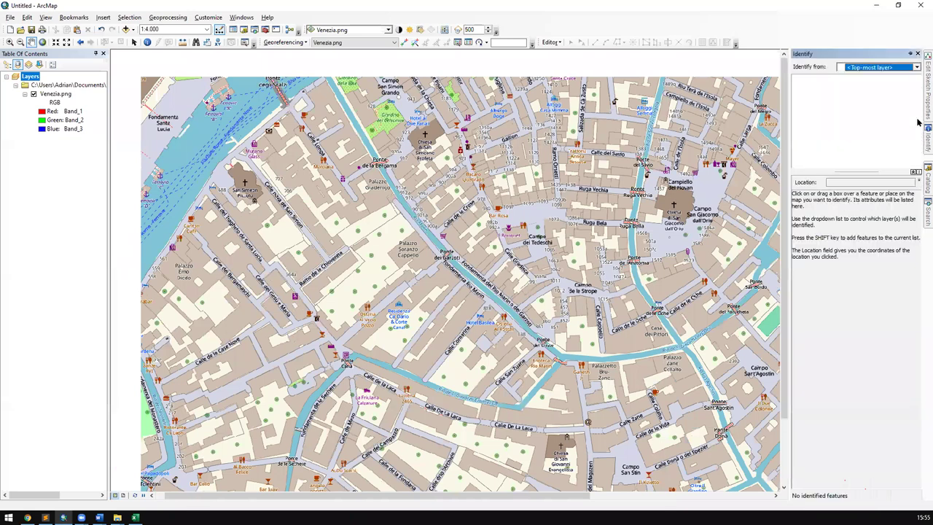
{"action": "left_click", "coordinate": [926, 181]}
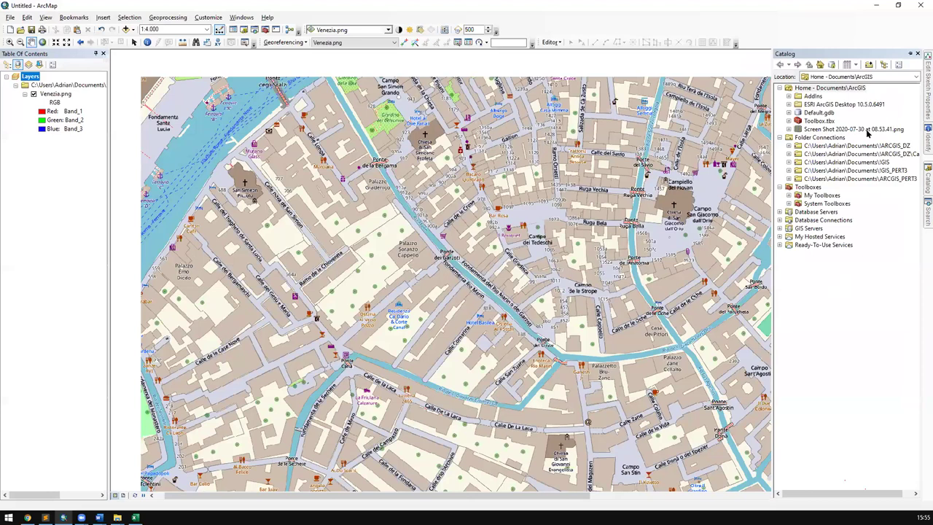
{"action": "left_click", "coordinate": [843, 137]}
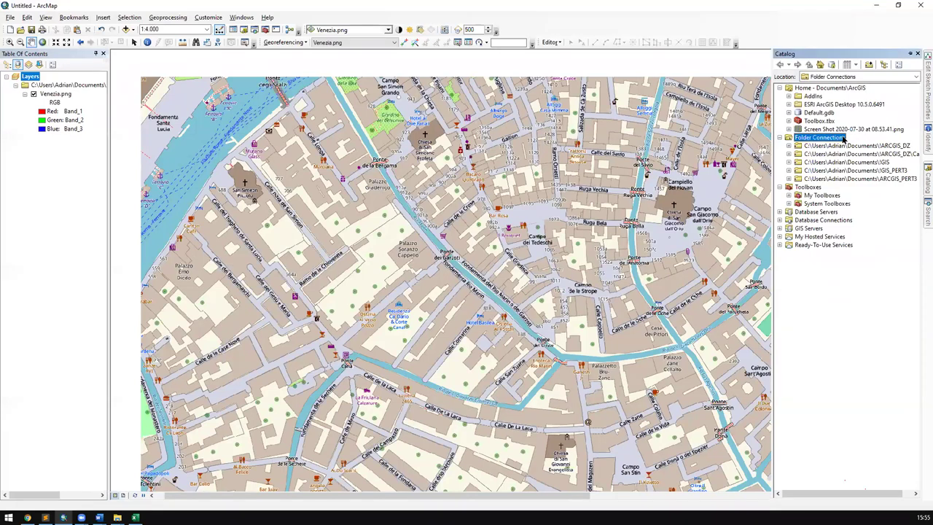
{"action": "right_click", "coordinate": [846, 138]}
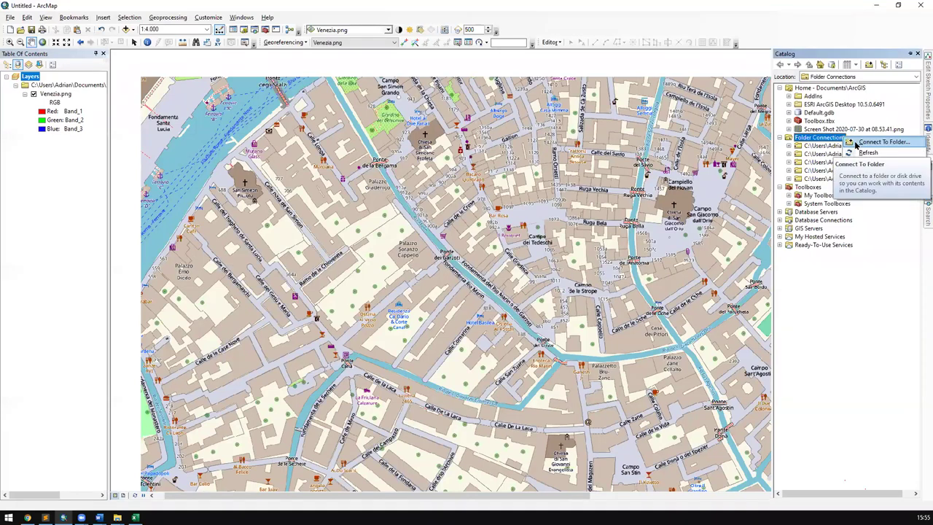
{"action": "key", "text": "Return"}
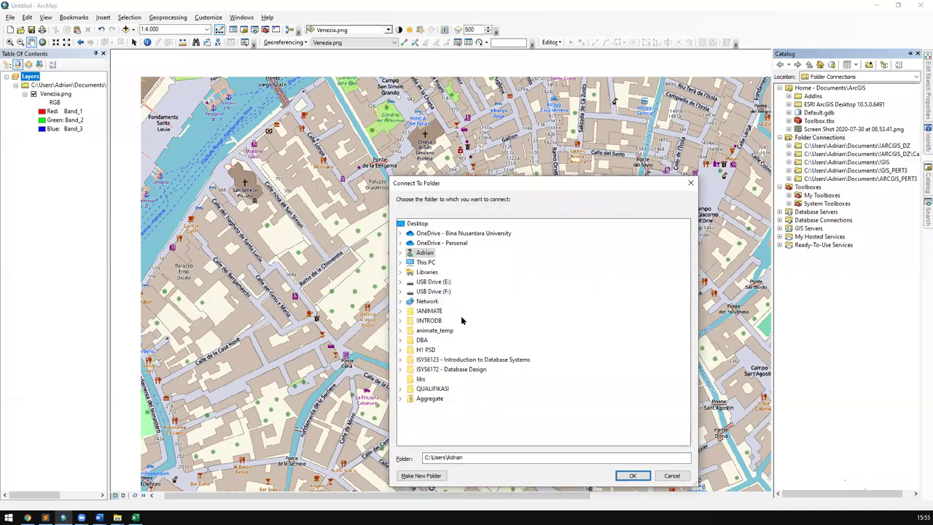
{"action": "left_click", "coordinate": [427, 262]}
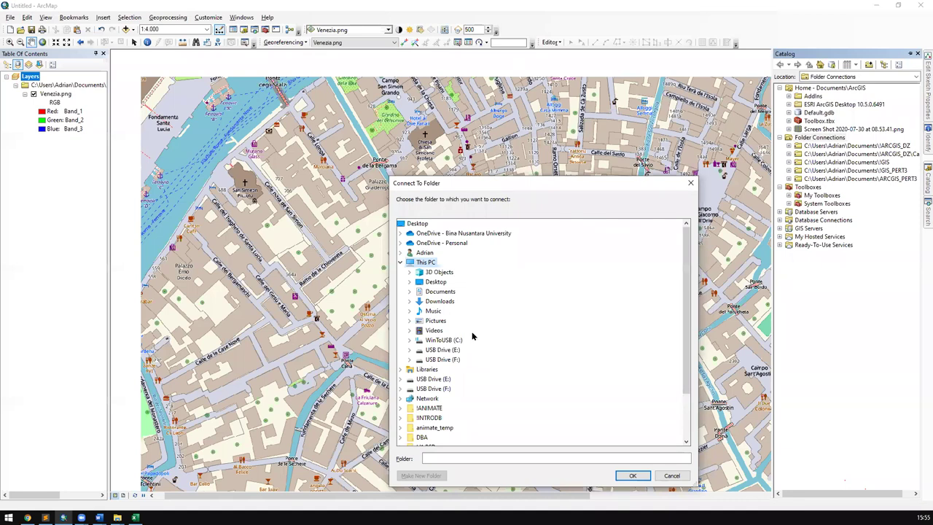
{"action": "double_click", "coordinate": [443, 293]}
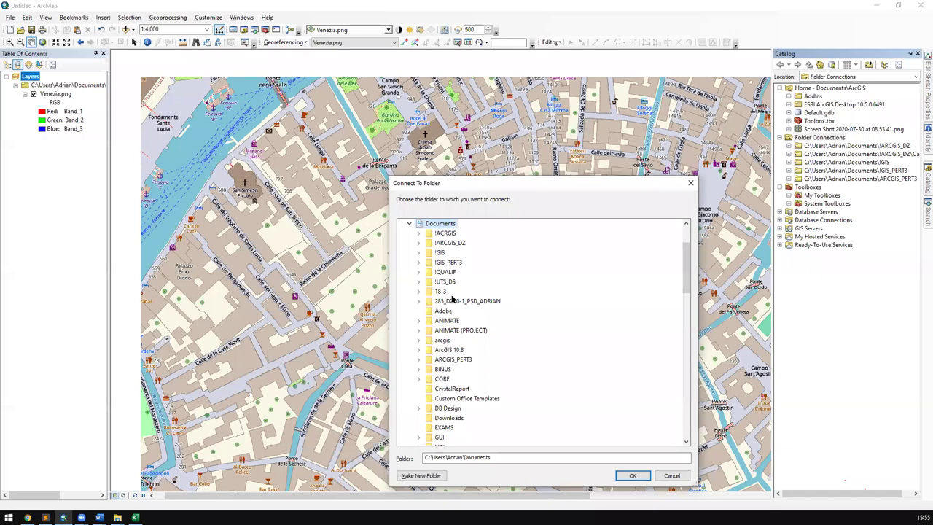
{"action": "double_click", "coordinate": [456, 264]}
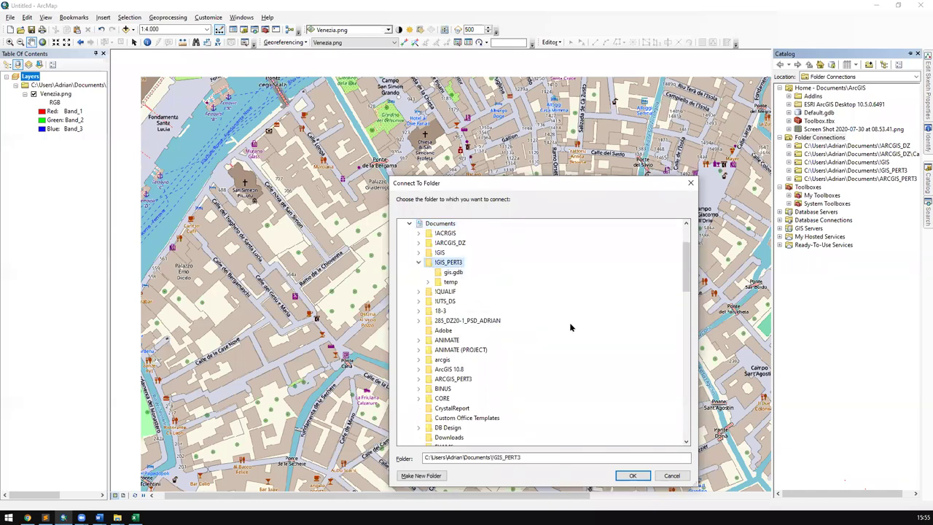
{"action": "left_click", "coordinate": [631, 476]}
{"action": "left_click", "coordinate": [632, 476]}
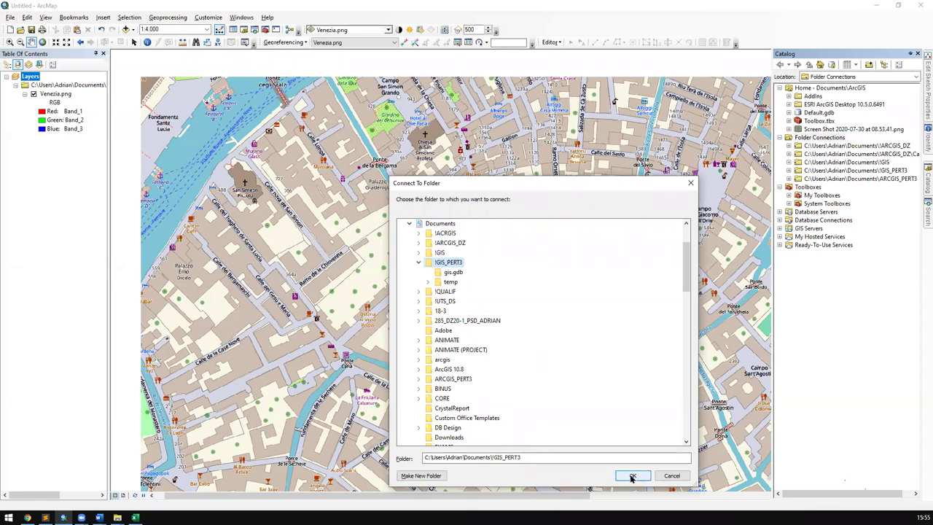
{"action": "left_click", "coordinate": [629, 472]}
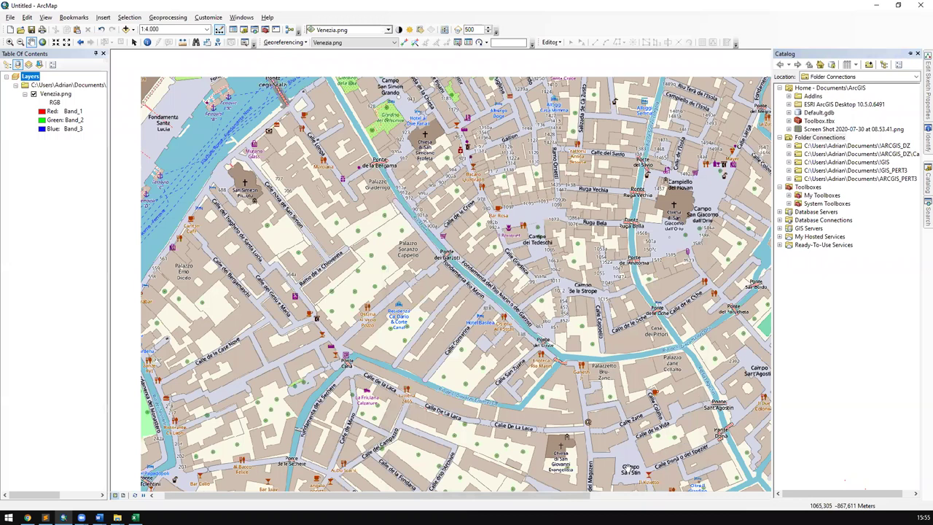
Step: Expand the !GIS_PERT3 folder connection in the Catalog to list its contents
{"action": "left_click", "coordinate": [919, 171]}
{"action": "left_click", "coordinate": [820, 138]}
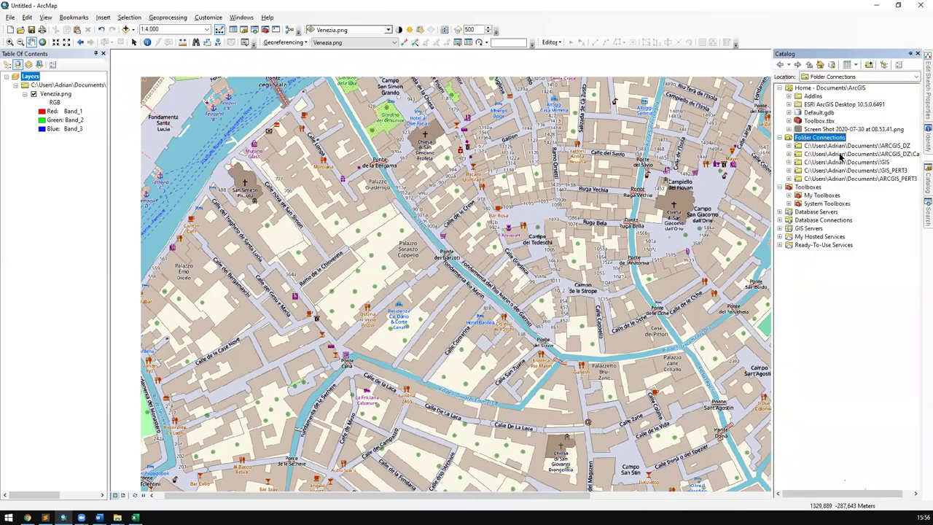
{"action": "left_click", "coordinate": [886, 172]}
{"action": "double_click", "coordinate": [886, 172]}
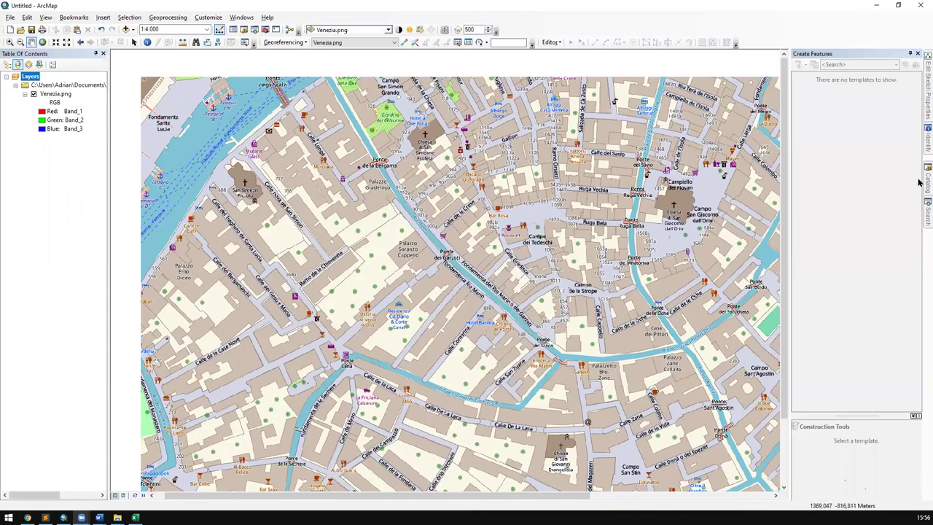
{"action": "mouse_move", "coordinate": [921, 183]}
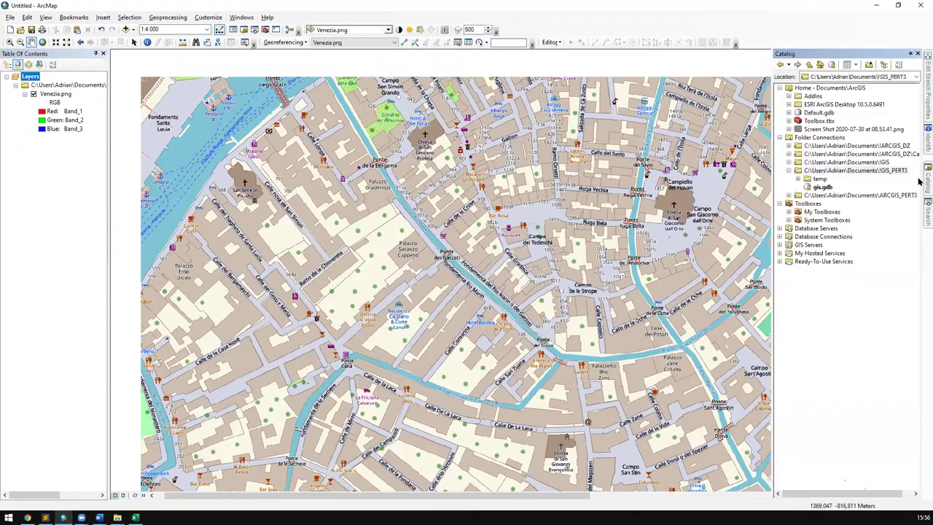
{"action": "right_click", "coordinate": [823, 172]}
{"action": "left_click", "coordinate": [842, 316]}
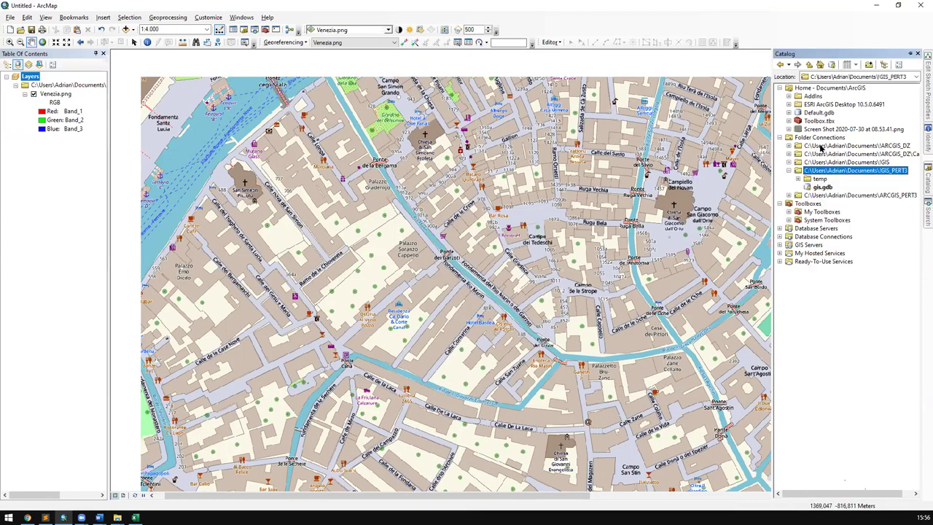
{"action": "left_click", "coordinate": [827, 138]}
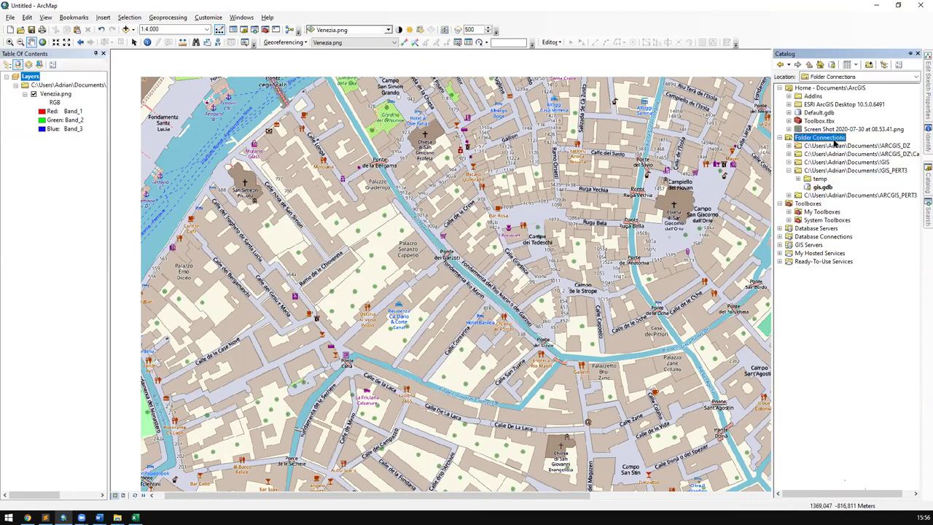
{"action": "right_click", "coordinate": [836, 144]}
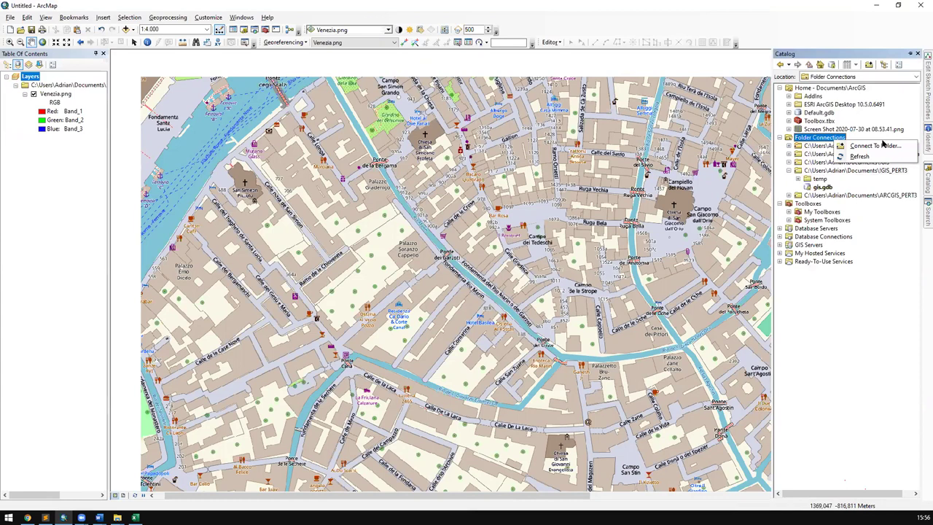
{"action": "left_click", "coordinate": [878, 145]}
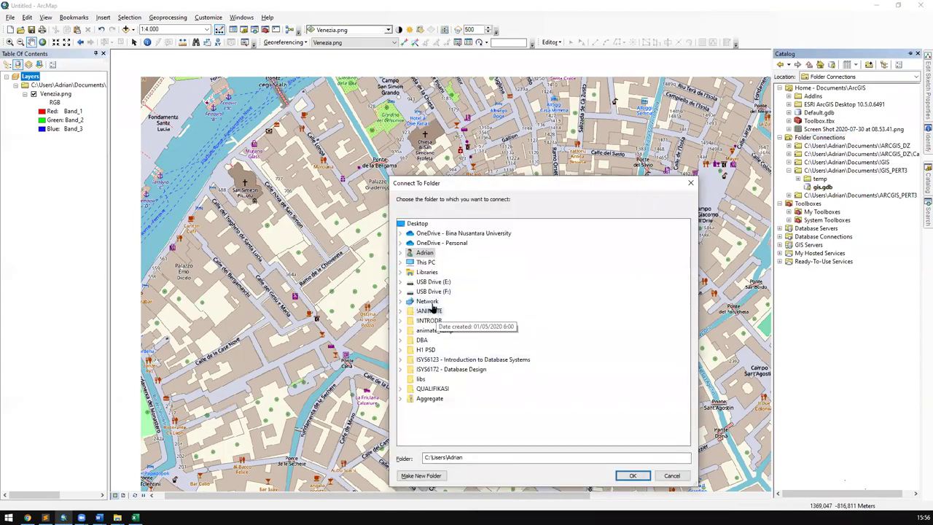
{"action": "double_click", "coordinate": [429, 253]}
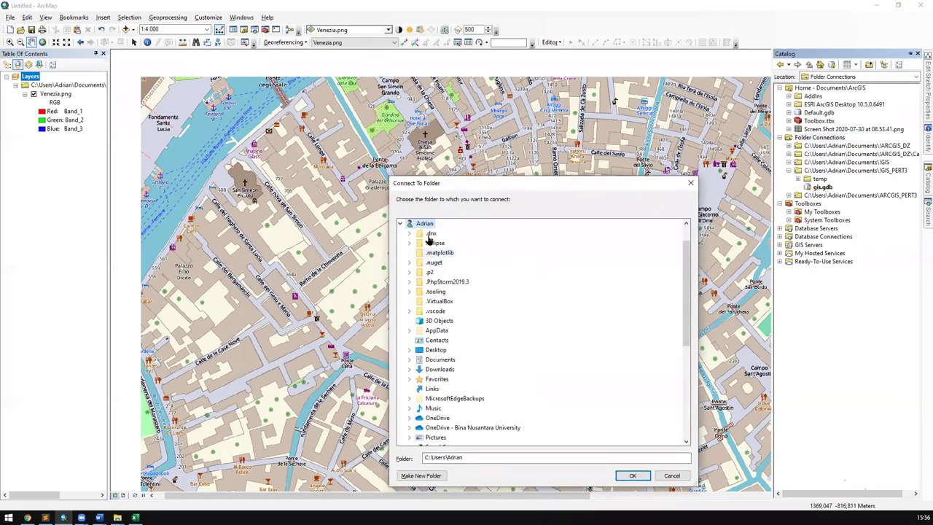
{"action": "left_click", "coordinate": [401, 224]}
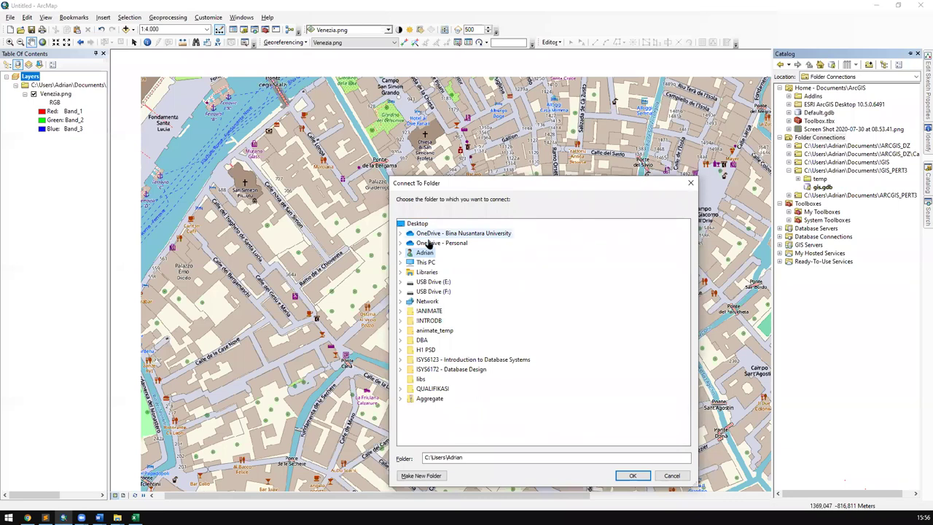
{"action": "double_click", "coordinate": [427, 263]}
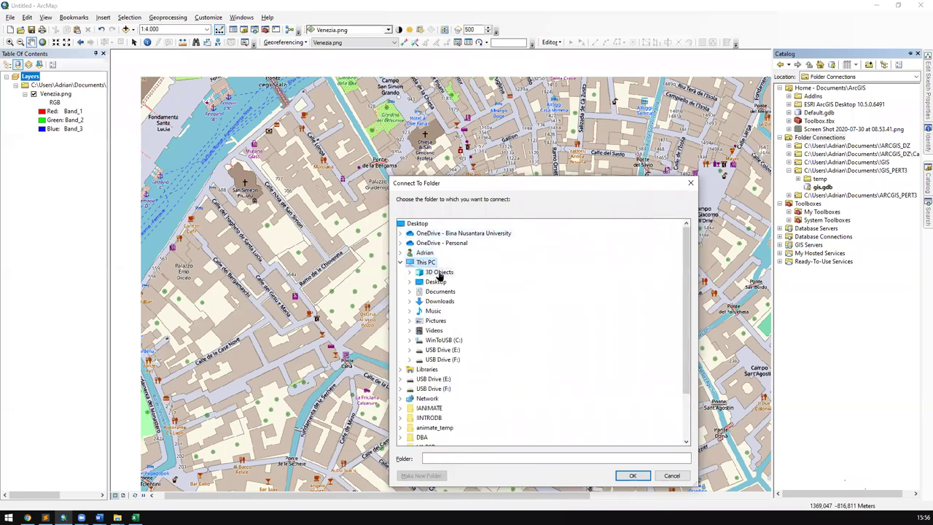
{"action": "double_click", "coordinate": [441, 291]}
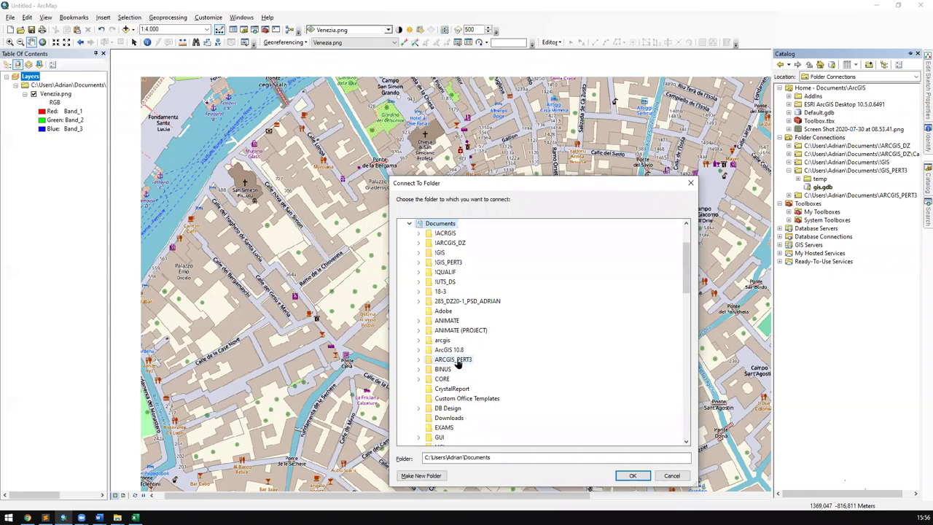
{"action": "left_click", "coordinate": [672, 475]}
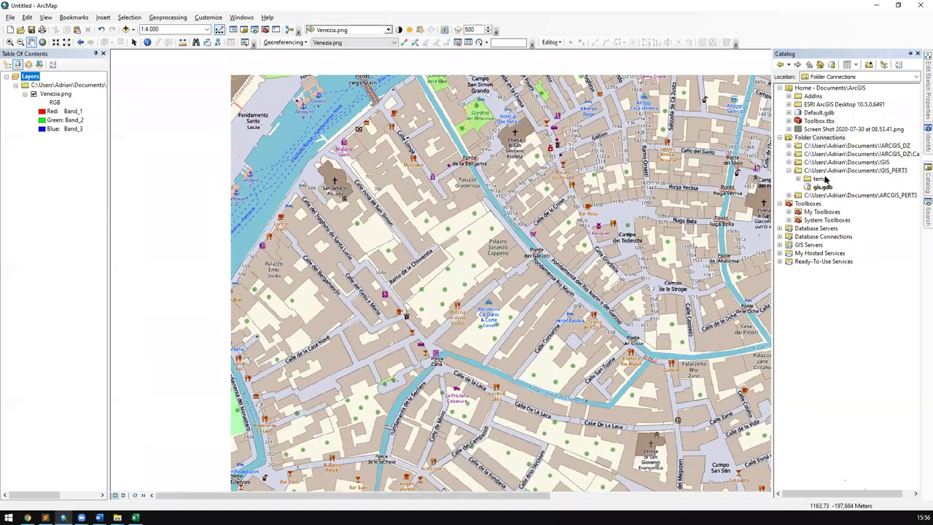
Step: Check the temp folder inside the !GIS_PERT3 folder connection and select gis.gdb
{"action": "left_click", "coordinate": [820, 170]}
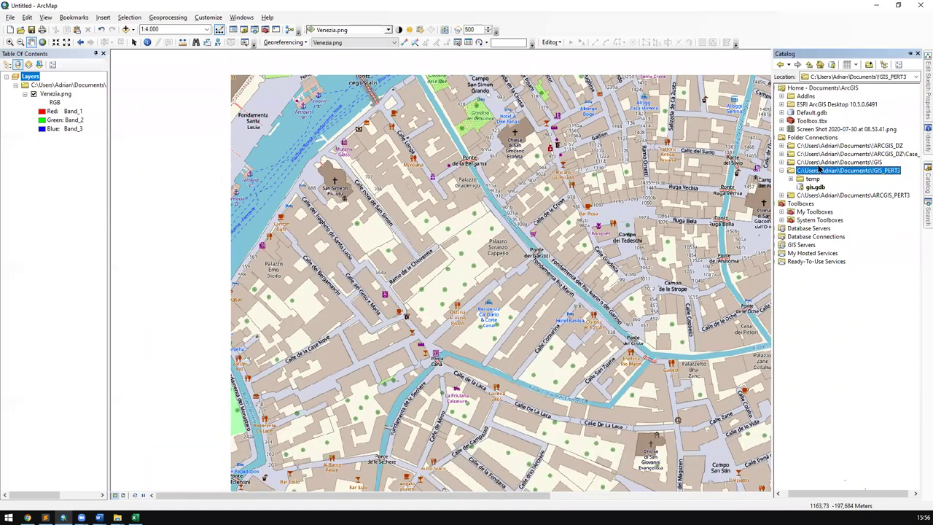
{"action": "left_click", "coordinate": [791, 179]}
{"action": "left_click", "coordinate": [798, 179]}
{"action": "left_click", "coordinate": [821, 187]}
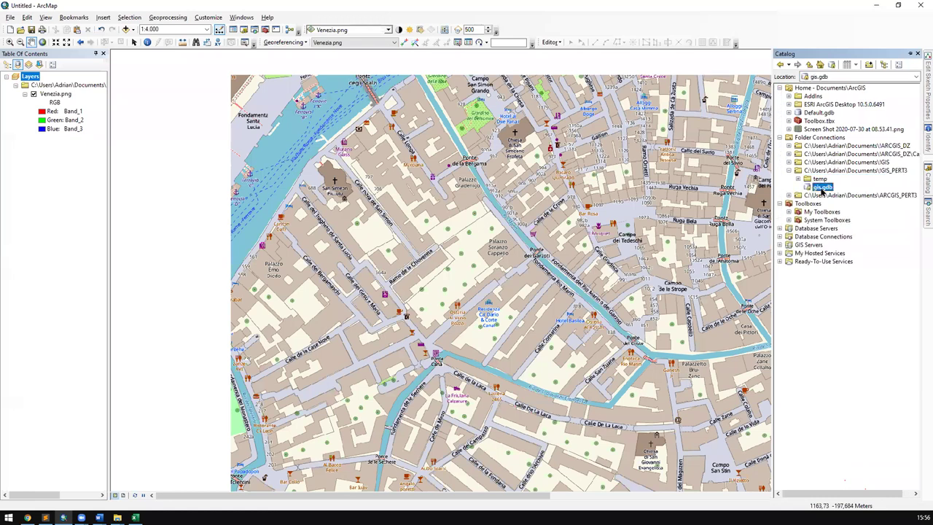
Step: Switch to the Sublime Text notes and add a "- Feature Class" line under Vector, above the Point entry
{"action": "left_click", "coordinate": [45, 517]}
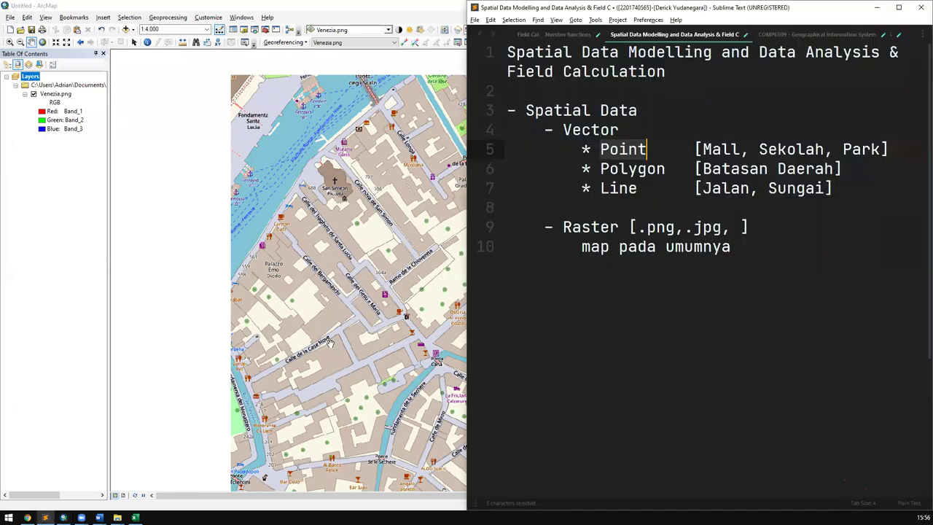
{"action": "double_click", "coordinate": [632, 169]}
{"action": "left_click", "coordinate": [880, 166]}
{"action": "left_click_drag", "start_coordinate": [865, 186], "coordinate": [458, 153]}
{"action": "key", "text": "ctrl+shift+Return"}
{"action": "type", "text": "a"}
{"action": "key", "text": "BackSpace"}
{"action": "key", "text": "Tab"}
{"action": "type", "text": "- FE"}
{"action": "key", "text": "BackSpace"}
{"action": "type", "text": "3at"}
{"action": "key", "text": "BackSpace"}
{"action": "key", "text": "BackSpace"}
{"action": "key", "text": "BackSpace"}
{"action": "type", "text": "eature Clas"}
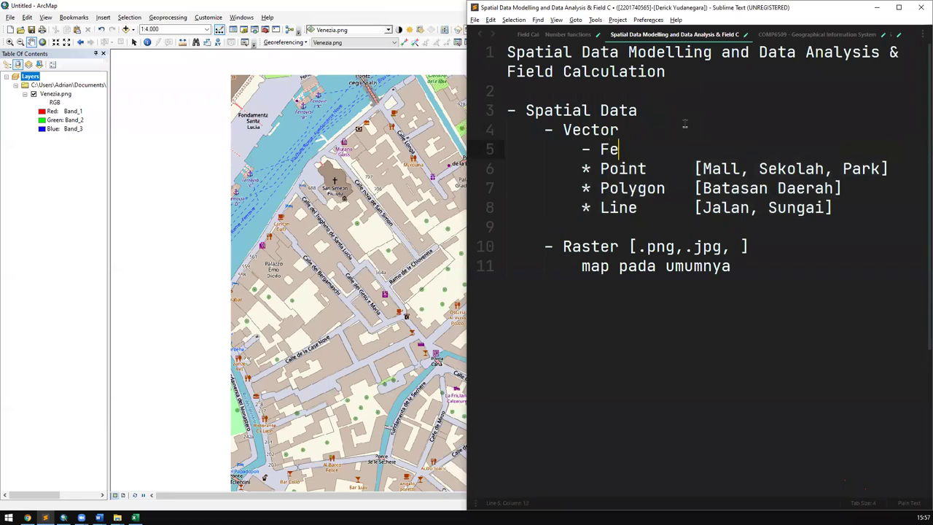
{"action": "key", "text": "BackSpace"}
{"action": "type", "text": "s"}
Step: Indent the Point, Polygon and Line entries one level under Feature Class and return to ArcMap
{"action": "key", "text": "Right"}
{"action": "key", "text": "Down"}
{"action": "key", "text": "Up"}
{"action": "key", "text": "shift+Down"}
{"action": "key", "text": "shift+Down"}
{"action": "key", "text": "shift+Down"}
{"action": "key", "text": "Tab"}
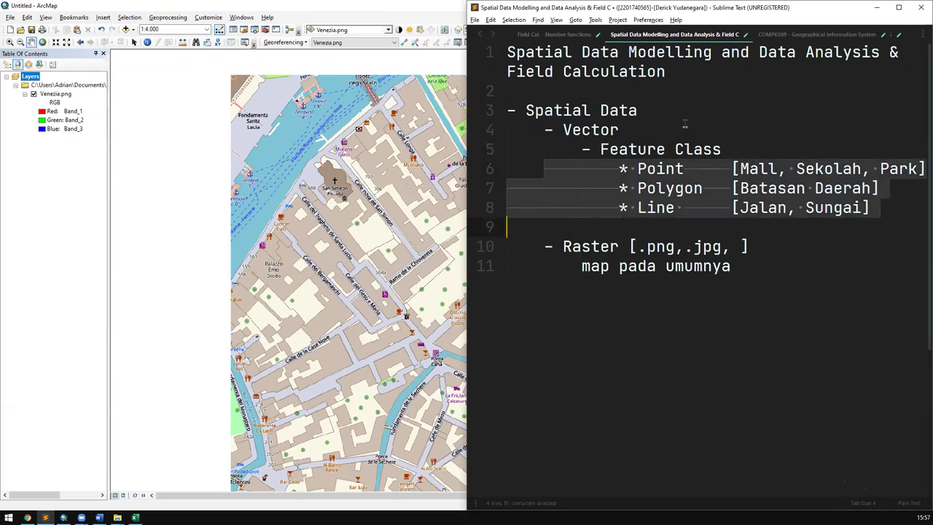
{"action": "left_click", "coordinate": [877, 8]}
{"action": "left_click_drag", "start_coordinate": [590, 157], "coordinate": [558, 170]}
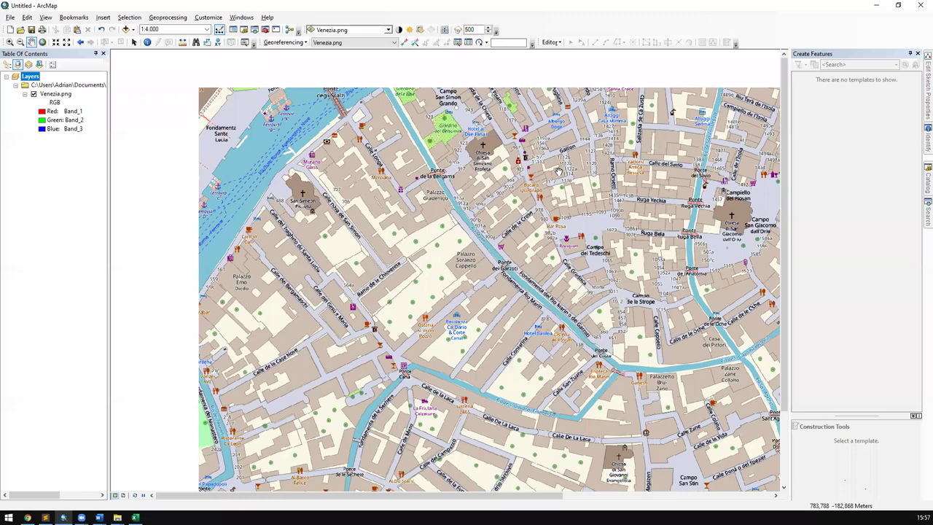
{"action": "scroll", "coordinate": [415, 302], "scroll_direction": "up", "scroll_amount": 2}
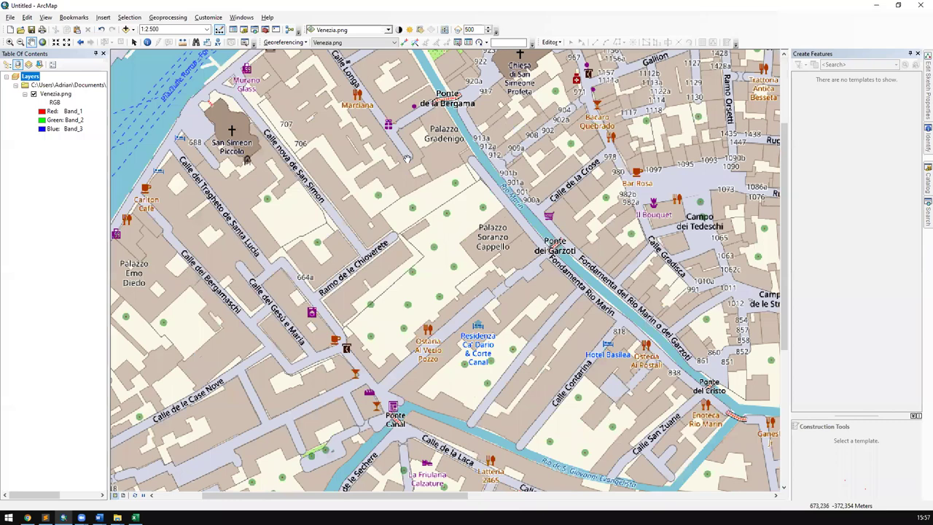
{"action": "left_click_drag", "start_coordinate": [377, 328], "coordinate": [489, 153]}
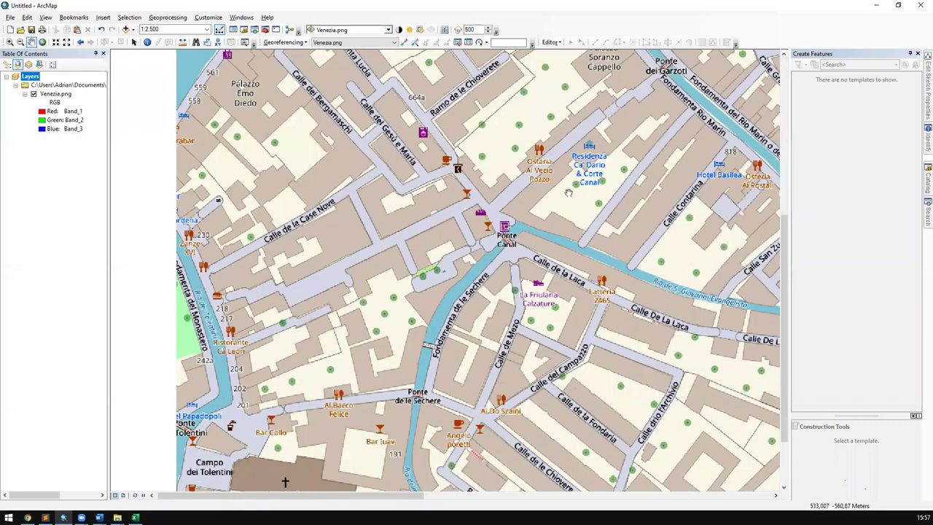
{"action": "left_click_drag", "start_coordinate": [602, 176], "coordinate": [280, 212]}
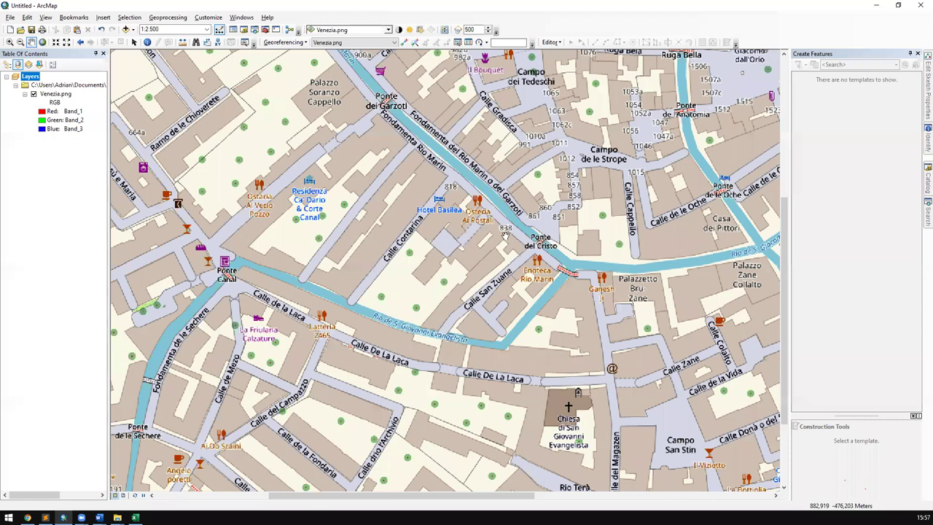
{"action": "scroll", "coordinate": [505, 236], "scroll_direction": "down", "scroll_amount": 3}
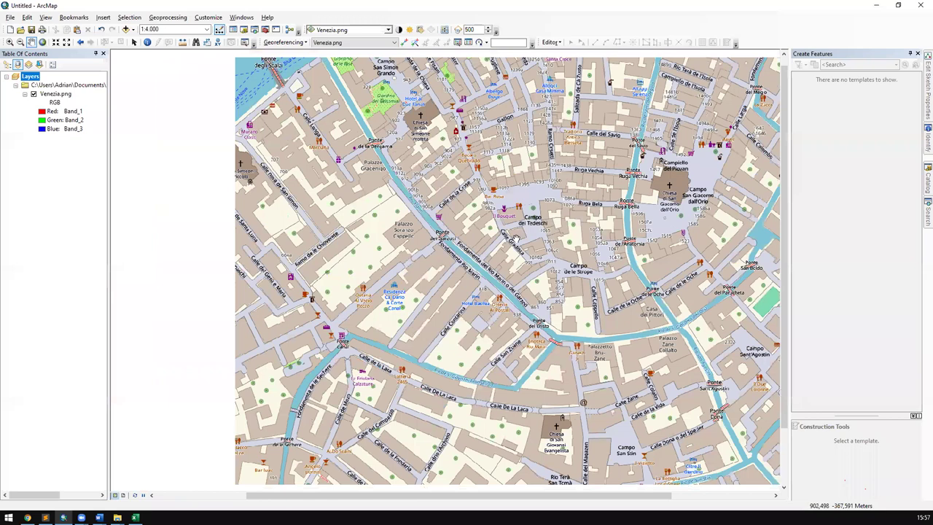
Step: Start a new feature class in the gis.gdb geodatabase of the !GIS_PERT3 folder
{"action": "left_click", "coordinate": [921, 184]}
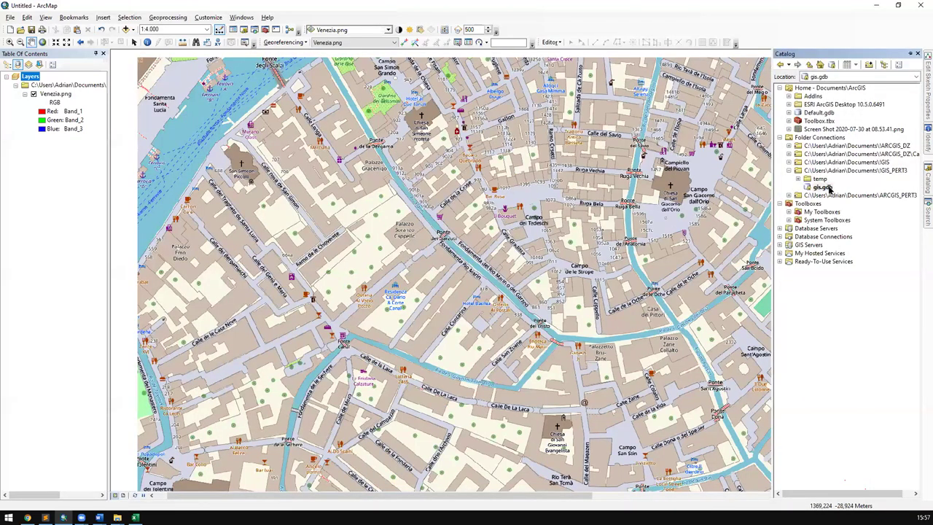
{"action": "left_click", "coordinate": [822, 187]}
{"action": "right_click", "coordinate": [829, 189]}
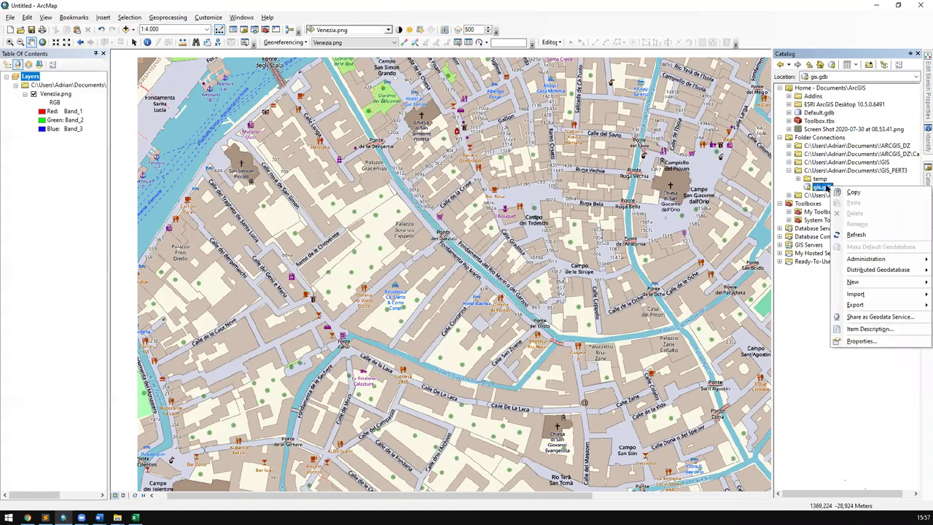
{"action": "left_click", "coordinate": [852, 172]}
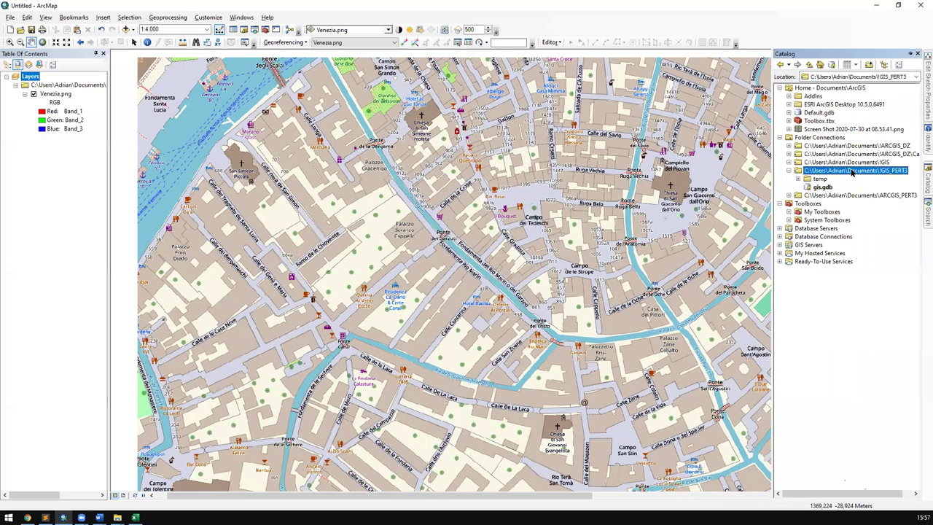
{"action": "left_click", "coordinate": [818, 188]}
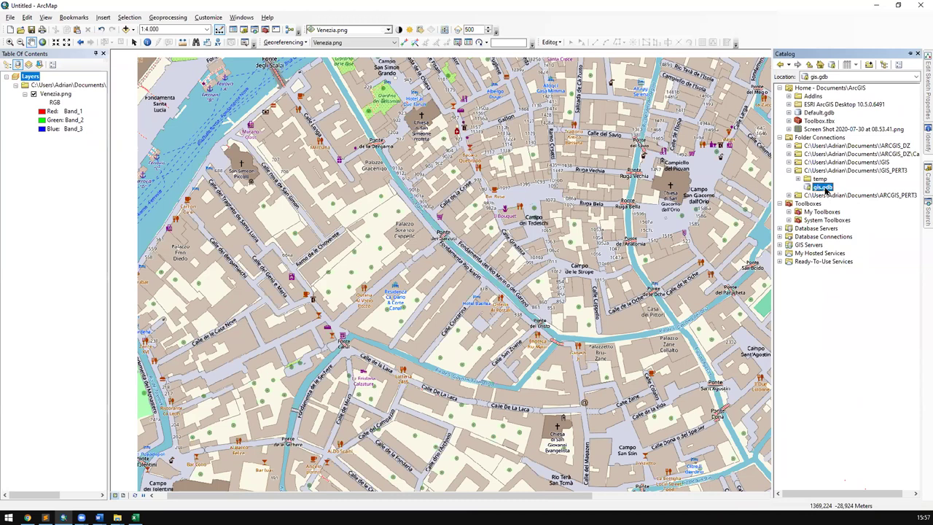
{"action": "right_click", "coordinate": [826, 188]}
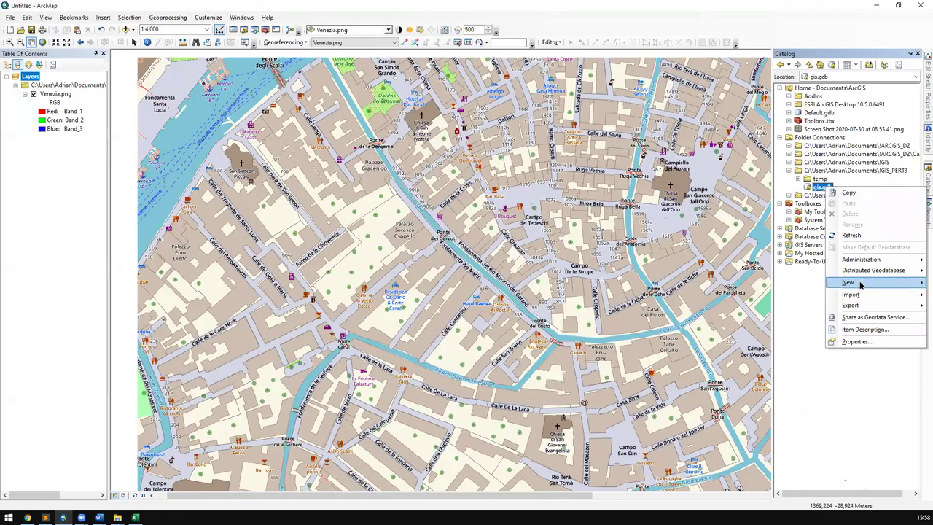
{"action": "mouse_move", "coordinate": [849, 282]}
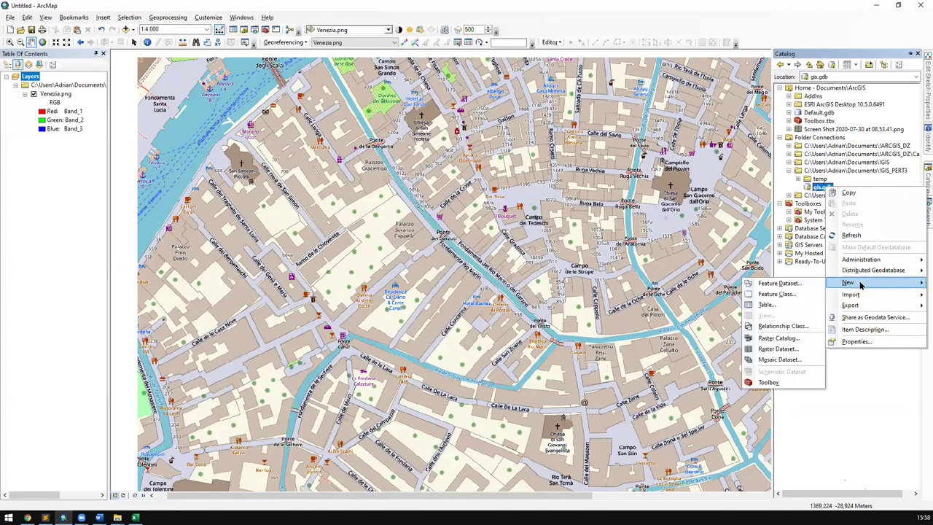
{"action": "left_click", "coordinate": [780, 294]}
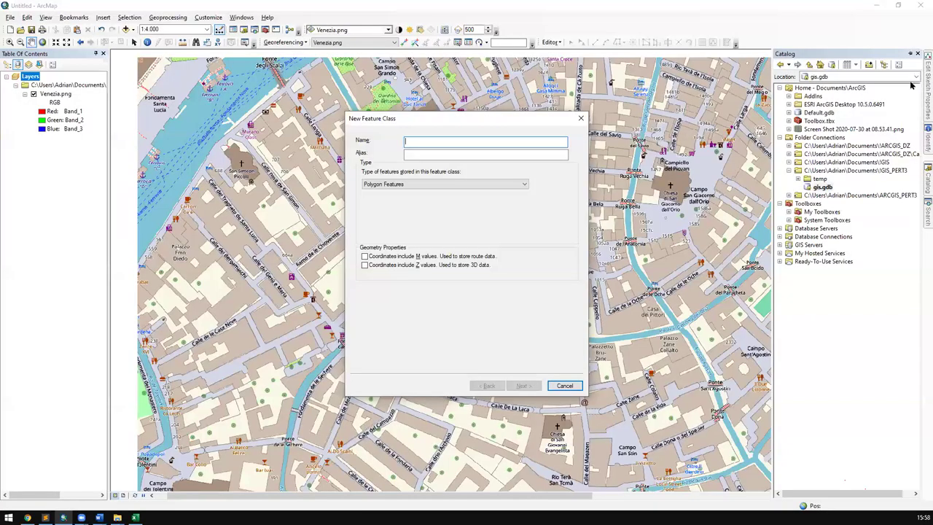
Step: Name the new feature class Field, give it the alias Lapangan and keep Polygon Features as its type
{"action": "left_click", "coordinate": [927, 77]}
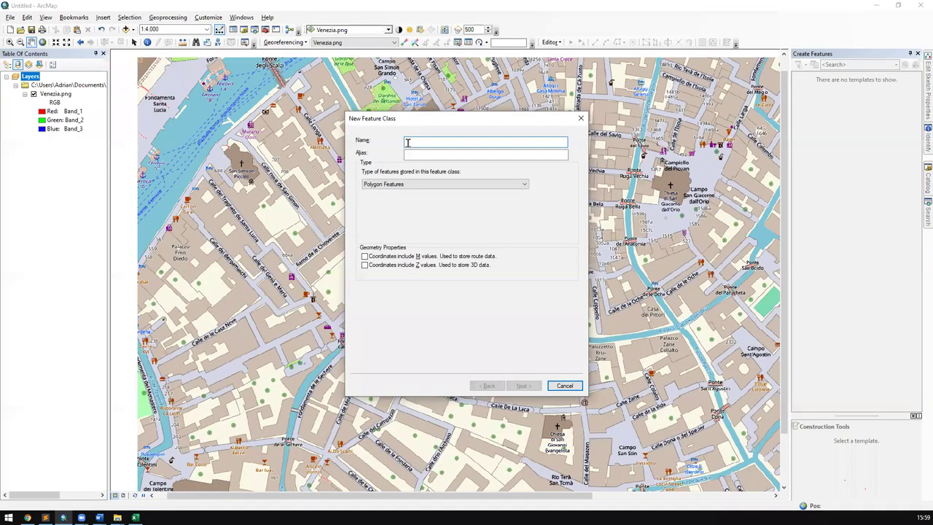
{"action": "type", "text": "Field"}
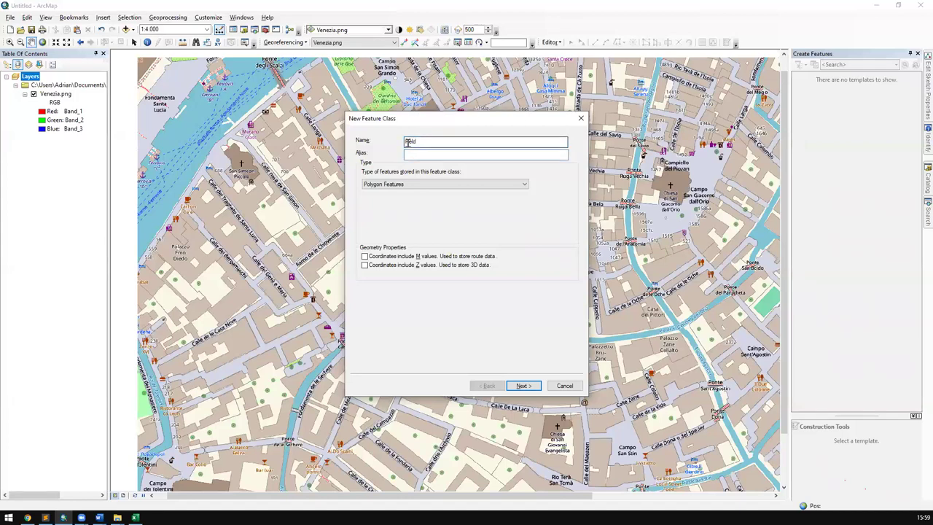
{"action": "left_click", "coordinate": [409, 153]}
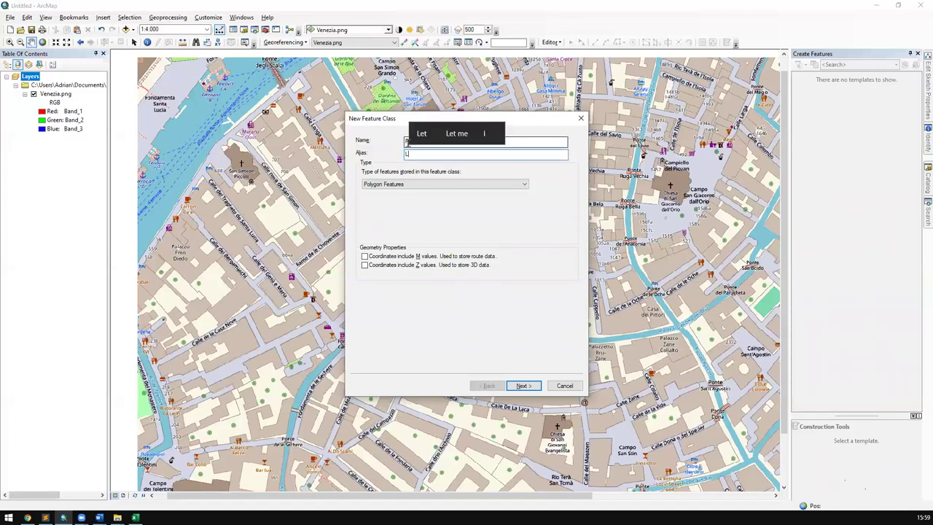
{"action": "key", "text": "BackSpace"}
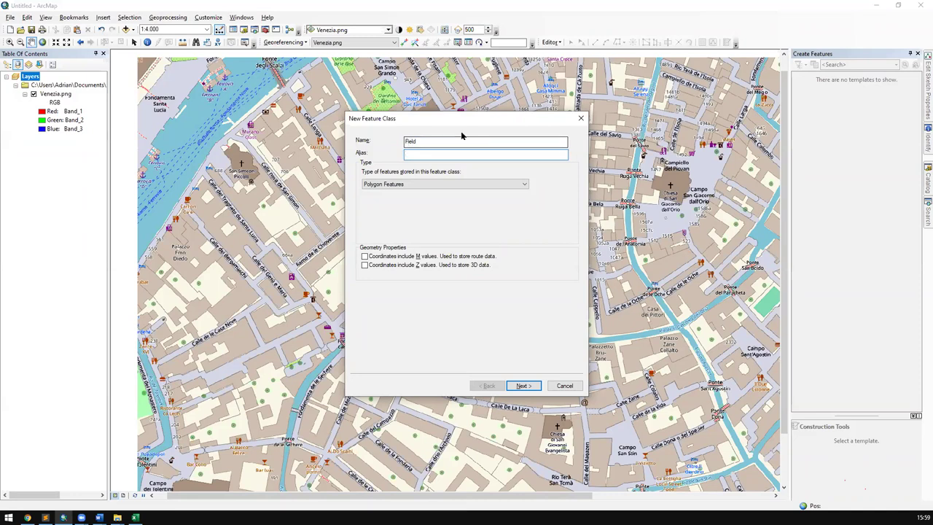
{"action": "key", "text": "ctrl+a"}
{"action": "key", "text": "ctrl+c"}
{"action": "left_click", "coordinate": [432, 154]}
{"action": "key", "text": "ctrl+v"}
{"action": "key", "text": "ctrl+a"}
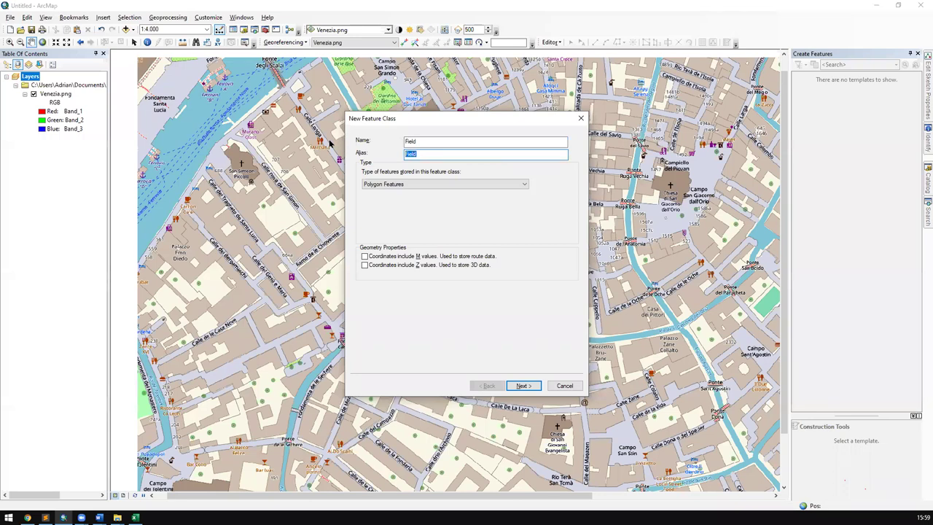
{"action": "key", "text": "BackSpace"}
{"action": "type", "text": "Lapangan"}
{"action": "left_click", "coordinate": [464, 184]}
{"action": "left_click", "coordinate": [387, 194]}
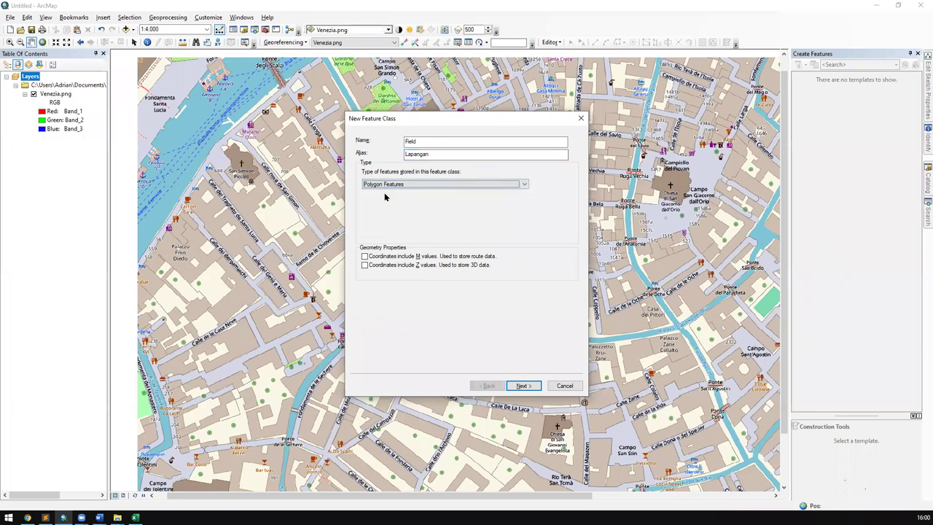
Step: Choose WGS 1984 Web Mercator (auxiliary sphere) as the feature class's coordinate system and go back to review its name and alias
{"action": "left_click", "coordinate": [522, 386]}
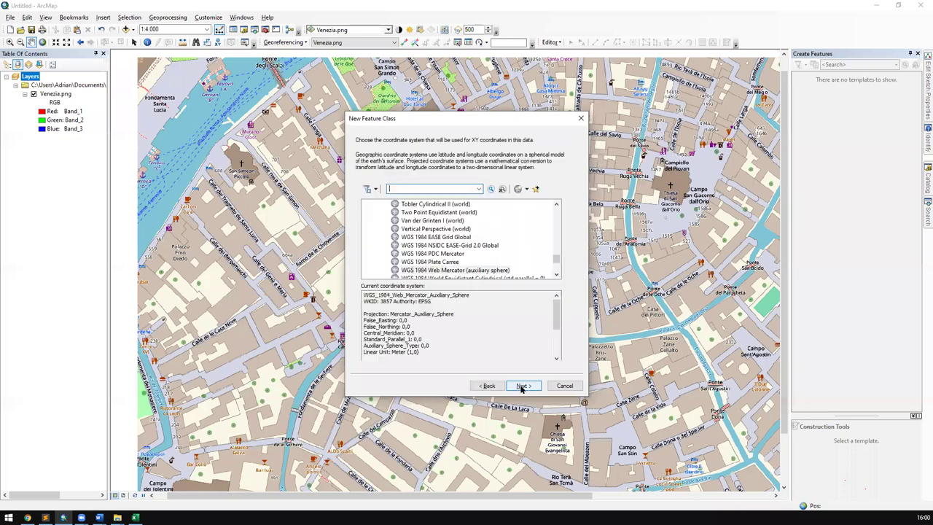
{"action": "left_click", "coordinate": [436, 271]}
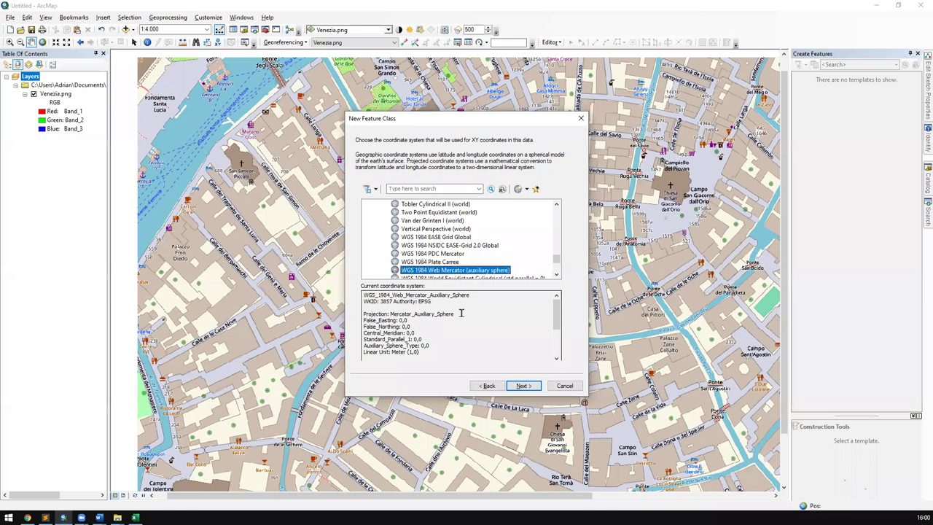
{"action": "left_click", "coordinate": [515, 385]}
{"action": "left_click_drag", "start_coordinate": [444, 156], "coordinate": [371, 142]}
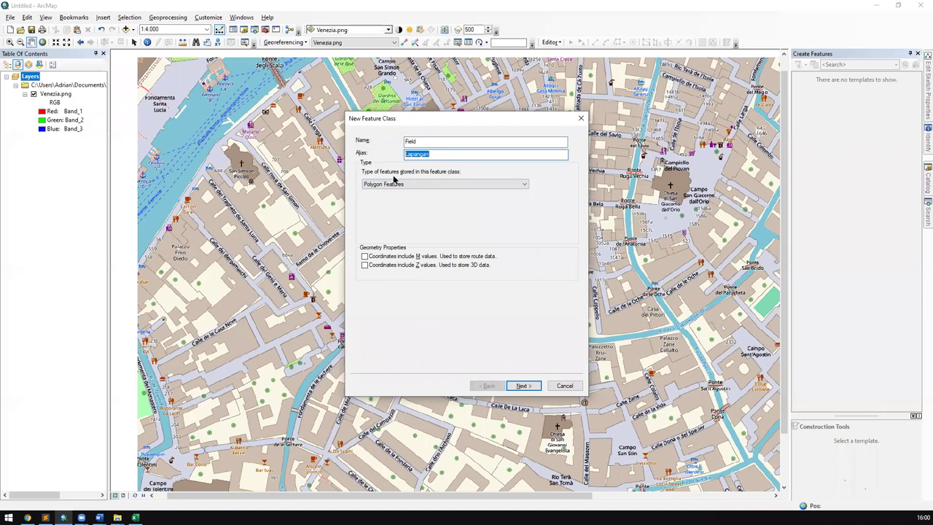
Step: Keep WGS 1984 Web Mercator (auxiliary sphere) as the coordinate system and accept the default tolerance and storage settings to reach the field definitions
{"action": "left_click", "coordinate": [525, 389]}
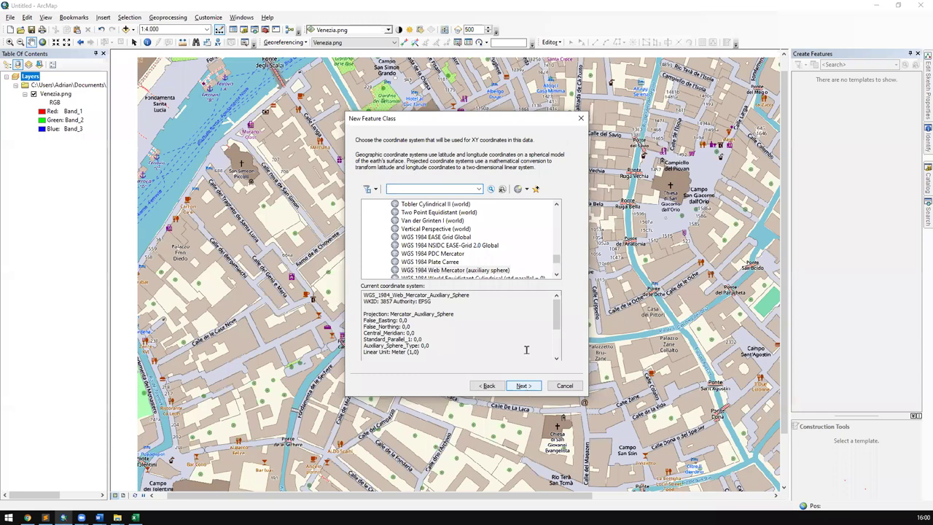
{"action": "left_click", "coordinate": [475, 274]}
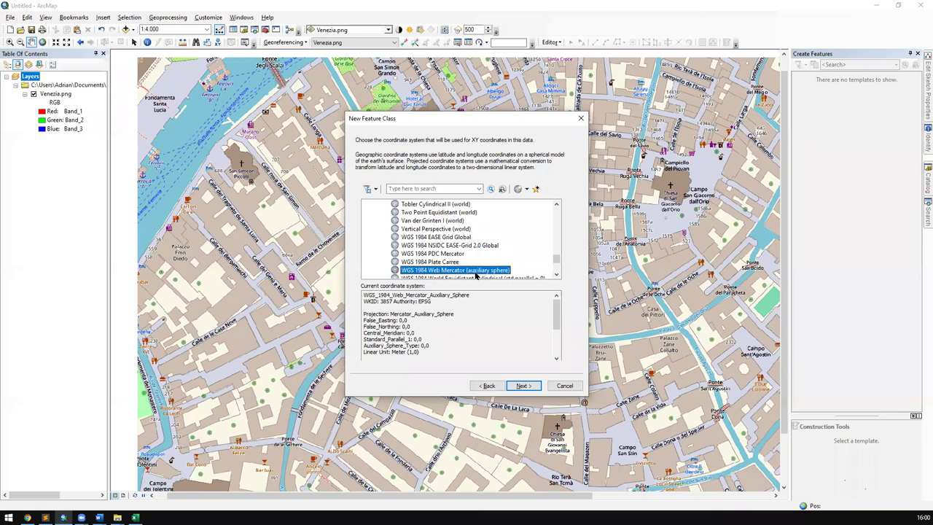
{"action": "left_click", "coordinate": [525, 387]}
{"action": "left_click", "coordinate": [525, 387]}
{"action": "left_click", "coordinate": [525, 386]}
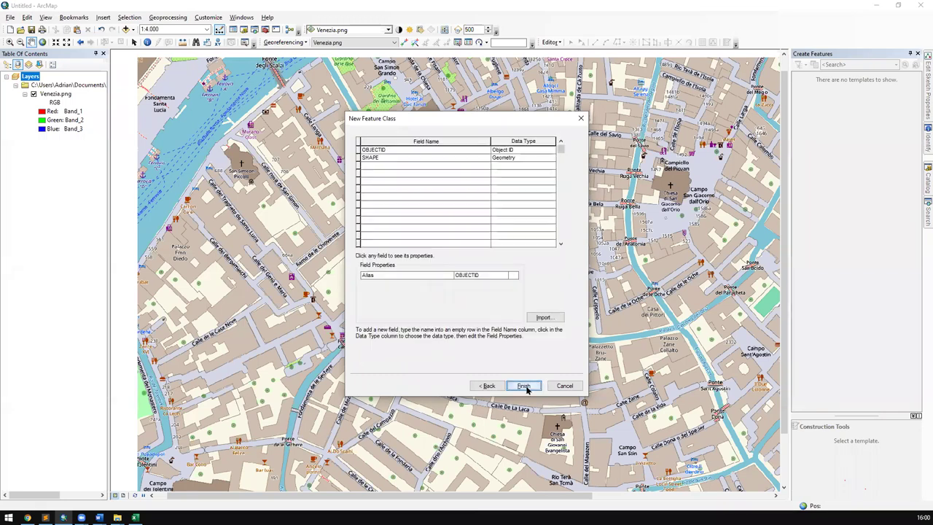
Step: Check the SHAPE field's properties and move to the first empty field-name row below it
{"action": "left_click", "coordinate": [411, 160]}
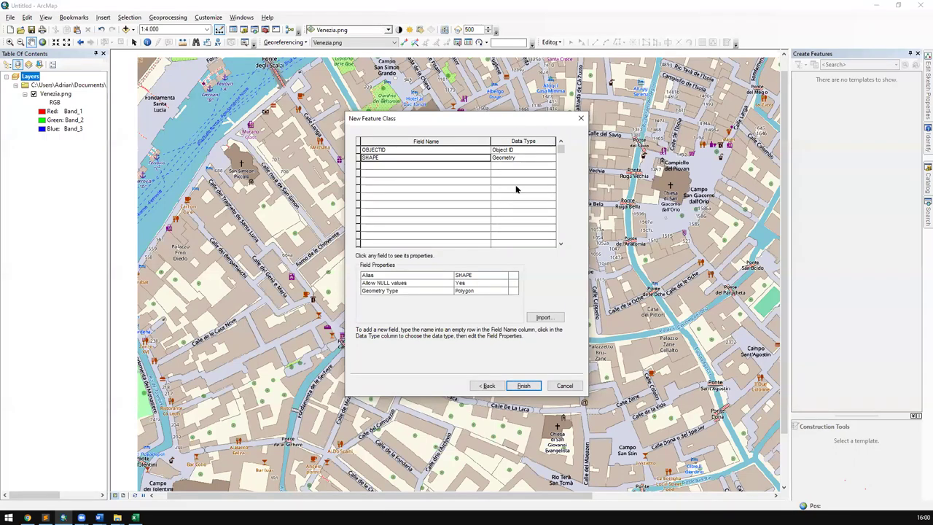
{"action": "key", "text": "Right"}
{"action": "key", "text": "Down"}
{"action": "key", "text": "Left"}
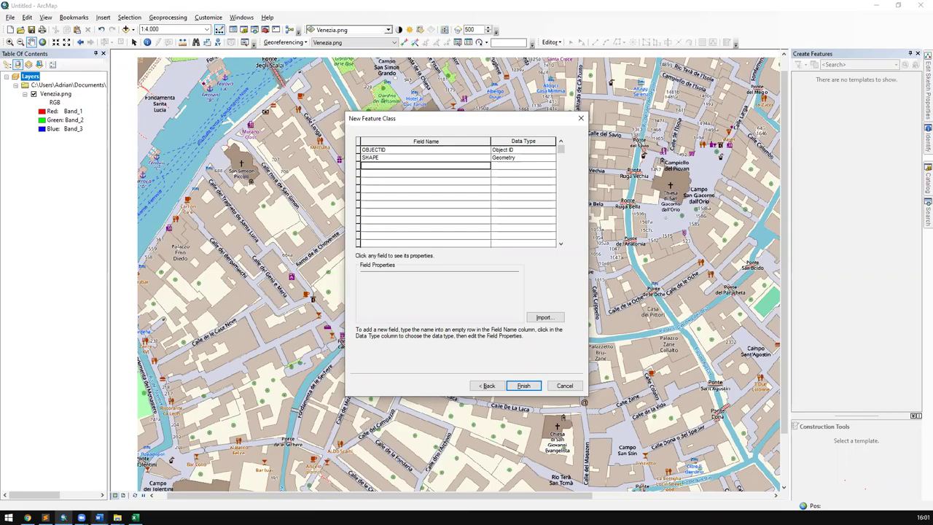
Step: Switch to the Case document in Word and review the church polygon feature's required attributes, including the table's continuation on page 2
{"action": "mouse_move", "coordinate": [99, 516]}
{"action": "left_click", "coordinate": [143, 489]}
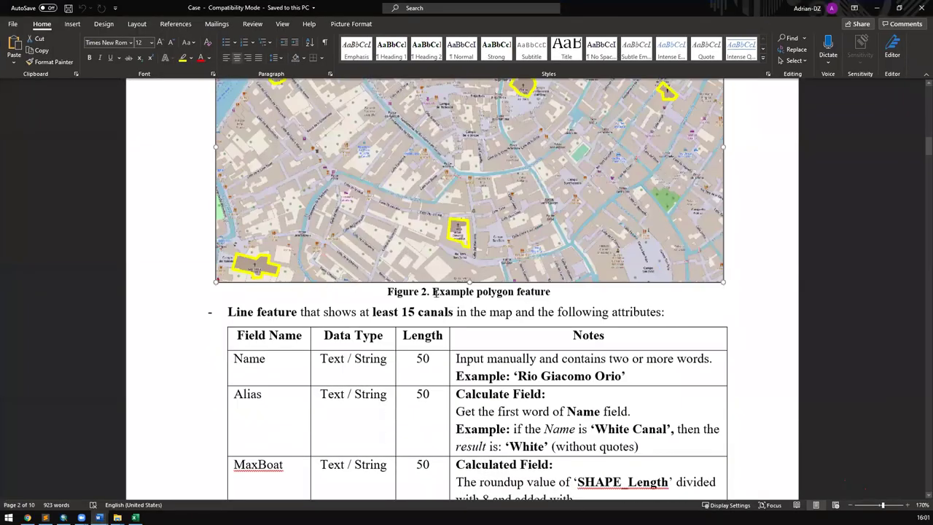
{"action": "scroll", "coordinate": [435, 291], "scroll_direction": "down", "scroll_amount": 10}
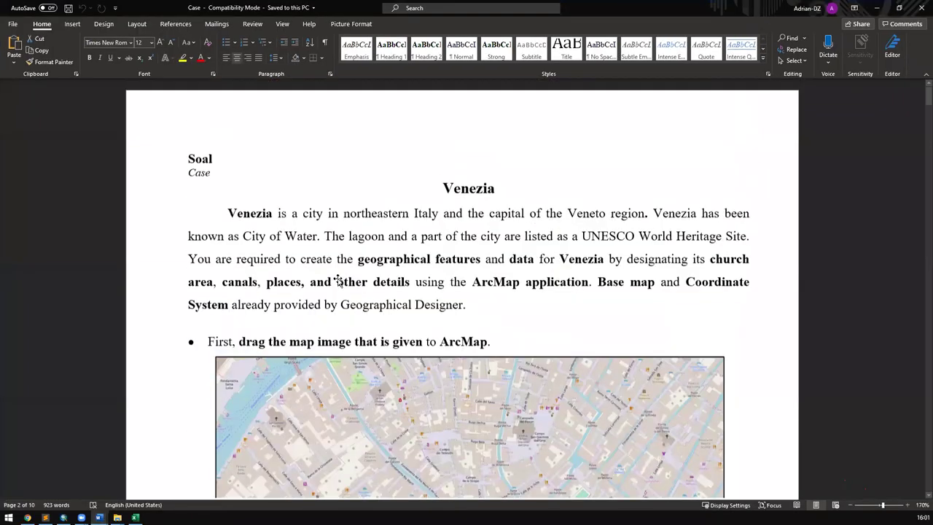
{"action": "scroll", "coordinate": [337, 282], "scroll_direction": "down", "scroll_amount": 10}
{"action": "scroll", "coordinate": [306, 218], "scroll_direction": "up", "scroll_amount": 3}
{"action": "left_click_drag", "start_coordinate": [234, 119], "coordinate": [688, 136]}
{"action": "scroll", "coordinate": [510, 164], "scroll_direction": "up", "scroll_amount": 1}
{"action": "left_click", "coordinate": [482, 213]}
{"action": "left_click_drag", "start_coordinate": [394, 212], "coordinate": [482, 213]}
{"action": "left_click_drag", "start_coordinate": [319, 212], "coordinate": [233, 211]}
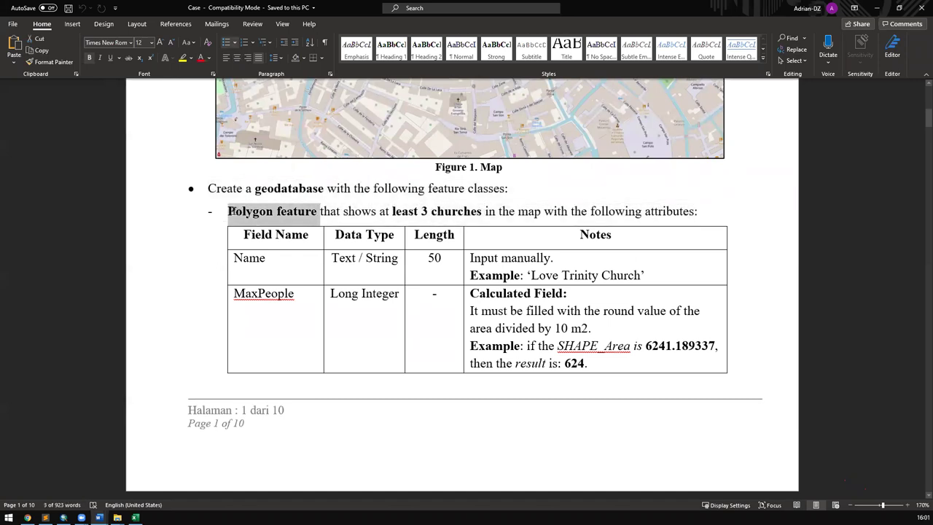
{"action": "left_click_drag", "start_coordinate": [423, 212], "coordinate": [470, 213]}
{"action": "double_click", "coordinate": [450, 213]}
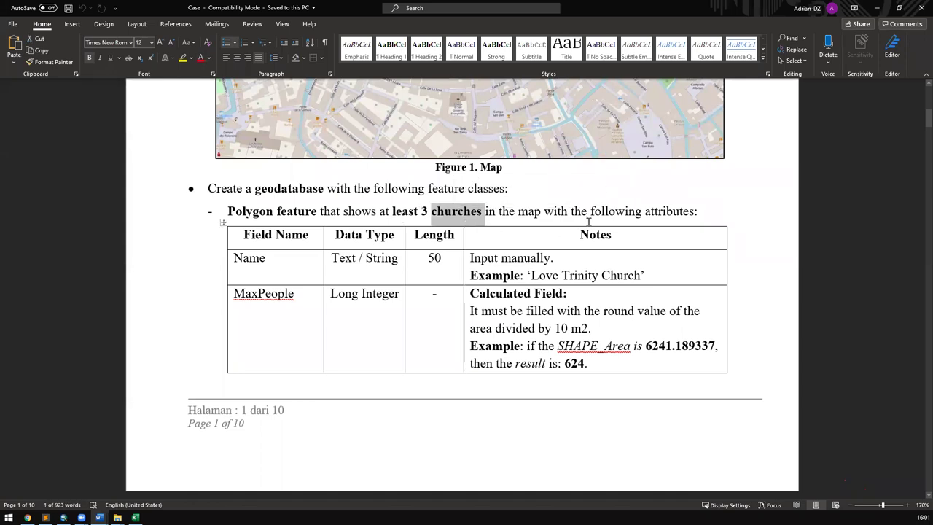
{"action": "scroll", "coordinate": [556, 236], "scroll_direction": "down", "scroll_amount": 3}
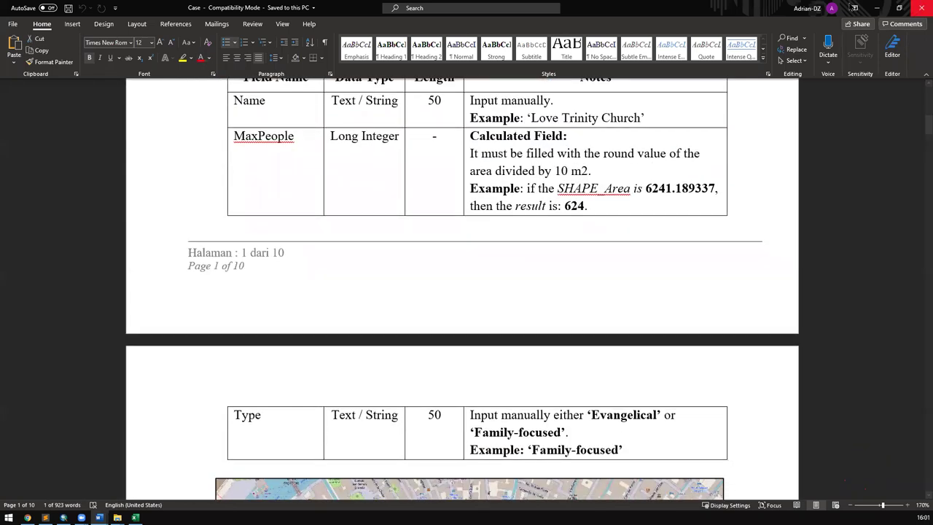
{"action": "left_click", "coordinate": [922, 7]}
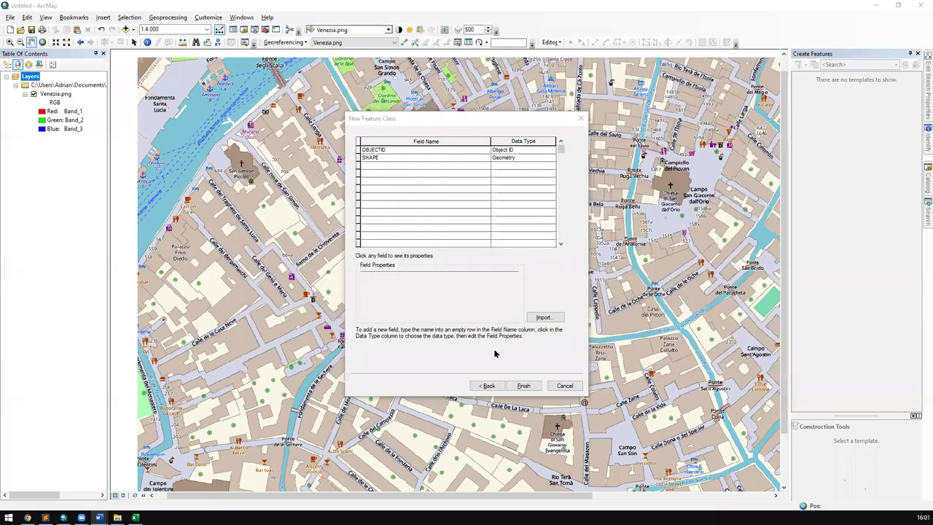
Step: Go back to the feature class's coordinate system choice and browse the available systems up to the Projected Coordinate Systems folder
{"action": "left_click", "coordinate": [484, 385]}
{"action": "left_click", "coordinate": [486, 386]}
{"action": "left_click", "coordinate": [486, 386]}
{"action": "left_click", "coordinate": [444, 270]}
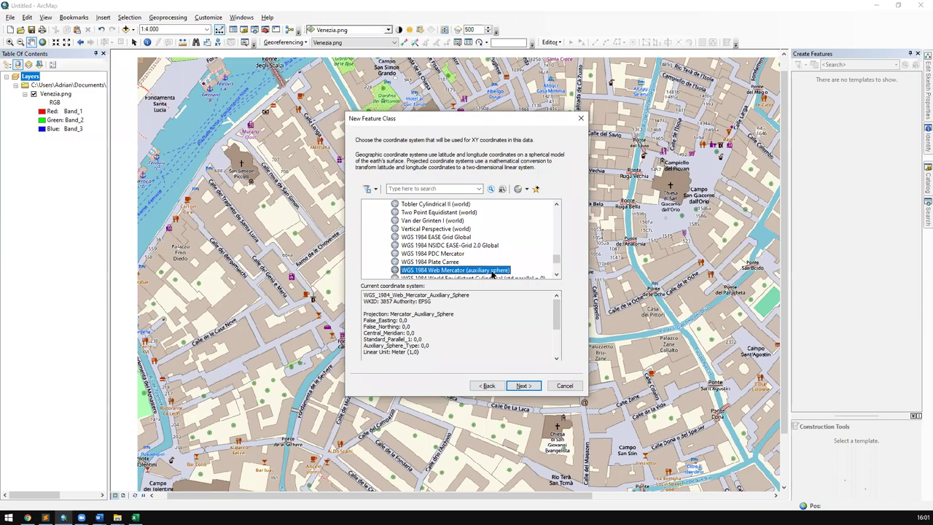
{"action": "scroll", "coordinate": [470, 271], "scroll_direction": "up", "scroll_amount": 1}
{"action": "scroll", "coordinate": [470, 270], "scroll_direction": "down", "scroll_amount": 1}
{"action": "scroll", "coordinate": [470, 267], "scroll_direction": "up", "scroll_amount": 20}
{"action": "scroll", "coordinate": [442, 256], "scroll_direction": "down", "scroll_amount": 1}
{"action": "scroll", "coordinate": [408, 271], "scroll_direction": "down", "scroll_amount": 10}
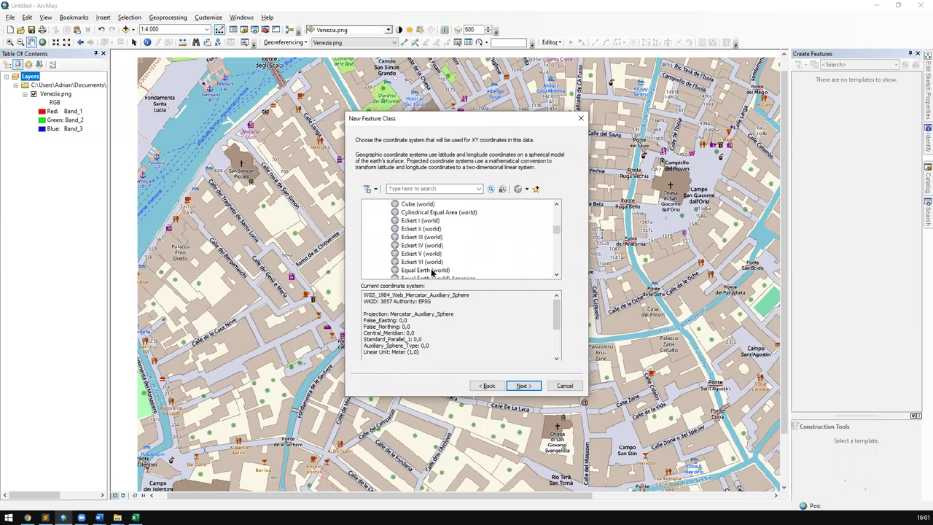
{"action": "scroll", "coordinate": [435, 271], "scroll_direction": "up", "scroll_amount": 15}
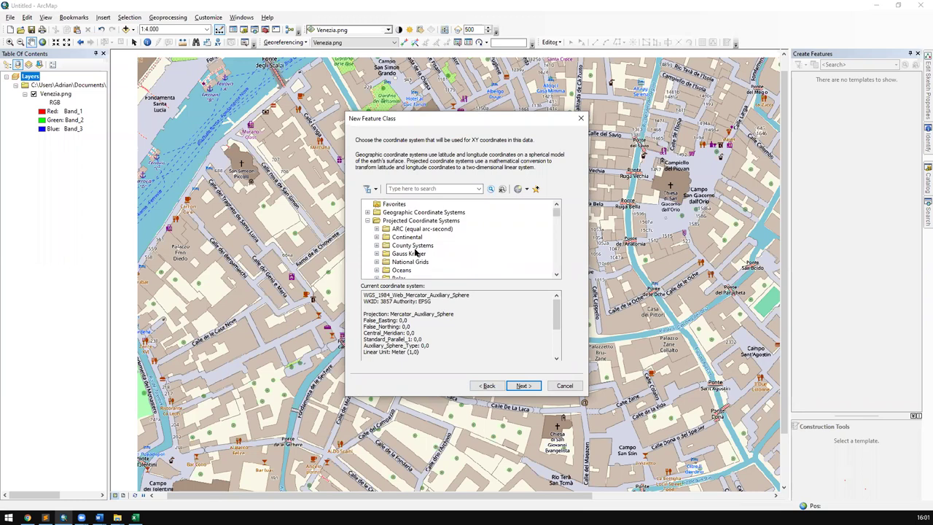
Step: Locate the World folder under Projected Coordinate Systems and select WGS 1984 Web Mercator (auxiliary sphere)
{"action": "left_click", "coordinate": [405, 221]}
{"action": "scroll", "coordinate": [423, 226], "scroll_direction": "down", "scroll_amount": 3}
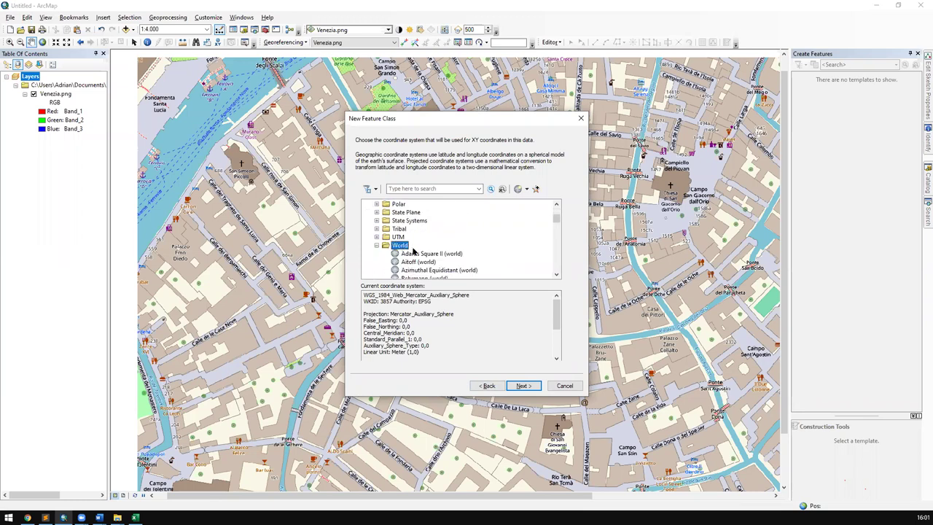
{"action": "scroll", "coordinate": [412, 255], "scroll_direction": "down", "scroll_amount": 10}
{"action": "scroll", "coordinate": [415, 252], "scroll_direction": "down", "scroll_amount": 12}
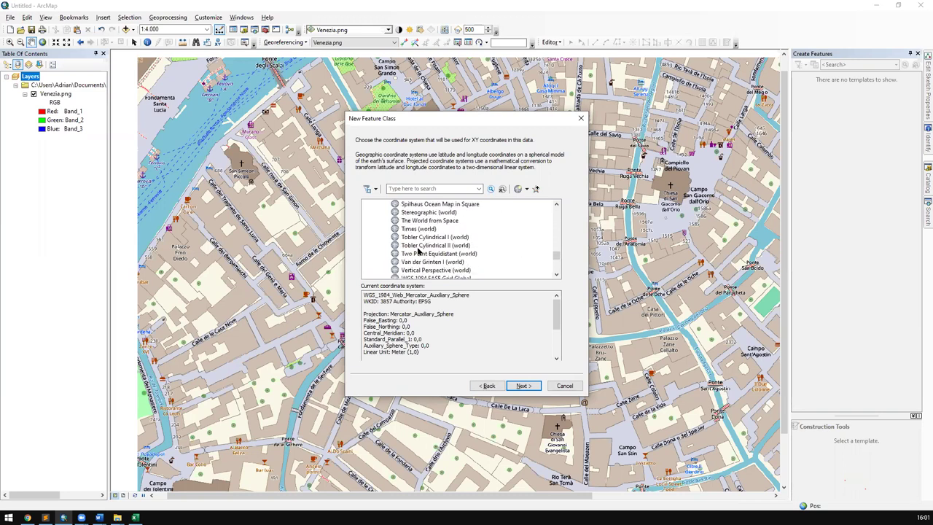
{"action": "scroll", "coordinate": [419, 251], "scroll_direction": "up", "scroll_amount": 5}
{"action": "scroll", "coordinate": [416, 246], "scroll_direction": "down", "scroll_amount": 3}
{"action": "left_click", "coordinate": [447, 238]}
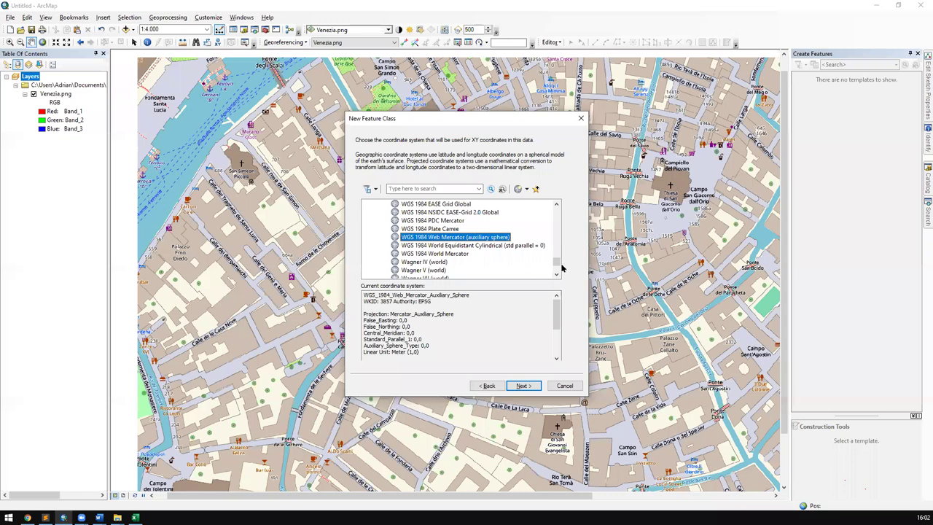
Step: Accept the default tolerance and storage configuration to return to the field definitions, and briefly consult the Case document in Word
{"action": "left_click", "coordinate": [523, 385]}
{"action": "left_click", "coordinate": [523, 385]}
{"action": "left_click", "coordinate": [523, 385]}
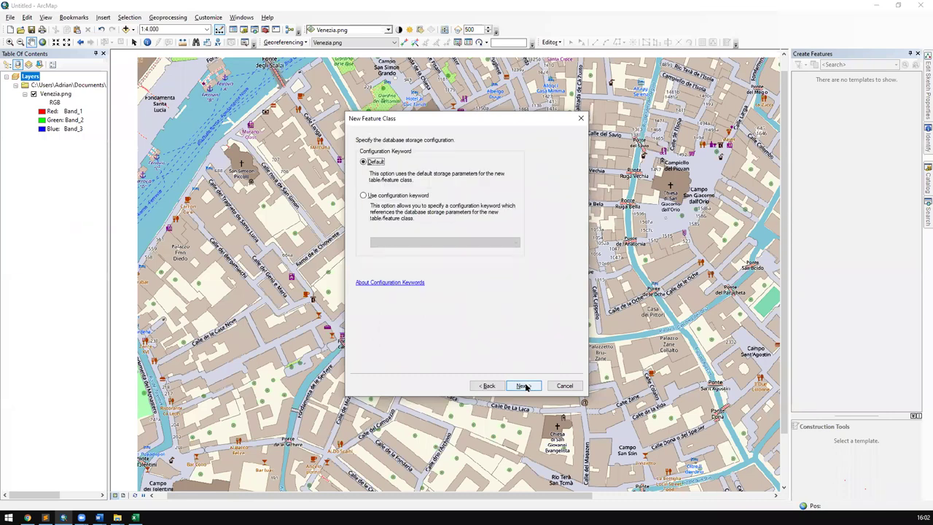
{"action": "left_click", "coordinate": [523, 386]}
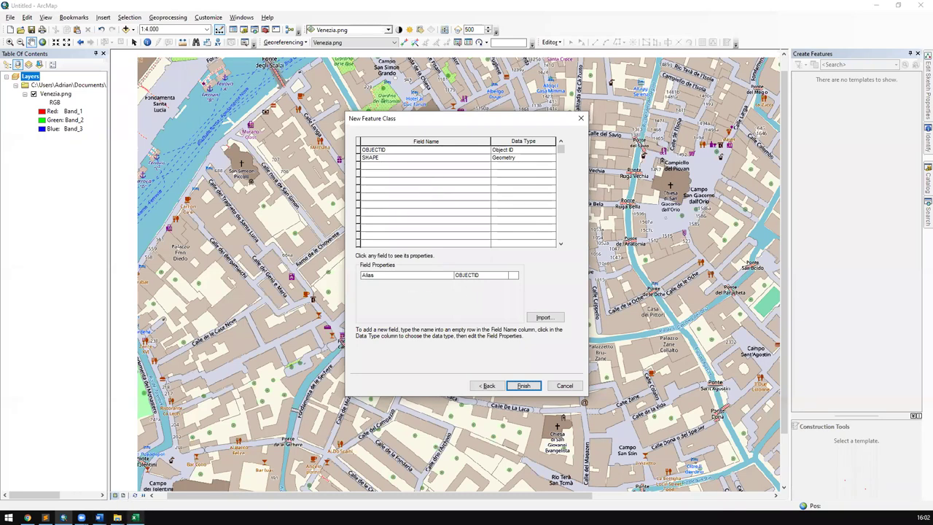
{"action": "mouse_move", "coordinate": [135, 518]}
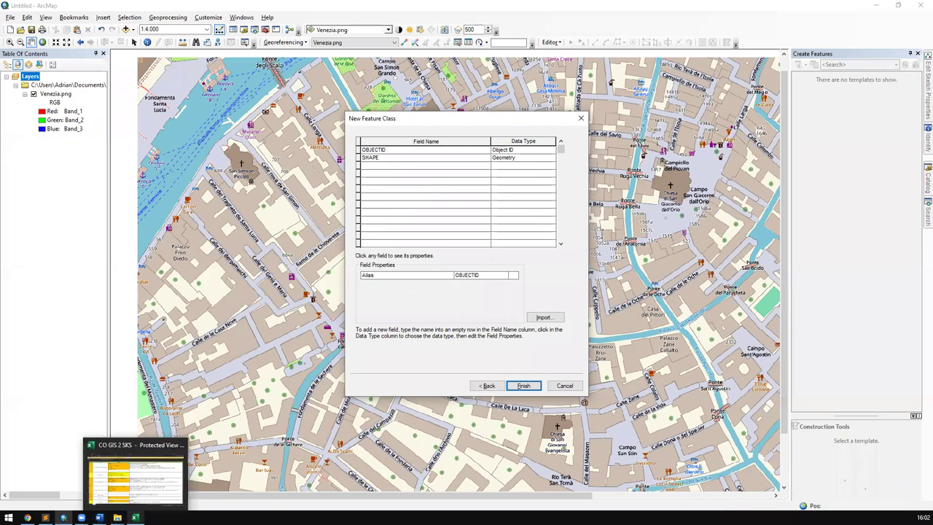
{"action": "mouse_move", "coordinate": [99, 517]}
{"action": "left_click", "coordinate": [134, 494]}
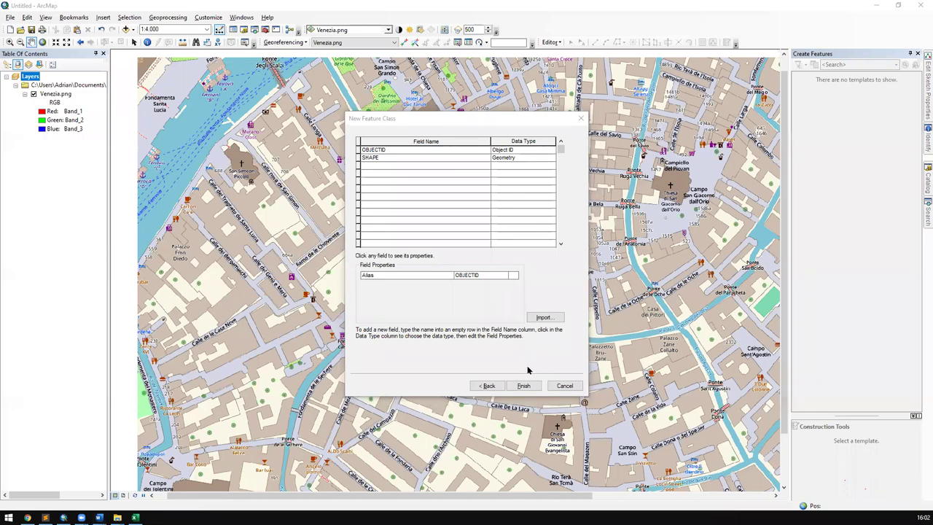
Step: Return to the coordinate system choice and view the top-level folders of the coordinate system list
{"action": "left_click", "coordinate": [487, 386]}
{"action": "left_click", "coordinate": [486, 386]}
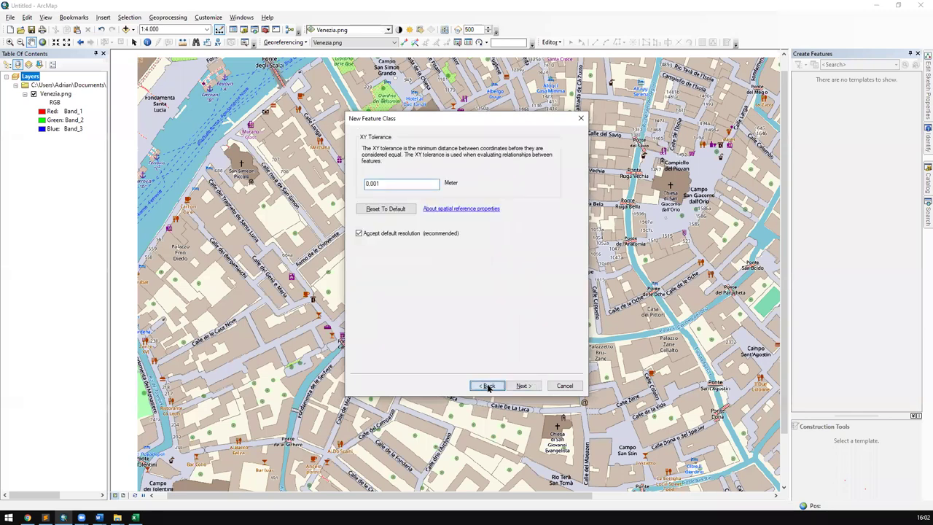
{"action": "left_click", "coordinate": [487, 387]}
{"action": "left_click", "coordinate": [468, 240]}
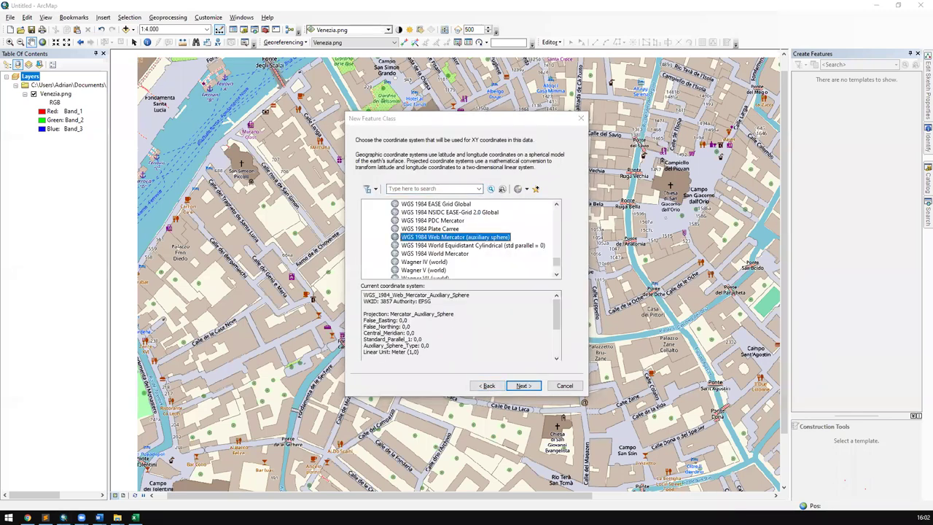
{"action": "scroll", "coordinate": [483, 248], "scroll_direction": "up", "scroll_amount": 20}
{"action": "scroll", "coordinate": [481, 247], "scroll_direction": "up", "scroll_amount": 5}
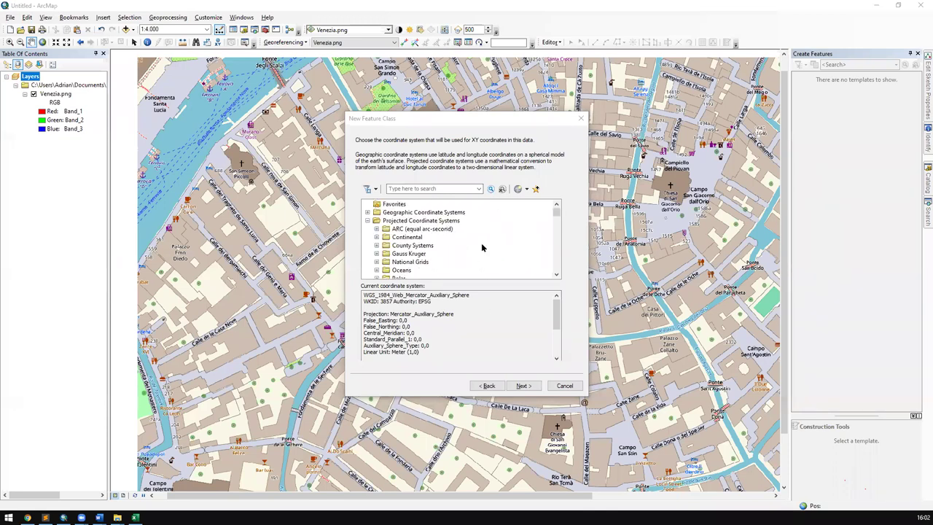
Step: Select WGS 1984 Web Mercator (auxiliary sphere) again from the World folder of Projected Coordinate Systems
{"action": "left_click", "coordinate": [437, 221]}
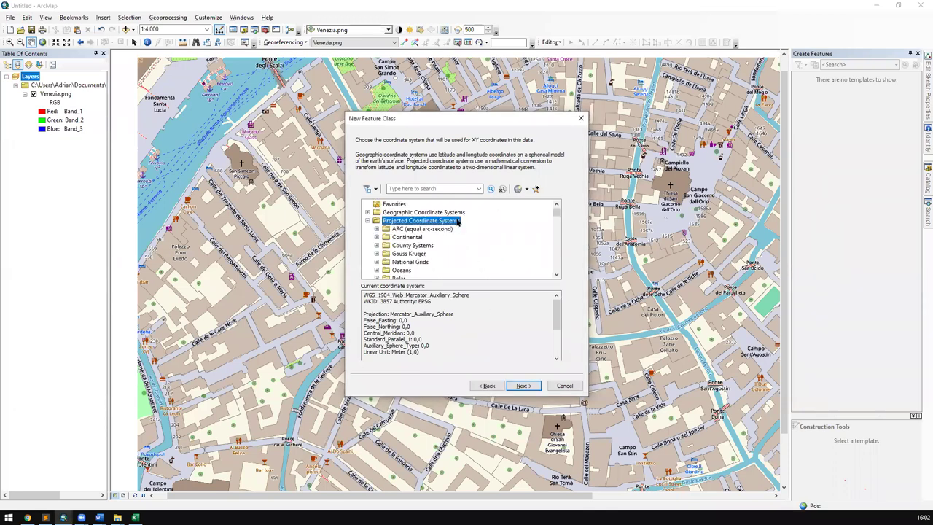
{"action": "scroll", "coordinate": [435, 222], "scroll_direction": "down", "scroll_amount": 5}
{"action": "scroll", "coordinate": [436, 222], "scroll_direction": "up", "scroll_amount": 2}
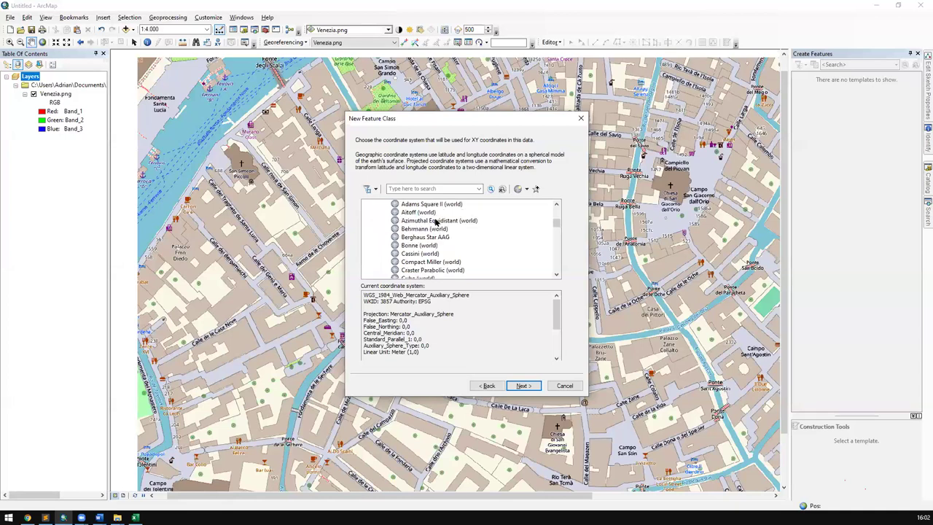
{"action": "left_click", "coordinate": [399, 220]}
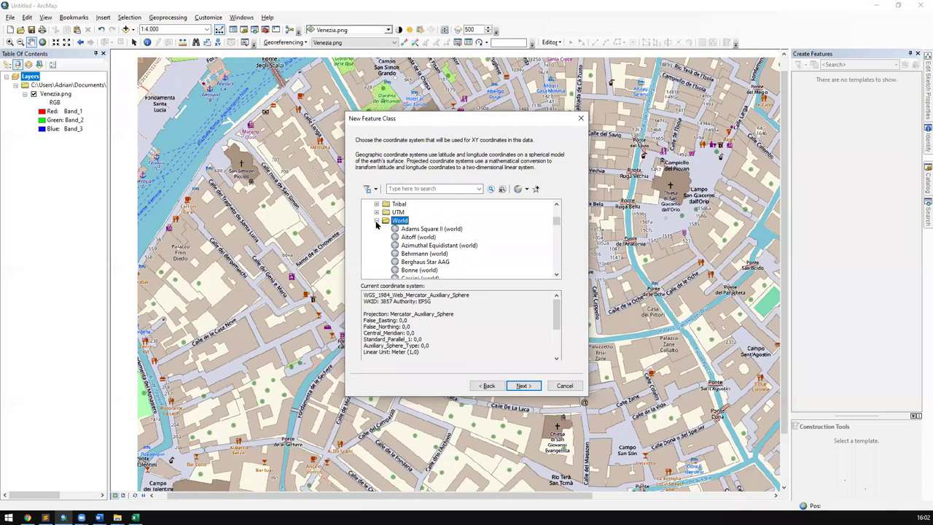
{"action": "scroll", "coordinate": [389, 224], "scroll_direction": "down", "scroll_amount": 10}
{"action": "scroll", "coordinate": [440, 242], "scroll_direction": "up", "scroll_amount": 3}
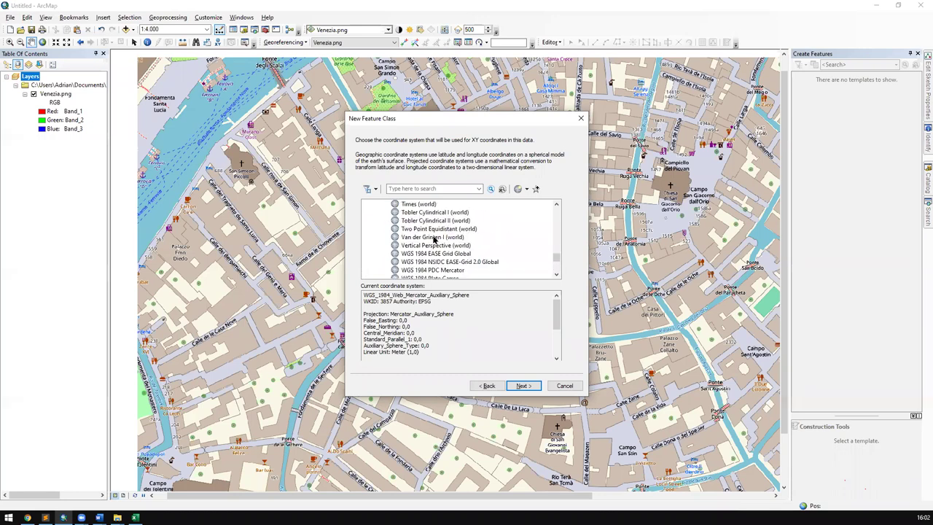
{"action": "left_click", "coordinate": [465, 263]}
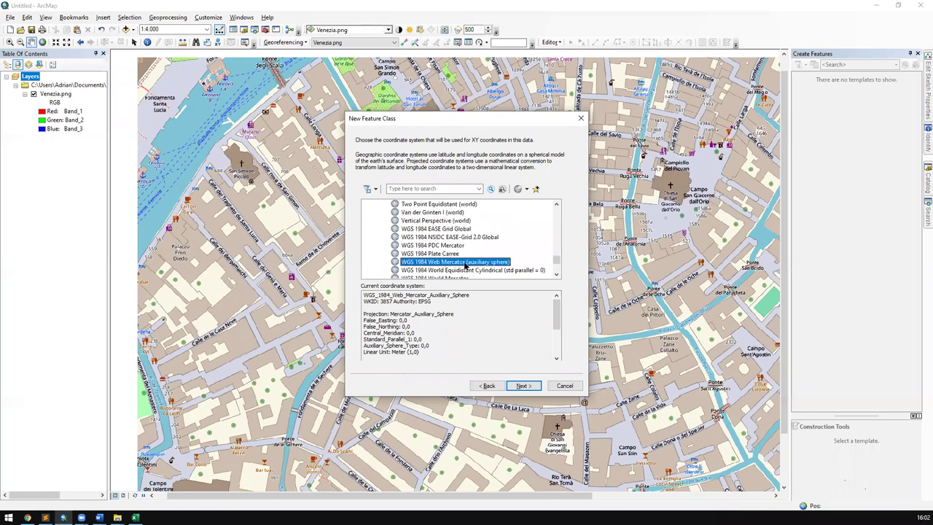
{"action": "right_click", "coordinate": [465, 265]}
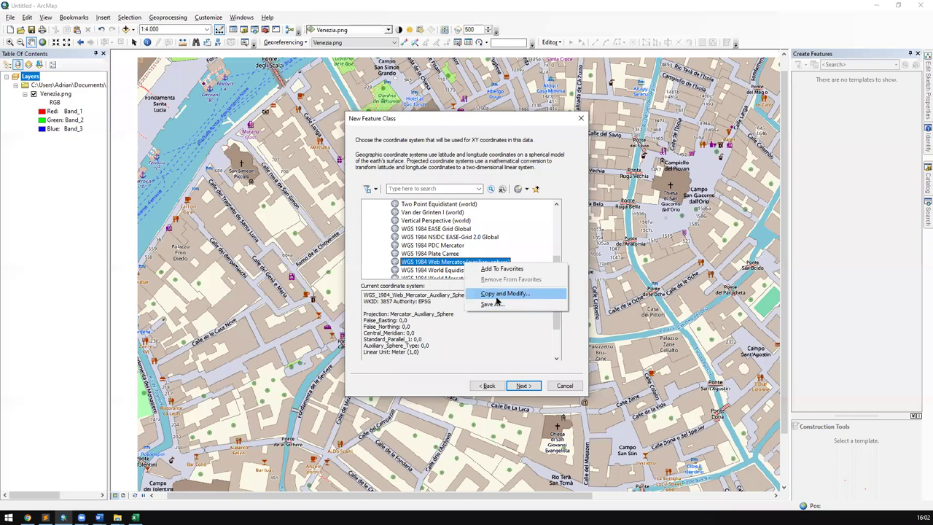
{"action": "left_click", "coordinate": [497, 294]}
{"action": "left_click", "coordinate": [503, 379]}
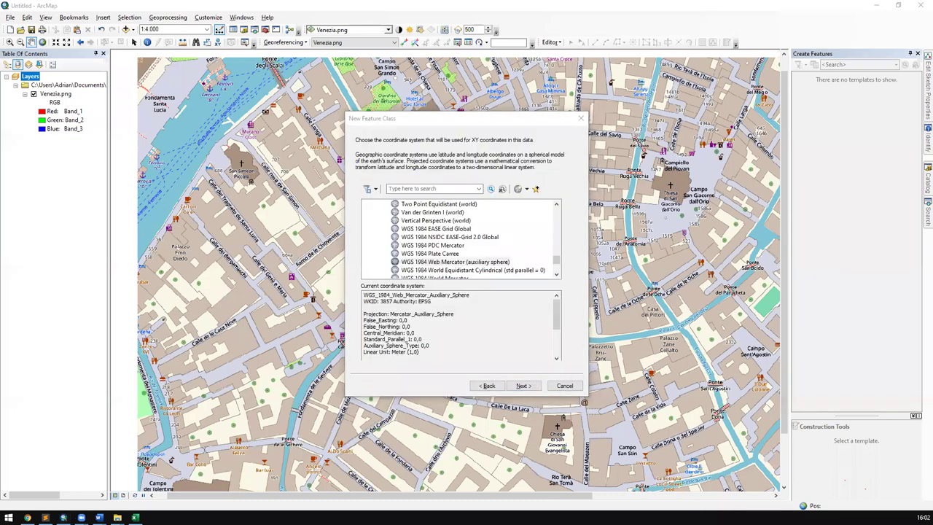
Step: Confirm WGS 1984 Web Mercator (auxiliary sphere) with default tolerance and storage settings, and select the SHAPE field in the field definitions
{"action": "left_click", "coordinate": [487, 266]}
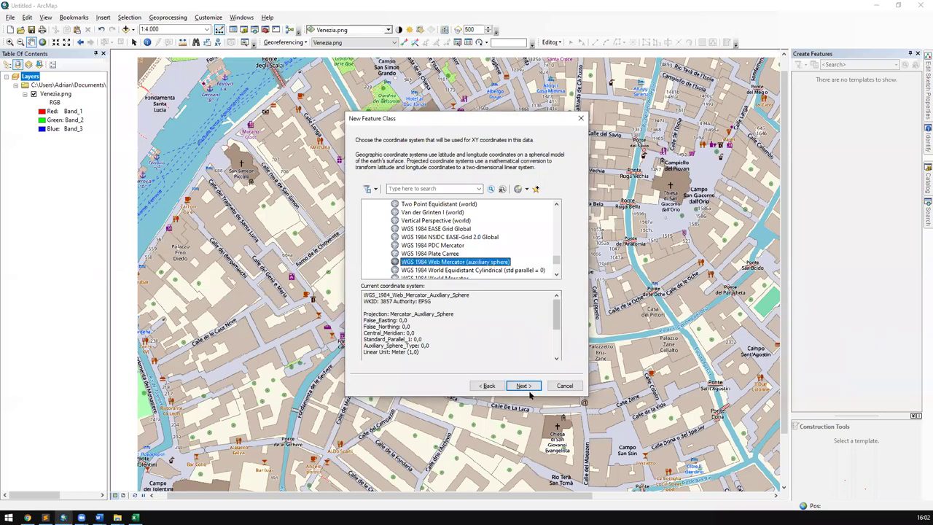
{"action": "left_click", "coordinate": [526, 388]}
{"action": "left_click", "coordinate": [527, 388]}
{"action": "left_click", "coordinate": [526, 389]}
{"action": "left_click", "coordinate": [419, 160]}
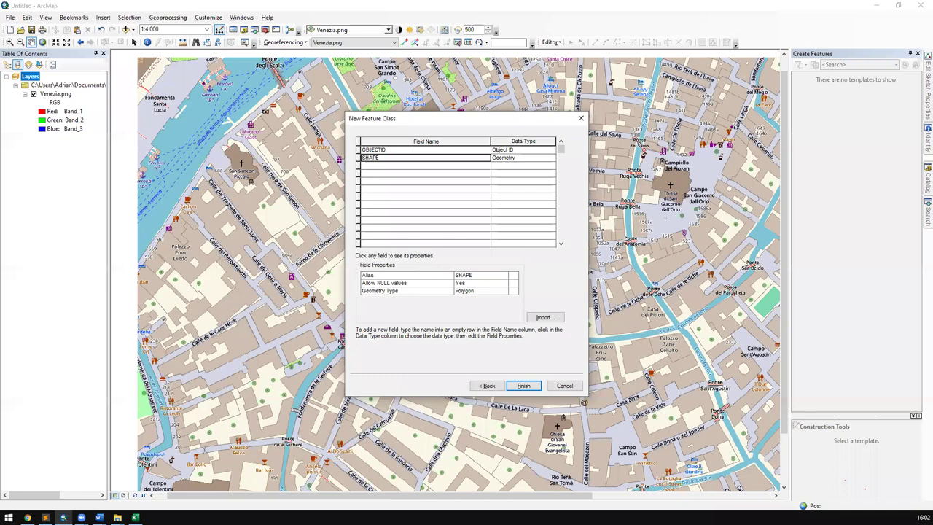
Step: Switch to the Case document in Word and check the polygon feature's table of field names, data types and lengths
{"action": "key", "text": "alt+Tab"}
{"action": "key", "text": "alt+Tab"}
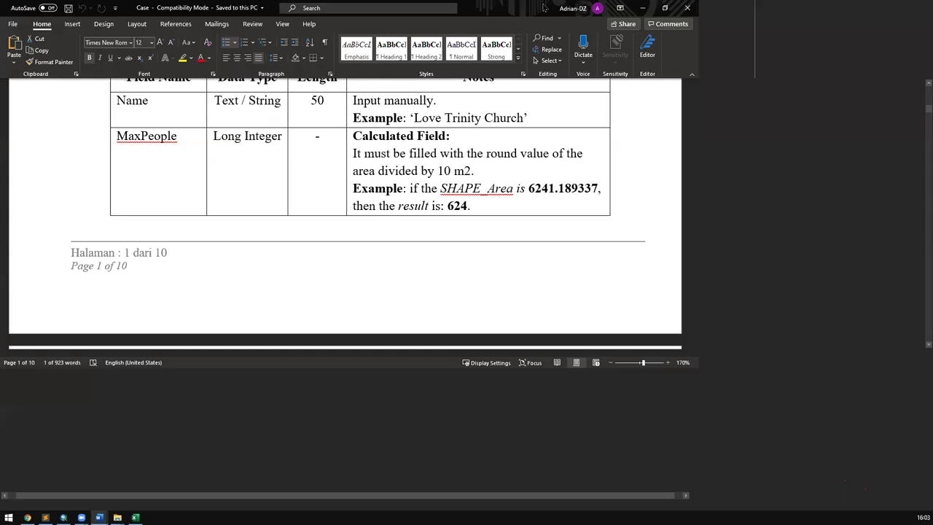
{"action": "scroll", "coordinate": [220, 131], "scroll_direction": "up", "scroll_amount": 2}
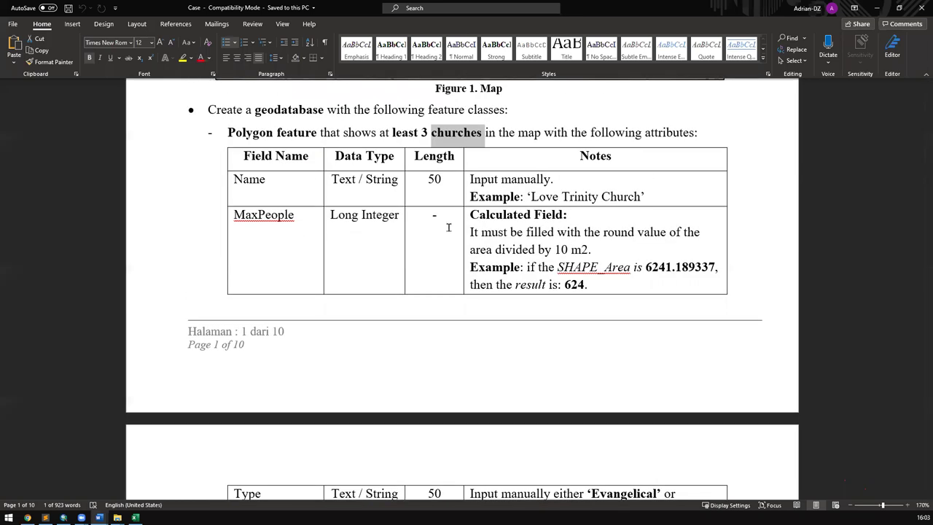
Step: Review the Name, MaxPeople and Type rows of the polygon field table and shrink the document window to reveal ArcMap
{"action": "left_click_drag", "start_coordinate": [293, 179], "coordinate": [455, 467]}
{"action": "scroll", "coordinate": [474, 418], "scroll_direction": "down", "scroll_amount": 3}
{"action": "left_click_drag", "start_coordinate": [648, 411], "coordinate": [241, 340]}
{"action": "scroll", "coordinate": [480, 307], "scroll_direction": "up", "scroll_amount": 2}
{"action": "scroll", "coordinate": [480, 307], "scroll_direction": "up", "scroll_amount": 1}
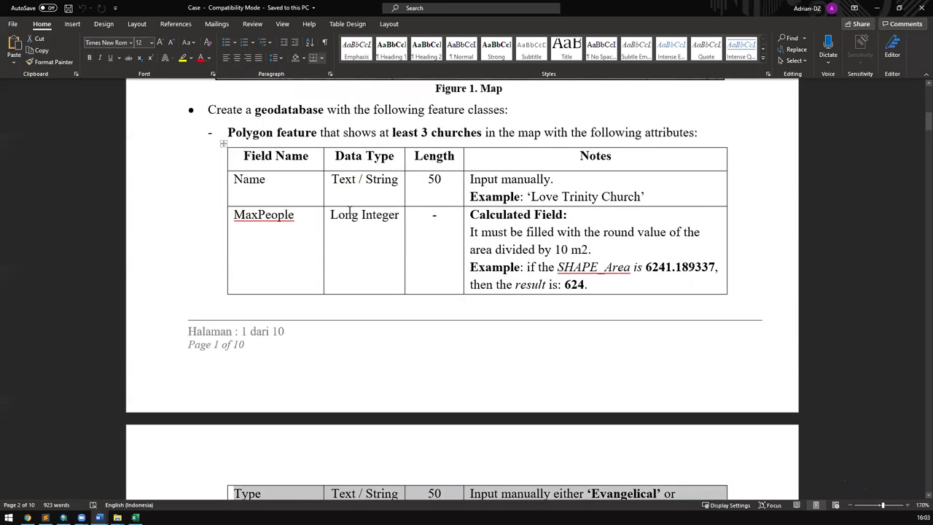
{"action": "left_click_drag", "start_coordinate": [234, 175], "coordinate": [269, 173]}
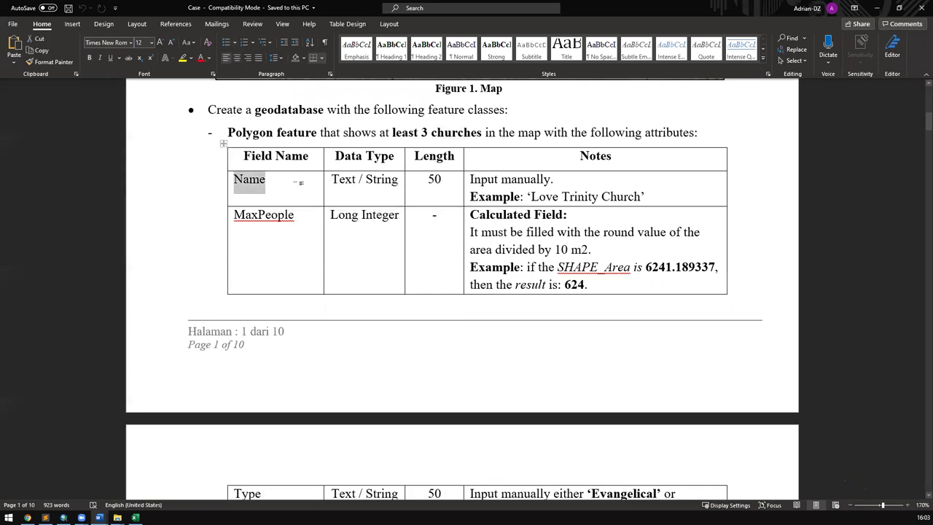
{"action": "double_click", "coordinate": [652, 8]}
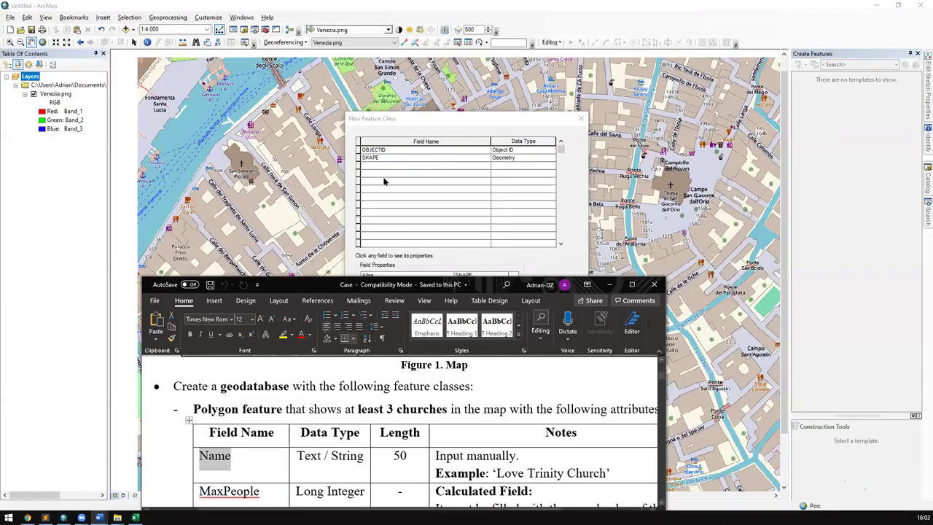
{"action": "left_click", "coordinate": [411, 167]}
{"action": "type", "text": "NA"}
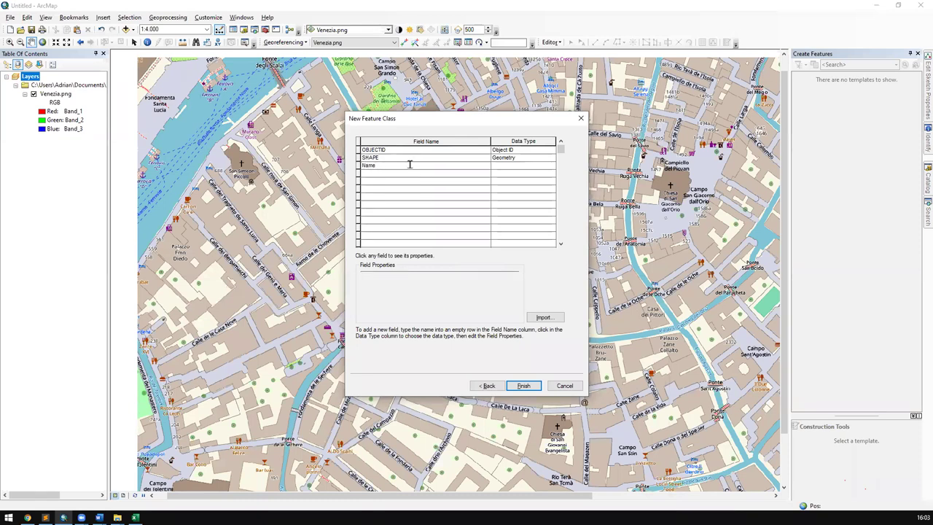
{"action": "key", "text": "Tab"}
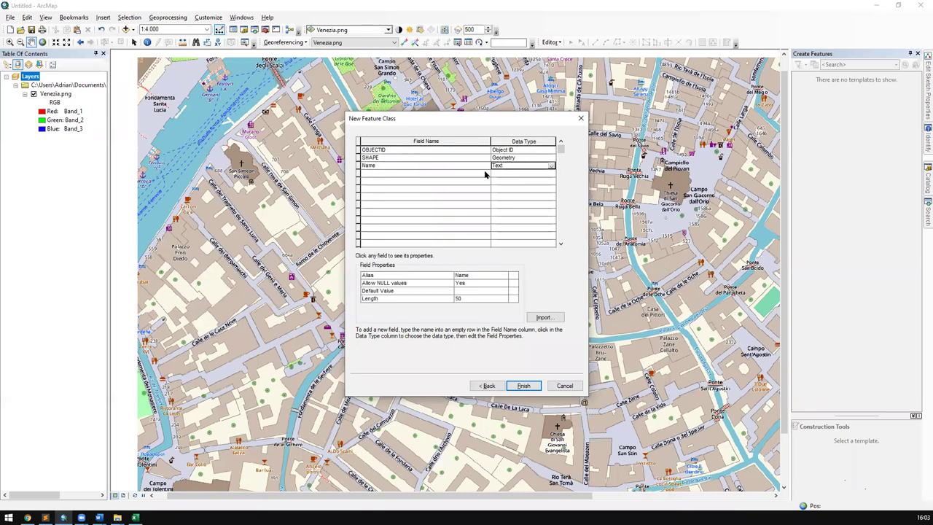
{"action": "mouse_move", "coordinate": [100, 517]}
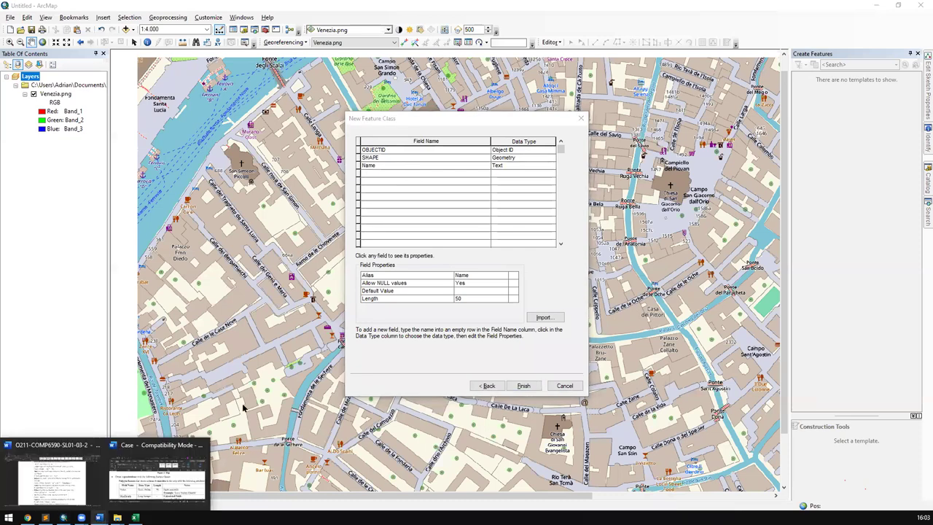
{"action": "left_click", "coordinate": [162, 474]}
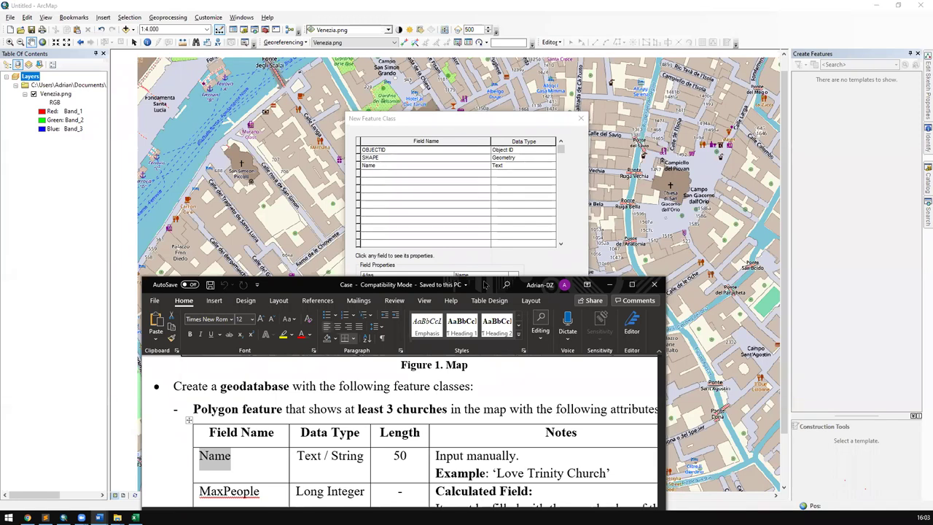
{"action": "left_click_drag", "start_coordinate": [484, 285], "coordinate": [464, 319]}
{"action": "left_click", "coordinate": [556, 282]}
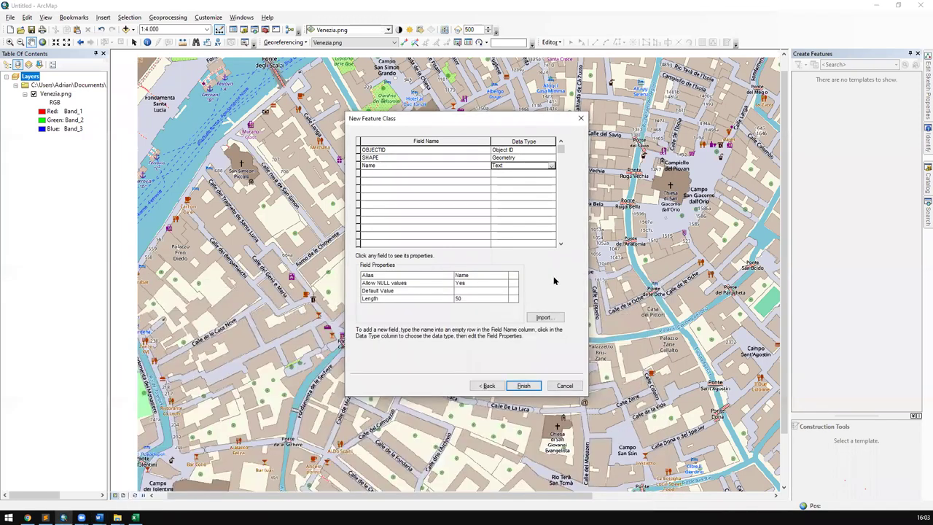
{"action": "left_click", "coordinate": [565, 385]}
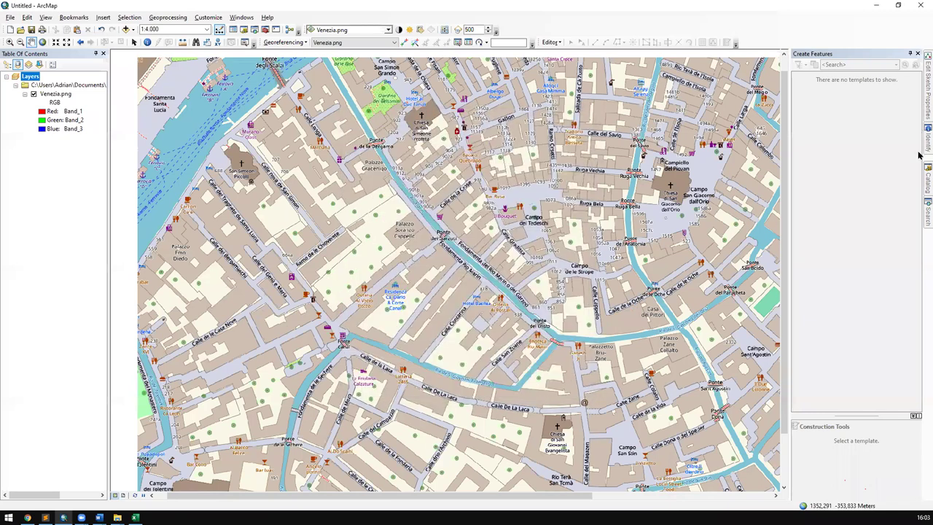
Step: Start a new polygon feature class in gis.gdb, named Field with the alias Lapangan
{"action": "left_click", "coordinate": [924, 174]}
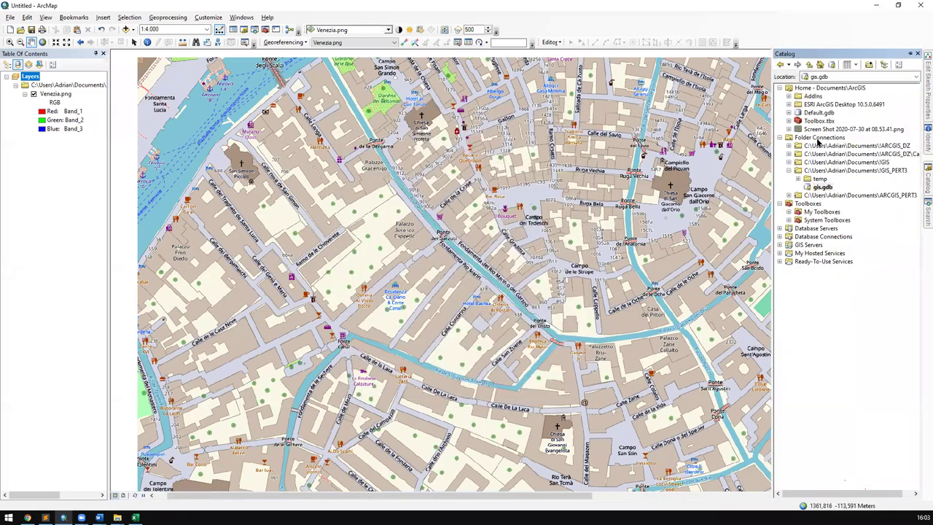
{"action": "right_click", "coordinate": [820, 186]}
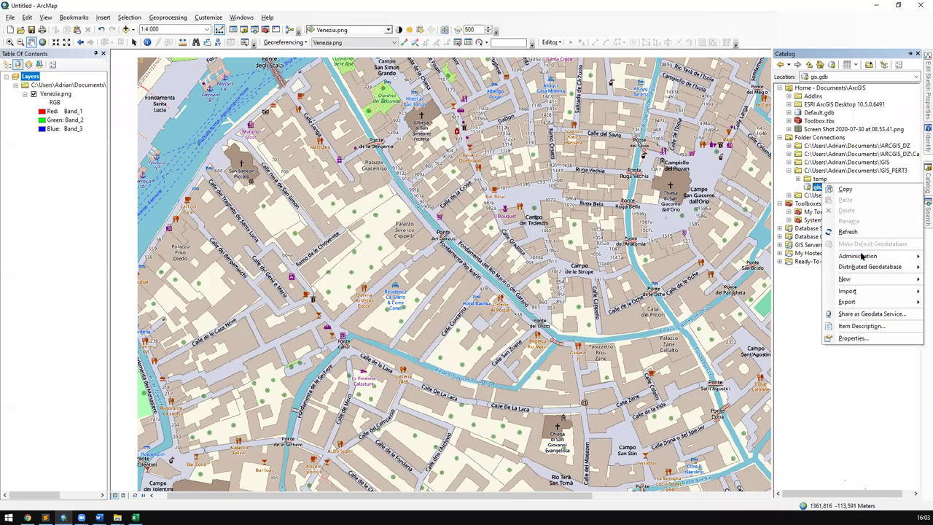
{"action": "left_click", "coordinate": [821, 156]}
{"action": "right_click", "coordinate": [821, 187]}
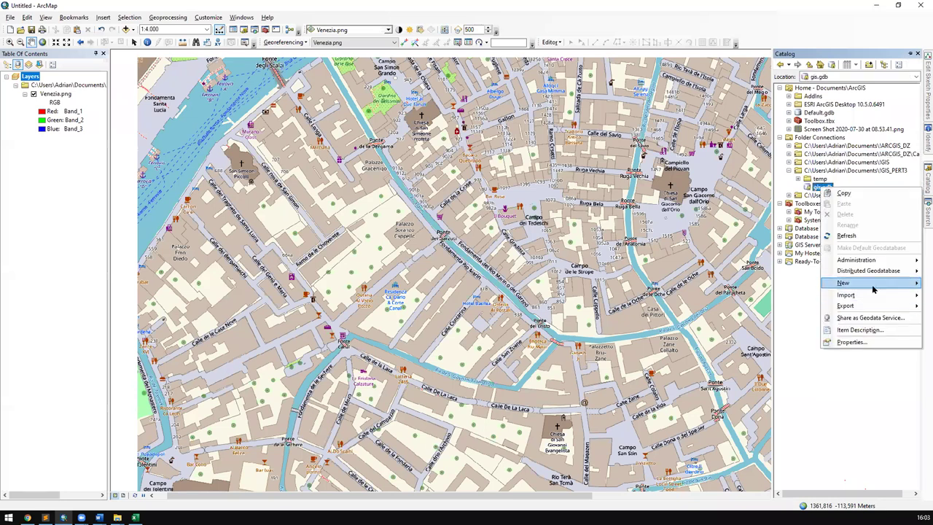
{"action": "mouse_move", "coordinate": [873, 286]}
{"action": "left_click", "coordinate": [798, 295]}
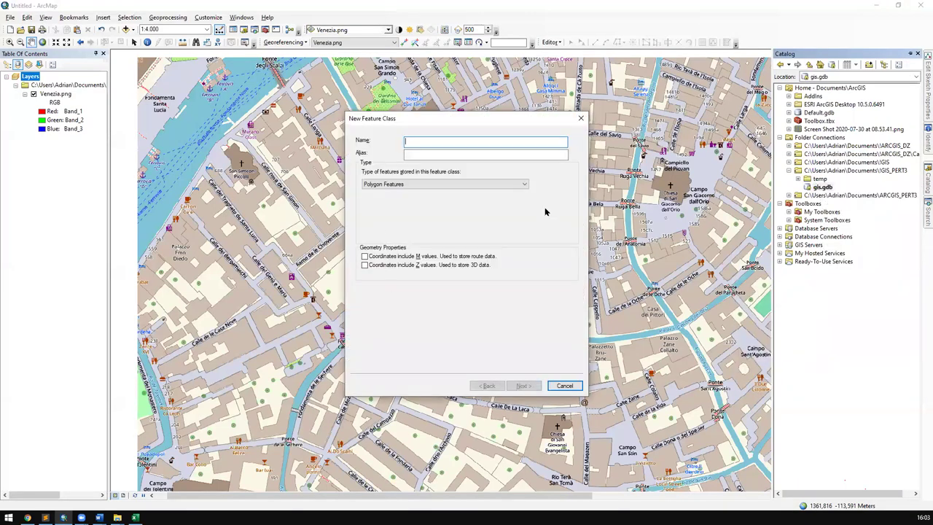
{"action": "type", "text": "field"}
{"action": "key", "text": "BackSpace"}
{"action": "key", "text": "BackSpace"}
{"action": "key", "text": "BackSpace"}
{"action": "key", "text": "BackSpace"}
{"action": "key", "text": "BackSpace"}
{"action": "type", "text": "Field"}
{"action": "key", "text": "Tab"}
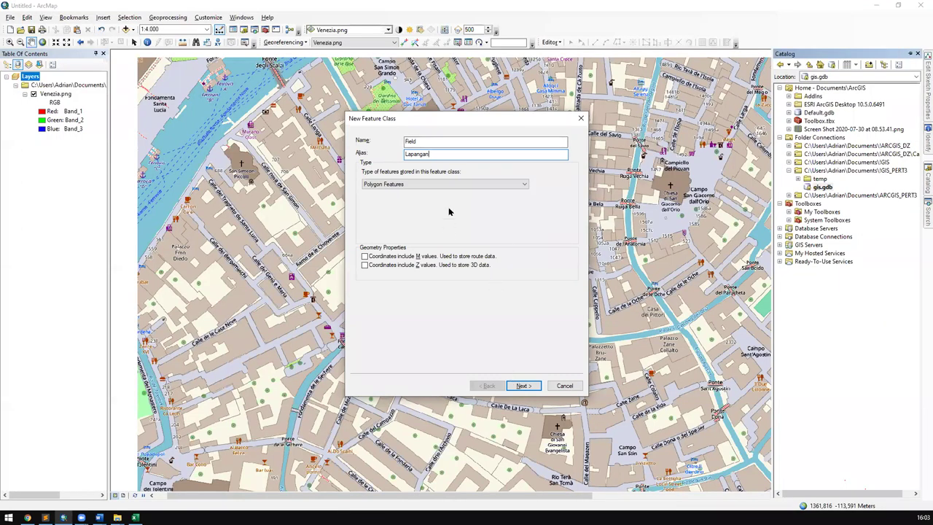
{"action": "left_click", "coordinate": [451, 183]}
{"action": "left_click", "coordinate": [383, 192]}
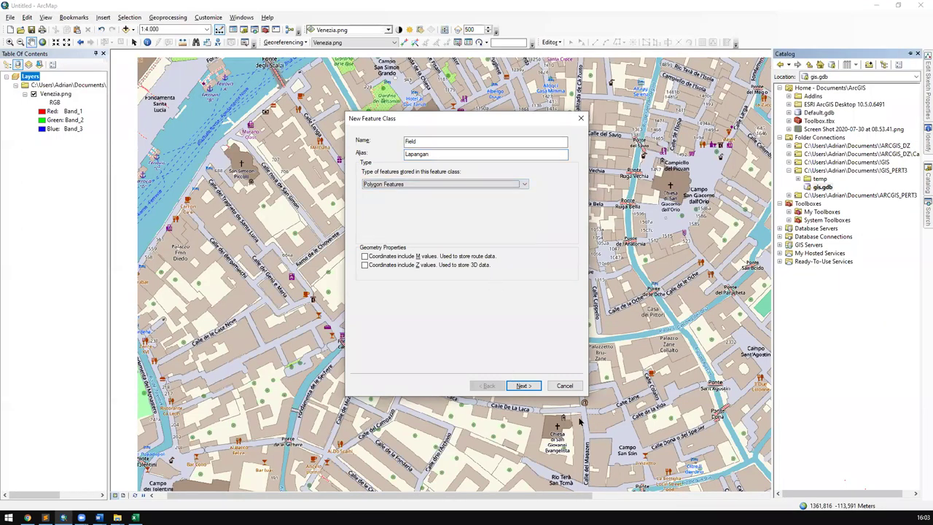
{"action": "left_click", "coordinate": [529, 385]}
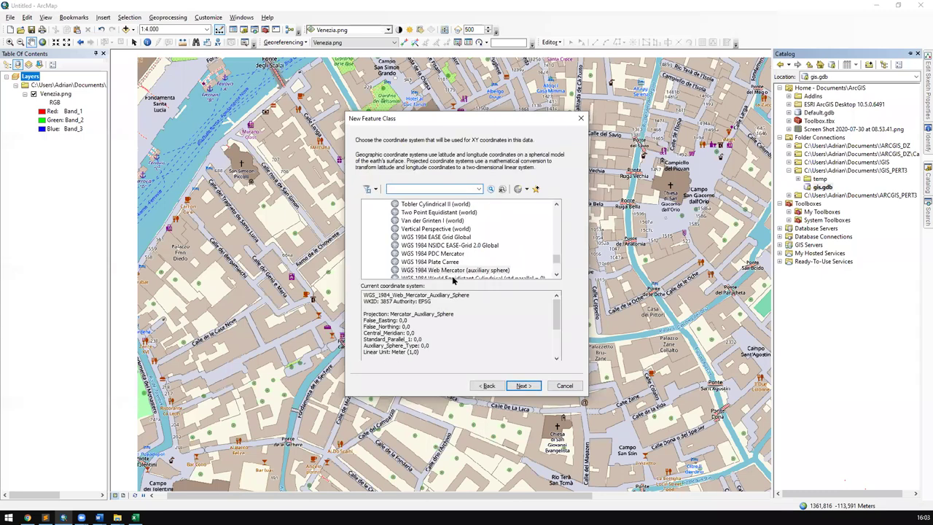
Step: Choose WGS 1984 Web Mercator (auxiliary sphere), accept the default tolerance and storage settings, and select the first empty field row
{"action": "left_click", "coordinate": [463, 270]}
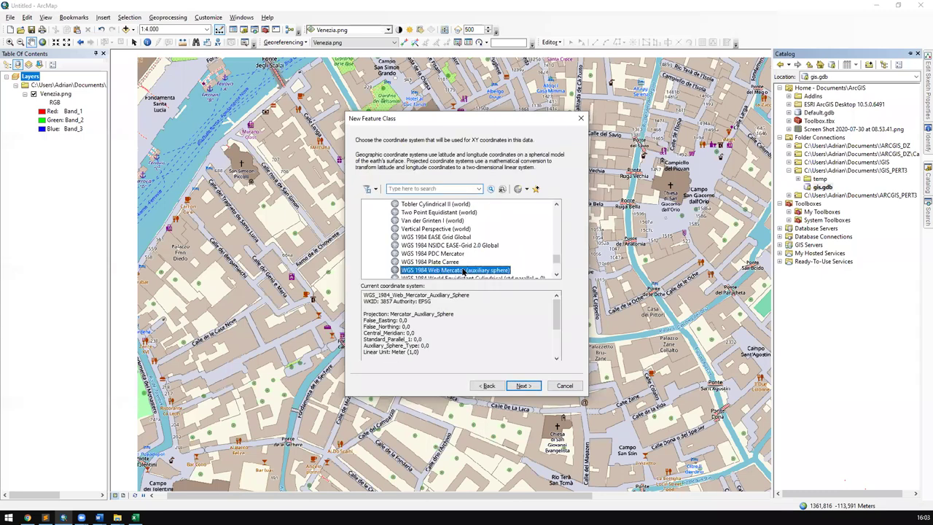
{"action": "left_click", "coordinate": [525, 385]}
{"action": "left_click", "coordinate": [527, 386]}
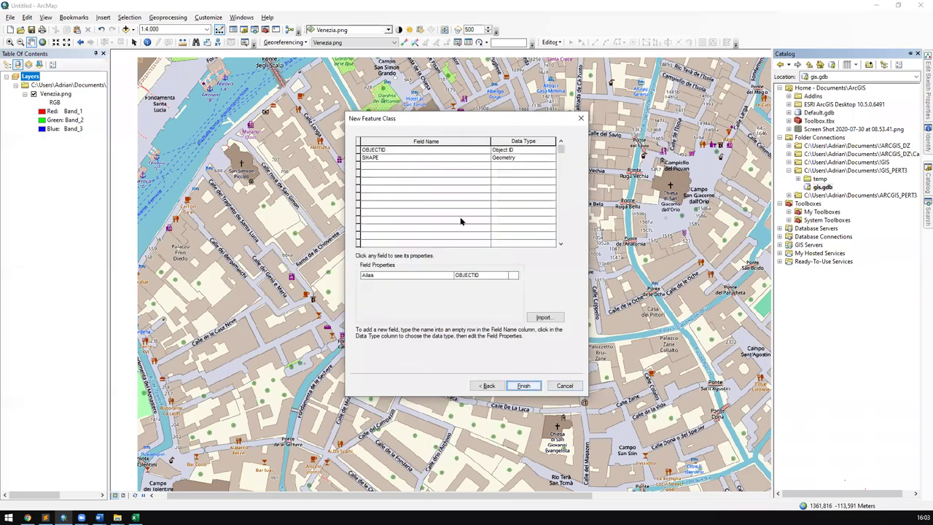
{"action": "left_click", "coordinate": [428, 167]}
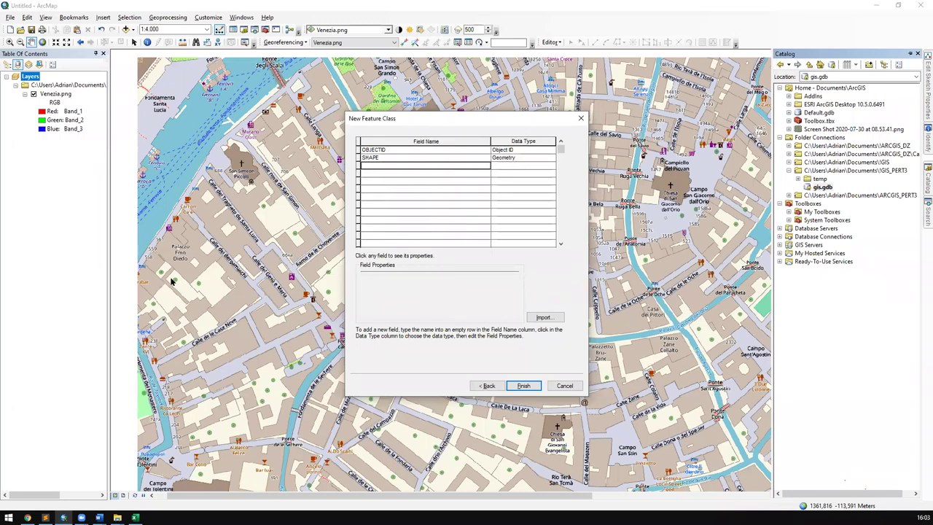
Step: Switch to the Case document in Word, move its window clear of the field definitions and check the required field names and data types
{"action": "mouse_move", "coordinate": [99, 518]}
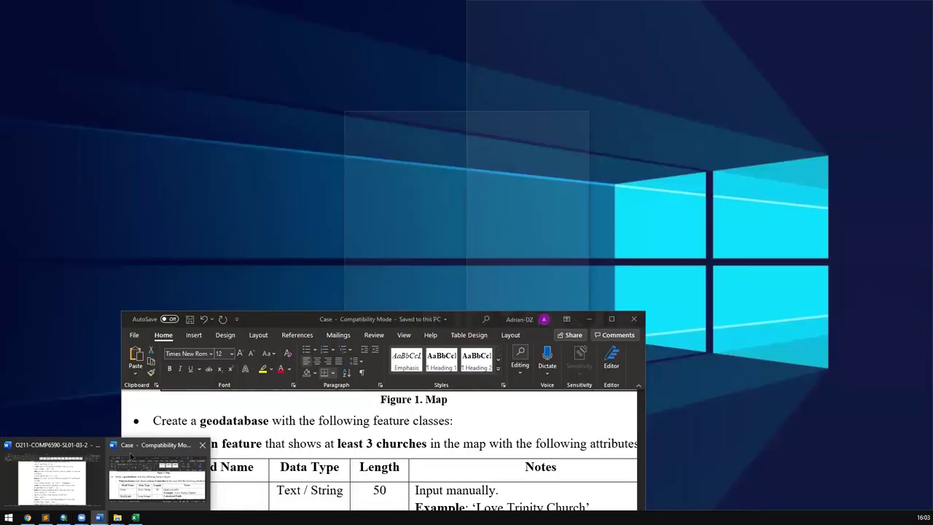
{"action": "left_click", "coordinate": [131, 455]}
{"action": "left_click_drag", "start_coordinate": [450, 319], "coordinate": [698, 249]}
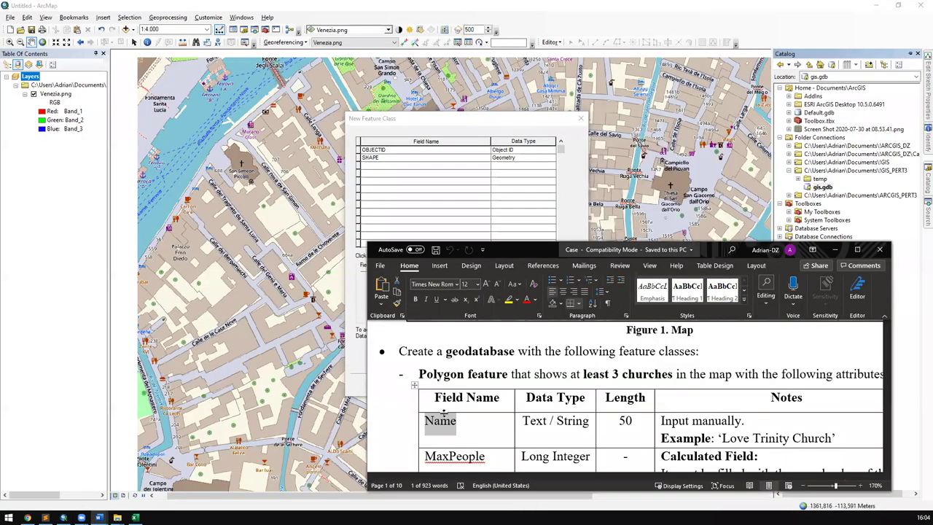
{"action": "scroll", "coordinate": [444, 412], "scroll_direction": "down", "scroll_amount": 1}
{"action": "triple_click", "coordinate": [510, 357]}
{"action": "left_click_drag", "start_coordinate": [530, 358], "coordinate": [584, 357]}
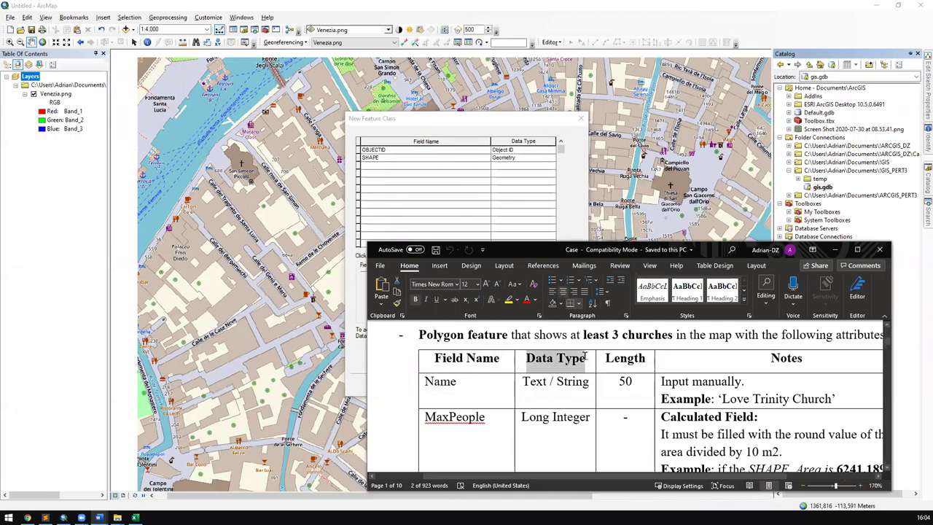
{"action": "left_click_drag", "start_coordinate": [523, 381], "coordinate": [586, 383]}
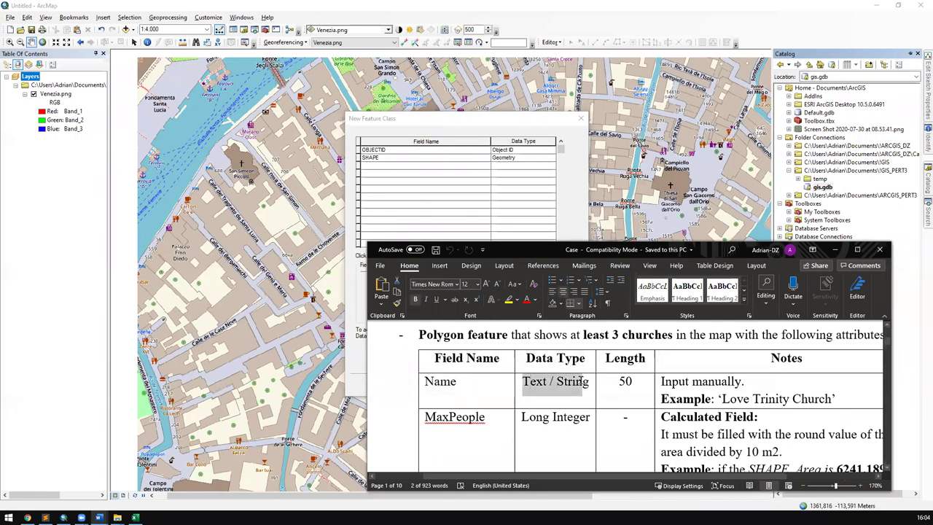
{"action": "scroll", "coordinate": [582, 384], "scroll_direction": "down", "scroll_amount": 3}
{"action": "scroll", "coordinate": [581, 384], "scroll_direction": "up", "scroll_amount": 2}
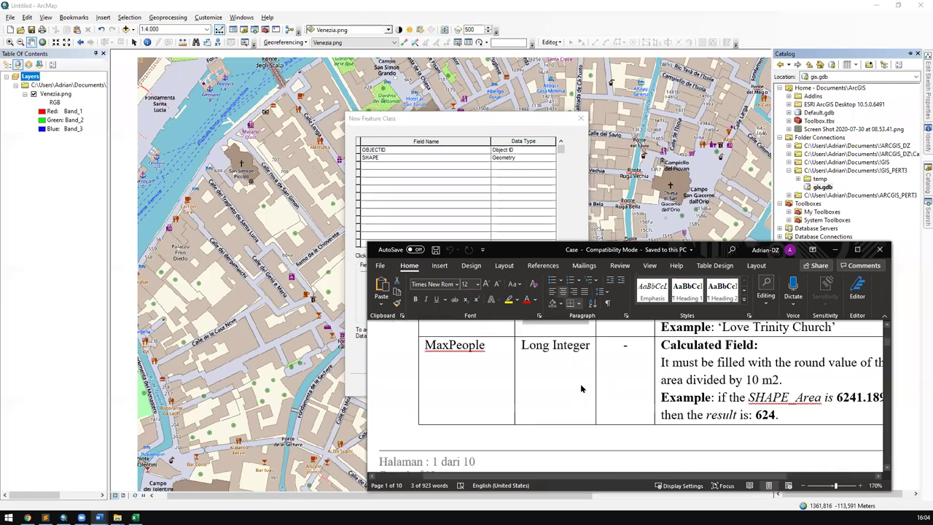
{"action": "scroll", "coordinate": [565, 202], "scroll_direction": "up", "scroll_amount": 1}
Step: Add a field called Name with the Text data type to the new feature class
{"action": "left_click", "coordinate": [539, 169]}
{"action": "left_click", "coordinate": [454, 165]}
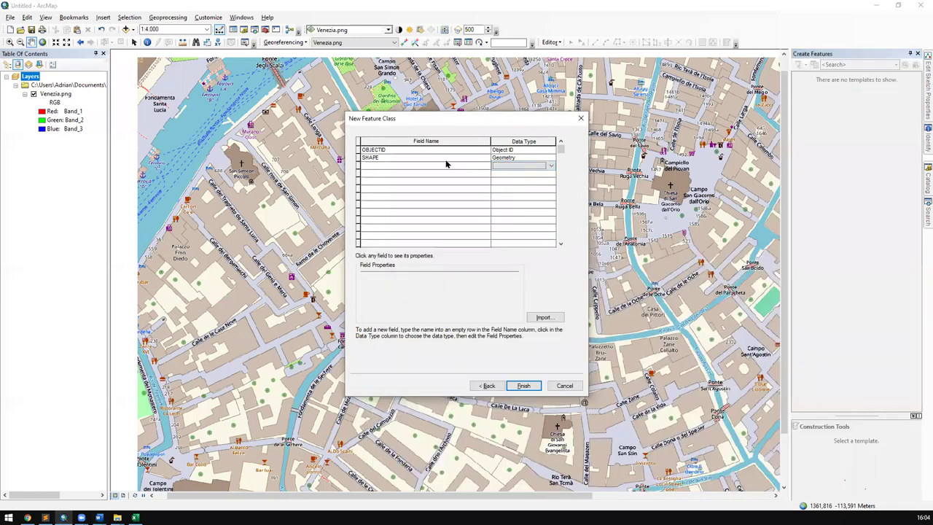
{"action": "left_click", "coordinate": [438, 166]}
{"action": "type", "text": "Name"}
{"action": "key", "text": "Tab"}
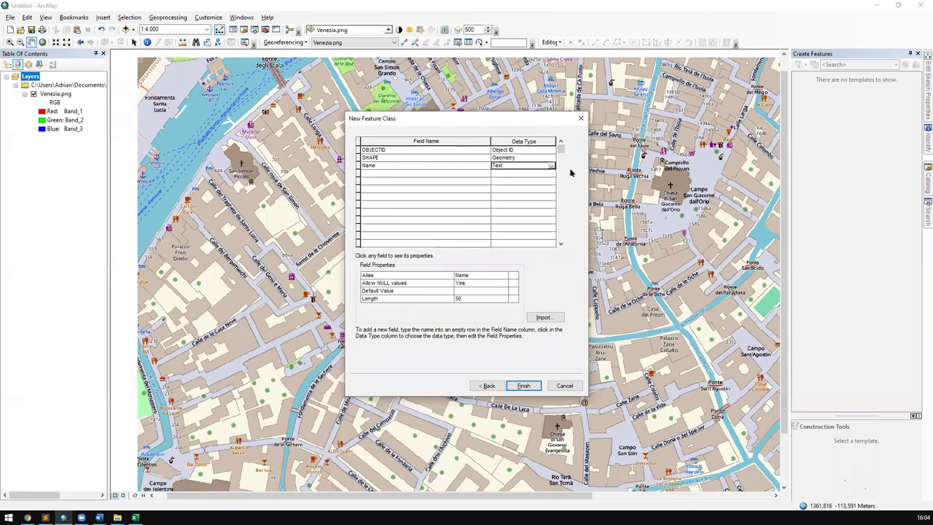
{"action": "left_click", "coordinate": [552, 167]}
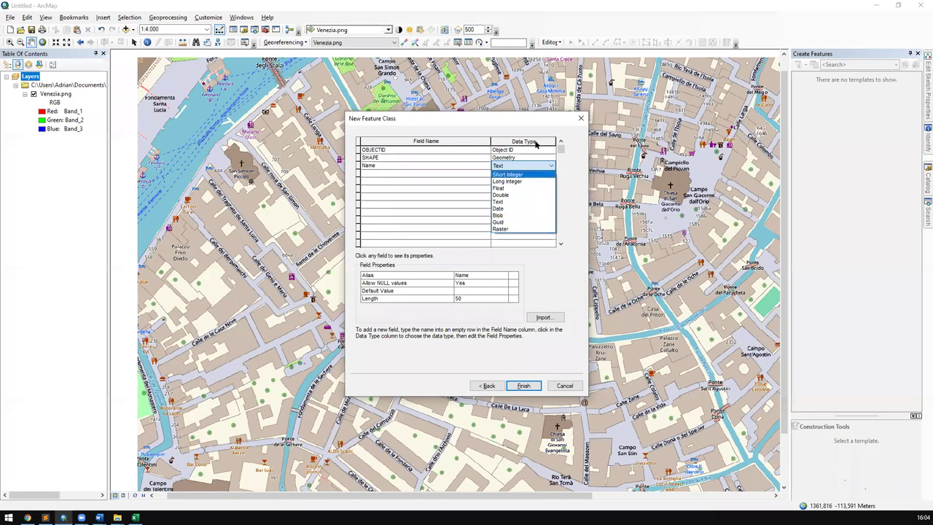
{"action": "left_click", "coordinate": [526, 202]}
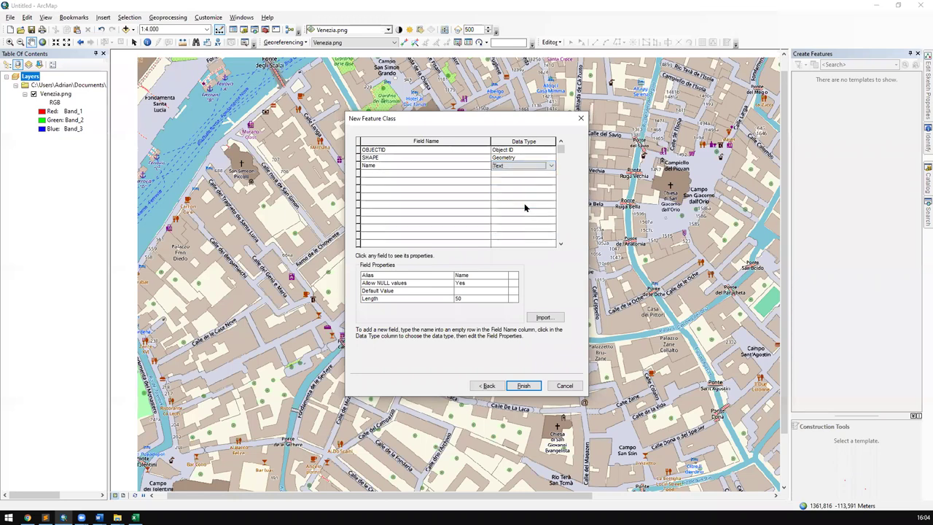
Step: Edit the Name field's length, trying 20 and replacing that entry
{"action": "left_click", "coordinate": [460, 299]}
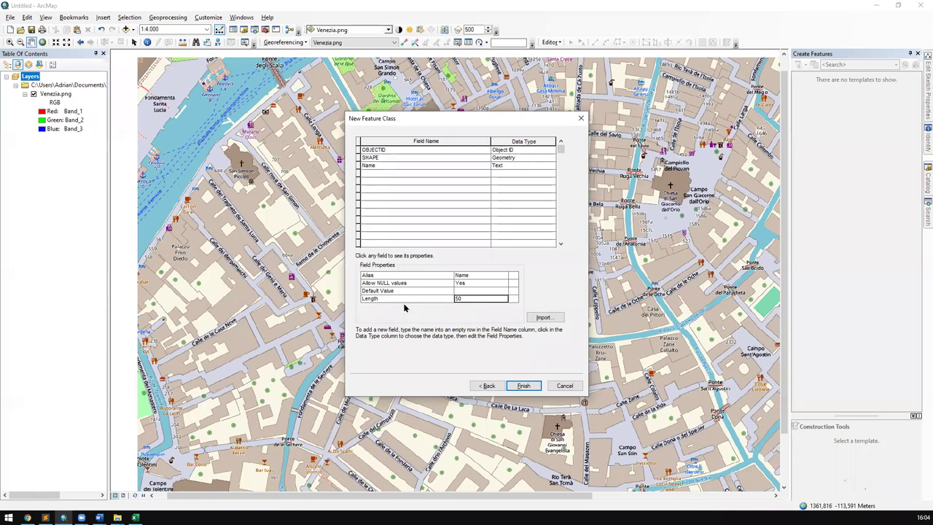
{"action": "left_click", "coordinate": [446, 300]}
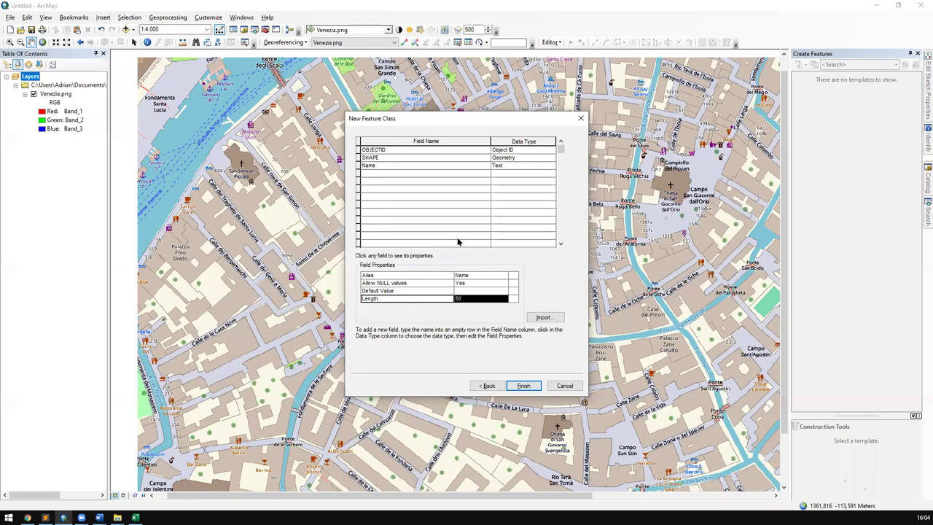
{"action": "left_click", "coordinate": [402, 291]}
{"action": "left_click", "coordinate": [404, 300]}
{"action": "left_click", "coordinate": [508, 300]}
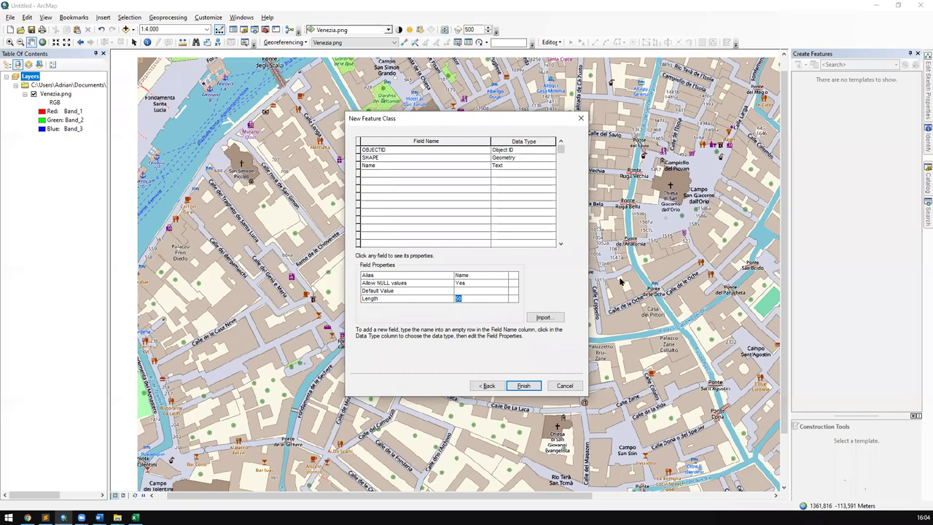
{"action": "type", "text": "20"}
{"action": "key", "text": "BackSpace"}
{"action": "key", "text": "BackSpace"}
{"action": "type", "text": "0"}
Step: Add a field called MaxPeople with the Long Integer data type below the Name field
{"action": "left_click", "coordinate": [403, 173]}
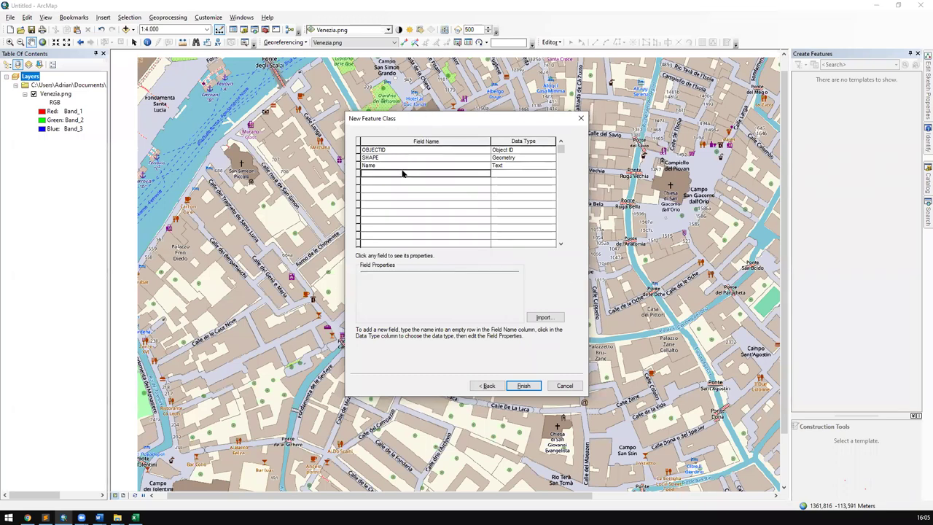
{"action": "type", "text": "MaxPeo"}
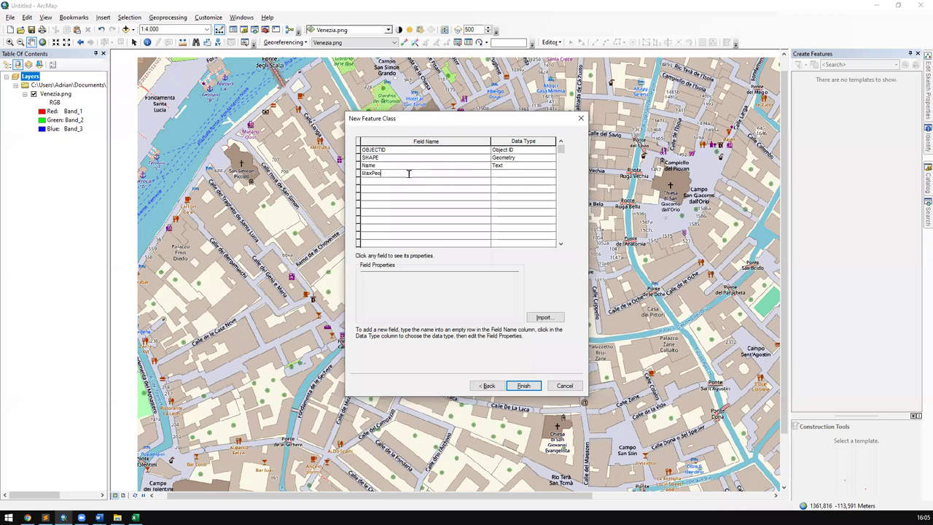
{"action": "type", "text": "ple"}
{"action": "key", "text": "Tab"}
{"action": "key", "text": "l"}
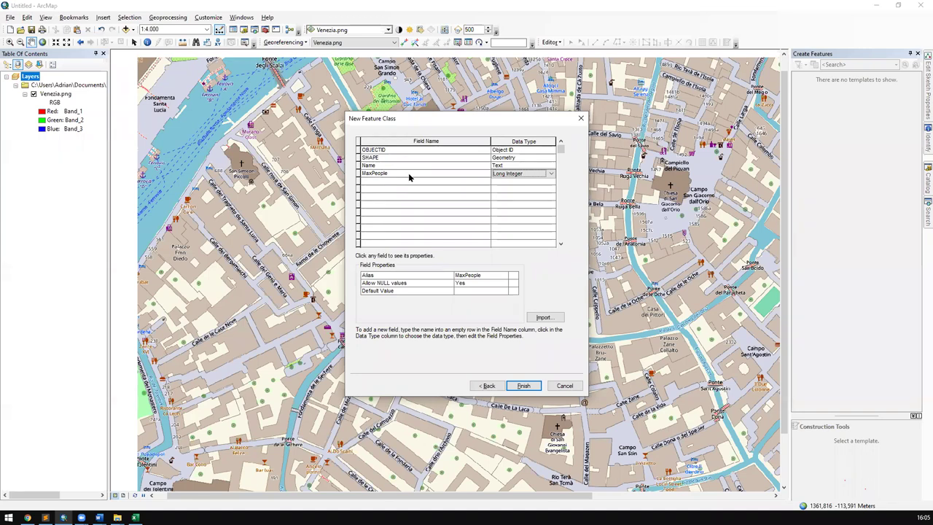
{"action": "left_click", "coordinate": [539, 174]}
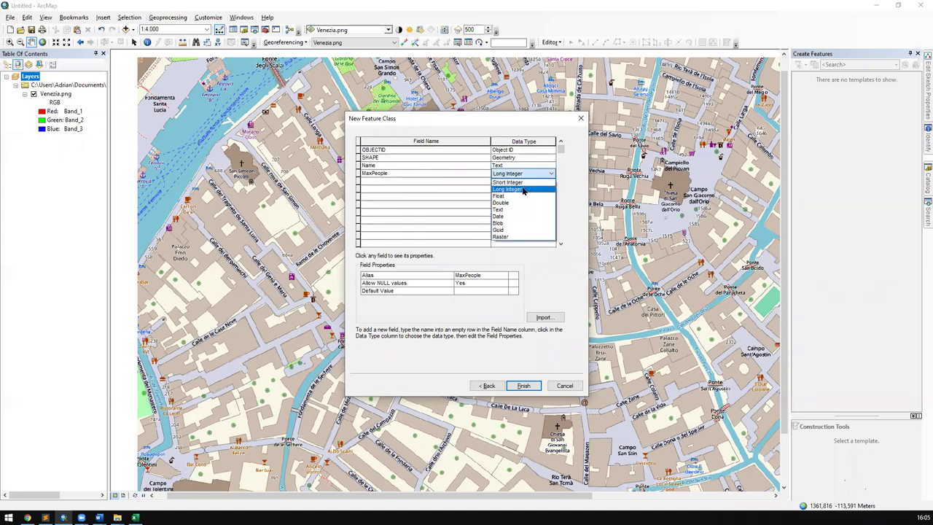
{"action": "left_click", "coordinate": [522, 189]}
Step: Add a field called Type with the Text data type below the MaxPeople field
{"action": "left_click", "coordinate": [391, 182]}
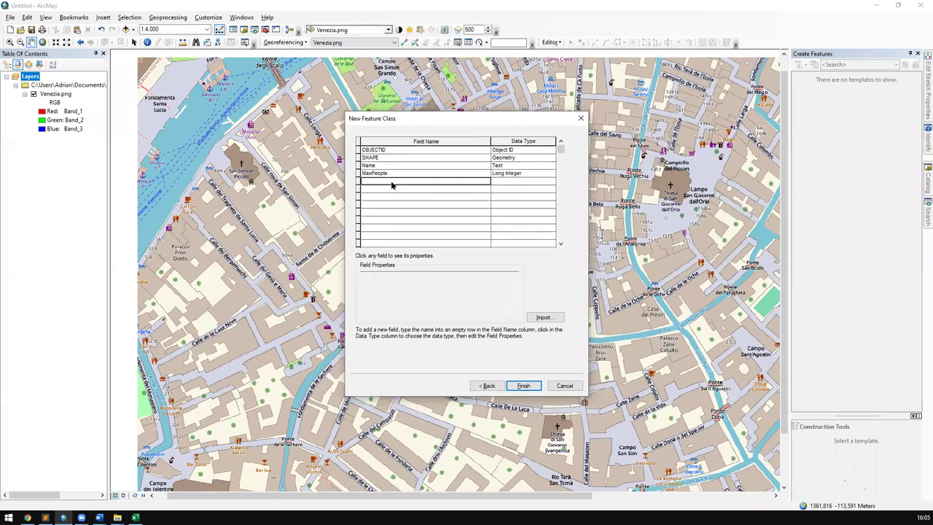
{"action": "type", "text": "Type"}
{"action": "key", "text": "Tab"}
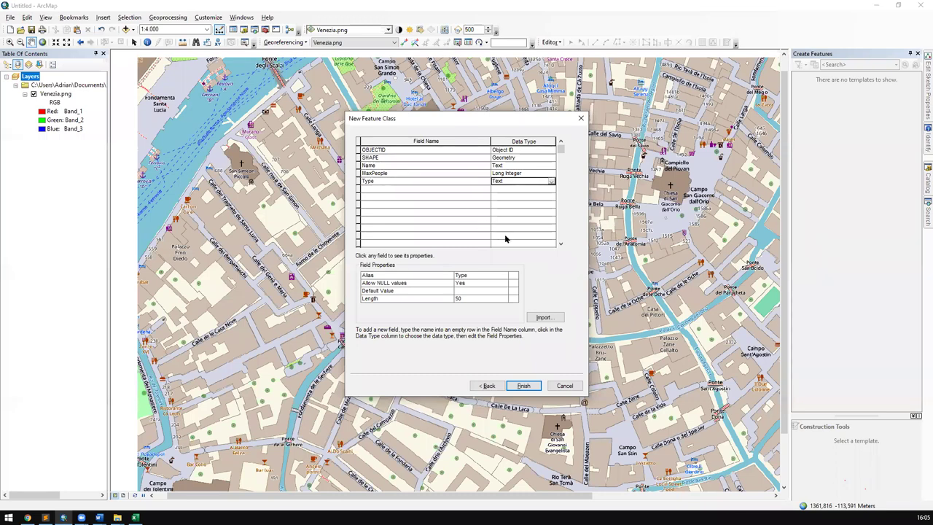
Step: Check the Type field's required data type and length in the Case document in Word, and return to the field table in ArcMap
{"action": "mouse_move", "coordinate": [99, 517]}
{"action": "left_click", "coordinate": [128, 492]}
{"action": "scroll", "coordinate": [521, 406], "scroll_direction": "down", "scroll_amount": 10}
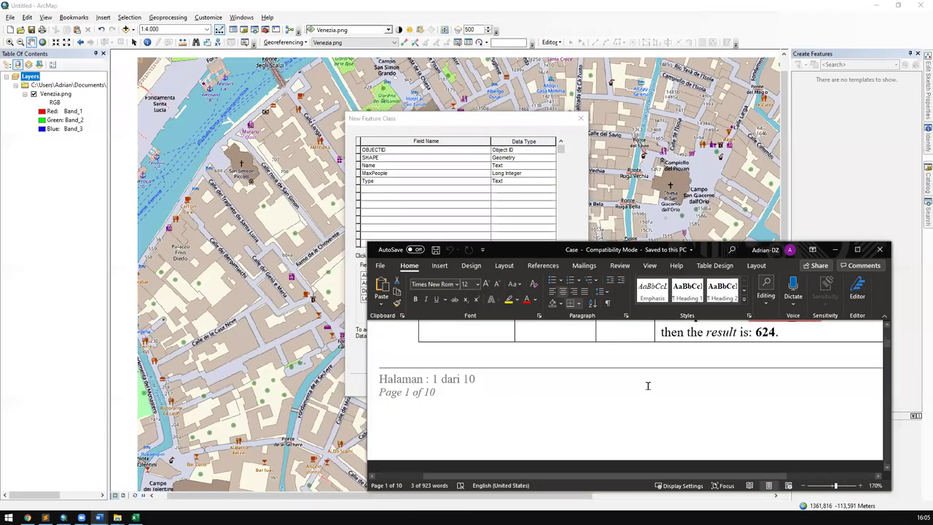
{"action": "scroll", "coordinate": [647, 385], "scroll_direction": "down", "scroll_amount": 3}
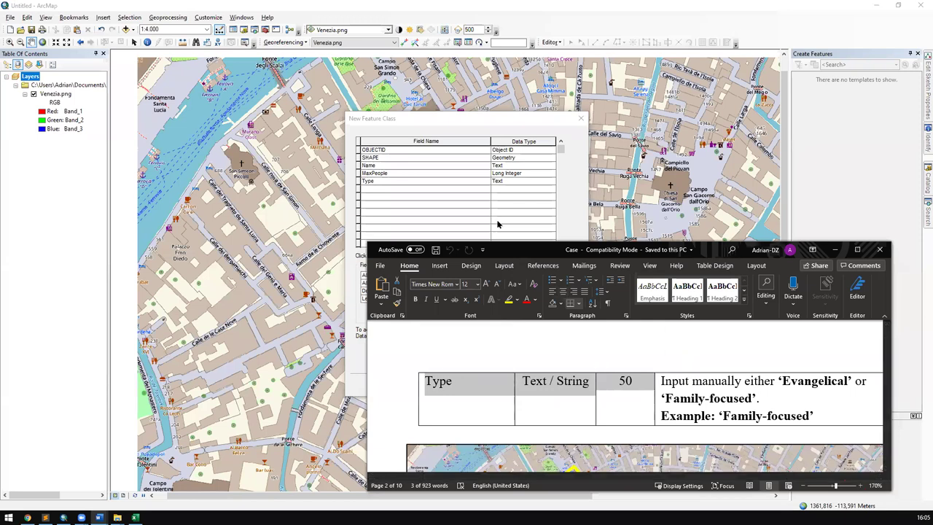
{"action": "left_click", "coordinate": [527, 204]}
{"action": "left_click", "coordinate": [531, 182]}
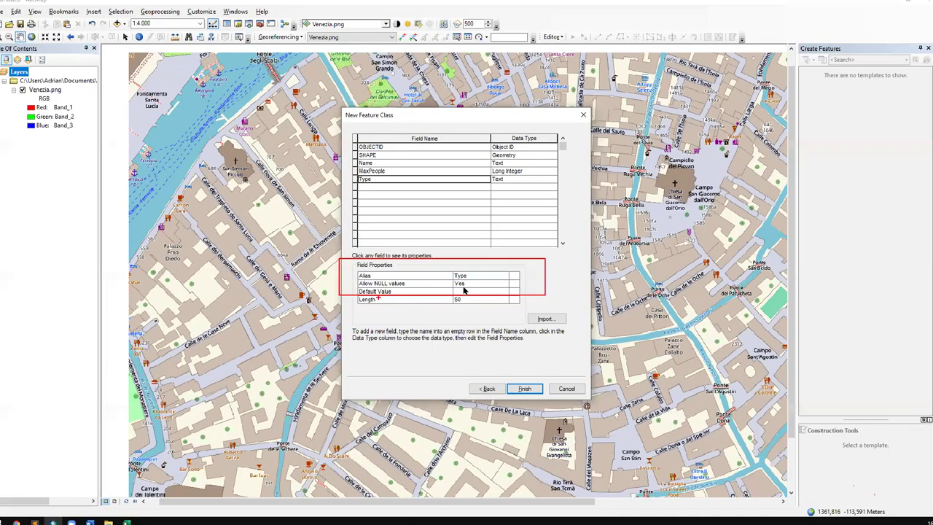
Step: Examine the Allow NULL values and Default Value properties of the Type field and the options for allowing NULLs
{"action": "left_click", "coordinate": [432, 287]}
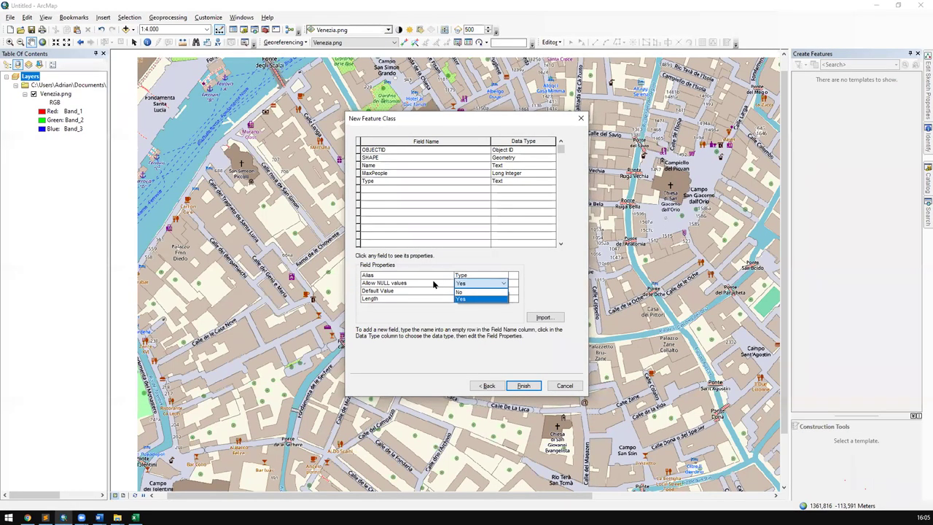
{"action": "left_click", "coordinate": [453, 262]}
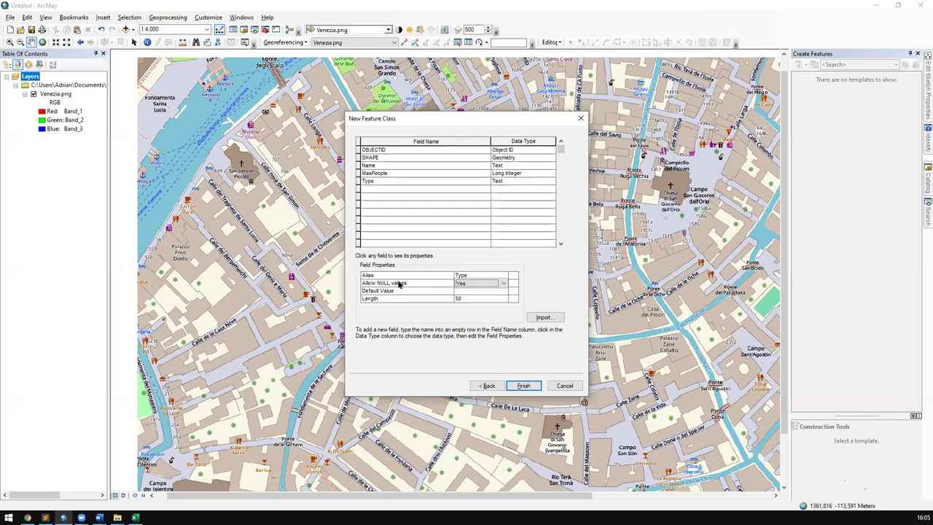
{"action": "left_click", "coordinate": [422, 181]}
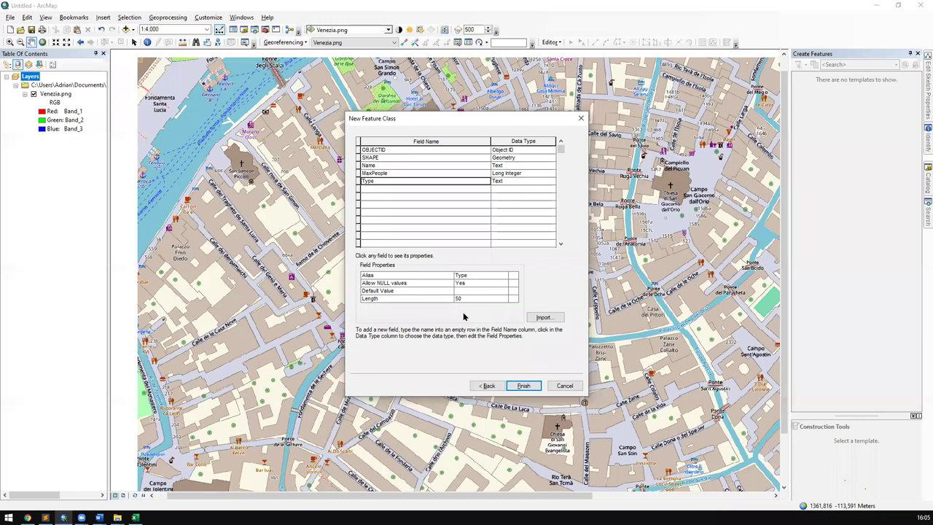
{"action": "left_click", "coordinate": [391, 290]}
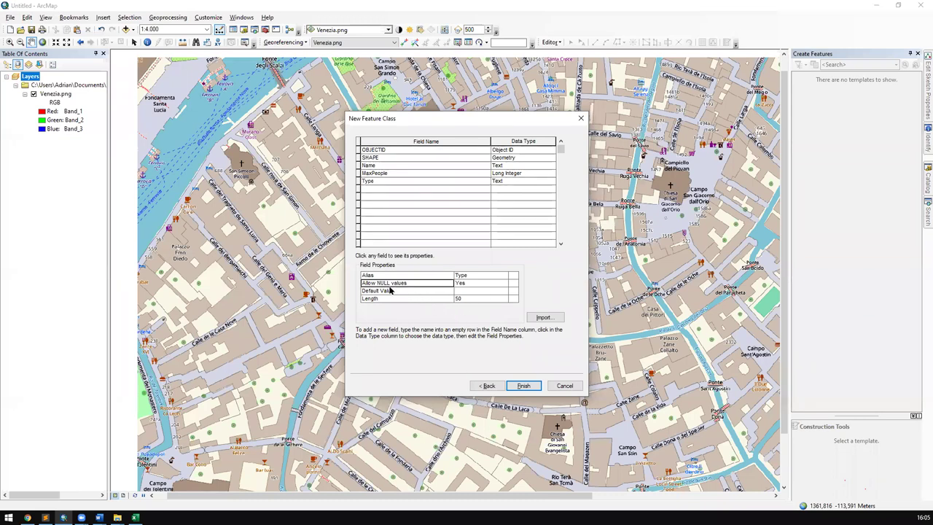
{"action": "left_click", "coordinate": [459, 181]}
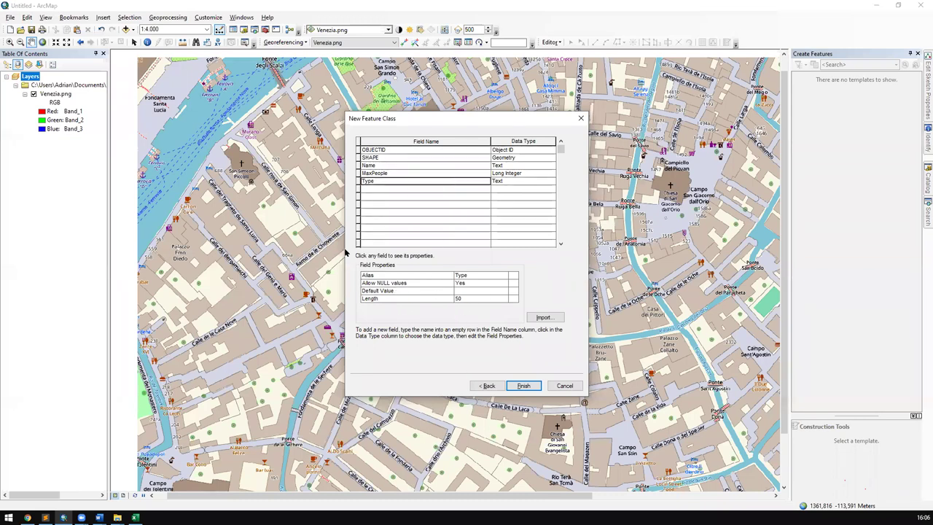
{"action": "left_click", "coordinate": [485, 291]}
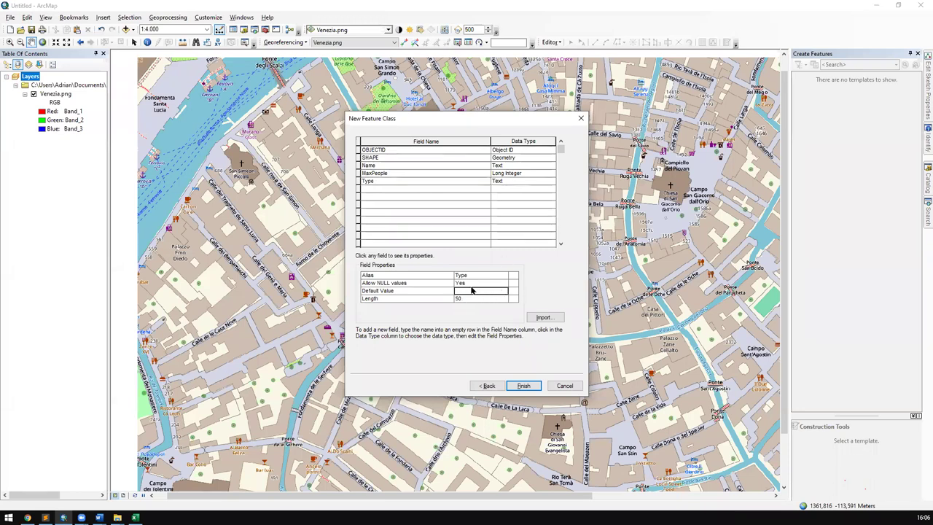
{"action": "left_click", "coordinate": [474, 283]}
{"action": "left_click", "coordinate": [569, 291]}
{"action": "left_click", "coordinate": [483, 284]}
{"action": "left_click", "coordinate": [534, 281]}
{"action": "left_click", "coordinate": [400, 184]}
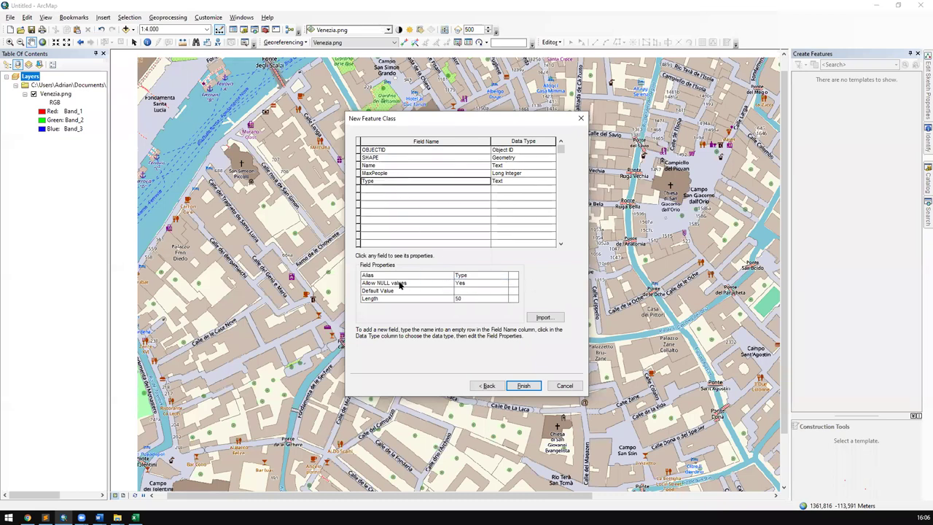
Step: Set Allow NULL values to No for the Type field
{"action": "left_click", "coordinate": [497, 285]}
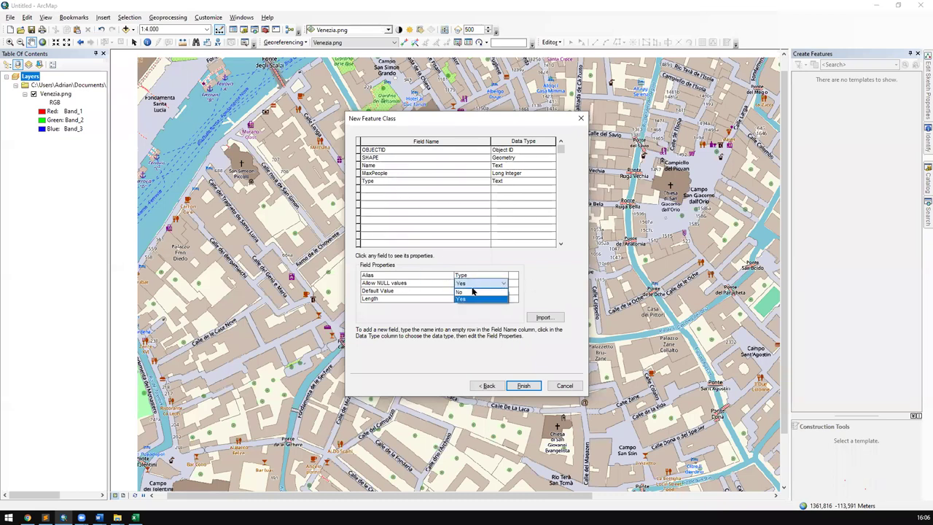
{"action": "left_click", "coordinate": [463, 291]}
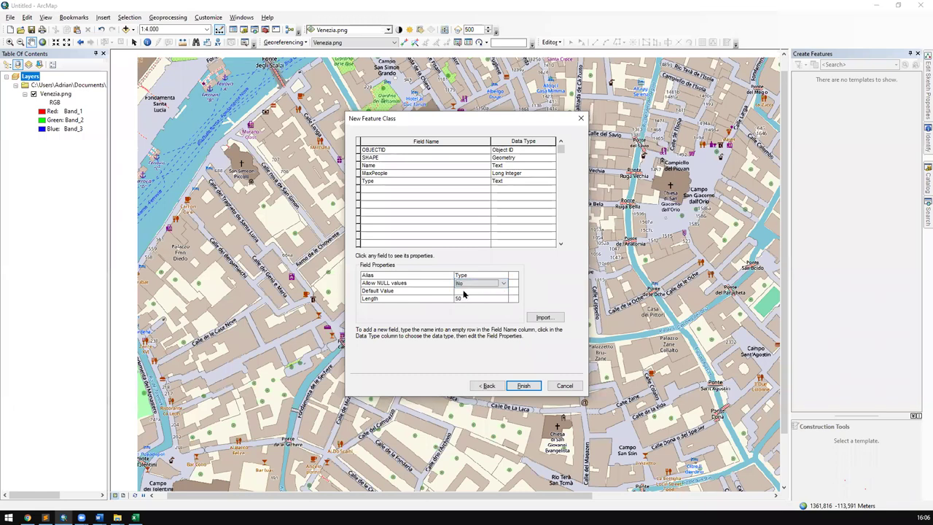
{"action": "left_click", "coordinate": [463, 293]}
{"action": "left_click_drag", "start_coordinate": [391, 283], "coordinate": [472, 279]}
{"action": "left_click", "coordinate": [475, 284]}
{"action": "left_click", "coordinate": [476, 290]}
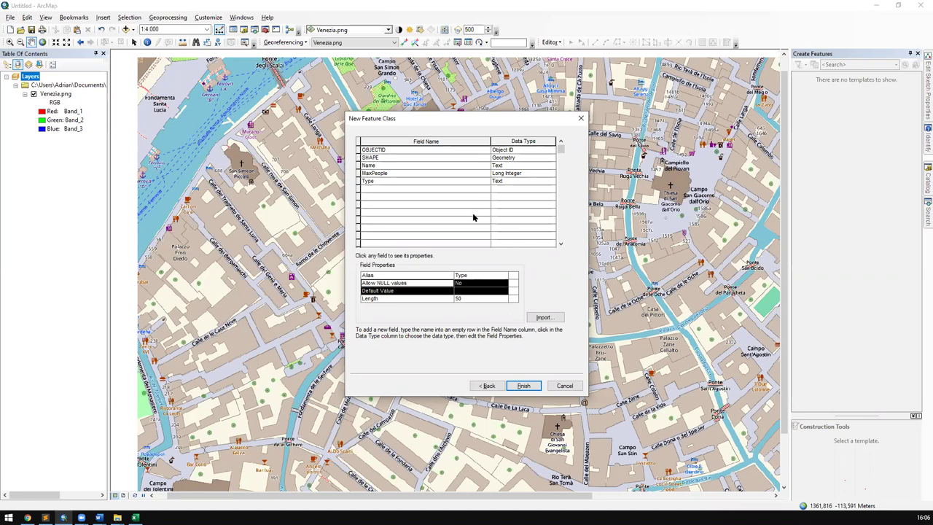
Step: Review the Type field's length and the MaxPeople field's properties, and finish creating the feature class
{"action": "left_click", "coordinate": [438, 300]}
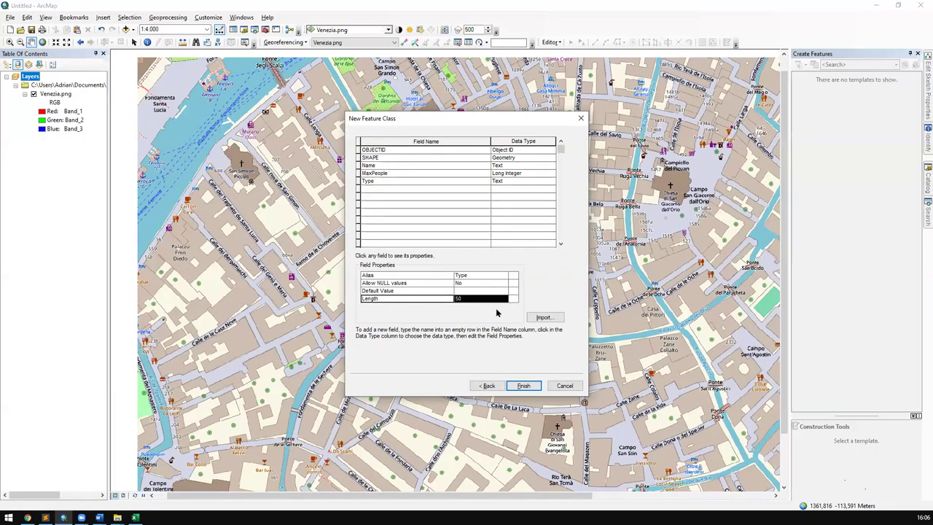
{"action": "left_click", "coordinate": [435, 176]}
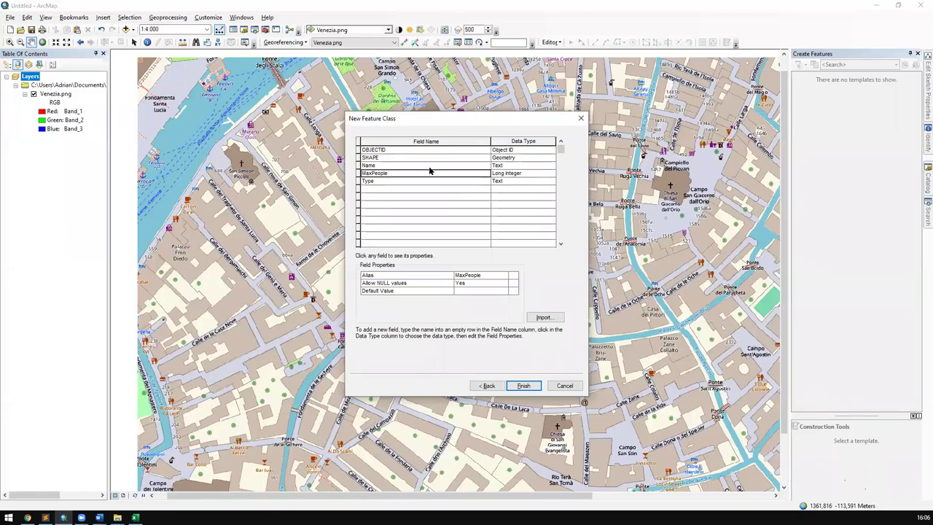
{"action": "left_click", "coordinate": [524, 385]}
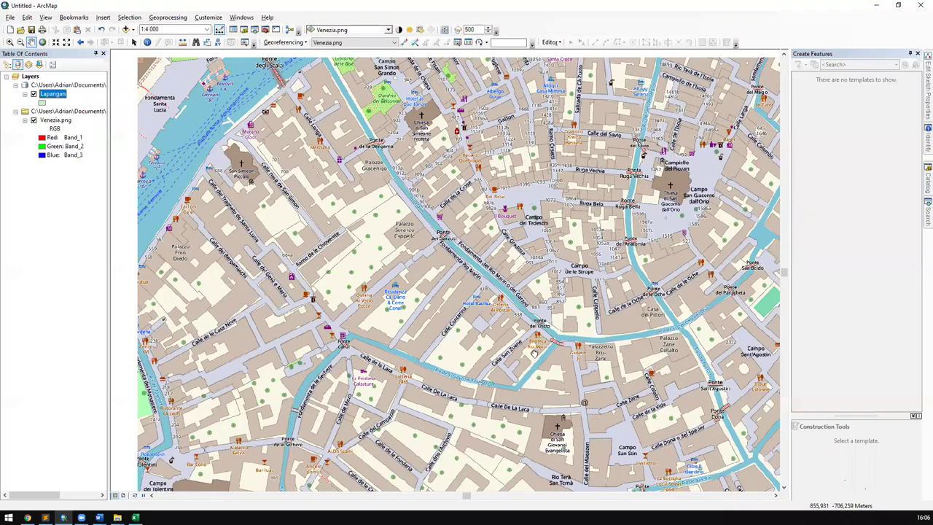
{"action": "left_click_drag", "start_coordinate": [534, 353], "coordinate": [535, 325]}
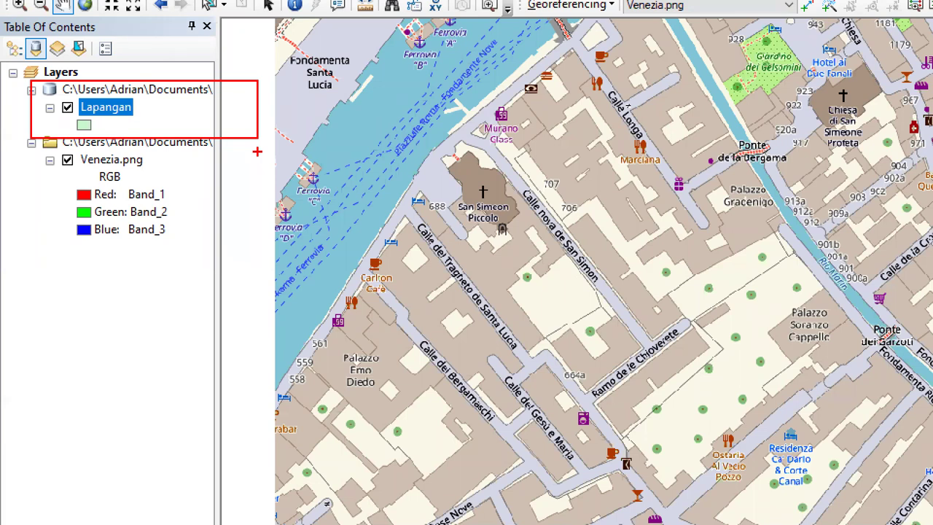
{"action": "type", "text": "t"}
{"action": "type", "text": "alias"}
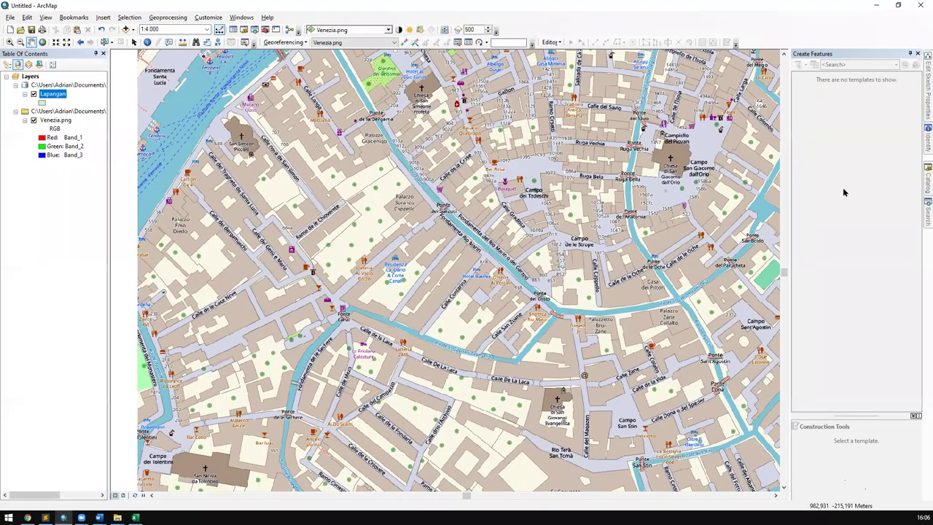
Step: Compare the Lapangan layer in the map with the Field feature class stored in gis.gdb, viewing the commands available for each
{"action": "left_click", "coordinate": [825, 188]}
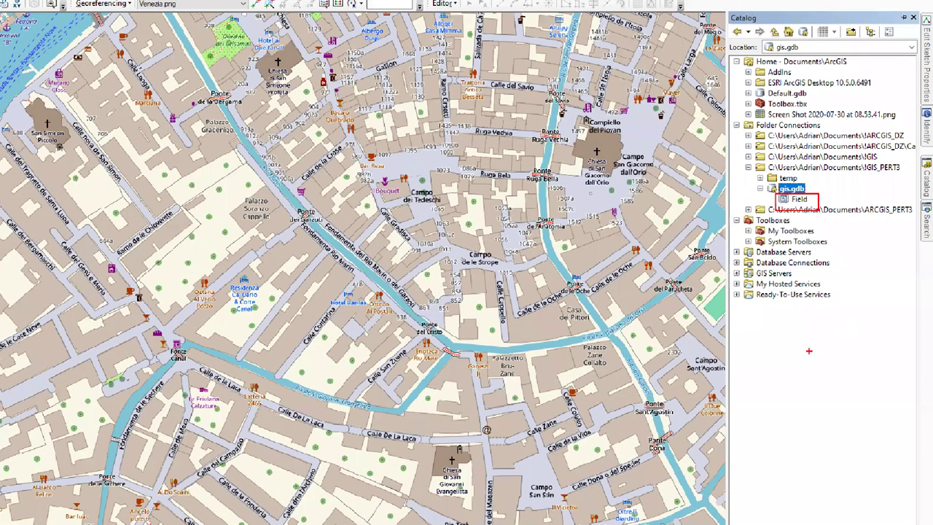
{"action": "key", "text": "Escape"}
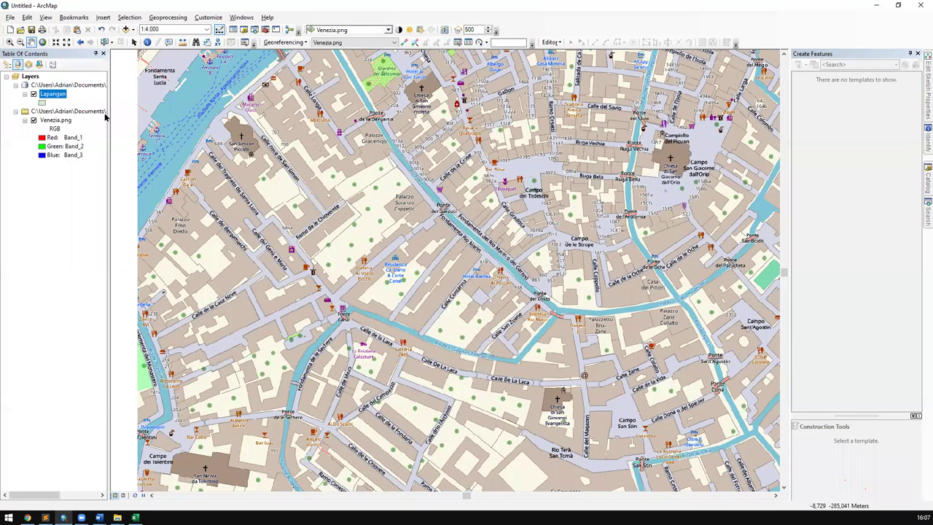
{"action": "right_click", "coordinate": [55, 95]}
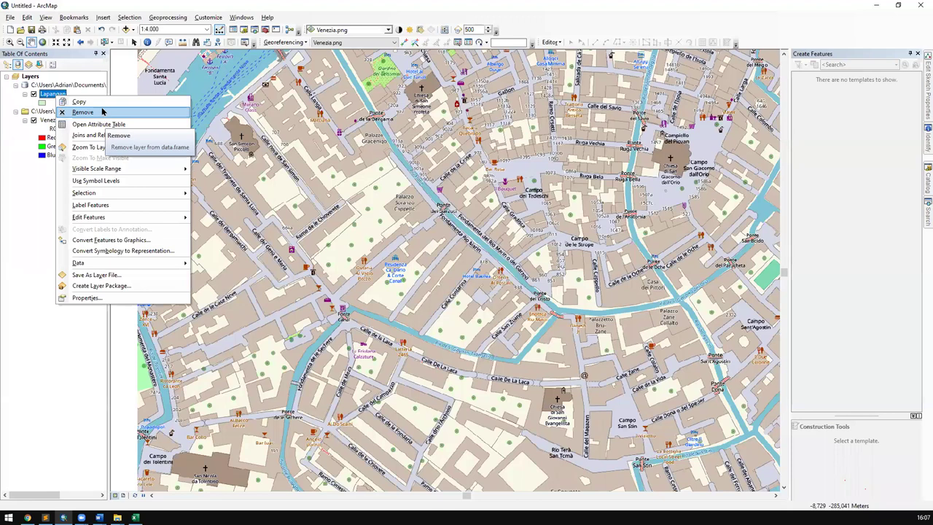
{"action": "left_click", "coordinate": [47, 209]}
{"action": "left_click", "coordinate": [927, 179]}
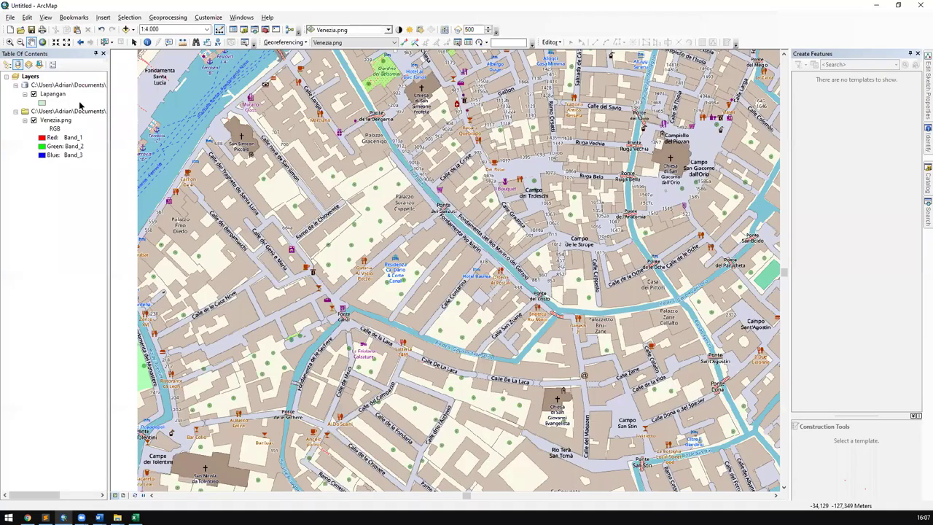
{"action": "right_click", "coordinate": [62, 93]}
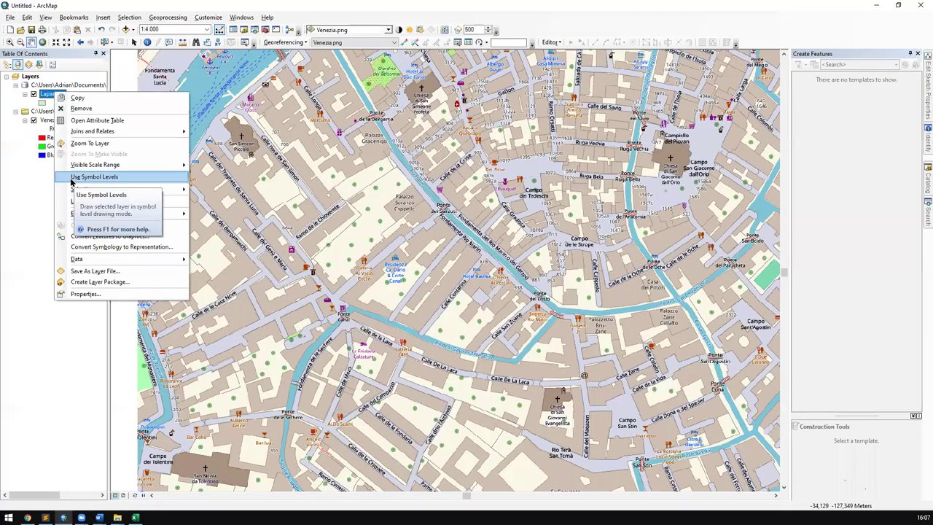
{"action": "left_click", "coordinate": [37, 177]}
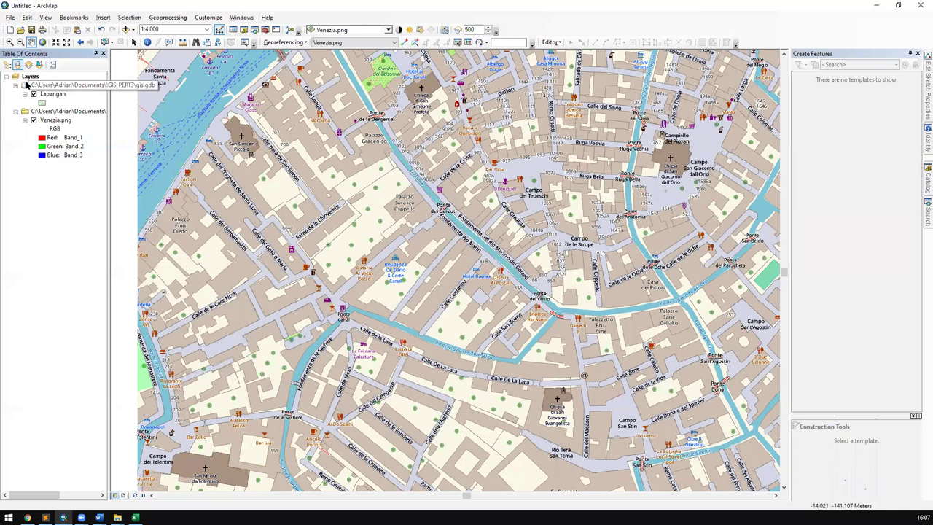
{"action": "left_click", "coordinate": [927, 175]}
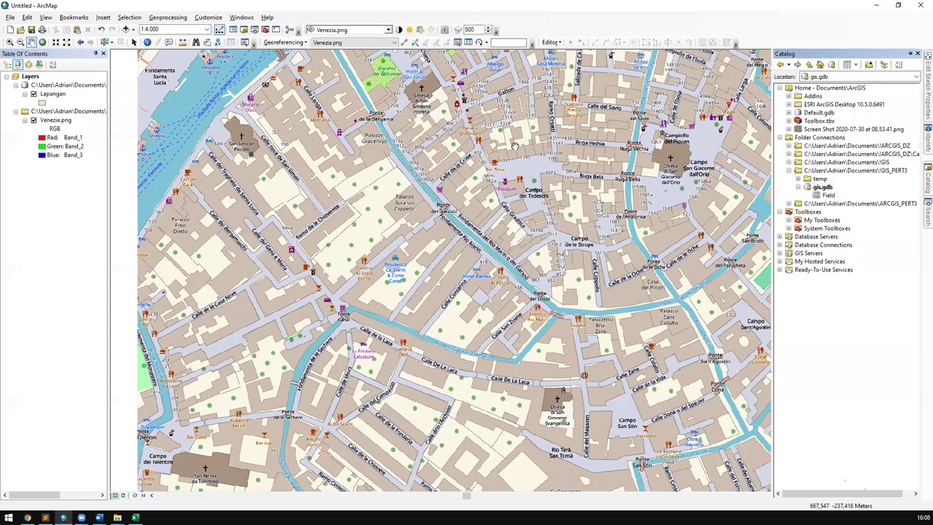
{"action": "left_click", "coordinate": [821, 187]}
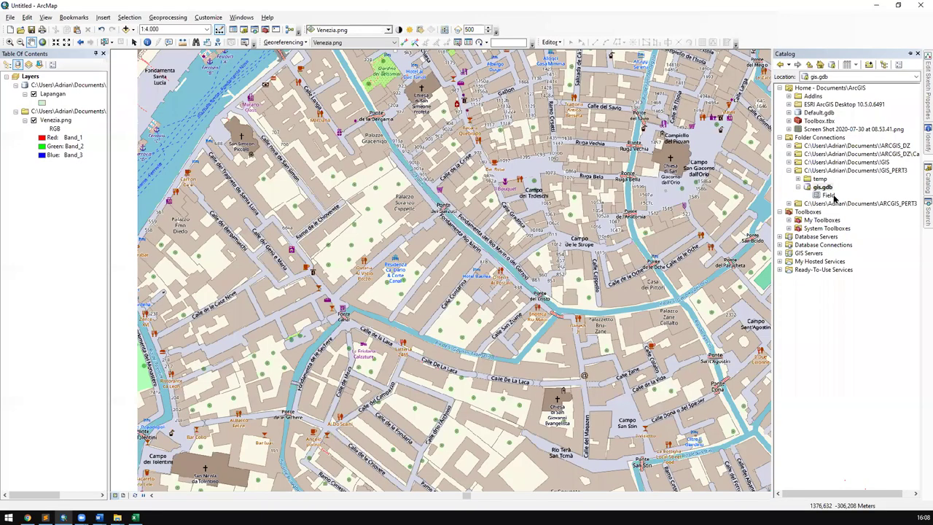
{"action": "right_click", "coordinate": [827, 195]}
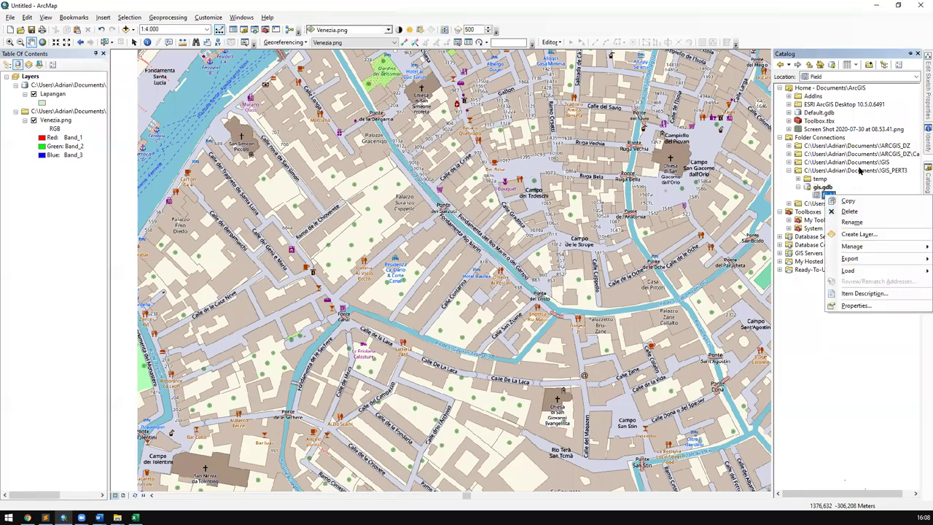
{"action": "left_click", "coordinate": [827, 195]}
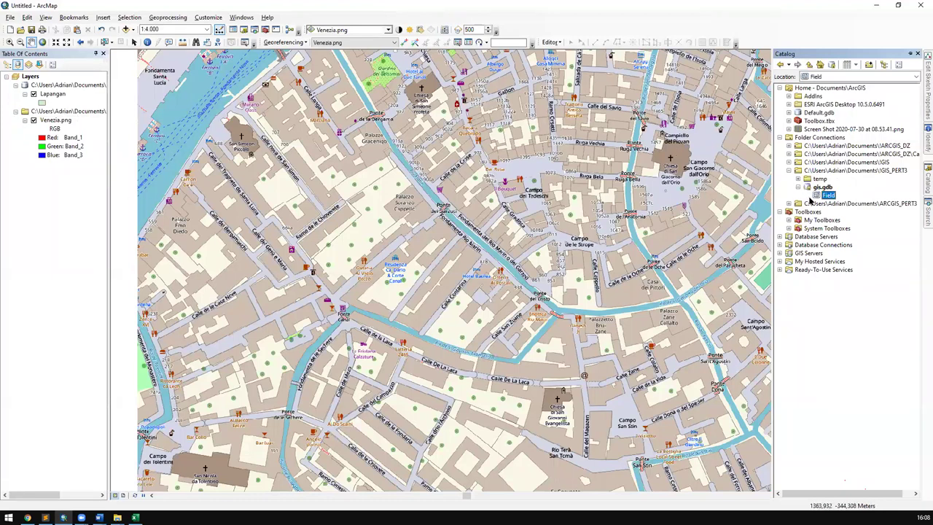
{"action": "left_click", "coordinate": [59, 94]}
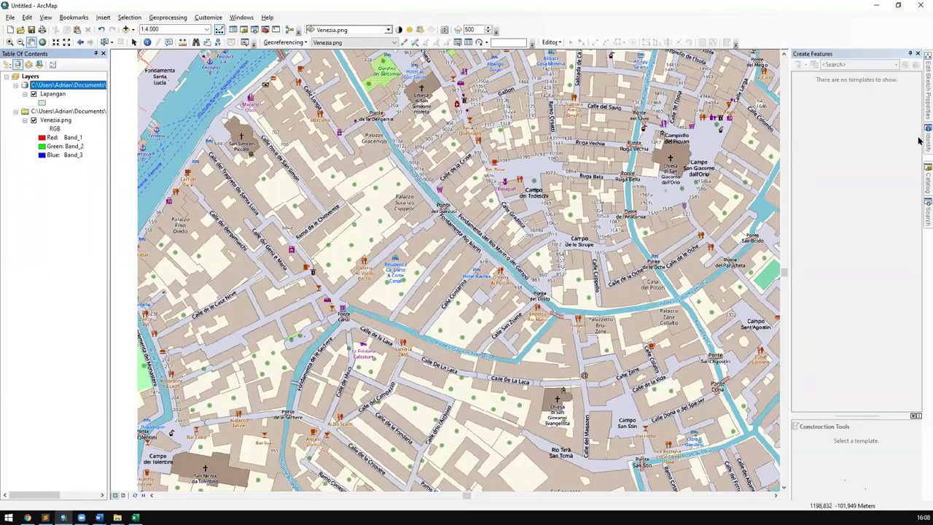
Step: Remove the Lapangan layer from the map and add the Field feature class from gis.gdb back to it
{"action": "left_click_drag", "start_coordinate": [469, 174], "coordinate": [380, 217]}
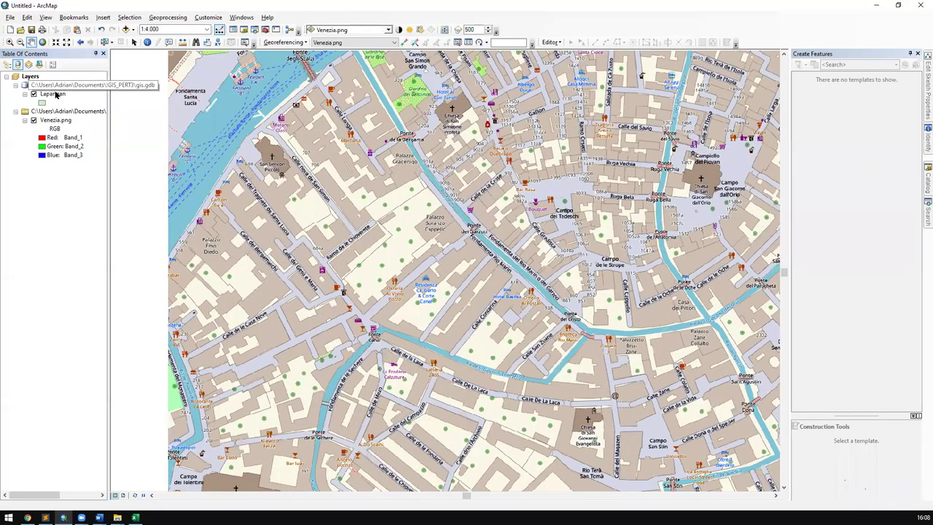
{"action": "right_click", "coordinate": [55, 93]}
{"action": "left_click", "coordinate": [101, 108]}
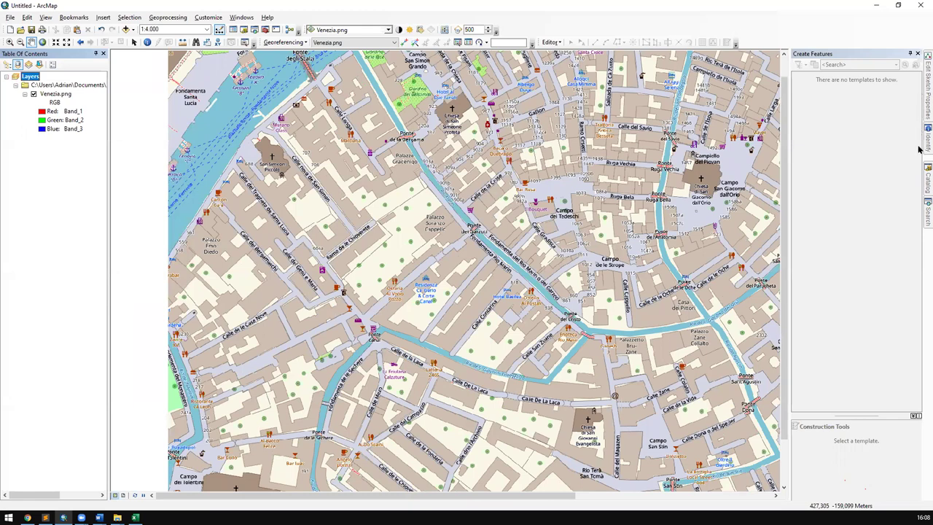
{"action": "left_click", "coordinate": [926, 175]}
{"action": "left_click", "coordinate": [829, 196]}
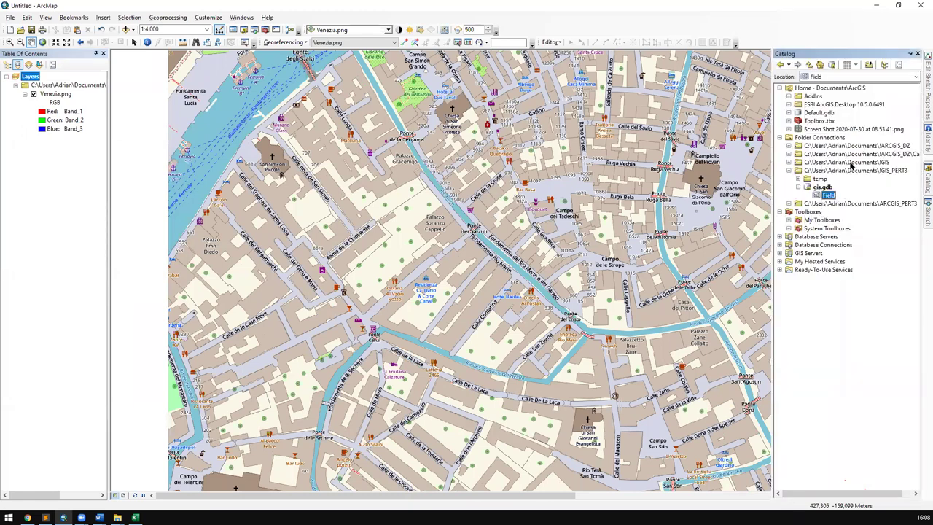
{"action": "left_click", "coordinate": [828, 195]}
{"action": "left_click_drag", "start_coordinate": [829, 195], "coordinate": [53, 68]}
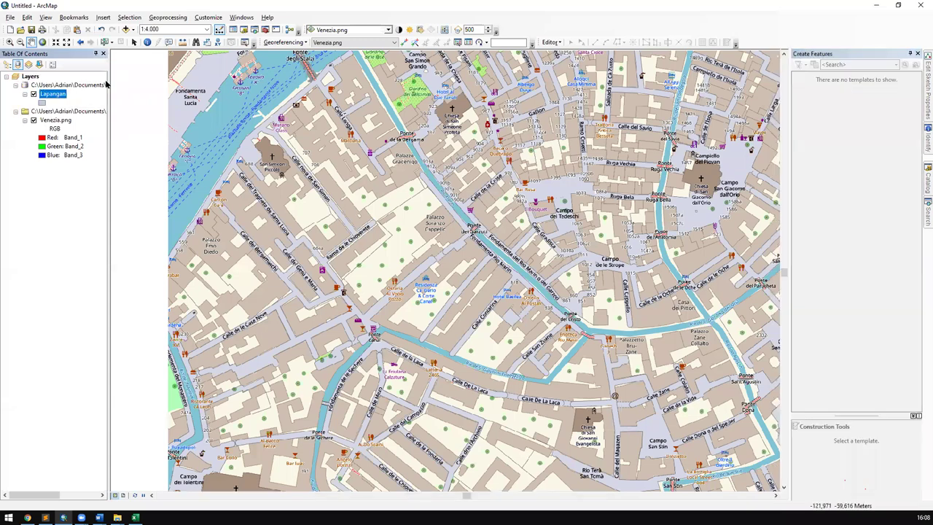
{"action": "left_click_drag", "start_coordinate": [618, 170], "coordinate": [468, 160]}
{"action": "left_click", "coordinate": [920, 179]}
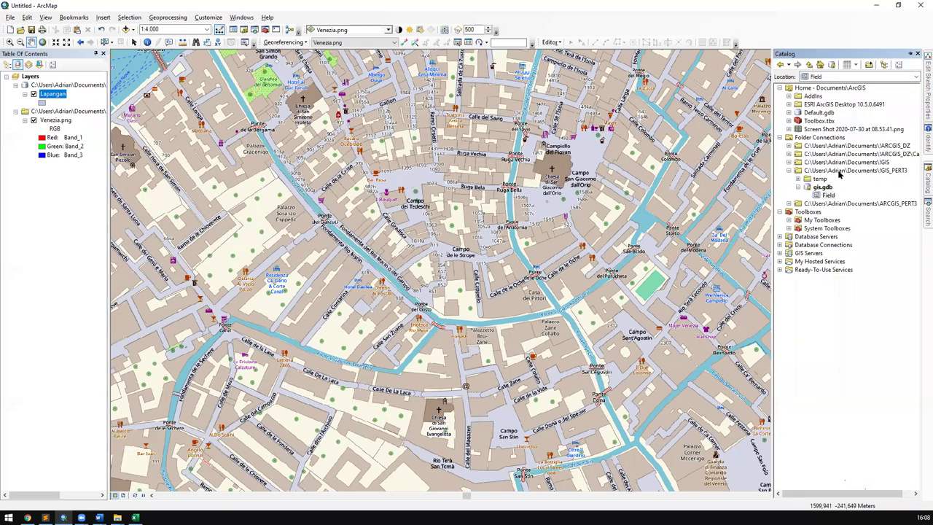
{"action": "left_click_drag", "start_coordinate": [427, 151], "coordinate": [516, 262]}
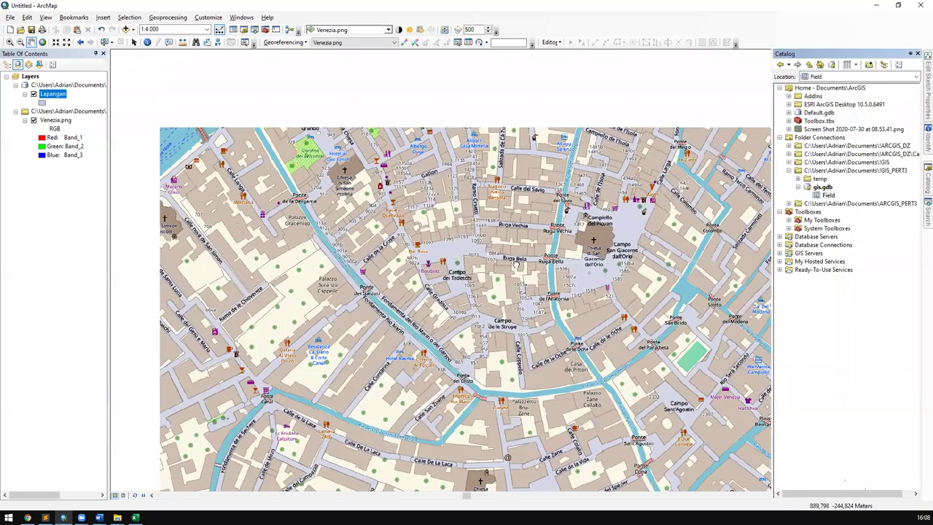
{"action": "left_click_drag", "start_coordinate": [373, 254], "coordinate": [500, 126]}
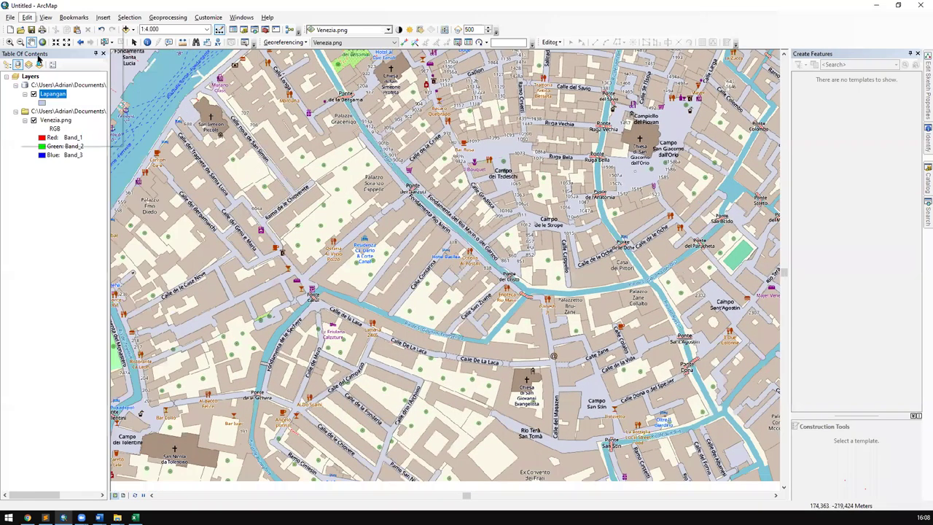
Step: Start saving the map document and choose the !GIS_PERT3 folder in Documents as its location
{"action": "key", "text": "alt+f"}
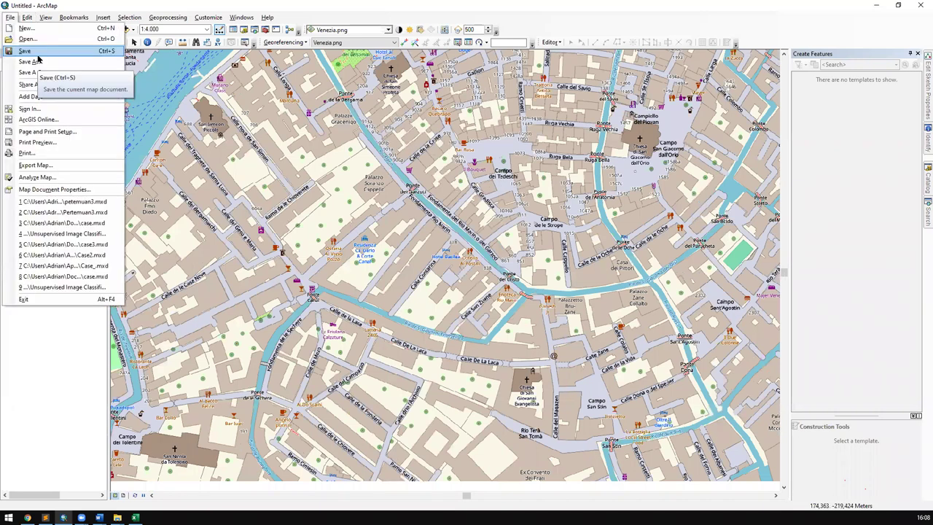
{"action": "left_click", "coordinate": [44, 50]}
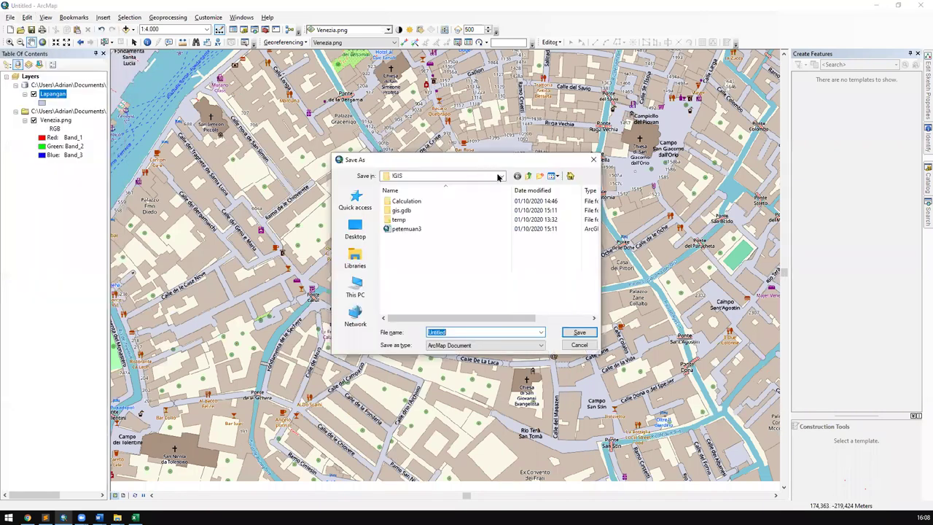
{"action": "left_click", "coordinate": [499, 177]}
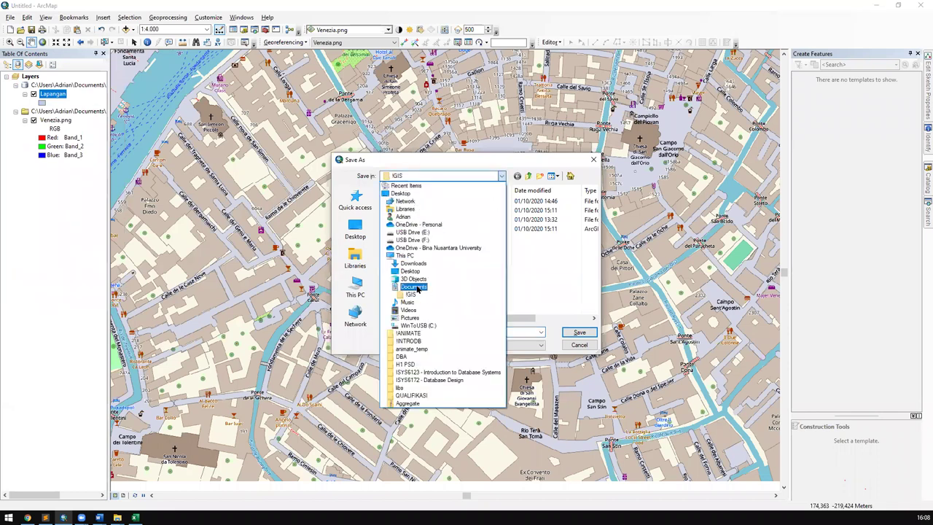
{"action": "left_click", "coordinate": [417, 289]}
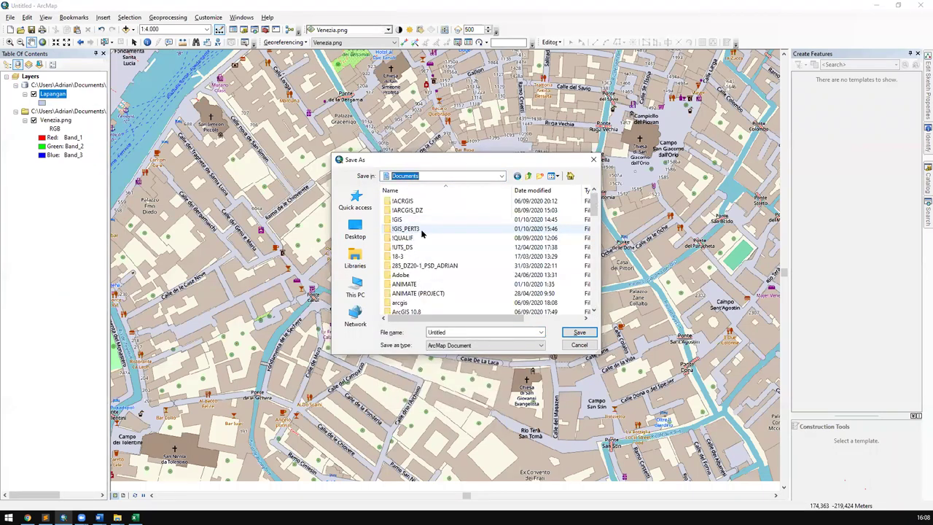
{"action": "left_click", "coordinate": [424, 229]}
{"action": "left_click", "coordinate": [438, 230]}
{"action": "double_click", "coordinate": [433, 230]}
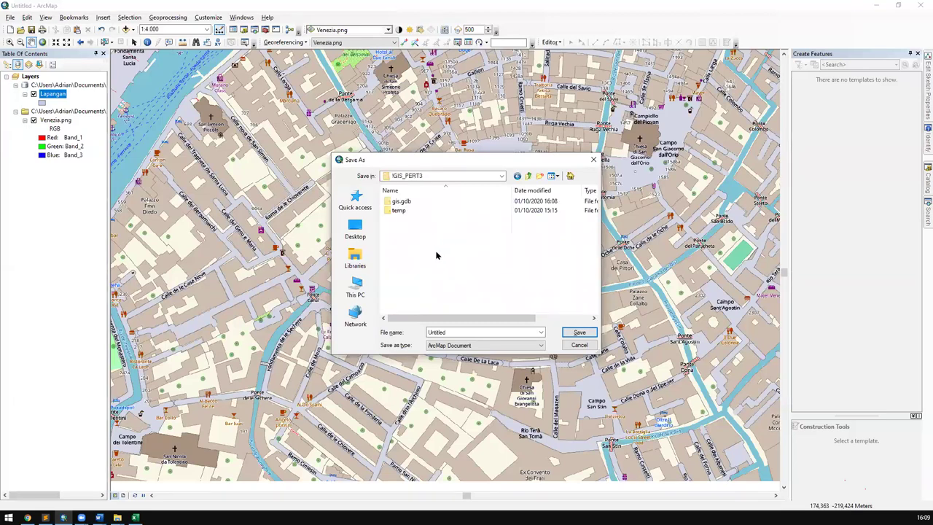
Step: Name the map document GIS_pertemuan3 and save it
{"action": "double_click", "coordinate": [473, 332]}
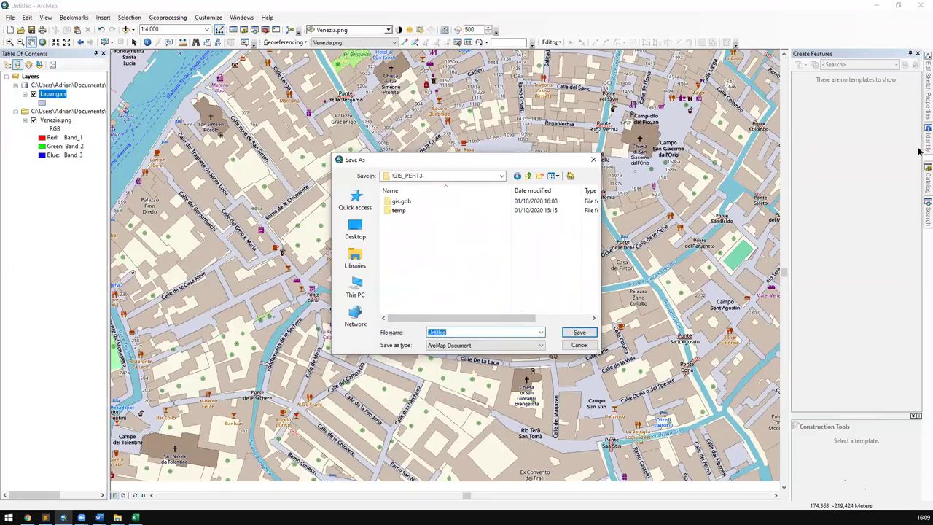
{"action": "type", "text": "asd"}
{"action": "key", "text": "BackSpace"}
{"action": "key", "text": "BackSpace"}
{"action": "key", "text": "BackSpace"}
{"action": "type", "text": "GIS_"}
{"action": "left_click", "coordinate": [579, 333]}
{"action": "left_click_drag", "start_coordinate": [382, 172], "coordinate": [366, 203]}
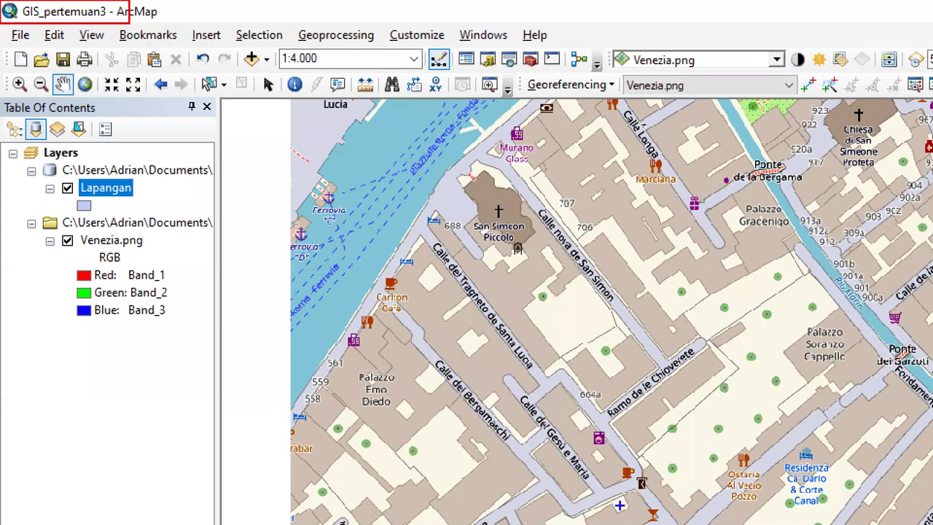
{"action": "key", "text": "r"}
{"action": "type", "text": "u"}
{"action": "type", "text": "ntitled->asdf"}
{"action": "key", "text": "BackSpace"}
{"action": "key", "text": "BackSpace"}
{"action": "key", "text": "BackSpace"}
{"action": "key", "text": "BackSpace"}
{"action": "type", "text": "nama_f"}
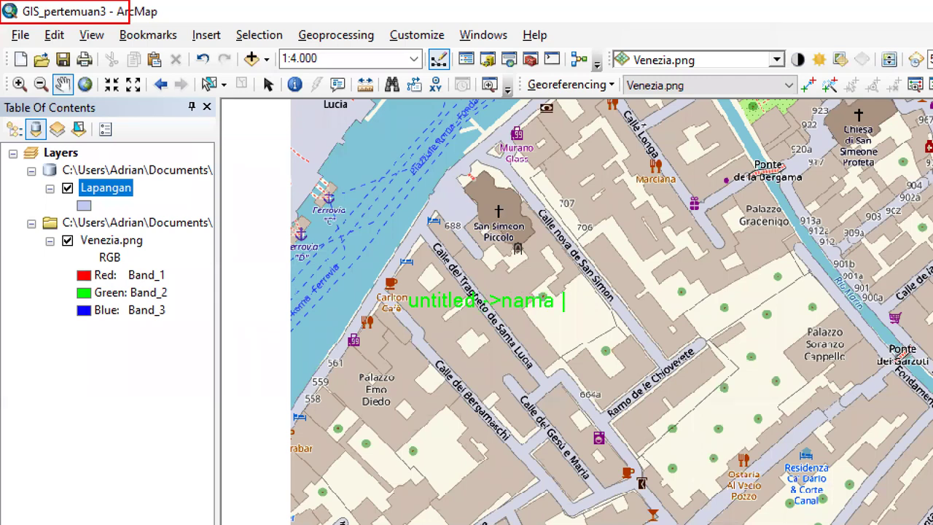
{"action": "type", "text": "iel"}
{"action": "key", "text": "BackSpace"}
{"action": "key", "text": "BackSpace"}
{"action": "key", "text": "BackSpace"}
{"action": "type", "text": "ile"}
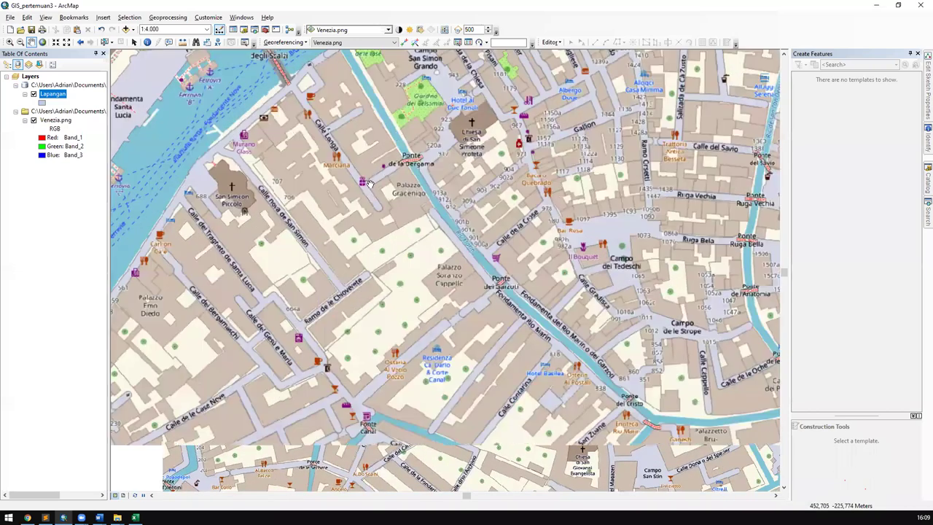
Step: Examine the streets and open areas around San Simeon Piccolo in the Venezia image at scales between 1:3.000 and 1:2.000
{"action": "left_click_drag", "start_coordinate": [345, 207], "coordinate": [412, 172]}
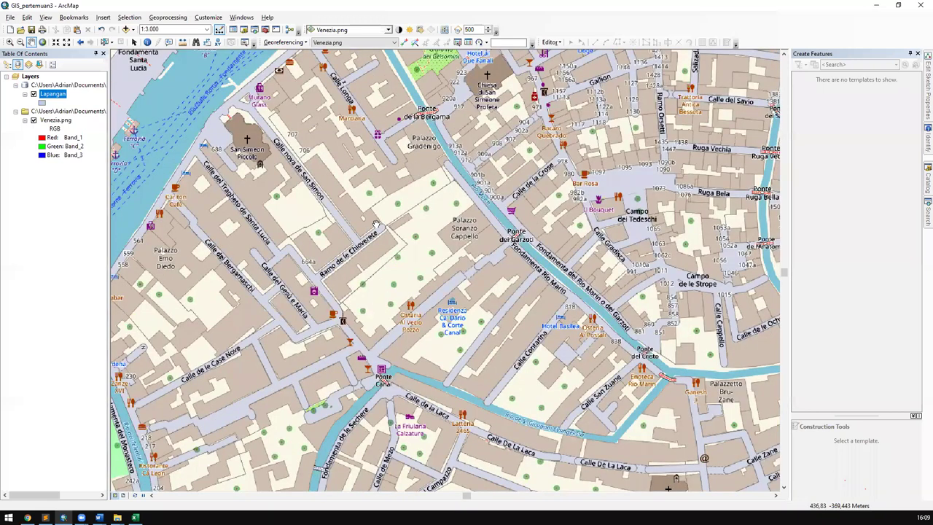
{"action": "left_click_drag", "start_coordinate": [384, 231], "coordinate": [430, 252]}
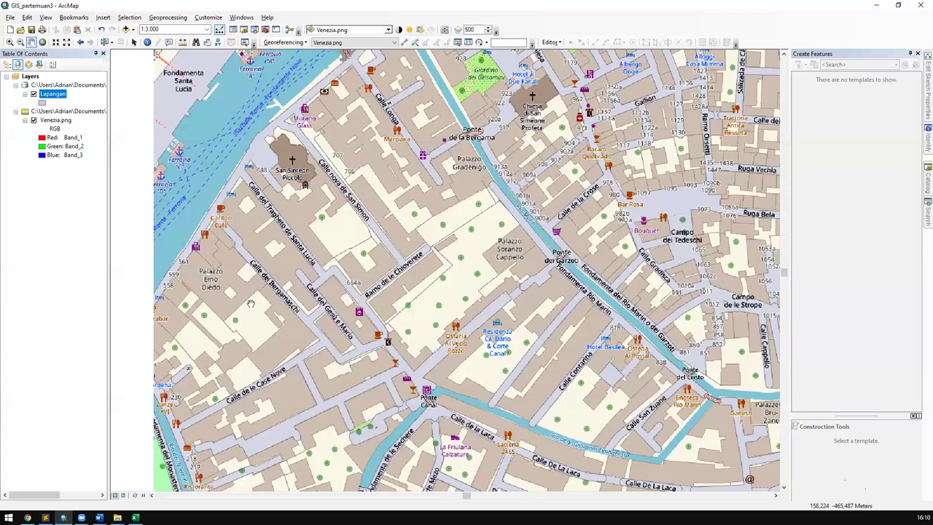
{"action": "left_click_drag", "start_coordinate": [401, 246], "coordinate": [384, 257]}
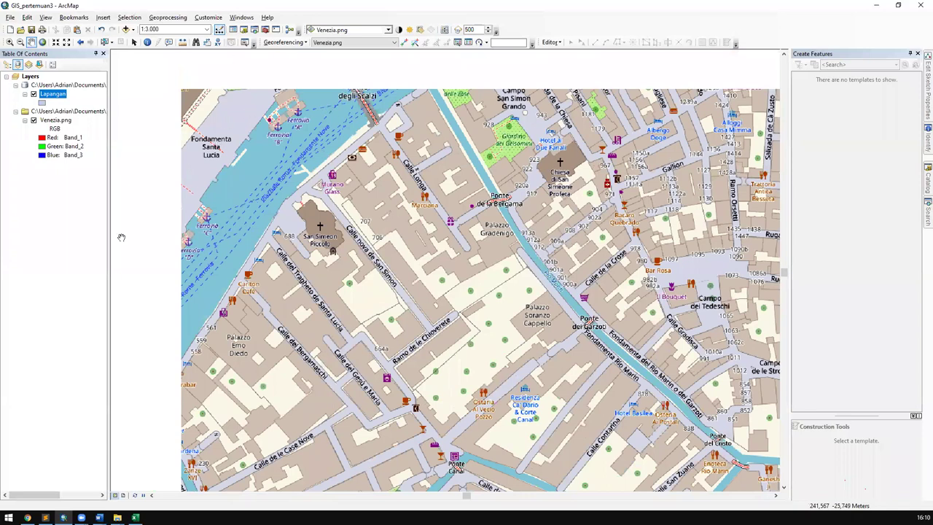
{"action": "left_click_drag", "start_coordinate": [186, 196], "coordinate": [185, 203]}
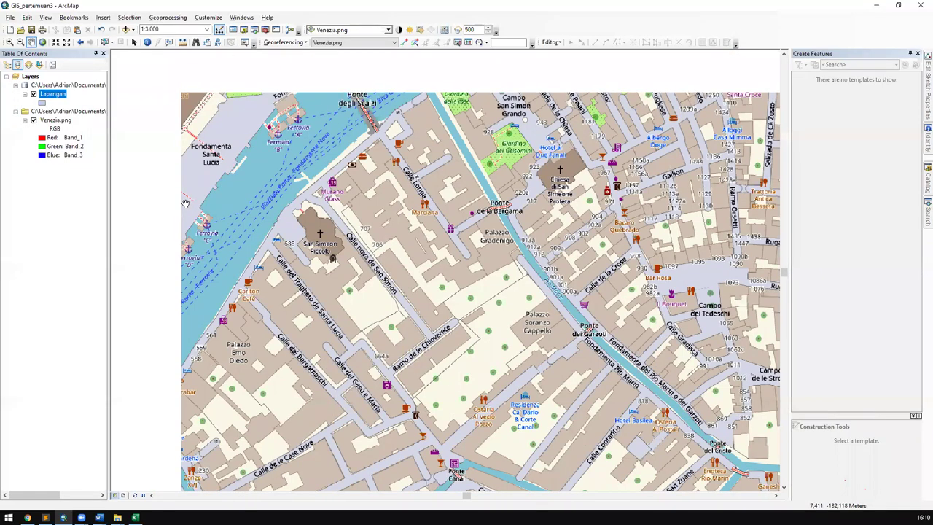
{"action": "scroll", "coordinate": [185, 204], "scroll_direction": "up", "scroll_amount": 1}
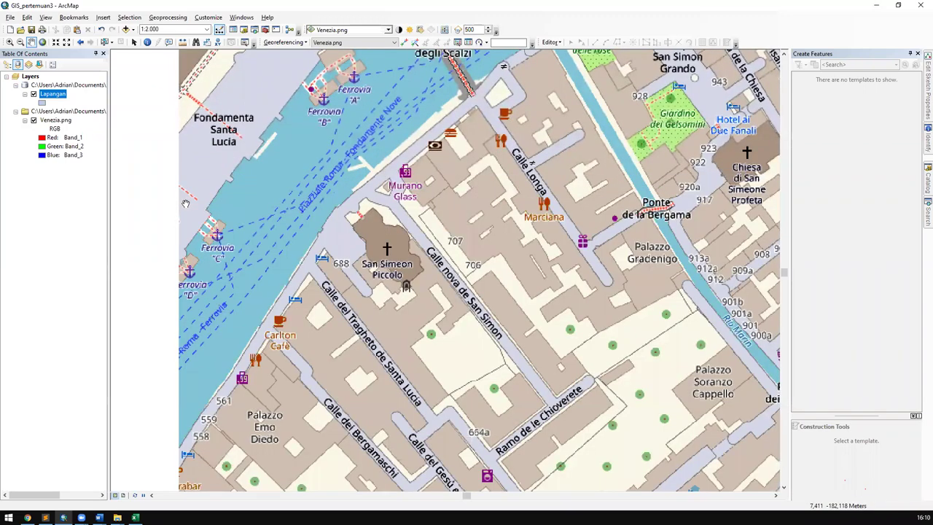
{"action": "scroll", "coordinate": [185, 203], "scroll_direction": "down", "scroll_amount": 1}
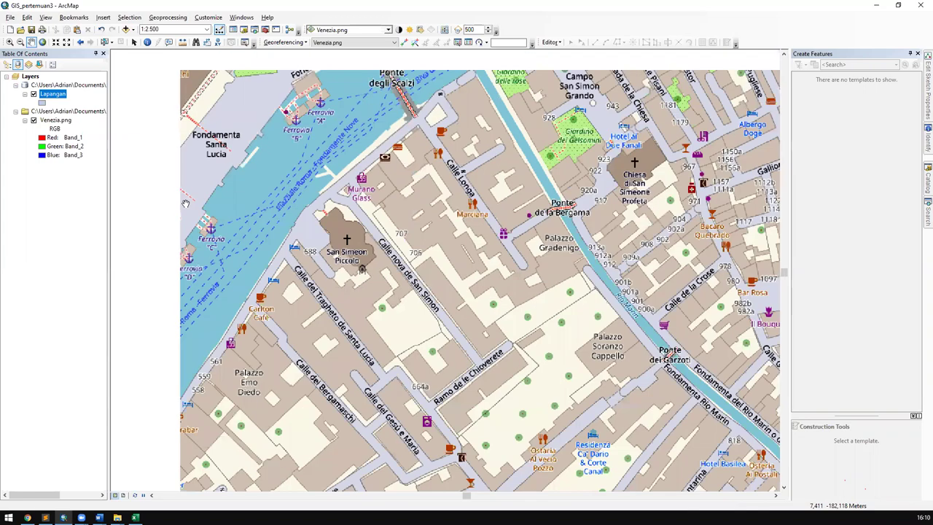
{"action": "scroll", "coordinate": [186, 203], "scroll_direction": "up", "scroll_amount": 1}
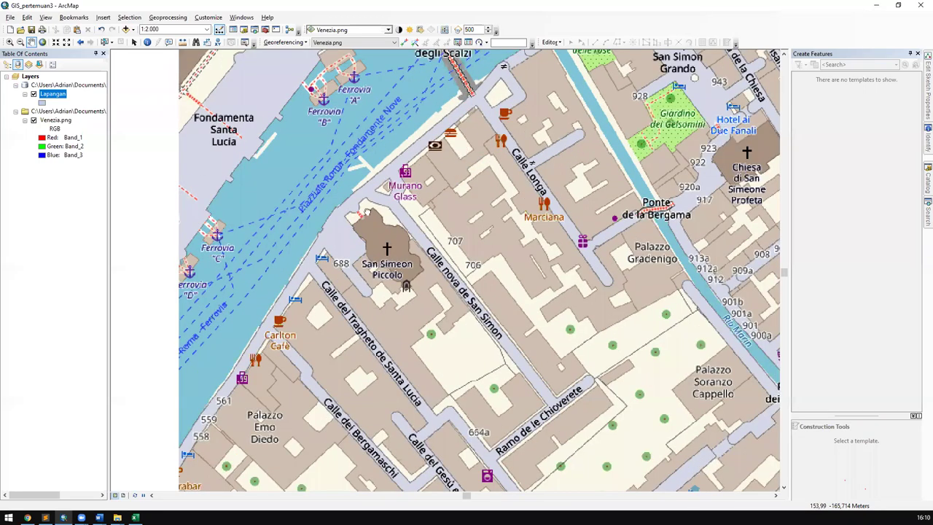
{"action": "left_click_drag", "start_coordinate": [541, 192], "coordinate": [262, 103]}
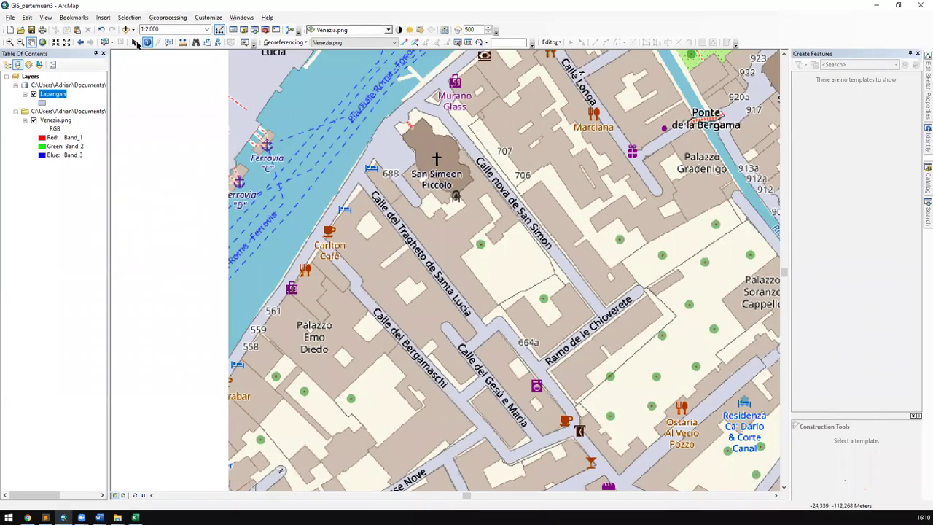
Step: Survey the Venezia image from San Simeon Piccolo across to Campo Sant'Agostin and back to Ponte Canal at 1:2.000
{"action": "left_click", "coordinate": [134, 43]}
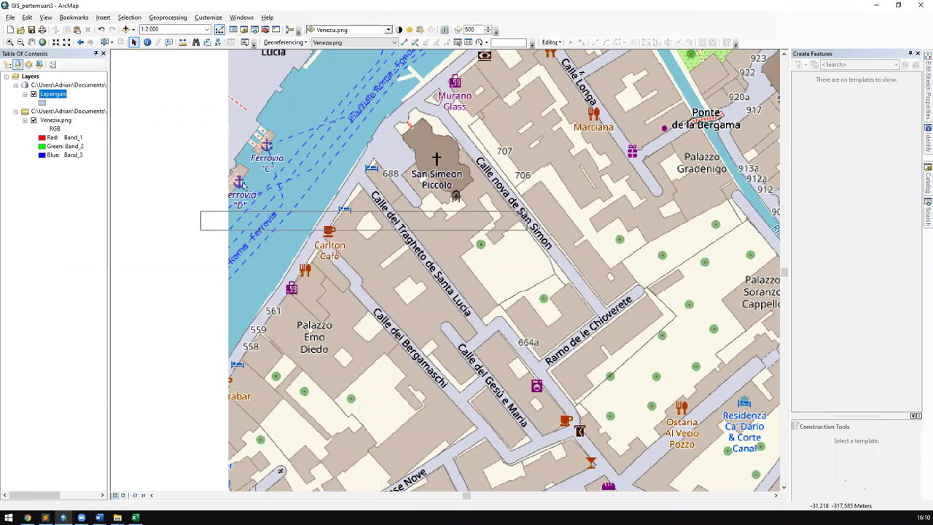
{"action": "left_click", "coordinate": [31, 41]}
{"action": "left_click_drag", "start_coordinate": [688, 202], "coordinate": [315, 122]}
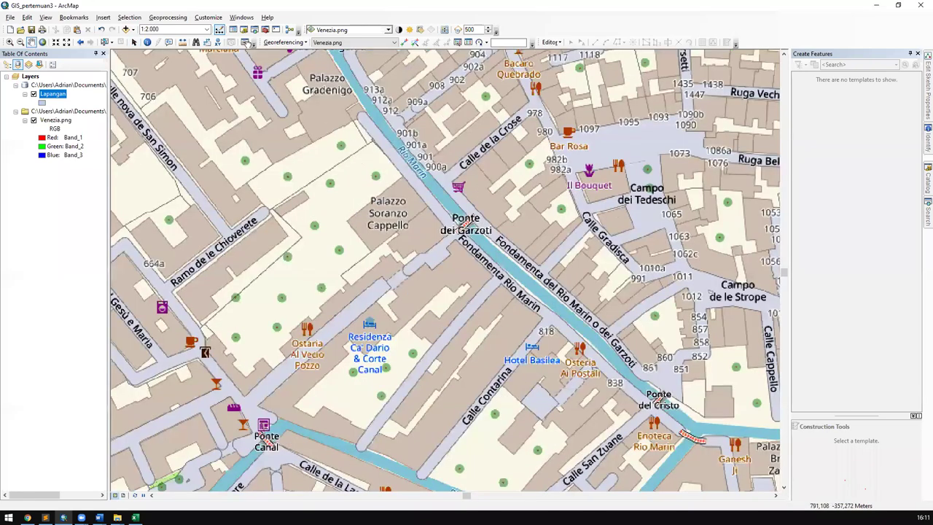
{"action": "left_click_drag", "start_coordinate": [729, 306], "coordinate": [202, 223]}
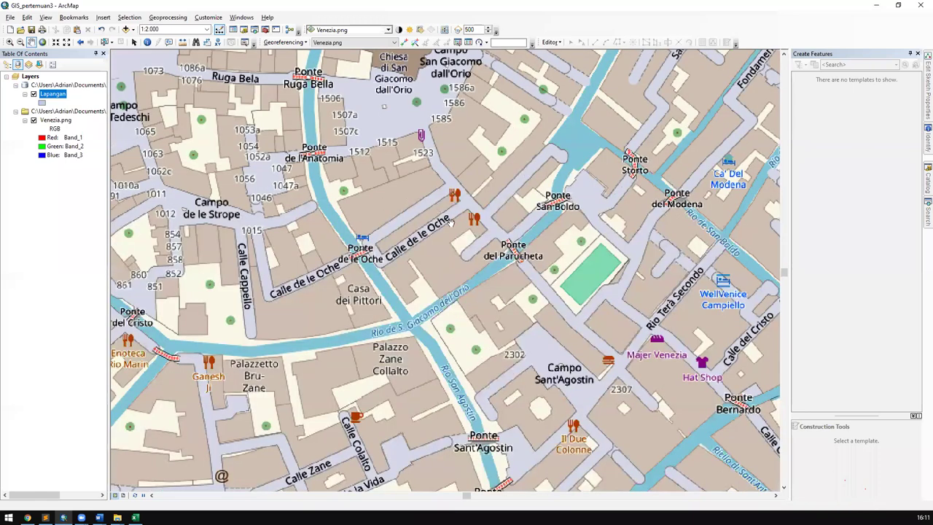
{"action": "left_click_drag", "start_coordinate": [452, 223], "coordinate": [774, 320]}
{"action": "left_click_drag", "start_coordinate": [213, 257], "coordinate": [654, 189]}
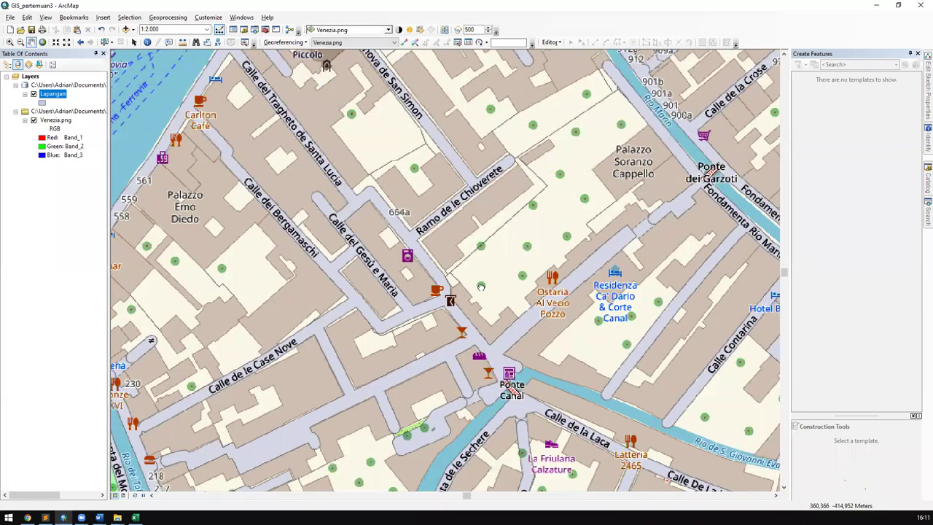
Step: Switch to the Case document in Word and read the geodatabase requirements and attribute table for the church polygon feature
{"action": "left_click_drag", "start_coordinate": [481, 286], "coordinate": [570, 379]}
{"action": "key", "text": "alt+Tab"}
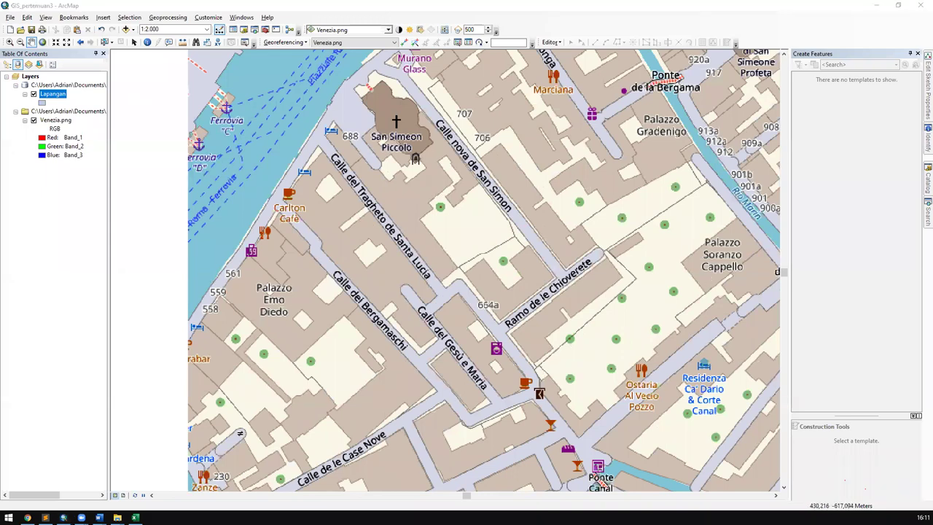
{"action": "mouse_move", "coordinate": [100, 517]}
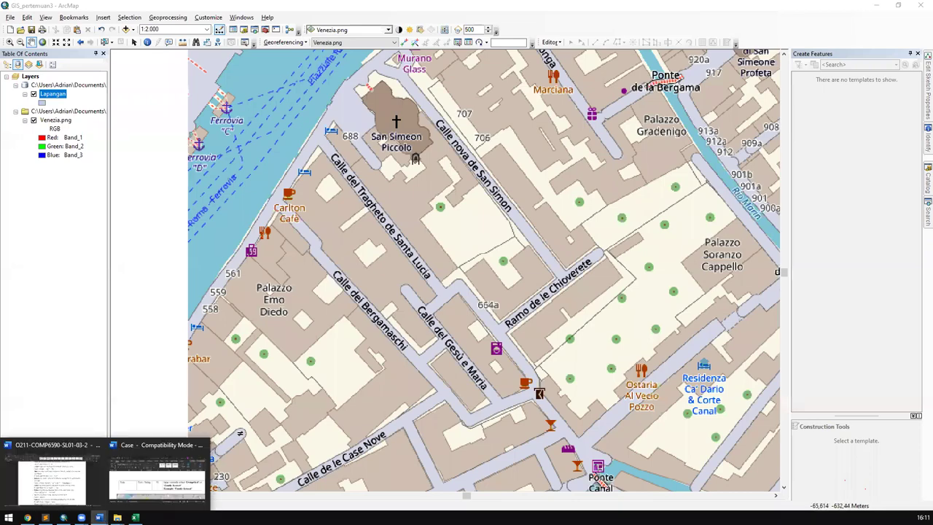
{"action": "mouse_move", "coordinate": [110, 492]}
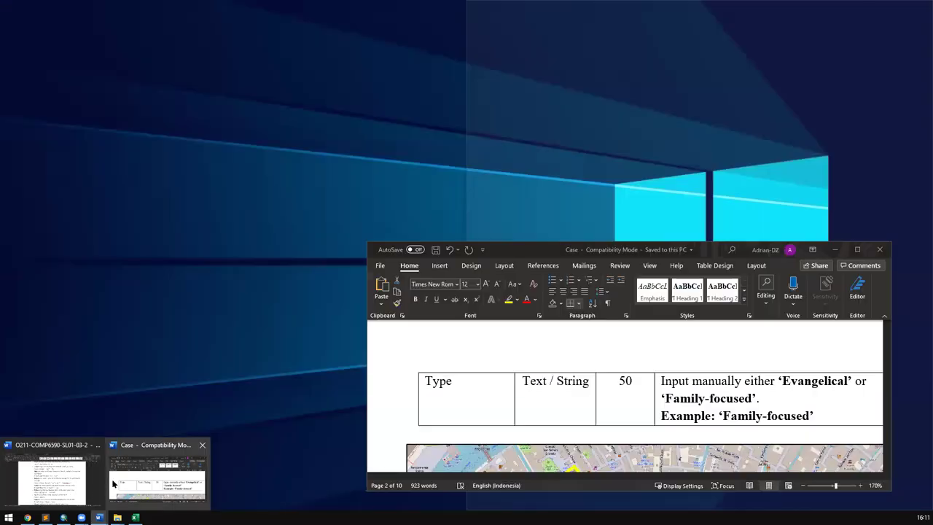
{"action": "left_click", "coordinate": [113, 484]}
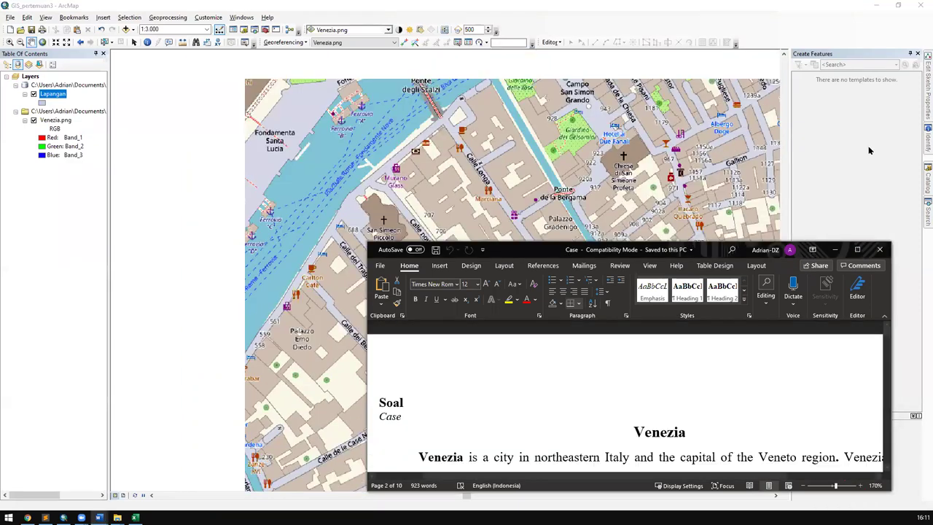
{"action": "left_click_drag", "start_coordinate": [720, 251], "coordinate": [558, 134]}
{"action": "scroll", "coordinate": [521, 301], "scroll_direction": "down", "scroll_amount": 10}
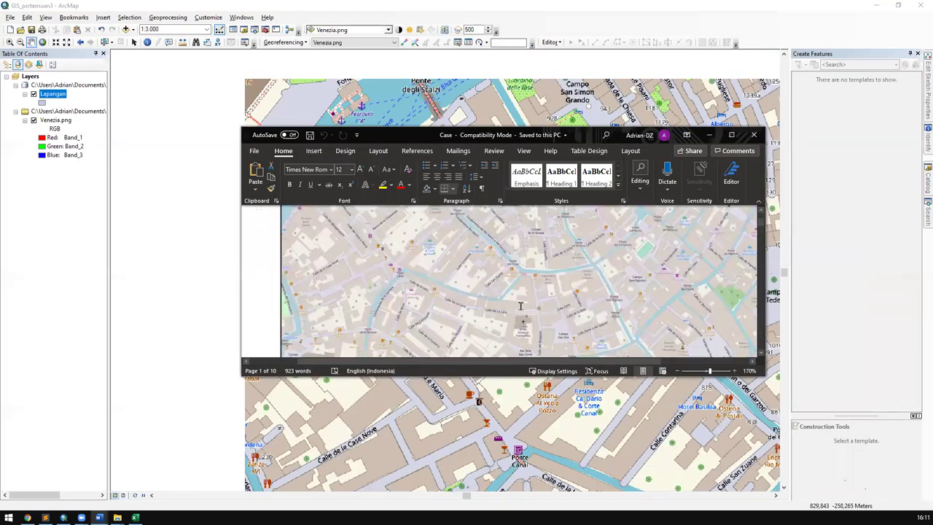
{"action": "scroll", "coordinate": [522, 301], "scroll_direction": "up", "scroll_amount": 8}
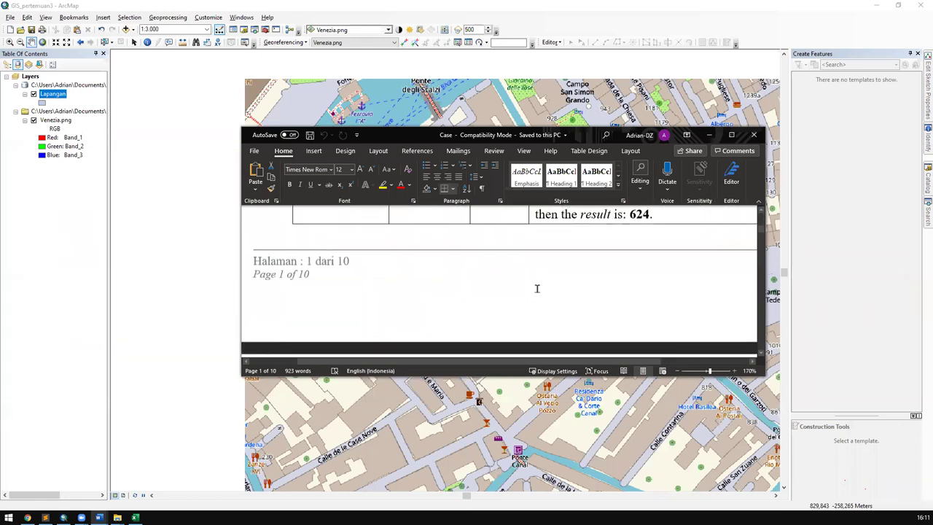
{"action": "left_click_drag", "start_coordinate": [612, 286], "coordinate": [679, 283]}
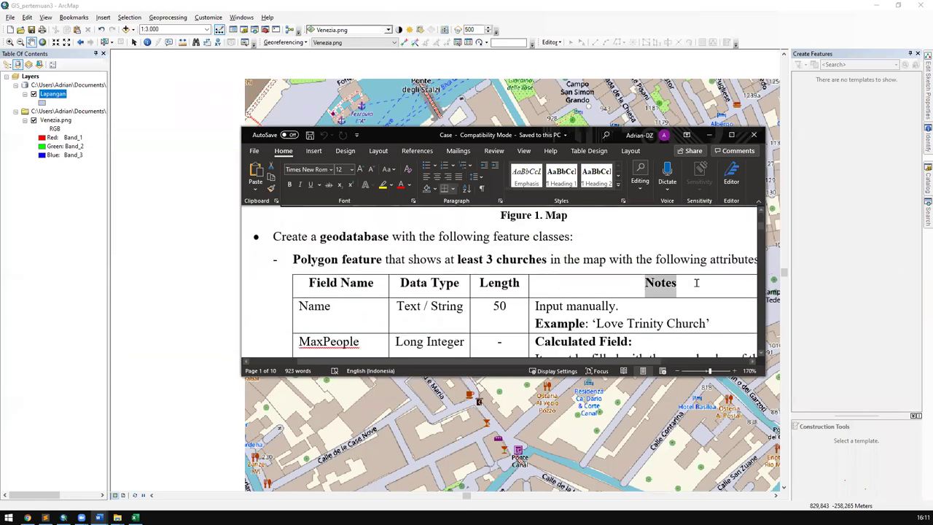
{"action": "scroll", "coordinate": [620, 281], "scroll_direction": "down", "scroll_amount": 1}
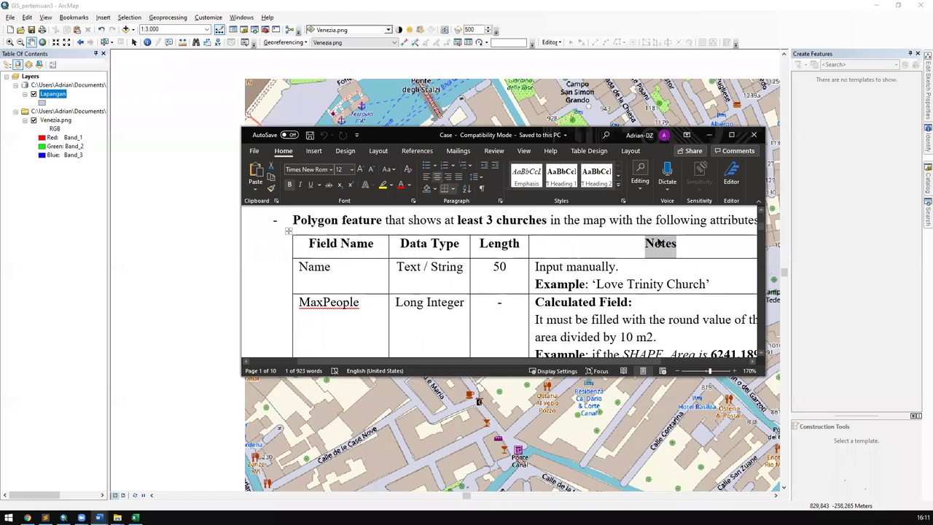
{"action": "left_click", "coordinate": [664, 408]}
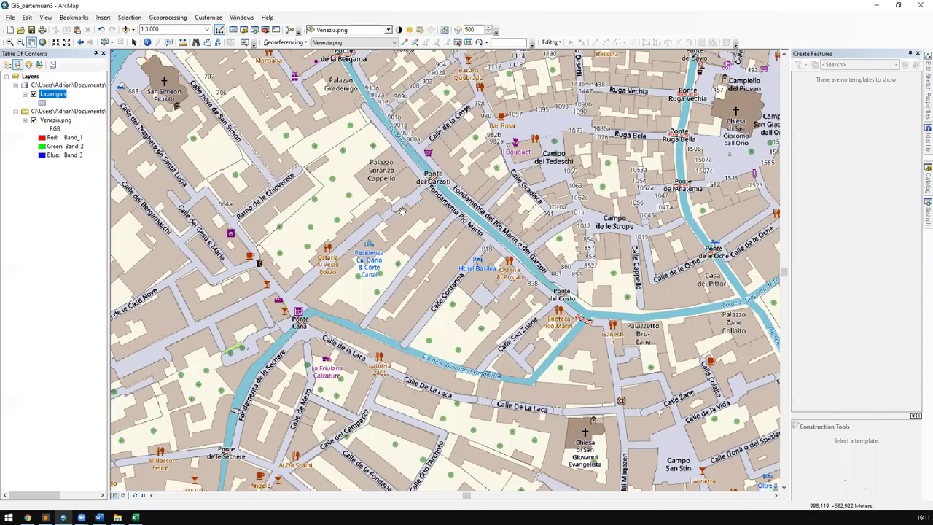
Step: Open the Catalog window, hide the Editor toolbar and show it again
{"action": "left_click_drag", "start_coordinate": [405, 184], "coordinate": [536, 228]}
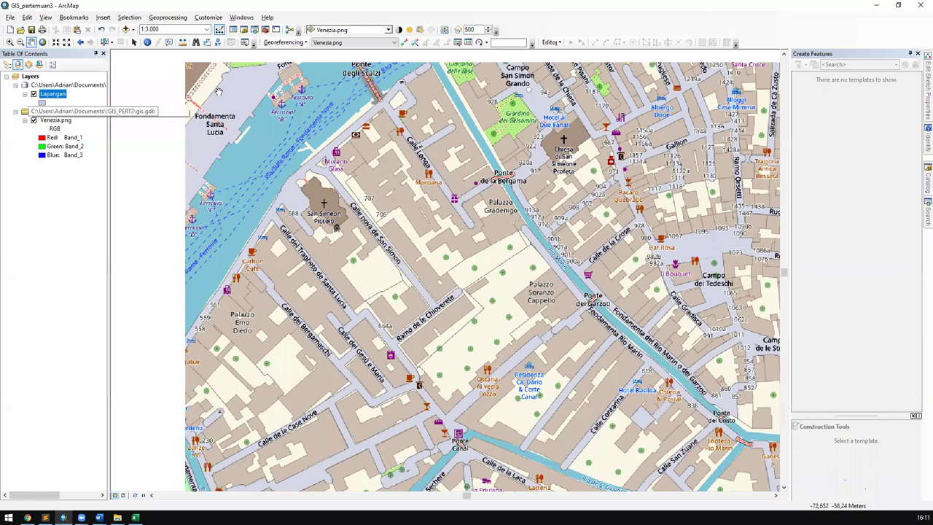
{"action": "left_click", "coordinate": [921, 183]}
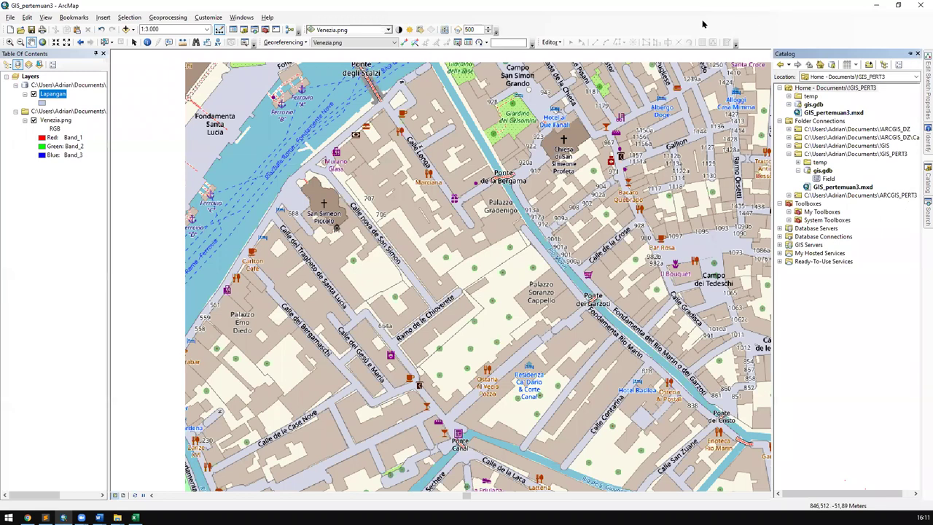
{"action": "right_click", "coordinate": [653, 20]}
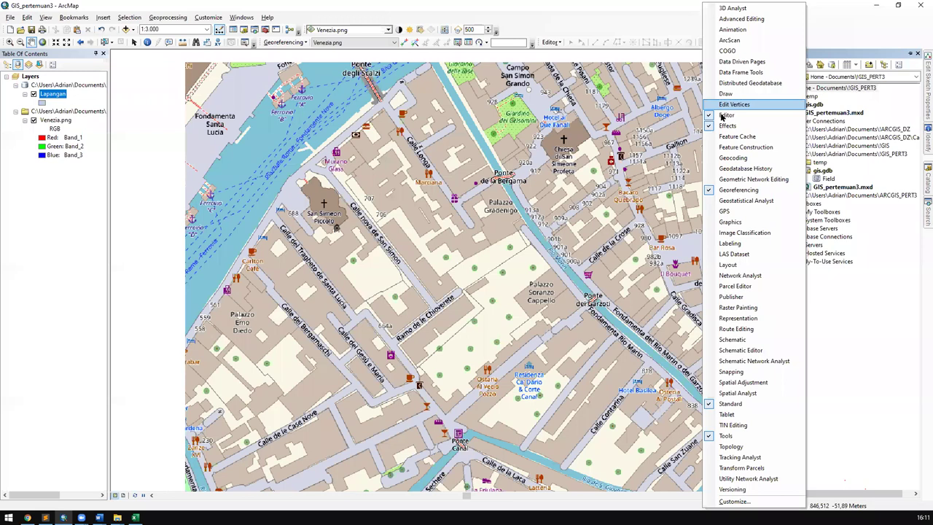
{"action": "left_click", "coordinate": [720, 115]}
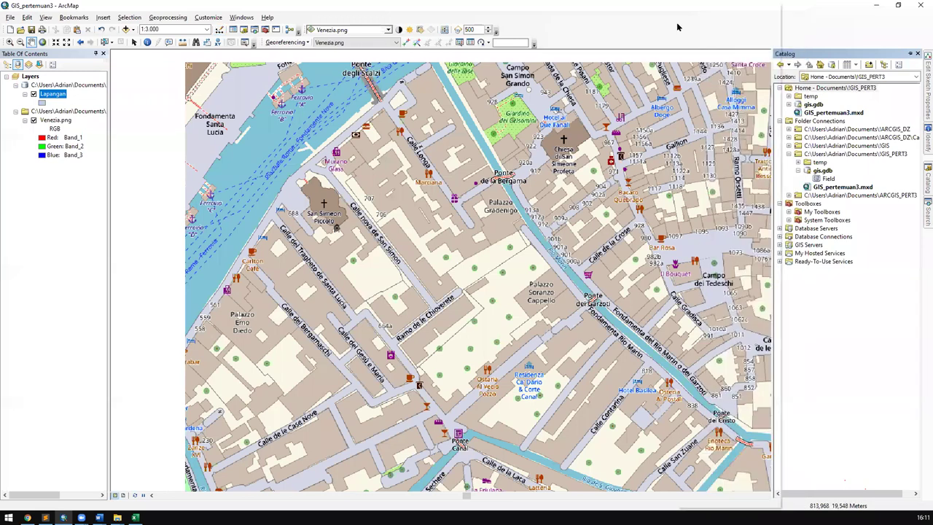
{"action": "right_click", "coordinate": [679, 41]}
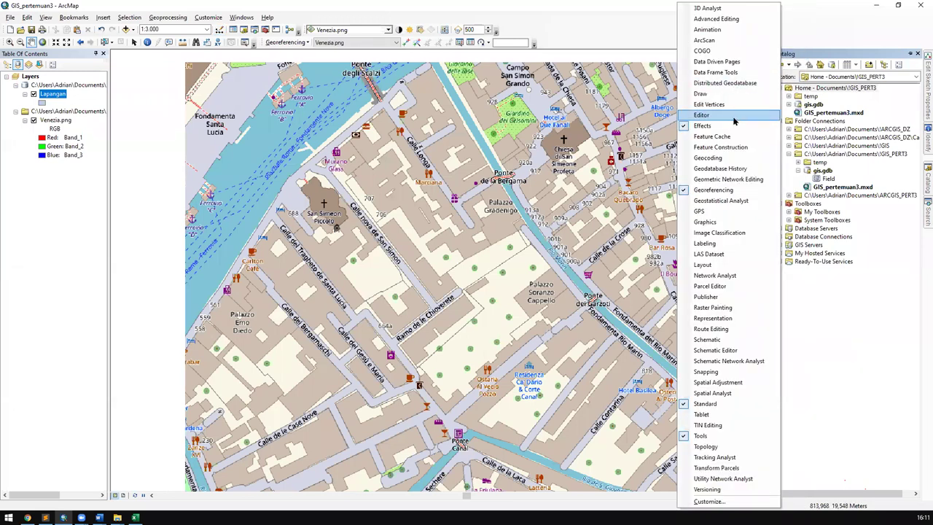
{"action": "left_click", "coordinate": [733, 117]}
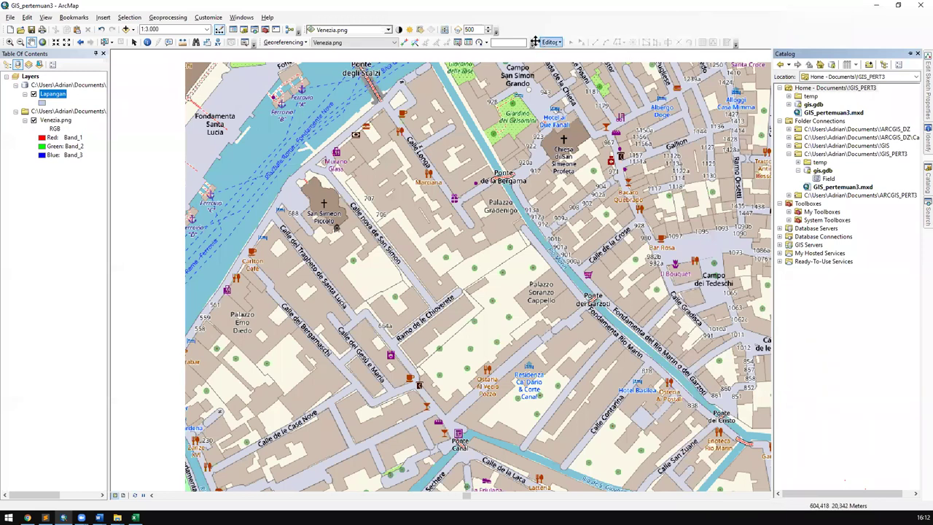
Step: Float the Editor toolbar over the map, dock it again and check that it is enabled in the toolbar list
{"action": "left_click_drag", "start_coordinate": [536, 42], "coordinate": [562, 98]}
{"action": "double_click", "coordinate": [474, 175]}
{"action": "left_click_drag", "start_coordinate": [640, 171], "coordinate": [542, 237]}
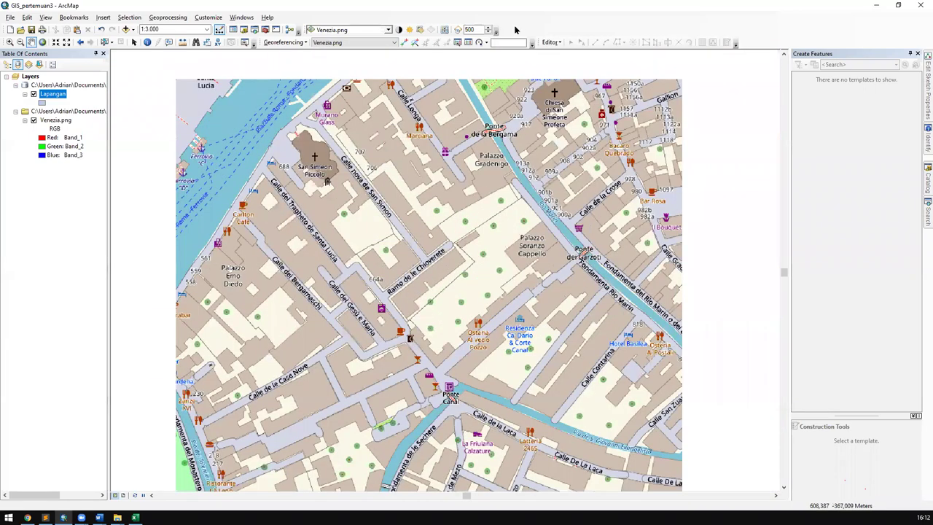
{"action": "right_click", "coordinate": [594, 19]}
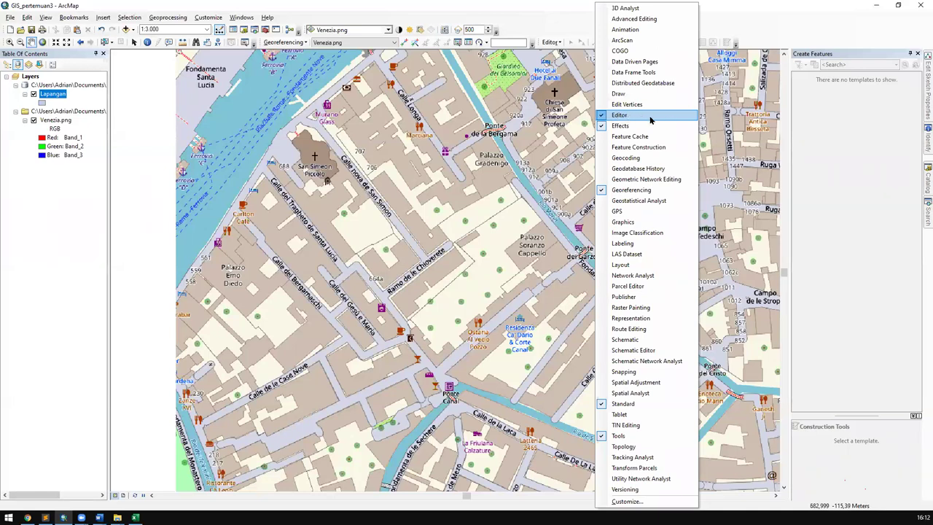
{"action": "left_click", "coordinate": [536, 45]}
Step: Undock the Editor toolbar so it floats over the map, and start an edit session
{"action": "left_click_drag", "start_coordinate": [536, 43], "coordinate": [528, 172]}
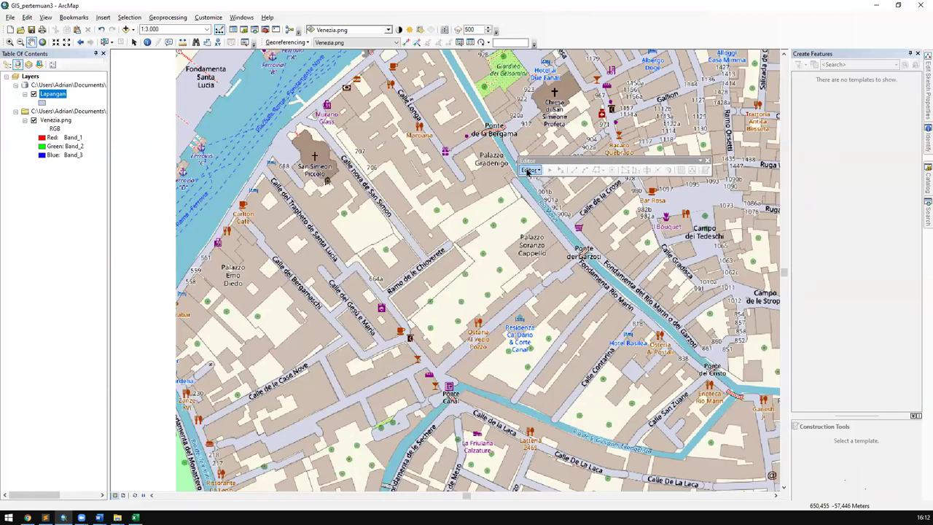
{"action": "left_click", "coordinate": [530, 171]}
{"action": "left_click", "coordinate": [530, 171]}
{"action": "left_click", "coordinate": [529, 171]}
{"action": "left_click_drag", "start_coordinate": [503, 146], "coordinate": [508, 93]}
{"action": "left_click", "coordinate": [495, 105]}
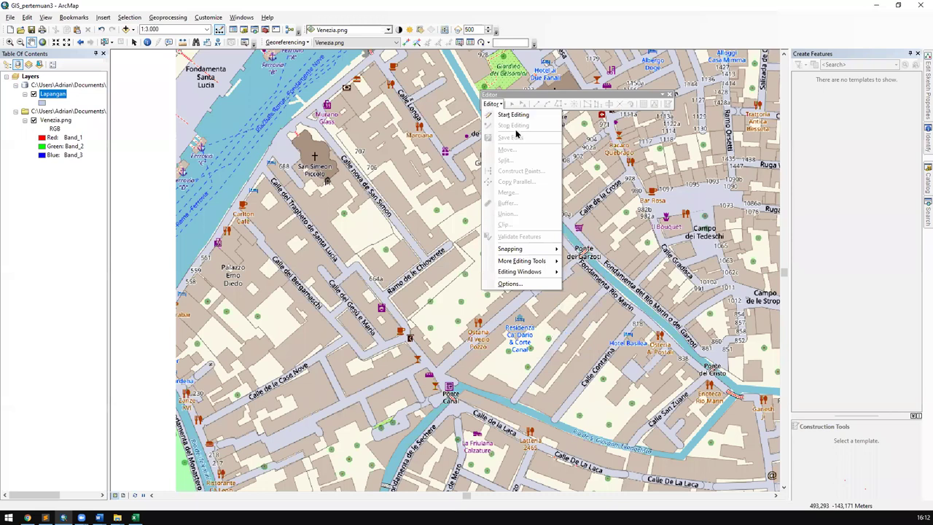
{"action": "left_click", "coordinate": [528, 120]}
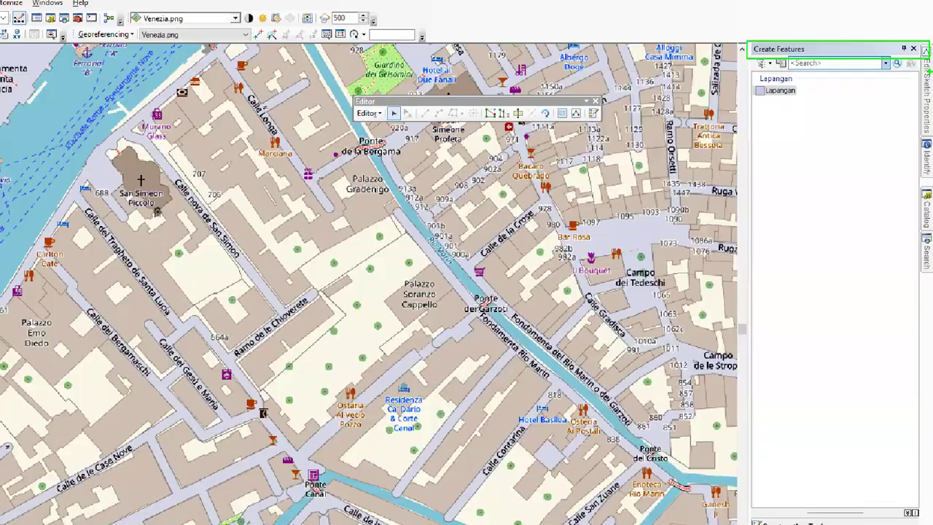
{"action": "key", "text": "Escape"}
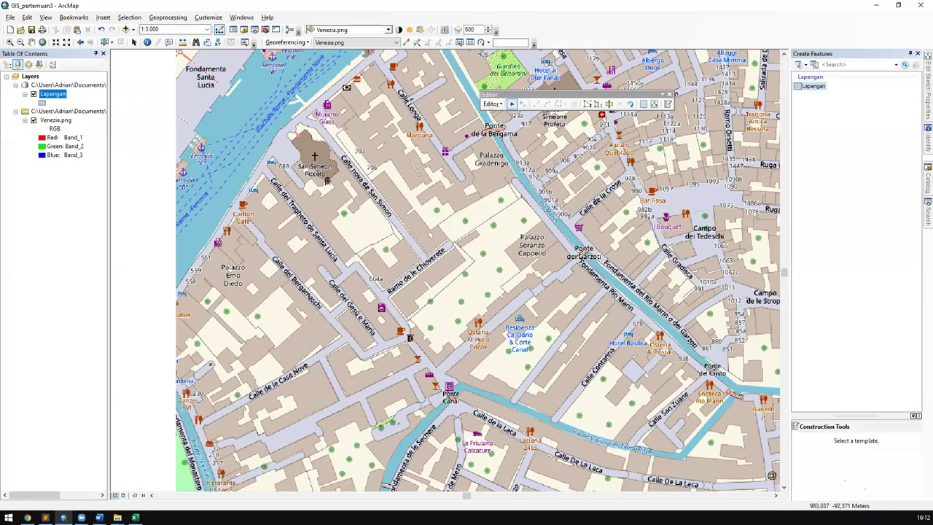
Step: Using the Lapangan template, draw a polygon about 328 m in perimeter over the open garden strip between Palazzo Gradenigo and Ramo de le Chioverete
{"action": "left_click", "coordinate": [823, 85]}
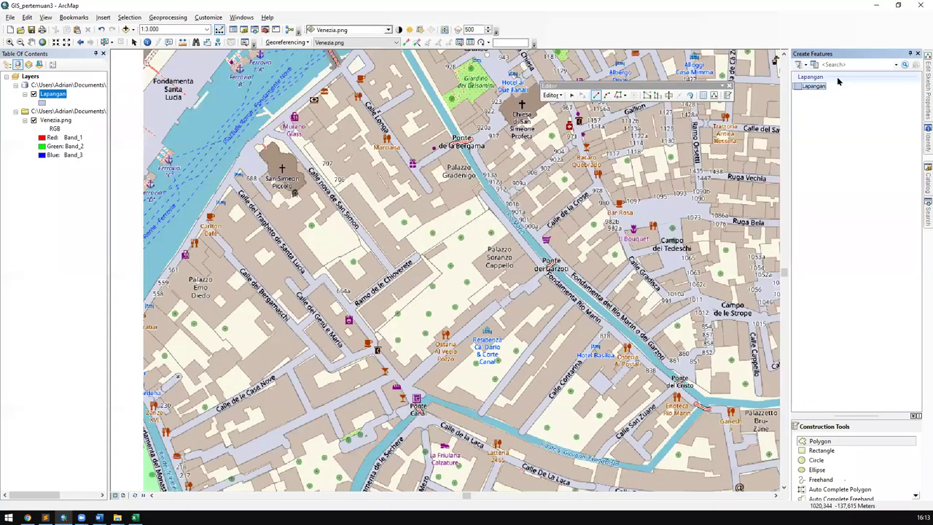
{"action": "left_click", "coordinate": [817, 86]}
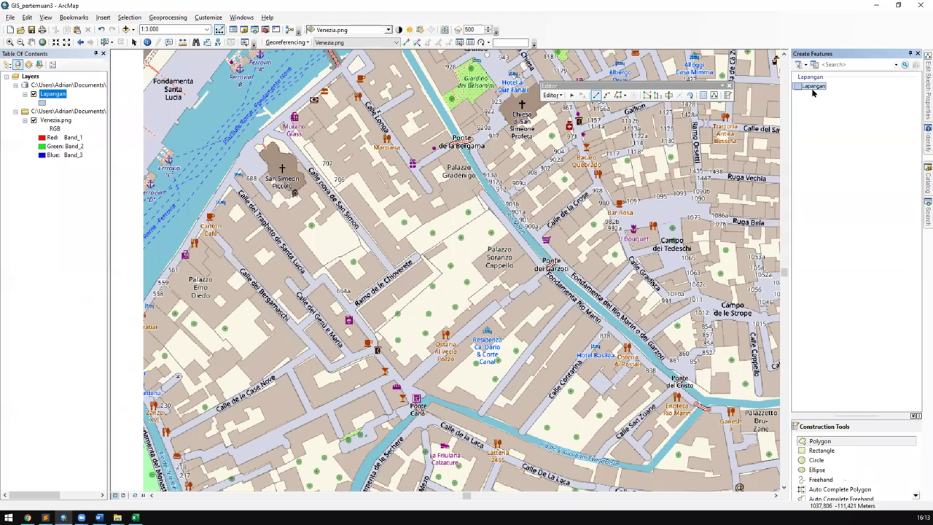
{"action": "left_click_drag", "start_coordinate": [354, 167], "coordinate": [442, 198]}
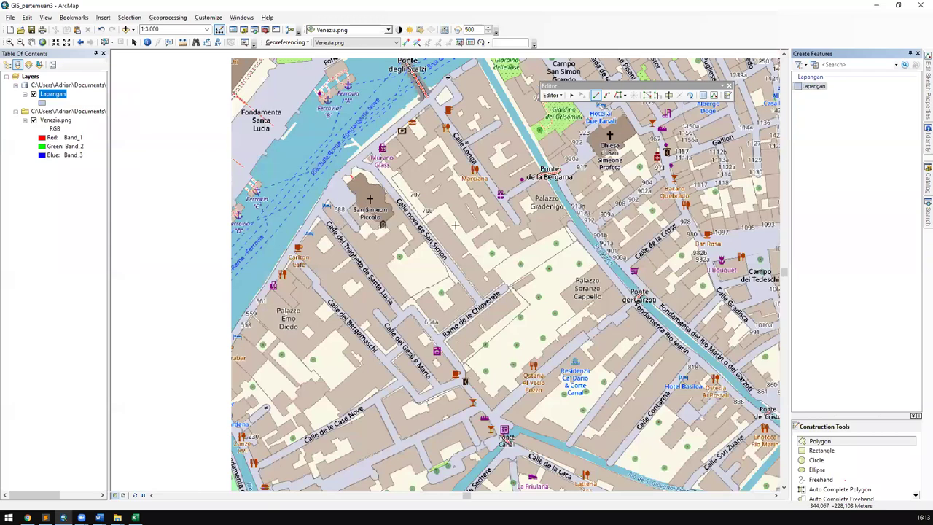
{"action": "left_click_drag", "start_coordinate": [528, 199], "coordinate": [389, 209]}
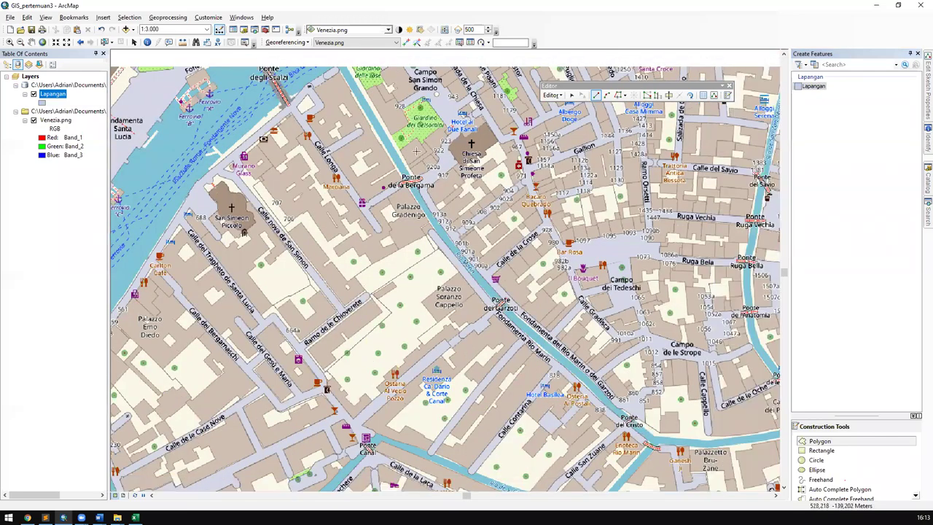
{"action": "left_click_drag", "start_coordinate": [416, 151], "coordinate": [464, 152]}
{"action": "left_click_drag", "start_coordinate": [372, 160], "coordinate": [350, 208]}
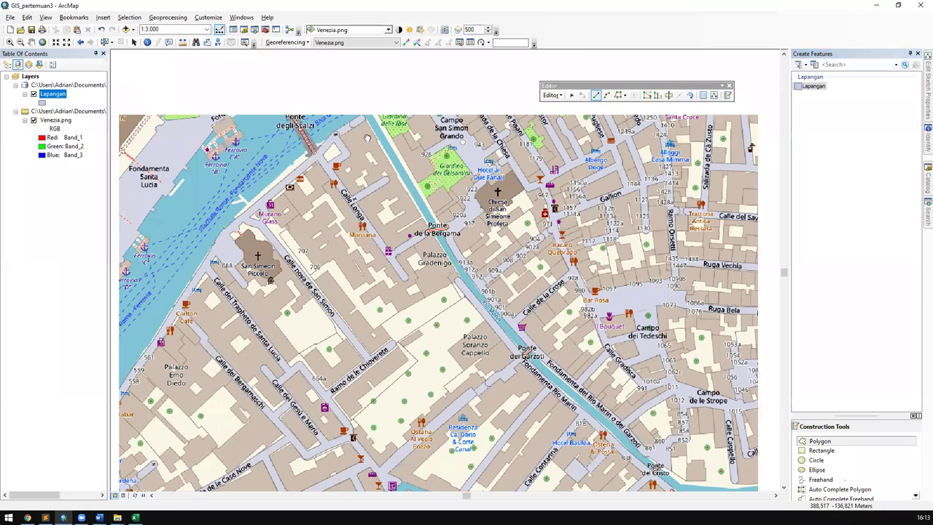
{"action": "scroll", "coordinate": [416, 271], "scroll_direction": "up", "scroll_amount": 2}
{"action": "left_click_drag", "start_coordinate": [340, 213], "coordinate": [498, 246]}
{"action": "left_click_drag", "start_coordinate": [383, 197], "coordinate": [335, 290]}
{"action": "left_click_drag", "start_coordinate": [353, 320], "coordinate": [542, 291]}
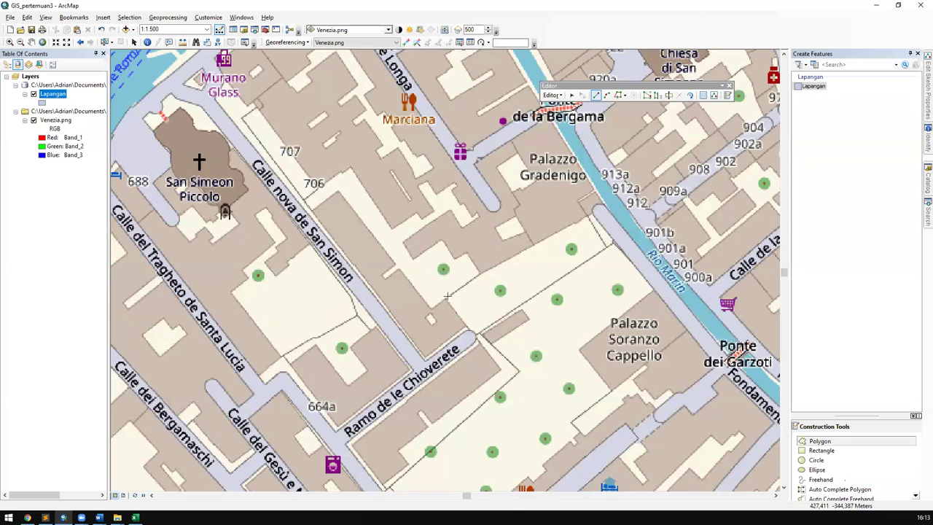
{"action": "left_click", "coordinate": [447, 298]}
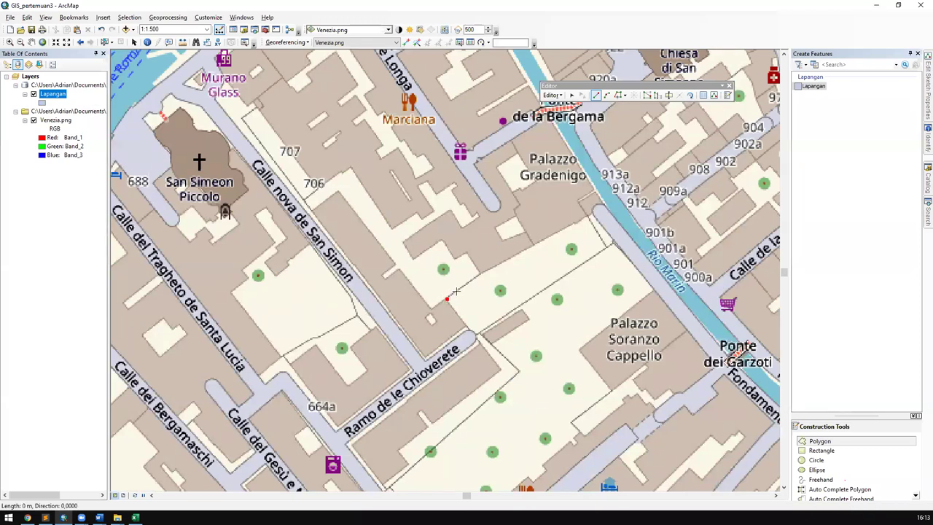
{"action": "left_click", "coordinate": [478, 273]}
{"action": "left_click", "coordinate": [586, 216]}
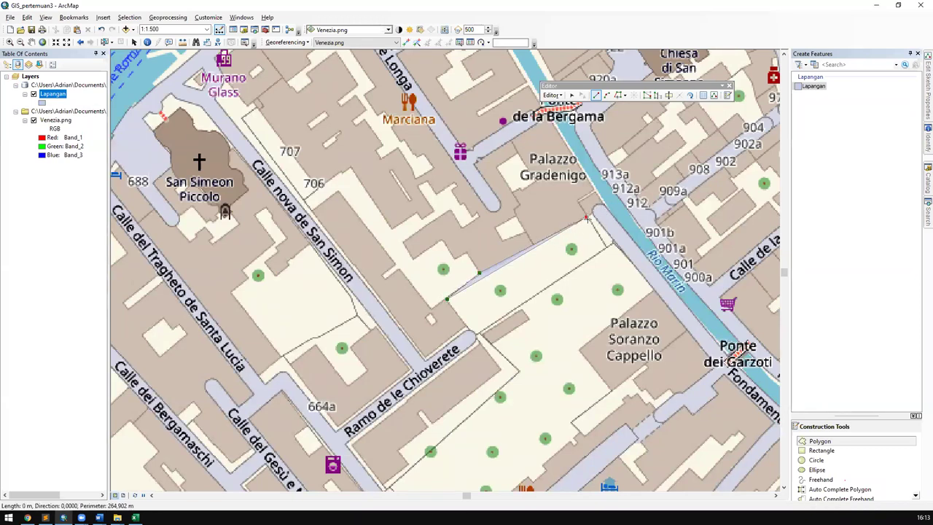
{"action": "left_click", "coordinate": [606, 245]}
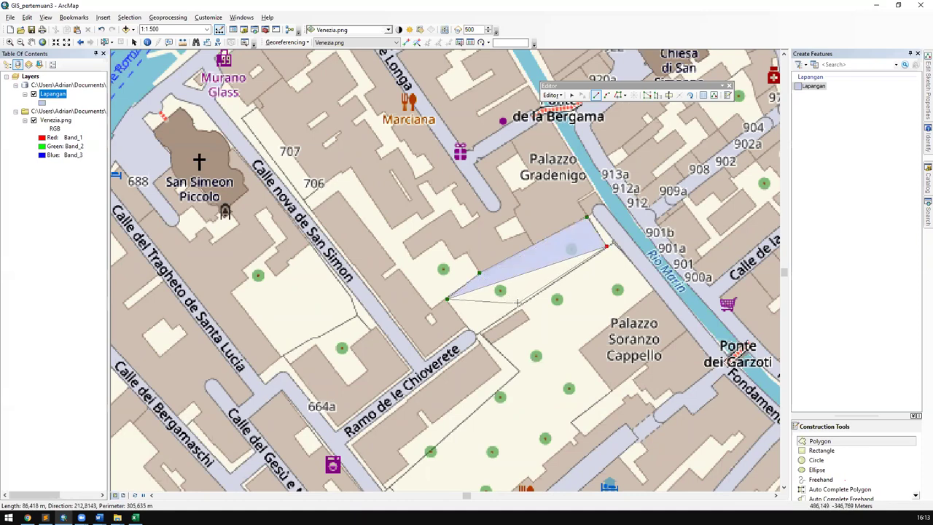
{"action": "left_click", "coordinate": [479, 334]}
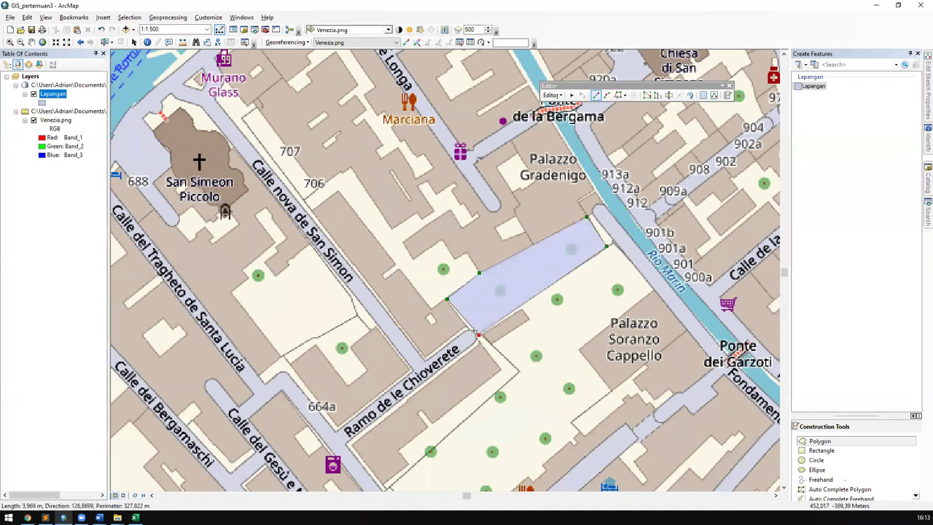
{"action": "double_click", "coordinate": [465, 328]}
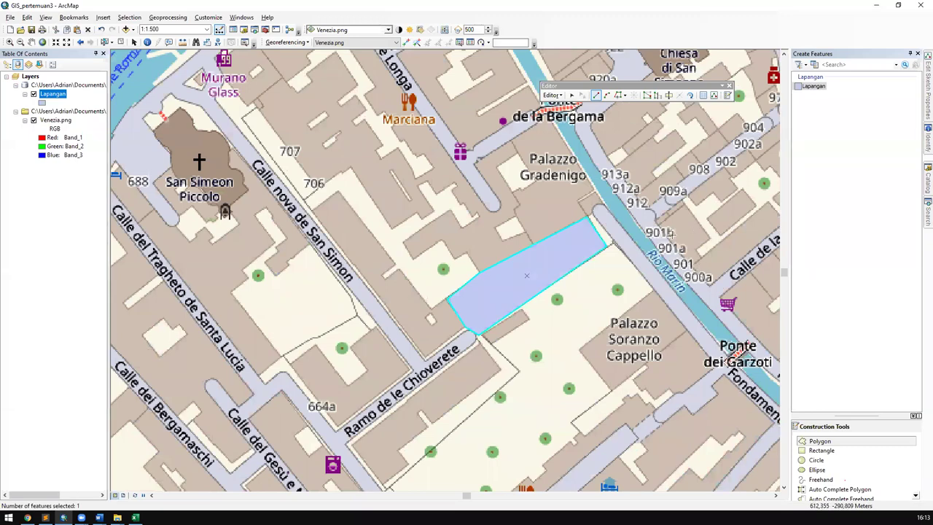
Step: Draw a second Lapangan polygon around the open courtyard just southeast of Chiesa di San Simeone Profeta
{"action": "left_click_drag", "start_coordinate": [639, 241], "coordinate": [331, 305]}
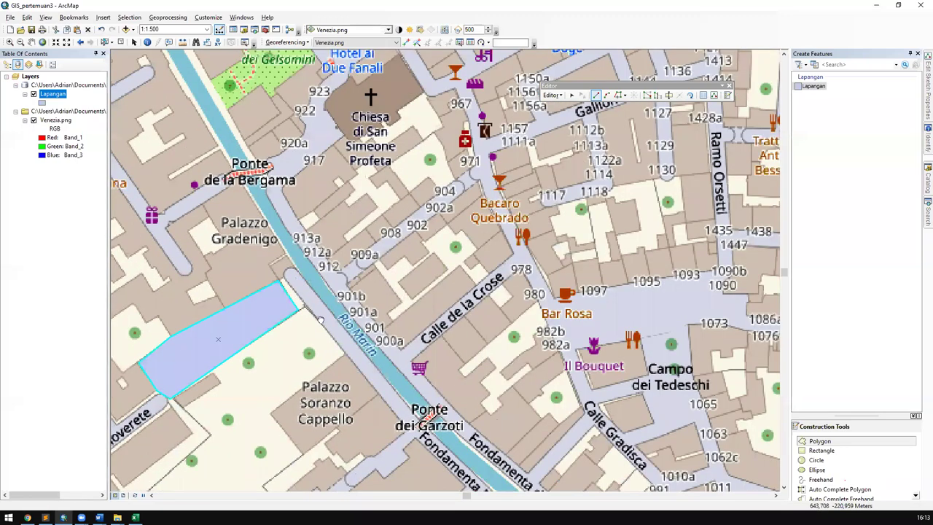
{"action": "left_click_drag", "start_coordinate": [320, 255], "coordinate": [249, 344]}
{"action": "left_click", "coordinate": [319, 250]}
{"action": "left_click", "coordinate": [363, 220]}
{"action": "left_click", "coordinate": [374, 237]}
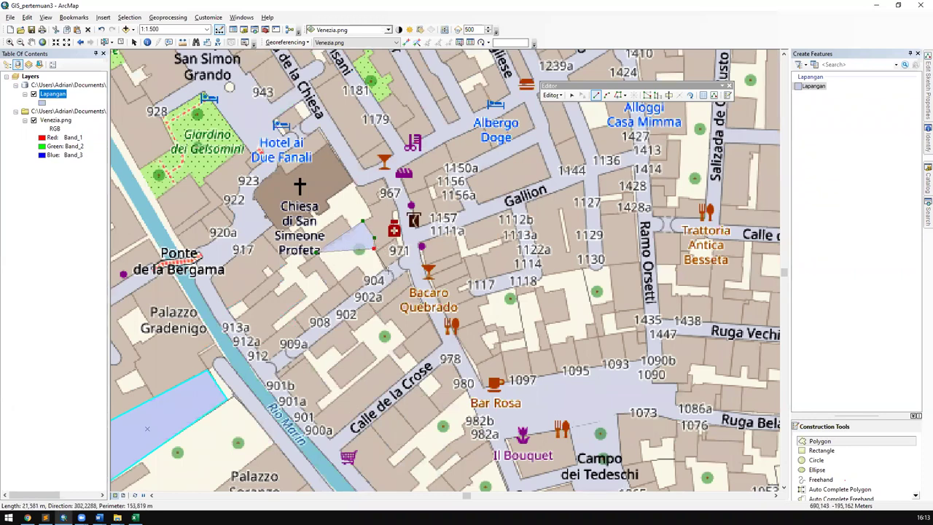
{"action": "left_click", "coordinate": [388, 271]}
{"action": "left_click", "coordinate": [370, 280]}
{"action": "left_click", "coordinate": [356, 266]}
{"action": "double_click", "coordinate": [340, 281]}
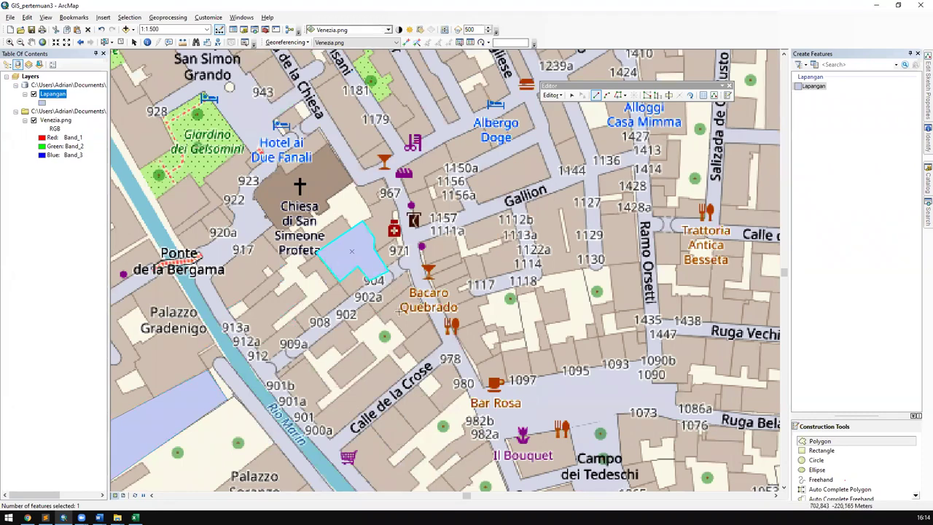
{"action": "left_click_drag", "start_coordinate": [368, 336], "coordinate": [469, 267]}
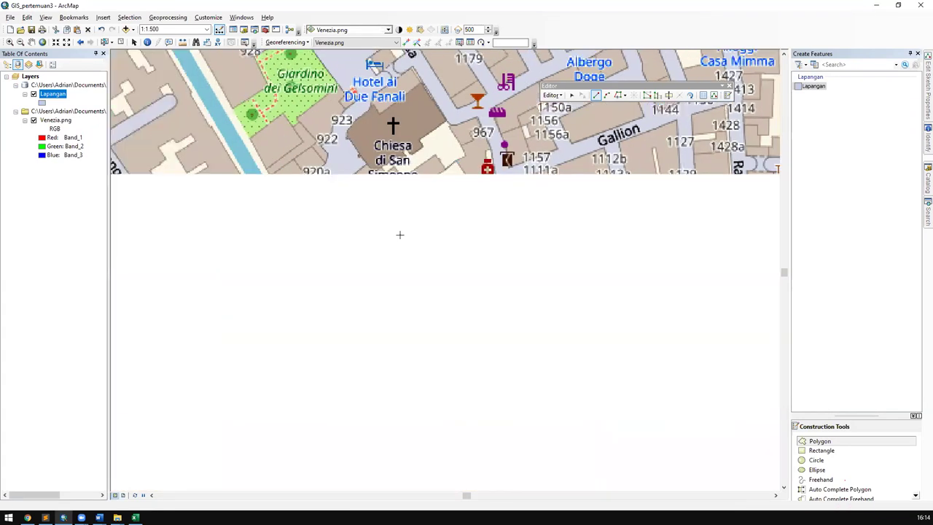
{"action": "left_click_drag", "start_coordinate": [400, 235], "coordinate": [463, 264]}
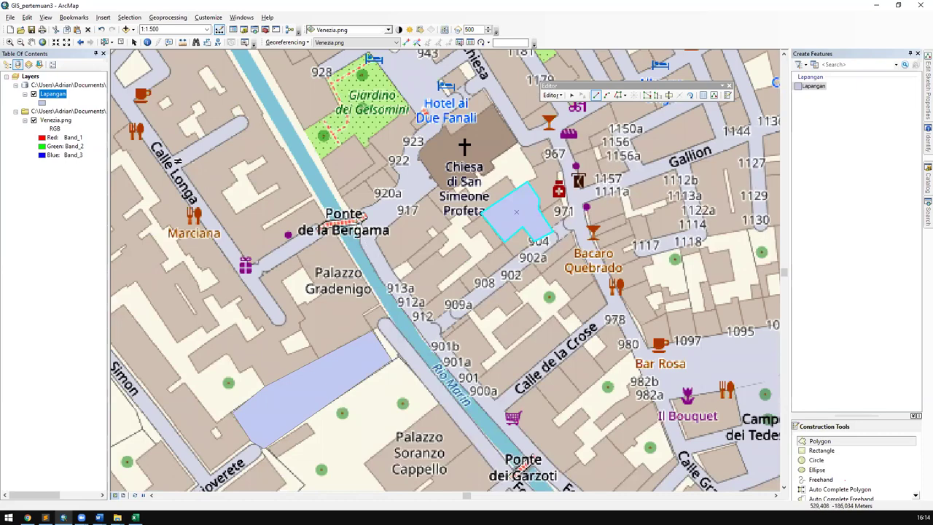
{"action": "left_click_drag", "start_coordinate": [625, 272], "coordinate": [475, 255]}
{"action": "left_click_drag", "start_coordinate": [430, 283], "coordinate": [484, 251]}
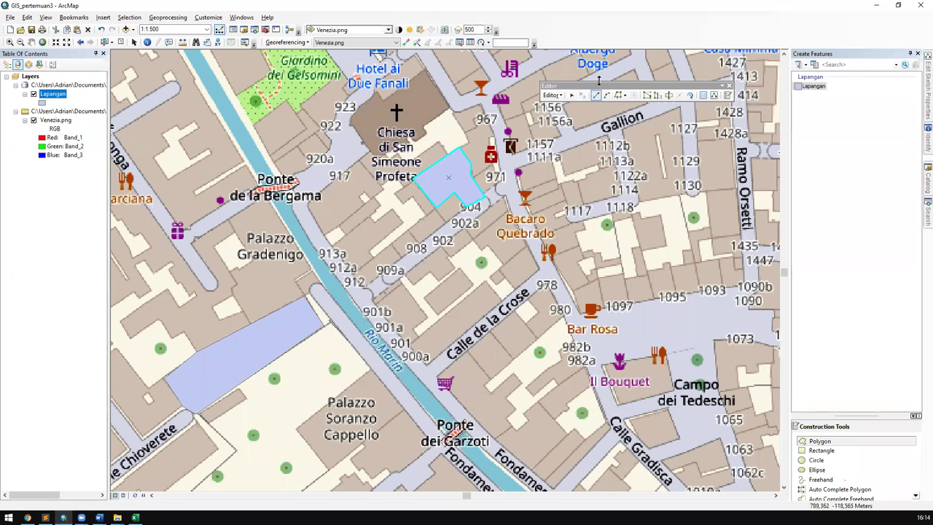
{"action": "left_click", "coordinate": [816, 86]}
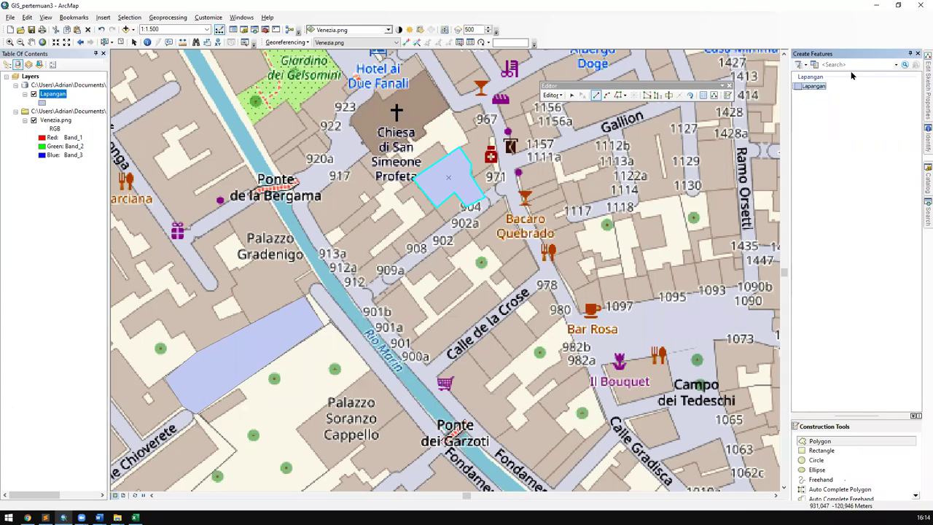
{"action": "left_click_drag", "start_coordinate": [465, 306], "coordinate": [492, 214]}
{"action": "left_click_drag", "start_coordinate": [469, 264], "coordinate": [486, 281]}
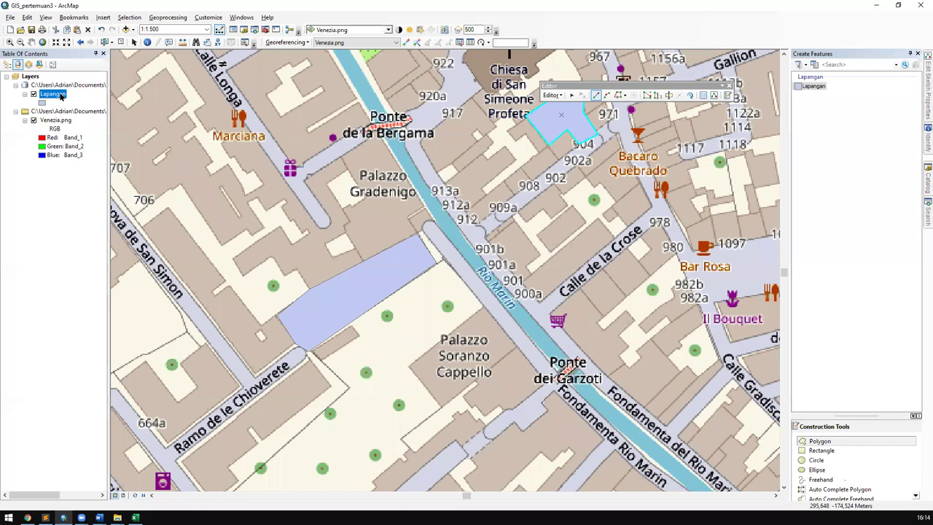
Step: Open the Lapangan layer's attribute table and select the record with OBJECTID 1
{"action": "right_click", "coordinate": [61, 96]}
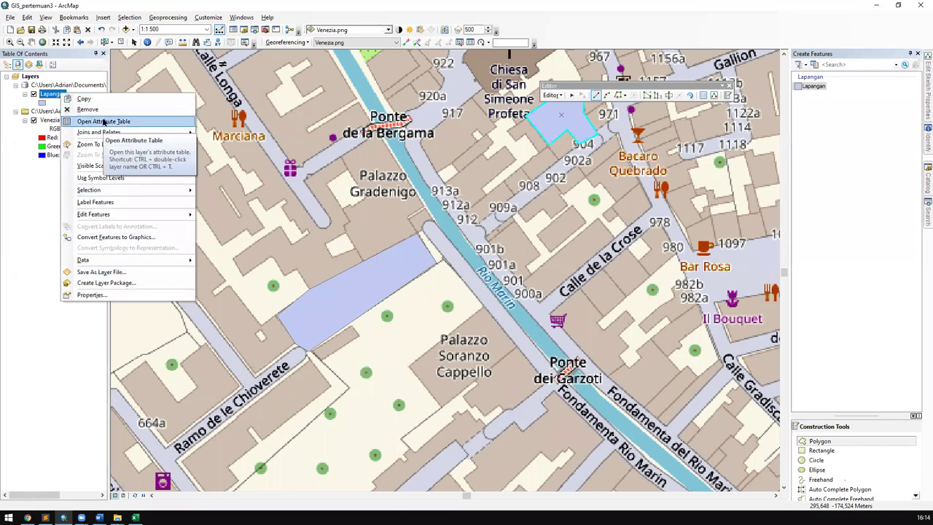
{"action": "left_click", "coordinate": [103, 121]}
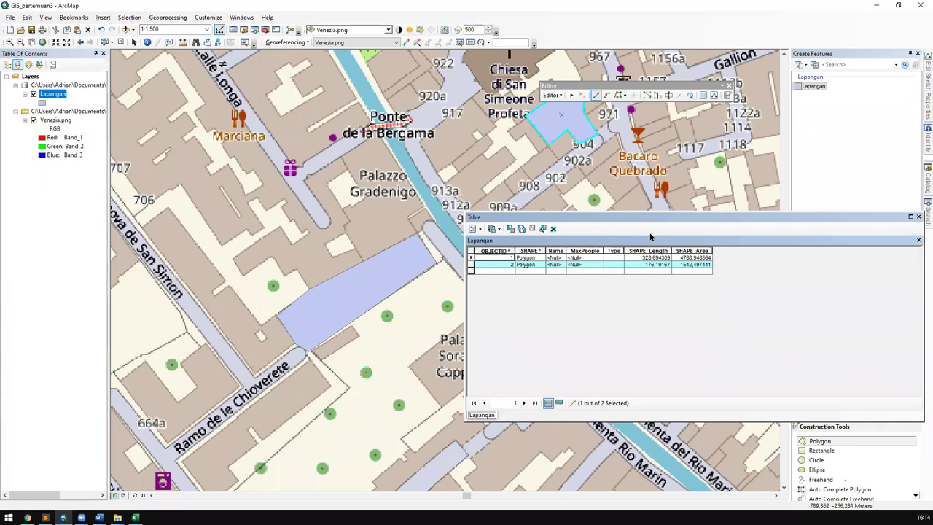
{"action": "left_click_drag", "start_coordinate": [664, 218], "coordinate": [391, 194]}
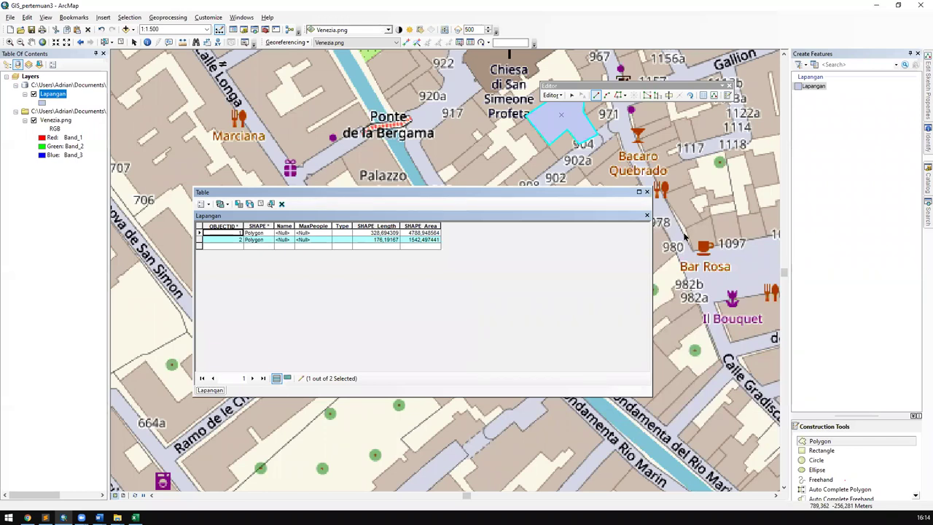
{"action": "left_click_drag", "start_coordinate": [345, 201], "coordinate": [673, 221]}
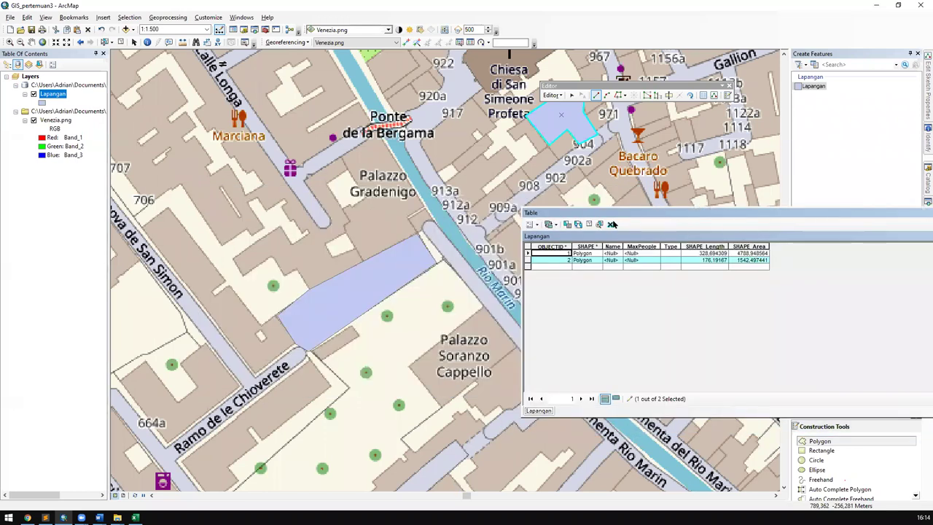
{"action": "left_click", "coordinate": [527, 254]}
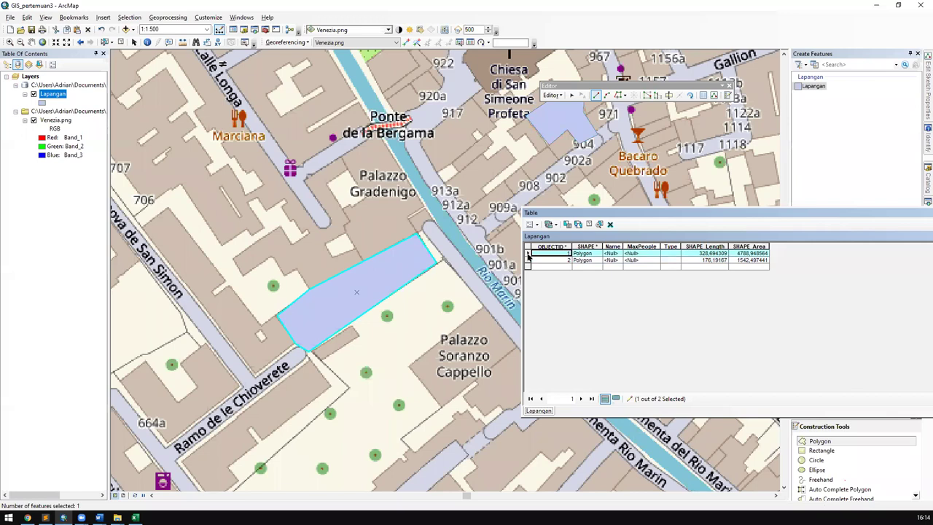
{"action": "right_click", "coordinate": [50, 97]}
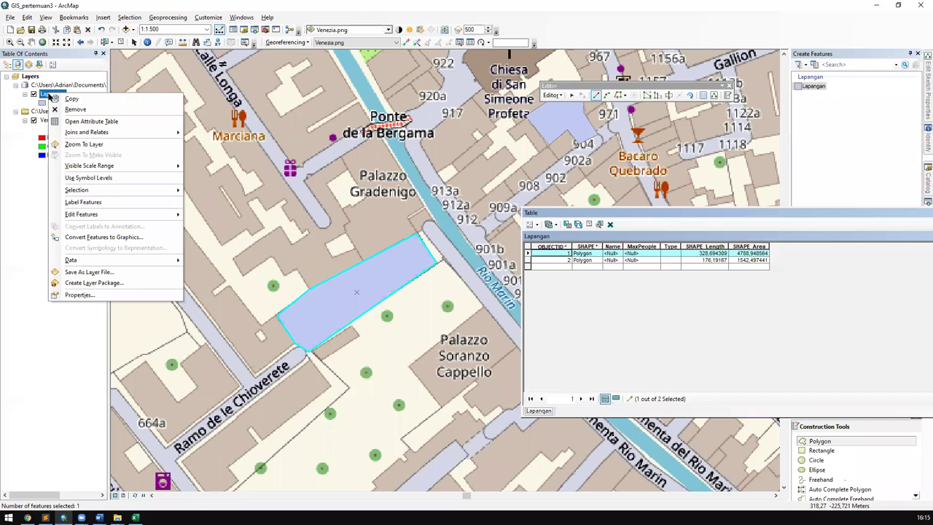
{"action": "left_click", "coordinate": [80, 121]}
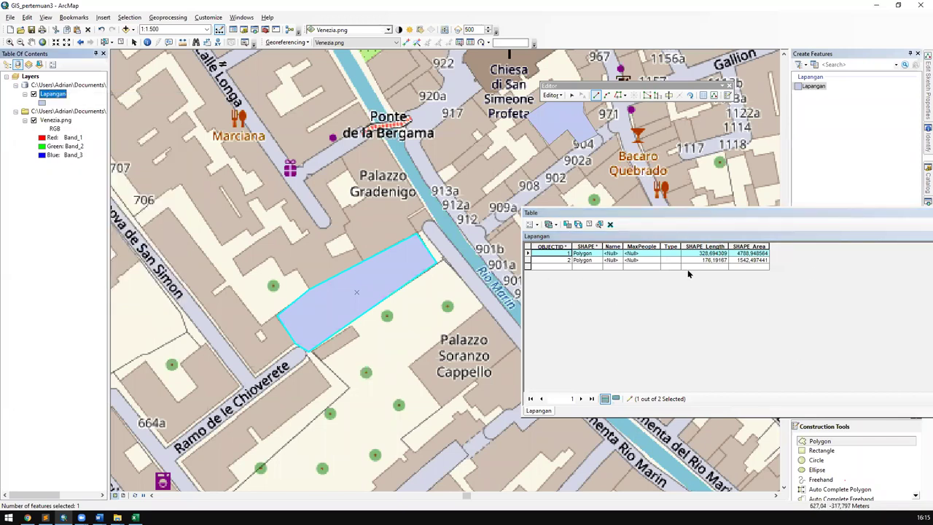
Step: From the table records, zoom to the courtyard polygon and the garden strip polygon in turn, and bring both back into view
{"action": "left_click", "coordinate": [542, 261]}
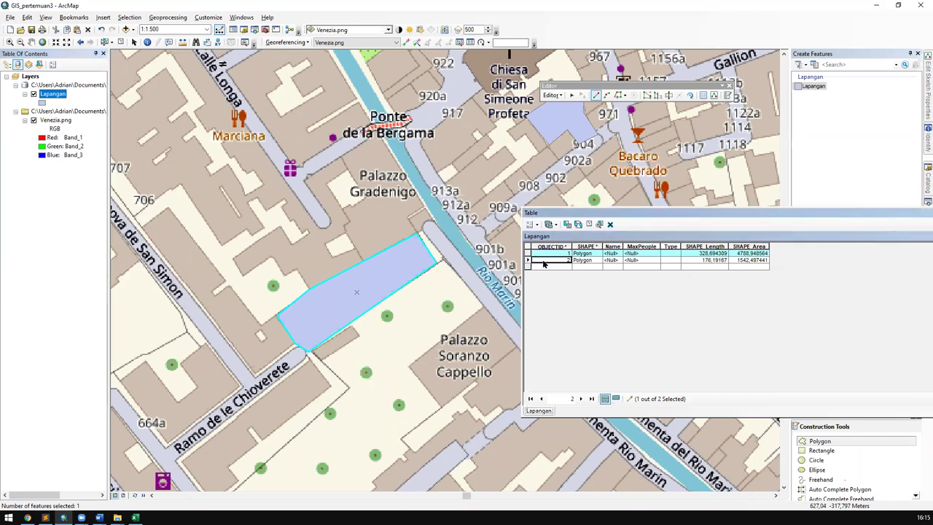
{"action": "left_click", "coordinate": [554, 253]}
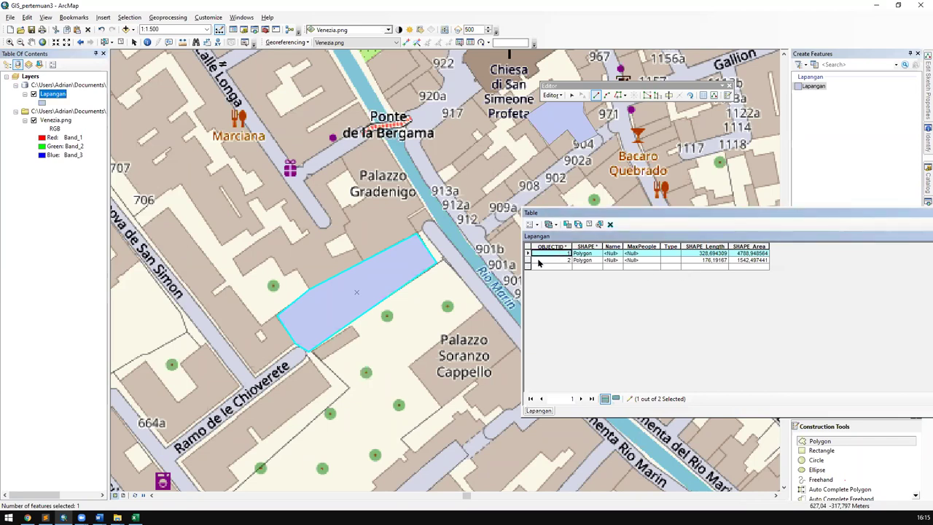
{"action": "left_click", "coordinate": [540, 261]}
{"action": "left_click", "coordinate": [548, 248]}
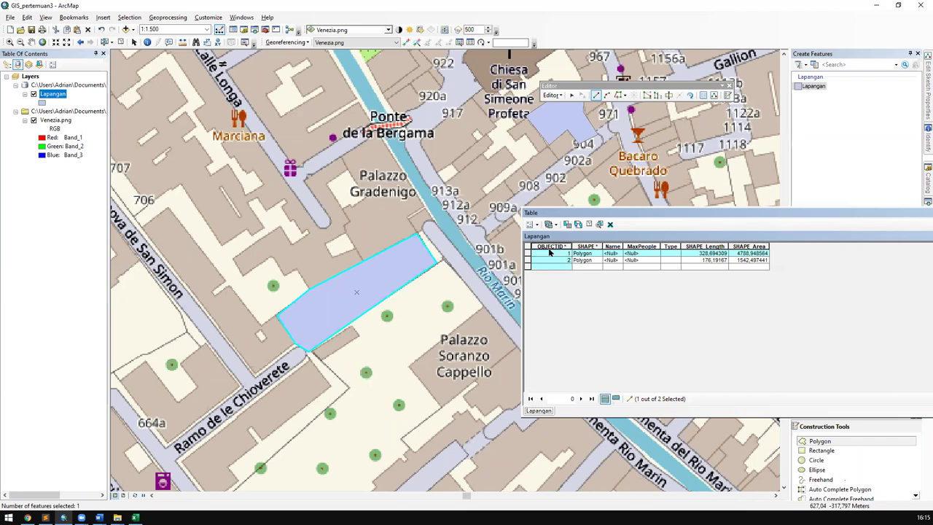
{"action": "left_click", "coordinate": [552, 260]}
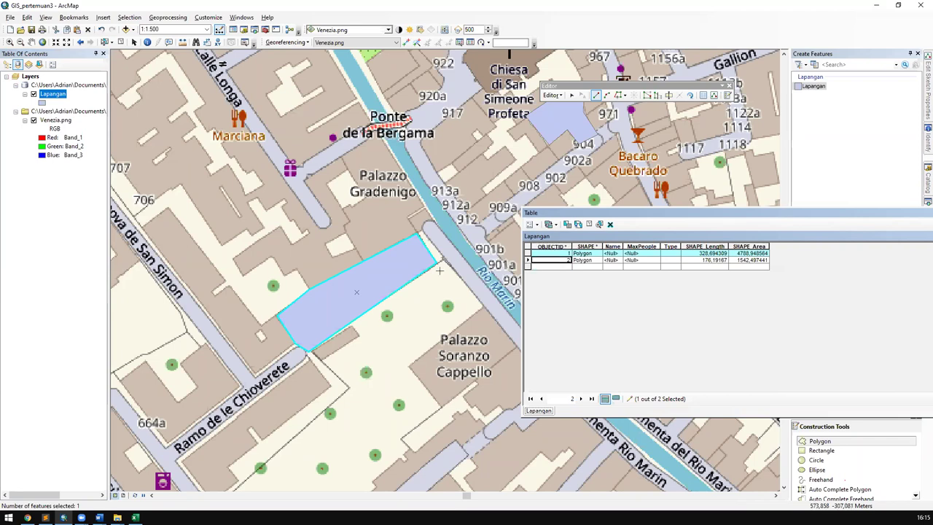
{"action": "double_click", "coordinate": [529, 261]}
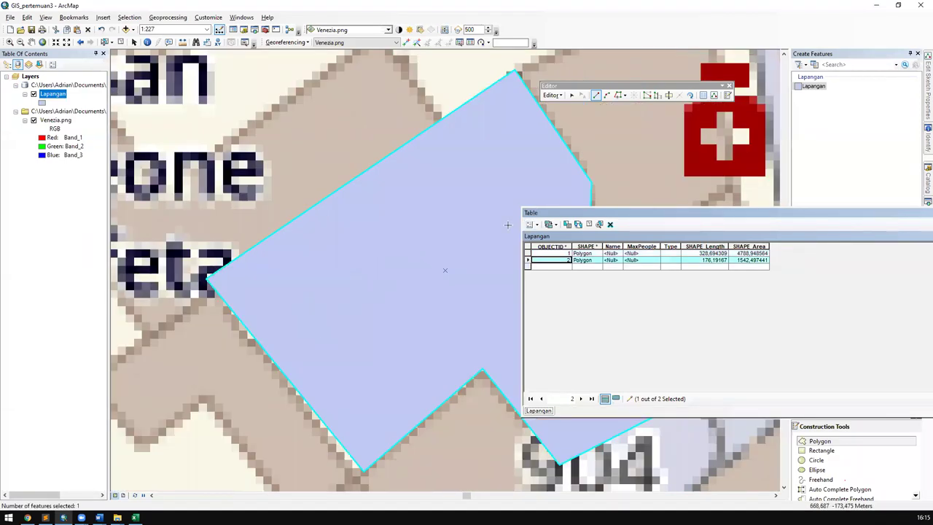
{"action": "left_click_drag", "start_coordinate": [437, 175], "coordinate": [417, 100]}
{"action": "left_click", "coordinate": [526, 259]}
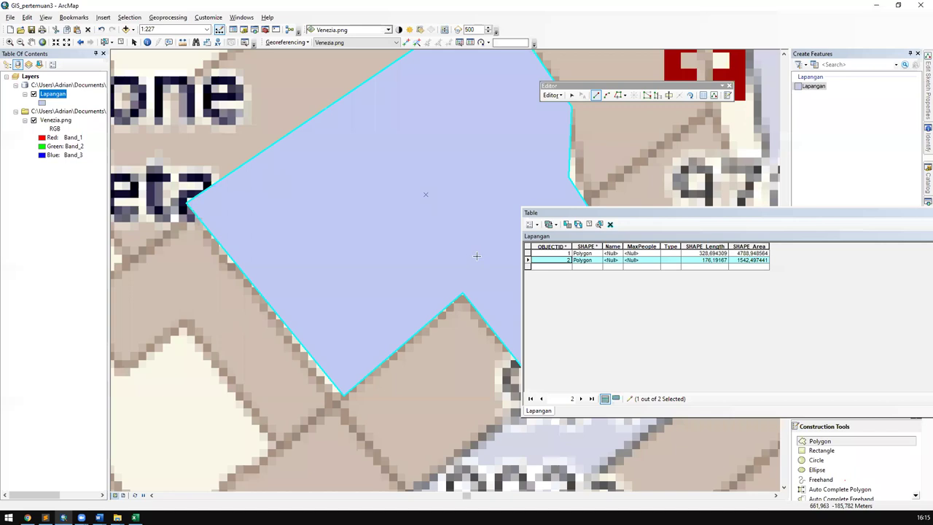
{"action": "double_click", "coordinate": [527, 252]}
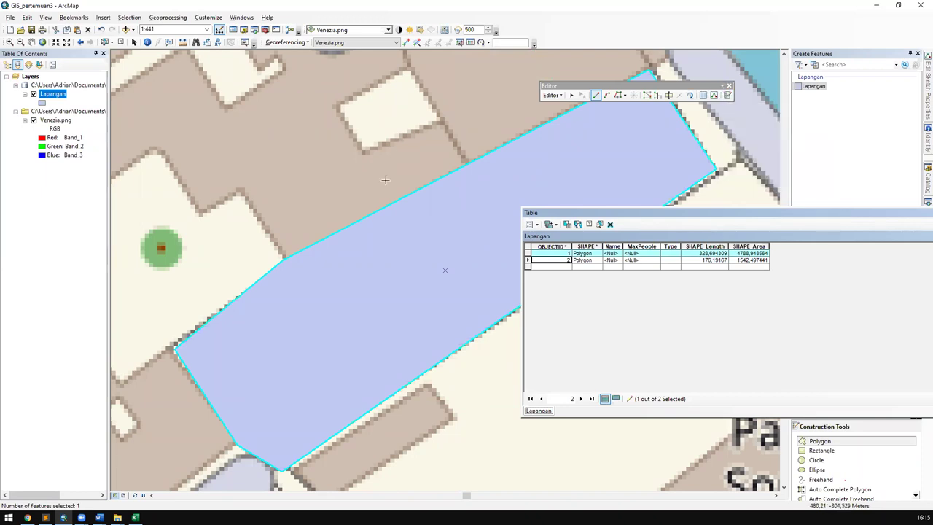
{"action": "scroll", "coordinate": [385, 180], "scroll_direction": "up", "scroll_amount": 3}
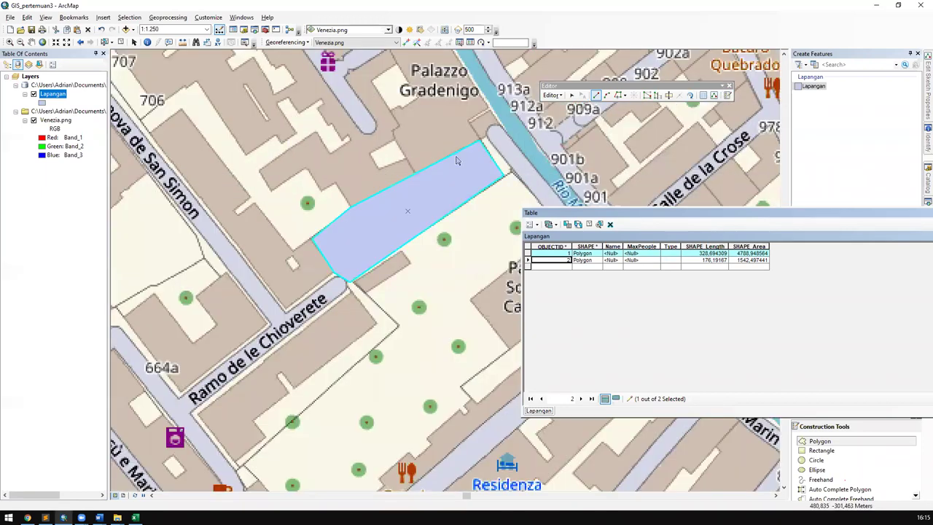
{"action": "left_click_drag", "start_coordinate": [494, 135], "coordinate": [355, 201]}
{"action": "left_click_drag", "start_coordinate": [451, 140], "coordinate": [376, 227]}
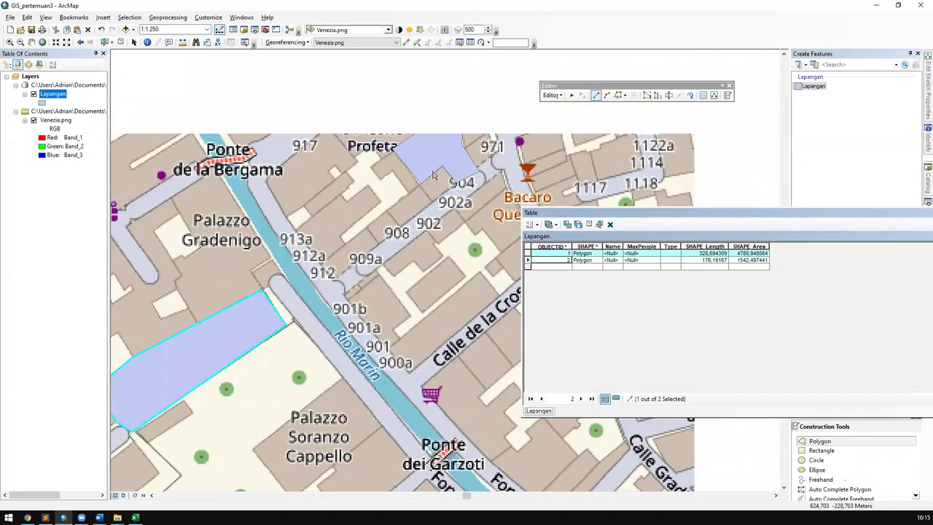
{"action": "left_click_drag", "start_coordinate": [118, 450], "coordinate": [151, 459]}
Step: Switch to the Case document in Word, review how the Name field must be filled in, and return to ArcMap
{"action": "left_click", "coordinate": [99, 516]}
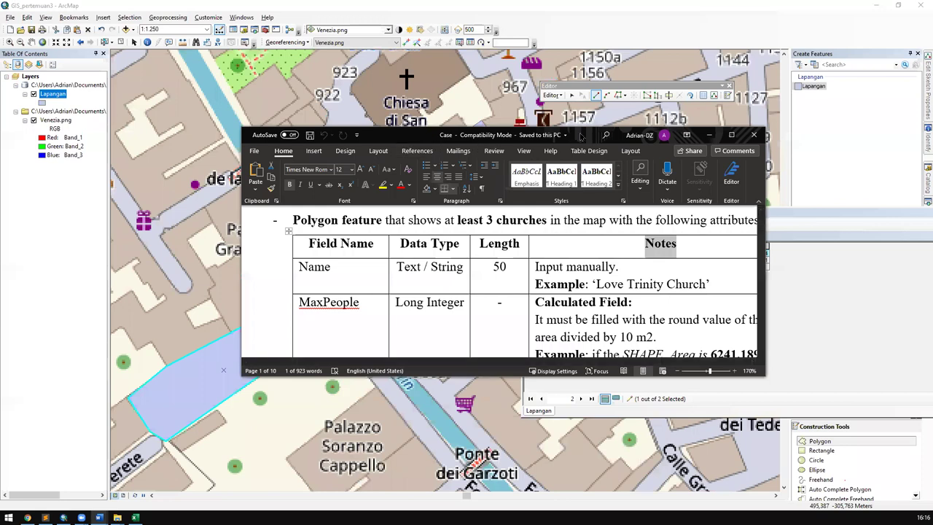
{"action": "left_click_drag", "start_coordinate": [556, 136], "coordinate": [290, 122]}
{"action": "left_click_drag", "start_coordinate": [355, 254], "coordinate": [271, 253]}
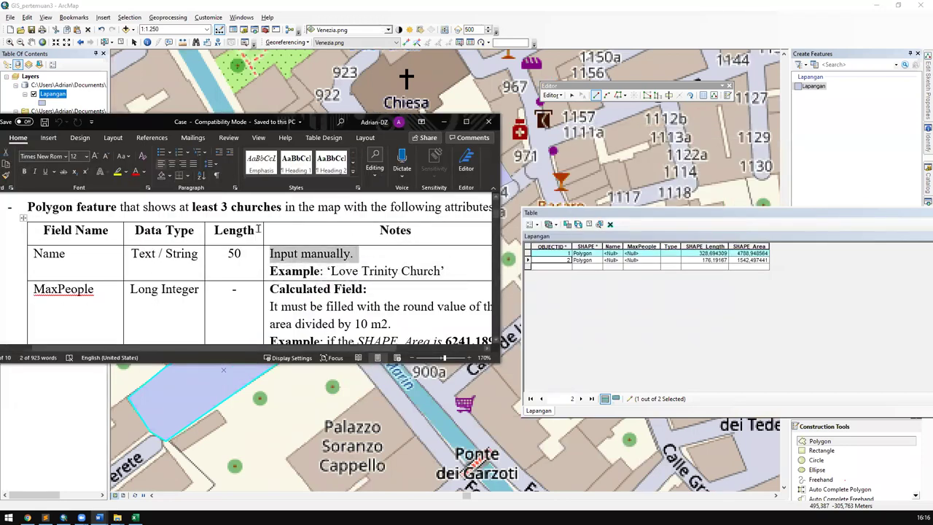
{"action": "left_click", "coordinate": [592, 304]}
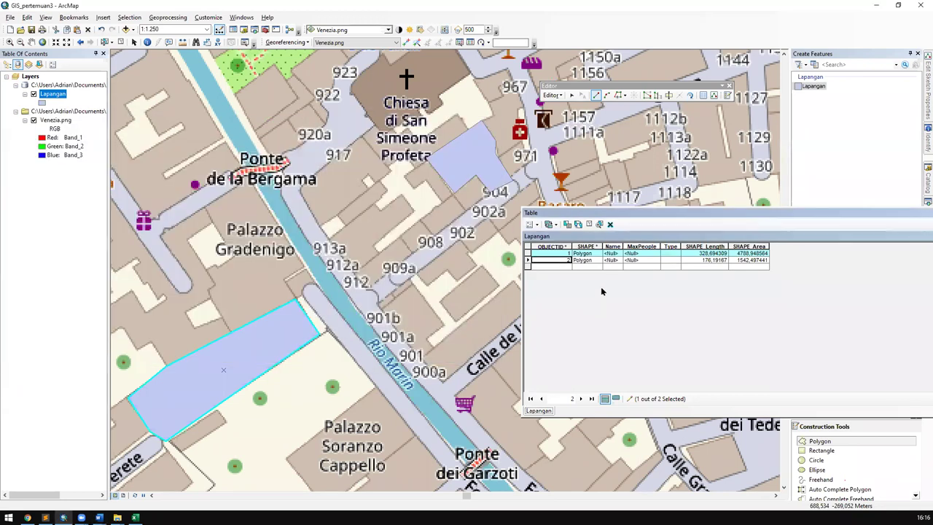
Step: Name the first Lapangan record Football Field and the second Basketball Field, widening the Name column to fit
{"action": "left_click_drag", "start_coordinate": [632, 220], "coordinate": [522, 221]}
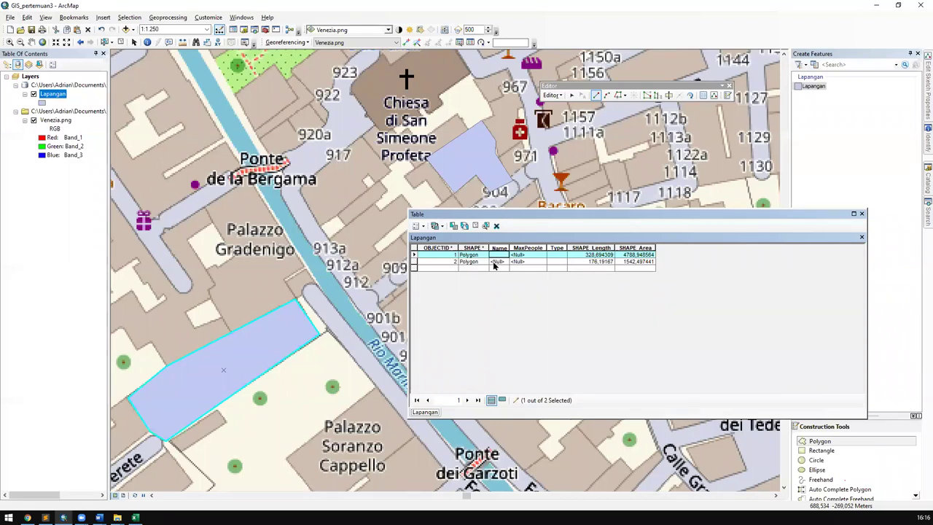
{"action": "type", "text": "SoFoot"}
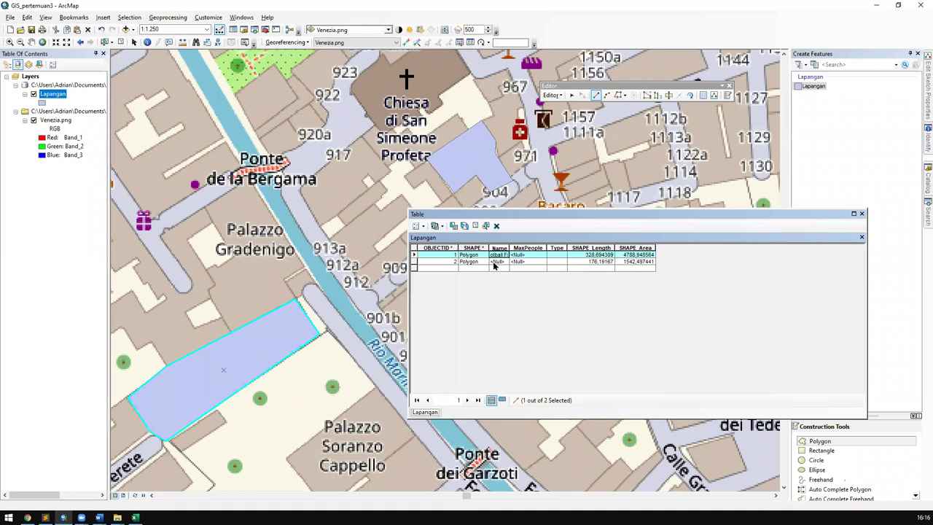
{"action": "left_click", "coordinate": [493, 262]}
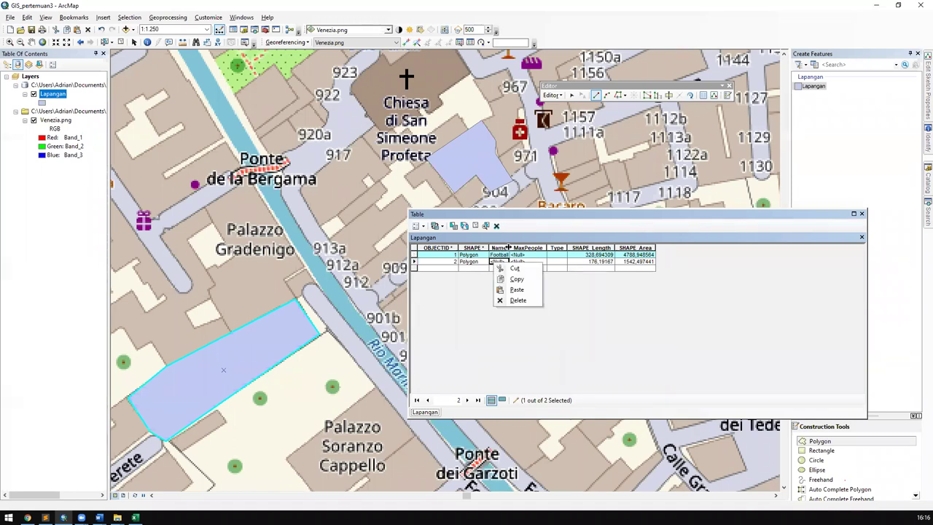
{"action": "key", "text": "Escape"}
{"action": "left_click_drag", "start_coordinate": [508, 246], "coordinate": [554, 245]}
{"action": "left_click", "coordinate": [526, 255]}
{"action": "left_click", "coordinate": [521, 262]}
{"action": "key", "text": "BackSpace"}
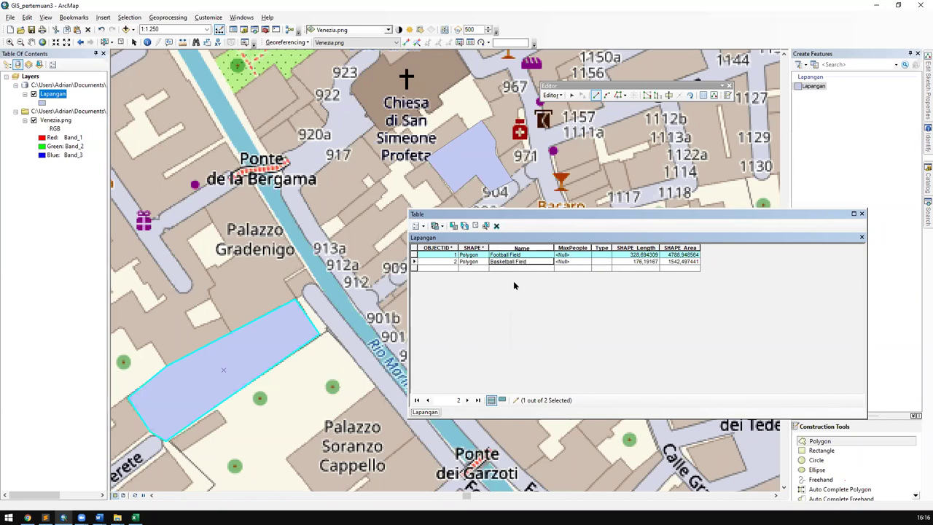
Step: Open the field properties of the MaxPeople column and check its data type
{"action": "left_click", "coordinate": [564, 267]}
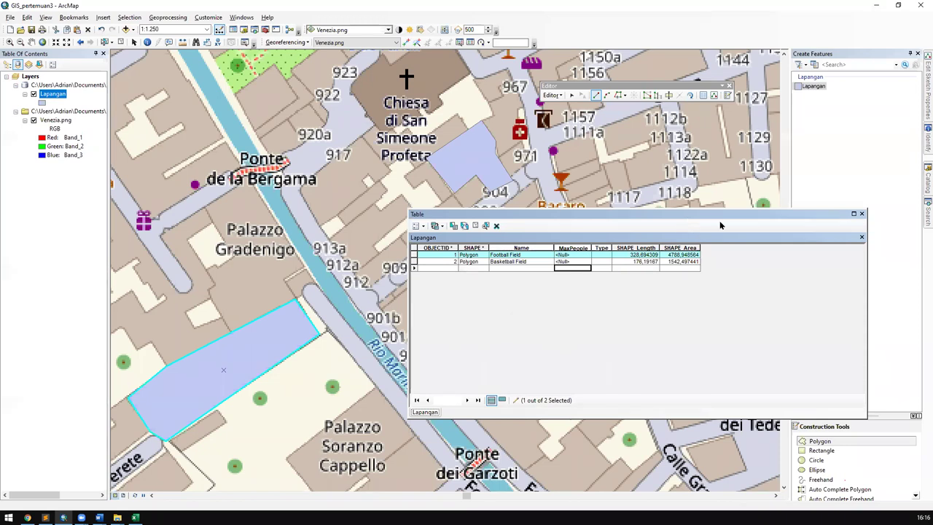
{"action": "left_click_drag", "start_coordinate": [738, 228], "coordinate": [769, 235]}
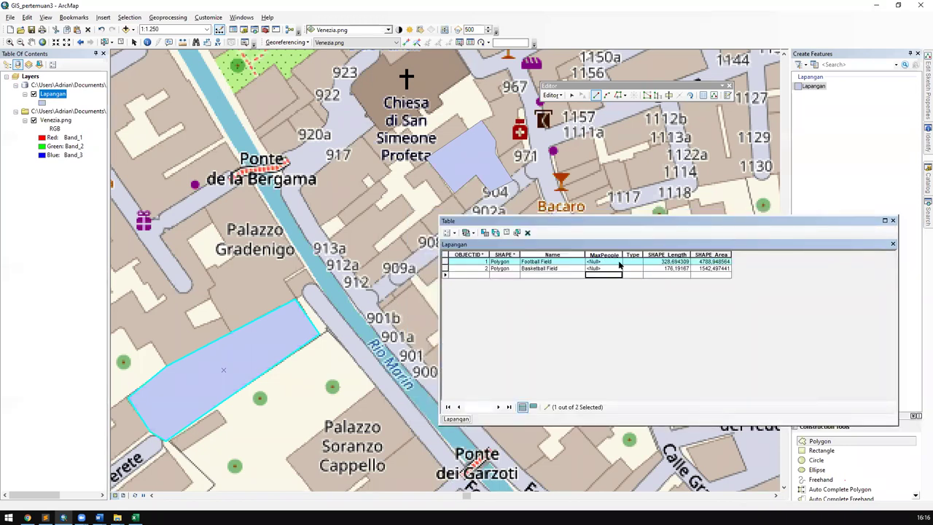
{"action": "left_click", "coordinate": [616, 261]}
{"action": "left_click", "coordinate": [609, 269]}
{"action": "left_click", "coordinate": [596, 253]}
{"action": "right_click", "coordinate": [596, 253]}
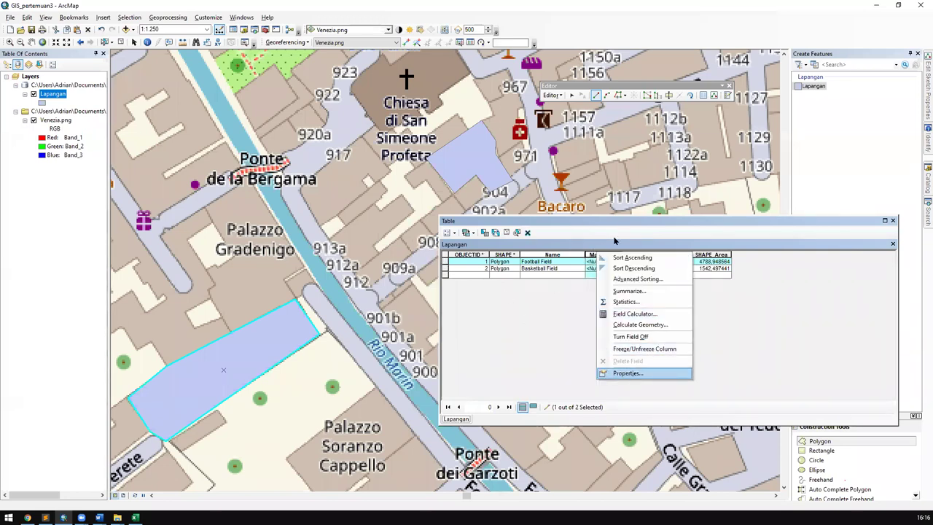
{"action": "left_click", "coordinate": [583, 285]}
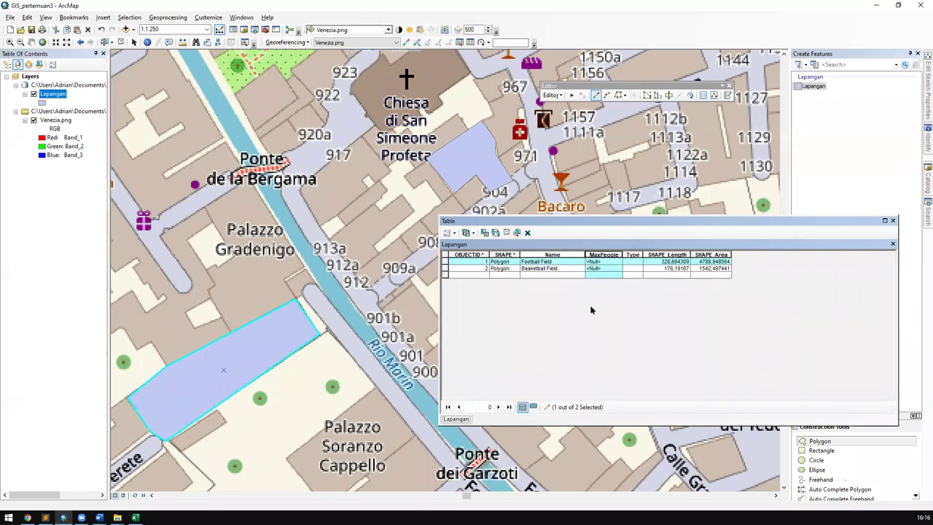
{"action": "right_click", "coordinate": [613, 255]}
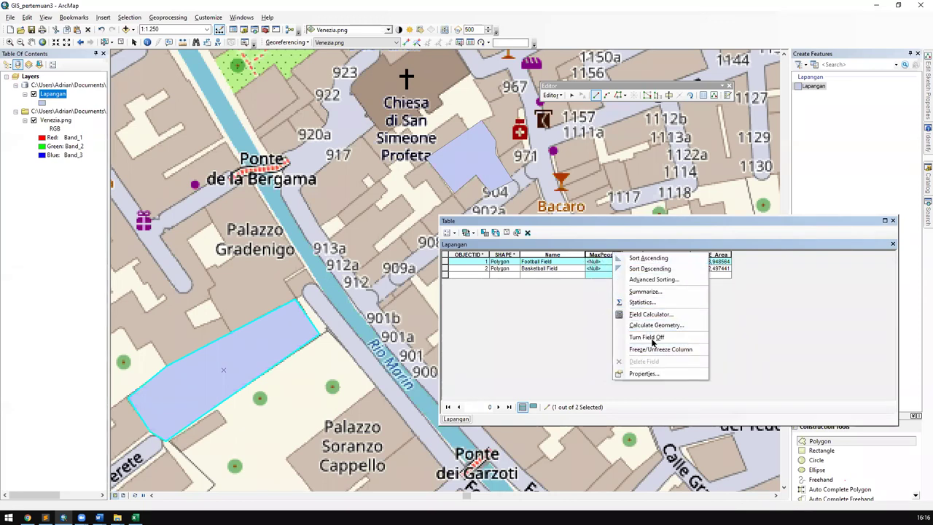
{"action": "left_click", "coordinate": [665, 373]}
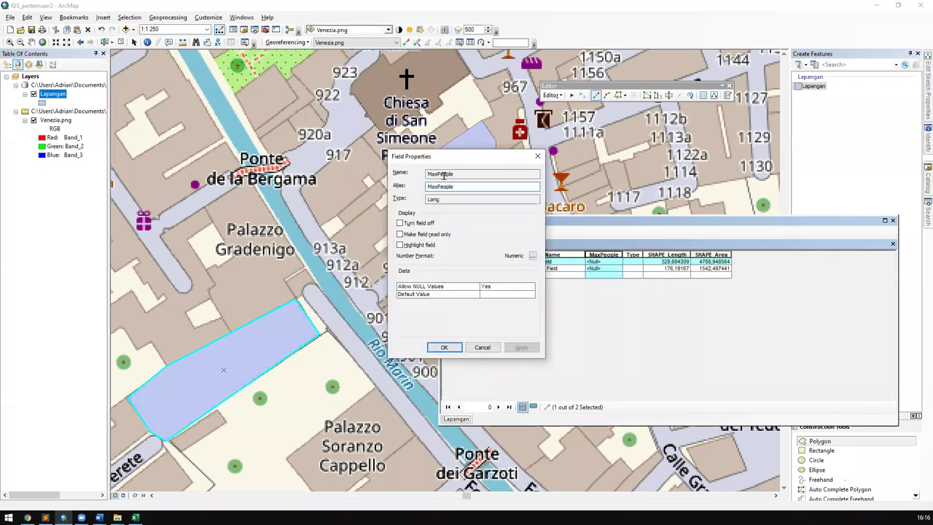
{"action": "left_click_drag", "start_coordinate": [419, 156], "coordinate": [309, 187]}
{"action": "left_click", "coordinate": [329, 229]}
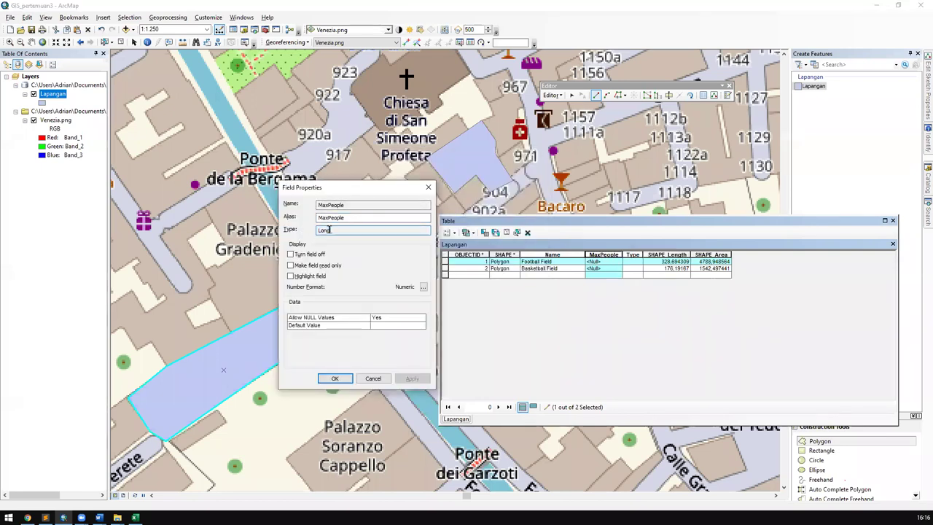
Step: Review the MaxPeople field's name, alias, null-value and default settings, and close its properties
{"action": "key", "text": "shift+Tab"}
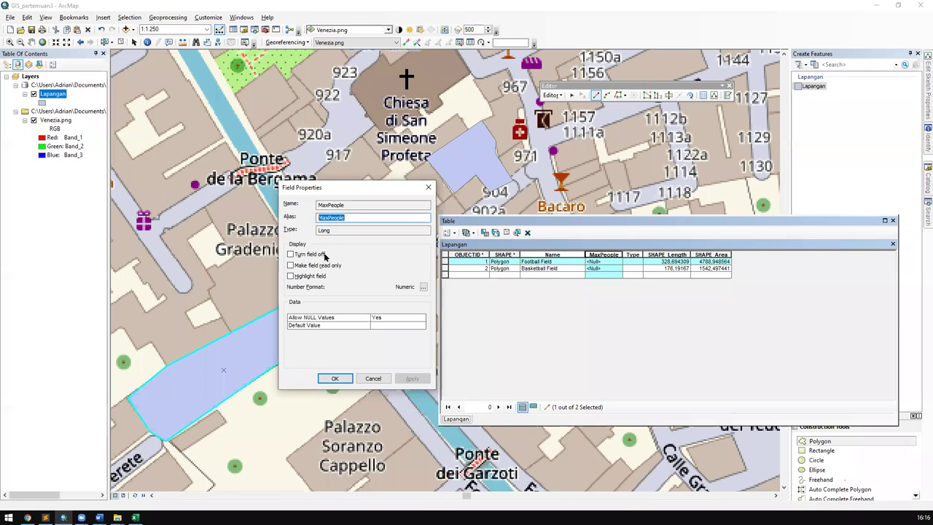
{"action": "double_click", "coordinate": [334, 205]}
{"action": "left_click", "coordinate": [335, 205]}
{"action": "double_click", "coordinate": [345, 217]}
{"action": "left_click", "coordinate": [338, 325]}
{"action": "left_click", "coordinate": [357, 318]}
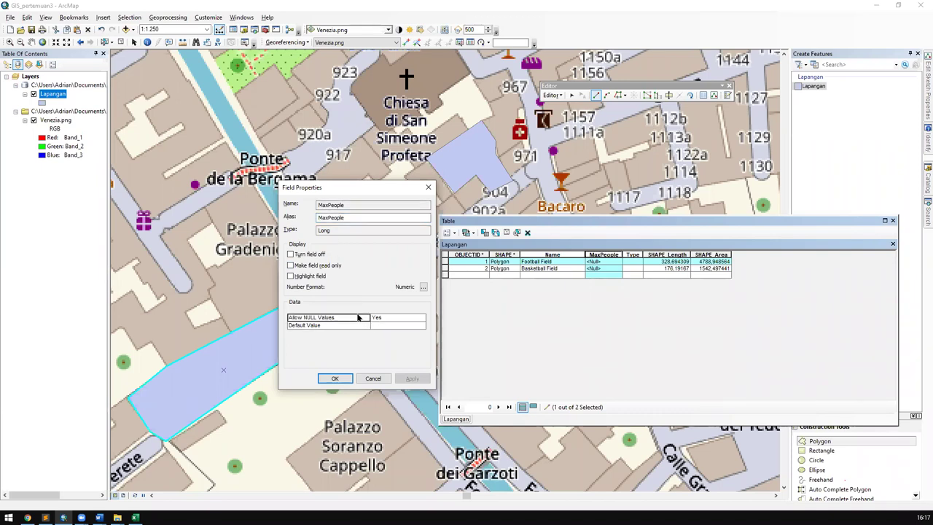
{"action": "left_click", "coordinate": [373, 379]}
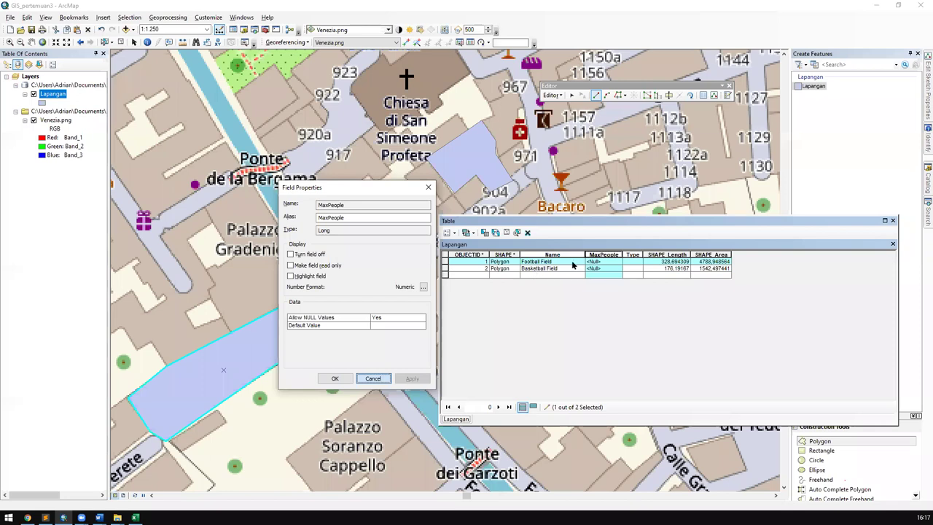
Step: Open the field properties of the Type column, check its data type and null-value setting, and close them
{"action": "left_click", "coordinate": [607, 269]}
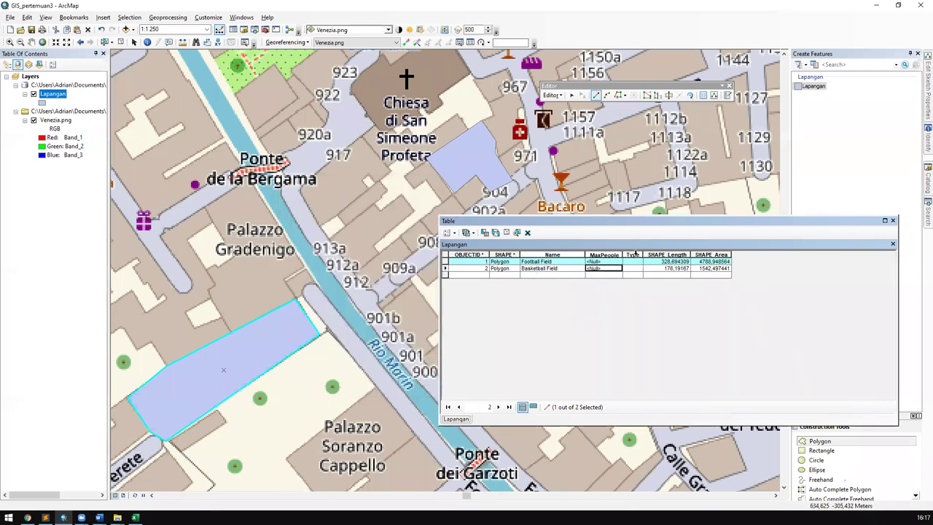
{"action": "right_click", "coordinate": [635, 254]}
{"action": "left_click", "coordinate": [699, 374]}
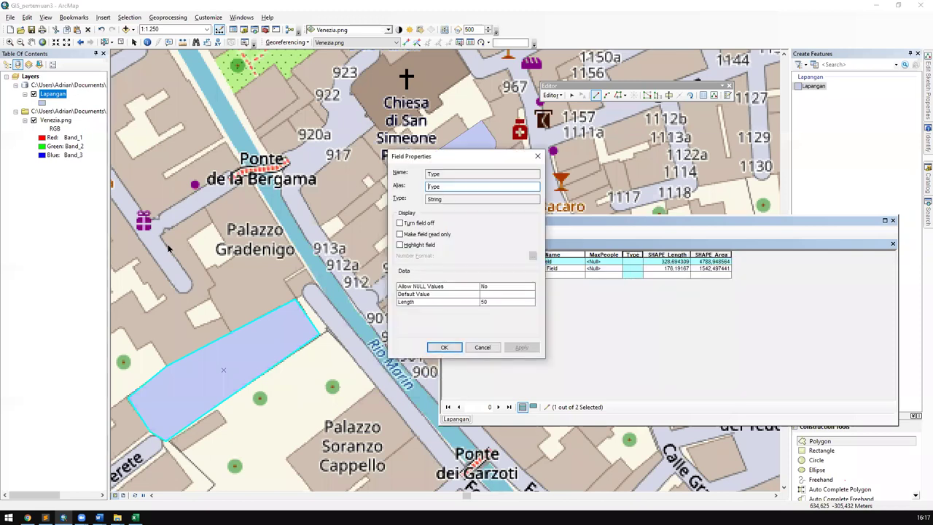
{"action": "left_click_drag", "start_coordinate": [462, 157], "coordinate": [351, 178]}
{"action": "left_click", "coordinate": [319, 309]}
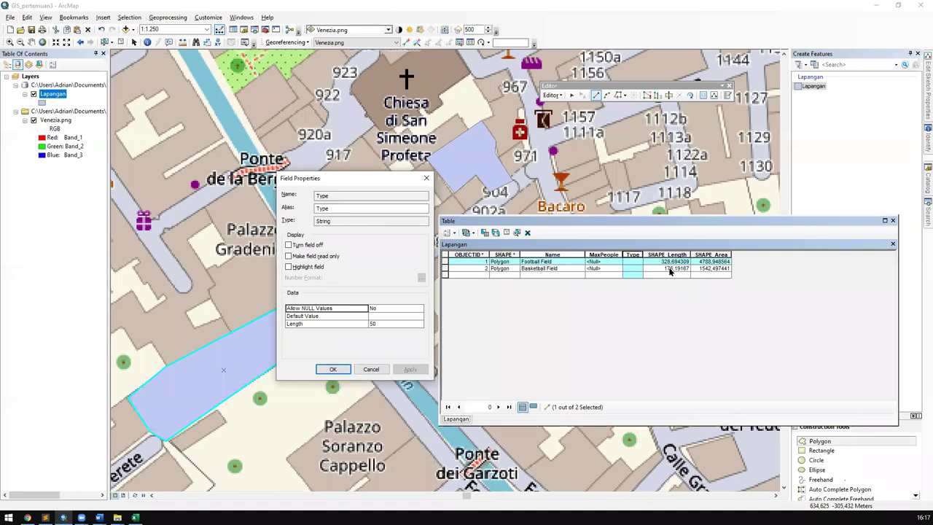
{"action": "left_click", "coordinate": [379, 370]}
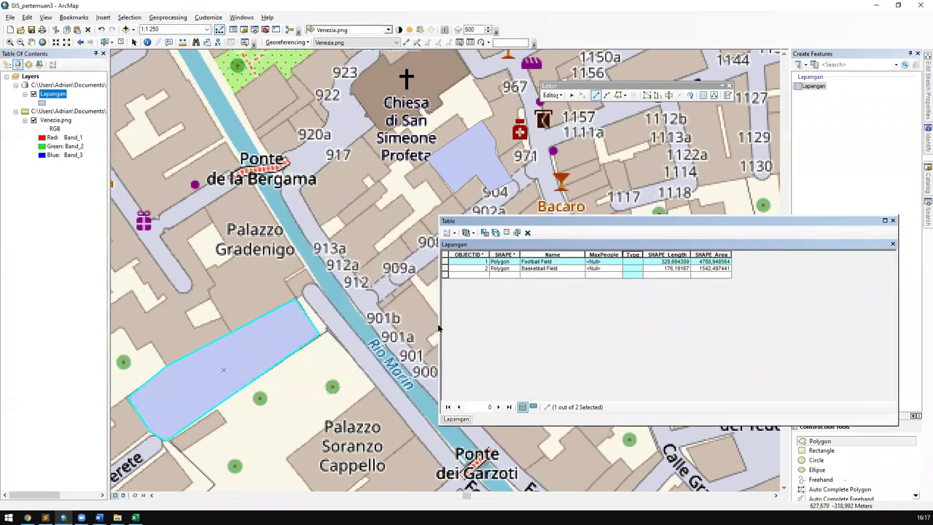
Step: Reposition the Lapangan attribute table over the map and clear its record selection
{"action": "left_click", "coordinate": [604, 268]}
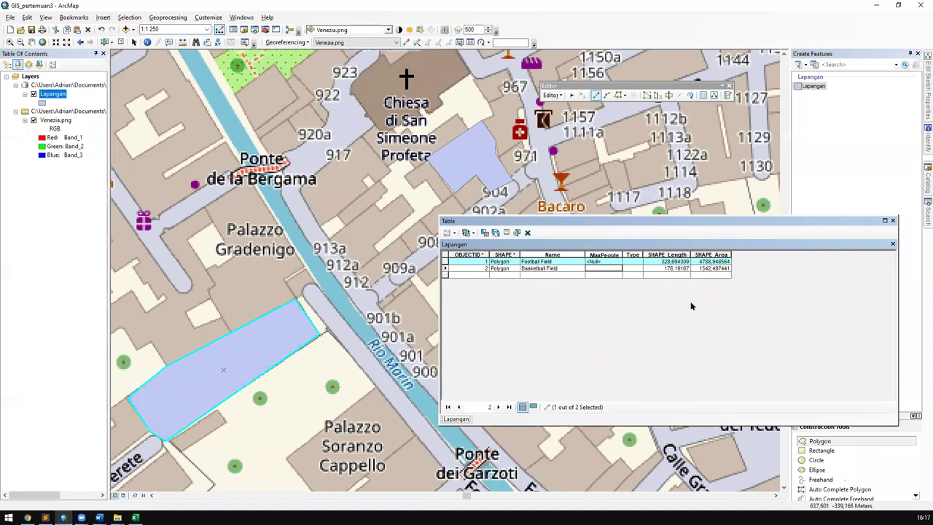
{"action": "left_click_drag", "start_coordinate": [682, 222], "coordinate": [564, 232]}
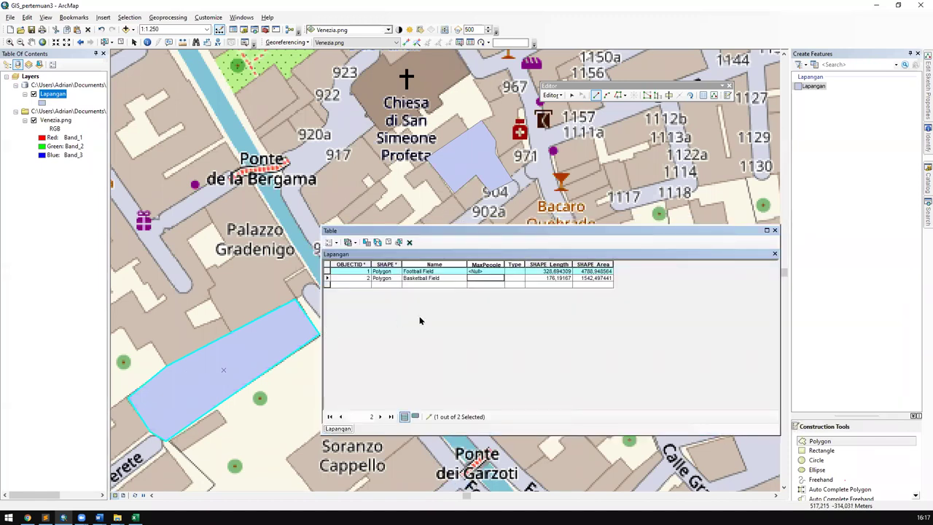
{"action": "left_click", "coordinate": [329, 267]}
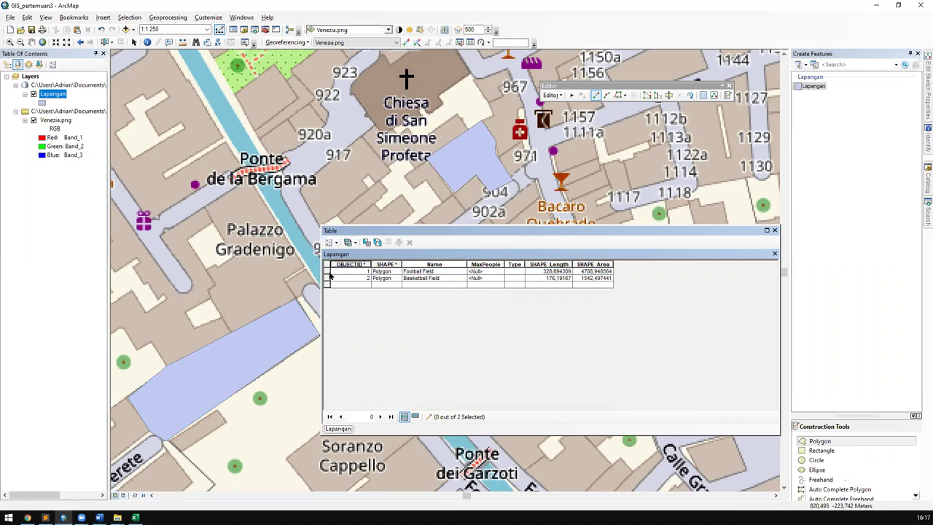
{"action": "left_click", "coordinate": [327, 270]}
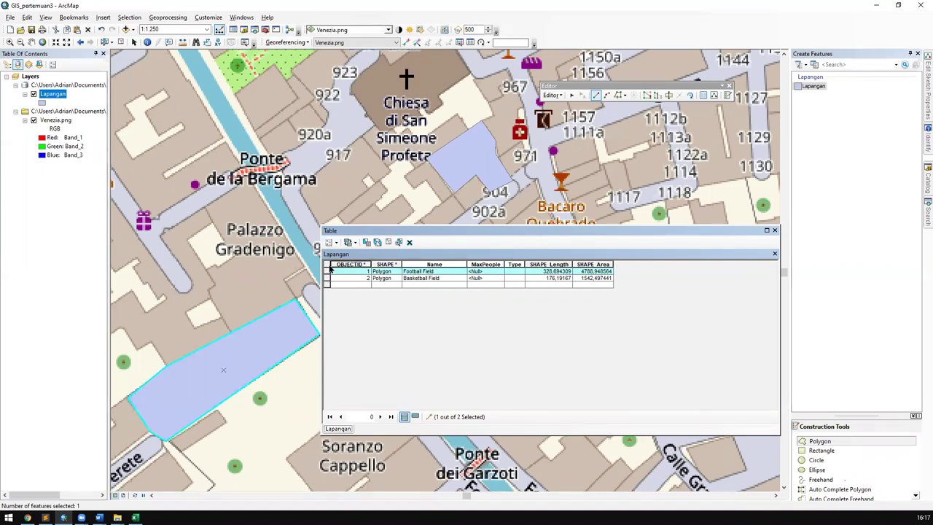
{"action": "left_click", "coordinate": [329, 266]}
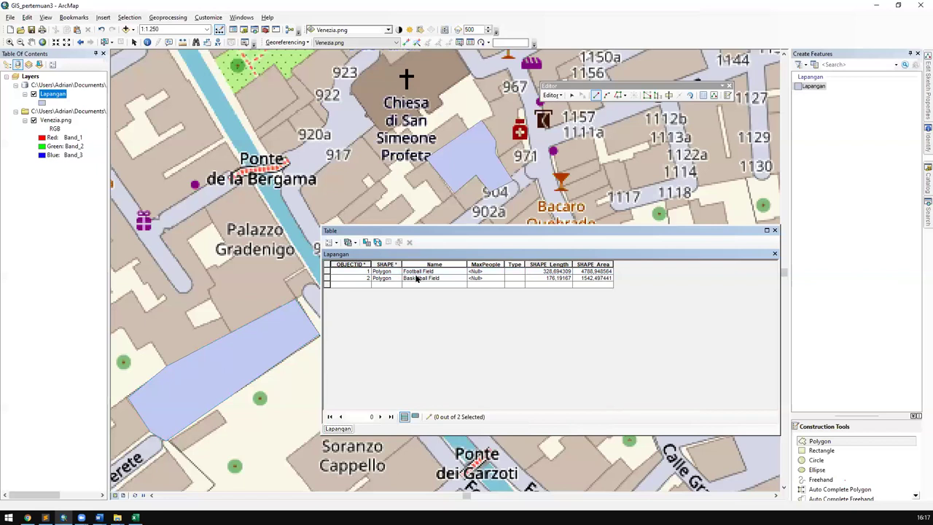
Step: Open the Field Calculator for the MaxPeople column and place it so that the column's values stay visible
{"action": "left_click", "coordinate": [486, 264]}
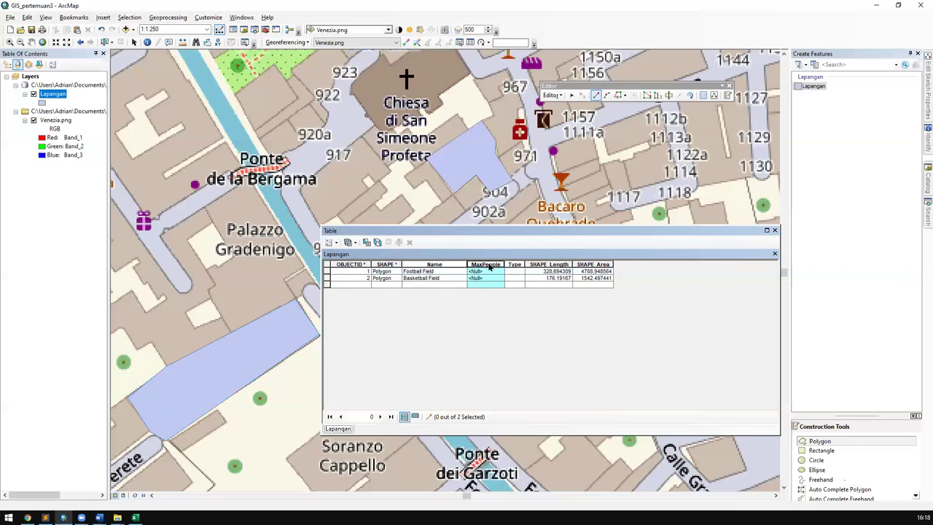
{"action": "right_click", "coordinate": [489, 267]}
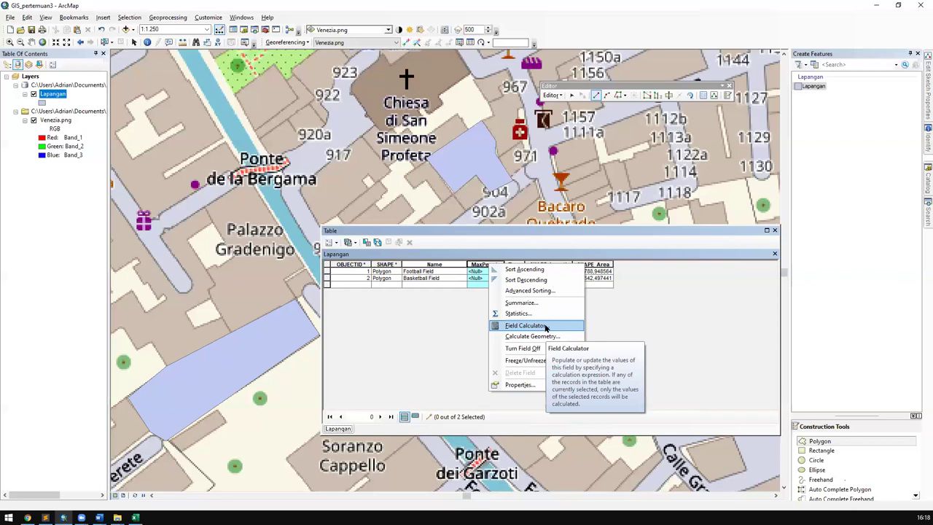
{"action": "left_click", "coordinate": [545, 326]}
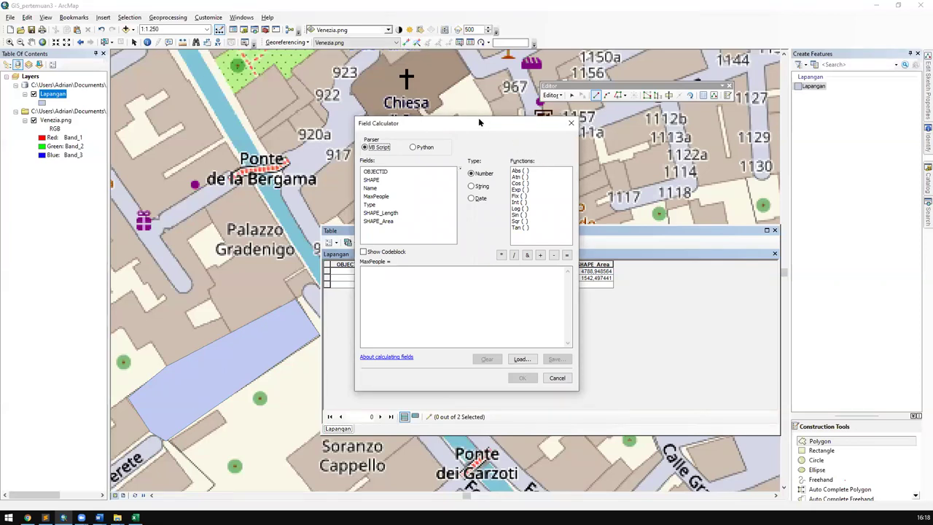
{"action": "left_click_drag", "start_coordinate": [478, 119], "coordinate": [380, 135]}
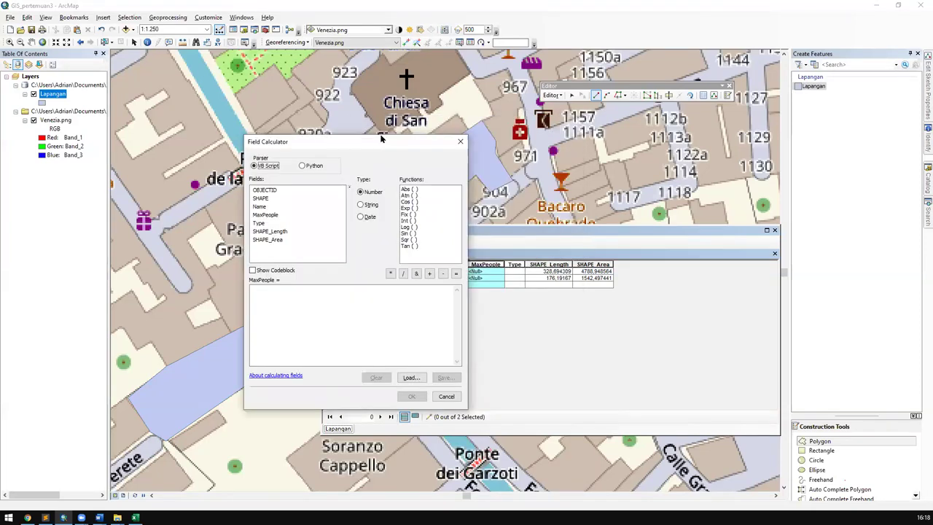
{"action": "left_click", "coordinate": [363, 314]}
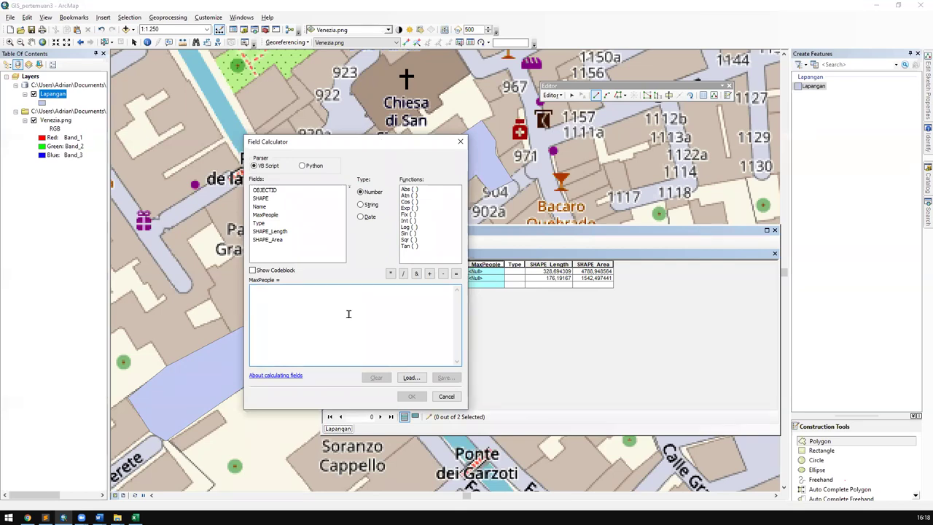
Step: Switch to the O211-COMP6590-SL01-03-2 document in Word and locate its file in the Materi folder in File Explorer
{"action": "left_click", "coordinate": [98, 516]}
{"action": "left_click", "coordinate": [79, 499]}
{"action": "left_click", "coordinate": [82, 503]}
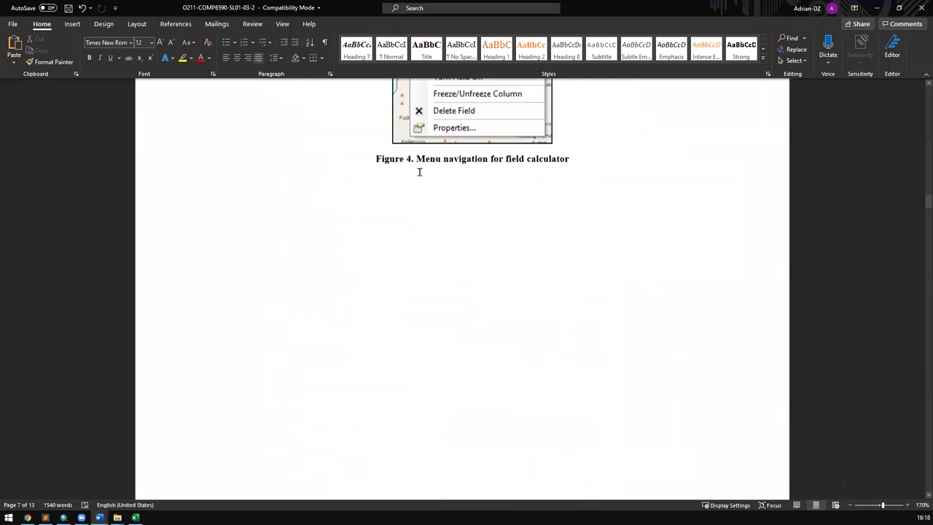
{"action": "mouse_move", "coordinate": [117, 517]}
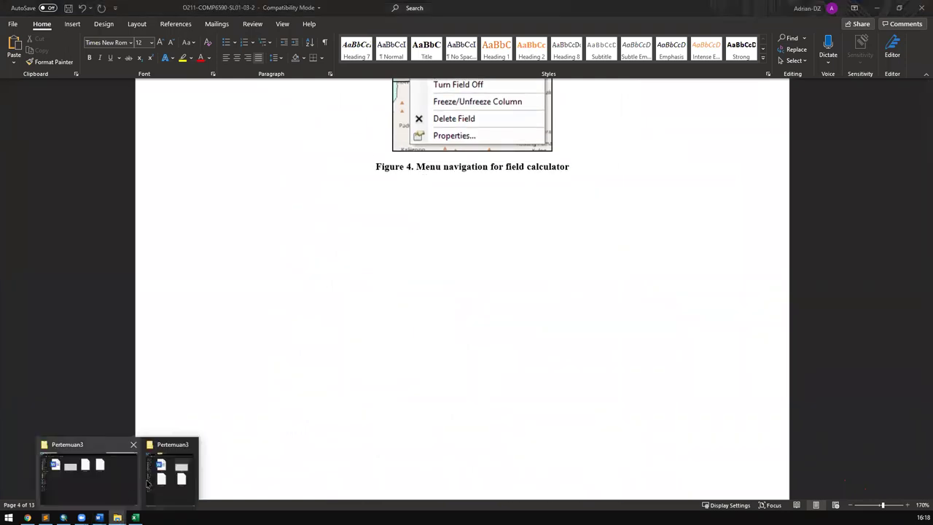
{"action": "mouse_move", "coordinate": [170, 474]}
{"action": "left_click", "coordinate": [737, 411]}
{"action": "key", "text": "BackSpace"}
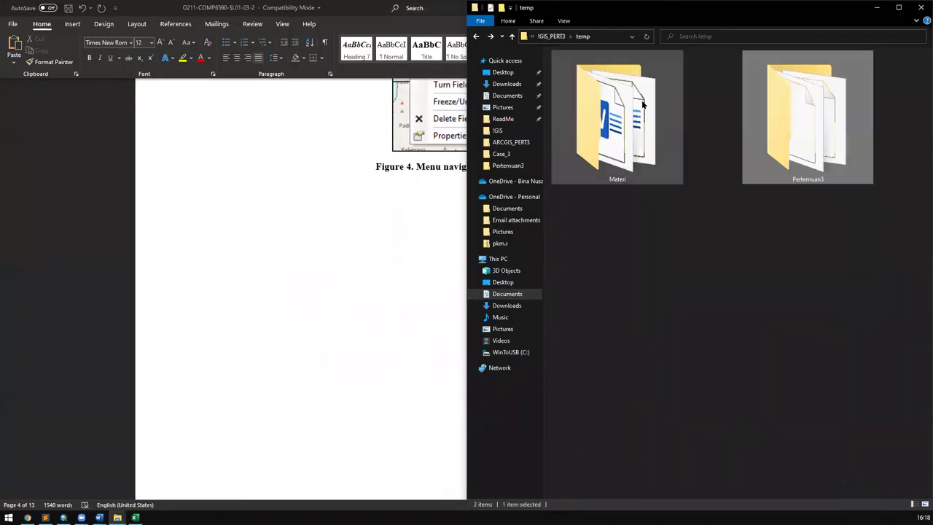
{"action": "left_click", "coordinate": [634, 127]}
{"action": "double_click", "coordinate": [650, 135]}
{"action": "left_click_drag", "start_coordinate": [833, 215], "coordinate": [841, 186]}
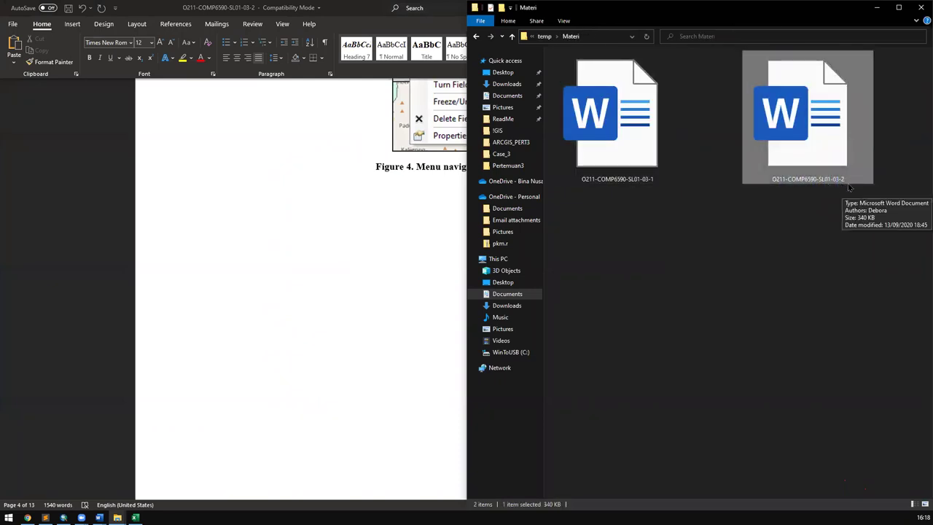
{"action": "left_click", "coordinate": [797, 243]}
Step: Return to the Word document and examine the Field Calculator section and its number functions
{"action": "left_click", "coordinate": [285, 285]}
{"action": "scroll", "coordinate": [464, 247], "scroll_direction": "up", "scroll_amount": 15}
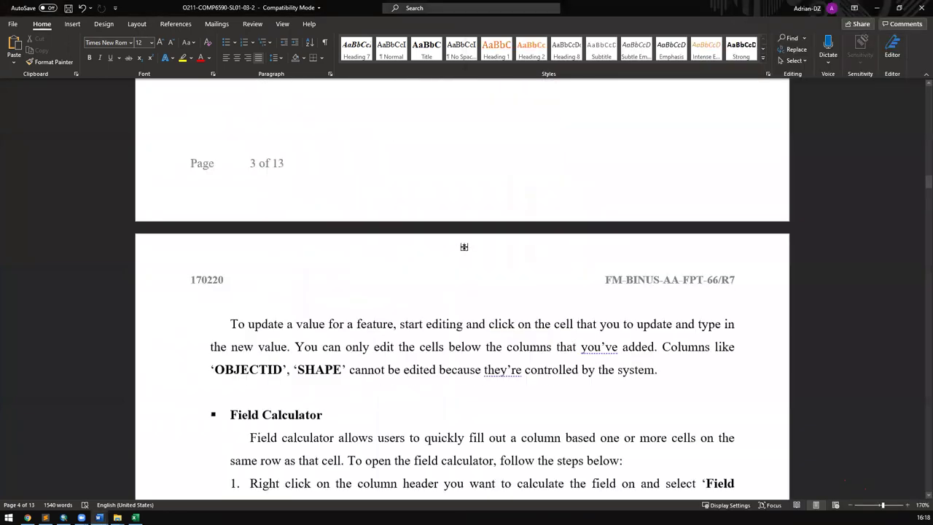
{"action": "scroll", "coordinate": [459, 233], "scroll_direction": "up", "scroll_amount": 15}
{"action": "scroll", "coordinate": [401, 225], "scroll_direction": "down", "scroll_amount": 20}
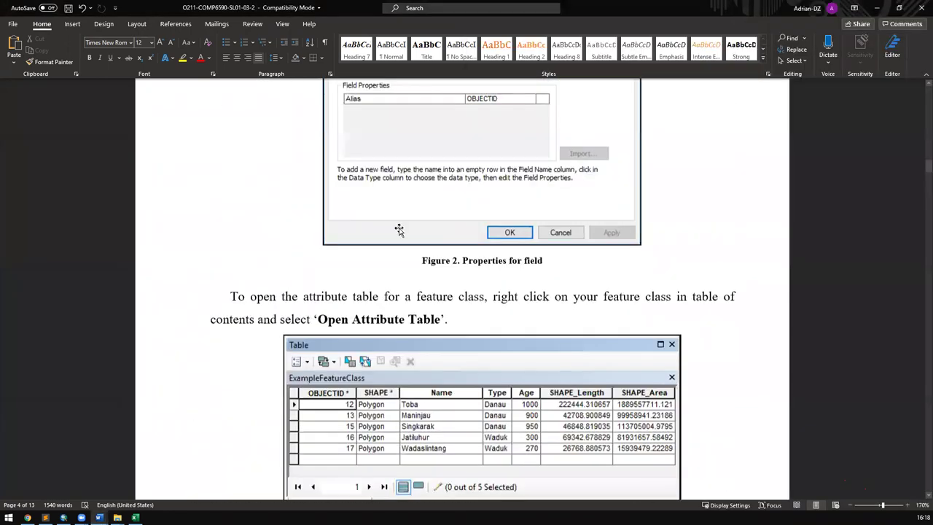
{"action": "scroll", "coordinate": [398, 228], "scroll_direction": "down", "scroll_amount": 10}
{"action": "scroll", "coordinate": [399, 228], "scroll_direction": "up", "scroll_amount": 10}
{"action": "scroll", "coordinate": [392, 262], "scroll_direction": "down", "scroll_amount": 12}
{"action": "scroll", "coordinate": [340, 226], "scroll_direction": "up", "scroll_amount": 3}
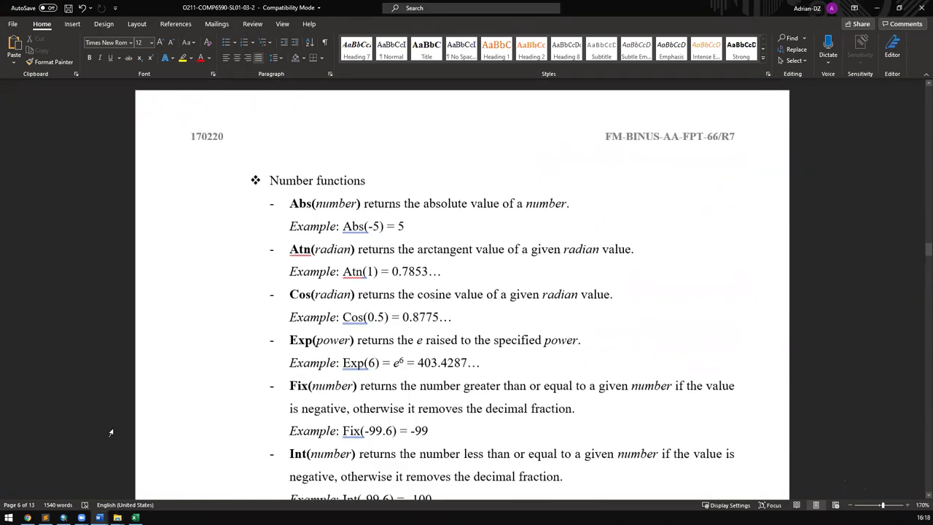
{"action": "left_click_drag", "start_coordinate": [314, 210], "coordinate": [472, 483]}
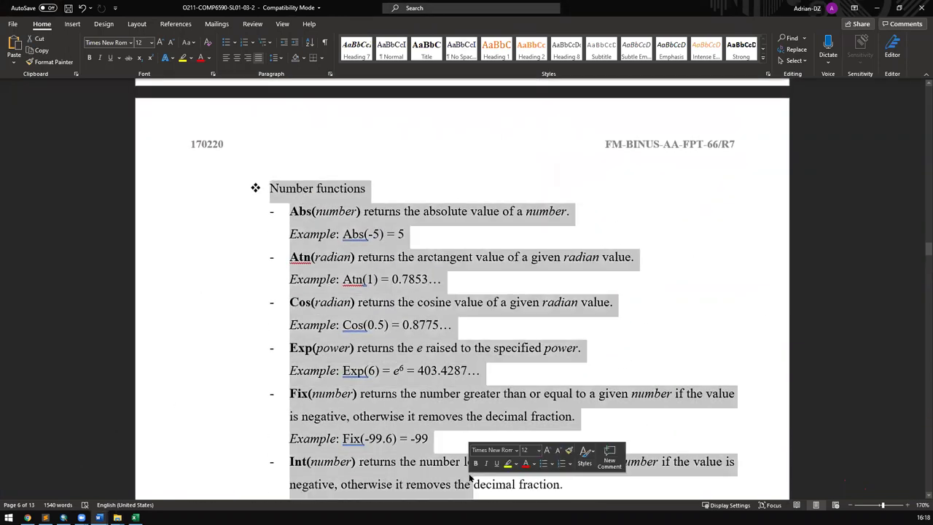
Step: Read on through the string and date functions to the Date Interval options in the document
{"action": "scroll", "coordinate": [446, 397], "scroll_direction": "down", "scroll_amount": 4}
{"action": "scroll", "coordinate": [446, 402], "scroll_direction": "down", "scroll_amount": 20}
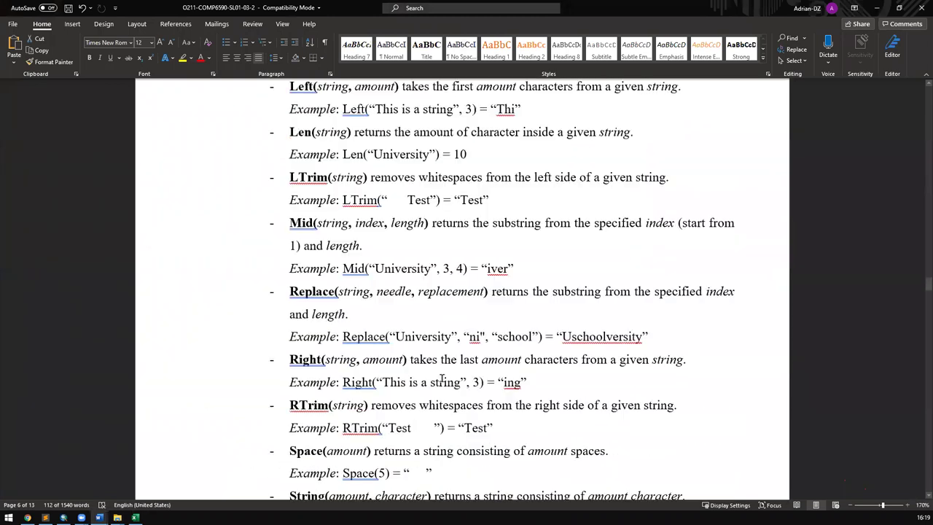
{"action": "scroll", "coordinate": [442, 380], "scroll_direction": "down", "scroll_amount": 20}
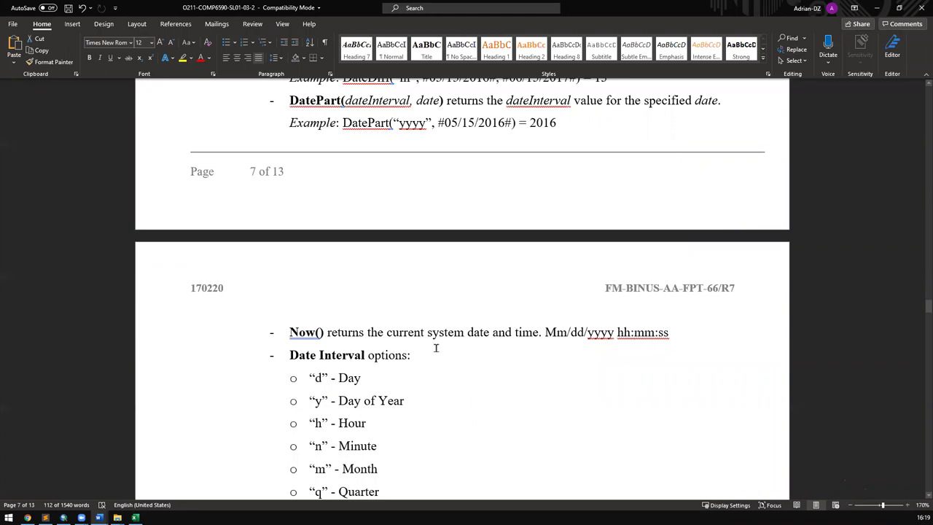
{"action": "scroll", "coordinate": [436, 347], "scroll_direction": "down", "scroll_amount": 3}
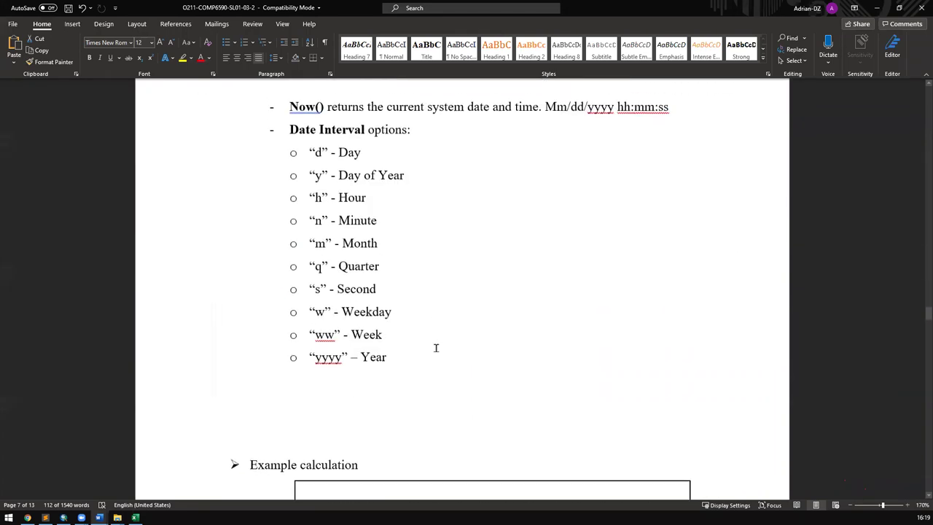
{"action": "left_click_drag", "start_coordinate": [397, 350], "coordinate": [384, 112]}
Step: Go back over the string function examples in the document and return to the Field Calculator in ArcMap
{"action": "scroll", "coordinate": [384, 112], "scroll_direction": "up", "scroll_amount": 15}
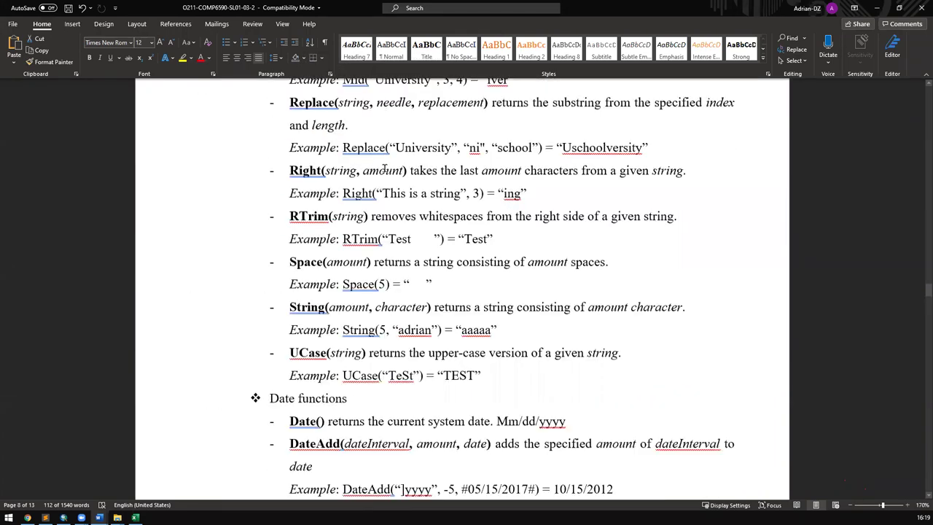
{"action": "left_click_drag", "start_coordinate": [343, 160], "coordinate": [451, 438]}
{"action": "scroll", "coordinate": [411, 362], "scroll_direction": "up", "scroll_amount": 4}
{"action": "left_click_drag", "start_coordinate": [479, 393], "coordinate": [350, 275]}
{"action": "scroll", "coordinate": [349, 275], "scroll_direction": "up", "scroll_amount": 3}
{"action": "scroll", "coordinate": [443, 310], "scroll_direction": "up", "scroll_amount": 1}
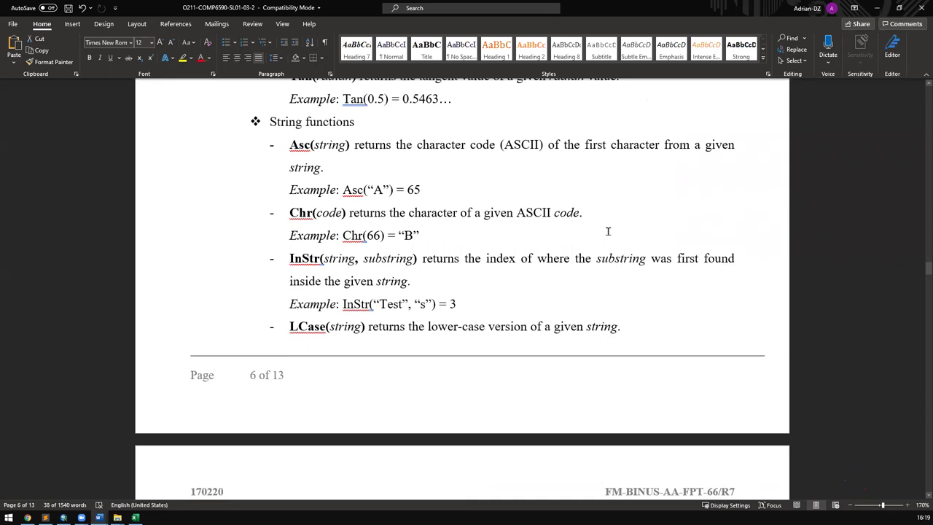
{"action": "scroll", "coordinate": [608, 231], "scroll_direction": "up", "scroll_amount": 5}
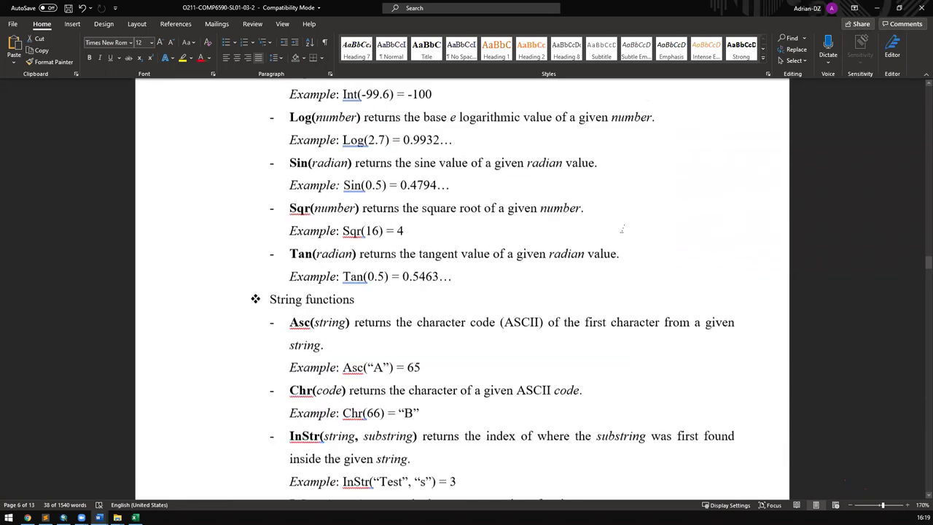
{"action": "left_click", "coordinate": [876, 7]}
{"action": "left_click", "coordinate": [372, 304]}
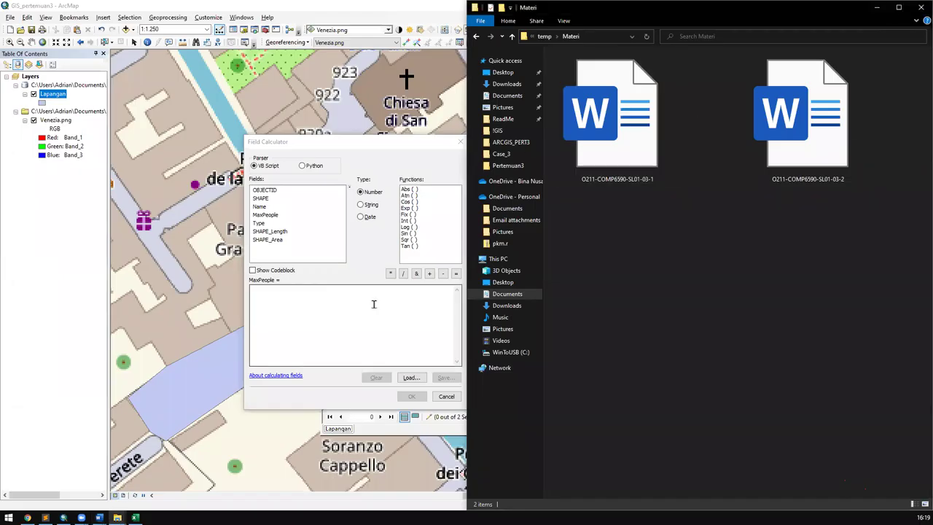
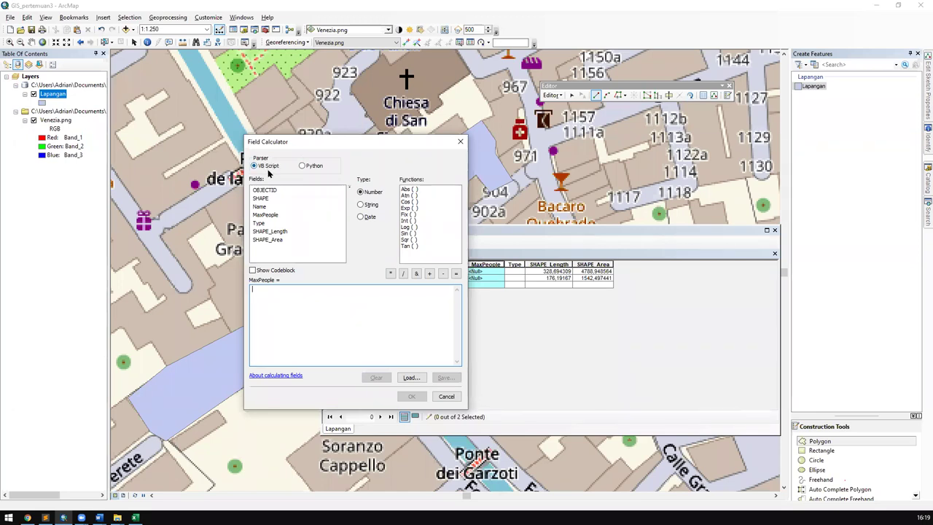
Step: Switch the Field Calculator parser to Python and look through its number and string functions
{"action": "left_click", "coordinate": [304, 166]}
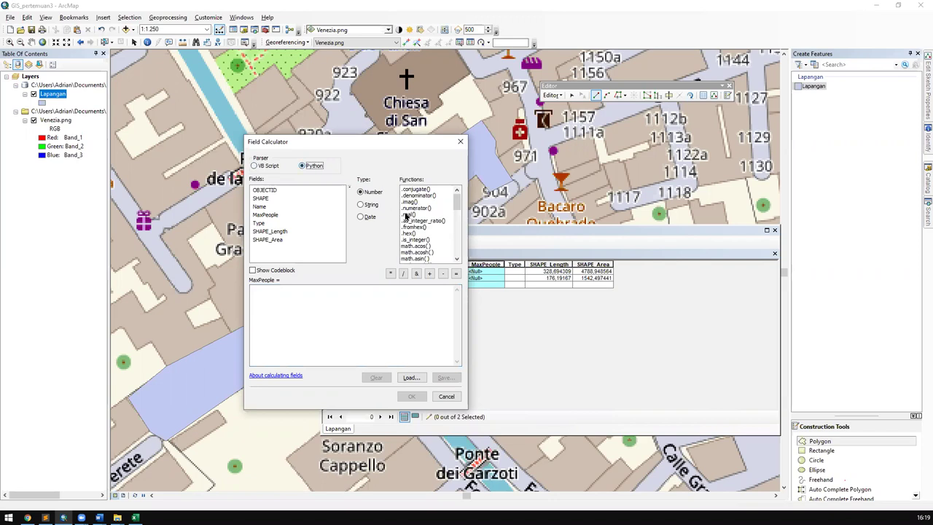
{"action": "scroll", "coordinate": [431, 223], "scroll_direction": "down", "scroll_amount": 5}
{"action": "left_click", "coordinate": [362, 205]}
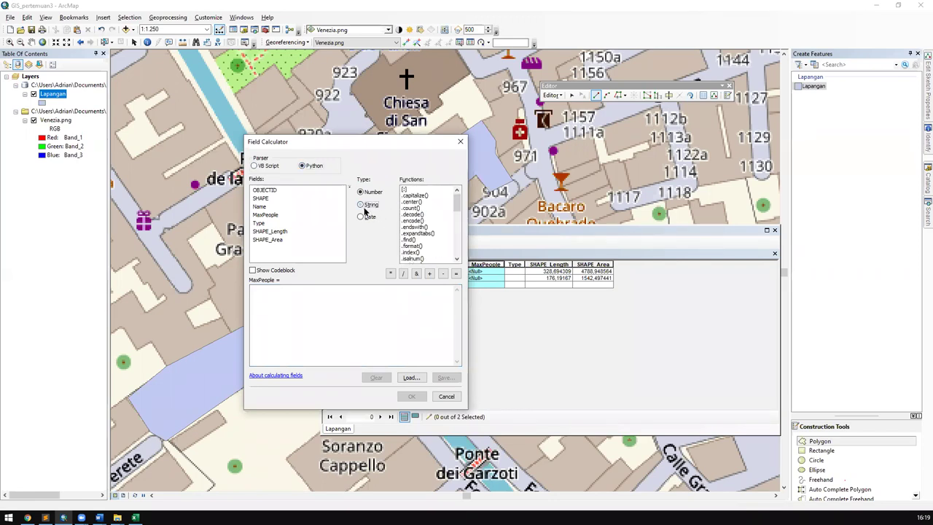
Step: Set the Field Calculator parser back to VB Script with the Number functions and start editing the MaxPeople expression
{"action": "left_click", "coordinate": [365, 193]}
{"action": "left_click", "coordinate": [268, 167]}
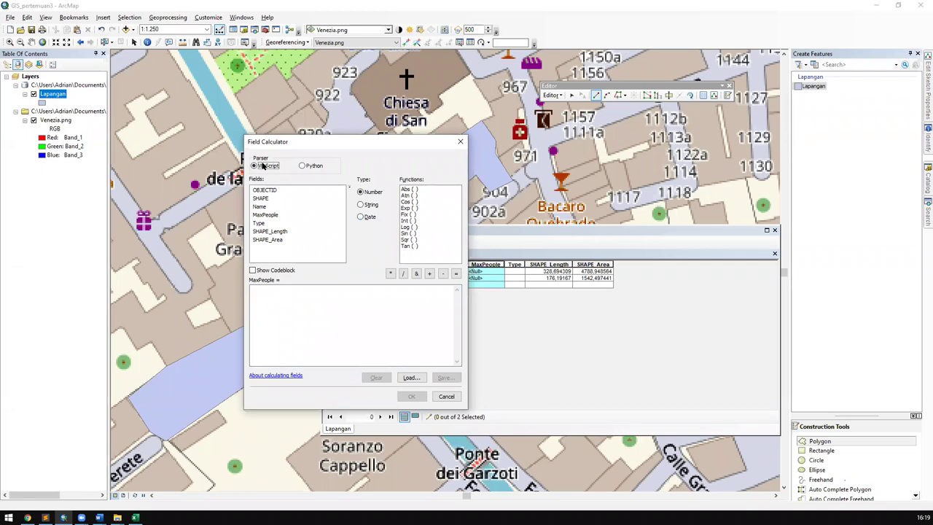
{"action": "left_click", "coordinate": [338, 308]}
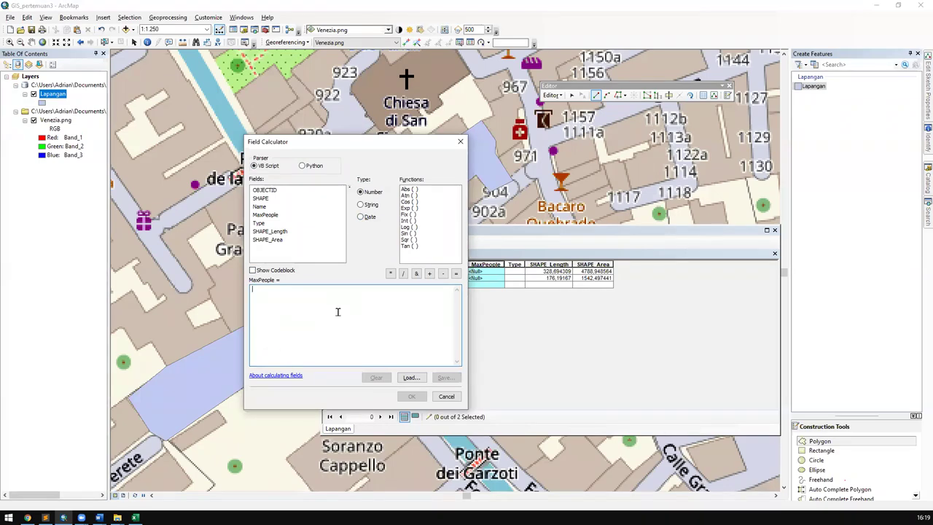
Step: Switch to Chrome and search the web in a new tab for the W3Schools reference on the abs() function
{"action": "left_click", "coordinate": [27, 517]}
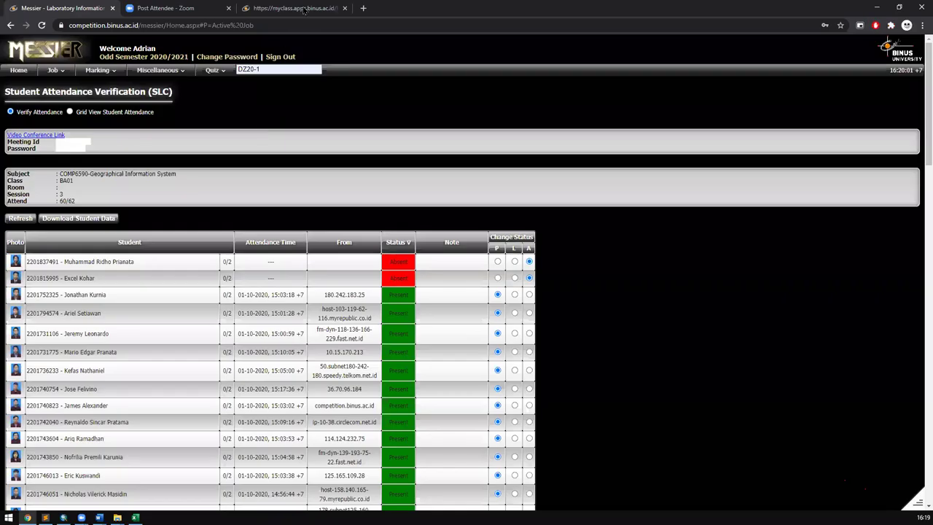
{"action": "left_click", "coordinate": [363, 8]}
{"action": "type", "text": "asd"}
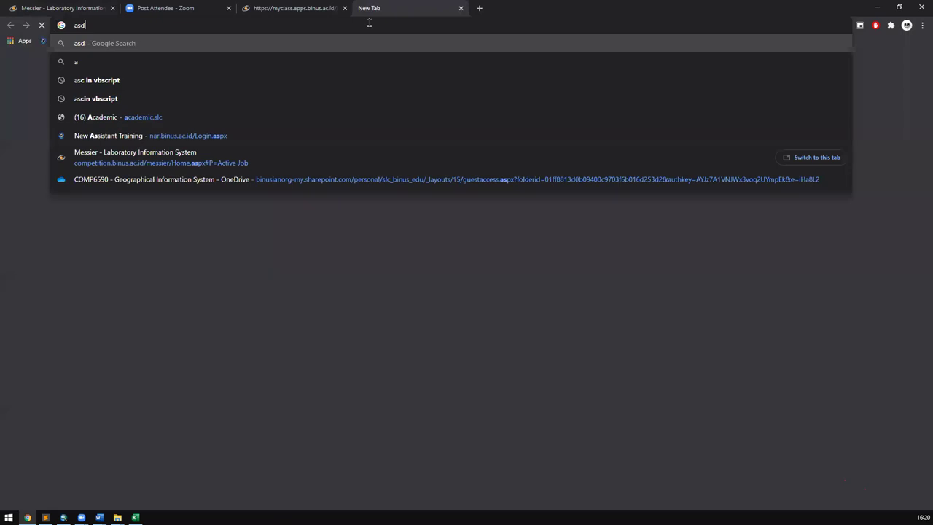
{"action": "key", "text": "Escape"}
{"action": "type", "text": "abs asf"}
{"action": "key", "text": "BackSpace"}
{"action": "key", "text": "BackSpace"}
{"action": "key", "text": "BackSpace"}
{"action": "key", "text": "BackSpace"}
{"action": "type", "text": "() function "}
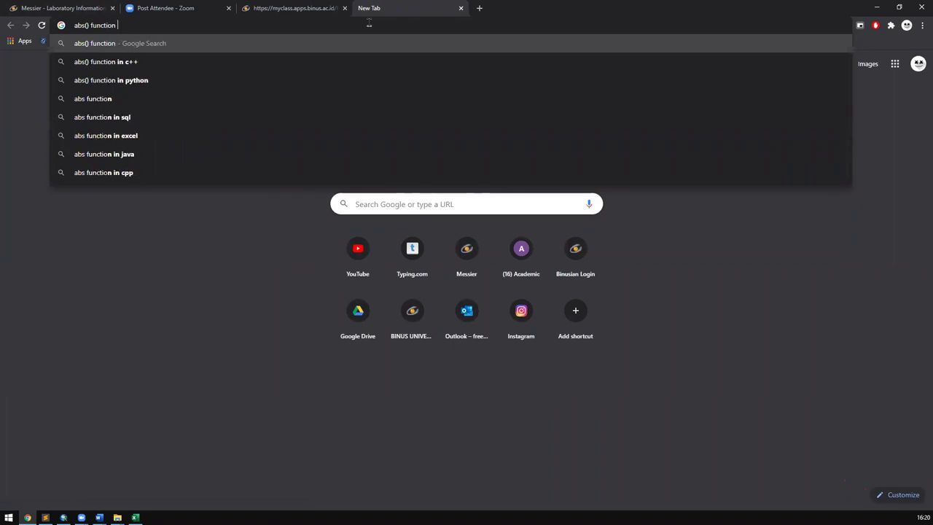
{"action": "type", "text": "w3s"}
{"action": "key", "text": "Down"}
{"action": "key", "text": "Down"}
{"action": "key", "text": "Return"}
Step: Open the W3Schools SQL Server ABS() Function page and examine its example, definition, syntax and parameter values
{"action": "left_click", "coordinate": [211, 195]}
{"action": "scroll", "coordinate": [326, 194], "scroll_direction": "down", "scroll_amount": 3}
{"action": "scroll", "coordinate": [350, 175], "scroll_direction": "up", "scroll_amount": 3}
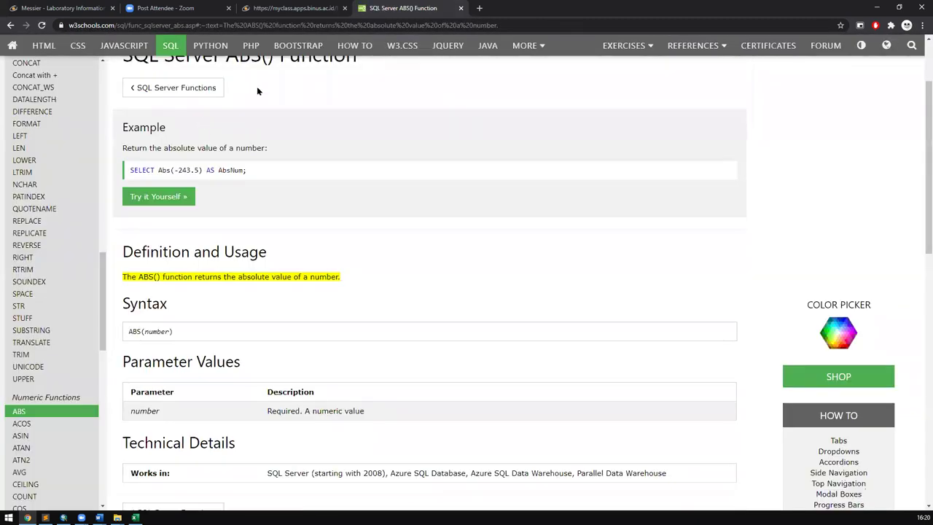
{"action": "scroll", "coordinate": [241, 153], "scroll_direction": "up", "scroll_amount": 1}
{"action": "scroll", "coordinate": [233, 204], "scroll_direction": "down", "scroll_amount": 5}
{"action": "scroll", "coordinate": [228, 240], "scroll_direction": "up", "scroll_amount": 1}
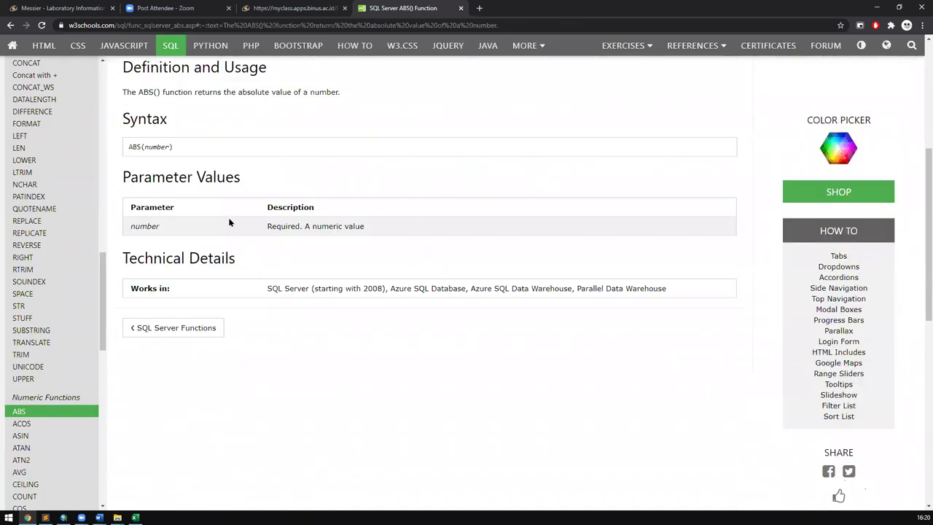
{"action": "scroll", "coordinate": [229, 222], "scroll_direction": "up", "scroll_amount": 1}
{"action": "double_click", "coordinate": [239, 337]}
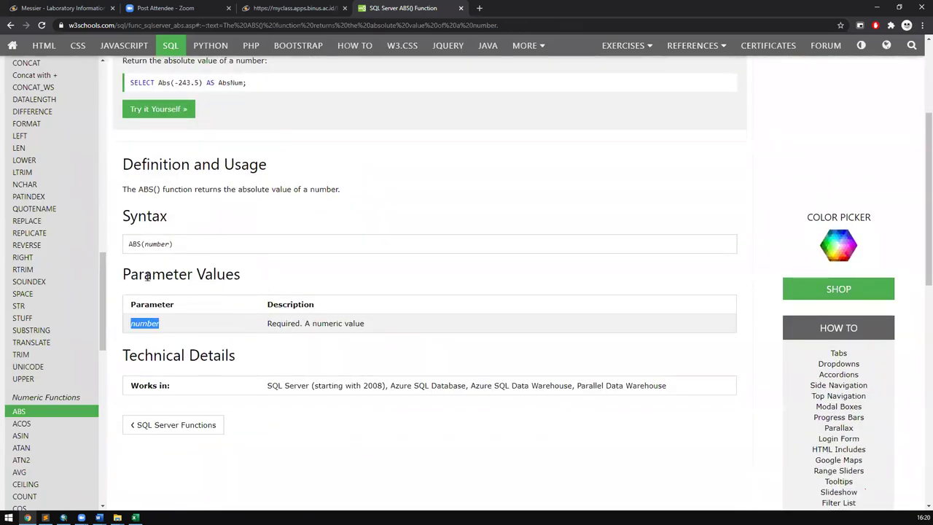
{"action": "scroll", "coordinate": [571, 231], "scroll_direction": "up", "scroll_amount": 3}
{"action": "left_click_drag", "start_coordinate": [255, 277], "coordinate": [160, 277]}
{"action": "triple_click", "coordinate": [210, 278]}
{"action": "left_click", "coordinate": [266, 288]}
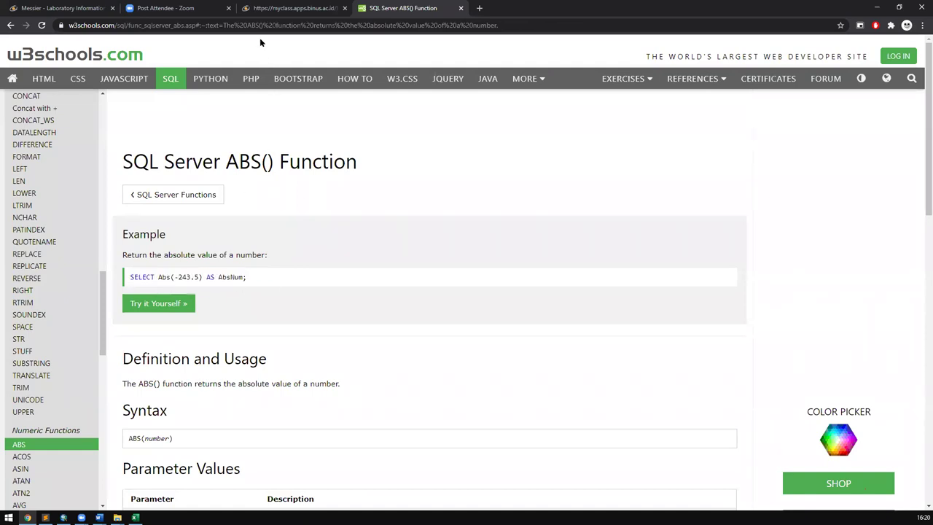
Step: Close the ABS() reference page and return to the Field Calculator in ArcMap
{"action": "left_click", "coordinate": [301, 8]}
{"action": "left_click", "coordinate": [165, 8]}
{"action": "left_click", "coordinate": [291, 8]}
{"action": "left_click", "coordinate": [462, 8]}
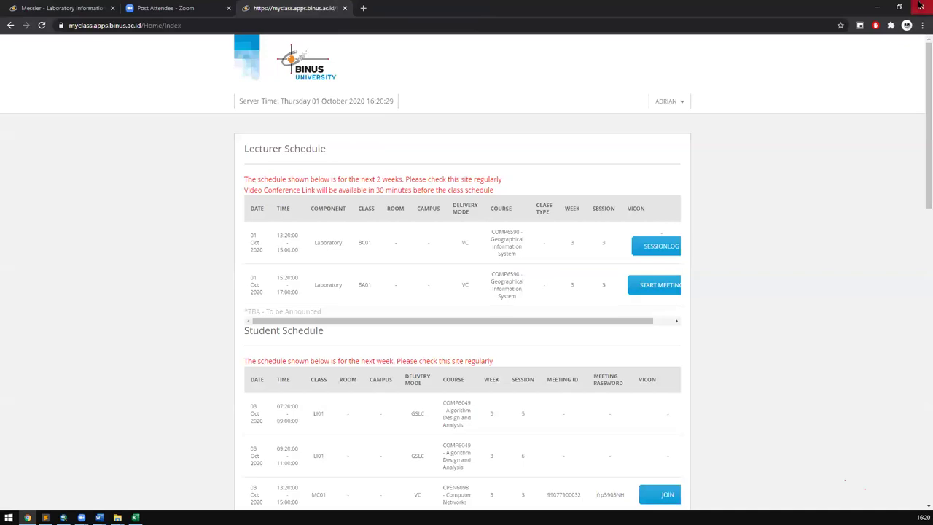
{"action": "left_click", "coordinate": [876, 8]}
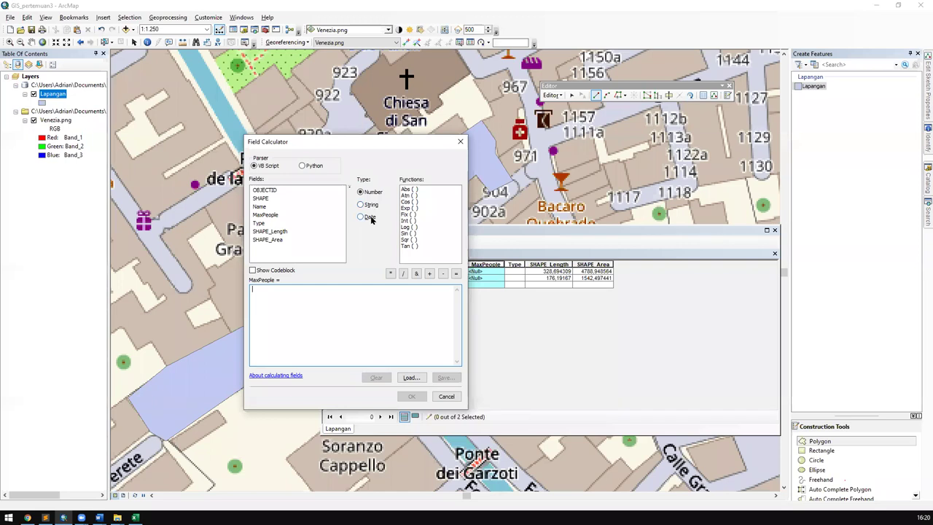
Step: Enter the example expression Abs ( -19 ) == 19 for MaxPeople and clear it again
{"action": "double_click", "coordinate": [406, 190]}
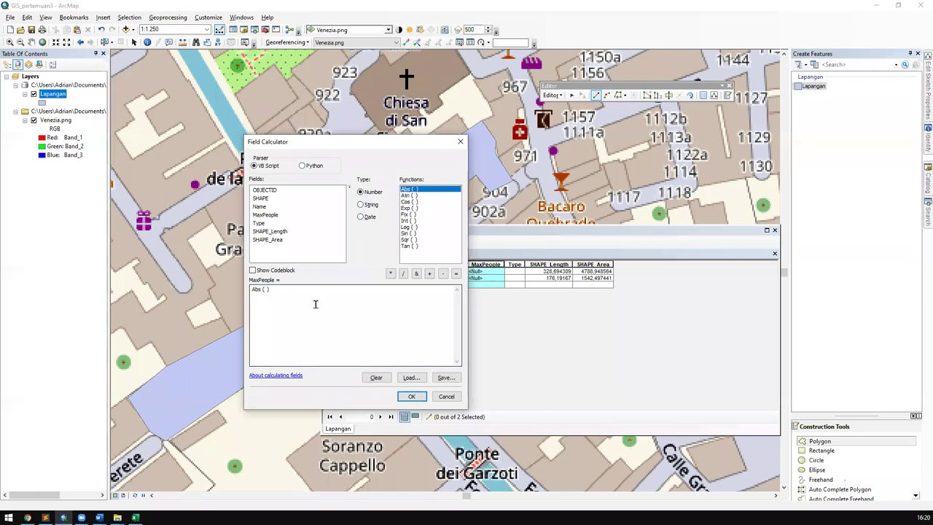
{"action": "key", "text": "ctrl+a"}
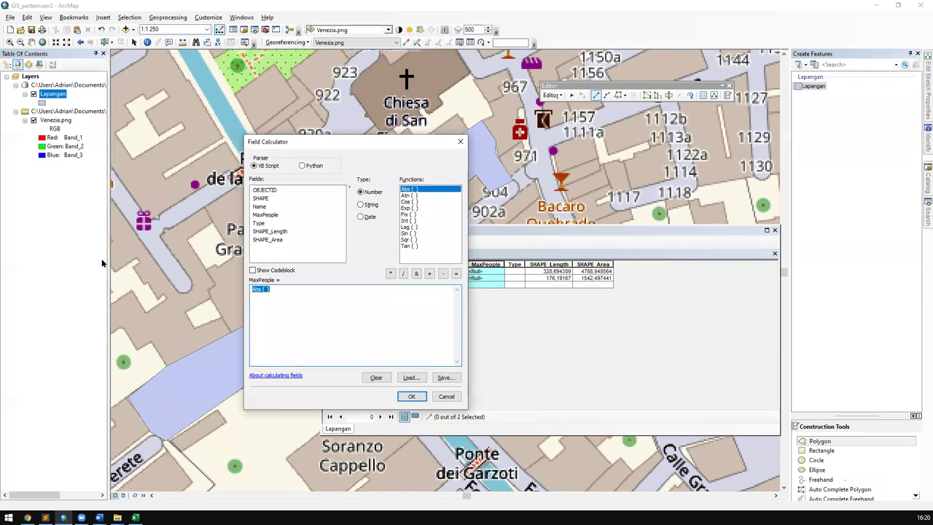
{"action": "left_click", "coordinate": [316, 312]}
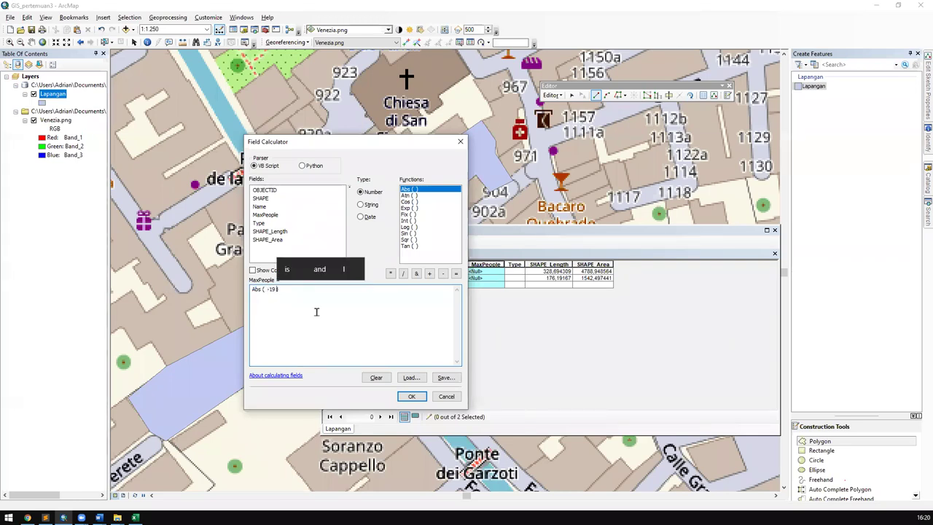
{"action": "type", "text": ") == 19"}
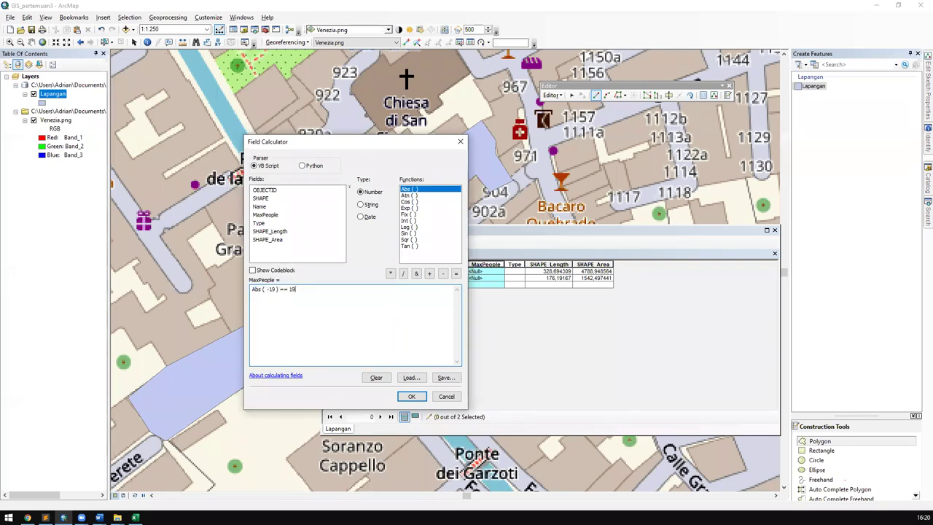
{"action": "key", "text": "ctrl+a"}
{"action": "key", "text": "BackSpace"}
Step: Insert the Atn function with arctan() written after it as an explanation, and clear the expression
{"action": "double_click", "coordinate": [427, 195]}
{"action": "left_click", "coordinate": [298, 291]}
{"action": "type", "text": "acr"}
{"action": "key", "text": "BackSpace"}
{"action": "type", "text": "rc"}
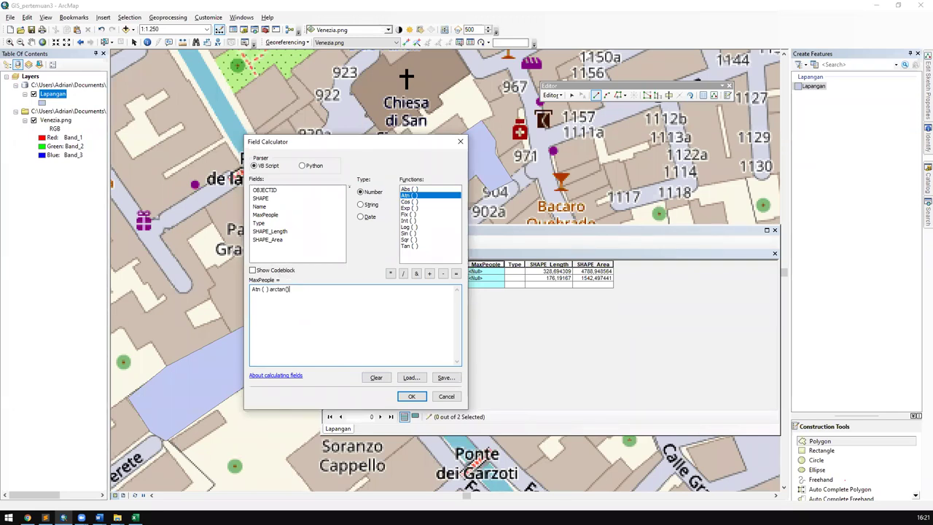
{"action": "left_click", "coordinate": [290, 289]}
{"action": "key", "text": "BackSpace"}
{"action": "key", "text": "BackSpace"}
{"action": "key", "text": "BackSpace"}
{"action": "key", "text": "BackSpace"}
{"action": "key", "text": "BackSpace"}
{"action": "key", "text": "BackSpace"}
{"action": "key", "text": "BackSpace"}
{"action": "key", "text": "BackSpace"}
{"action": "key", "text": "BackSpace"}
{"action": "key", "text": "BackSpace"}
{"action": "key", "text": "BackSpace"}
{"action": "key", "text": "BackSpace"}
{"action": "key", "text": "BackSpace"}
{"action": "key", "text": "BackSpace"}
Step: Insert the Cos function, replace it with Exp followed by an e notation, and clear the expression
{"action": "double_click", "coordinate": [417, 202]}
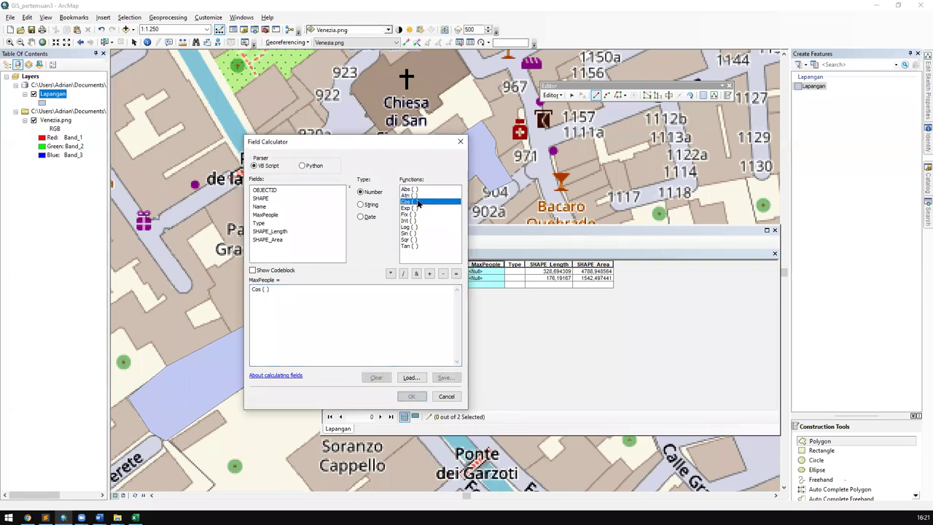
{"action": "left_click_drag", "start_coordinate": [327, 291], "coordinate": [127, 228]}
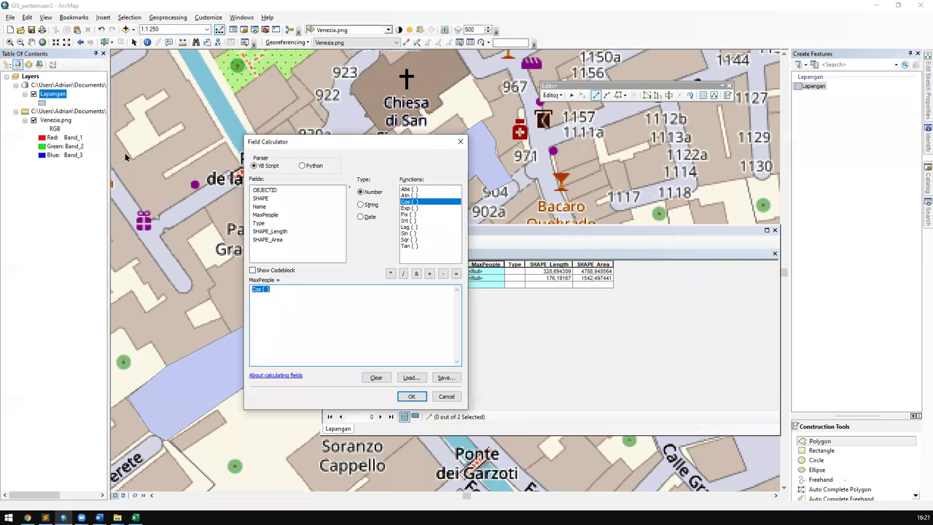
{"action": "double_click", "coordinate": [419, 208]}
{"action": "left_click", "coordinate": [350, 292]}
{"action": "type", "text": "asdf"}
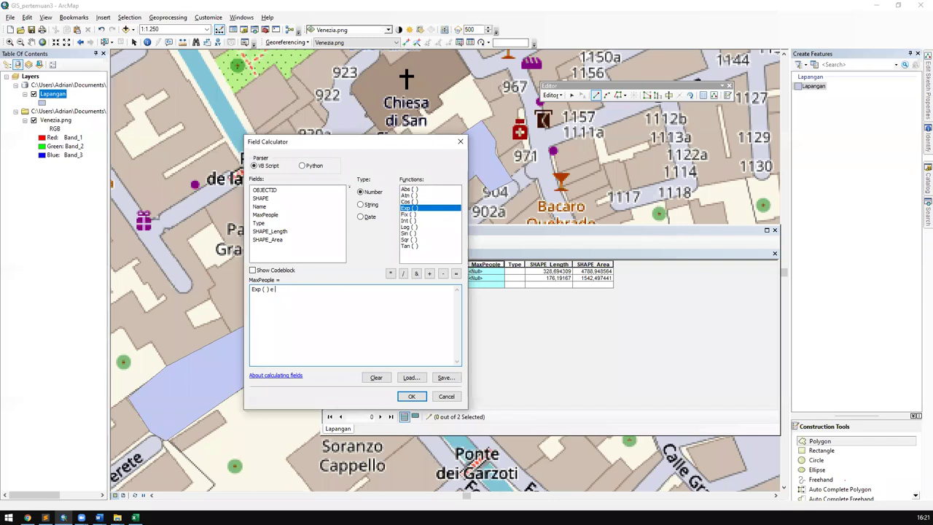
{"action": "type", "text": "&"}
{"action": "key", "text": "ctrl+a"}
{"action": "key", "text": "BackSpace"}
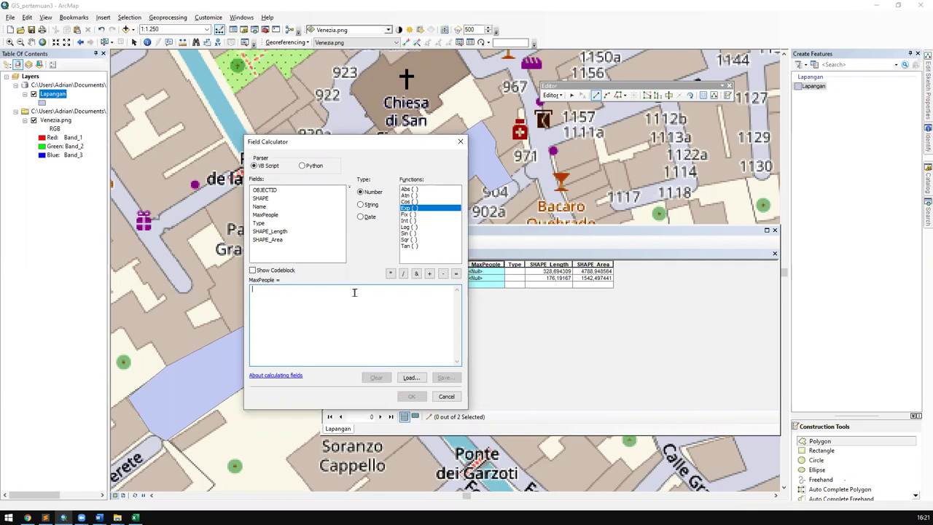
Step: Enter the example Fix ( 11.9 ) == 11 and replace it with Int ( 11.9 ) == 11
{"action": "double_click", "coordinate": [431, 215]}
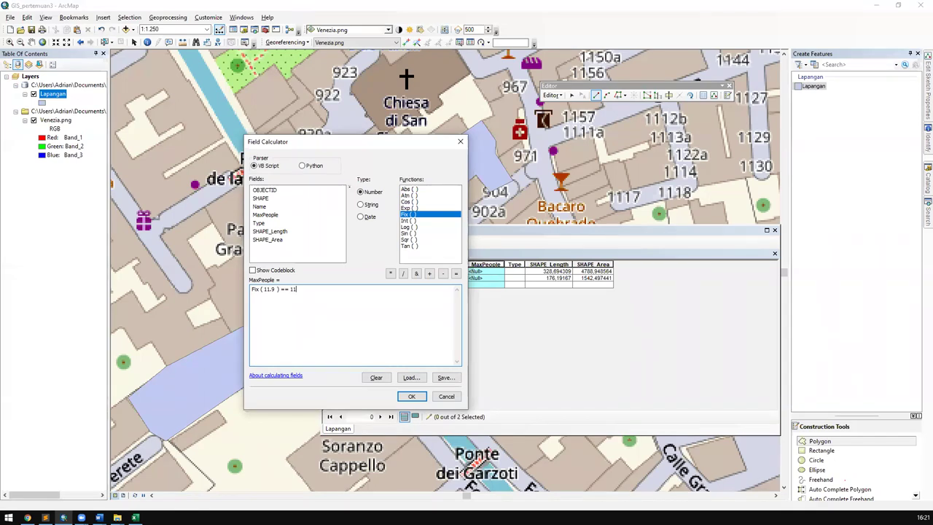
{"action": "key", "text": "ctrl+a"}
{"action": "key", "text": "Delete"}
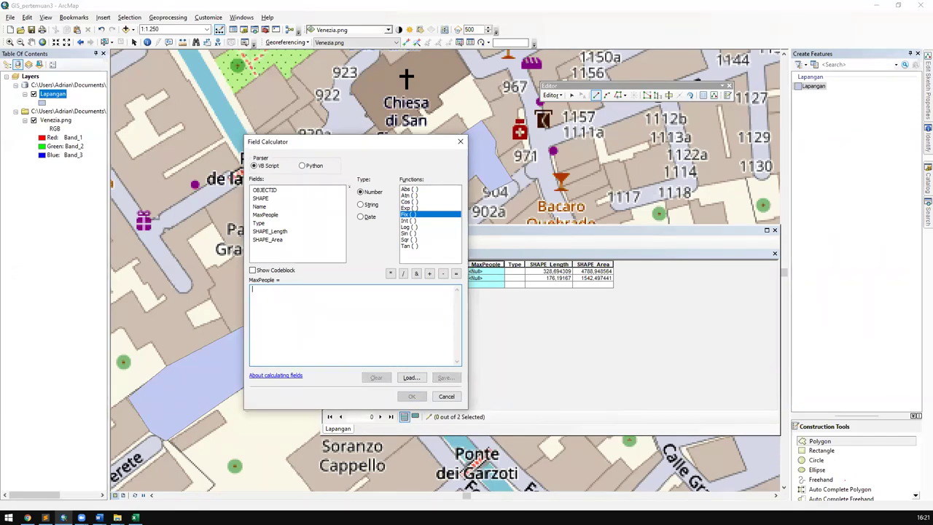
{"action": "double_click", "coordinate": [408, 220]}
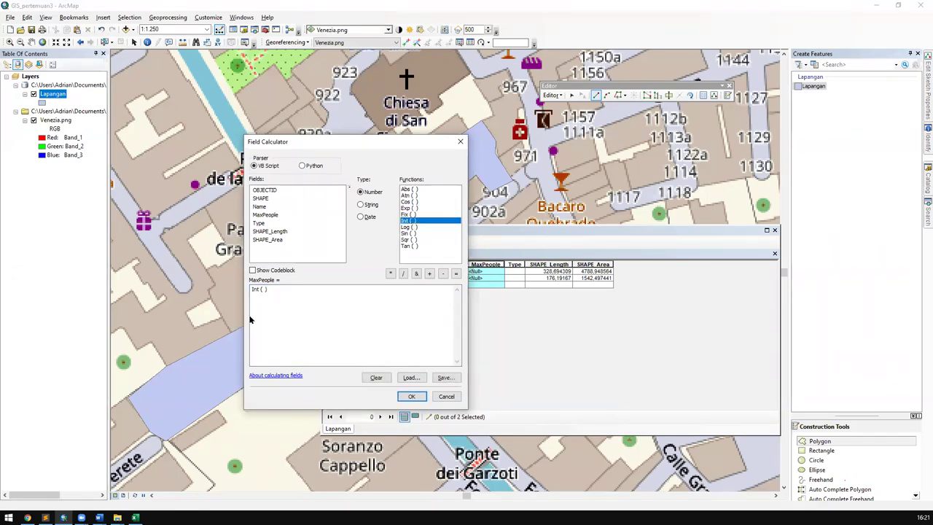
{"action": "type", "text": "11.9"}
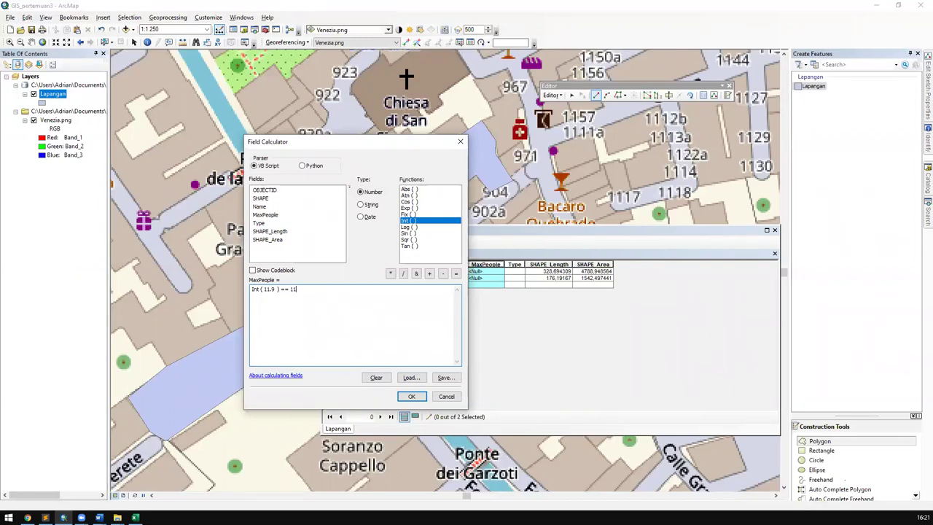
Step: Switch to the Word document, compare the Fix and Int function descriptions, and return to the Field Calculator in ArcMap
{"action": "mouse_move", "coordinate": [99, 518]}
{"action": "left_click", "coordinate": [76, 487]}
{"action": "scroll", "coordinate": [394, 295], "scroll_direction": "up", "scroll_amount": 5}
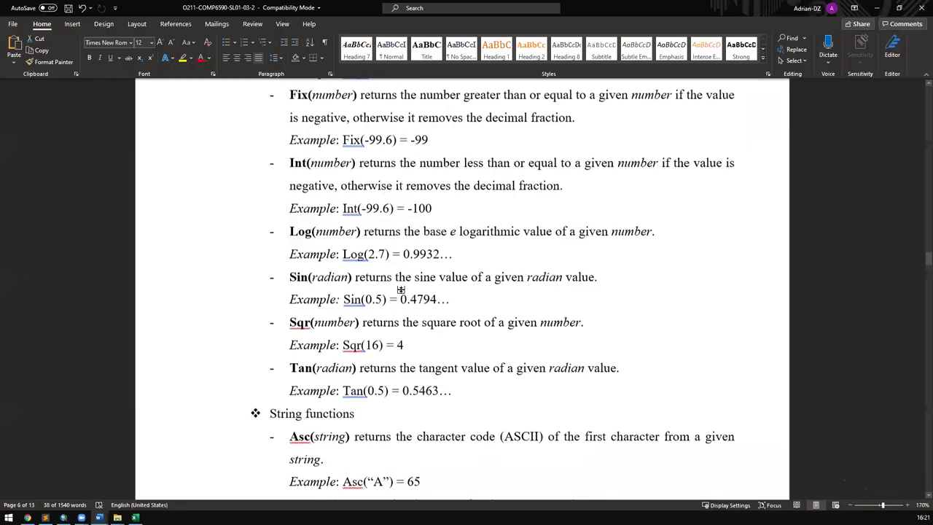
{"action": "scroll", "coordinate": [396, 294], "scroll_direction": "down", "scroll_amount": 3}
{"action": "left_click_drag", "start_coordinate": [341, 248], "coordinate": [458, 293]}
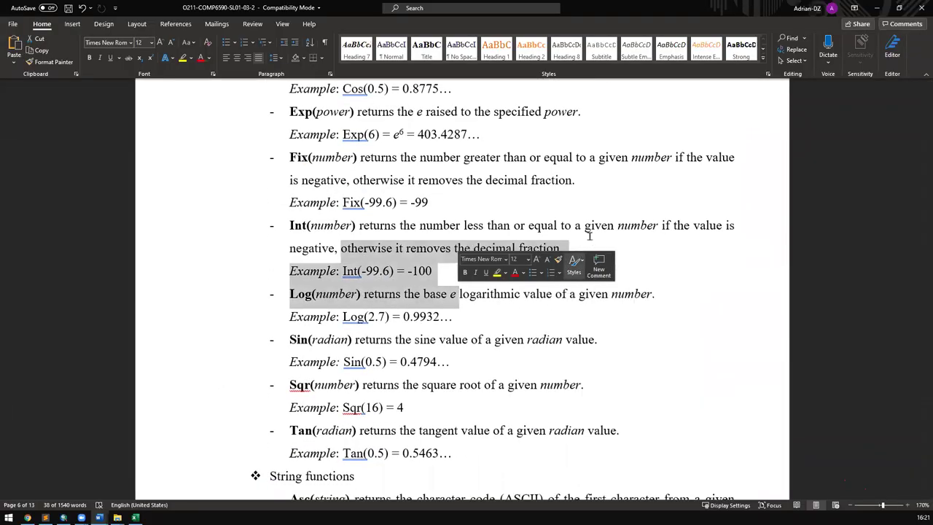
{"action": "left_click_drag", "start_coordinate": [581, 249], "coordinate": [338, 231]}
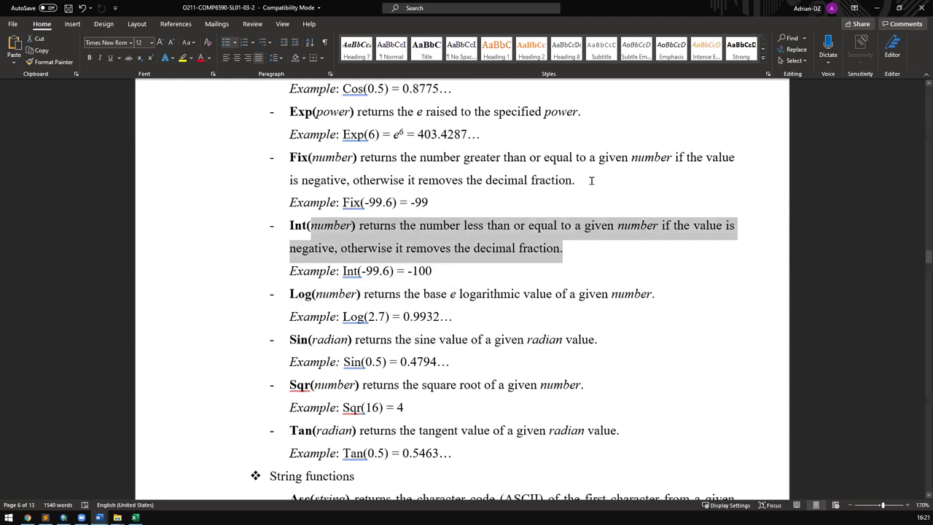
{"action": "left_click_drag", "start_coordinate": [737, 182], "coordinate": [219, 160]}
{"action": "left_click", "coordinate": [876, 9]}
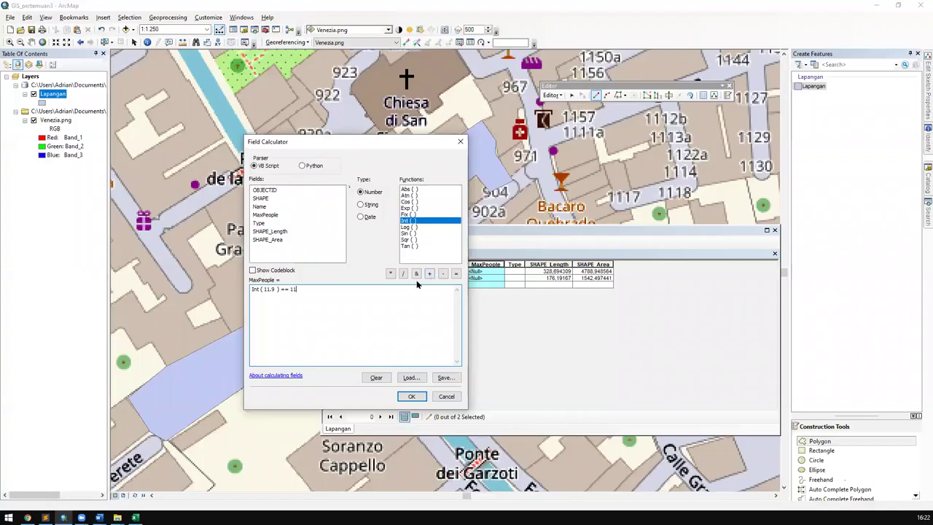
Step: Clear the Int example, insert the Log function and replace it with the Sin function
{"action": "key", "text": "Delete"}
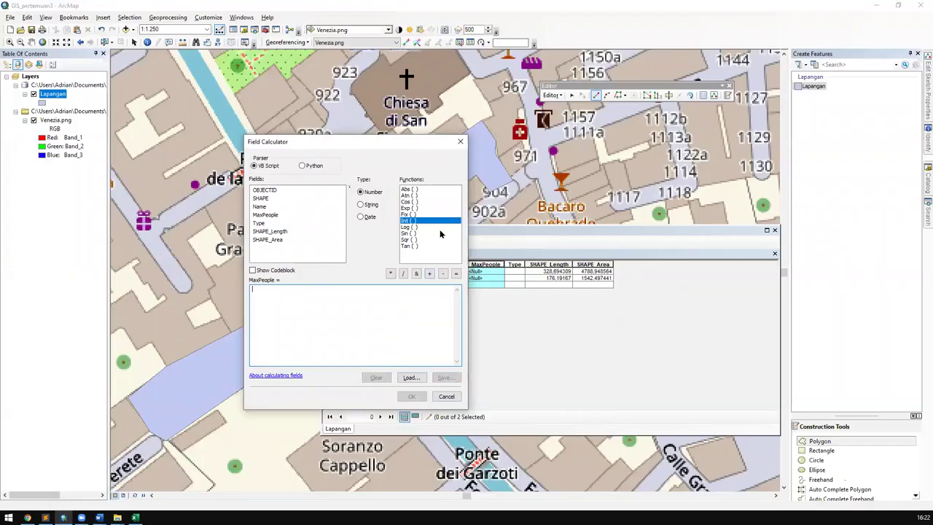
{"action": "double_click", "coordinate": [414, 226]}
{"action": "key", "text": "ctrl+a"}
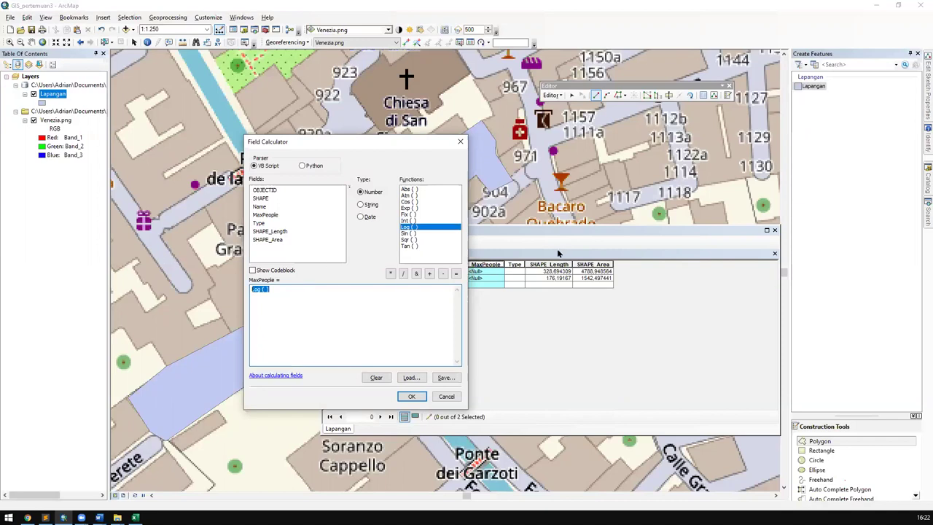
{"action": "double_click", "coordinate": [427, 234]}
{"action": "key", "text": "ctrl+a"}
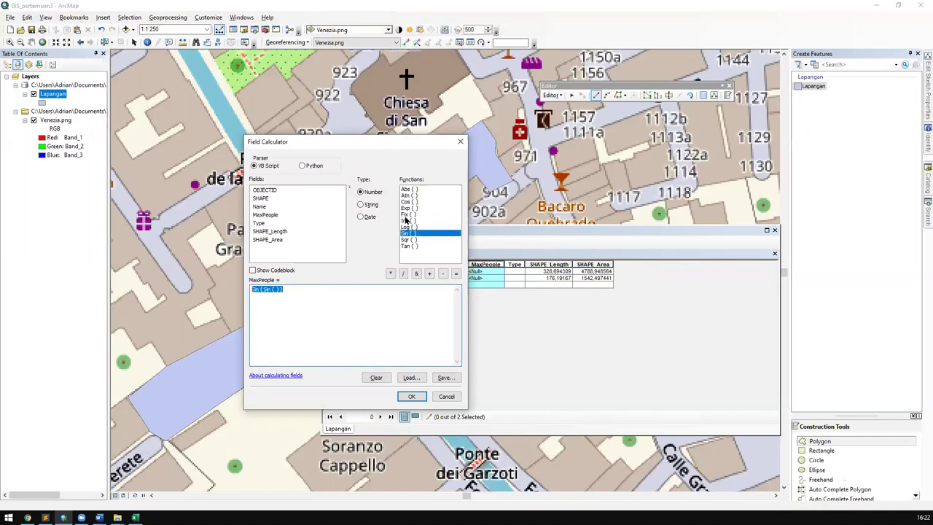
Step: Replace the expression with the square root example Sqr ( 9 ) == 3
{"action": "double_click", "coordinate": [419, 240]}
{"action": "left_click_drag", "start_coordinate": [309, 287], "coordinate": [217, 280]}
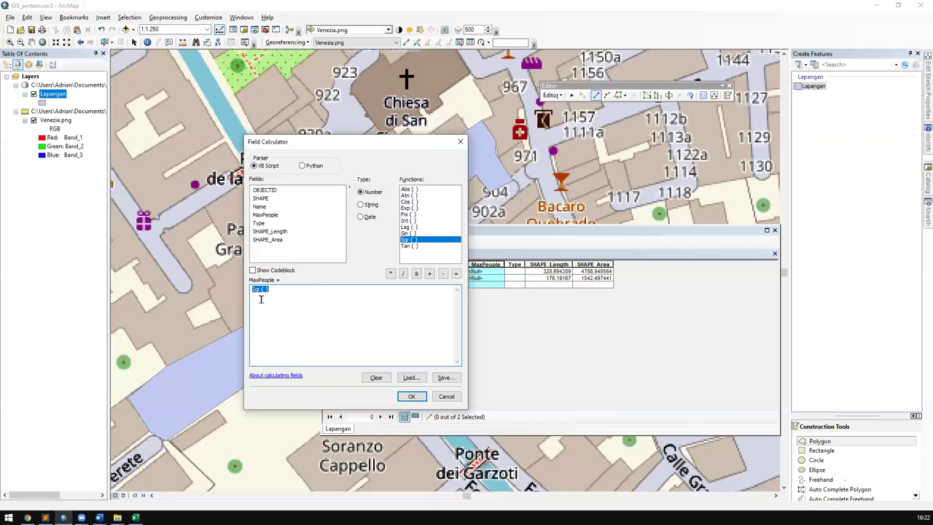
{"action": "left_click", "coordinate": [304, 298]}
{"action": "type", "text": "9"}
{"action": "left_click", "coordinate": [311, 299]}
{"action": "type", "text": "== 3"}
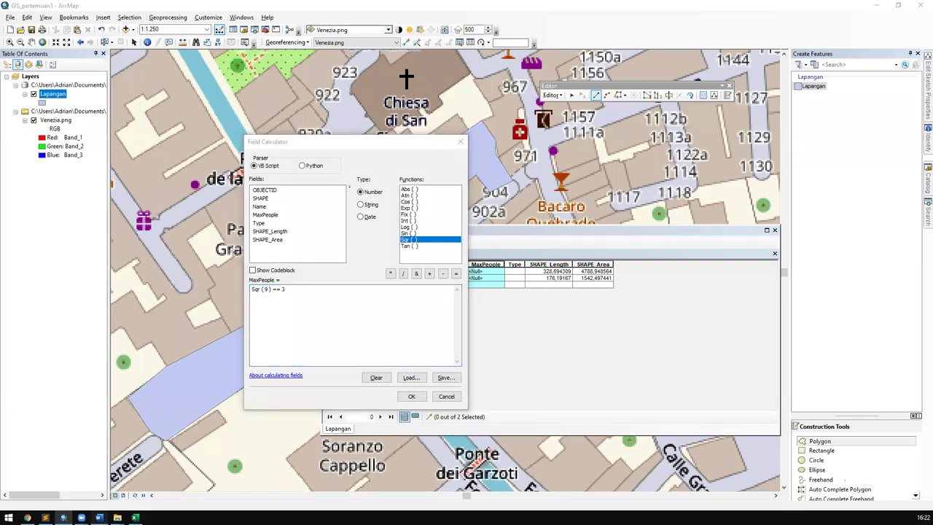
Step: Check the Sqr description and example in the Word document and return to ArcMap, selecting the whole MaxPeople expression
{"action": "left_click", "coordinate": [99, 517]}
{"action": "left_click_drag", "start_coordinate": [289, 284], "coordinate": [404, 330]}
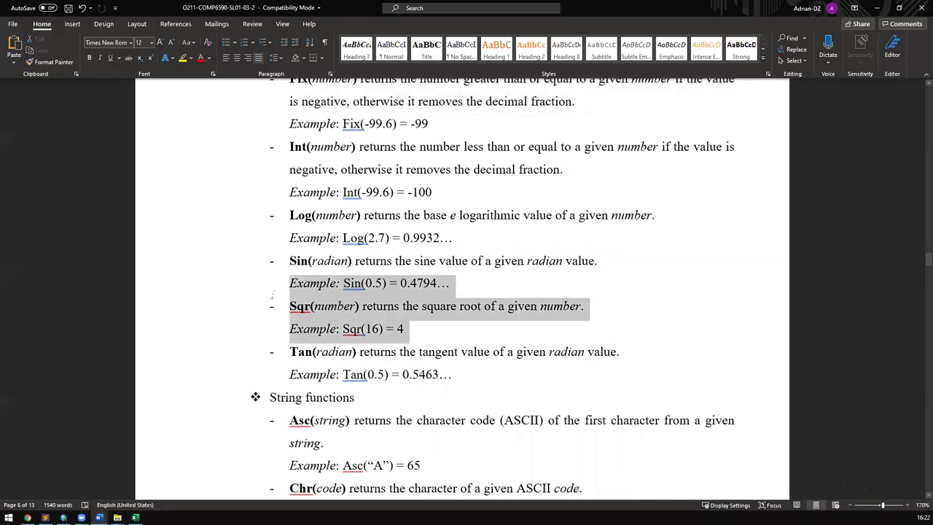
{"action": "left_click", "coordinate": [876, 10]}
{"action": "key", "text": "ctrl+a"}
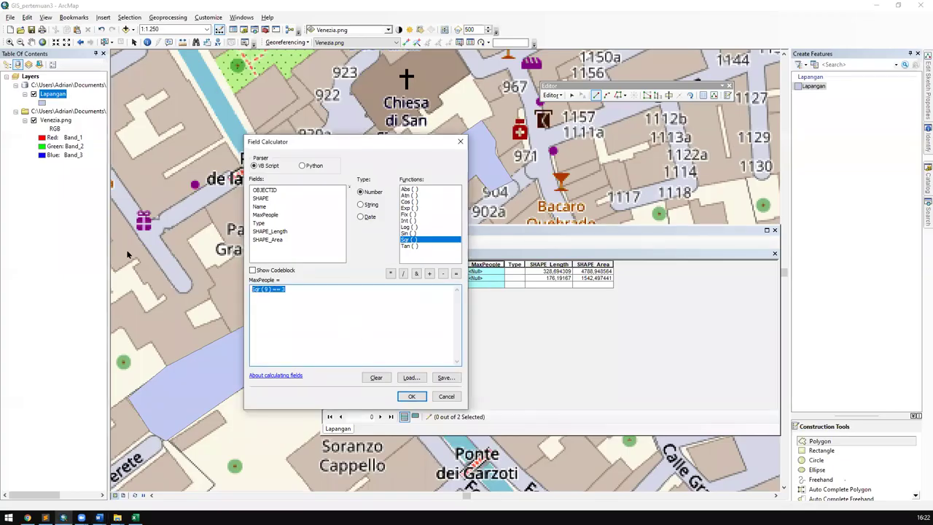
Step: Replace the square root example with the Tan function and clear the MaxPeople expression again
{"action": "key", "text": "BackSpace"}
{"action": "double_click", "coordinate": [422, 247]}
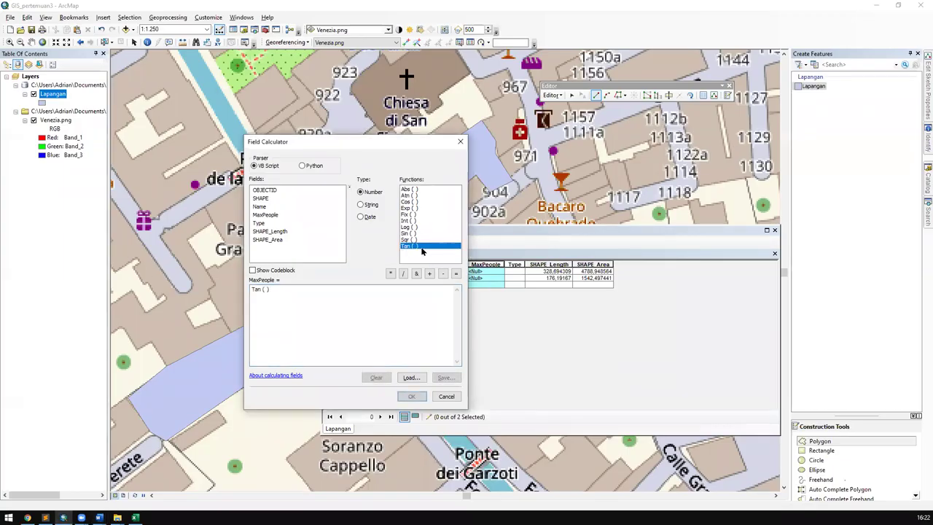
{"action": "left_click_drag", "start_coordinate": [336, 310], "coordinate": [71, 222]}
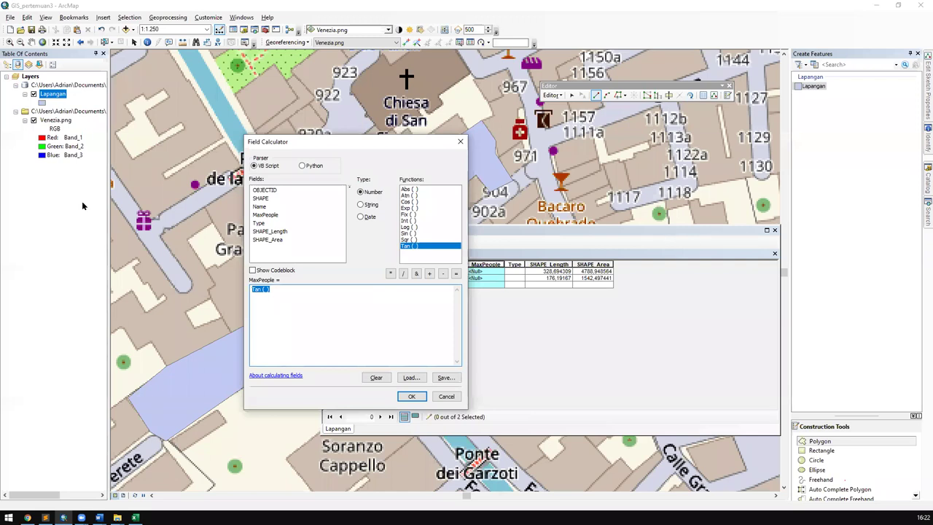
{"action": "key", "text": "BackSpace"}
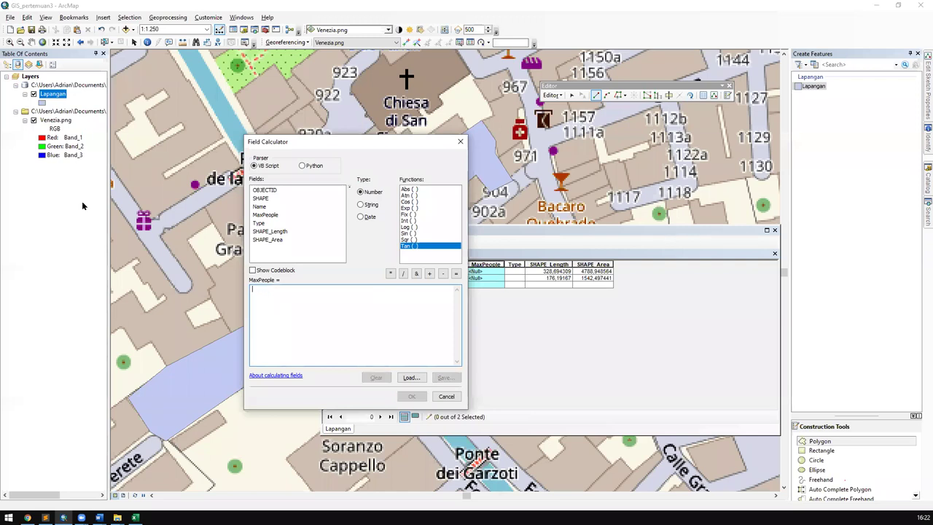
Step: List the string functions and build the example Asc("A") == 65 in the MaxPeople expression
{"action": "left_click", "coordinate": [371, 205]}
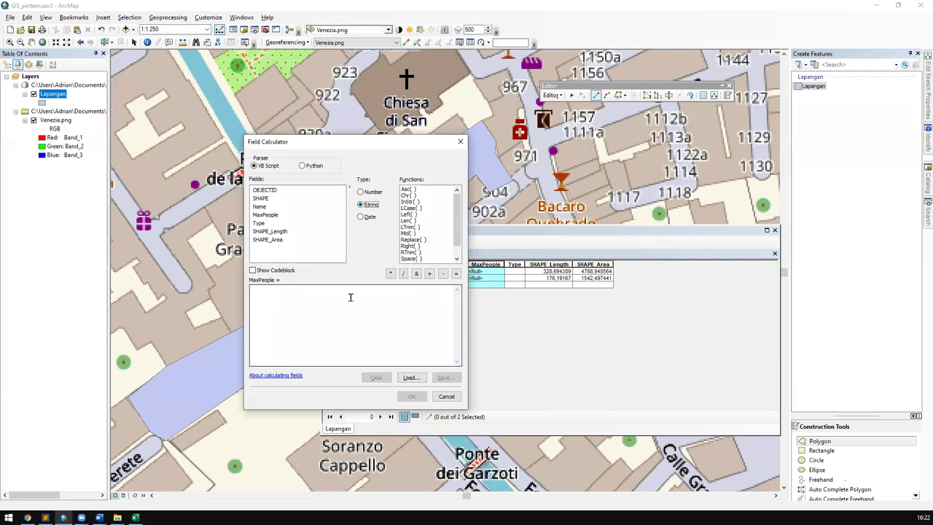
{"action": "scroll", "coordinate": [426, 213], "scroll_direction": "down", "scroll_amount": 1}
{"action": "scroll", "coordinate": [426, 213], "scroll_direction": "up", "scroll_amount": 1}
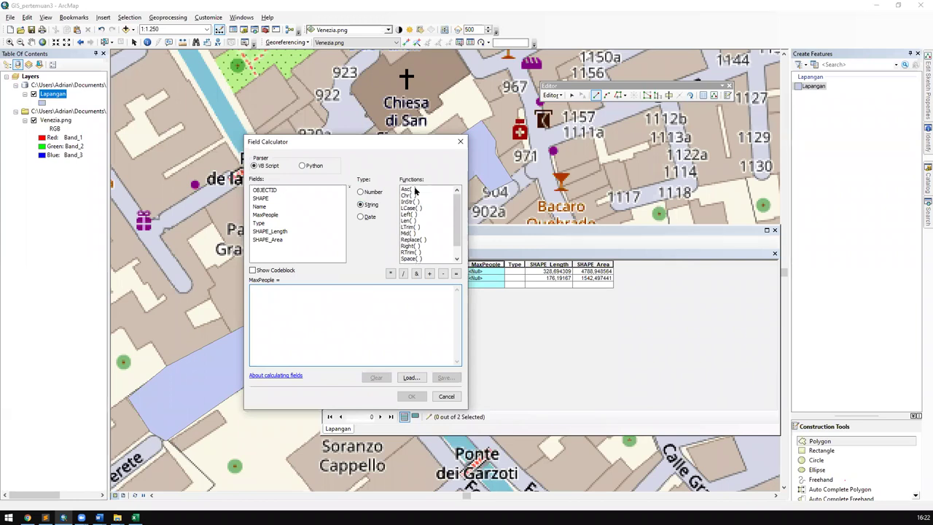
{"action": "double_click", "coordinate": [408, 189]}
{"action": "left_click_drag", "start_coordinate": [329, 297], "coordinate": [207, 262]}
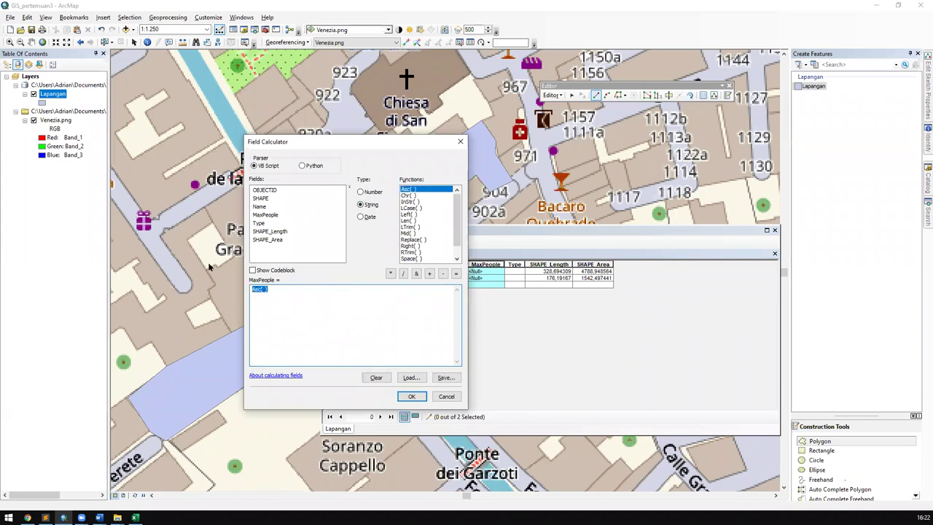
{"action": "left_click", "coordinate": [266, 290]}
{"action": "type", "text": "65'as"}
{"action": "key", "text": "BackSpace"}
{"action": "key", "text": "BackSpace"}
{"action": "type", "text": "A"}
Step: Switch to the Word function guide and read the Asc, Chr and InStr descriptions with their examples
{"action": "mouse_move", "coordinate": [99, 518]}
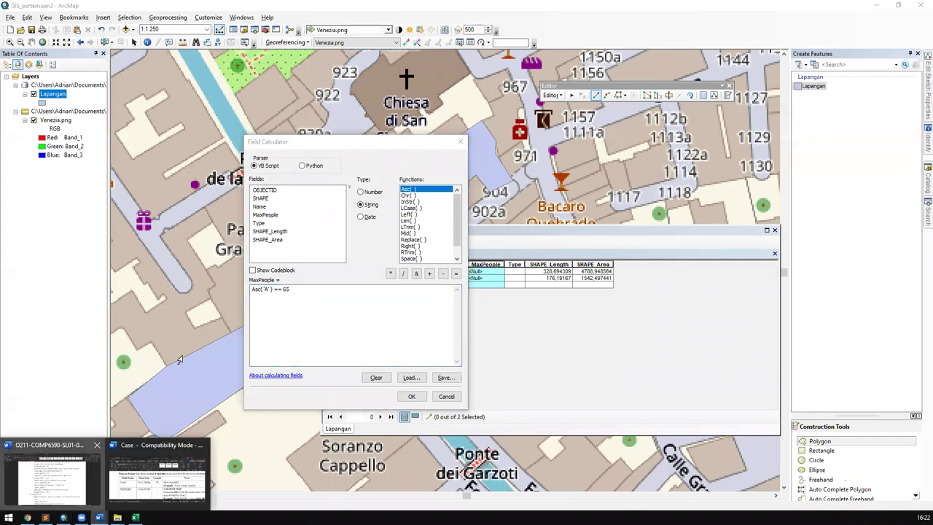
{"action": "left_click", "coordinate": [51, 473]}
{"action": "left_click_drag", "start_coordinate": [446, 233], "coordinate": [251, 196]}
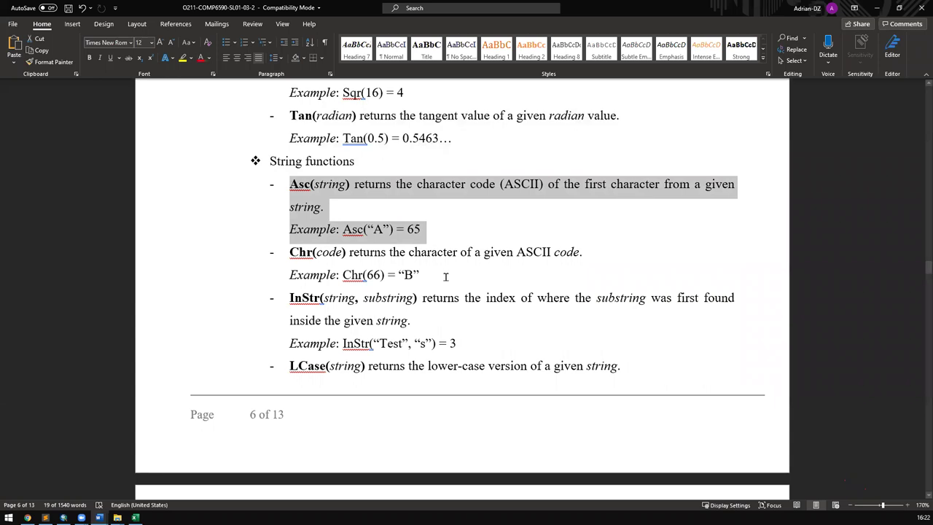
{"action": "left_click_drag", "start_coordinate": [446, 277], "coordinate": [279, 252]}
{"action": "left_click_drag", "start_coordinate": [470, 280], "coordinate": [323, 253]}
{"action": "double_click", "coordinate": [324, 253]}
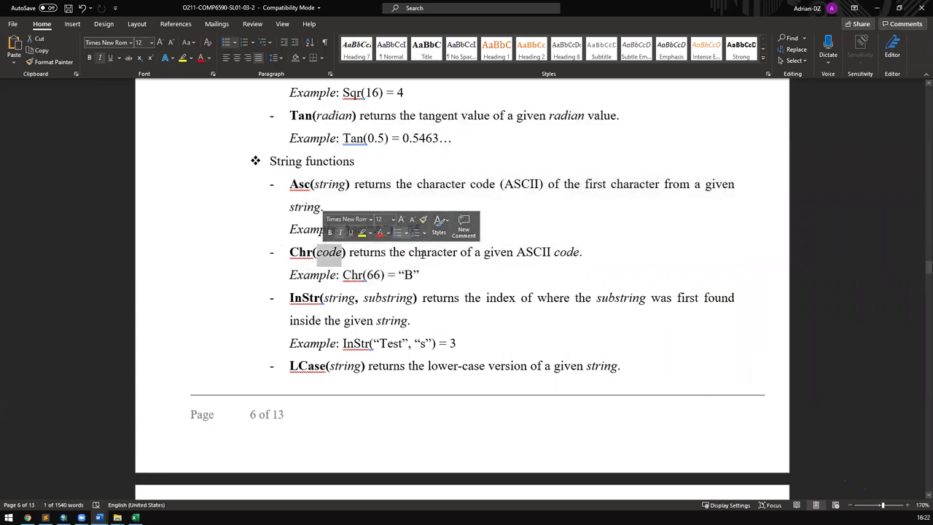
{"action": "mouse_move", "coordinate": [403, 273]}
{"action": "left_mouse_down"}
{"action": "mouse_move", "coordinate": [433, 273]}
{"action": "mouse_move", "coordinate": [393, 273]}
{"action": "left_mouse_up"}
{"action": "scroll", "coordinate": [393, 274], "scroll_direction": "down", "scroll_amount": 2}
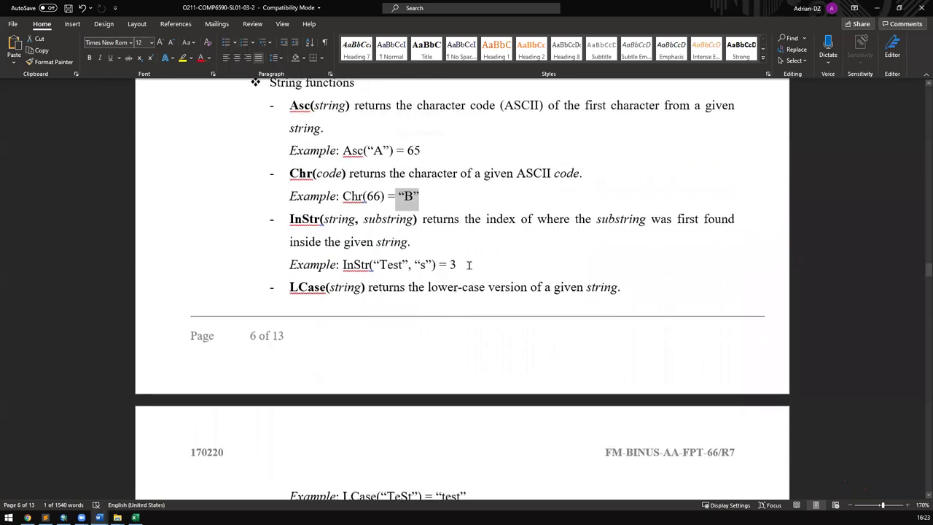
{"action": "left_click_drag", "start_coordinate": [470, 264], "coordinate": [290, 243]}
{"action": "left_click_drag", "start_coordinate": [408, 267], "coordinate": [419, 269]}
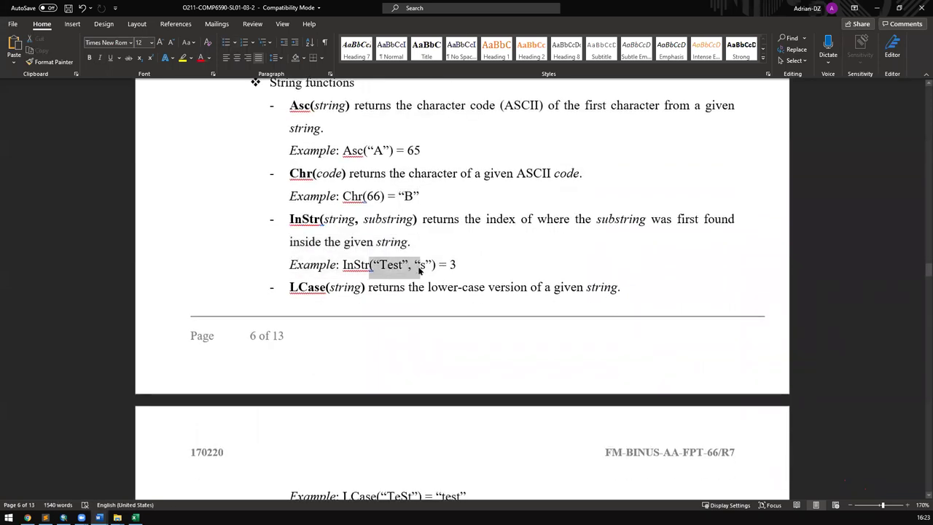
Step: Return to the Field Calculator in ArcMap and replace the Asc example with the InStr function
{"action": "left_click", "coordinate": [876, 8]}
{"action": "key", "text": "ctrl+a"}
{"action": "key", "text": "BackSpace"}
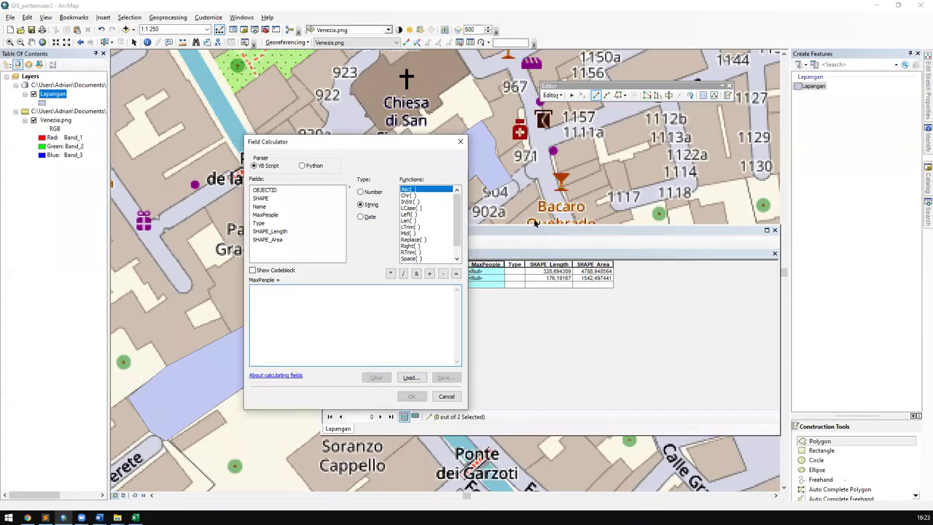
{"action": "double_click", "coordinate": [430, 202]}
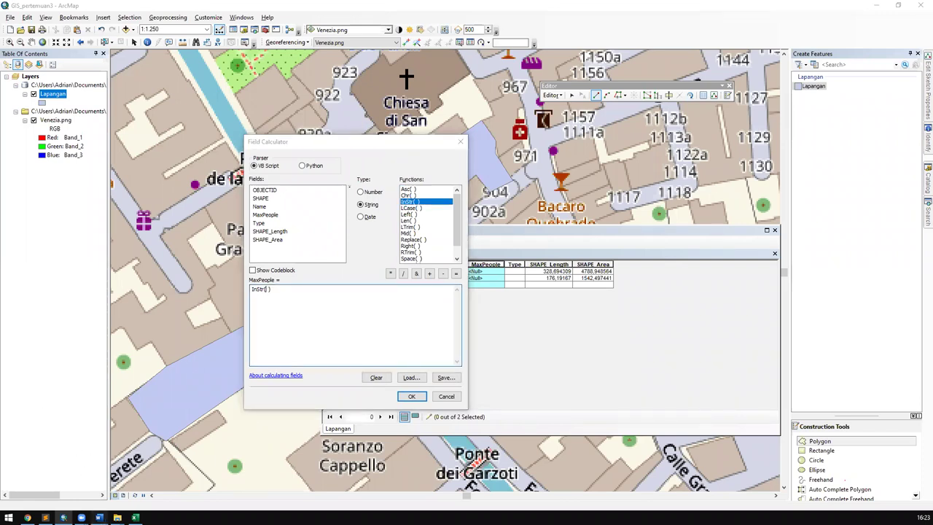
Step: Switch back to the Word function guide and examine how the InStr example locates "s" in "Test"
{"action": "left_click", "coordinate": [100, 517]}
{"action": "left_click_drag", "start_coordinate": [457, 264], "coordinate": [399, 266]}
{"action": "left_click", "coordinate": [397, 265]}
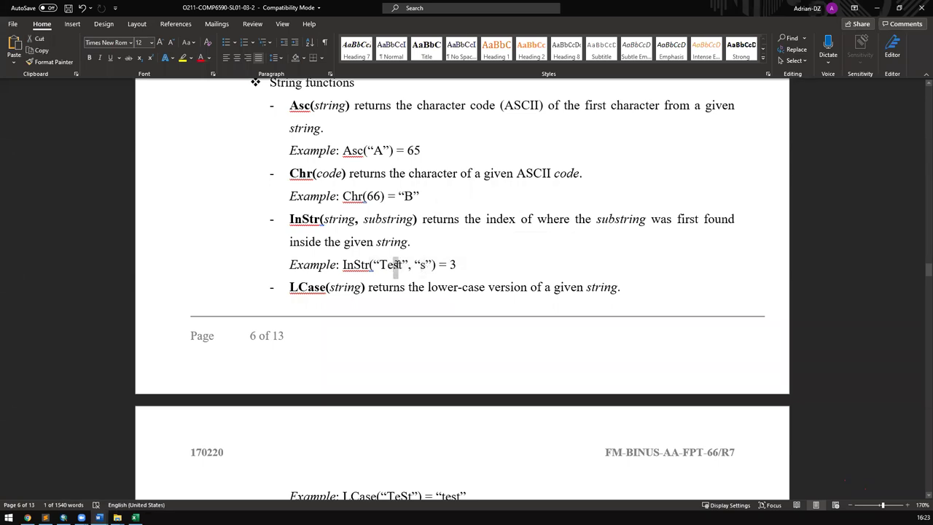
{"action": "left_click", "coordinate": [396, 266]}
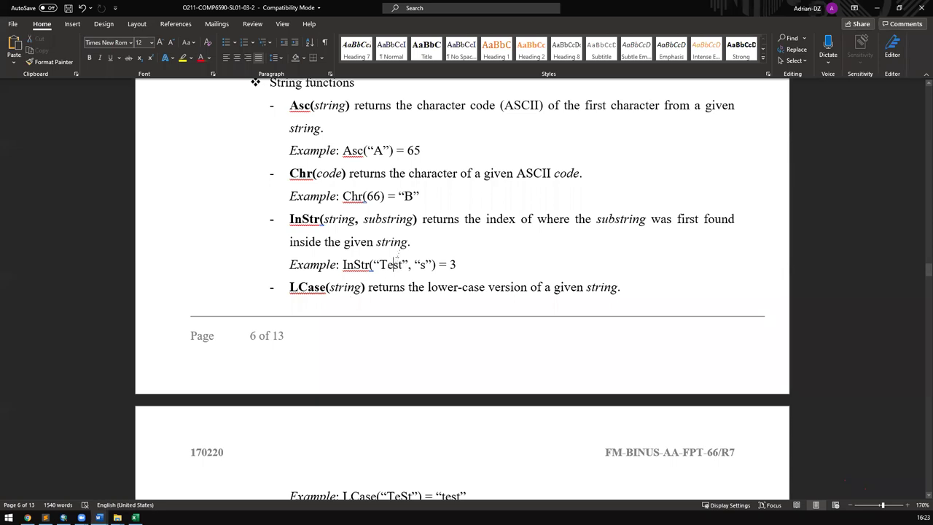
{"action": "left_click_drag", "start_coordinate": [388, 265], "coordinate": [380, 264]}
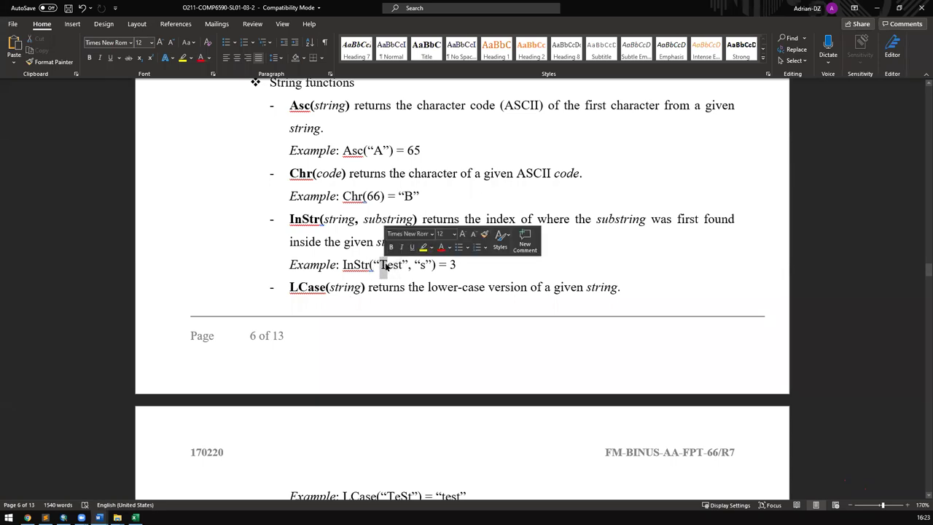
{"action": "left_click", "coordinate": [395, 266]}
{"action": "double_click", "coordinate": [394, 266]}
{"action": "left_click", "coordinate": [394, 266]}
{"action": "double_click", "coordinate": [395, 266]}
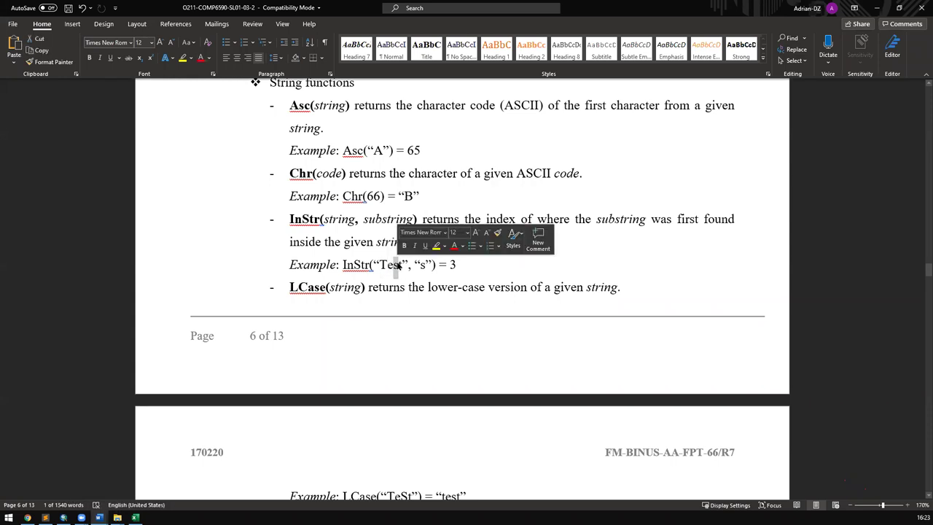
{"action": "left_click_drag", "start_coordinate": [340, 264], "coordinate": [368, 265]}
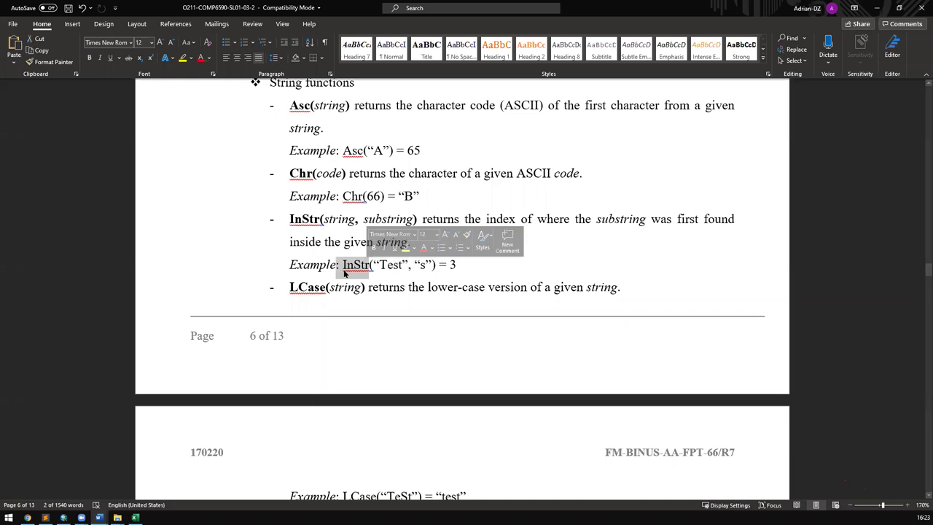
Step: Read the LCase function description and compare its example's input and output strings
{"action": "scroll", "coordinate": [343, 269], "scroll_direction": "down", "scroll_amount": 1}
{"action": "triple_click", "coordinate": [396, 248]}
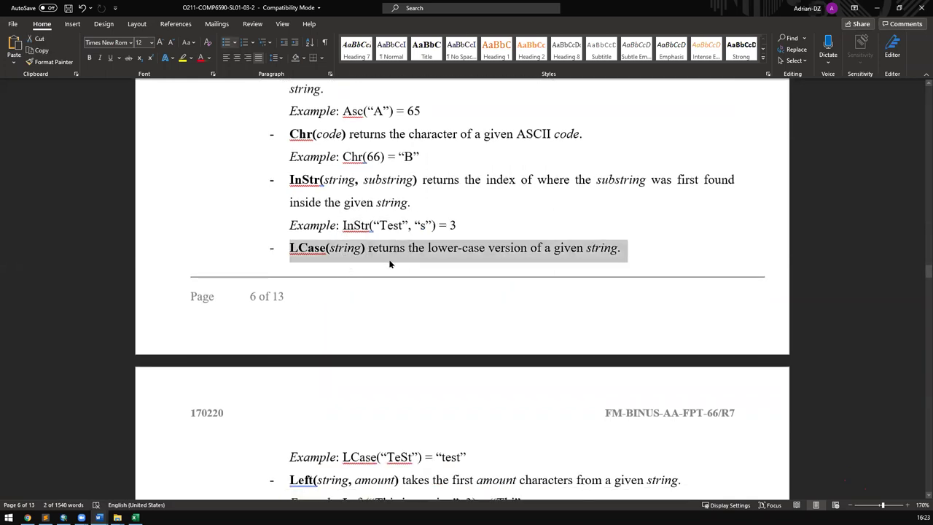
{"action": "left_click", "coordinate": [389, 261]}
{"action": "scroll", "coordinate": [373, 284], "scroll_direction": "down", "scroll_amount": 2}
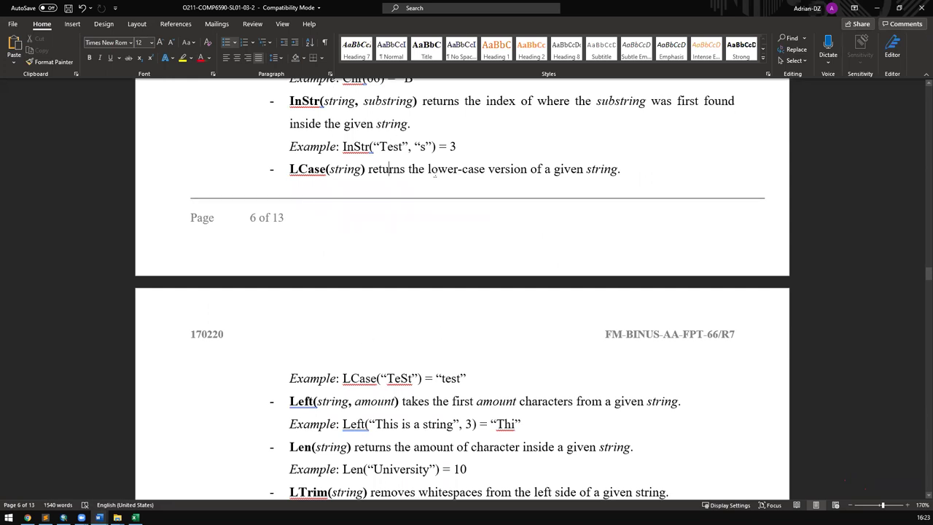
{"action": "left_click_drag", "start_coordinate": [330, 169], "coordinate": [531, 172]}
{"action": "triple_click", "coordinate": [531, 172]}
{"action": "left_click_drag", "start_coordinate": [387, 378], "coordinate": [462, 376]}
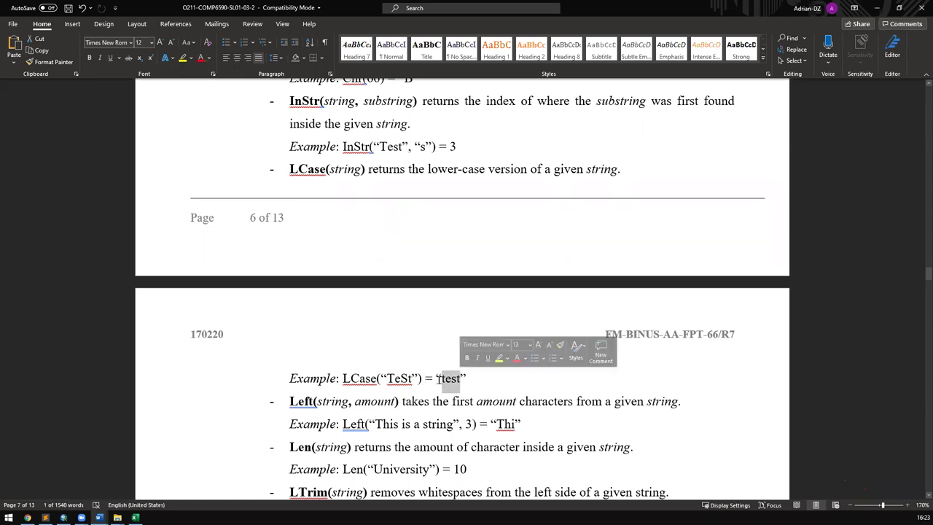
Step: Examine the Left function description and how its example takes the first 3 characters of "This is a string"
{"action": "scroll", "coordinate": [376, 306], "scroll_direction": "down", "scroll_amount": 3}
{"action": "left_click_drag", "start_coordinate": [538, 315], "coordinate": [287, 282]}
{"action": "left_click", "coordinate": [472, 315]}
{"action": "left_click_drag", "start_coordinate": [470, 309], "coordinate": [403, 321]}
{"action": "double_click", "coordinate": [399, 305]}
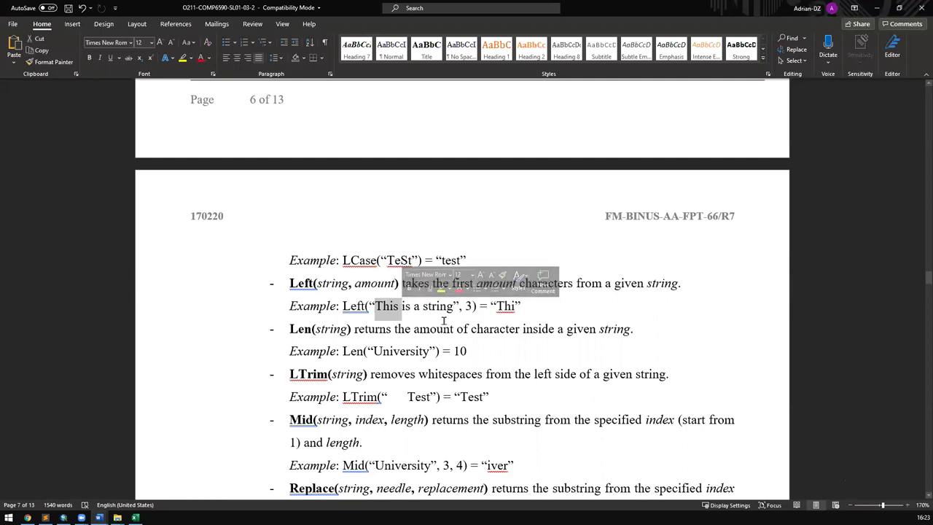
{"action": "left_click", "coordinate": [389, 309]}
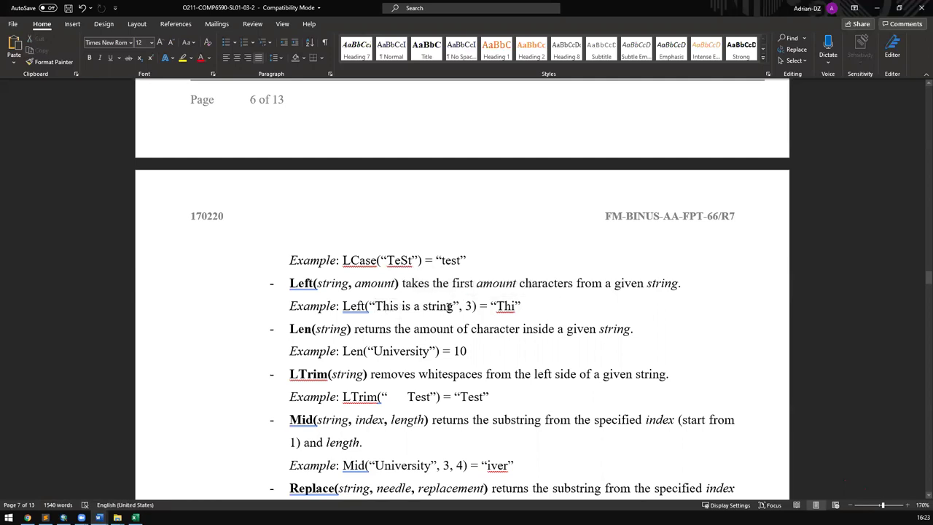
{"action": "double_click", "coordinate": [468, 306]}
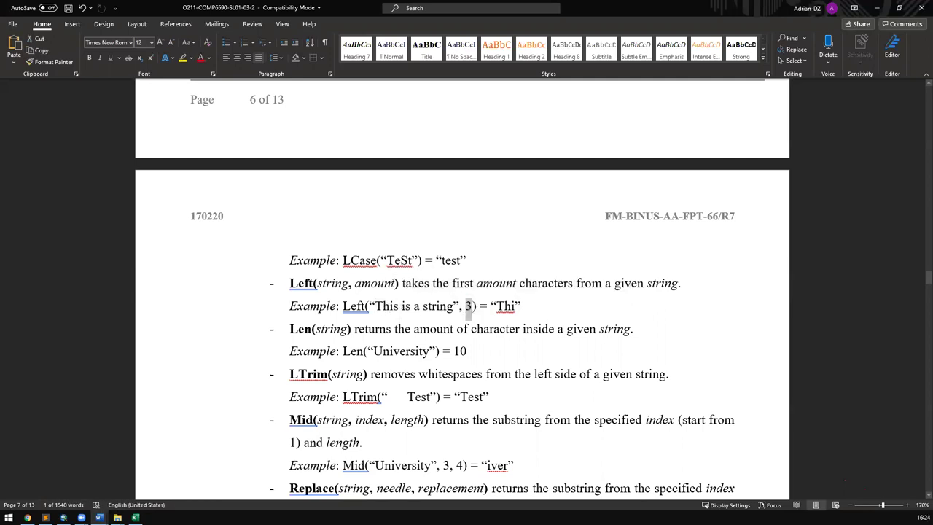
{"action": "left_click", "coordinate": [479, 306]}
{"action": "left_click_drag", "start_coordinate": [382, 309], "coordinate": [392, 309]}
{"action": "left_click_drag", "start_coordinate": [375, 309], "coordinate": [392, 308]}
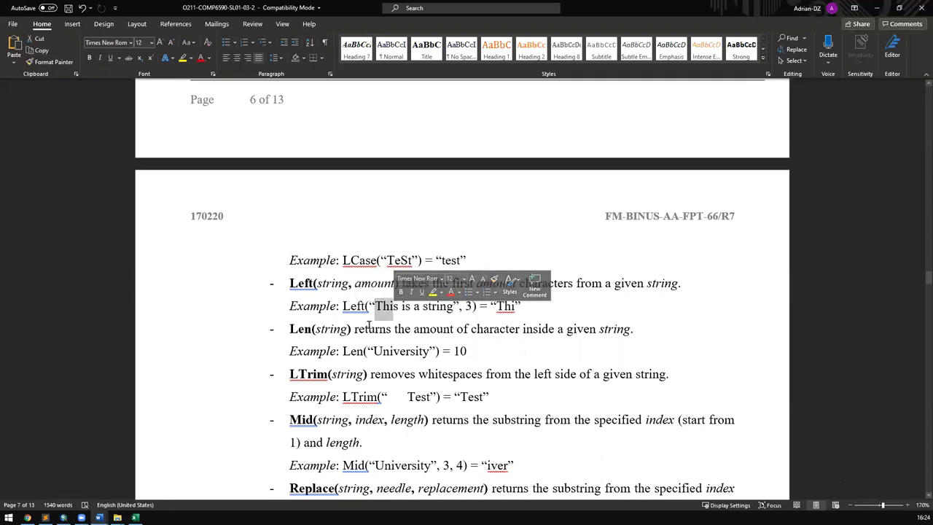
{"action": "left_click_drag", "start_coordinate": [492, 308], "coordinate": [522, 309]}
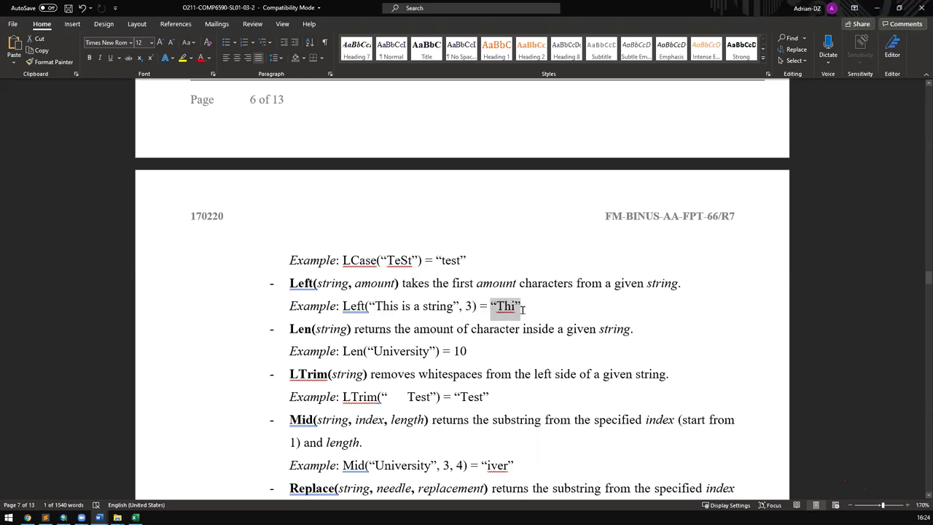
Step: Examine the Len function example that counts the characters in "University"
{"action": "scroll", "coordinate": [416, 362], "scroll_direction": "down", "scroll_amount": 3}
{"action": "left_click_drag", "start_coordinate": [344, 154], "coordinate": [449, 191]}
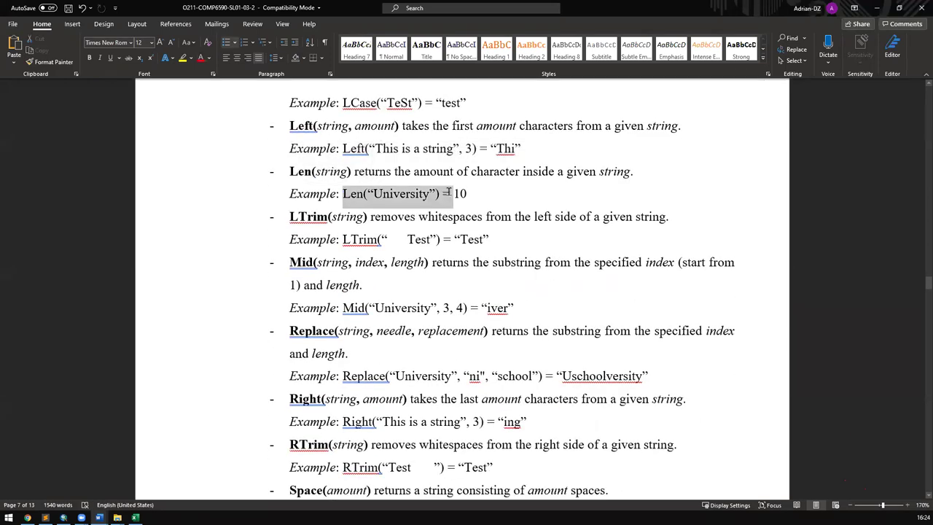
{"action": "left_click", "coordinate": [473, 193]}
{"action": "mouse_move", "coordinate": [373, 193]}
{"action": "left_mouse_down"}
{"action": "mouse_move", "coordinate": [440, 195]}
{"action": "mouse_move", "coordinate": [370, 190]}
{"action": "left_mouse_up"}
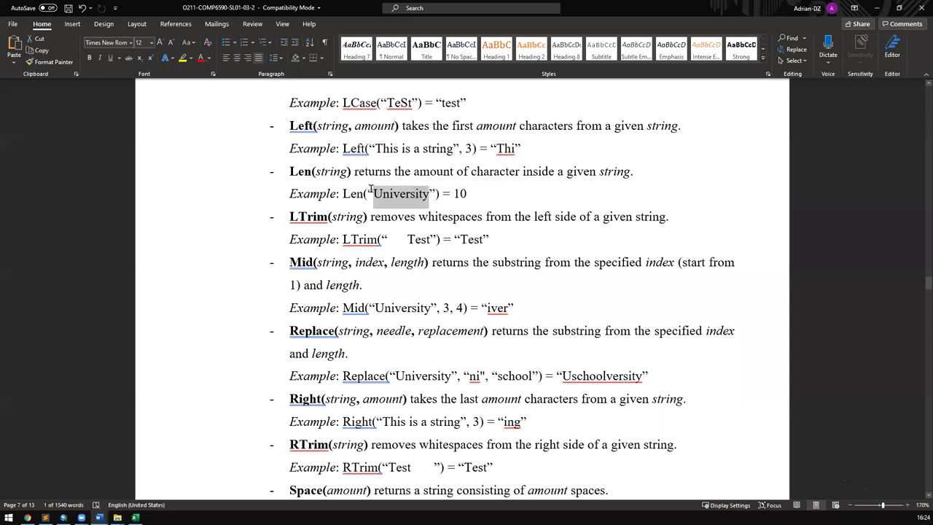
{"action": "left_click_drag", "start_coordinate": [442, 193], "coordinate": [488, 195]}
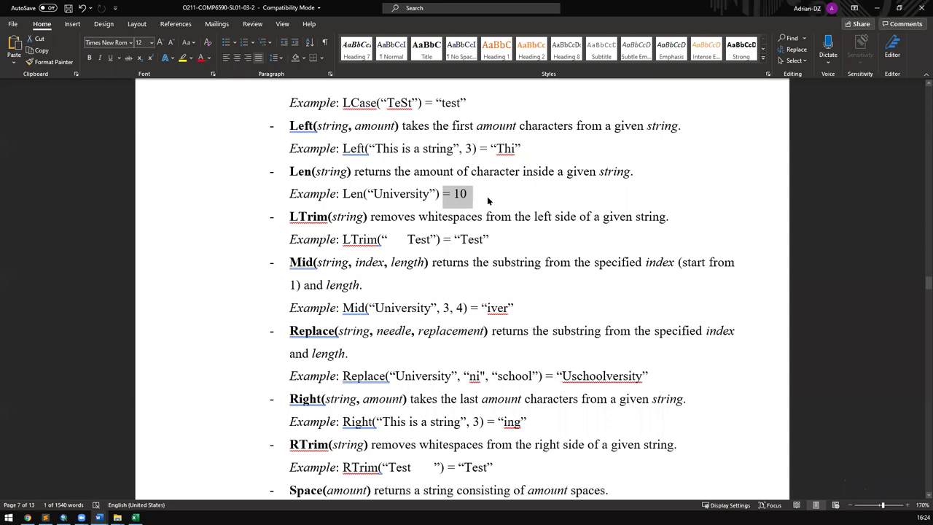
Step: Examine the LTrim function example and the leading whitespace it removes from the string "Test"
{"action": "left_click_drag", "start_coordinate": [491, 253], "coordinate": [290, 242]}
{"action": "left_click", "coordinate": [407, 240]}
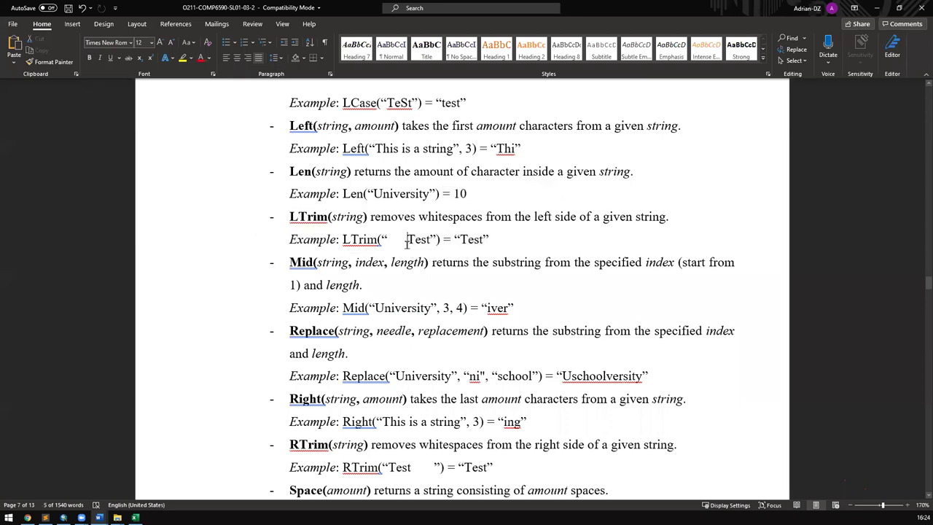
{"action": "mouse_move", "coordinate": [384, 239]}
{"action": "left_mouse_down"}
{"action": "mouse_move", "coordinate": [411, 239]}
{"action": "mouse_move", "coordinate": [378, 239]}
{"action": "left_mouse_up"}
{"action": "left_click", "coordinate": [386, 239]}
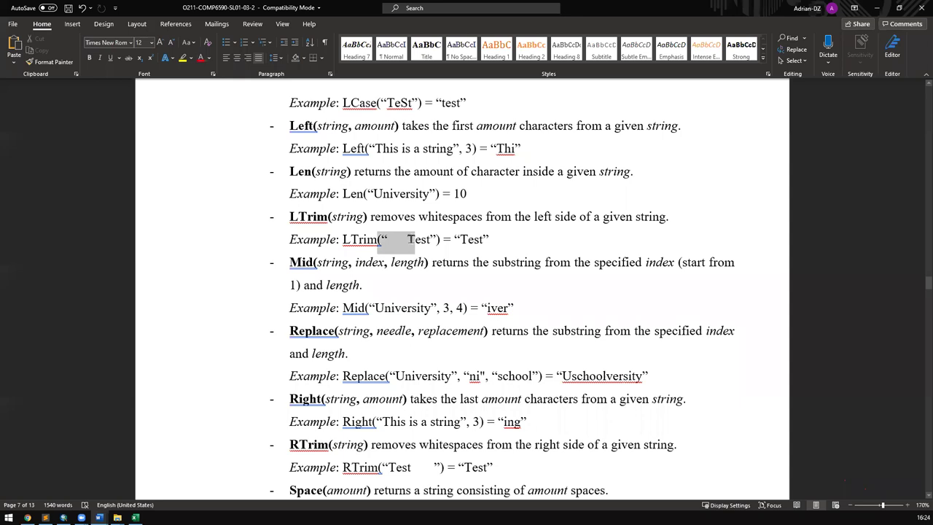
{"action": "left_click", "coordinate": [437, 239]}
{"action": "double_click", "coordinate": [472, 239]}
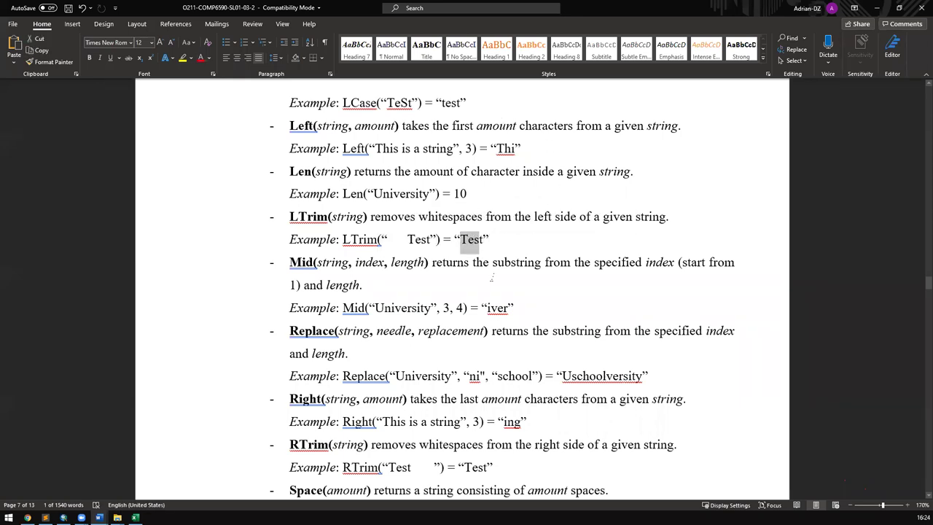
{"action": "left_click_drag", "start_coordinate": [407, 239], "coordinate": [391, 239]}
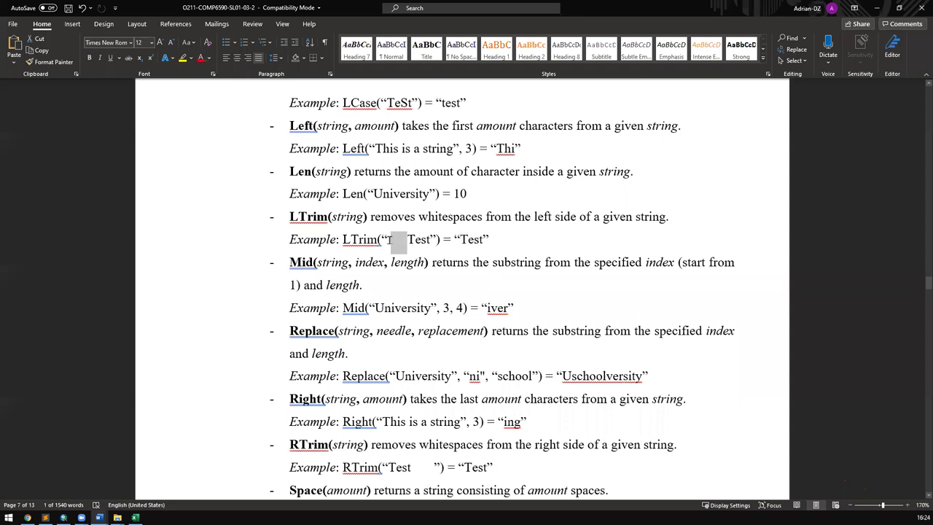
Step: Examine the Mid function description and how its example uses index 3 and length 4 on "University"
{"action": "scroll", "coordinate": [519, 237], "scroll_direction": "down", "scroll_amount": 2}
{"action": "left_click_drag", "start_coordinate": [578, 234], "coordinate": [312, 218]}
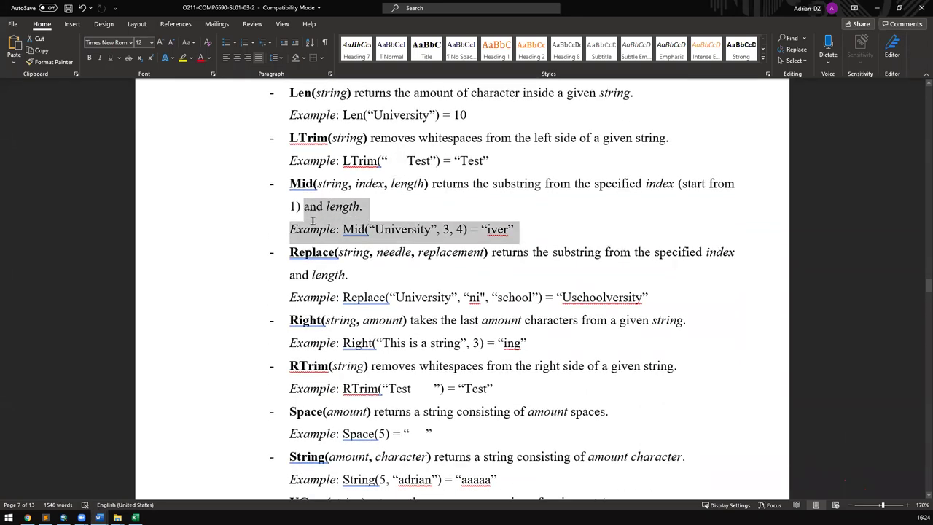
{"action": "left_click", "coordinate": [452, 253]}
{"action": "double_click", "coordinate": [400, 229]}
{"action": "left_click_drag", "start_coordinate": [431, 231], "coordinate": [465, 231]}
{"action": "left_click", "coordinate": [398, 231]}
{"action": "left_click_drag", "start_coordinate": [369, 230], "coordinate": [411, 228]}
{"action": "left_click", "coordinate": [401, 231]}
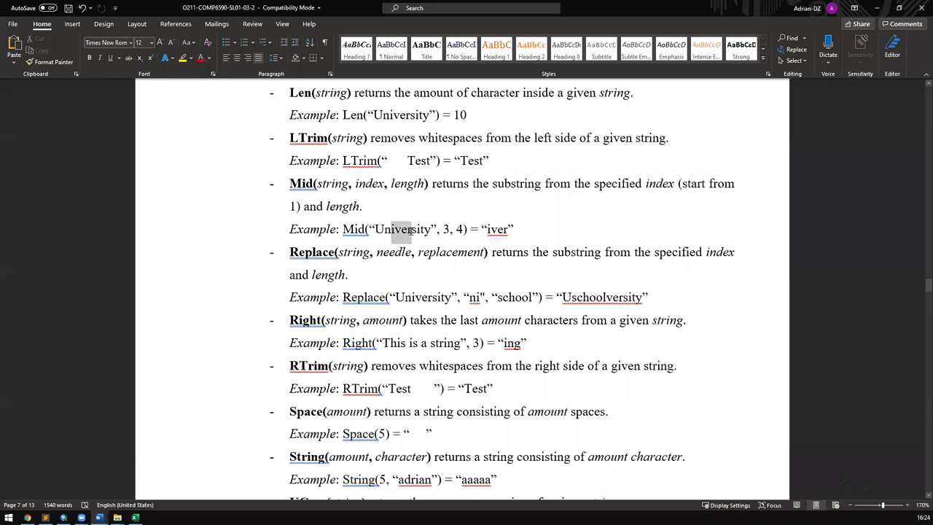
Step: Match the Mid function's string, index and length parameters to the arguments in its "University", 3, 4 example
{"action": "left_click", "coordinate": [414, 249]}
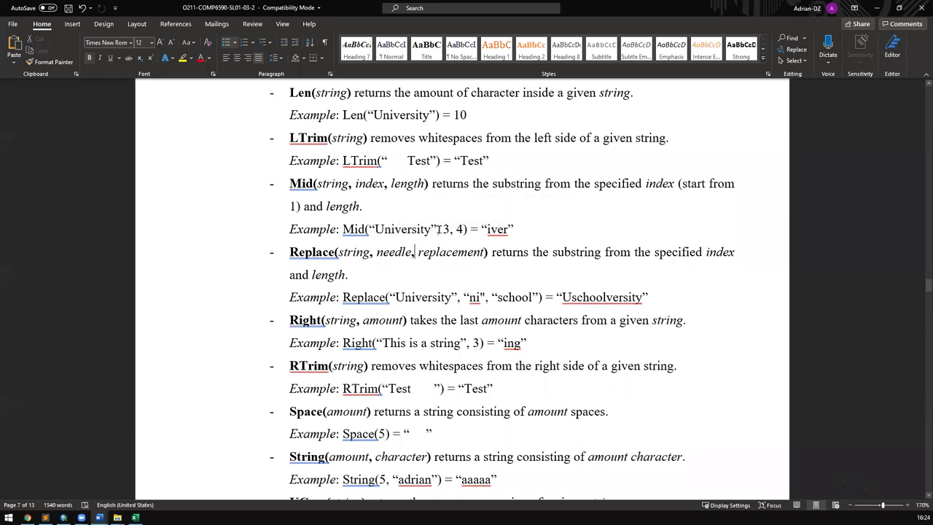
{"action": "left_click_drag", "start_coordinate": [317, 184], "coordinate": [425, 184]}
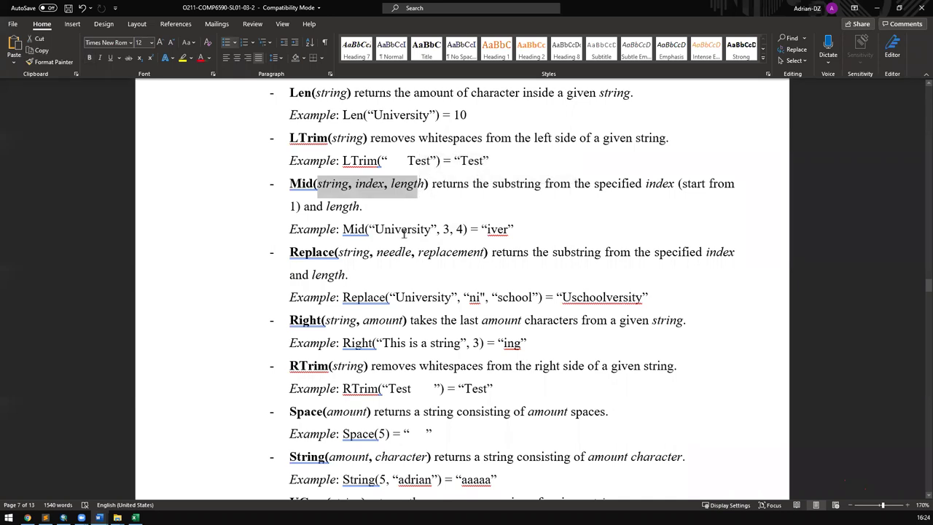
{"action": "left_click_drag", "start_coordinate": [384, 229], "coordinate": [435, 229]}
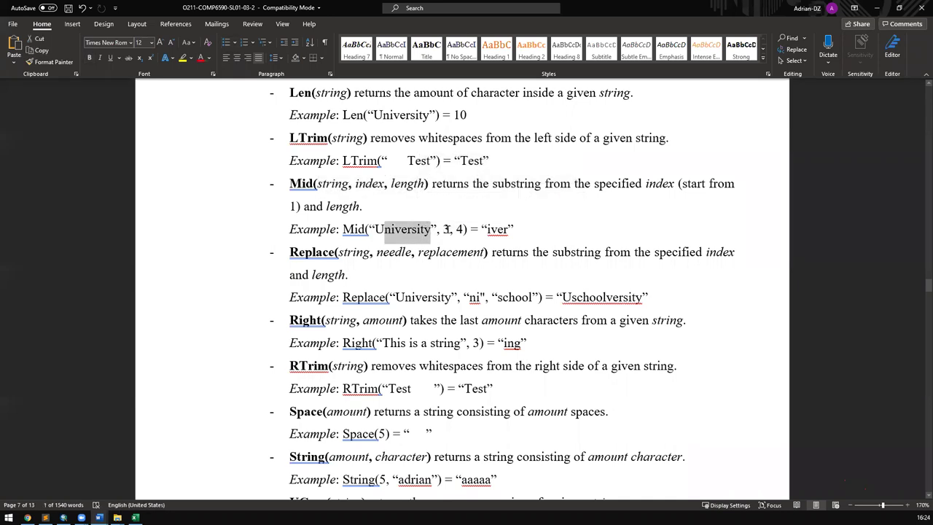
{"action": "double_click", "coordinate": [446, 229]}
{"action": "double_click", "coordinate": [460, 229]}
{"action": "left_click", "coordinate": [421, 229]}
{"action": "left_click_drag", "start_coordinate": [378, 233], "coordinate": [400, 234]}
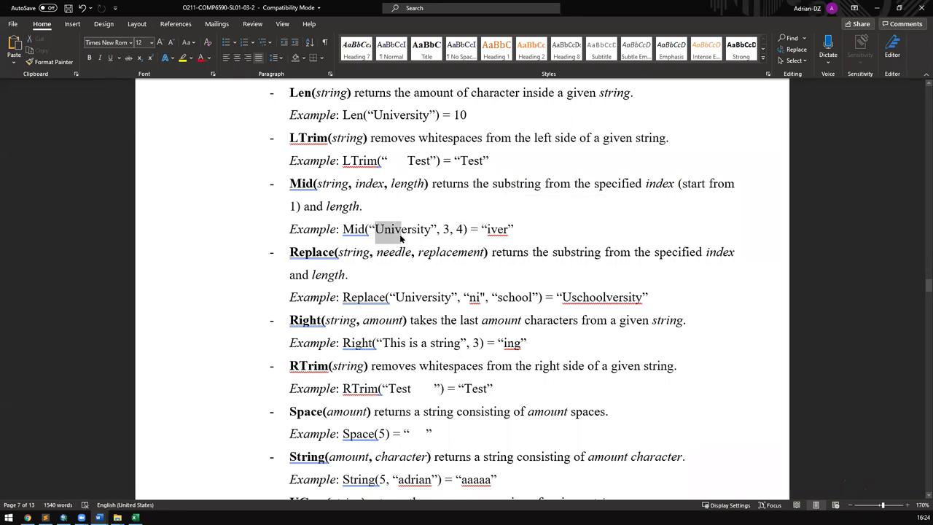
{"action": "left_click", "coordinate": [400, 234]}
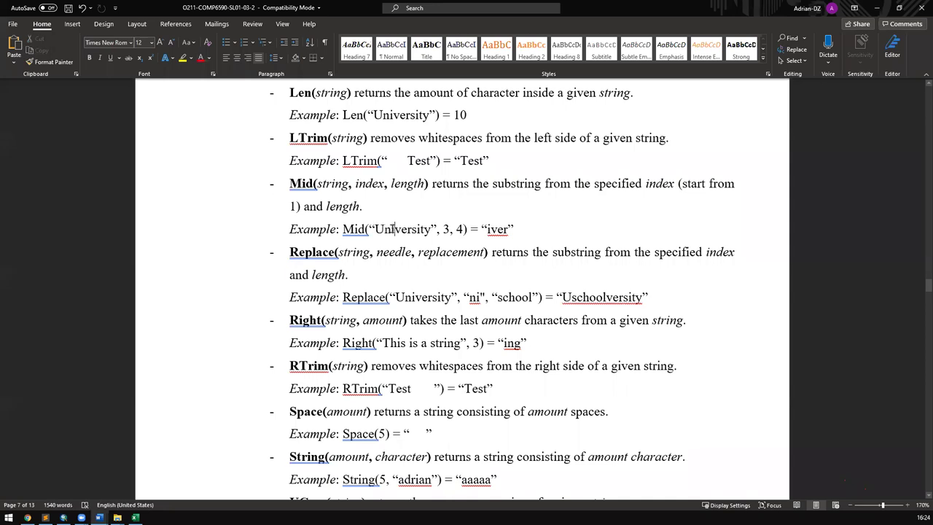
{"action": "left_click_drag", "start_coordinate": [392, 228], "coordinate": [415, 230]}
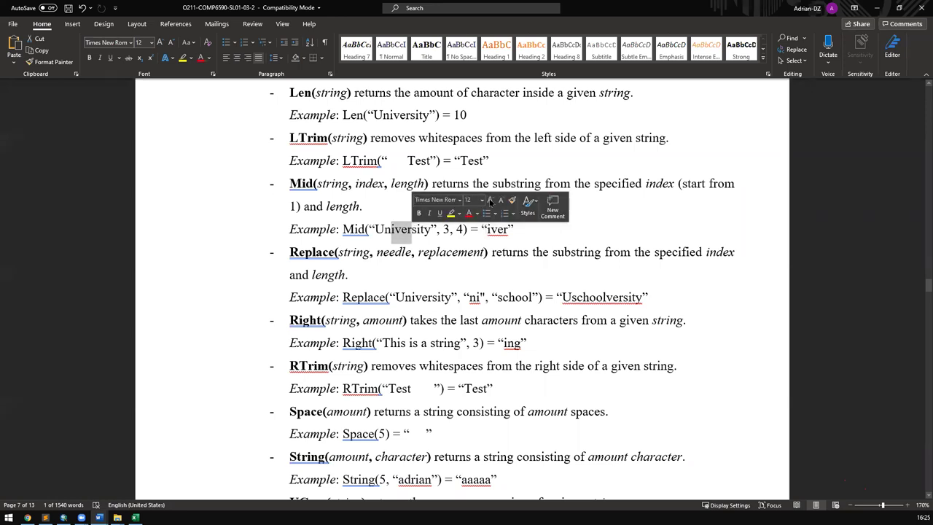
Step: Examine the Replace function example that substitutes "school" for "ni" in "University"
{"action": "triple_click", "coordinate": [394, 260]}
{"action": "left_click_drag", "start_coordinate": [395, 297], "coordinate": [480, 298]}
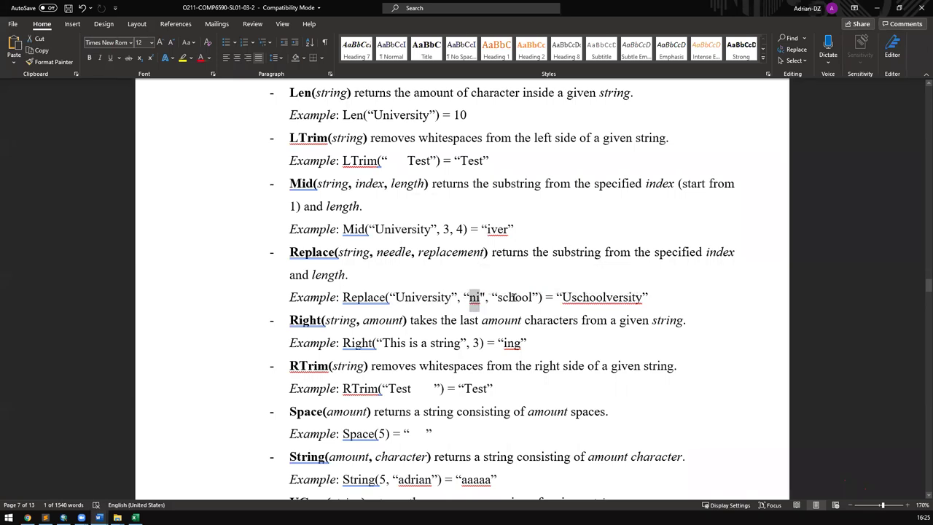
{"action": "double_click", "coordinate": [515, 297]}
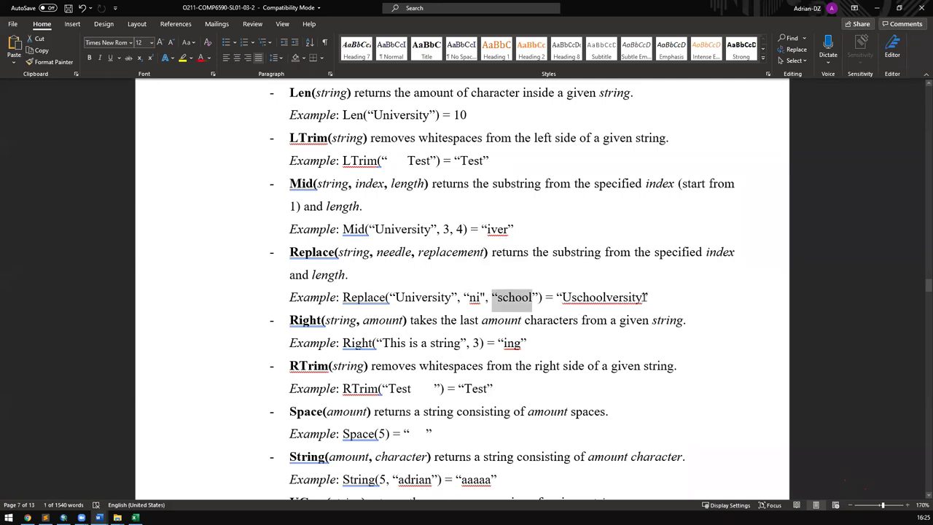
Step: Examine the Right function description and how its example takes the last 3 characters of "This is a string"
{"action": "scroll", "coordinate": [440, 299], "scroll_direction": "down", "scroll_amount": 1}
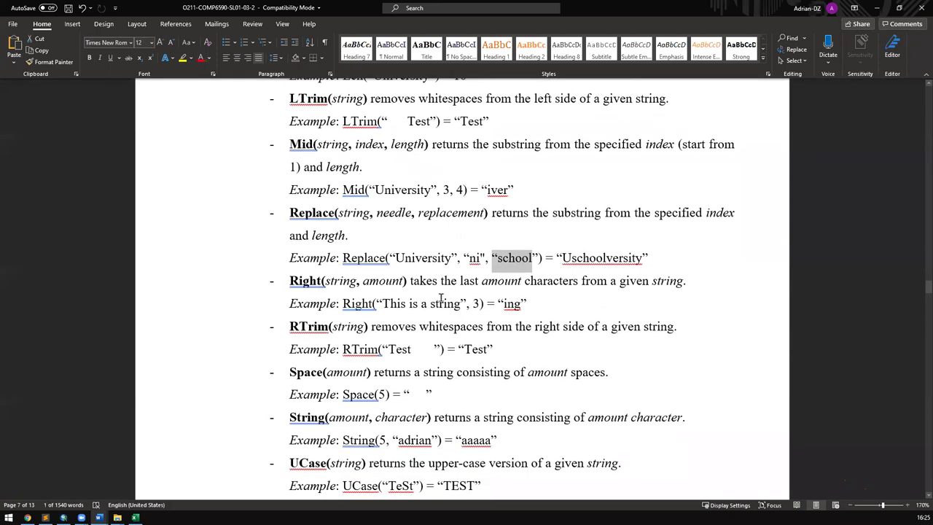
{"action": "left_click", "coordinate": [290, 281]}
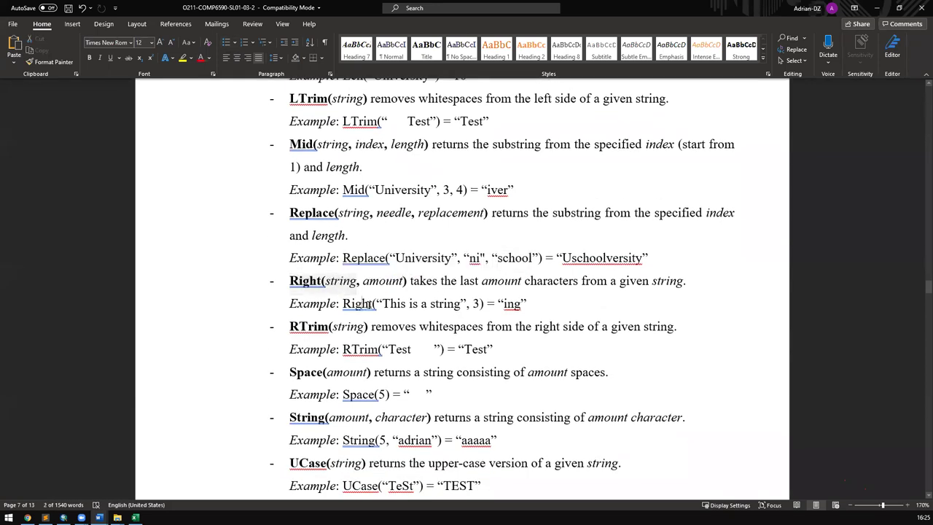
{"action": "left_click_drag", "start_coordinate": [382, 305], "coordinate": [444, 305]}
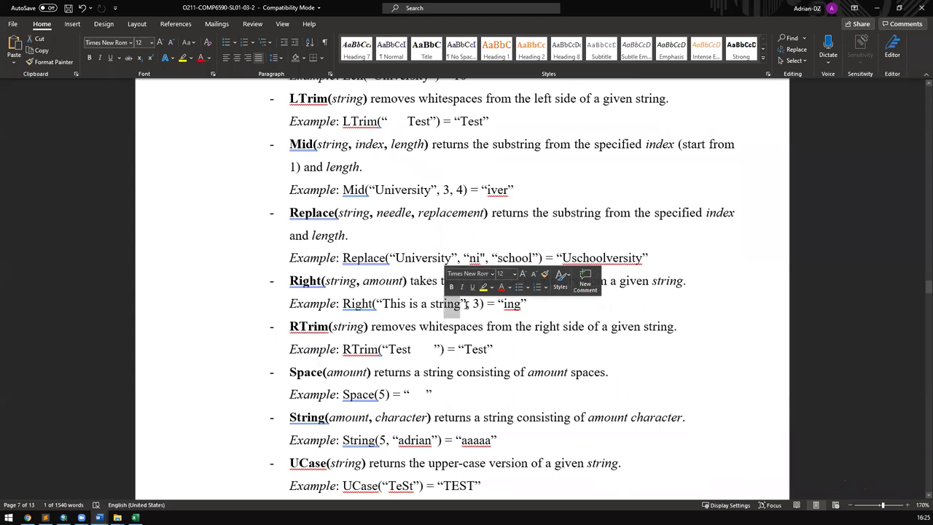
{"action": "left_click_drag", "start_coordinate": [504, 304], "coordinate": [525, 304]}
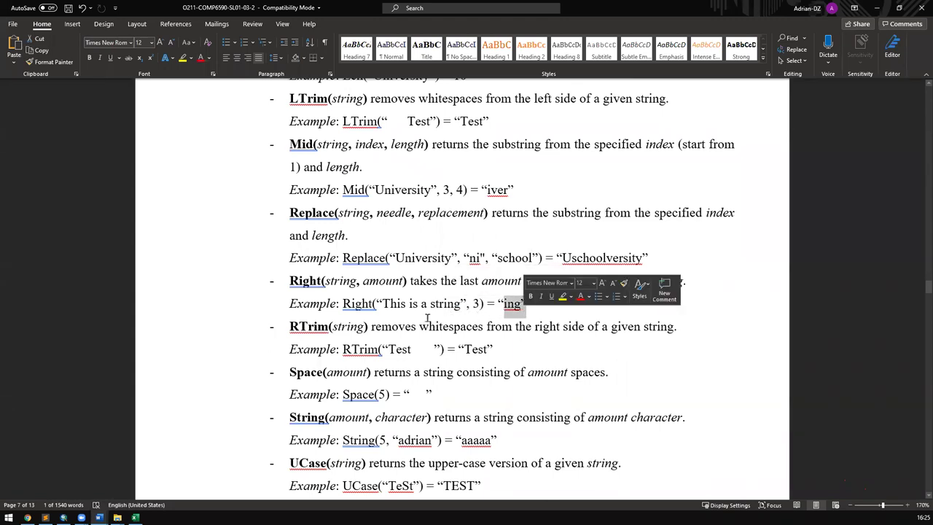
{"action": "left_click_drag", "start_coordinate": [460, 305], "coordinate": [445, 305]}
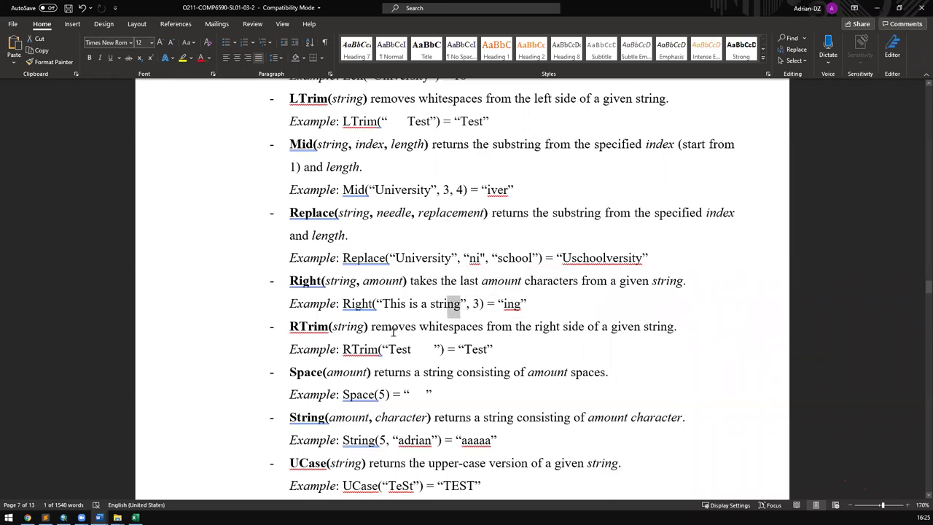
Step: Examine the RTrim function example and the trailing whitespace it removes from the string "Test"
{"action": "scroll", "coordinate": [422, 284], "scroll_direction": "down", "scroll_amount": 2}
{"action": "left_click_drag", "start_coordinate": [433, 270], "coordinate": [411, 270]}
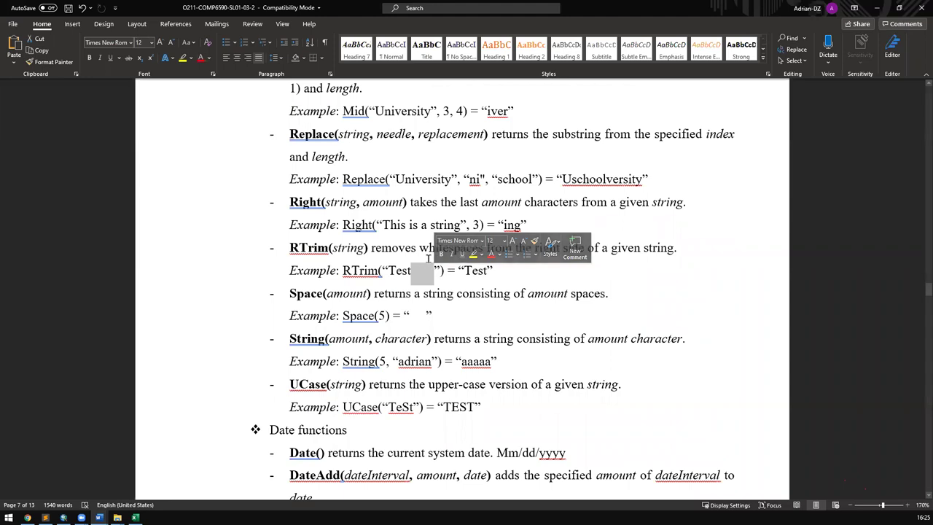
{"action": "left_click_drag", "start_coordinate": [464, 274], "coordinate": [487, 274]}
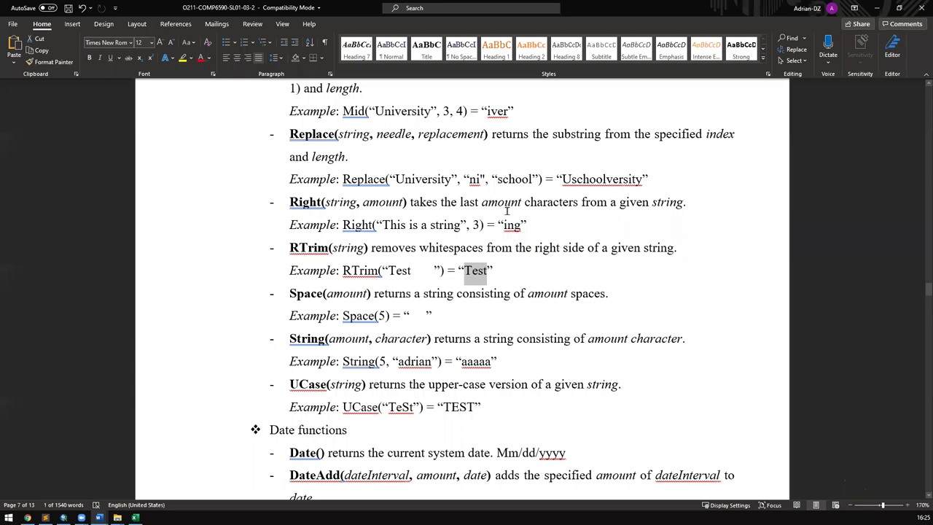
Step: Examine the Space(5) example and the amount and character arguments in the String function example
{"action": "scroll", "coordinate": [507, 210], "scroll_direction": "down", "scroll_amount": 1}
{"action": "left_click_drag", "start_coordinate": [432, 237], "coordinate": [320, 246]}
{"action": "left_click", "coordinate": [387, 237]}
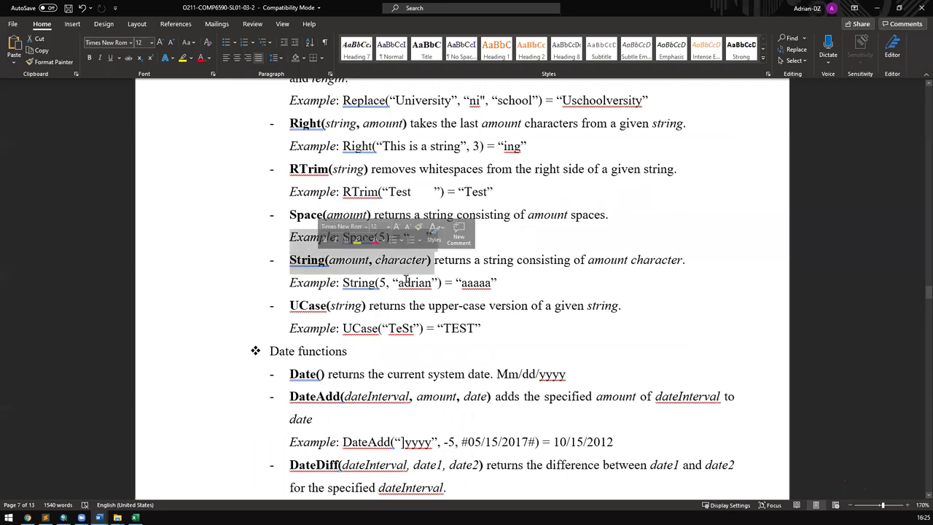
{"action": "left_click", "coordinate": [406, 279]}
{"action": "left_click_drag", "start_coordinate": [366, 286], "coordinate": [444, 304]}
{"action": "left_click", "coordinate": [382, 285]}
{"action": "left_click", "coordinate": [424, 282]}
{"action": "double_click", "coordinate": [410, 282]}
{"action": "left_click", "coordinate": [489, 283]}
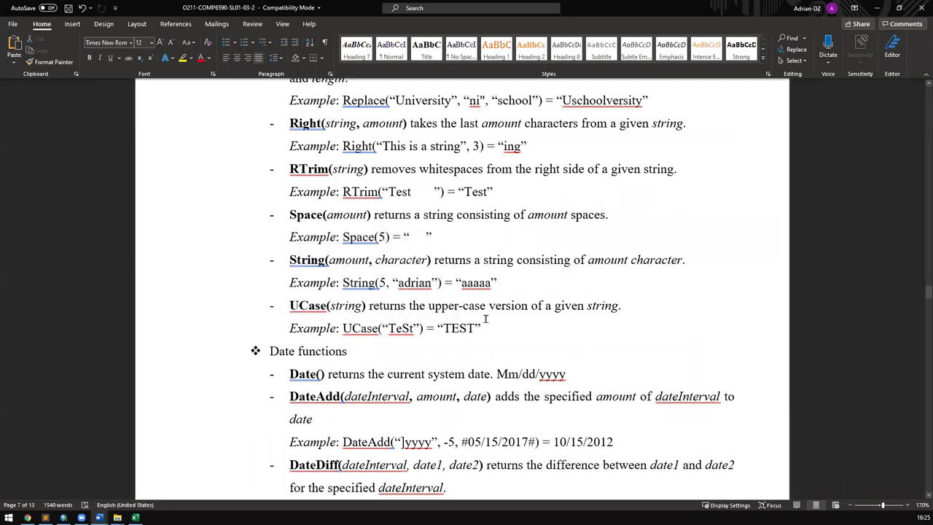
Step: Insert the loop header "For (int I = 0; I < 5;i++){" on a new line below the String function example
{"action": "key", "text": "Return"}
{"action": "type", "text": "For (in t"}
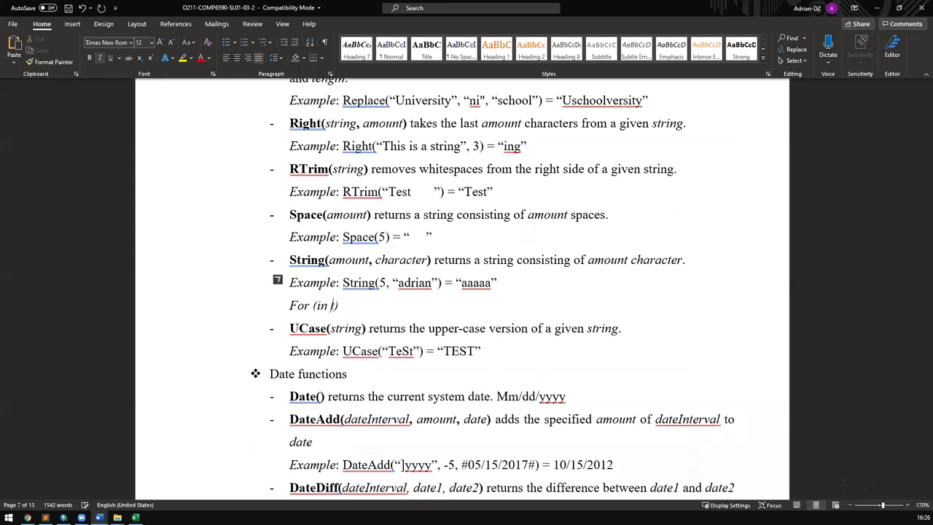
{"action": "key", "text": "BackSpace"}
{"action": "type", "text": "I = 0; I < ) "}
{"action": "type", "text": "6"}
{"action": "key", "text": "BackSpace"}
{"action": "type", "text": "54"}
{"action": "key", "text": "BackSpace"}
{"action": "key", "text": "BackSpace"}
{"action": "type", "text": ";i++"}
{"action": "key", "text": "End"}
{"action": "type", "text": "{"}
{"action": "key", "text": "Return"}
Step: Add a Print statement below the loop header with the String example's sample name as its quoted text
{"action": "type", "text": "Print"}
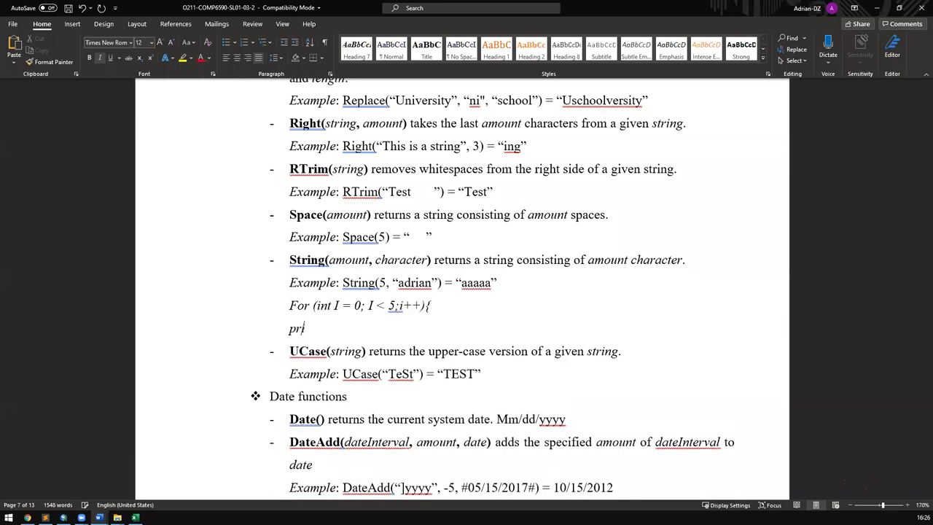
{"action": "type", "text": "\""}
{"action": "type", "text": "adrian"}
{"action": "key", "text": "BackSpace"}
{"action": "key", "text": "BackSpace"}
{"action": "key", "text": "BackSpace"}
{"action": "key", "text": "BackSpace"}
{"action": "key", "text": "BackSpace"}
{"action": "key", "text": "BackSpace"}
{"action": "type", "text": "Adrian\""}
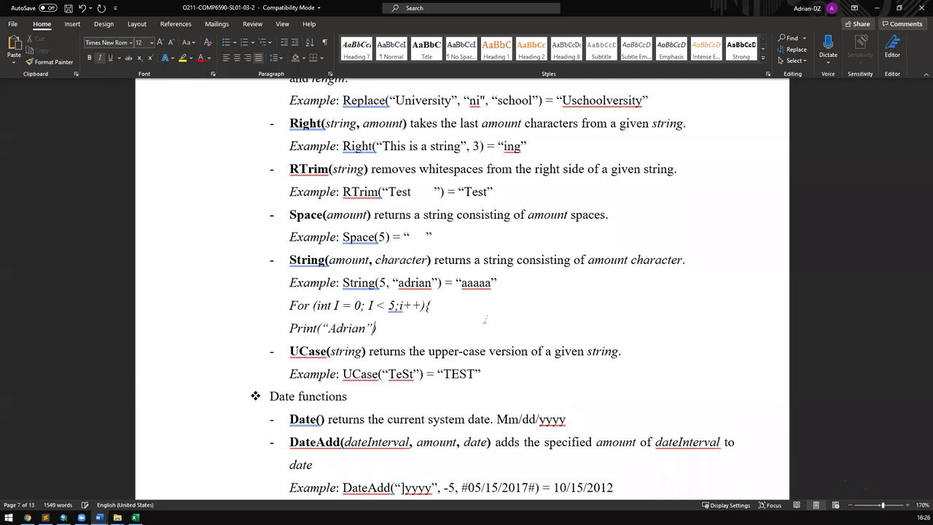
{"action": "key", "text": "shift+Up"}
{"action": "key", "text": "shift+Left"}
{"action": "key", "text": "shift+Left"}
{"action": "key", "text": "shift+Left"}
{"action": "key", "text": "shift+Left"}
{"action": "key", "text": "shift+Left"}
{"action": "key", "text": "shift+Left"}
{"action": "key", "text": "shift+Left"}
{"action": "key", "text": "shift+Left"}
{"action": "key", "text": "shift+Left"}
{"action": "key", "text": "shift+Left"}
{"action": "key", "text": "shift+Left"}
{"action": "key", "text": "shift+Left"}
{"action": "key", "text": "shift+Left"}
{"action": "key", "text": "shift+Left"}
{"action": "key", "text": "shift+Left"}
{"action": "key", "text": "shift+Left"}
{"action": "key", "text": "shift+Left"}
{"action": "key", "text": "shift+Left"}
{"action": "key", "text": "shift+Left"}
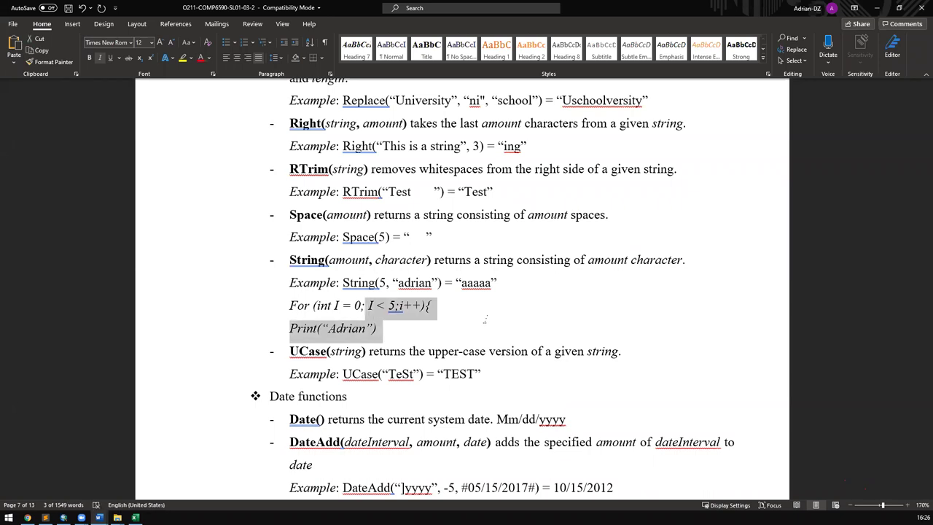
{"action": "key", "text": "Home"}
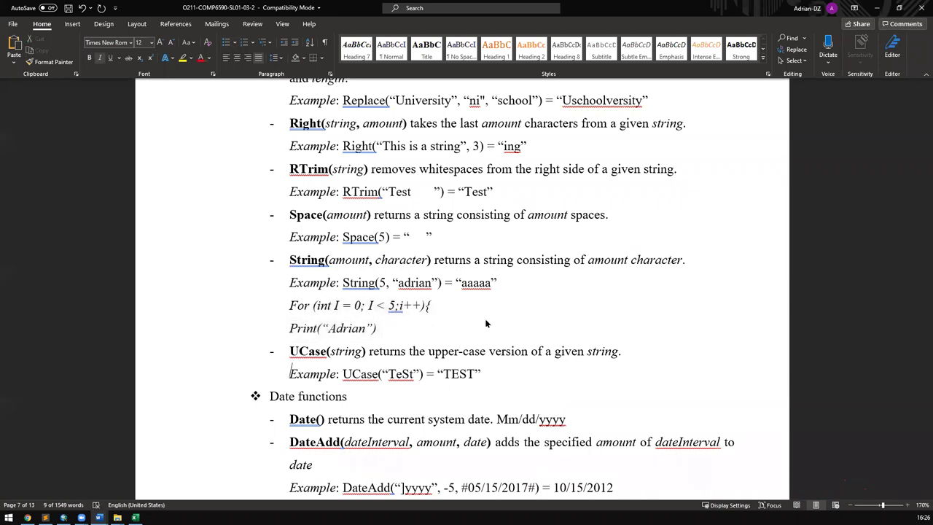
{"action": "key", "text": "Up"}
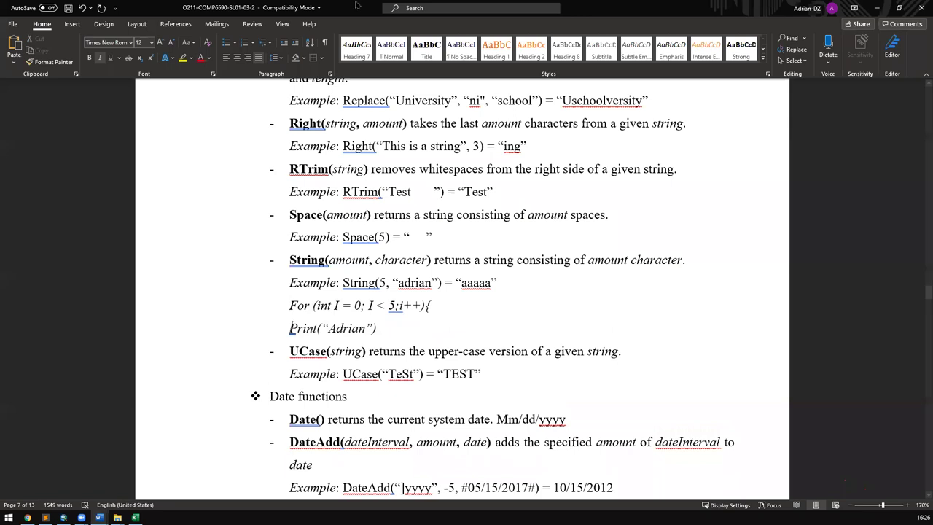
{"action": "key", "text": "Down"}
Step: Highlight the first letter of the String example's text argument and replace the printed name with "a"
{"action": "double_click", "coordinate": [408, 282]}
{"action": "left_click", "coordinate": [401, 285]}
{"action": "key", "text": "shift+Left"}
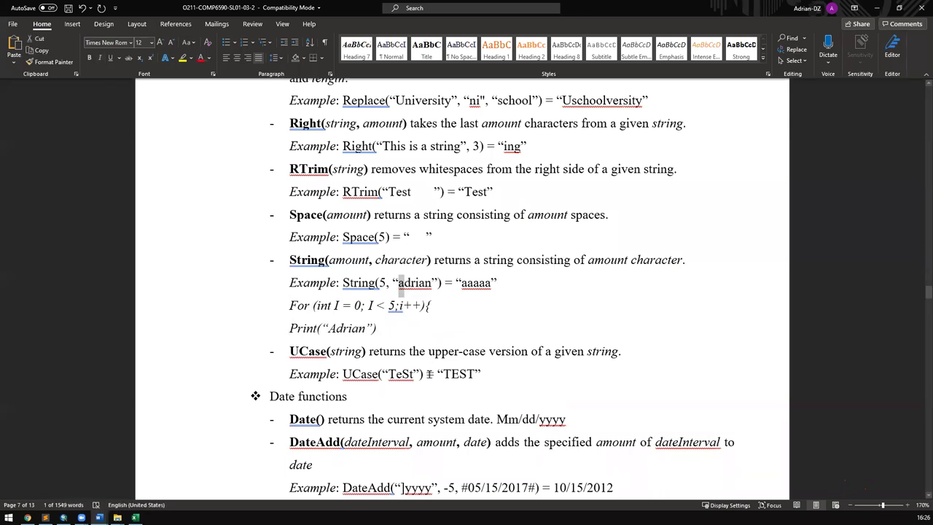
{"action": "left_click_drag", "start_coordinate": [364, 329], "coordinate": [337, 330]}
{"action": "left_click", "coordinate": [374, 329]}
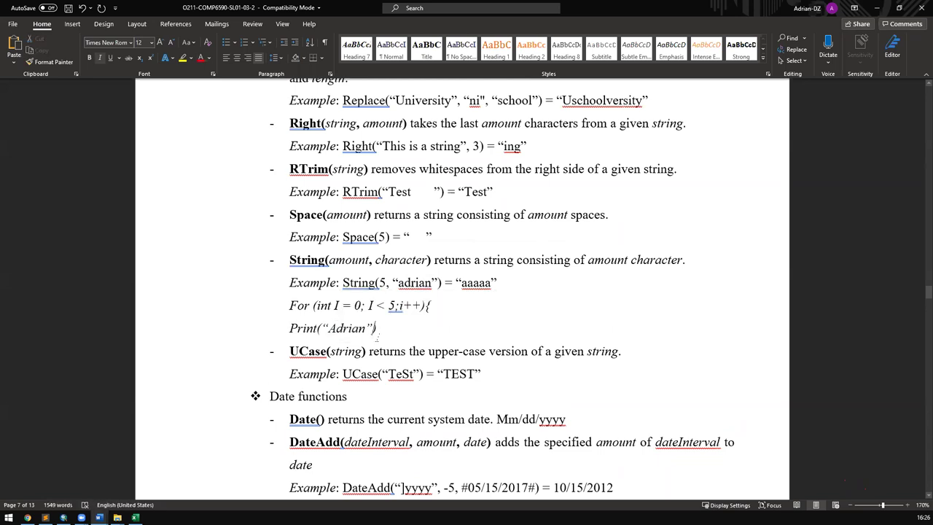
{"action": "key", "text": "BackSpace"}
{"action": "key", "text": "BackSpace"}
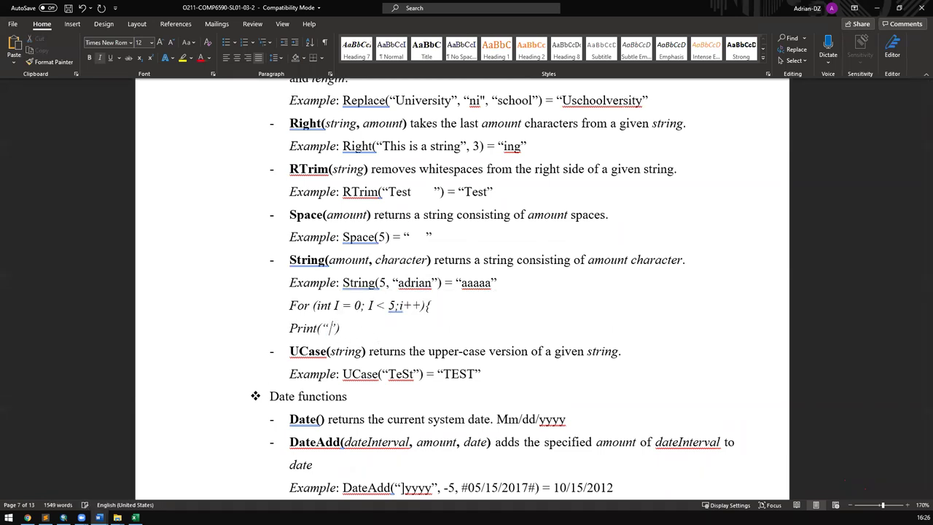
{"action": "key", "text": "shift+Left"}
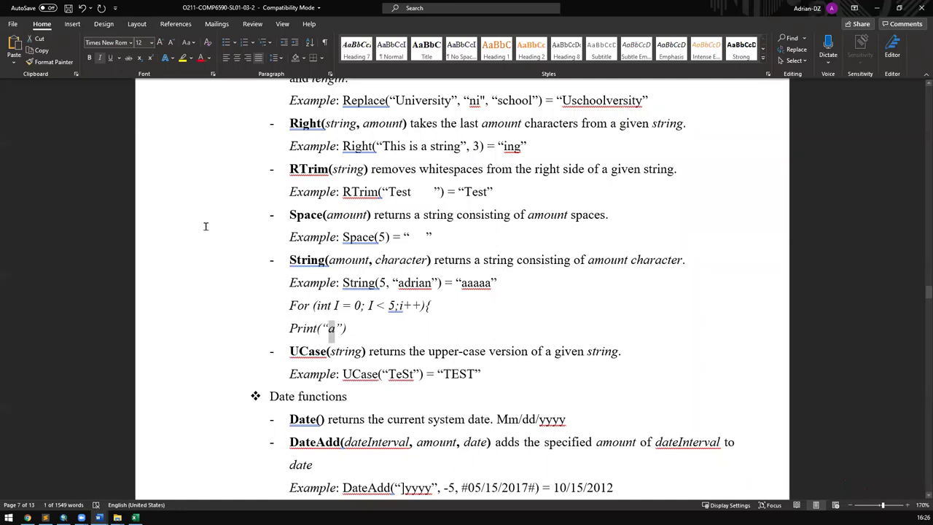
Step: Delete the illustrative loop header and Print line beneath the String function example
{"action": "scroll", "coordinate": [269, 264], "scroll_direction": "down", "scroll_amount": 1}
{"action": "triple_click", "coordinate": [334, 269]}
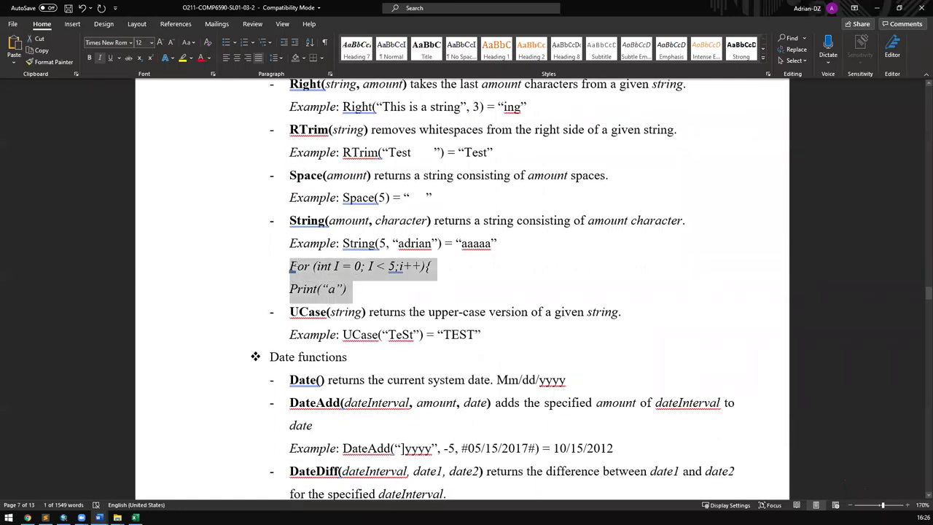
{"action": "key", "text": "BackSpace"}
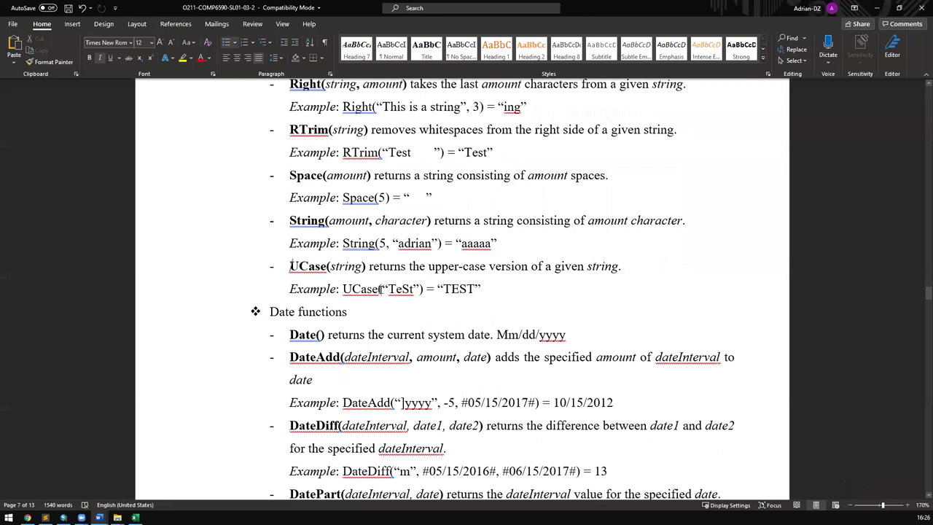
Step: Examine the UCase example for "TeSt" and skim the Date functions section down to the Date Interval options
{"action": "left_click_drag", "start_coordinate": [343, 289], "coordinate": [472, 295]}
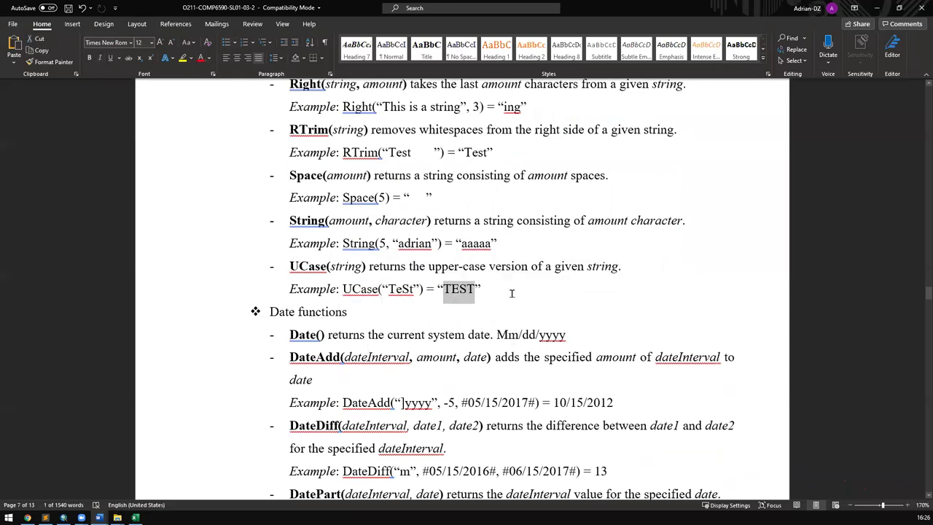
{"action": "scroll", "coordinate": [512, 296], "scroll_direction": "down", "scroll_amount": 5}
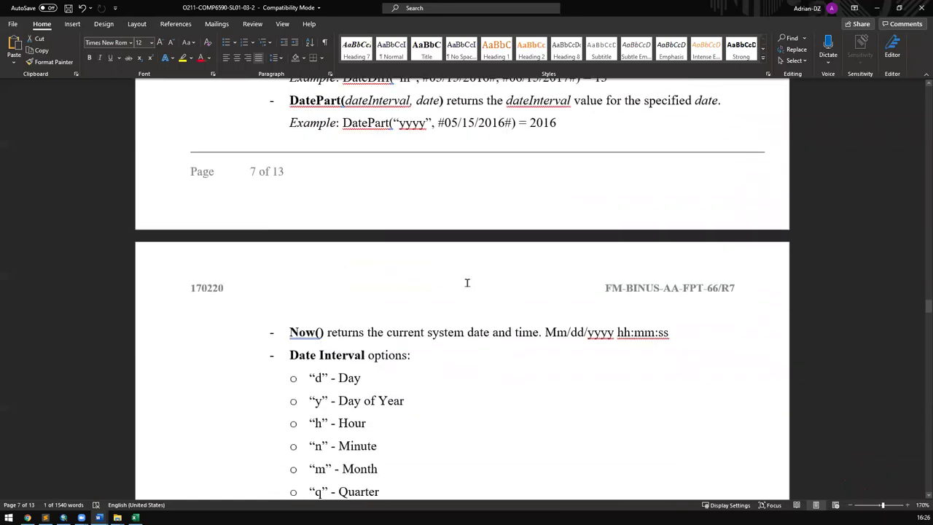
{"action": "scroll", "coordinate": [464, 281], "scroll_direction": "up", "scroll_amount": 4}
{"action": "left_click_drag", "start_coordinate": [270, 194], "coordinate": [539, 376]}
{"action": "scroll", "coordinate": [537, 364], "scroll_direction": "down", "scroll_amount": 3}
{"action": "scroll", "coordinate": [495, 346], "scroll_direction": "up", "scroll_amount": 3}
Step: Examine the Date() function description and its Mm/dd/yyyy output format
{"action": "left_click", "coordinate": [330, 216]}
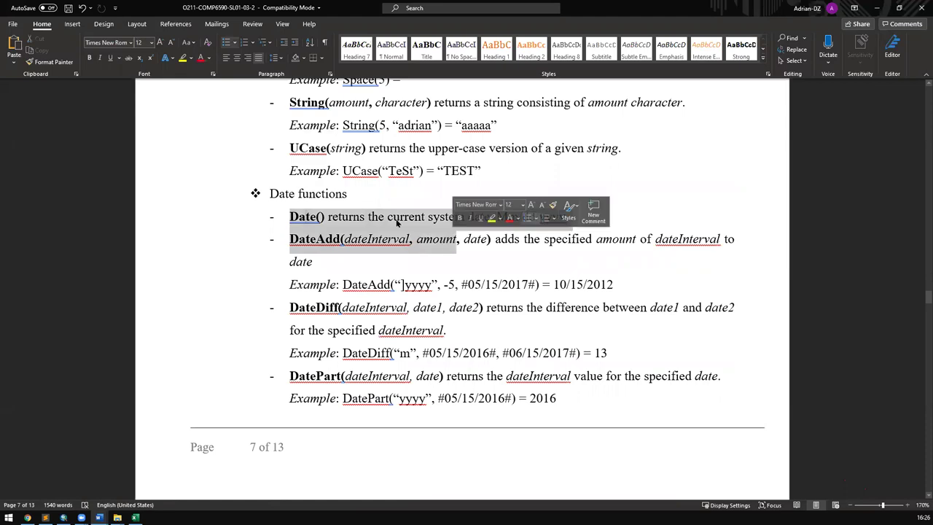
{"action": "left_click_drag", "start_coordinate": [387, 216], "coordinate": [488, 232]}
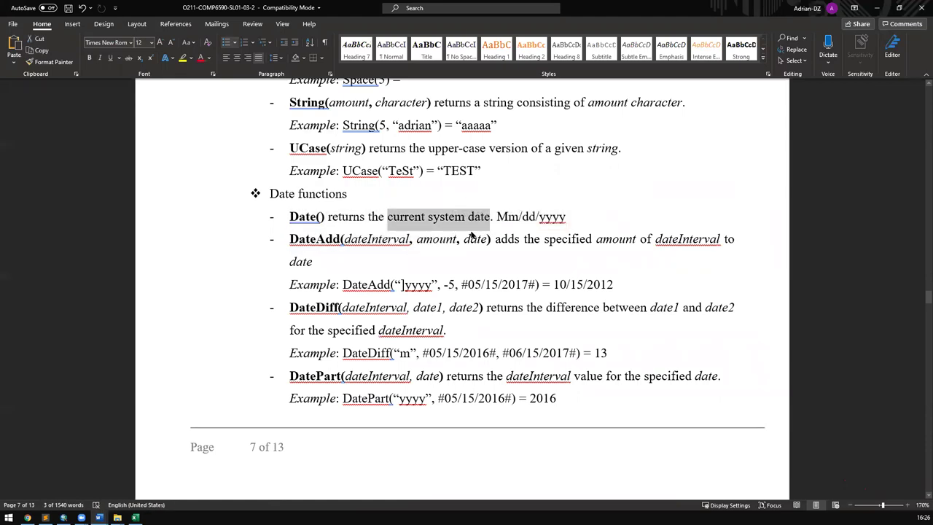
{"action": "left_click_drag", "start_coordinate": [495, 217], "coordinate": [584, 224]}
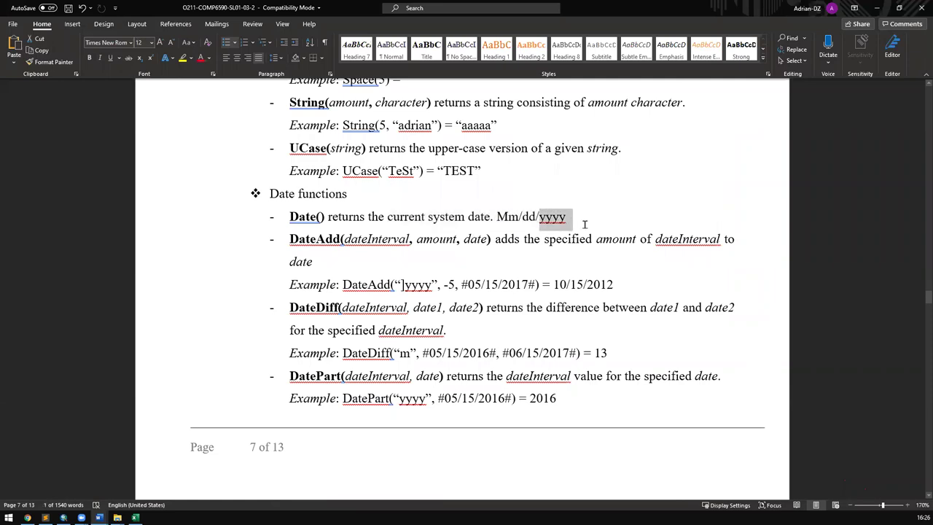
Step: Examine the DateAdd description and its example's interval, amount and date arguments
{"action": "left_click_drag", "start_coordinate": [414, 243], "coordinate": [293, 217]}
{"action": "left_click", "coordinate": [407, 246]}
{"action": "left_click_drag", "start_coordinate": [567, 290], "coordinate": [342, 285]}
{"action": "left_click", "coordinate": [520, 290]}
{"action": "scroll", "coordinate": [521, 290], "scroll_direction": "down", "scroll_amount": 10}
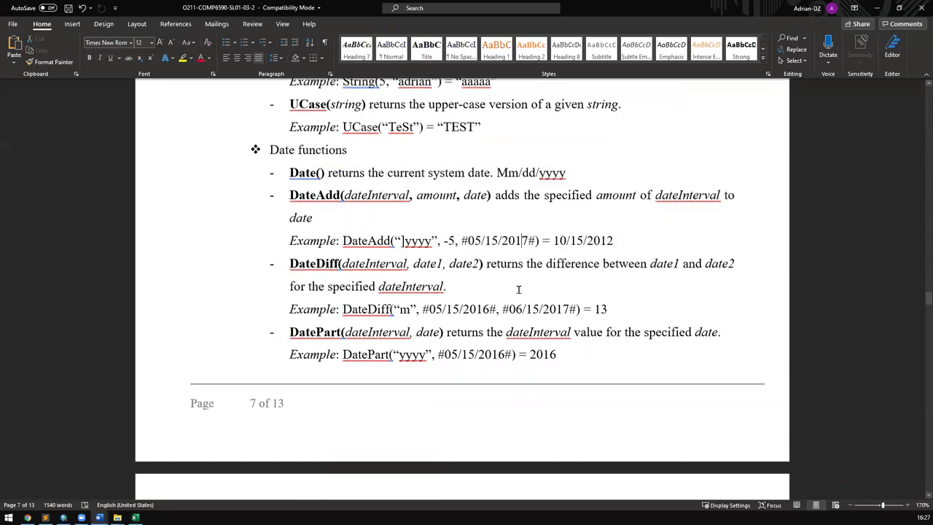
Step: Go through the Date Interval options one by one, from "d" for Day to "yyyy" for Year
{"action": "left_click_drag", "start_coordinate": [365, 182], "coordinate": [316, 182]}
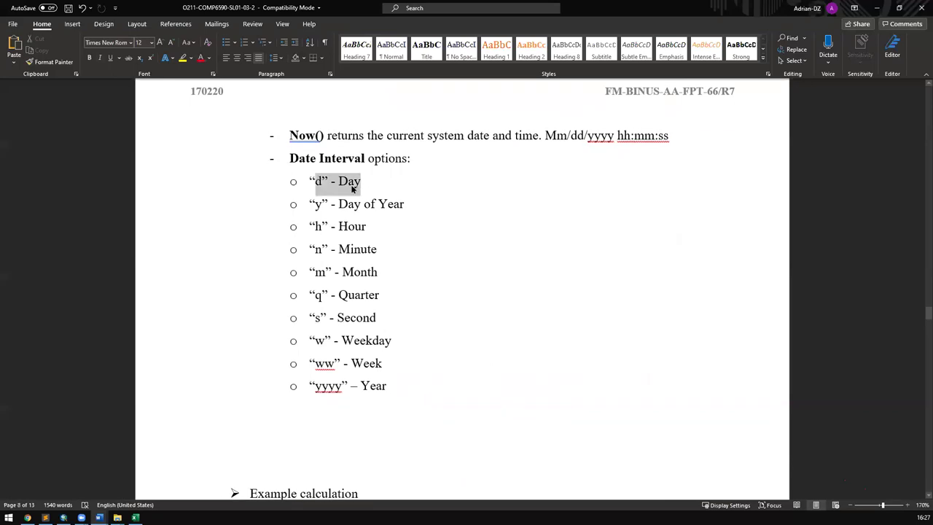
{"action": "left_click_drag", "start_coordinate": [410, 204], "coordinate": [317, 204]}
{"action": "left_click_drag", "start_coordinate": [368, 226], "coordinate": [311, 225]}
{"action": "left_click_drag", "start_coordinate": [389, 249], "coordinate": [308, 240]}
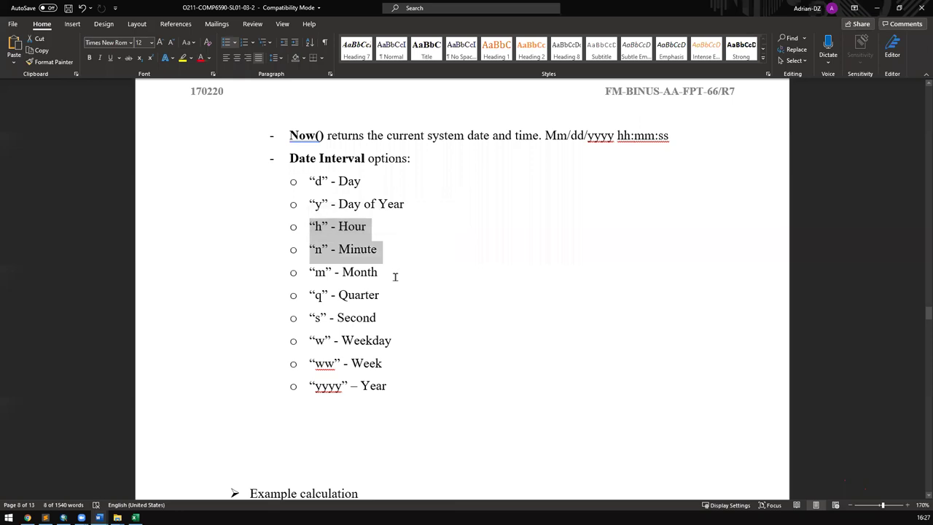
{"action": "left_click_drag", "start_coordinate": [395, 277], "coordinate": [300, 275]}
{"action": "left_click_drag", "start_coordinate": [405, 298], "coordinate": [306, 296]}
{"action": "left_click_drag", "start_coordinate": [395, 323], "coordinate": [311, 318]}
{"action": "left_click_drag", "start_coordinate": [422, 340], "coordinate": [296, 337]}
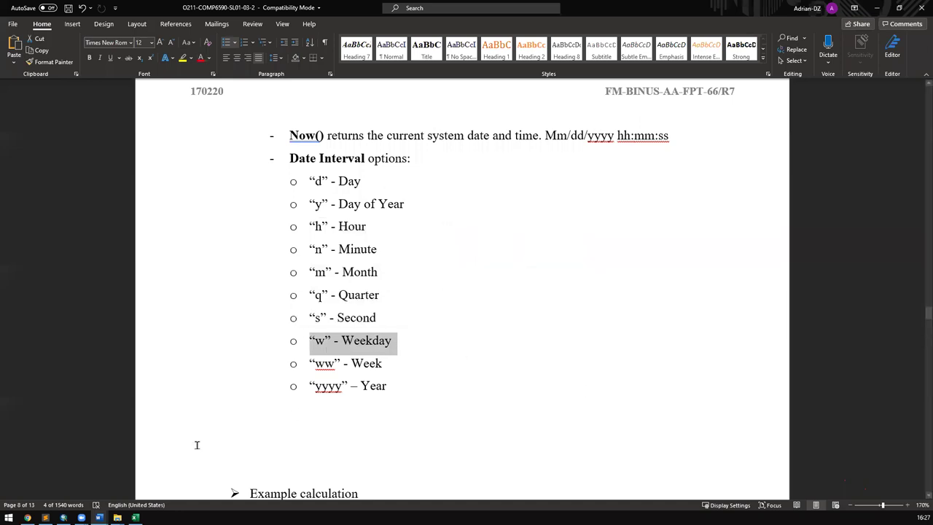
{"action": "left_click_drag", "start_coordinate": [411, 375], "coordinate": [295, 374]}
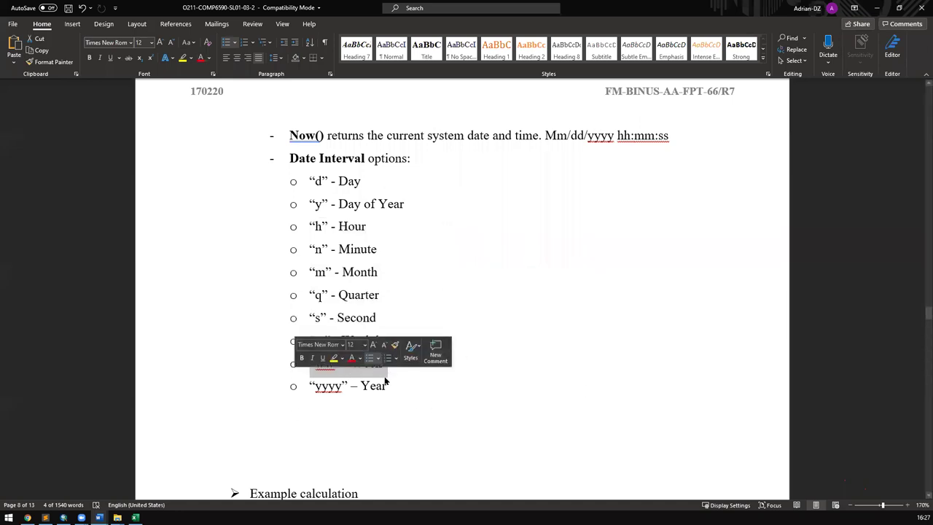
{"action": "left_click_drag", "start_coordinate": [393, 389], "coordinate": [311, 384]}
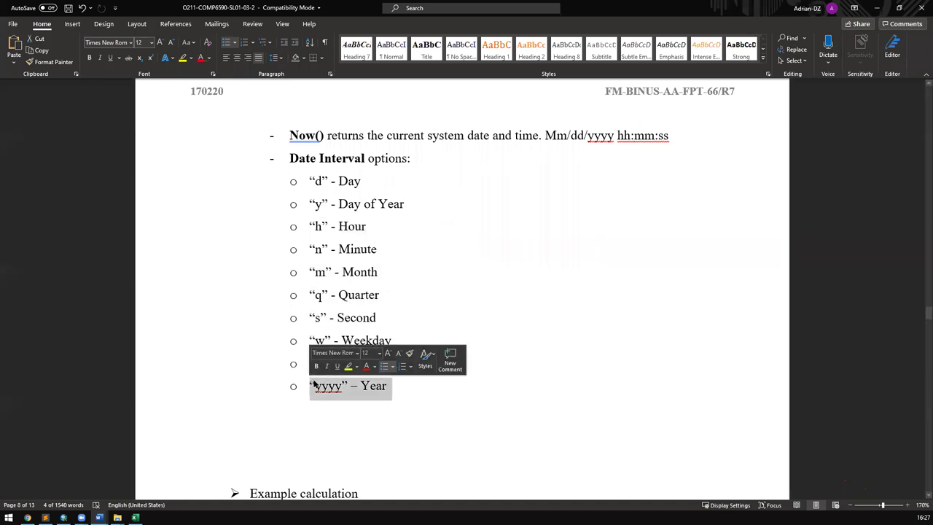
Step: Add an explanatory note beside the "q" Quarter option, reading "12 bulan, bulan 1 – 3" and identifying quarter 1
{"action": "left_click_drag", "start_coordinate": [309, 295], "coordinate": [408, 309]}
{"action": "left_click", "coordinate": [432, 301]}
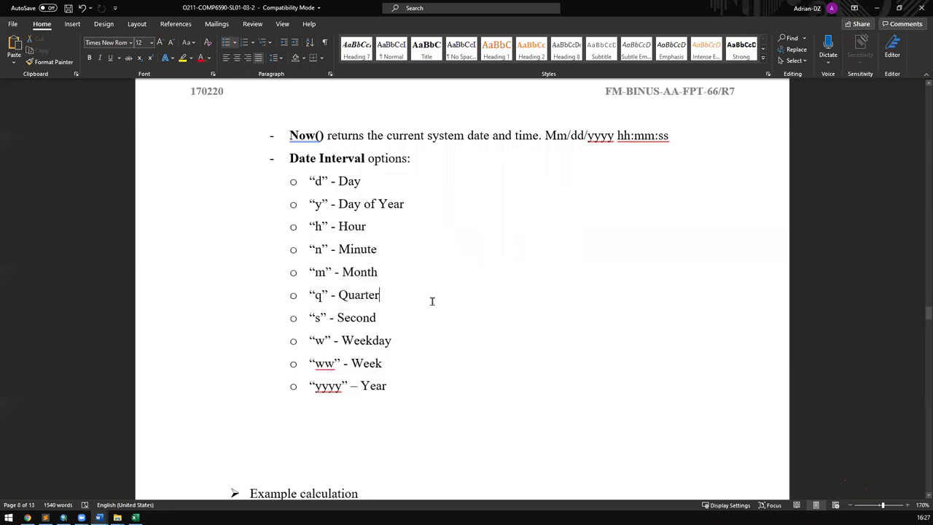
{"action": "type", "text": "df"}
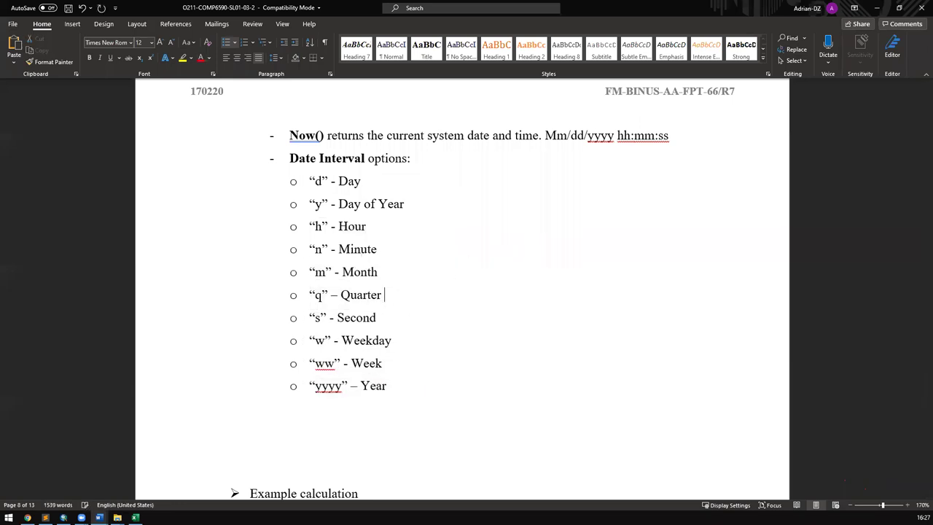
{"action": "type", "text": "12 buklan bu"}
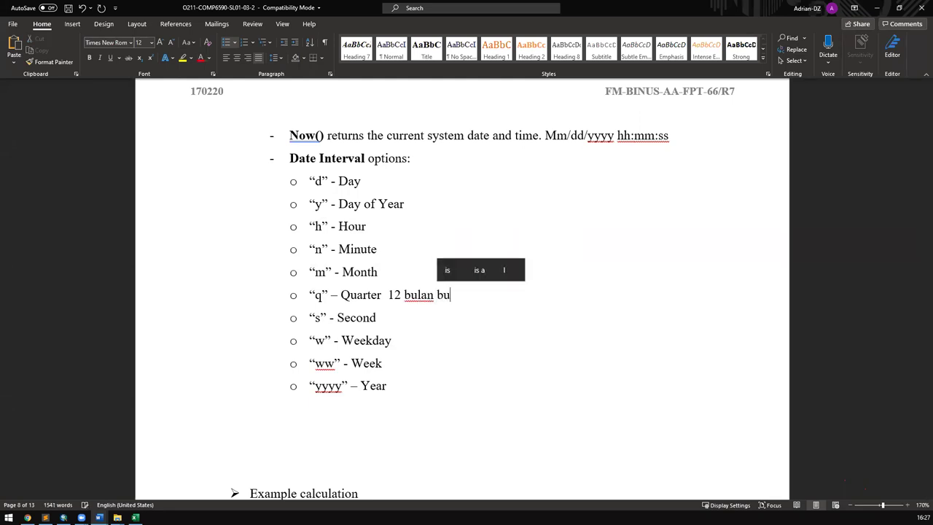
{"action": "key", "text": "BackSpace"}
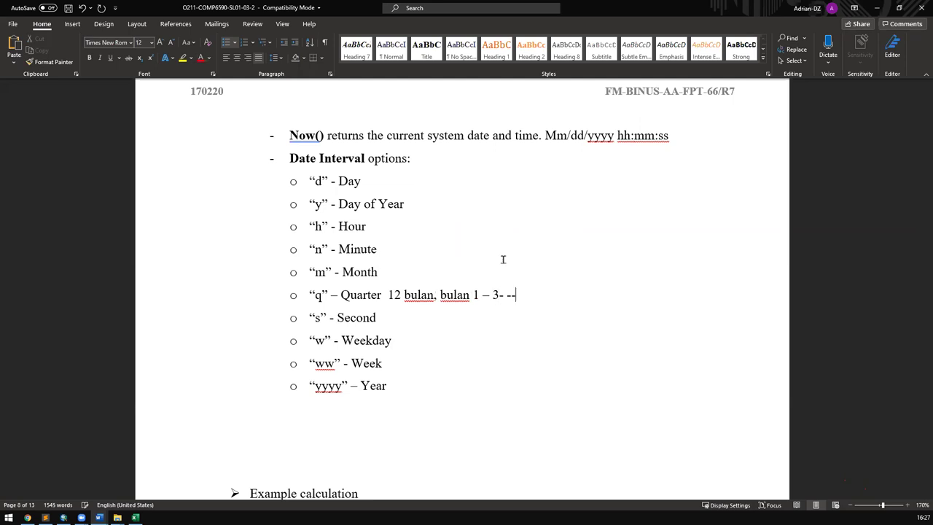
{"action": "type", "text": "arter 1"}
Step: Delete the illustrative month note beside the "q" Quarter option
{"action": "key", "text": "BackSpace"}
{"action": "key", "text": "BackSpace"}
{"action": "key", "text": "BackSpace"}
{"action": "key", "text": "BackSpace"}
{"action": "key", "text": "BackSpace"}
{"action": "key", "text": "BackSpace"}
{"action": "key", "text": "BackSpace"}
{"action": "key", "text": "BackSpace"}
{"action": "key", "text": "BackSpace"}
{"action": "key", "text": "BackSpace"}
{"action": "key", "text": "BackSpace"}
{"action": "key", "text": "BackSpace"}
{"action": "key", "text": "BackSpace"}
{"action": "key", "text": "BackSpace"}
{"action": "key", "text": "BackSpace"}
{"action": "key", "text": "BackSpace"}
{"action": "key", "text": "BackSpace"}
{"action": "key", "text": "BackSpace"}
{"action": "key", "text": "BackSpace"}
{"action": "key", "text": "BackSpace"}
{"action": "key", "text": "BackSpace"}
{"action": "key", "text": "BackSpace"}
{"action": "key", "text": "BackSpace"}
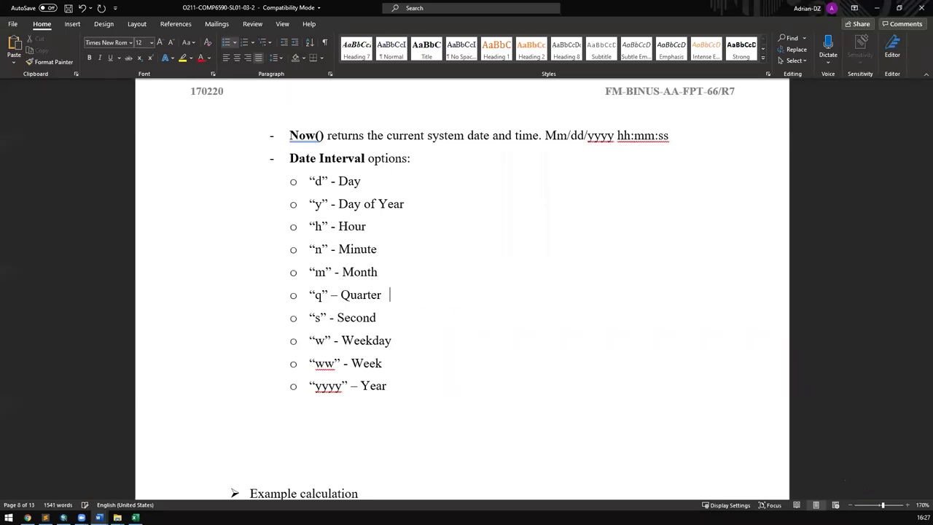
Step: Compare the Date Interval options list with the DateAdd, DateDiff and DatePart functions that use it
{"action": "left_click_drag", "start_coordinate": [387, 385], "coordinate": [271, 191]}
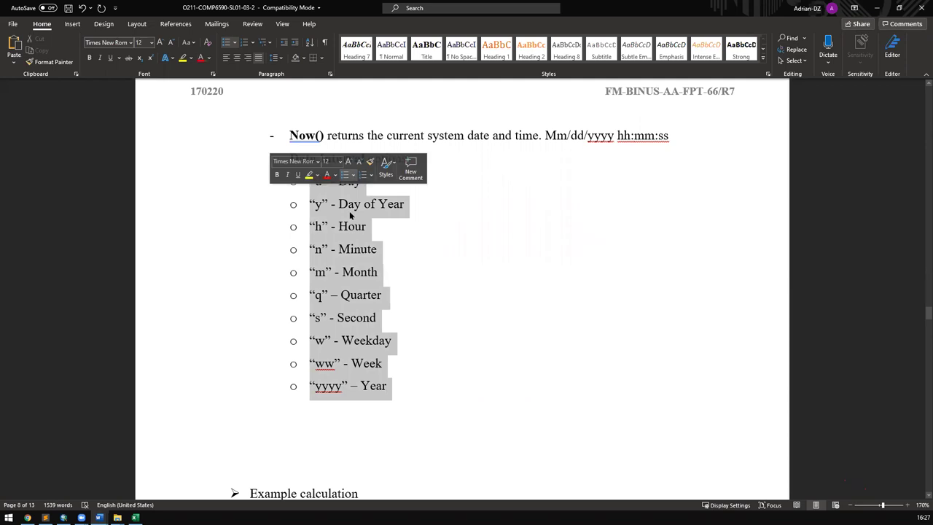
{"action": "scroll", "coordinate": [354, 219], "scroll_direction": "up", "scroll_amount": 4}
{"action": "left_click_drag", "start_coordinate": [290, 150], "coordinate": [400, 192]}
{"action": "scroll", "coordinate": [457, 305], "scroll_direction": "up", "scroll_amount": 3}
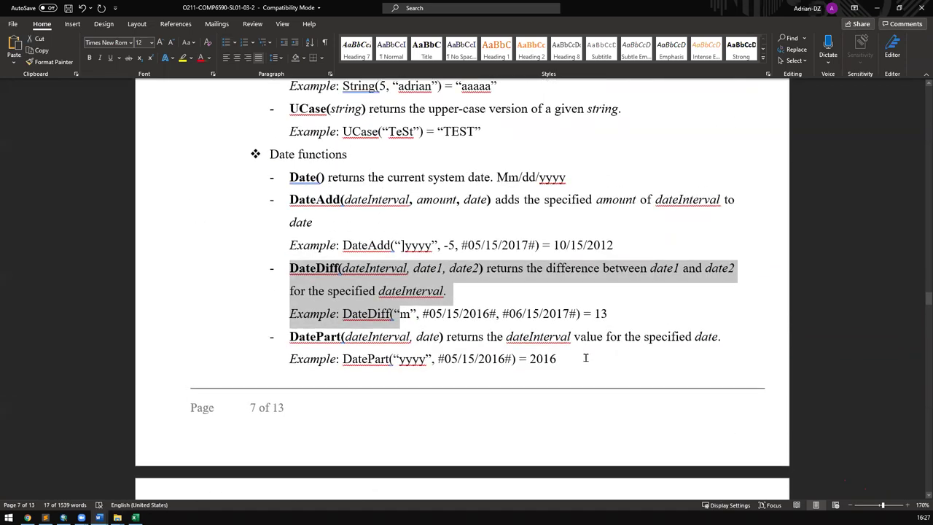
{"action": "left_click_drag", "start_coordinate": [585, 357], "coordinate": [288, 199]}
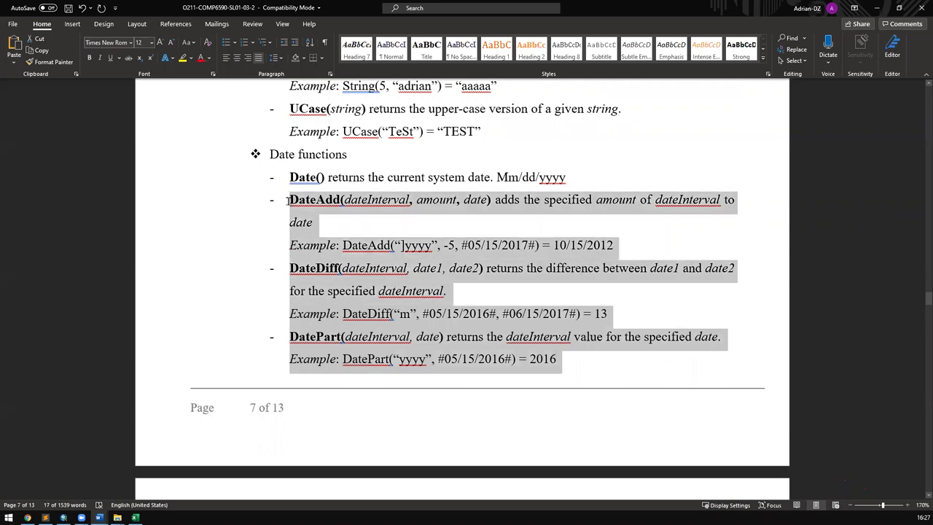
{"action": "scroll", "coordinate": [417, 237], "scroll_direction": "down", "scroll_amount": 10}
{"action": "scroll", "coordinate": [418, 236], "scroll_direction": "up", "scroll_amount": 4}
{"action": "left_click_drag", "start_coordinate": [433, 332], "coordinate": [308, 140]}
{"action": "left_click", "coordinate": [421, 340]}
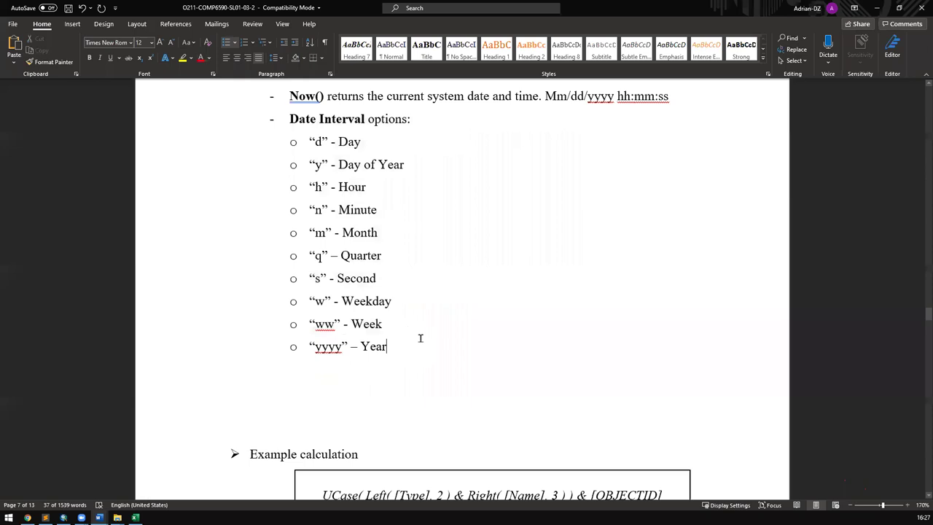
{"action": "scroll", "coordinate": [497, 239], "scroll_direction": "up", "scroll_amount": 8}
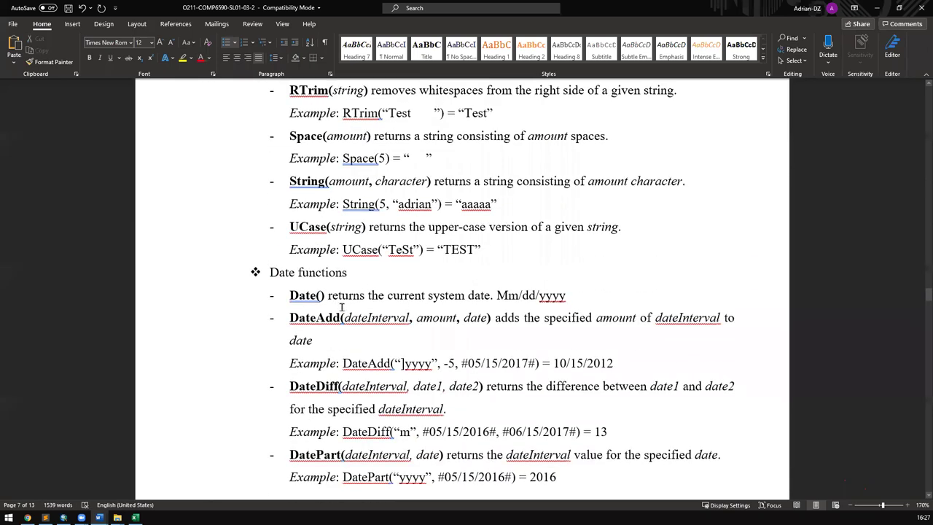
Step: Examine DateAdd's dateInterval argument and match the example's "yyyy" value against the Date Interval options
{"action": "triple_click", "coordinate": [321, 317]}
{"action": "left_click", "coordinate": [493, 318]}
{"action": "left_click_drag", "start_coordinate": [405, 308], "coordinate": [343, 318]}
{"action": "left_click", "coordinate": [411, 362]}
{"action": "left_click_drag", "start_coordinate": [395, 363], "coordinate": [431, 364]}
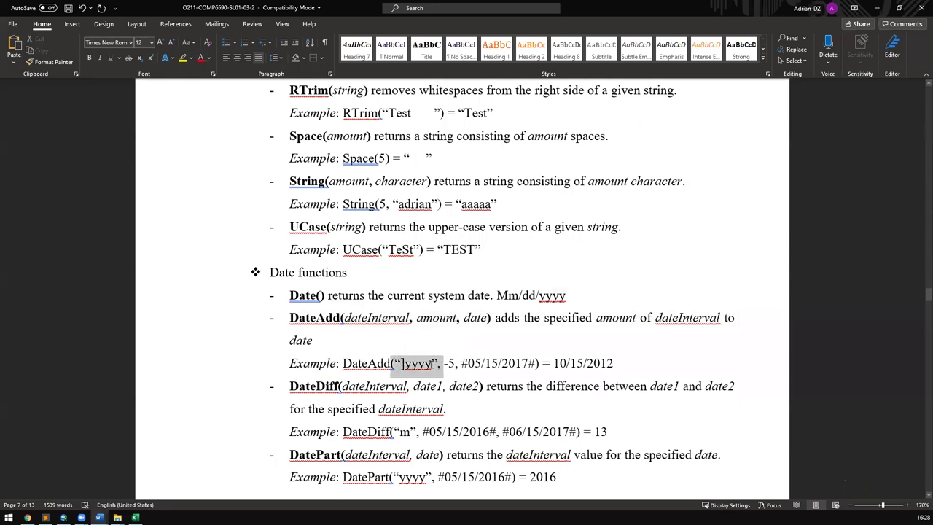
{"action": "scroll", "coordinate": [417, 372], "scroll_direction": "down", "scroll_amount": 8}
{"action": "scroll", "coordinate": [417, 372], "scroll_direction": "down", "scroll_amount": 3}
{"action": "scroll", "coordinate": [391, 323], "scroll_direction": "up", "scroll_amount": 8}
Step: Remove the minus sign from the DateAdd example's amount argument so it reads 5
{"action": "left_click", "coordinate": [445, 285]}
{"action": "left_click_drag", "start_coordinate": [445, 287], "coordinate": [462, 288]}
{"action": "key", "text": "Right"}
{"action": "key", "text": "Left"}
{"action": "key", "text": "Left"}
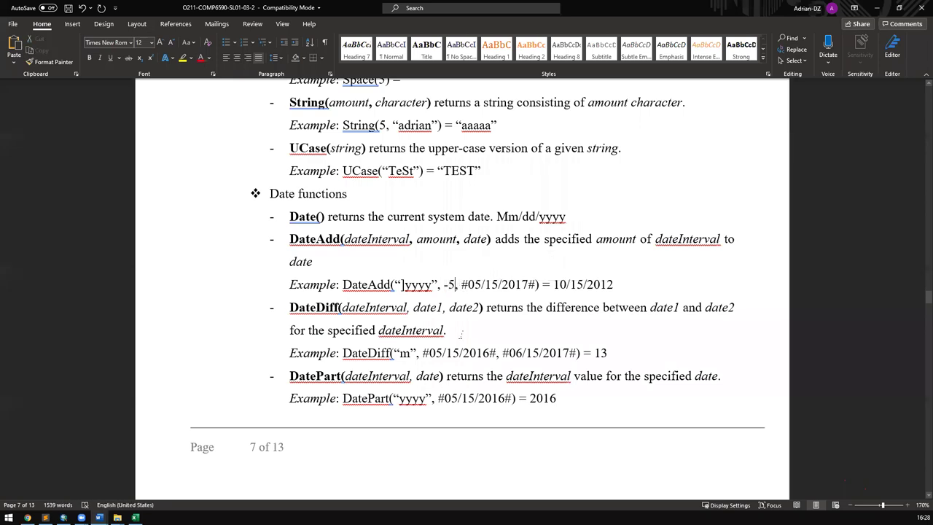
{"action": "key", "text": "BackSpace"}
{"action": "key", "text": "Right"}
{"action": "key", "text": "Right"}
{"action": "key", "text": "Right"}
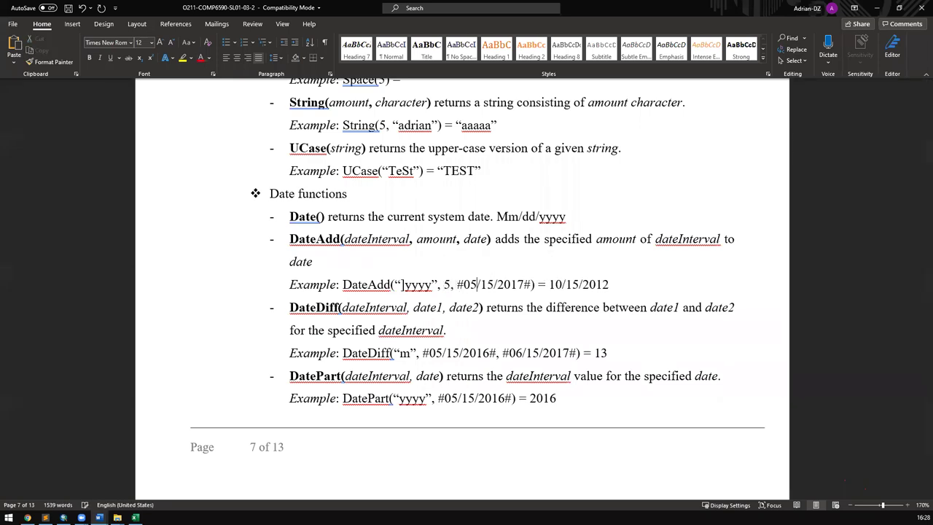
Step: Set the DateAdd example's result to 10/15/2022 and remove the stray bracket before "yyyy"
{"action": "left_click_drag", "start_coordinate": [478, 284], "coordinate": [523, 284]}
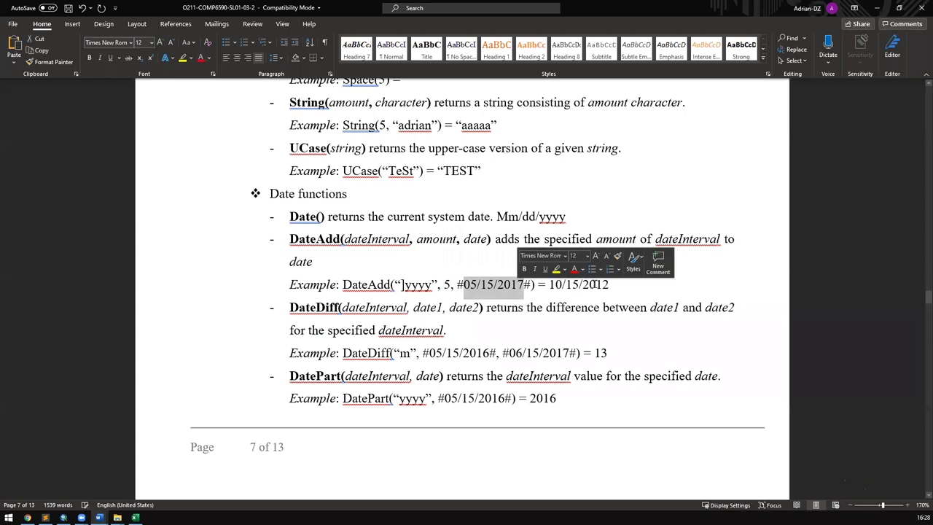
{"action": "left_click", "coordinate": [620, 285]}
{"action": "key", "text": "BackSpace"}
{"action": "key", "text": "BackSpace"}
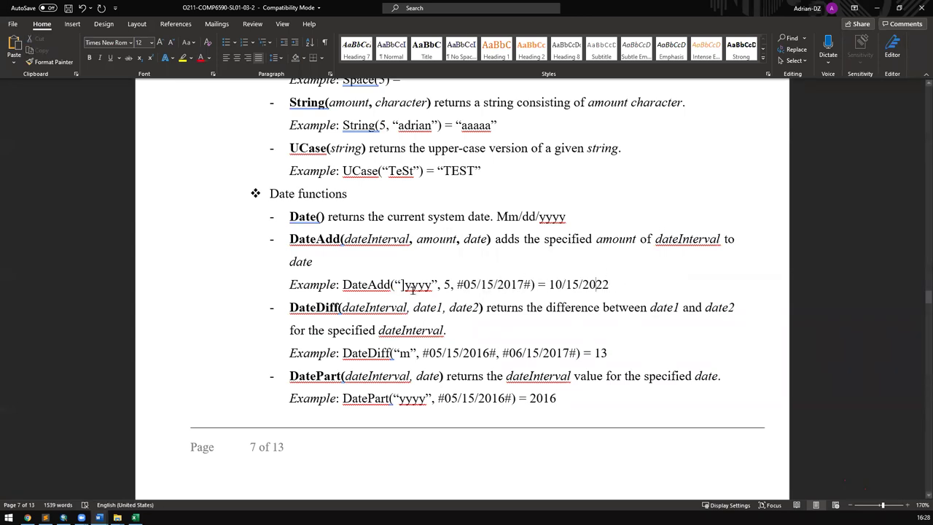
{"action": "key", "text": "BackSpace"}
{"action": "key", "text": "Up"}
Step: Examine the DateAdd example's #-delimited date argument and the date and time format of Now()
{"action": "left_click_drag", "start_coordinate": [451, 284], "coordinate": [526, 286]}
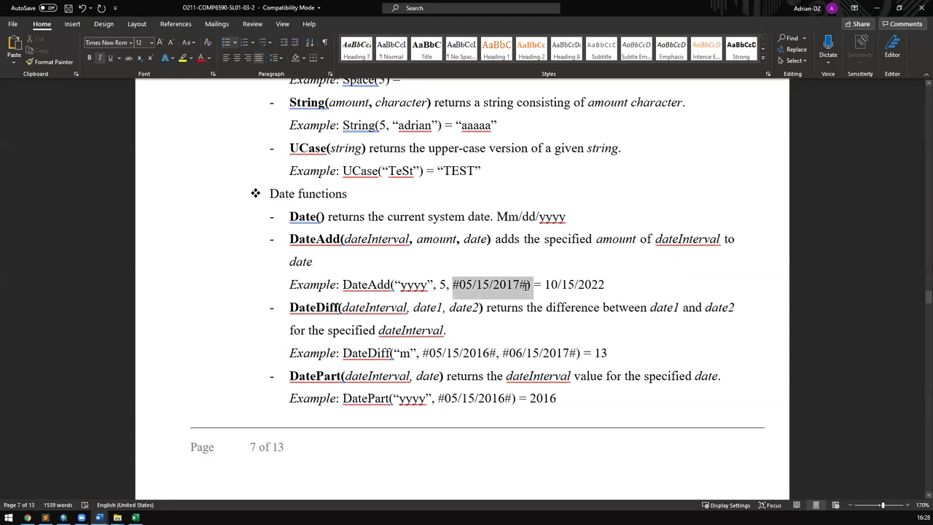
{"action": "scroll", "coordinate": [373, 298], "scroll_direction": "down", "scroll_amount": 3}
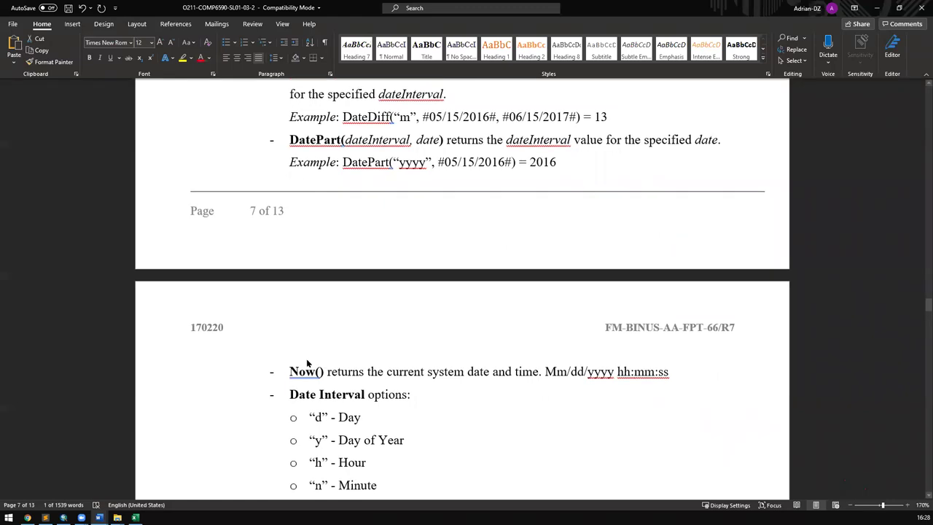
{"action": "left_click_drag", "start_coordinate": [312, 372], "coordinate": [669, 362]}
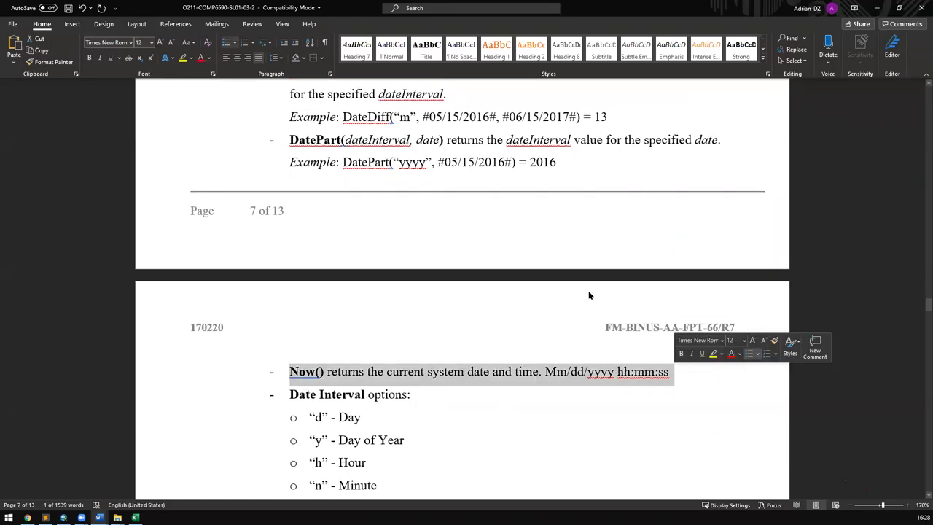
{"action": "scroll", "coordinate": [528, 271], "scroll_direction": "up", "scroll_amount": 3}
{"action": "left_click_drag", "start_coordinate": [452, 285], "coordinate": [526, 286]}
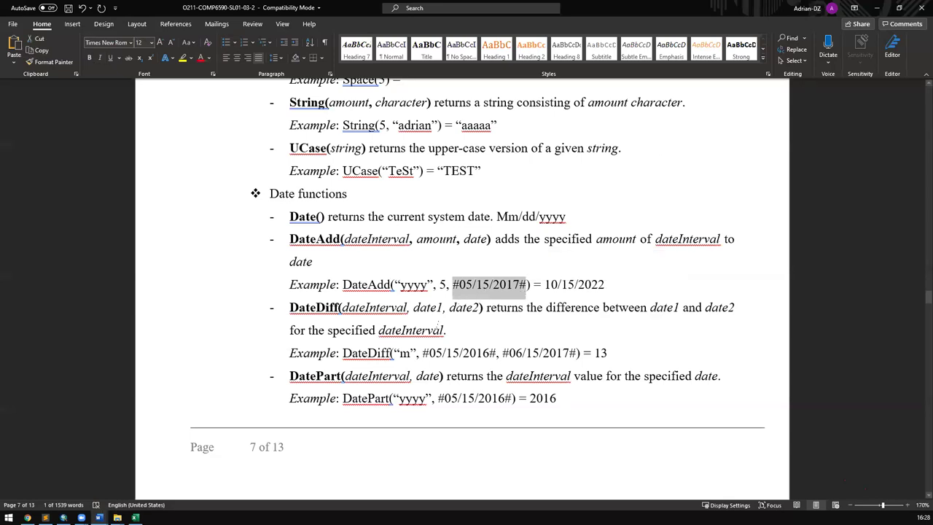
Step: Examine DateDiff's arguments and match the example's "m" interval against the Date Interval options
{"action": "triple_click", "coordinate": [439, 308]}
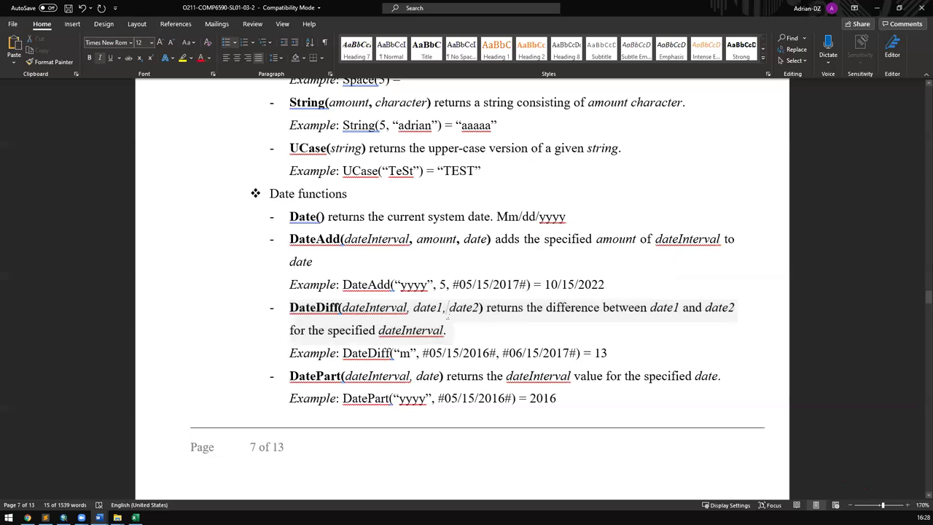
{"action": "left_click", "coordinate": [447, 312]}
{"action": "scroll", "coordinate": [393, 272], "scroll_direction": "down", "scroll_amount": 3}
{"action": "left_click_drag", "start_coordinate": [342, 228], "coordinate": [481, 229]}
{"action": "left_click_drag", "start_coordinate": [394, 275], "coordinate": [412, 276]}
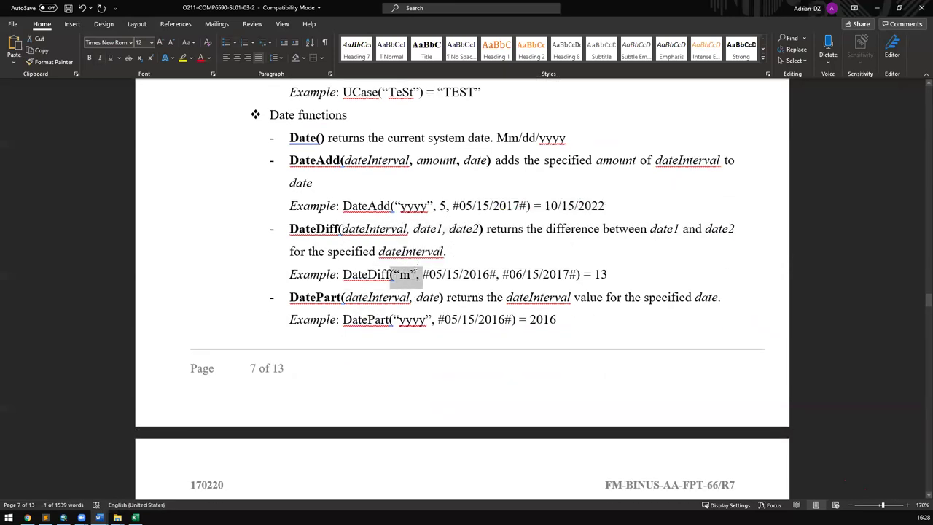
{"action": "scroll", "coordinate": [378, 263], "scroll_direction": "down", "scroll_amount": 8}
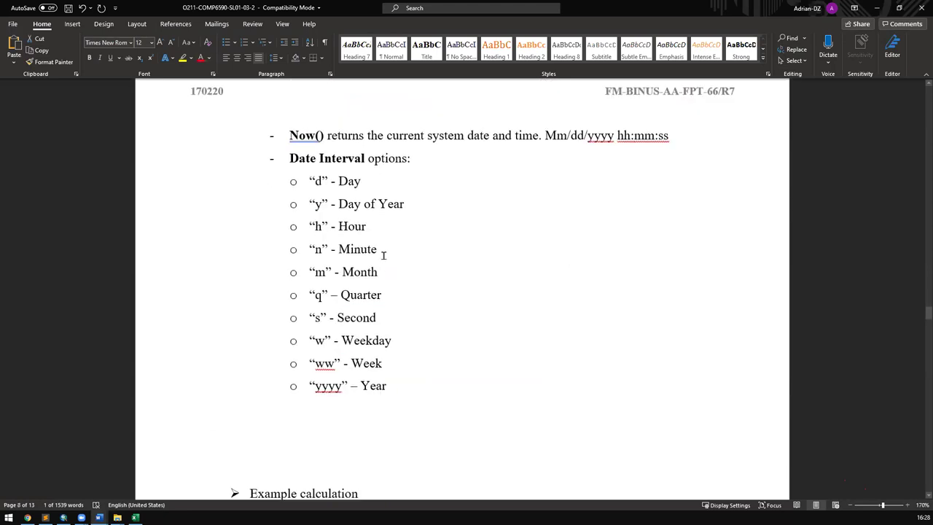
{"action": "left_click_drag", "start_coordinate": [391, 271], "coordinate": [393, 257]}
{"action": "scroll", "coordinate": [394, 254], "scroll_direction": "up", "scroll_amount": 8}
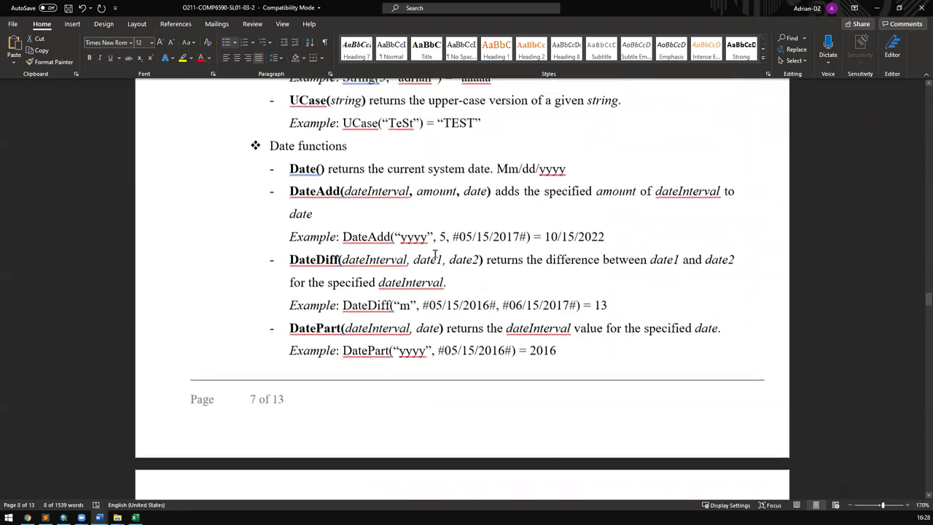
Step: Examine the two dates in the DateDiff example, comparing their months and the resulting difference
{"action": "left_click_drag", "start_coordinate": [422, 314], "coordinate": [521, 313]}
{"action": "left_click", "coordinate": [493, 291]}
{"action": "key", "text": "ctrl+z"}
{"action": "mouse_move", "coordinate": [428, 313]}
{"action": "left_mouse_down"}
{"action": "mouse_move", "coordinate": [490, 313]}
{"action": "mouse_move", "coordinate": [430, 314]}
{"action": "left_mouse_up"}
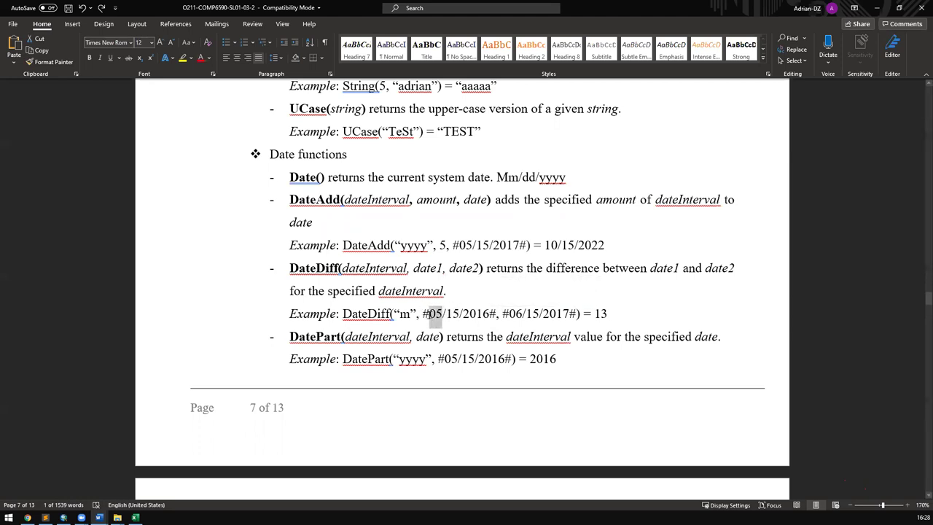
{"action": "mouse_move", "coordinate": [539, 313]}
{"action": "left_mouse_down"}
{"action": "mouse_move", "coordinate": [561, 315]}
{"action": "mouse_move", "coordinate": [521, 314]}
{"action": "left_mouse_up"}
{"action": "left_click_drag", "start_coordinate": [584, 313], "coordinate": [624, 314]}
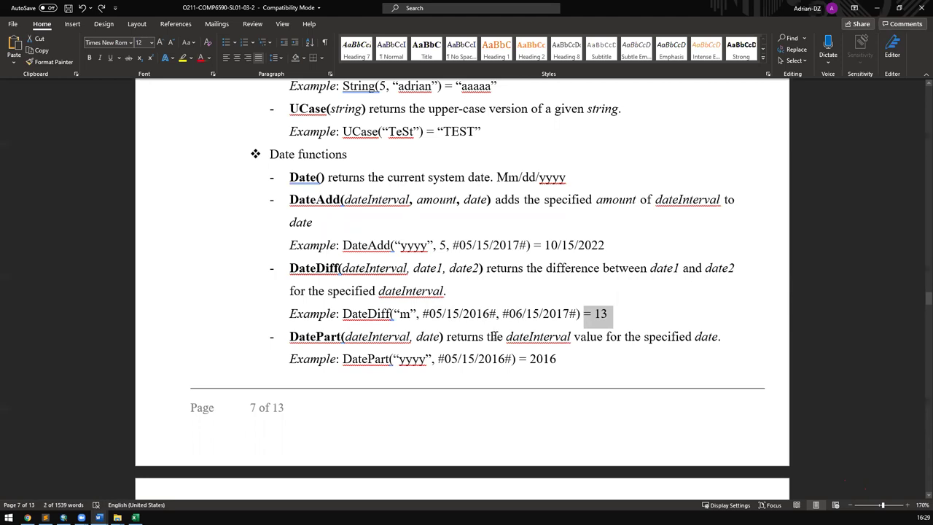
Step: Examine the DatePart description and its example's "yyyy" interval, date argument and returned value
{"action": "left_click_drag", "start_coordinate": [582, 358], "coordinate": [291, 337]}
{"action": "scroll", "coordinate": [379, 315], "scroll_direction": "down", "scroll_amount": 2}
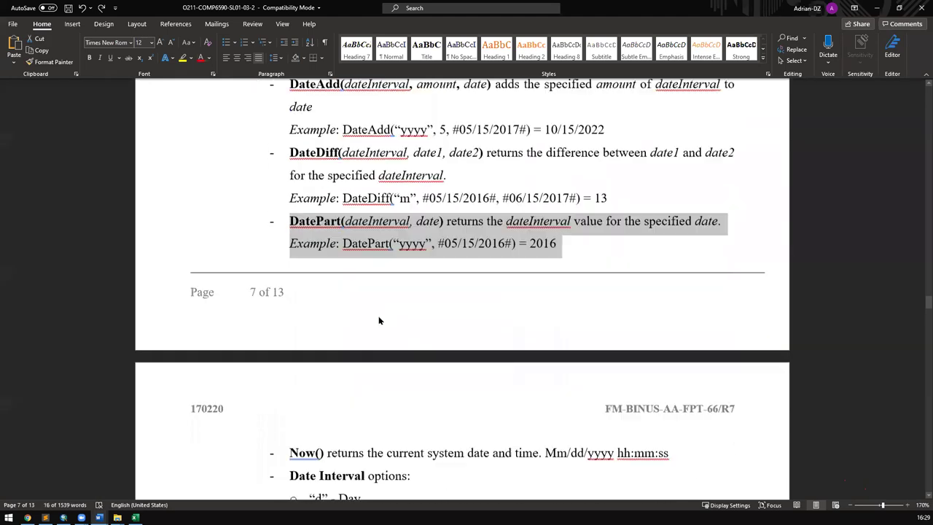
{"action": "left_click", "coordinate": [269, 243]}
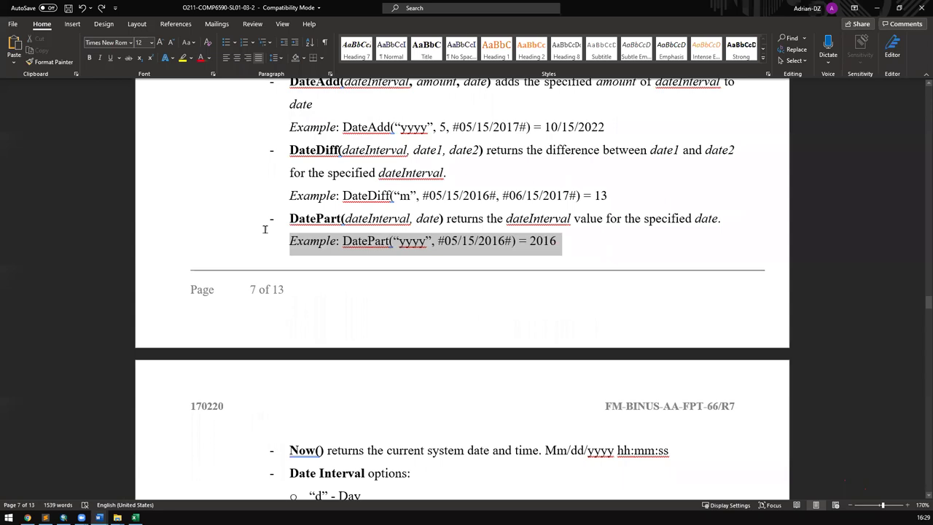
{"action": "left_click_drag", "start_coordinate": [264, 228], "coordinate": [265, 223]}
{"action": "left_click_drag", "start_coordinate": [389, 249], "coordinate": [504, 244]}
{"action": "left_click", "coordinate": [413, 245]}
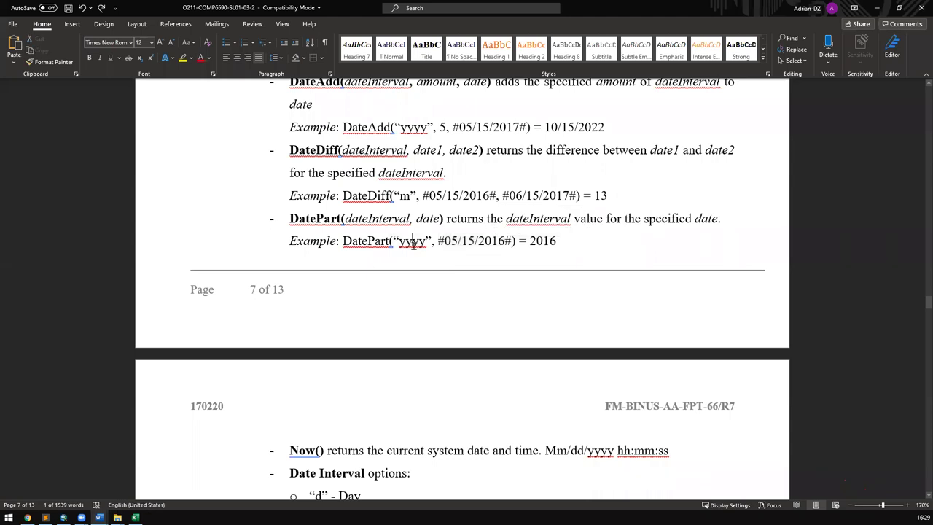
{"action": "double_click", "coordinate": [413, 245]}
{"action": "left_click", "coordinate": [489, 245]}
{"action": "double_click", "coordinate": [489, 245]}
{"action": "left_click_drag", "start_coordinate": [557, 243], "coordinate": [534, 239]}
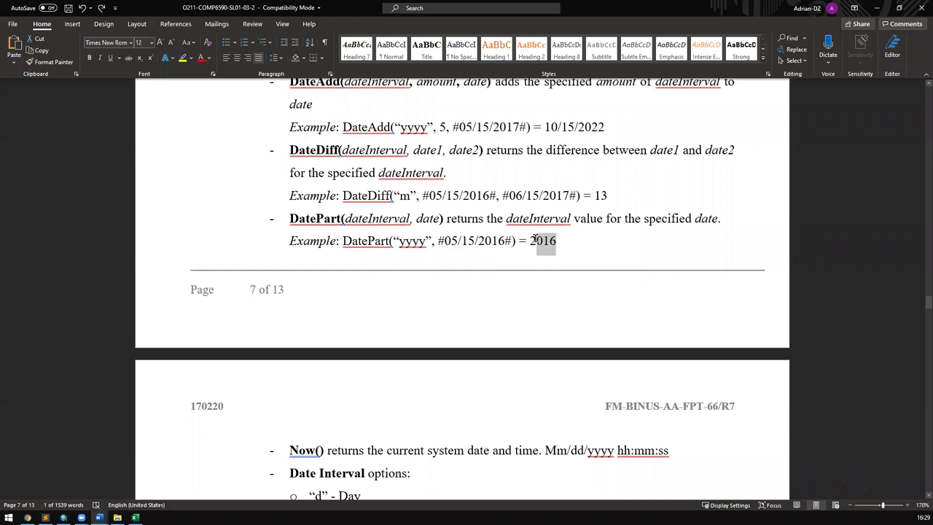
Step: Change the DatePart example's interval to "m" and its returned value to 5
{"action": "left_click", "coordinate": [405, 240]}
{"action": "double_click", "coordinate": [405, 240]}
{"action": "type", "text": "m"}
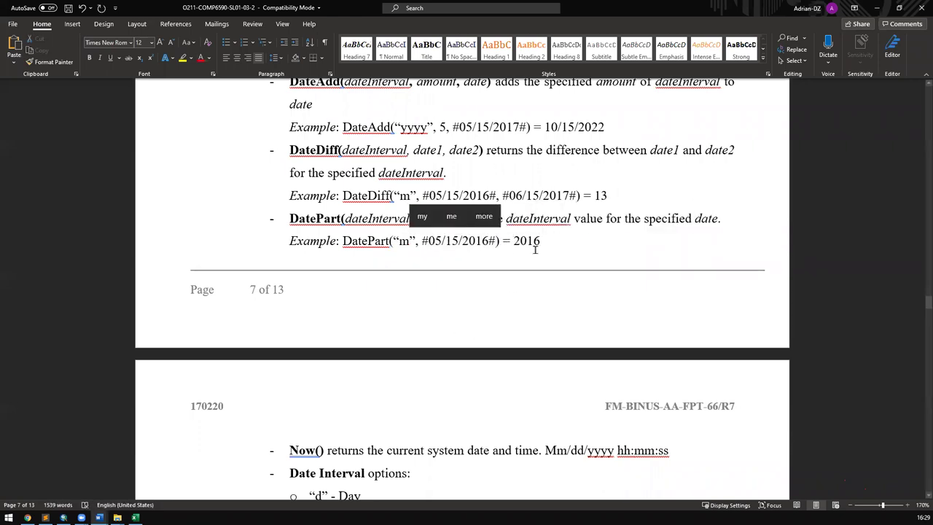
{"action": "double_click", "coordinate": [519, 243]}
{"action": "type", "text": "5"}
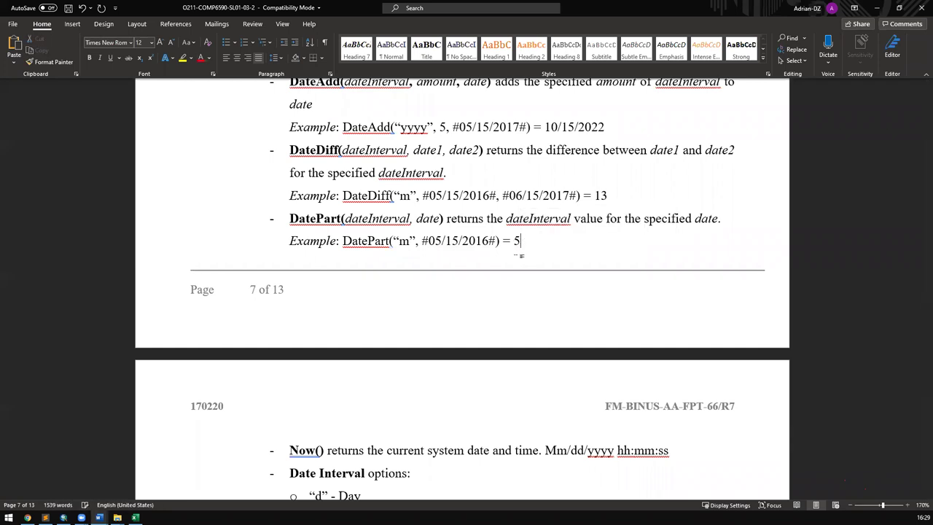
Step: Compare the Now() and Date() descriptions, including the hh:mm:ss part of Now()'s format
{"action": "scroll", "coordinate": [539, 261], "scroll_direction": "down", "scroll_amount": 5}
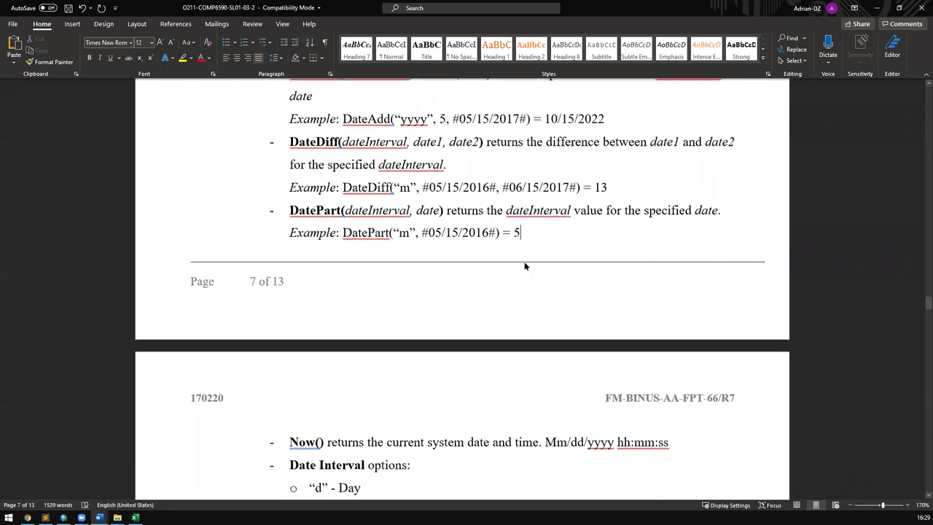
{"action": "left_click_drag", "start_coordinate": [537, 255], "coordinate": [275, 254]}
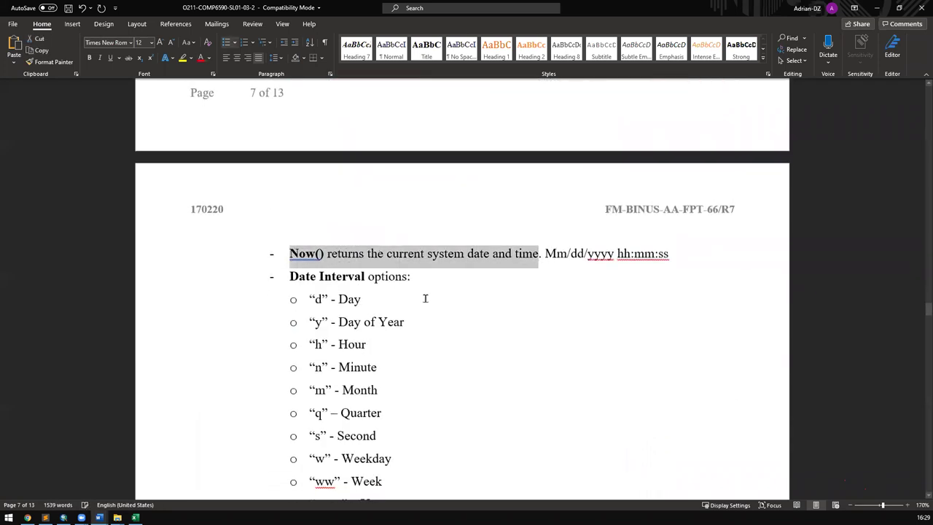
{"action": "scroll", "coordinate": [425, 298], "scroll_direction": "up", "scroll_amount": 10}
{"action": "left_click_drag", "start_coordinate": [287, 298], "coordinate": [480, 297]}
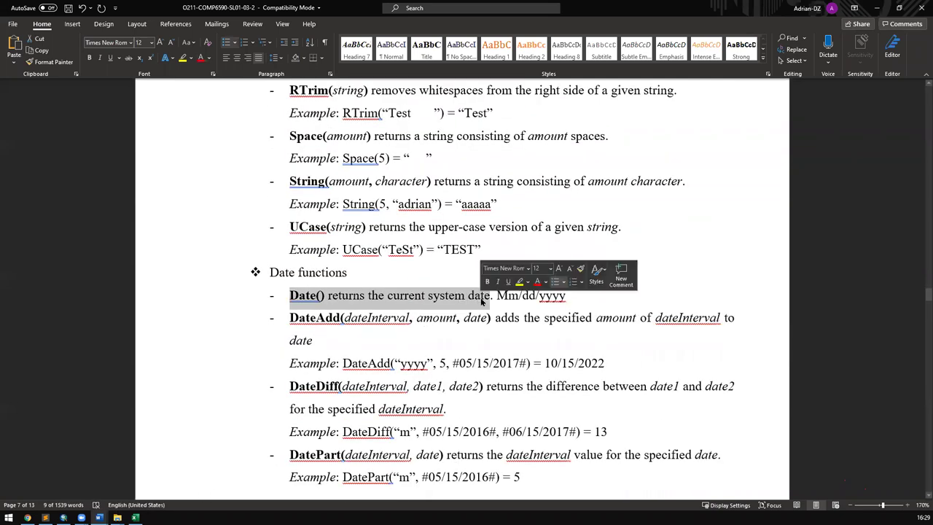
{"action": "scroll", "coordinate": [481, 297], "scroll_direction": "down", "scroll_amount": 9}
{"action": "left_click_drag", "start_coordinate": [544, 332], "coordinate": [616, 335]}
{"action": "left_click", "coordinate": [659, 332]}
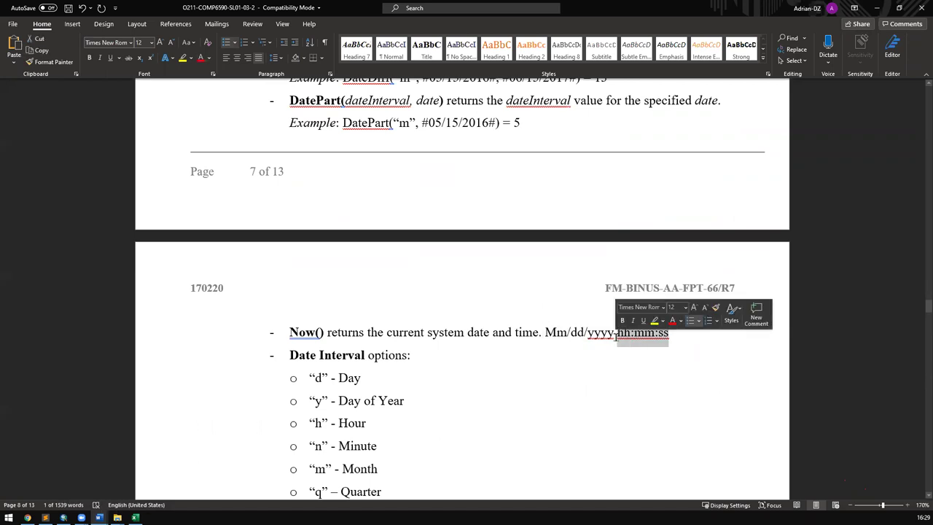
{"action": "left_click_drag", "start_coordinate": [669, 332], "coordinate": [617, 332]}
Step: Examine the DateAdd description and its example's amount and date arguments
{"action": "scroll", "coordinate": [618, 330], "scroll_direction": "down", "scroll_amount": 3}
{"action": "scroll", "coordinate": [610, 326], "scroll_direction": "up", "scroll_amount": 12}
{"action": "scroll", "coordinate": [583, 315], "scroll_direction": "down", "scroll_amount": 4}
{"action": "left_click_drag", "start_coordinate": [327, 255], "coordinate": [459, 418]}
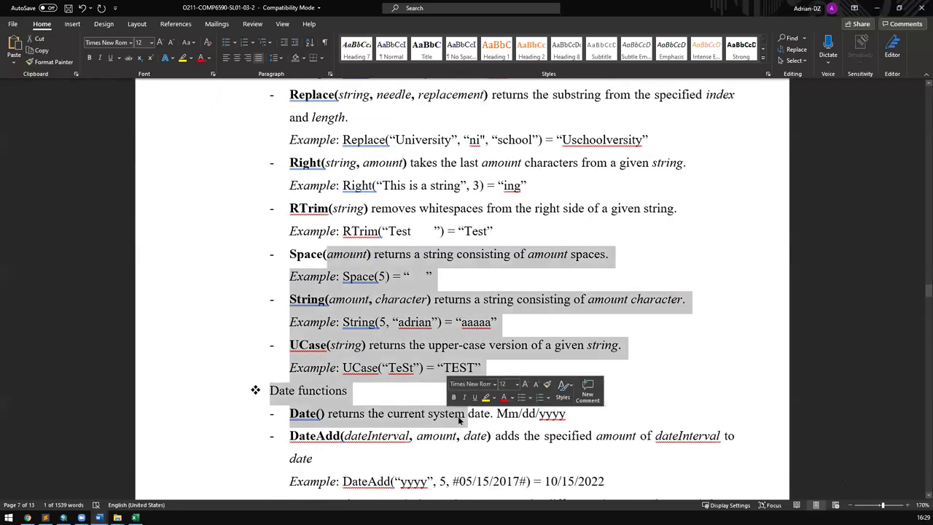
{"action": "scroll", "coordinate": [459, 418], "scroll_direction": "down", "scroll_amount": 3}
{"action": "left_click", "coordinate": [435, 371]}
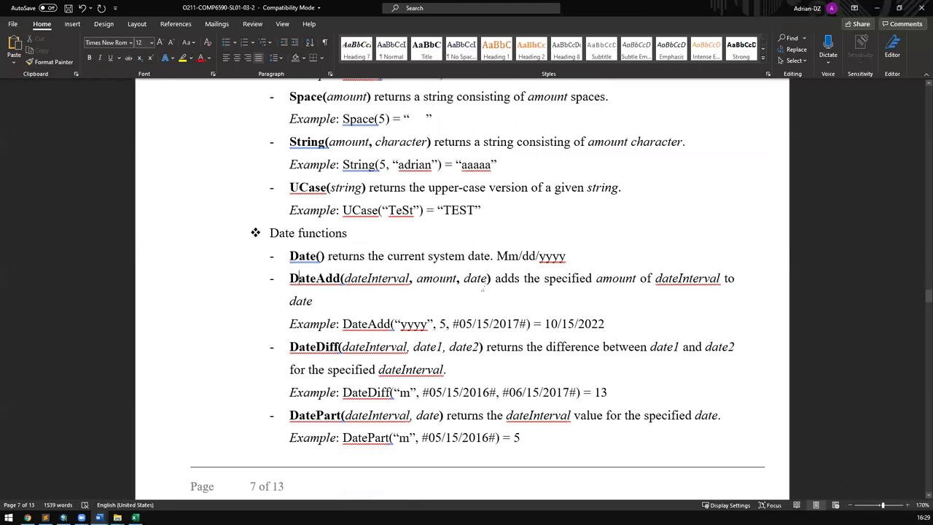
{"action": "left_click_drag", "start_coordinate": [291, 277], "coordinate": [486, 286]}
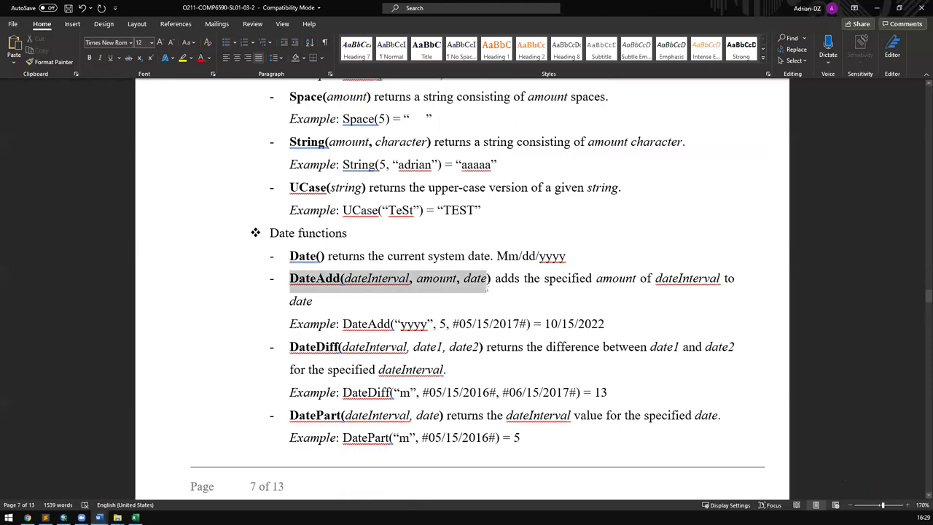
{"action": "left_click", "coordinate": [436, 324]}
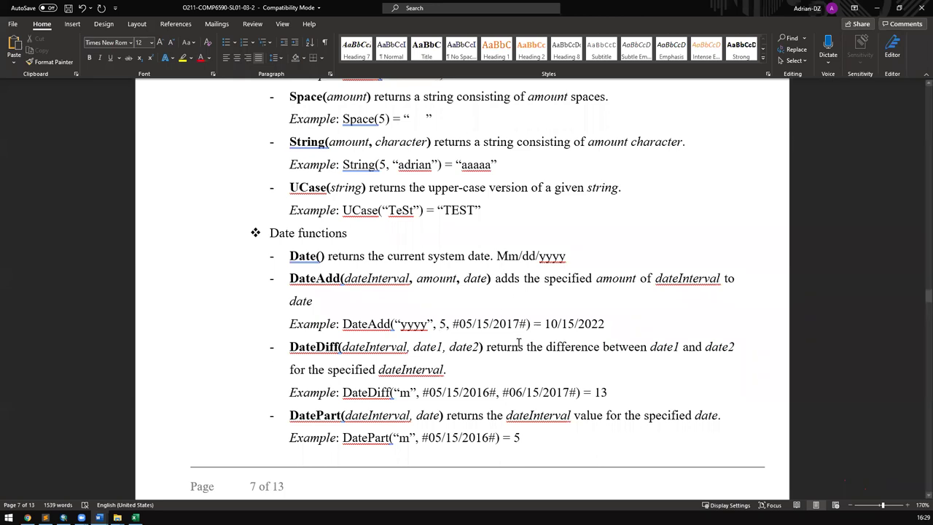
{"action": "left_click_drag", "start_coordinate": [290, 280], "coordinate": [522, 283]}
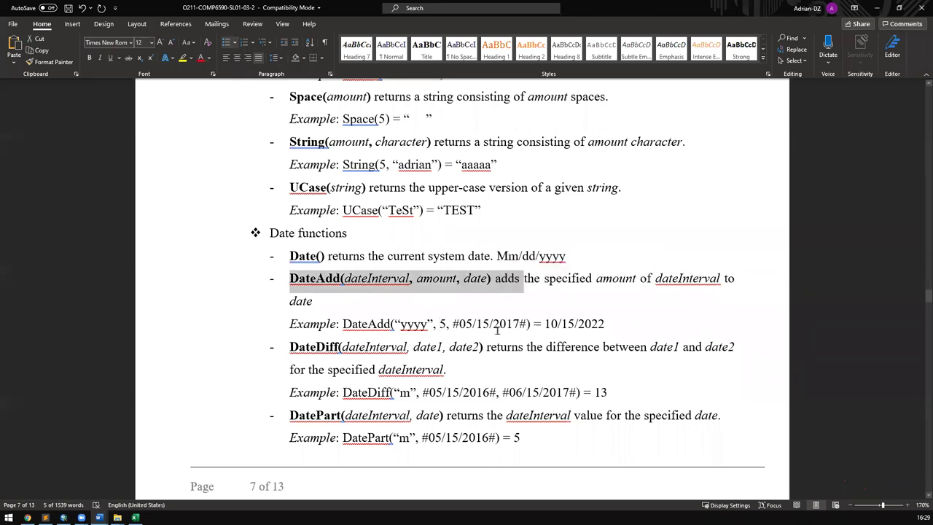
{"action": "left_click_drag", "start_coordinate": [434, 329], "coordinate": [457, 329]}
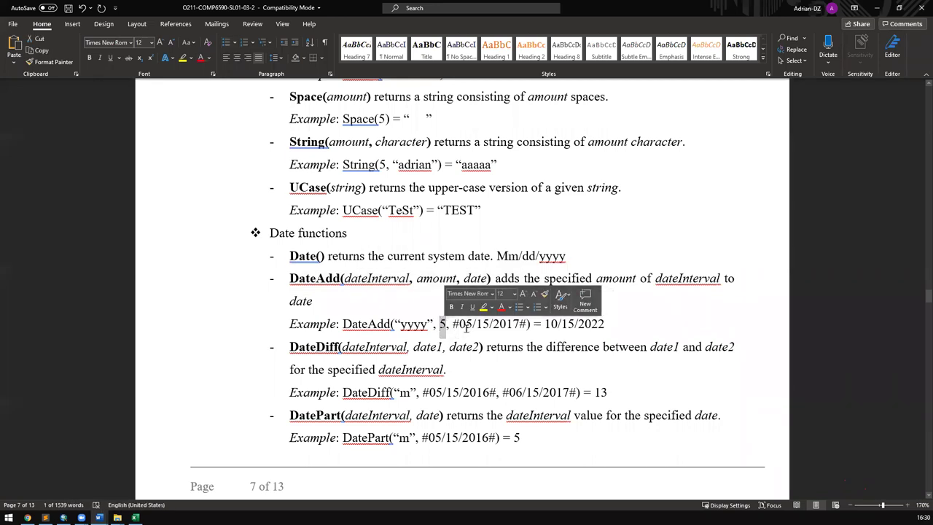
{"action": "left_click_drag", "start_coordinate": [459, 330], "coordinate": [519, 329]}
Step: Change the DateAdd example's amount to -5 and its result to 10/15/2012
{"action": "mouse_move", "coordinate": [438, 325]}
{"action": "left_mouse_down"}
{"action": "mouse_move", "coordinate": [403, 323]}
{"action": "mouse_move", "coordinate": [439, 325]}
{"action": "left_mouse_up"}
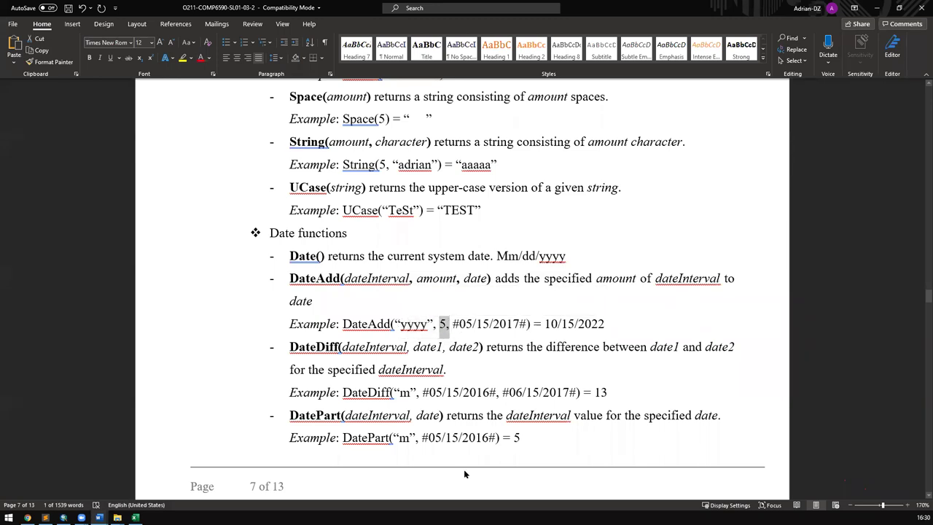
{"action": "type", "text": "-5,"}
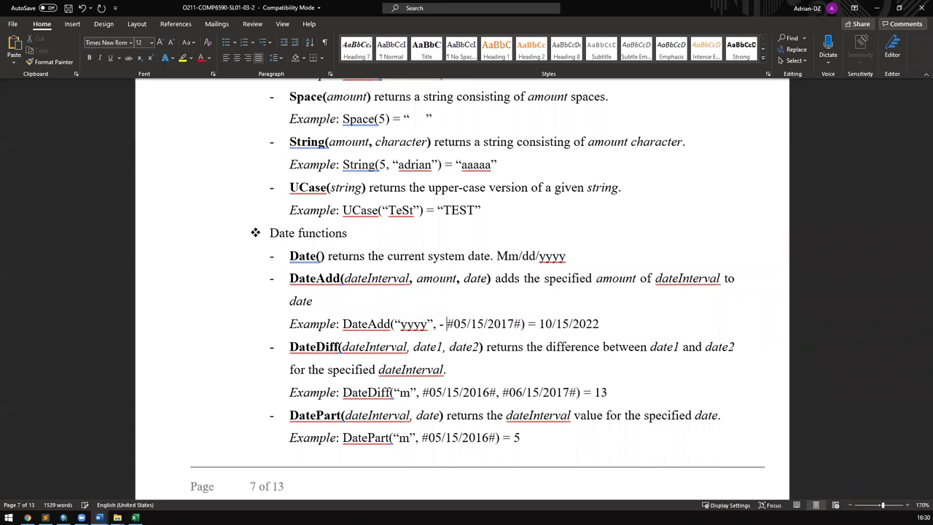
{"action": "left_click", "coordinate": [616, 325]}
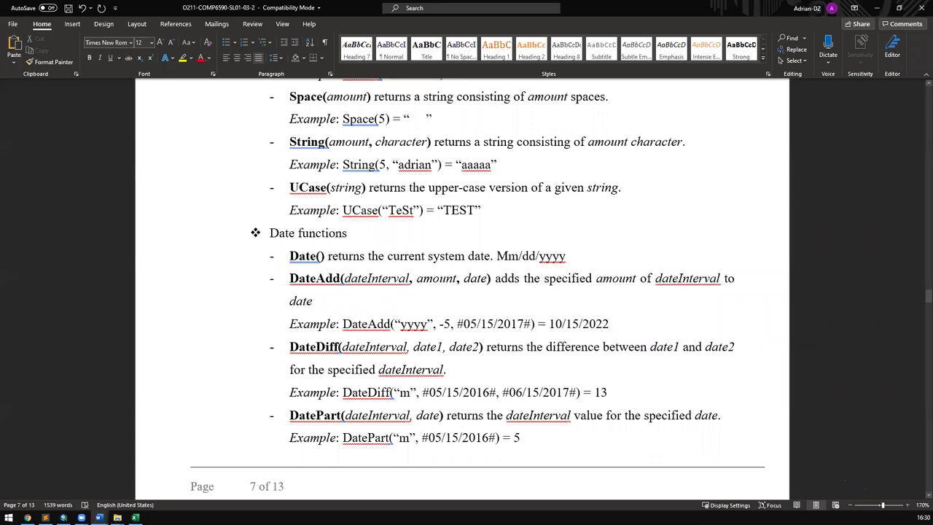
{"action": "key", "text": "BackSpace"}
{"action": "key", "text": "BackSpace"}
{"action": "key", "text": "BackSpace"}
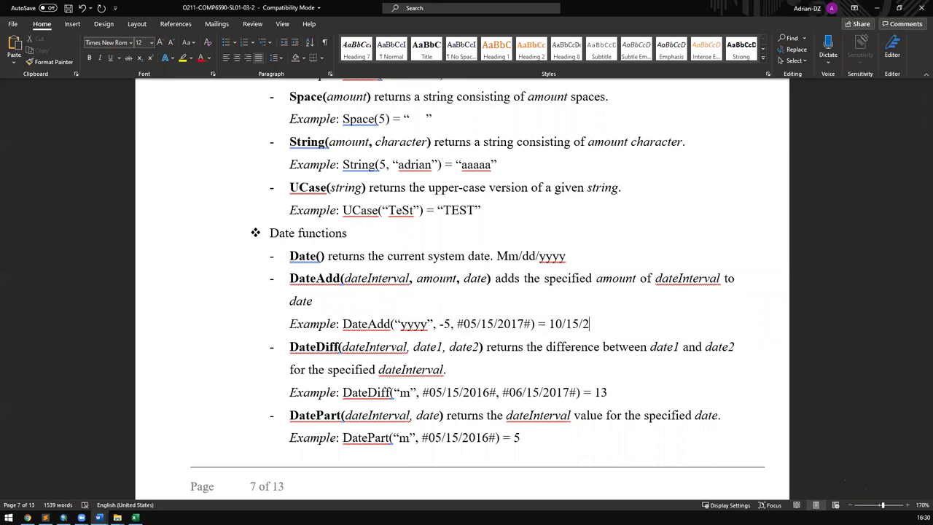
{"action": "type", "text": "012"}
Step: Write a scratch line 2017 + (-5) = 2012 below the DateAdd description
{"action": "key", "text": "Up"}
{"action": "key", "text": "Return"}
{"action": "type", "text": "2017 - sfd"}
{"action": "key", "text": "BackSpace"}
{"action": "key", "text": "BackSpace"}
{"action": "key", "text": "BackSpace"}
{"action": "key", "text": "BackSpace"}
{"action": "key", "text": "BackSpace"}
{"action": "type", "text": "+ ()_"}
{"action": "key", "text": "Right"}
{"action": "key", "text": "Left"}
{"action": "type", "text": "-5"}
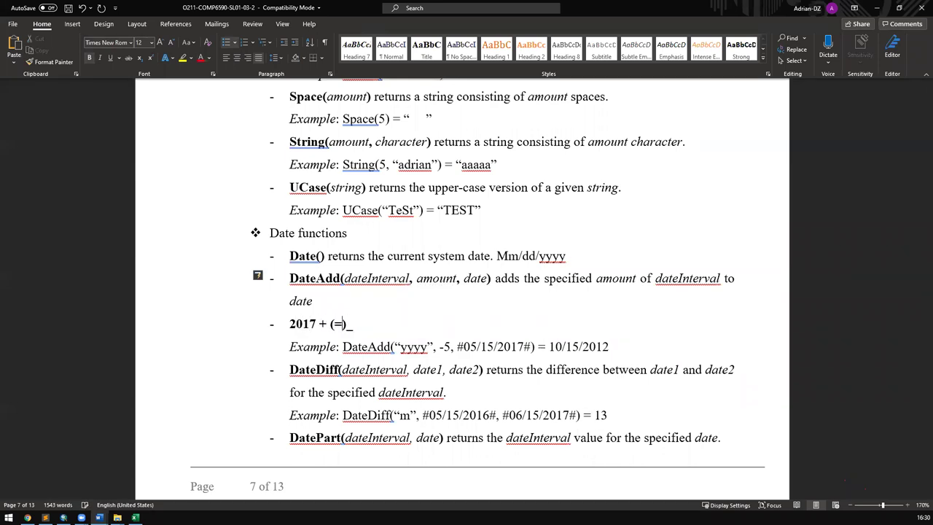
{"action": "type", "text": " = 2012"}
Step: Delete the scratch calculation line below the DateAdd description
{"action": "key", "text": "ctrl+BackSpace"}
{"action": "key", "text": "BackSpace"}
{"action": "key", "text": "BackSpace"}
{"action": "key", "text": "BackSpace"}
{"action": "key", "text": "BackSpace"}
{"action": "key", "text": "BackSpace"}
{"action": "key", "text": "BackSpace"}
{"action": "key", "text": "BackSpace"}
{"action": "key", "text": "BackSpace"}
{"action": "key", "text": "BackSpace"}
{"action": "key", "text": "BackSpace"}
{"action": "key", "text": "BackSpace"}
{"action": "key", "text": "BackSpace"}
{"action": "key", "text": "BackSpace"}
{"action": "key", "text": "BackSpace"}
{"action": "key", "text": "BackSpace"}
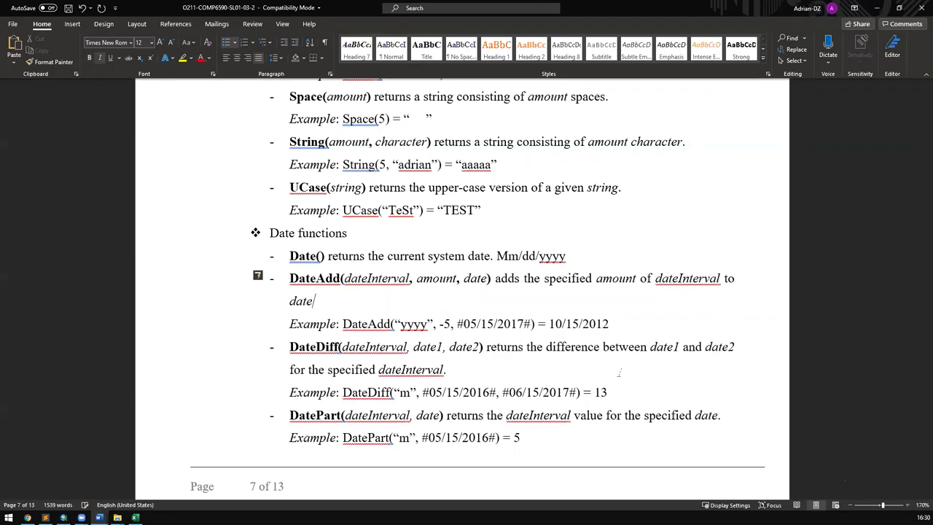
{"action": "scroll", "coordinate": [448, 198], "scroll_direction": "down", "scroll_amount": 6}
{"action": "left_click_drag", "start_coordinate": [318, 158], "coordinate": [242, 116]}
{"action": "scroll", "coordinate": [242, 116], "scroll_direction": "up", "scroll_amount": 3}
{"action": "left_click", "coordinate": [419, 377]}
{"action": "scroll", "coordinate": [430, 374], "scroll_direction": "up", "scroll_amount": 15}
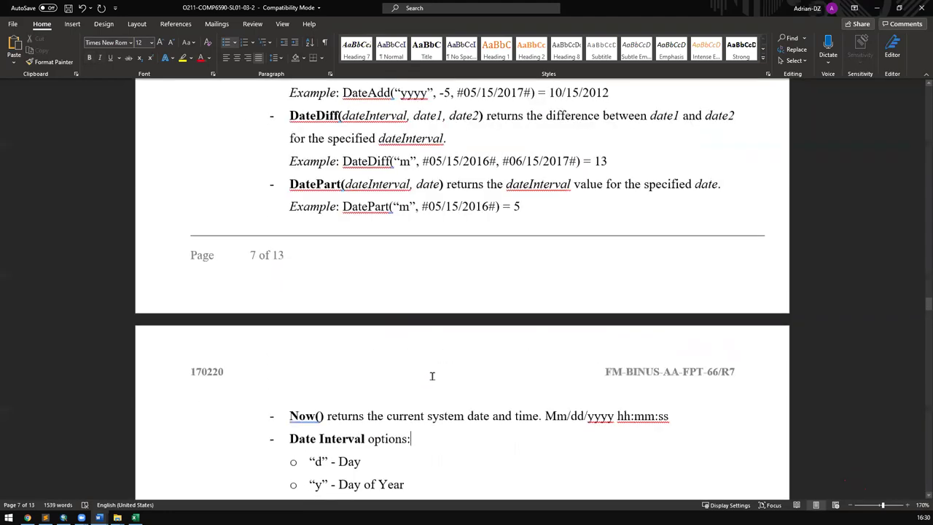
Step: Switch to ArcMap's Field Calculator and look through its String and Date function lists
{"action": "left_click", "coordinate": [877, 8]}
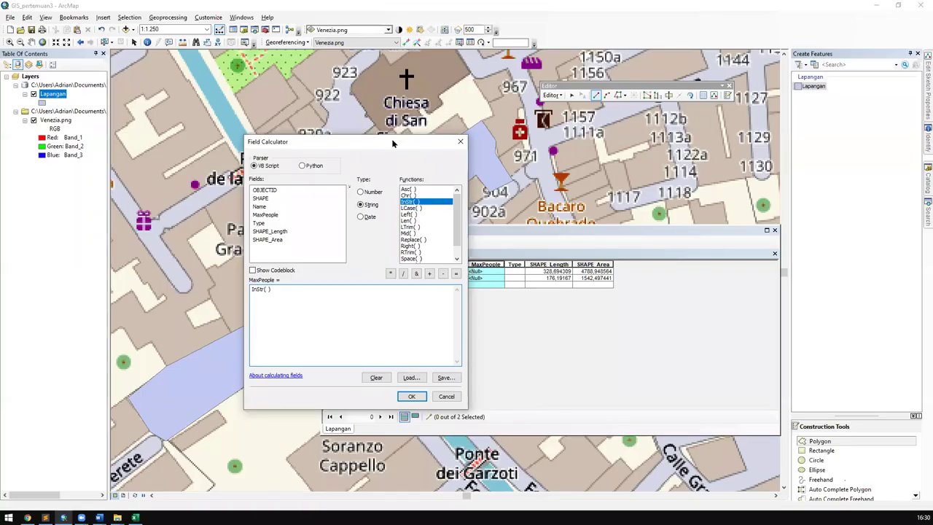
{"action": "left_click_drag", "start_coordinate": [452, 136], "coordinate": [634, 140]}
{"action": "key", "text": "ctrl+a"}
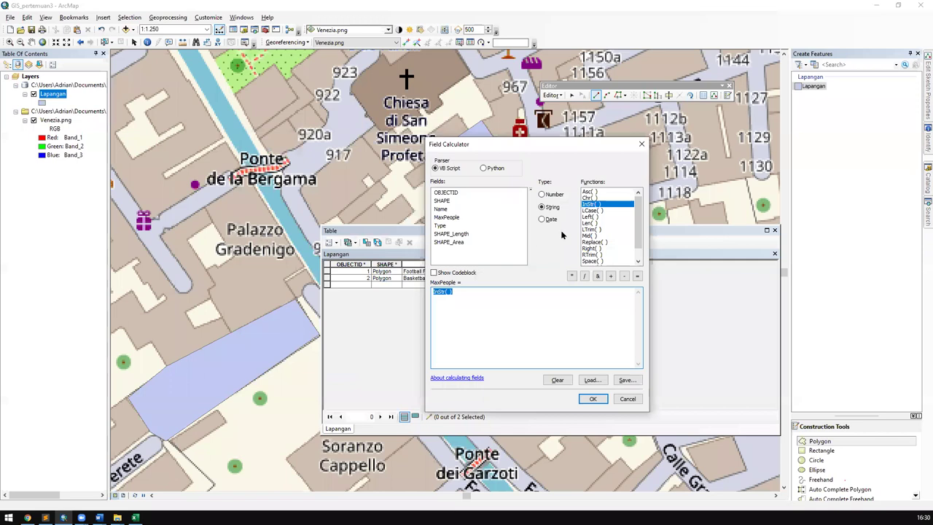
{"action": "scroll", "coordinate": [602, 201], "scroll_direction": "down", "scroll_amount": 1}
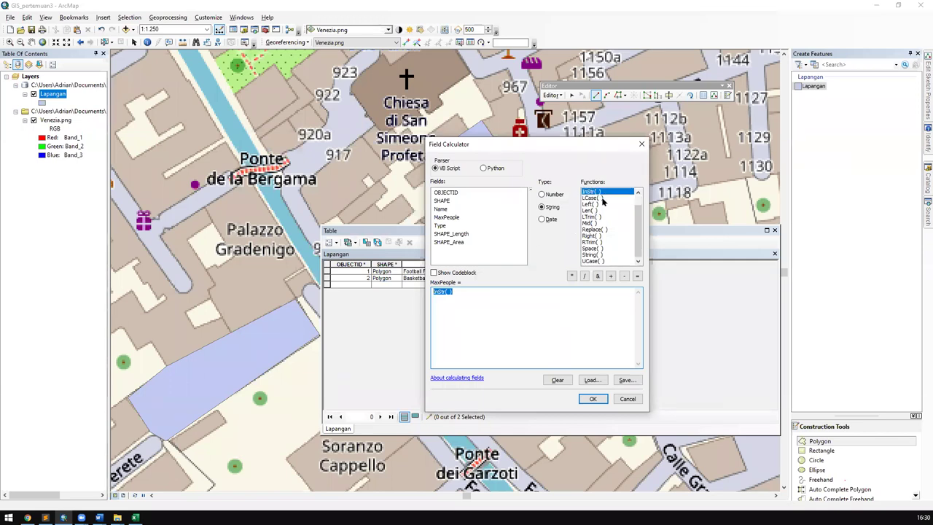
{"action": "scroll", "coordinate": [611, 239], "scroll_direction": "up", "scroll_amount": 1}
{"action": "left_click", "coordinate": [551, 219]}
{"action": "left_click", "coordinate": [552, 207]}
{"action": "left_click_drag", "start_coordinate": [540, 298], "coordinate": [418, 212]}
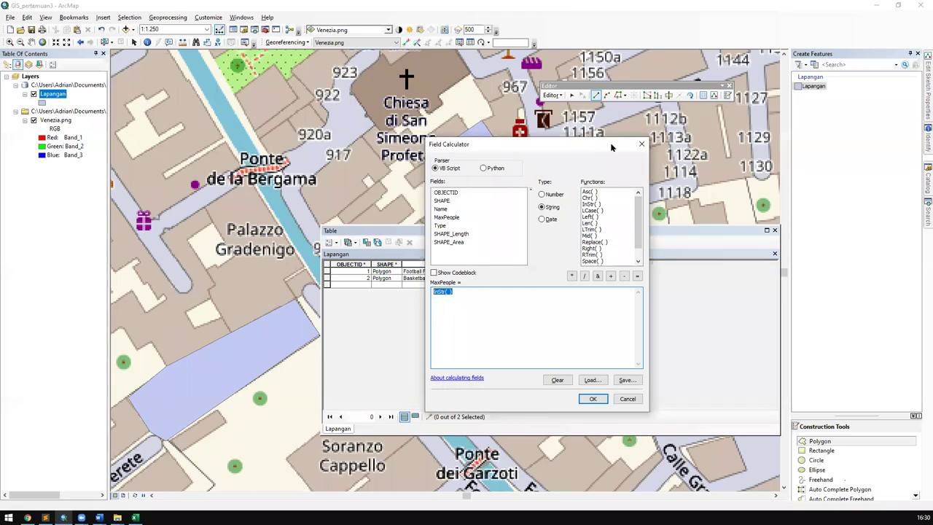
Step: List the Number functions in the Field Calculator and clear the InStr( ) expression for MaxPeople
{"action": "left_click_drag", "start_coordinate": [611, 148], "coordinate": [657, 170]}
{"action": "left_click", "coordinate": [609, 216]}
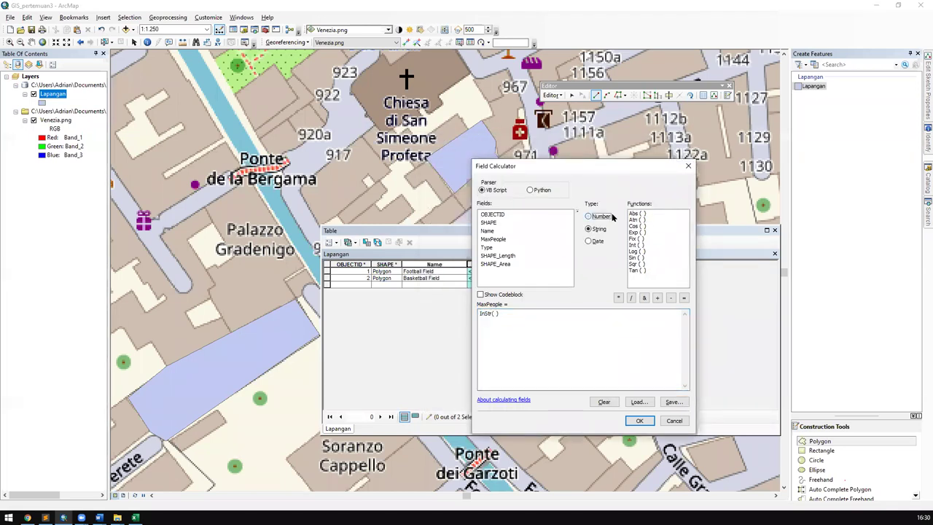
{"action": "left_click_drag", "start_coordinate": [556, 314], "coordinate": [478, 312]}
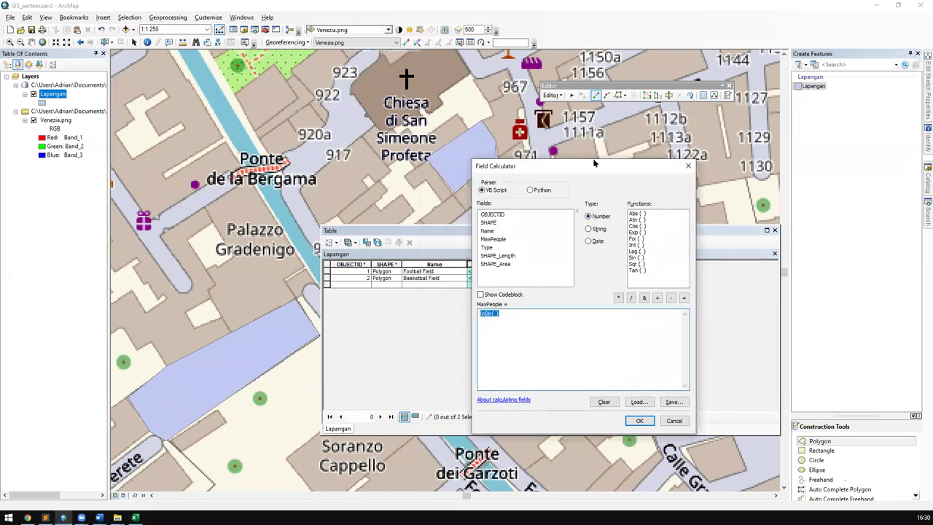
{"action": "left_click_drag", "start_coordinate": [594, 163], "coordinate": [373, 161]}
{"action": "key", "text": "Delete"}
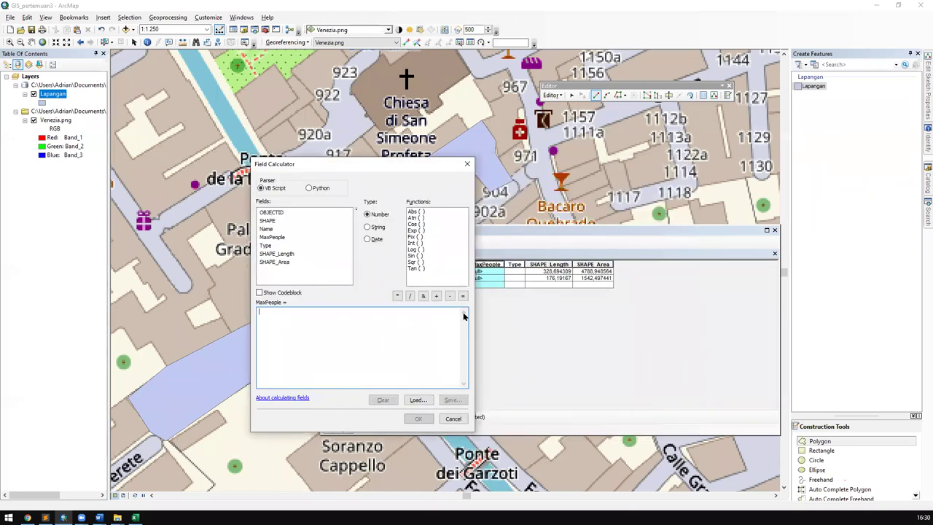
Step: Insert the Abs function into the MaxPeople expression, try nesting Exp inside it, and remove Exp
{"action": "double_click", "coordinate": [416, 212]}
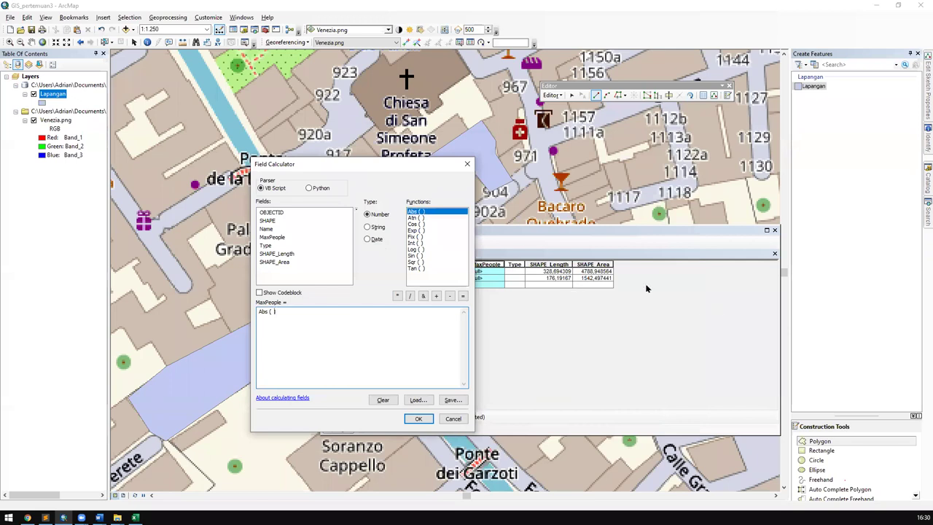
{"action": "double_click", "coordinate": [415, 231]}
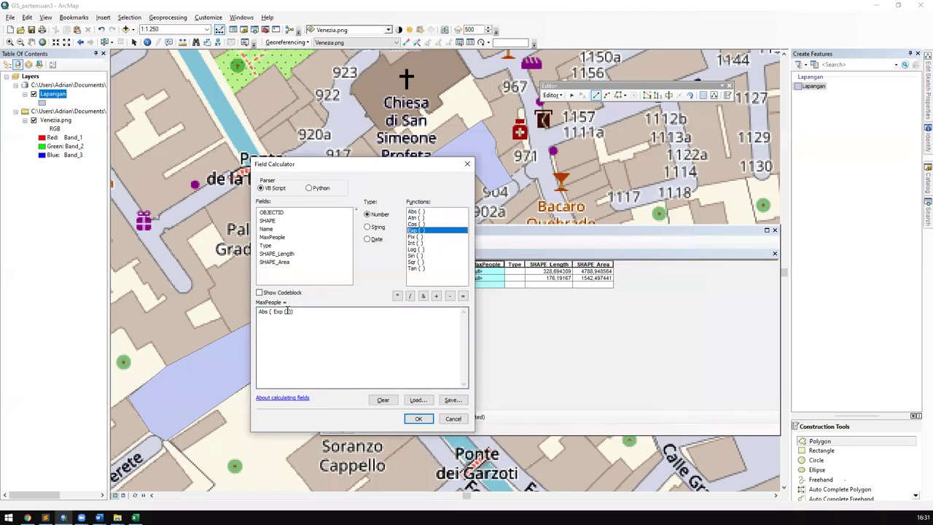
{"action": "left_click_drag", "start_coordinate": [293, 312], "coordinate": [271, 312]}
{"action": "key", "text": "BackSpace"}
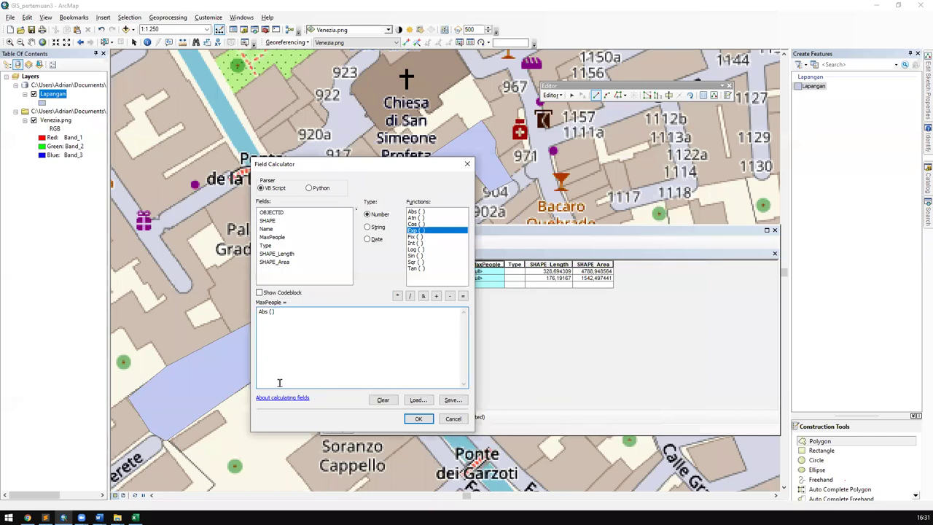
Step: Switch to the Case document in Word and examine the calculation rule for the MaxPeople field
{"action": "mouse_move", "coordinate": [99, 518]}
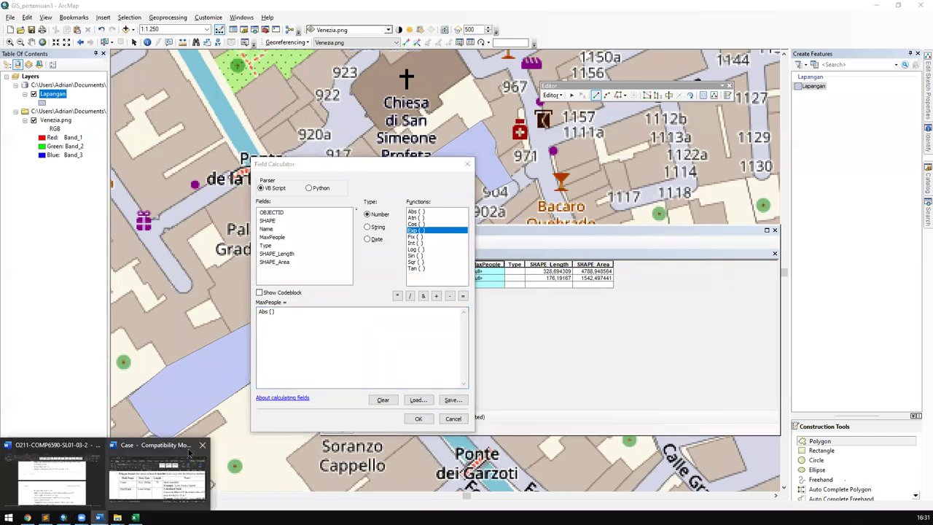
{"action": "left_click", "coordinate": [160, 484]}
{"action": "scroll", "coordinate": [457, 314], "scroll_direction": "down", "scroll_amount": 2}
{"action": "scroll", "coordinate": [385, 277], "scroll_direction": "up", "scroll_amount": 1}
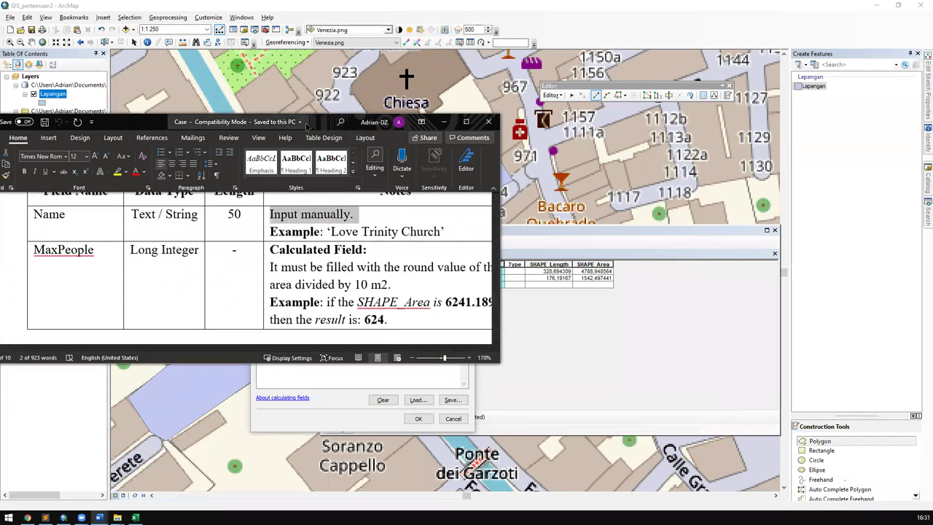
{"action": "double_click", "coordinate": [306, 126]}
{"action": "mouse_move", "coordinate": [480, 153]}
{"action": "left_mouse_down"}
{"action": "mouse_move", "coordinate": [593, 176]}
{"action": "mouse_move", "coordinate": [471, 155]}
{"action": "mouse_move", "coordinate": [481, 156]}
{"action": "left_mouse_up"}
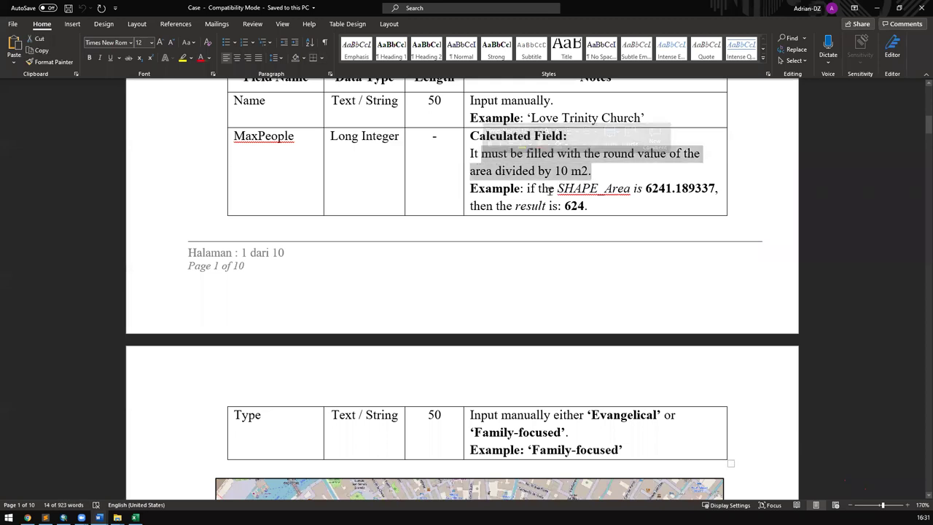
Step: Examine the MaxPeople example, comparing its SHAPE_Area value with the stated rounded result
{"action": "left_click_drag", "start_coordinate": [557, 189], "coordinate": [660, 190]}
{"action": "left_click_drag", "start_coordinate": [604, 206], "coordinate": [568, 172]}
{"action": "left_click", "coordinate": [574, 198]}
{"action": "left_click_drag", "start_coordinate": [605, 208], "coordinate": [625, 192]}
{"action": "left_click", "coordinate": [626, 192]}
{"action": "left_click_drag", "start_coordinate": [701, 191], "coordinate": [620, 174]}
{"action": "left_click", "coordinate": [665, 198]}
{"action": "left_click", "coordinate": [624, 189]}
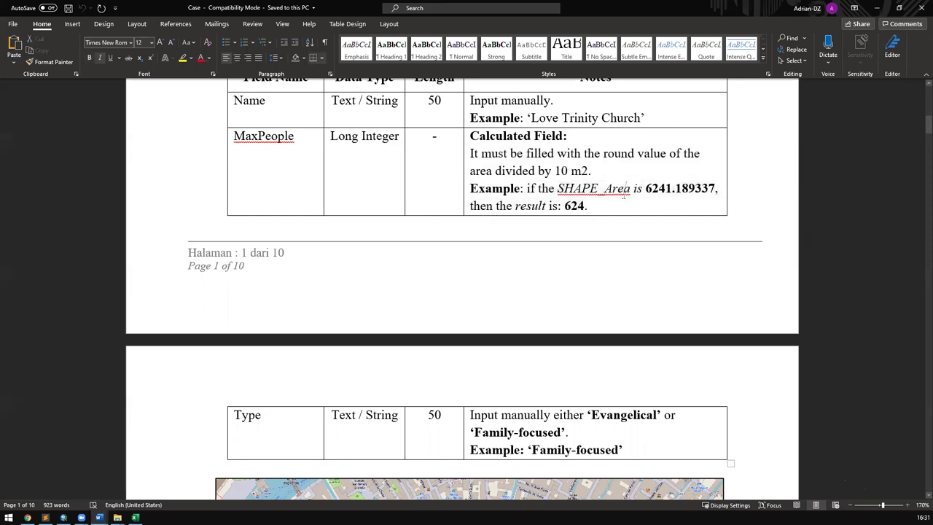
{"action": "double_click", "coordinate": [611, 188]}
Step: Return to ArcMap's Field Calculator and clear the Abs expression for MaxPeople
{"action": "key", "text": "alt+Tab"}
{"action": "left_click_drag", "start_coordinate": [295, 314], "coordinate": [265, 312]}
{"action": "left_click_drag", "start_coordinate": [403, 325], "coordinate": [223, 314]}
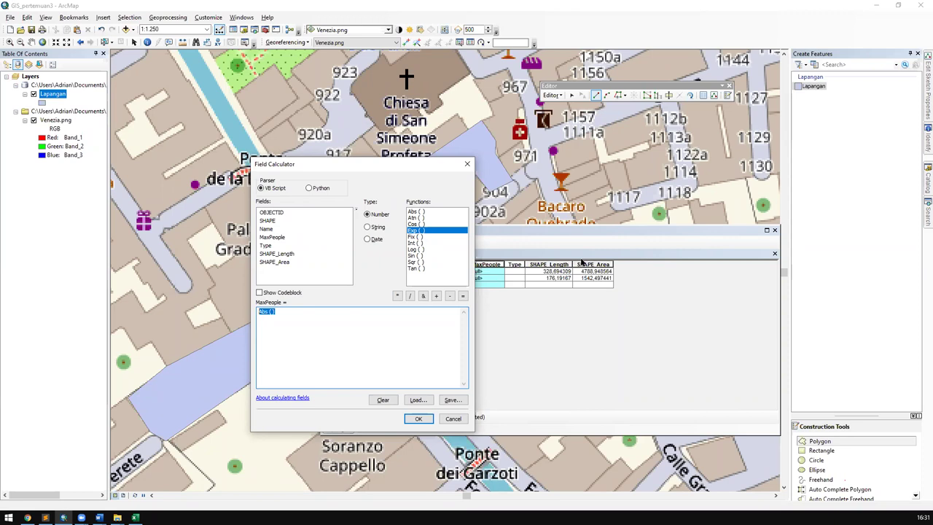
{"action": "left_click", "coordinate": [363, 317]}
{"action": "key", "text": "BackSpace"}
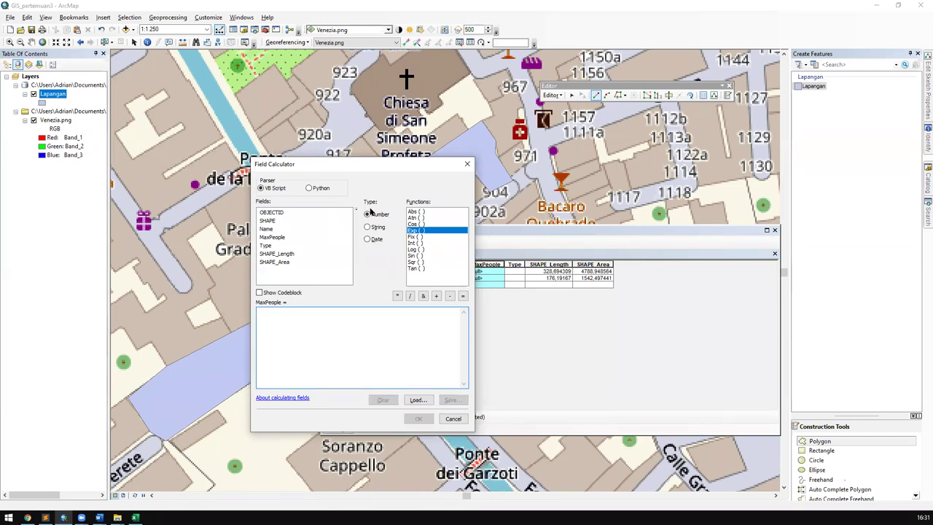
Step: Build the MaxPeople expression Abs ( Fix ( [SHAPE_Length] / 100 - [SHAPE_Area] * 2 ) )
{"action": "double_click", "coordinate": [430, 212]}
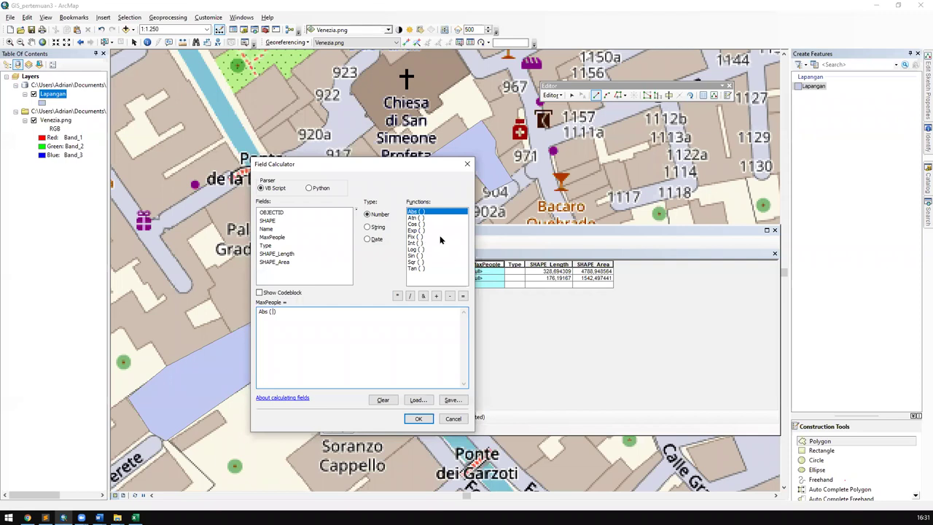
{"action": "double_click", "coordinate": [418, 236]}
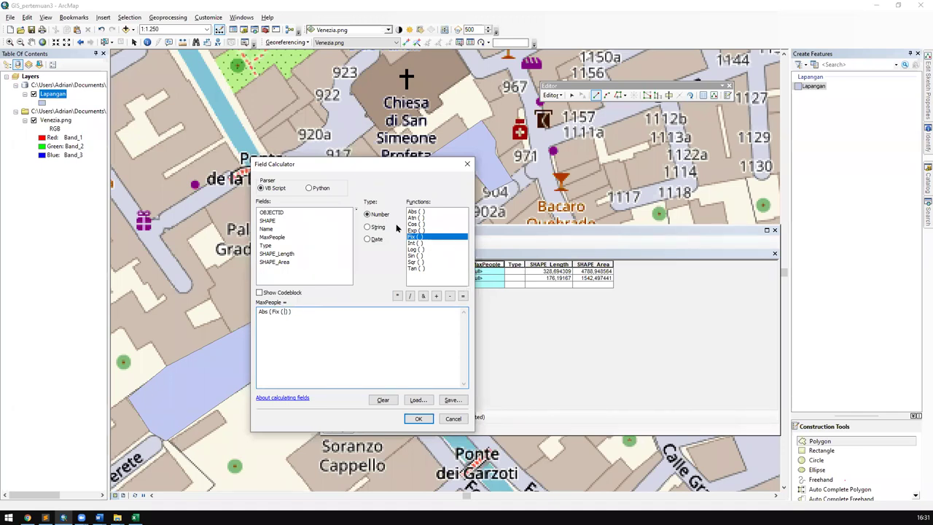
{"action": "double_click", "coordinate": [282, 254]}
{"action": "type", "text": "/ 100 -"}
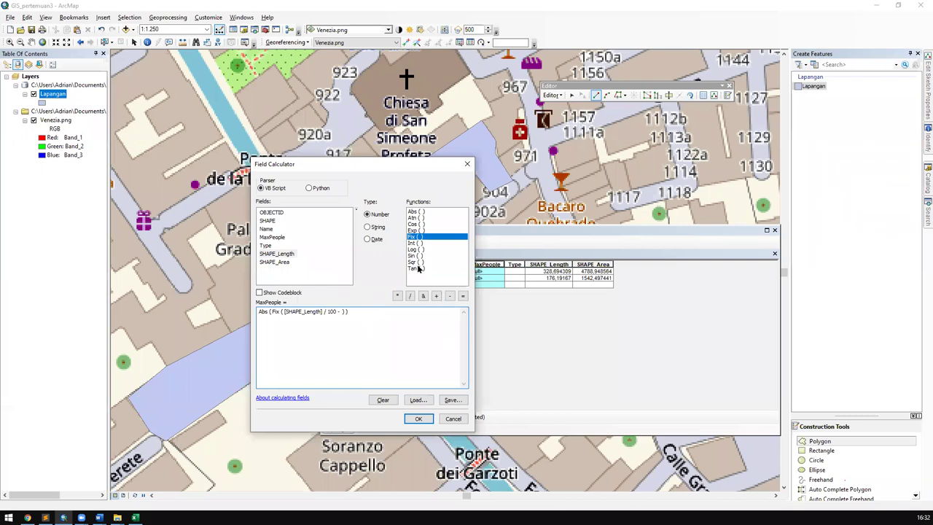
{"action": "double_click", "coordinate": [275, 261]}
{"action": "type", "text": "*"}
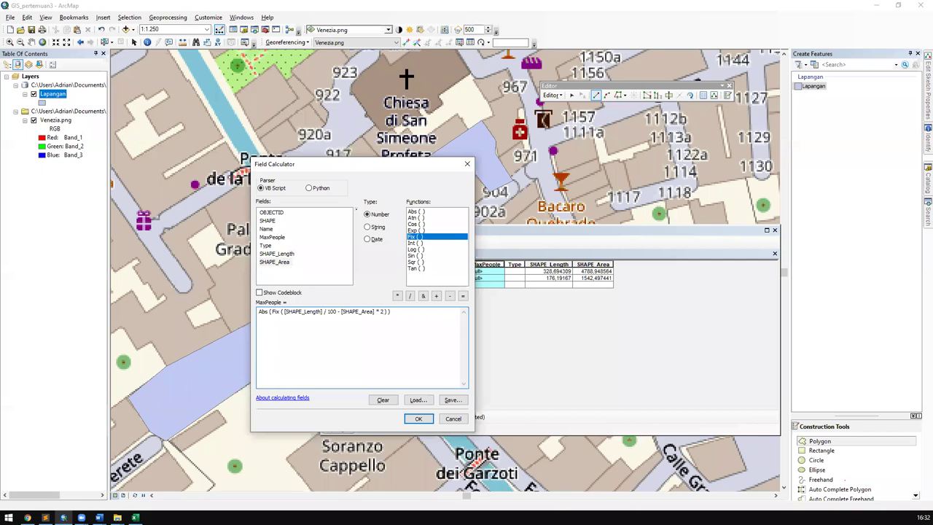
{"action": "key", "text": "ctrl+a"}
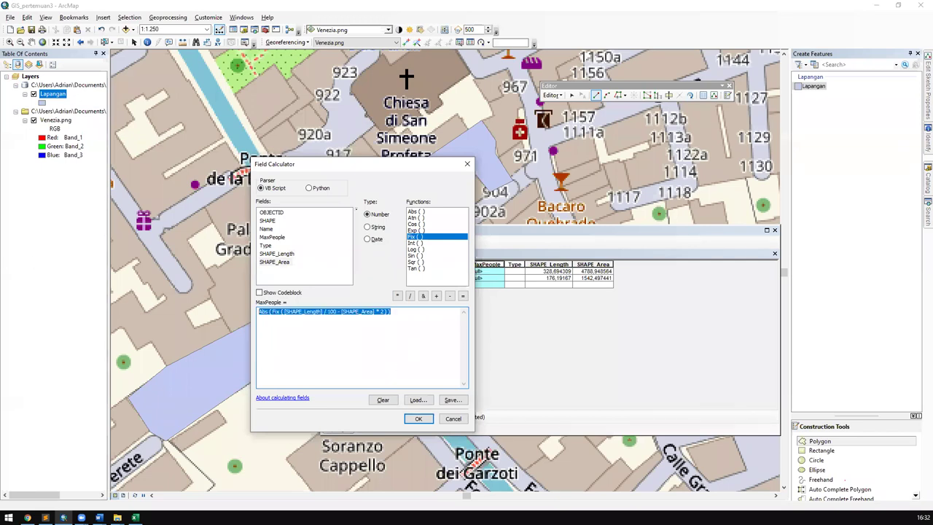
{"action": "key", "text": "alt+Tab"}
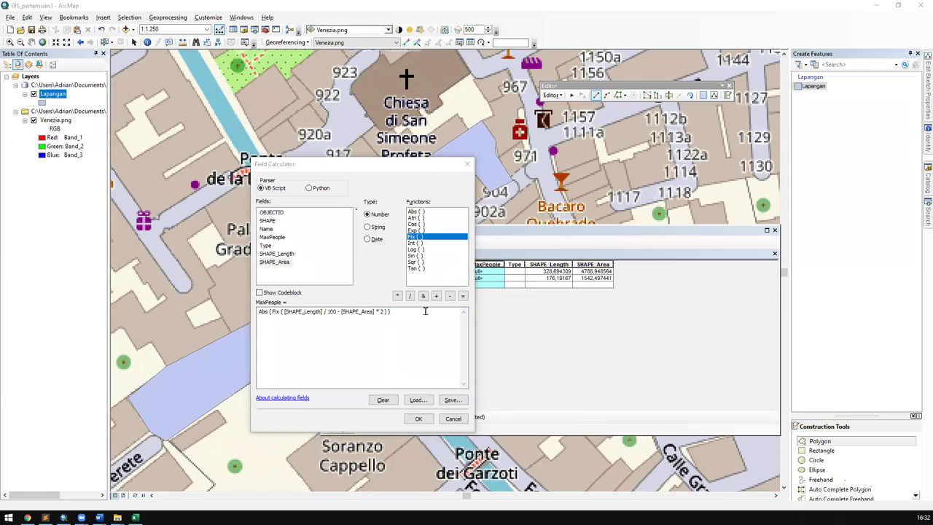
{"action": "key", "text": "alt+Tab"}
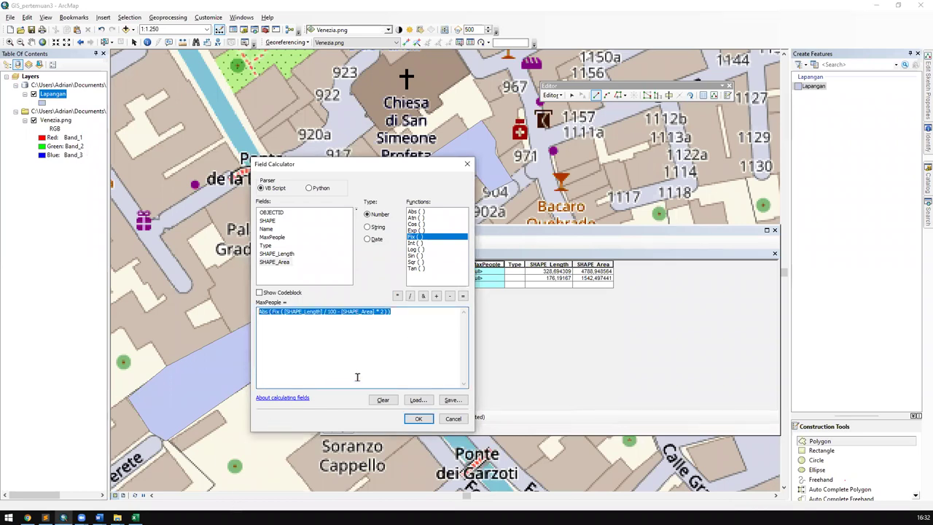
{"action": "left_click", "coordinate": [424, 346]}
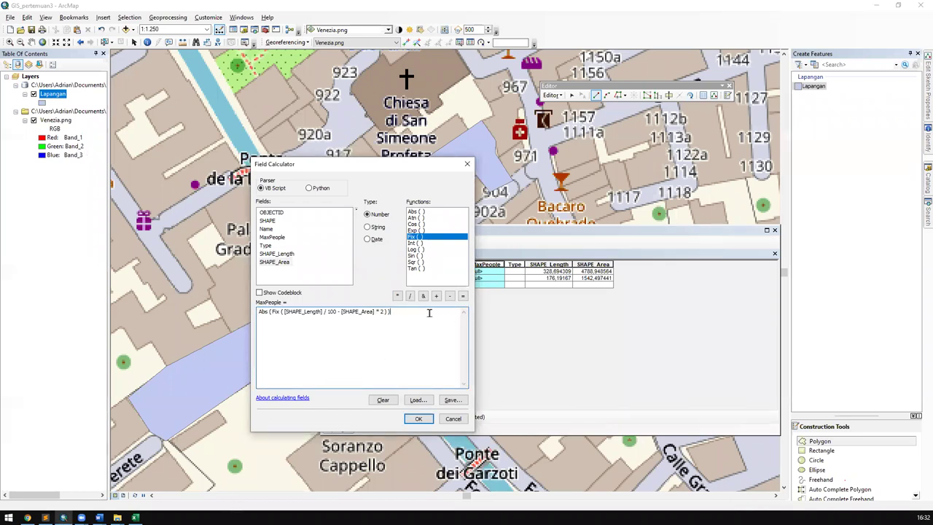
{"action": "left_click_drag", "start_coordinate": [421, 311], "coordinate": [308, 267]}
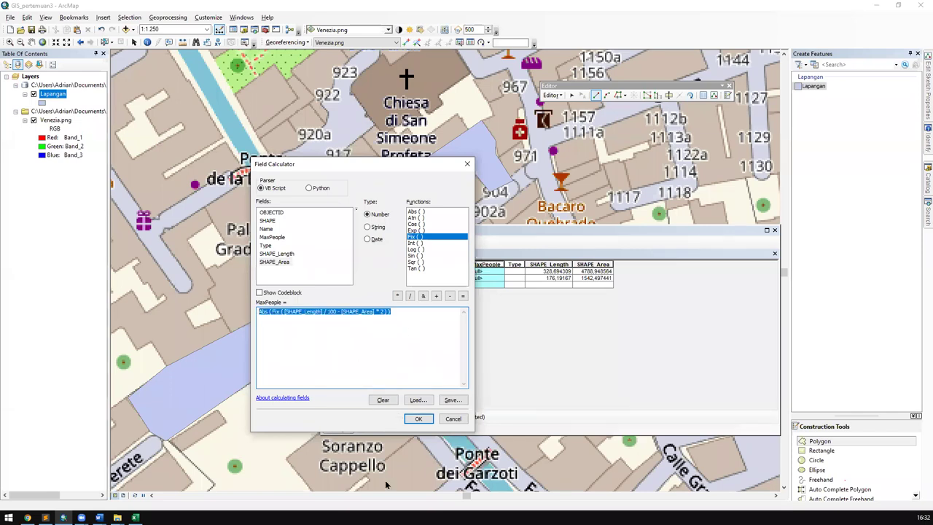
Step: Start saving the expression to a file and create a folder named Calculation inside !GIS_PERT3 in Documents as its location
{"action": "left_click", "coordinate": [453, 400]}
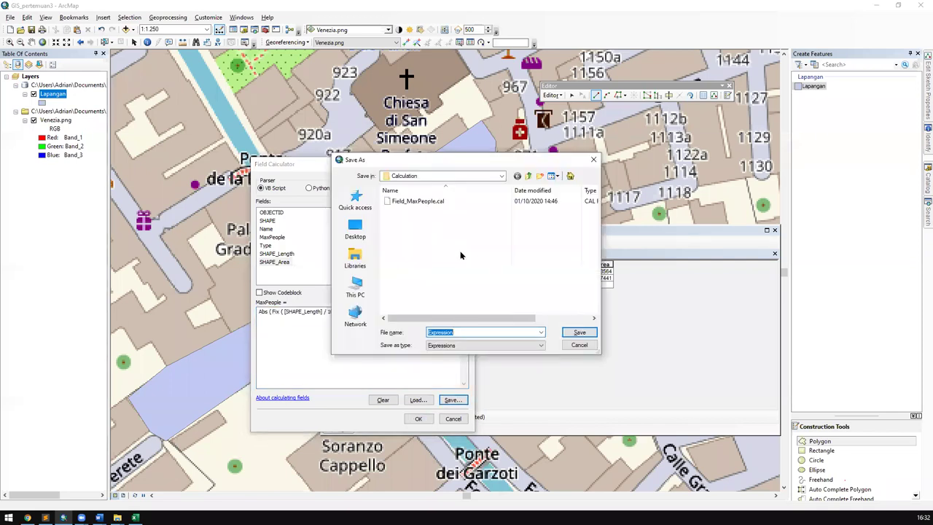
{"action": "left_click", "coordinate": [502, 176]}
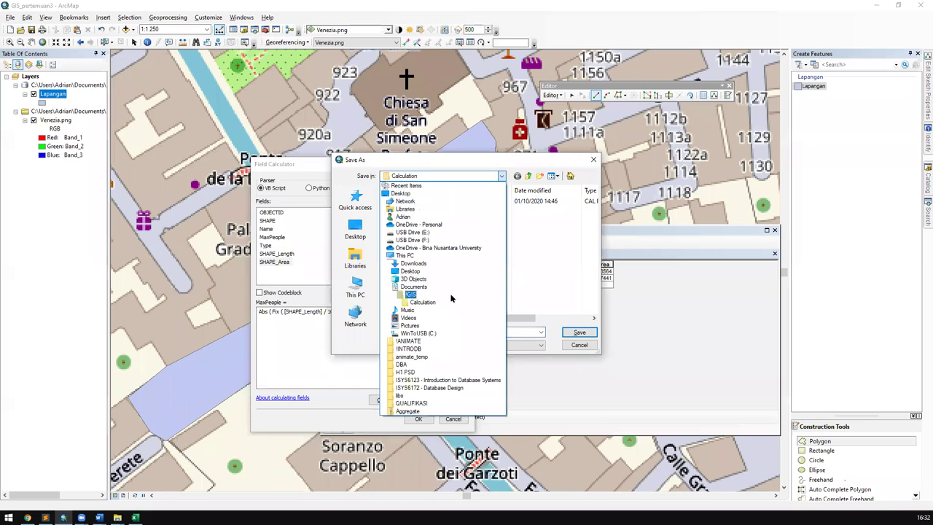
{"action": "left_click", "coordinate": [413, 287]}
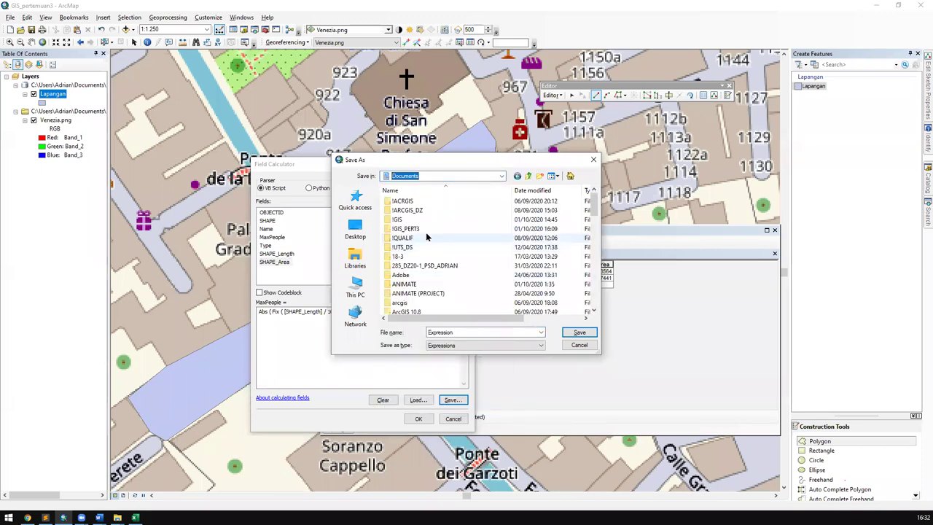
{"action": "double_click", "coordinate": [420, 228]}
{"action": "left_click_drag", "start_coordinate": [436, 155], "coordinate": [636, 200]}
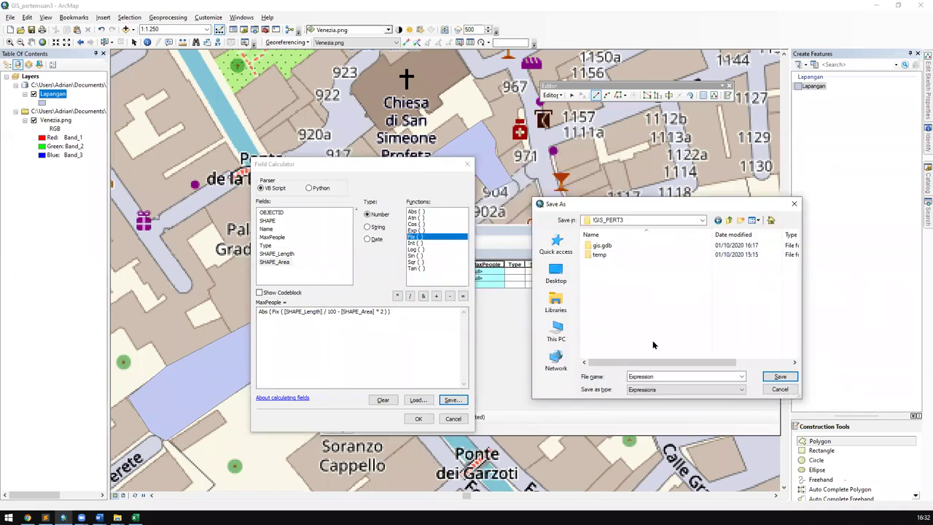
{"action": "left_click", "coordinate": [739, 219]}
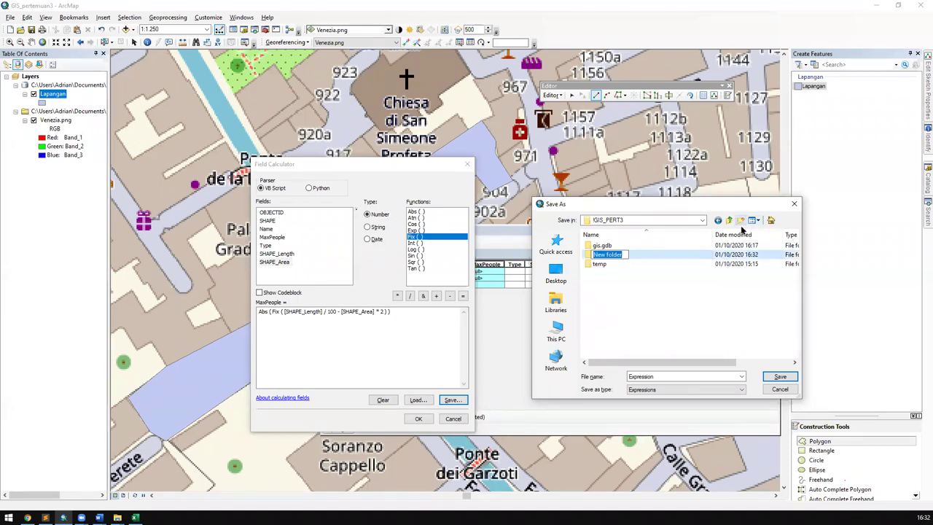
{"action": "type", "text": "Calculation"}
{"action": "key", "text": "Return"}
{"action": "double_click", "coordinate": [697, 251]}
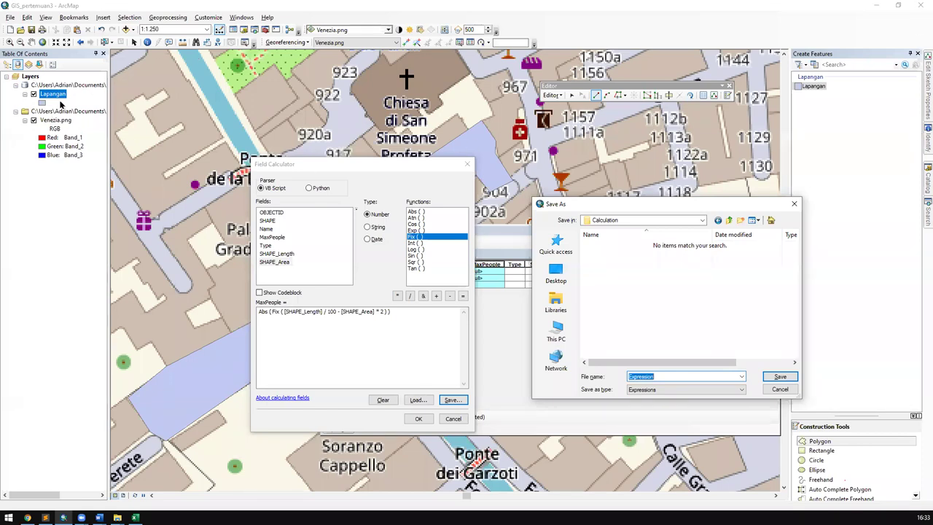
Step: Save the expression in the Calculation folder as Field_MaxPeople
{"action": "type", "text": "Fle"}
{"action": "type", "text": "ld_MA"}
{"action": "key", "text": "BackSpace"}
{"action": "type", "text": "axPeople"}
{"action": "left_click", "coordinate": [780, 377]}
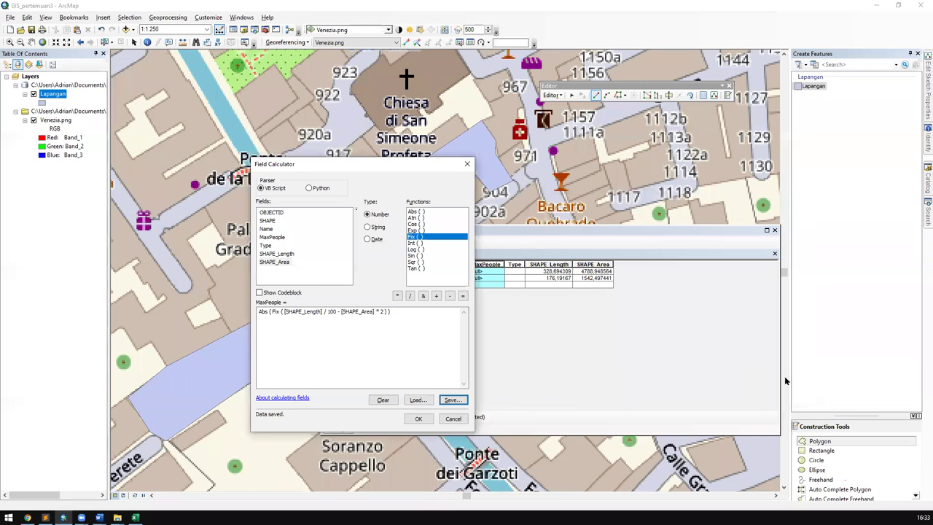
Step: Clear the MaxPeople expression and load it back from Field_MaxPeople.cal
{"action": "left_click_drag", "start_coordinate": [455, 333], "coordinate": [109, 263]}
{"action": "left_click", "coordinate": [383, 400]}
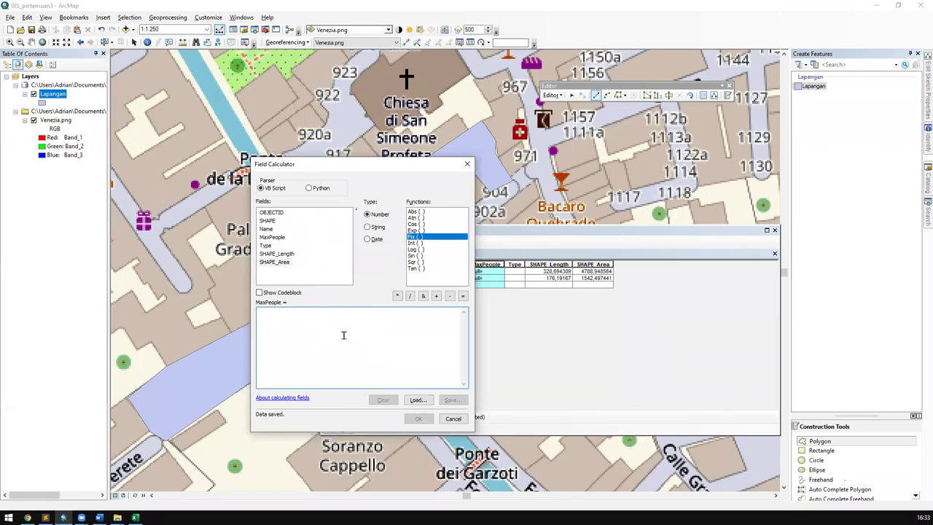
{"action": "left_click", "coordinate": [418, 399]}
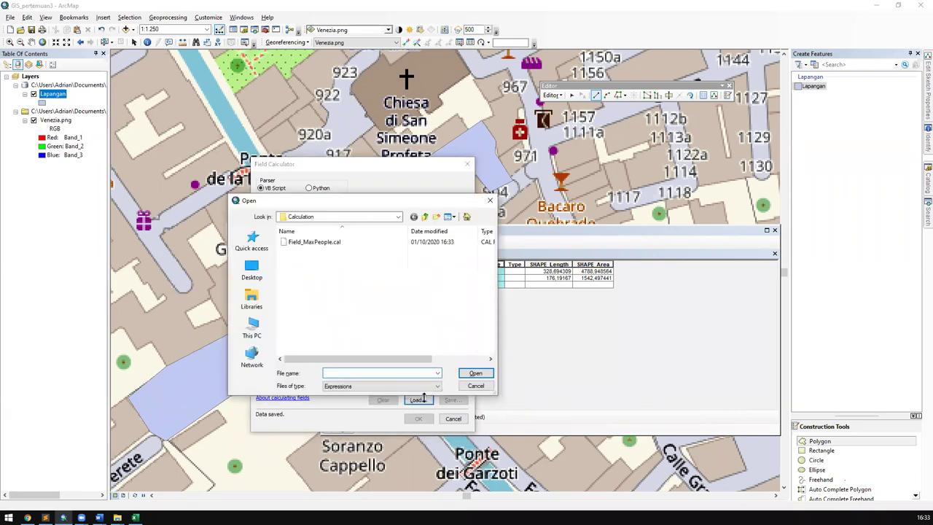
{"action": "left_click", "coordinate": [476, 385]}
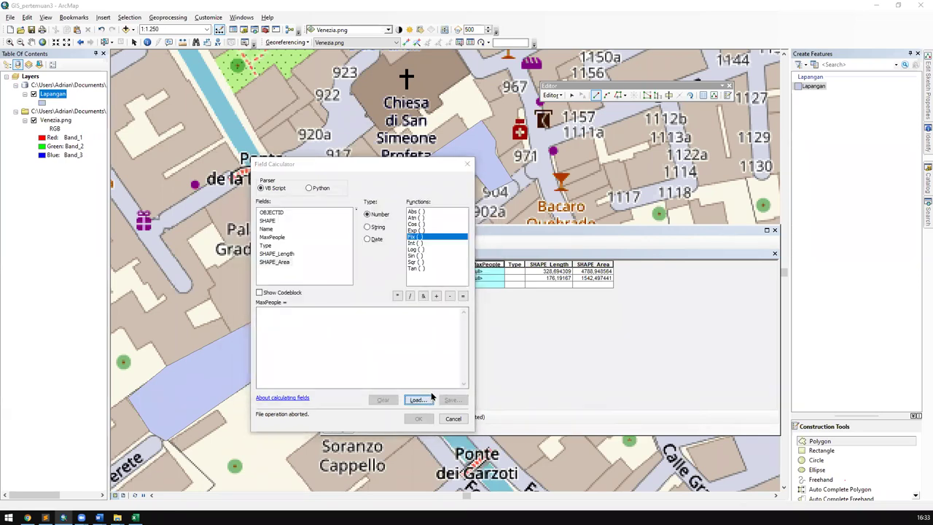
{"action": "left_click", "coordinate": [431, 397]}
{"action": "double_click", "coordinate": [396, 246]}
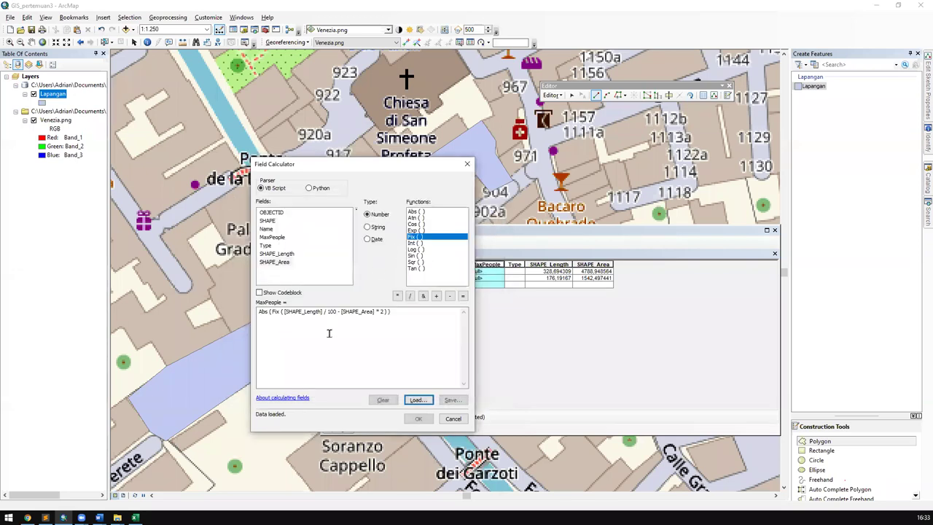
{"action": "left_click", "coordinate": [452, 399]}
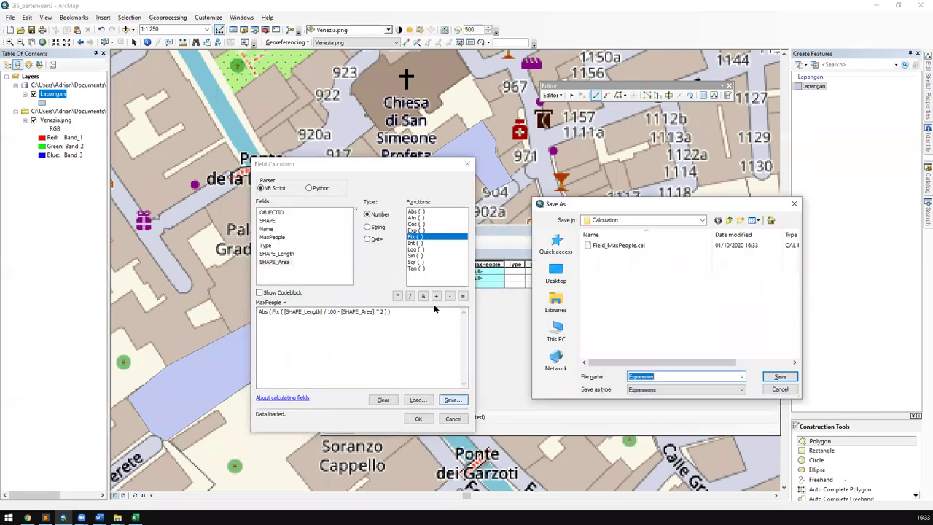
{"action": "left_click", "coordinate": [700, 220]}
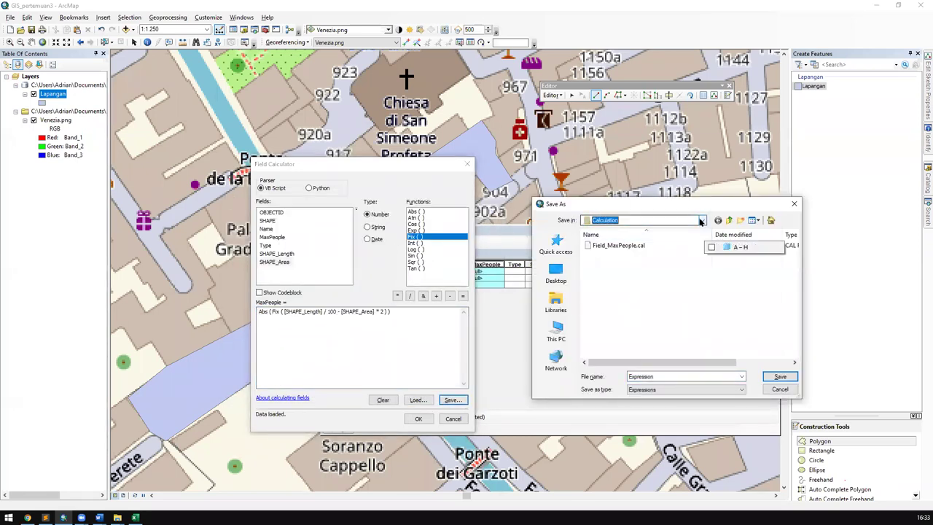
{"action": "left_click", "coordinate": [625, 340]}
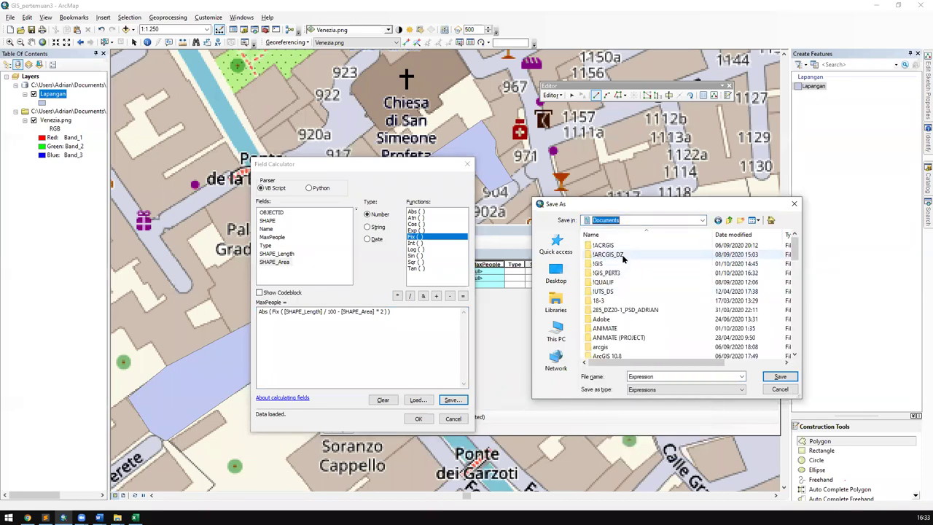
{"action": "double_click", "coordinate": [631, 272]}
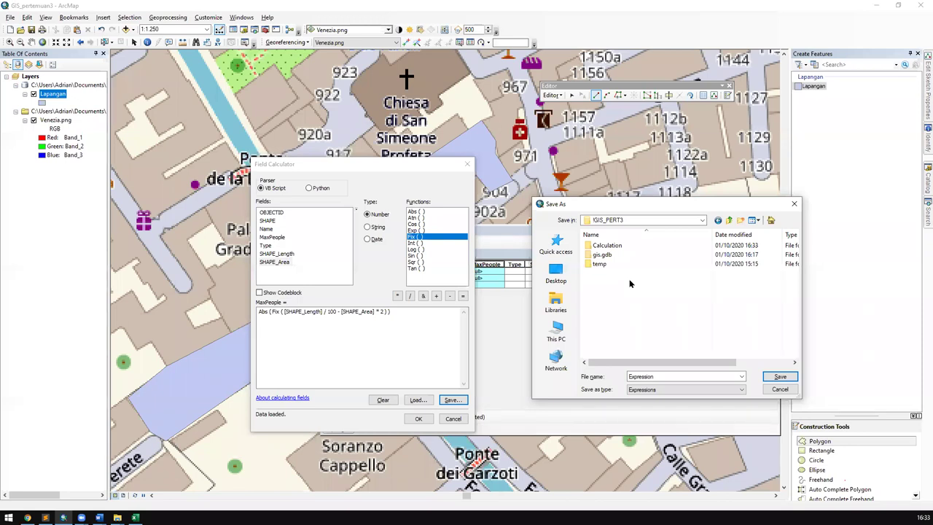
{"action": "left_click", "coordinate": [623, 247]}
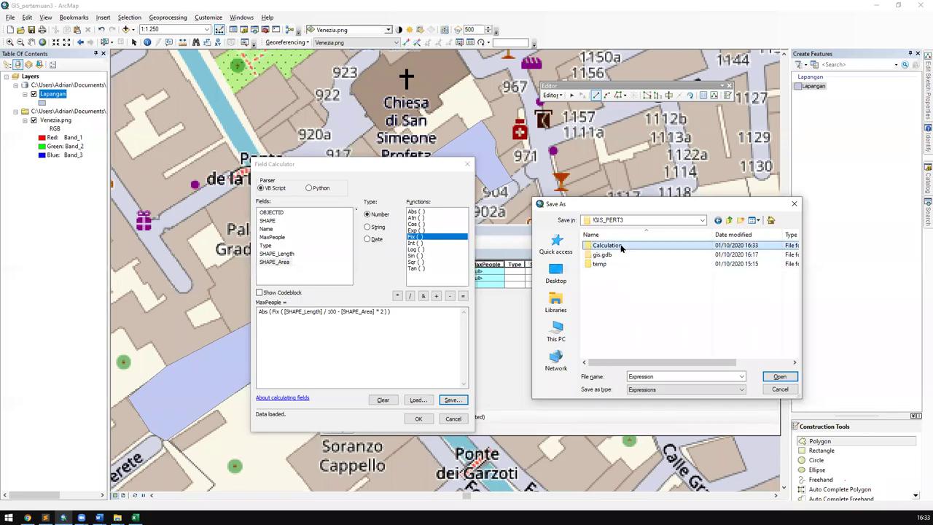
{"action": "double_click", "coordinate": [666, 248]}
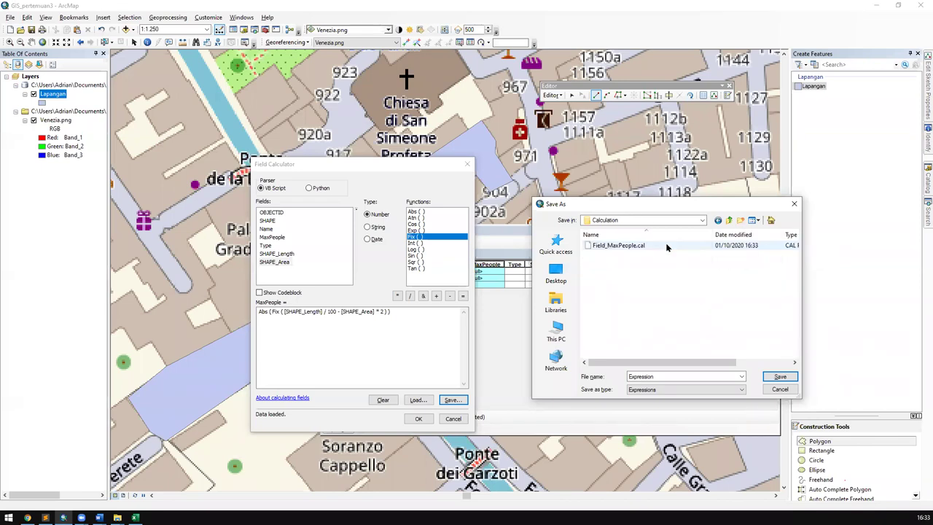
{"action": "double_click", "coordinate": [680, 376]}
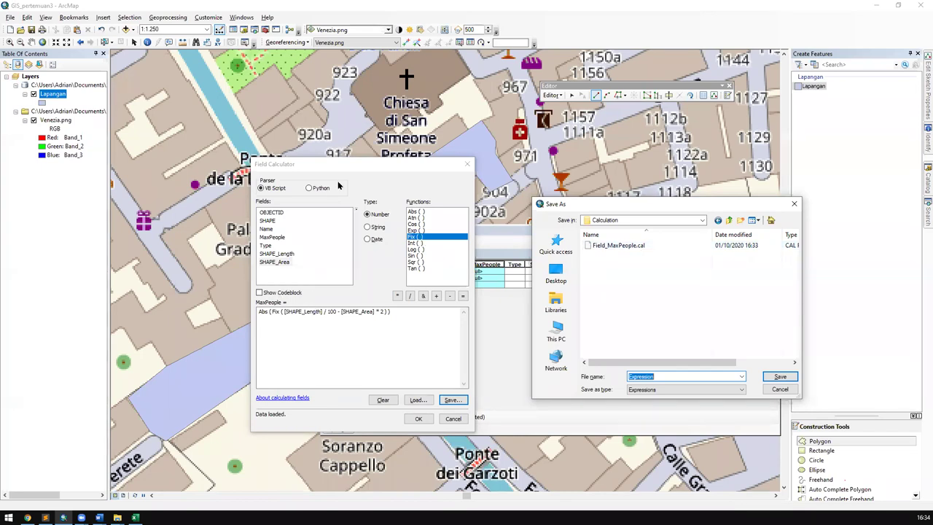
{"action": "left_click", "coordinate": [658, 246]}
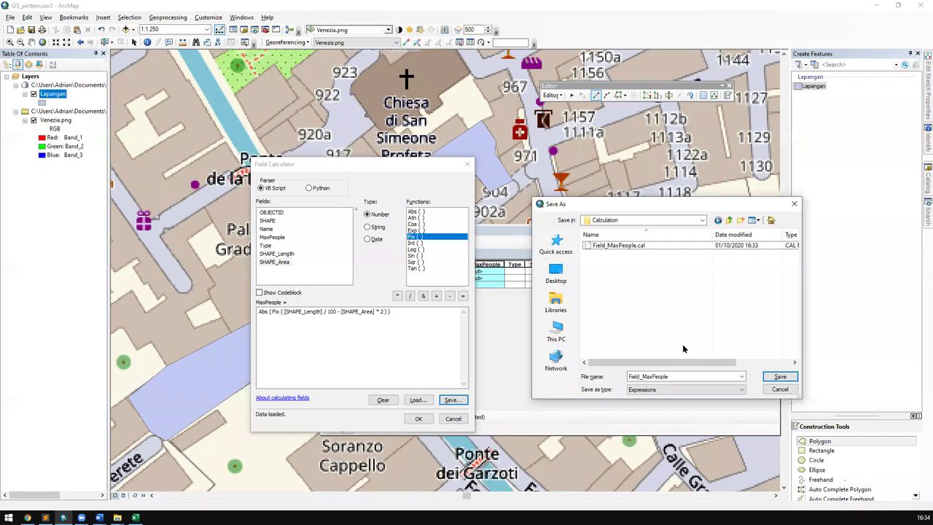
{"action": "left_click", "coordinate": [779, 389]}
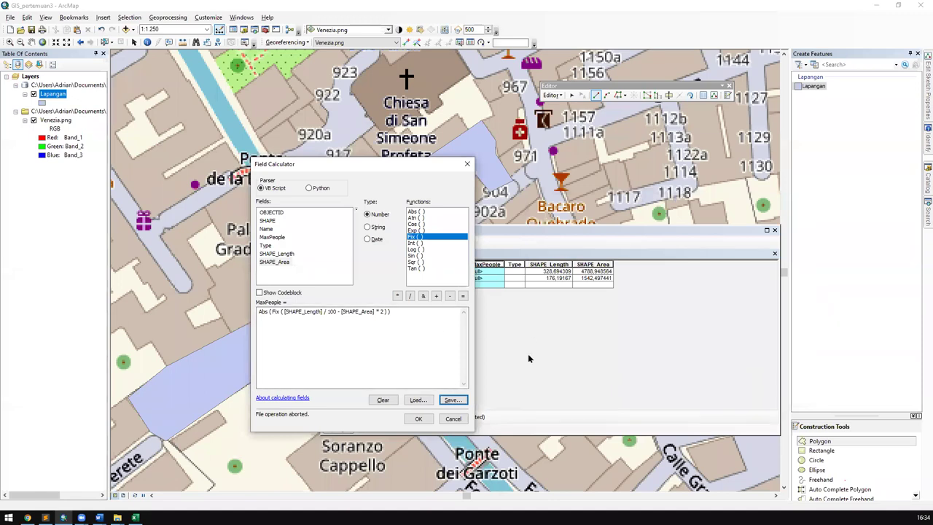
Step: Empty the MaxPeople expression box again and reload the saved Field_MaxPeople.cal expression from the Calculation folder
{"action": "left_click_drag", "start_coordinate": [437, 333], "coordinate": [406, 330]}
{"action": "left_click", "coordinate": [381, 333]}
{"action": "double_click", "coordinate": [358, 329]}
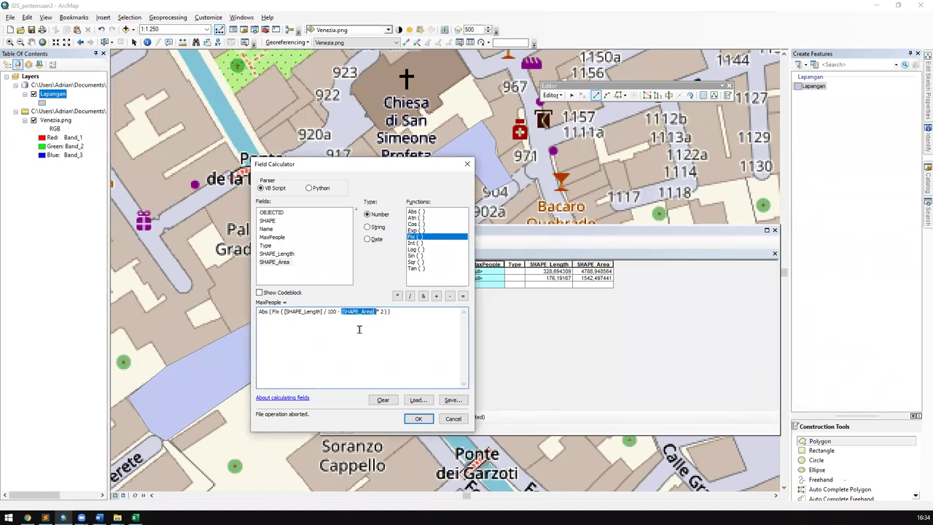
{"action": "left_click_drag", "start_coordinate": [408, 315], "coordinate": [184, 307]}
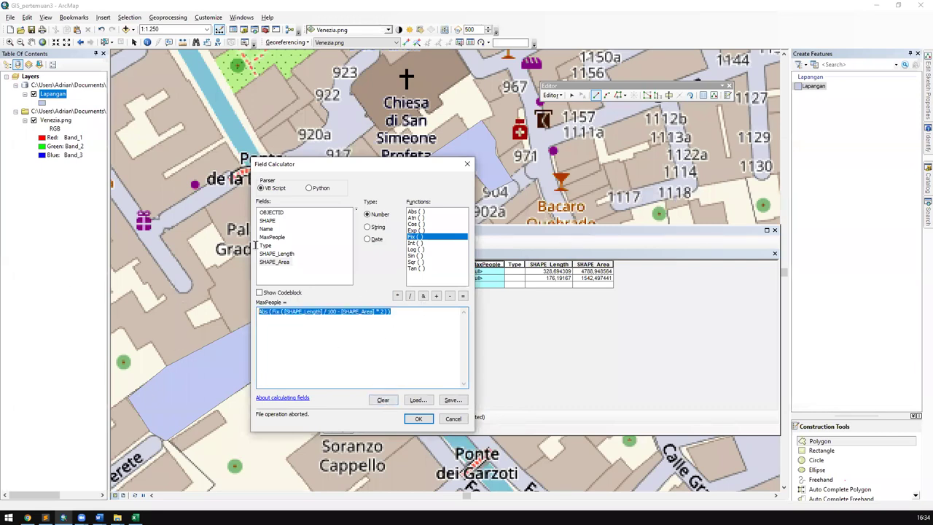
{"action": "left_click", "coordinate": [383, 400]}
{"action": "left_click", "coordinate": [418, 399]}
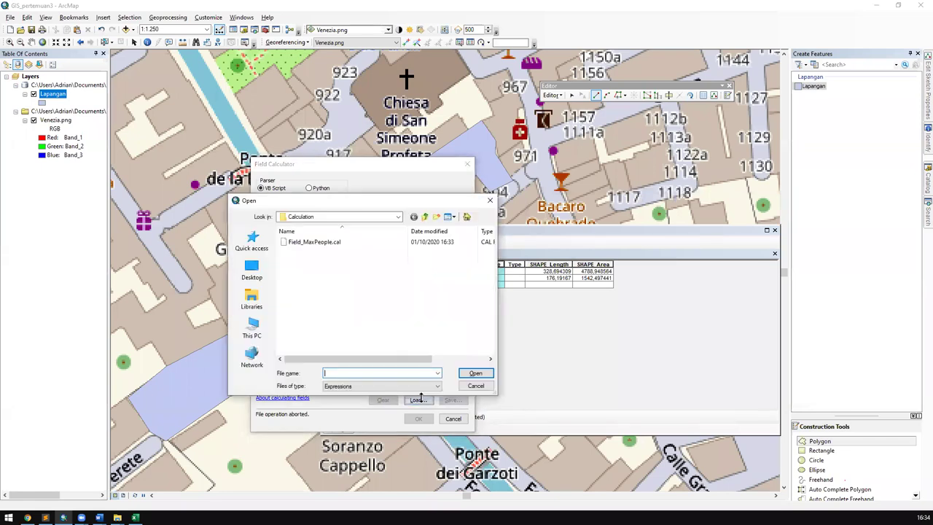
{"action": "left_click_drag", "start_coordinate": [319, 201], "coordinate": [553, 231]}
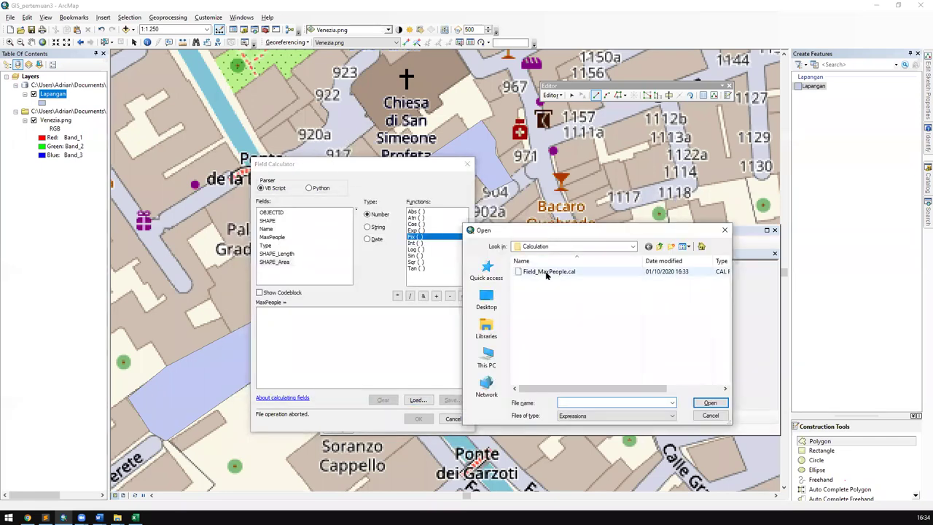
{"action": "left_click", "coordinate": [569, 272]}
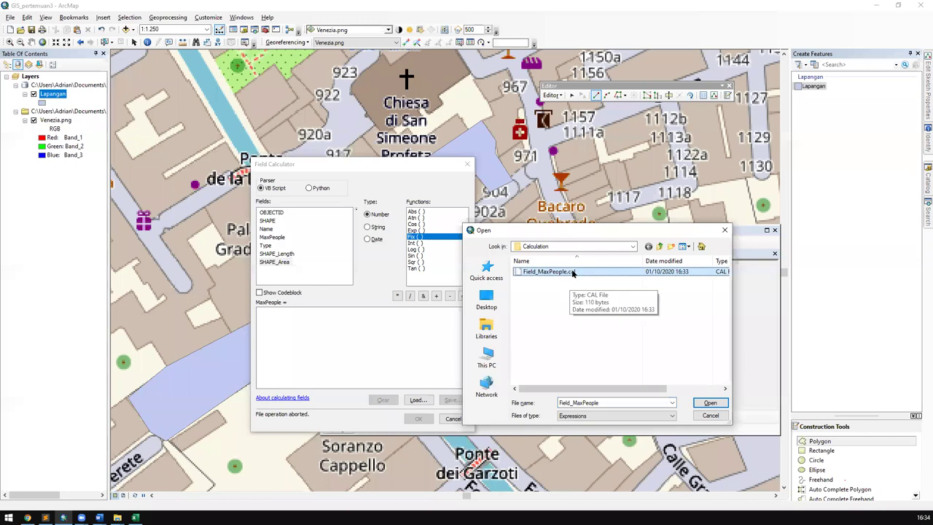
{"action": "double_click", "coordinate": [572, 271]}
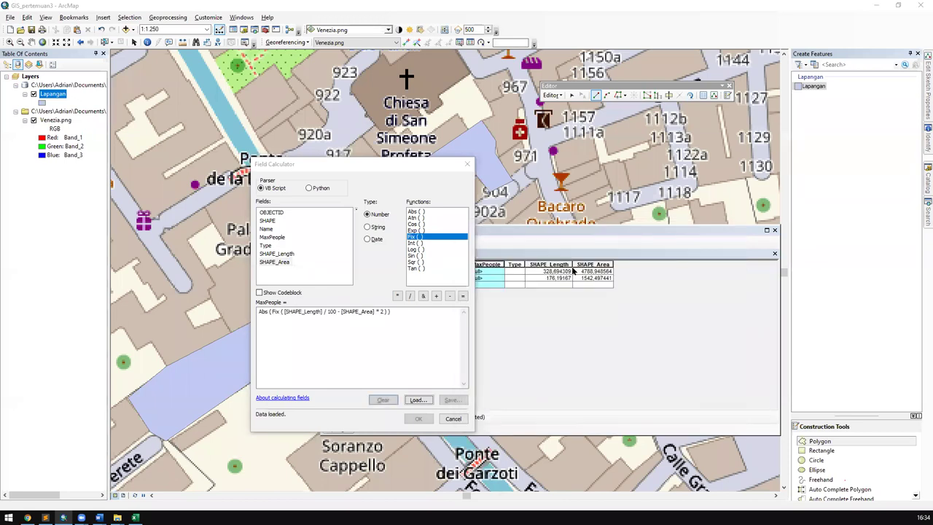
Step: Run the loaded Abs(Fix([SHAPE_Length] / 100 - [SHAPE_Area] * 2)) expression to fill the MaxPeople field
{"action": "left_click_drag", "start_coordinate": [387, 312], "coordinate": [172, 289]}
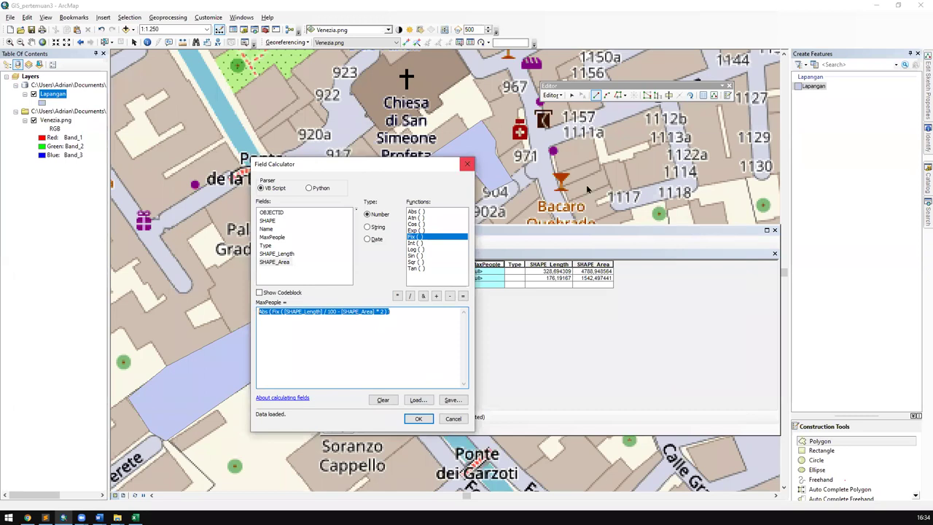
{"action": "left_click_drag", "start_coordinate": [448, 161], "coordinate": [635, 159]}
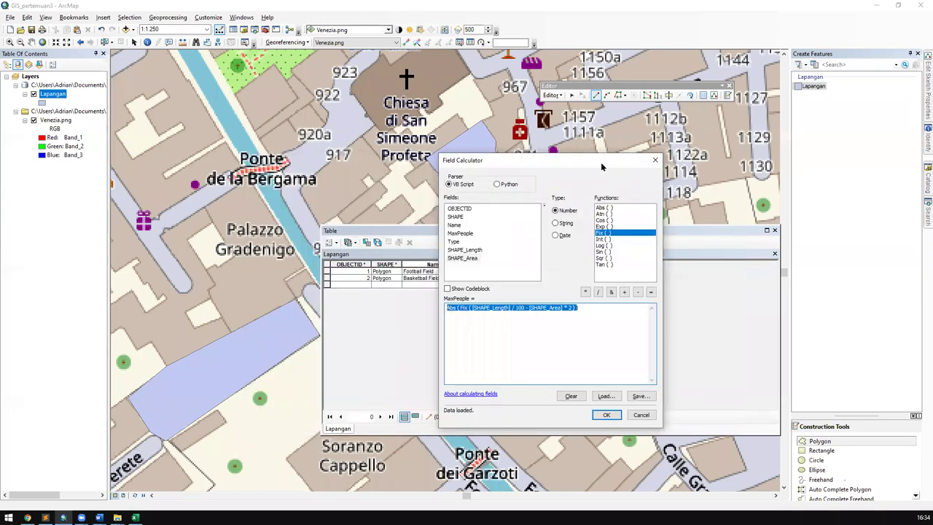
{"action": "left_click", "coordinate": [605, 414]}
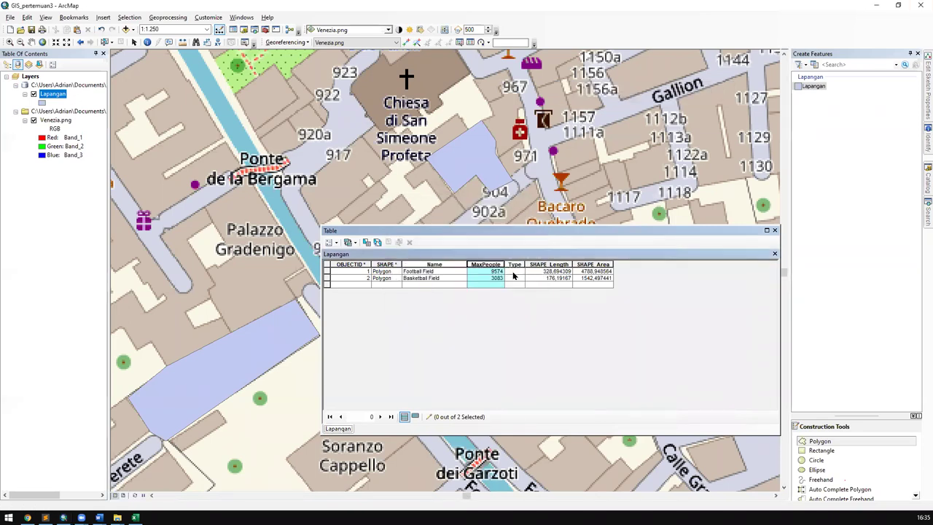
Step: Check the calculated MaxPeople cells of both polygons and briefly reopen the Field Calculator for that column
{"action": "left_click", "coordinate": [502, 271]}
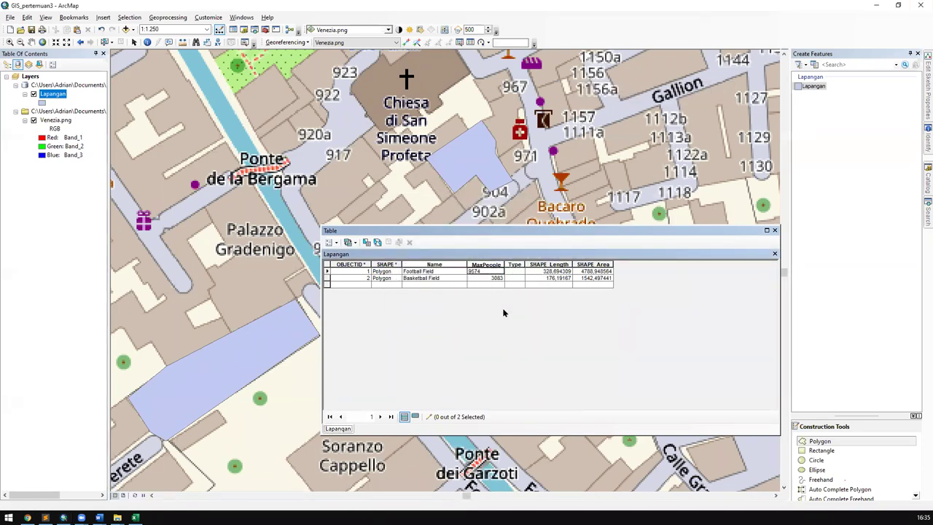
{"action": "left_click", "coordinate": [481, 278]}
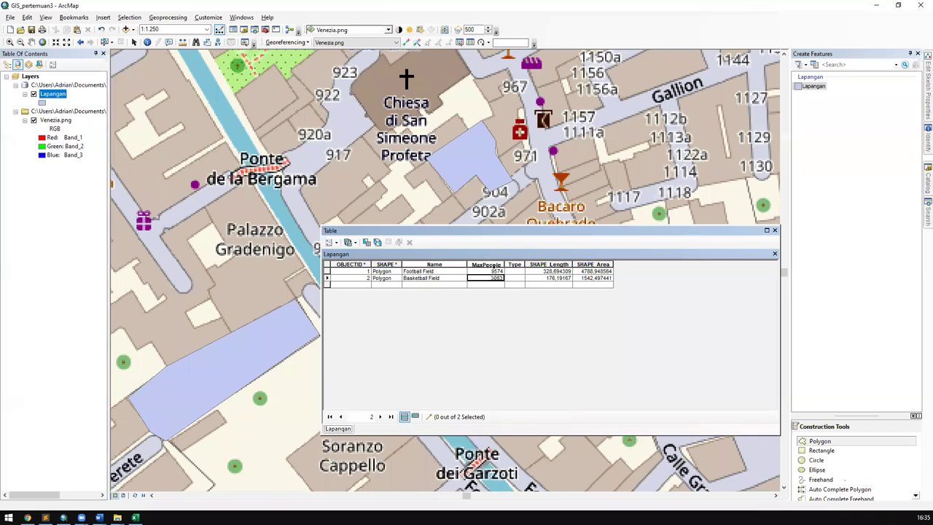
{"action": "left_click", "coordinate": [495, 265]}
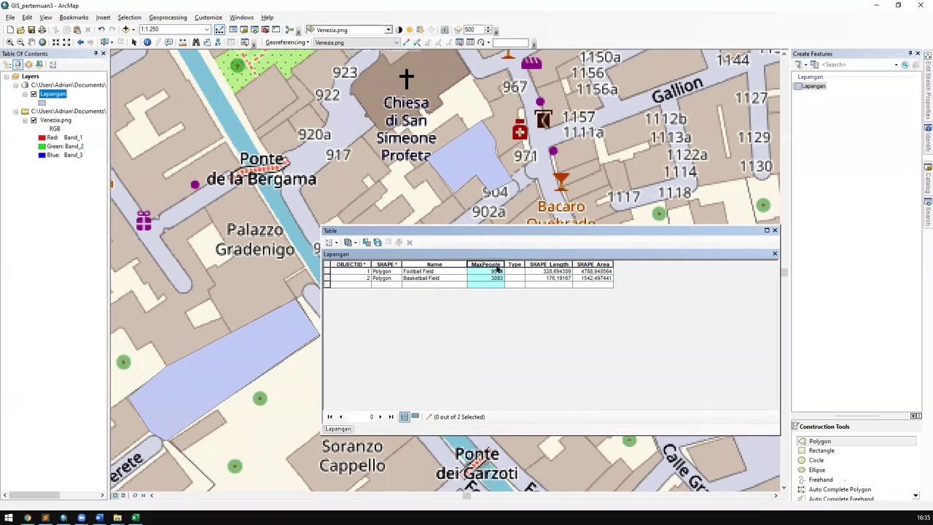
{"action": "right_click", "coordinate": [497, 268]}
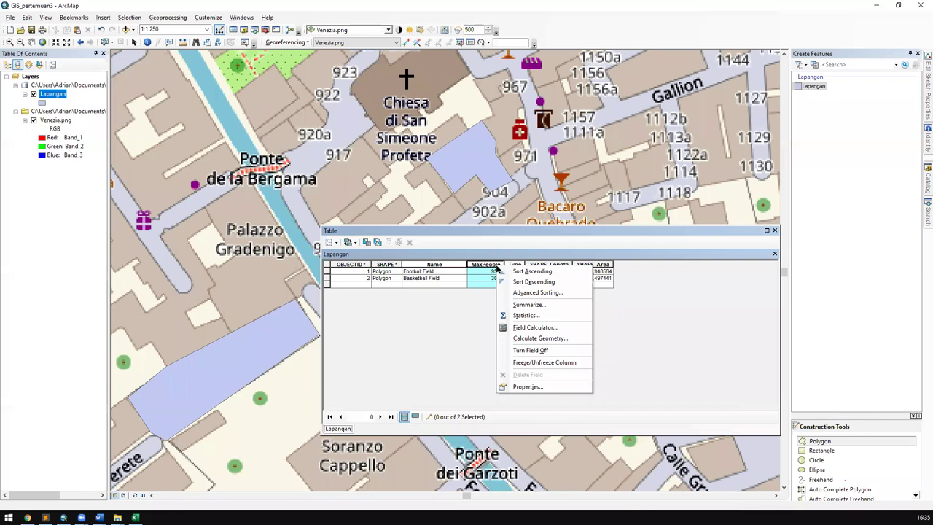
{"action": "left_click", "coordinate": [524, 328]}
{"action": "left_click", "coordinate": [556, 379]}
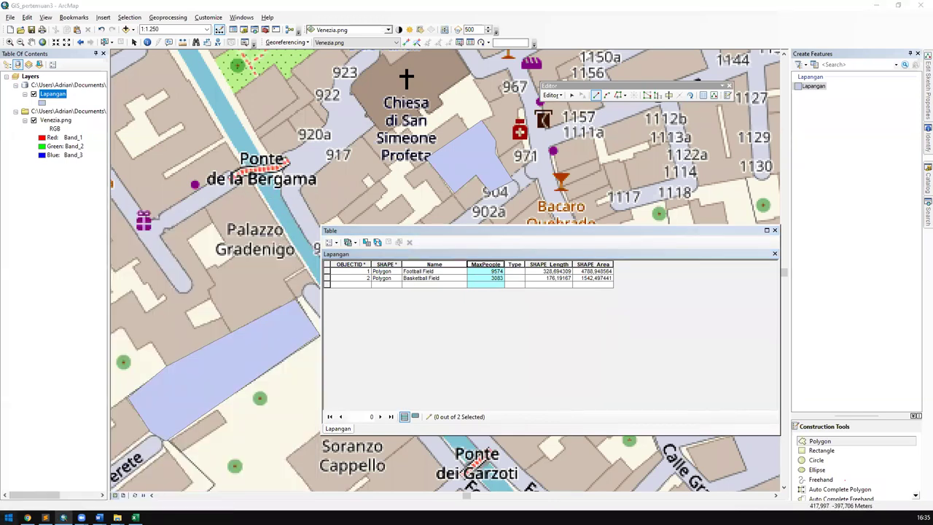
{"action": "key", "text": "super"}
{"action": "key", "text": "super"}
{"action": "key", "text": "super"}
{"action": "key", "text": "super"}
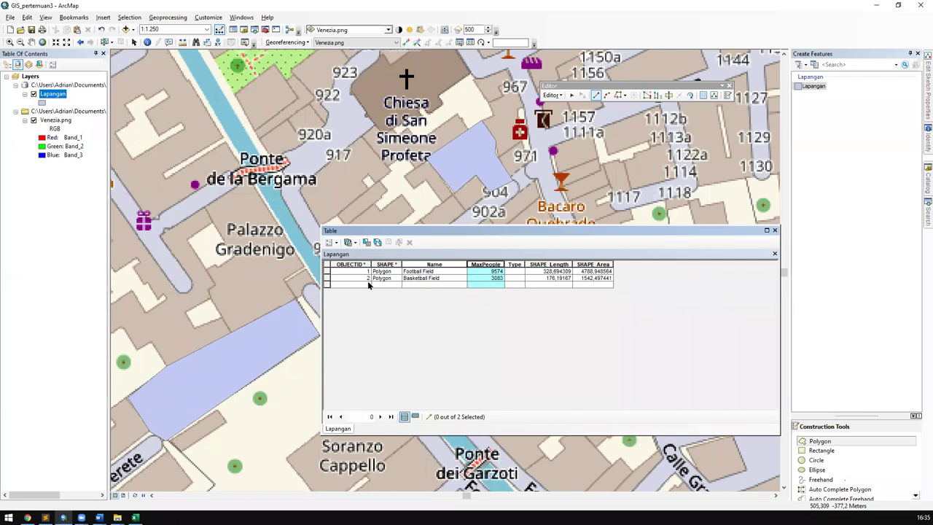
{"action": "left_click_drag", "start_coordinate": [287, 225], "coordinate": [218, 281]}
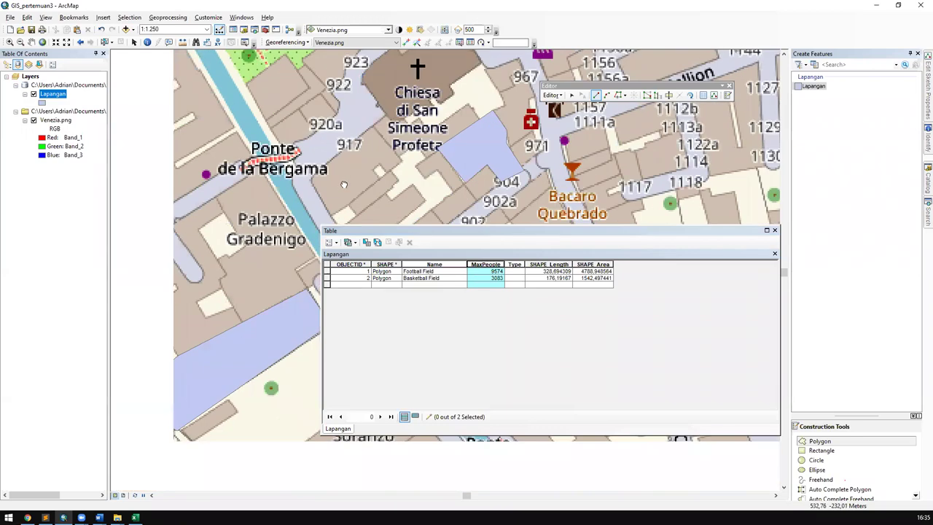
{"action": "left_click_drag", "start_coordinate": [413, 164], "coordinate": [229, 207]}
{"action": "left_click_drag", "start_coordinate": [705, 163], "coordinate": [713, 266]}
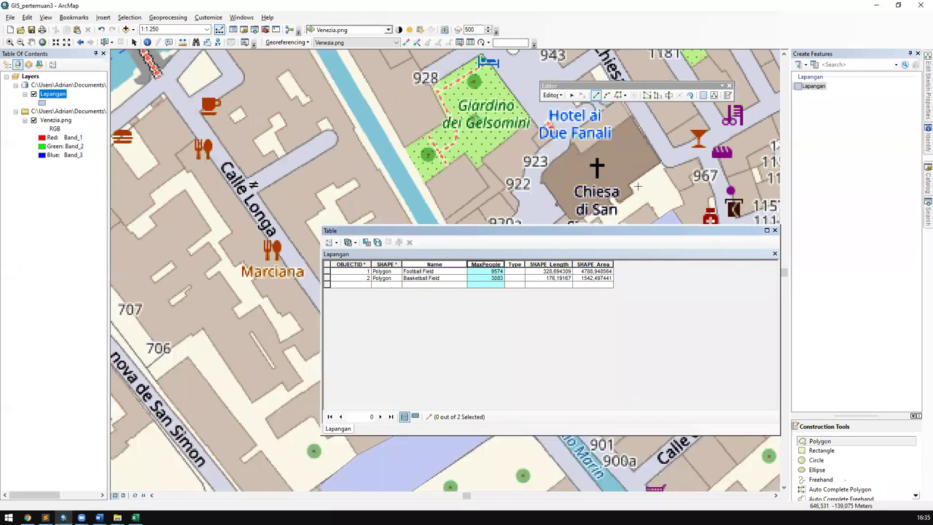
{"action": "left_click_drag", "start_coordinate": [638, 184], "coordinate": [554, 128]}
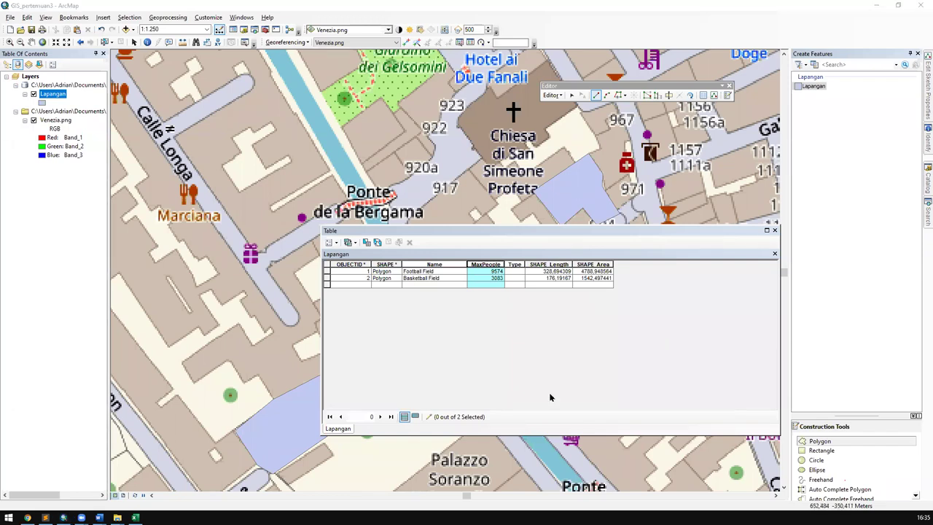
Step: Widen the Type column in the Lapangan attribute table
{"action": "left_click", "coordinate": [514, 271]}
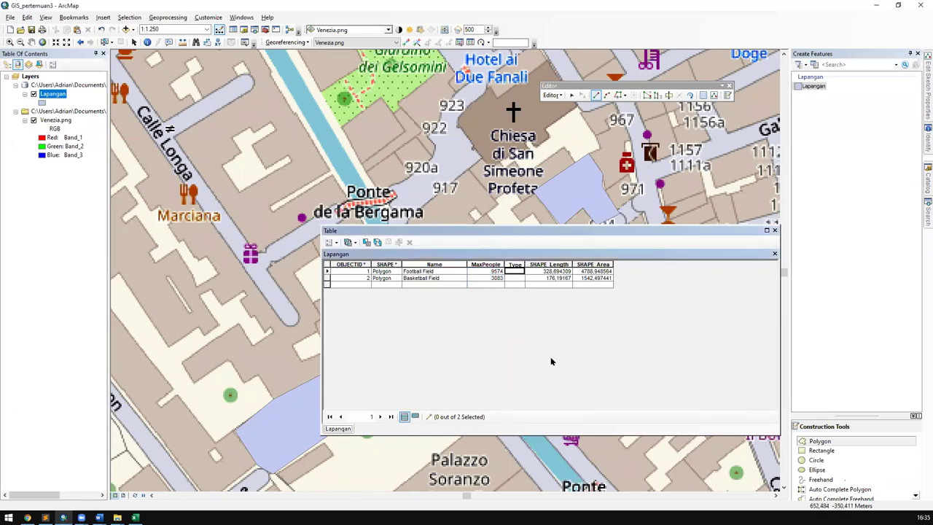
{"action": "left_click", "coordinate": [516, 264]}
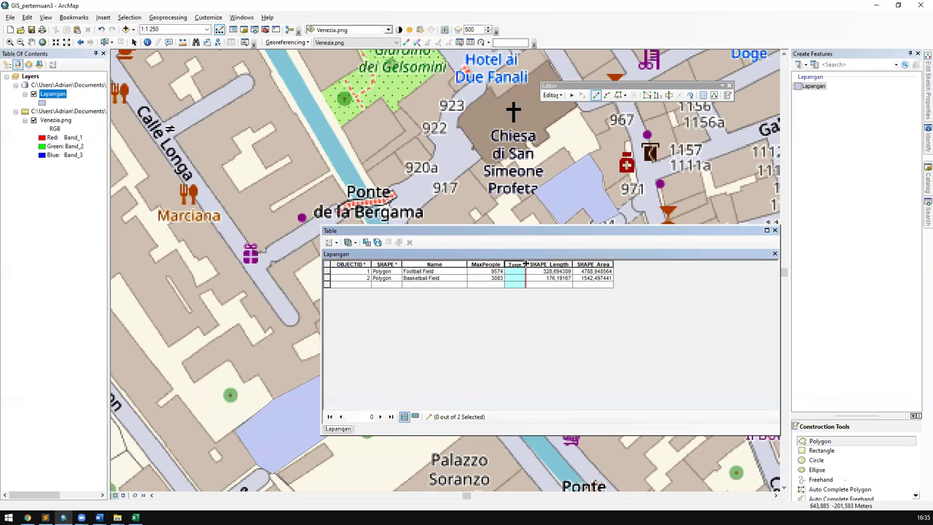
{"action": "left_click_drag", "start_coordinate": [525, 264], "coordinate": [552, 263]}
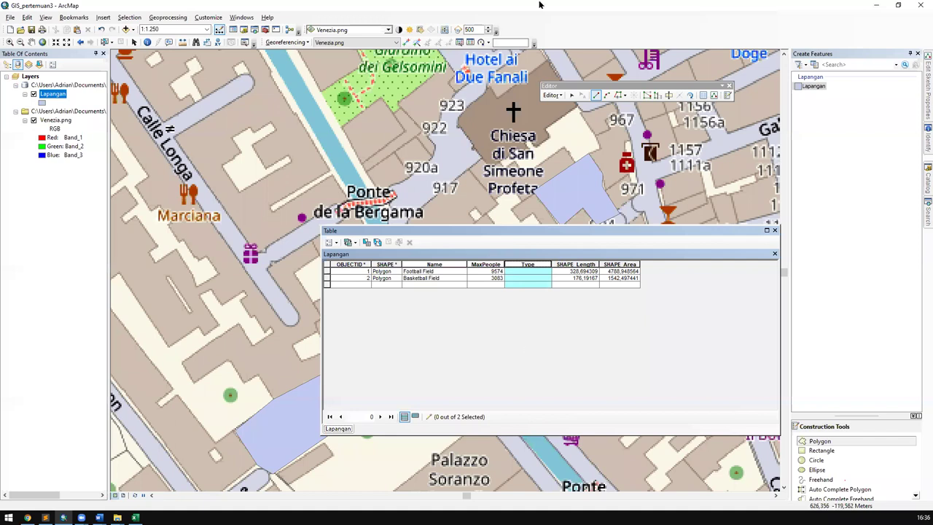
Step: Stop the editing session and save the edits made to the Lapangan layer
{"action": "left_click", "coordinate": [553, 96]}
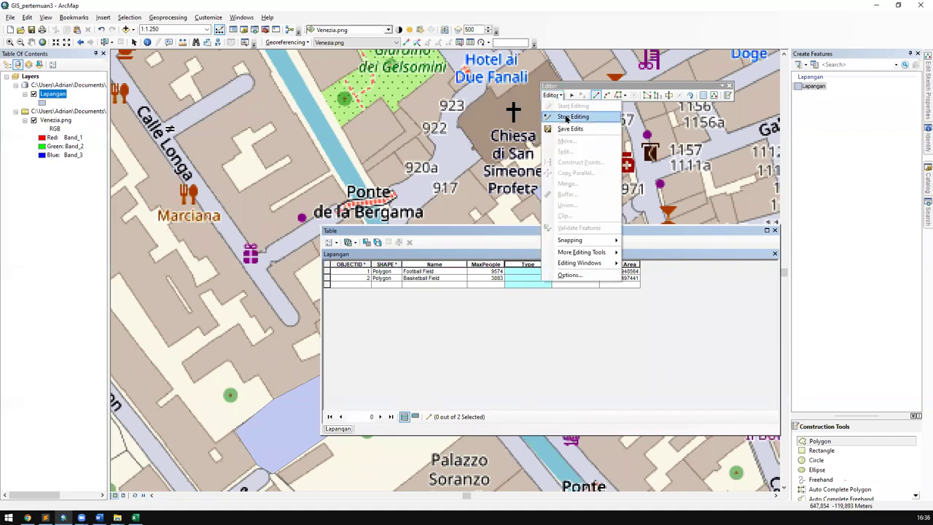
{"action": "left_click", "coordinate": [573, 116]}
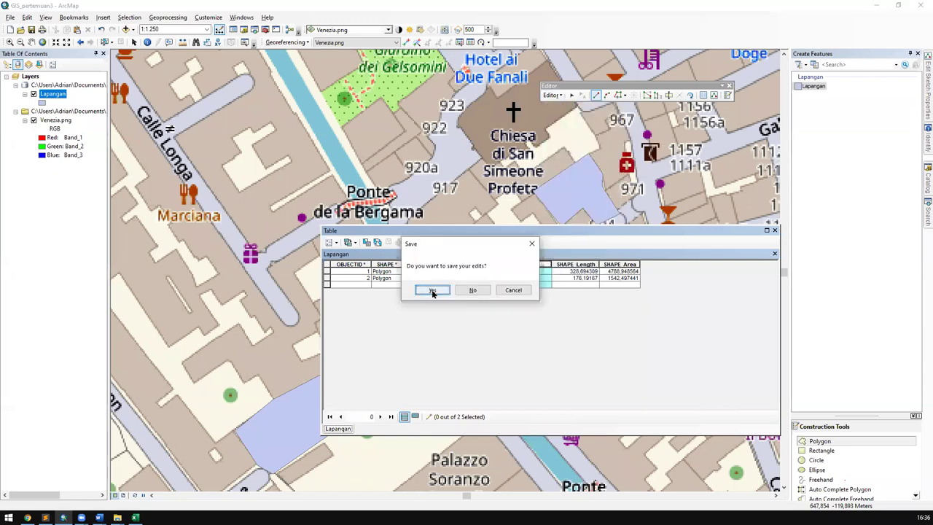
{"action": "left_click", "coordinate": [432, 290]}
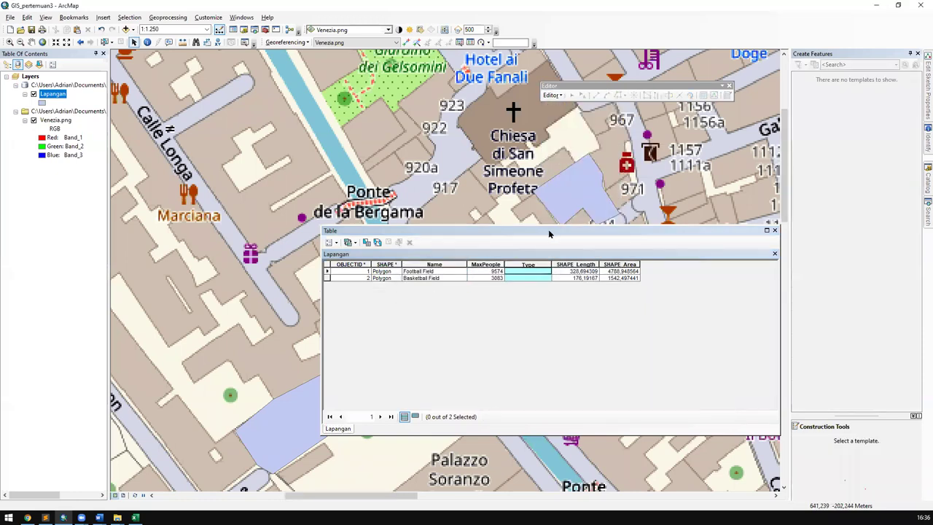
Step: Delete the empty Type field from the Lapangan attribute table and confirm its removal
{"action": "right_click", "coordinate": [545, 266]}
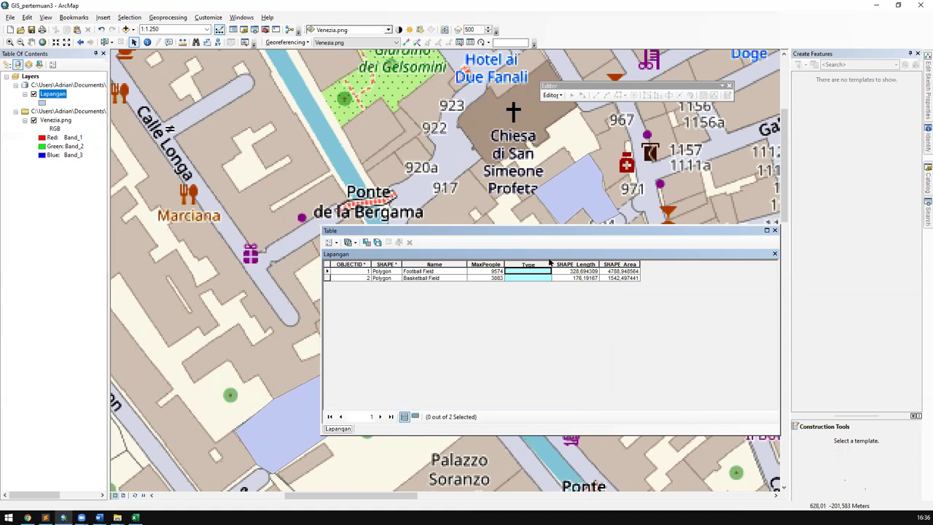
{"action": "left_click", "coordinate": [558, 97]}
{"action": "left_click", "coordinate": [559, 97]}
{"action": "right_click", "coordinate": [526, 268]}
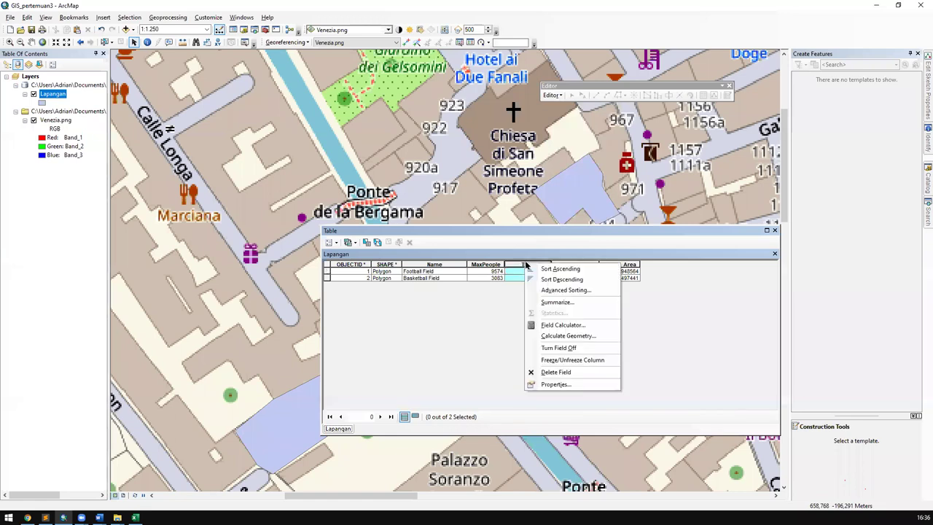
{"action": "left_click", "coordinate": [557, 372]}
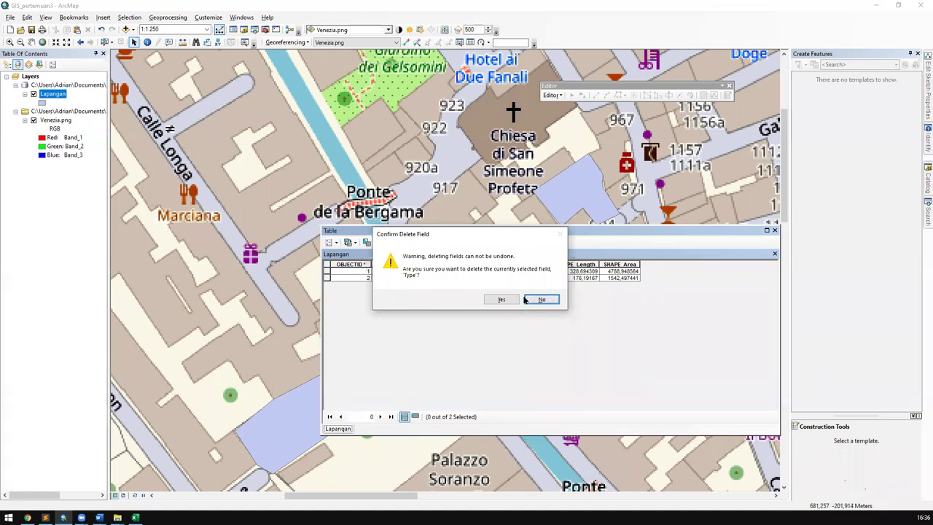
{"action": "left_click", "coordinate": [500, 299]}
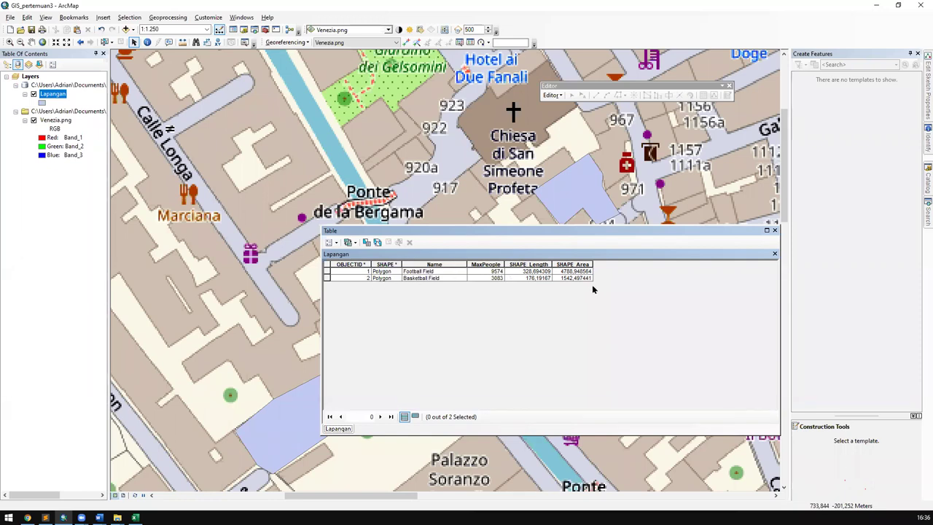
Step: Add a new field named ID with the Text type to the Lapangan attribute table
{"action": "left_click", "coordinate": [332, 242]}
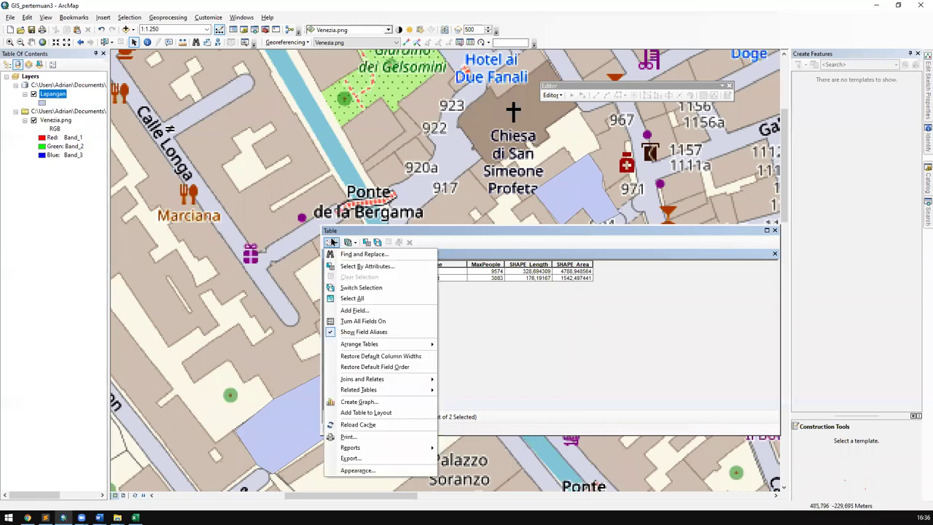
{"action": "left_click", "coordinate": [370, 310]}
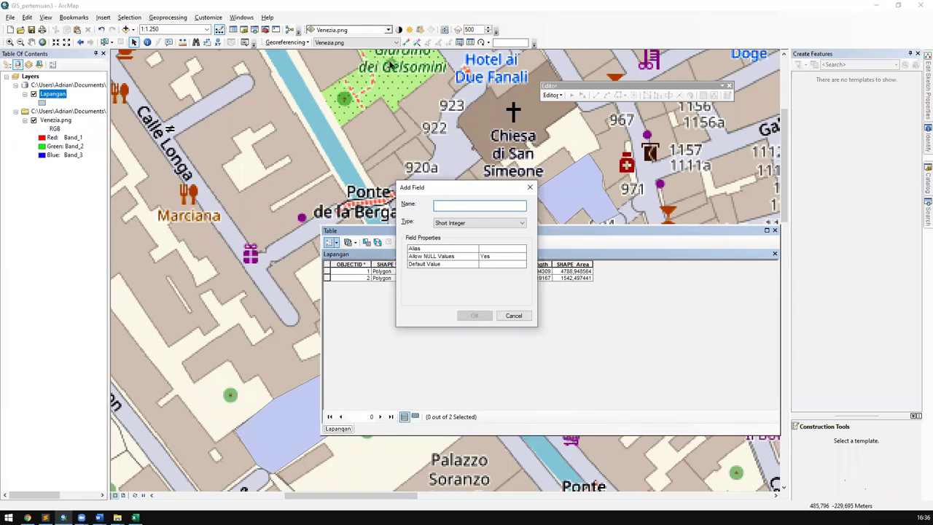
{"action": "type", "text": "id"}
{"action": "key", "text": "BackSpace"}
{"action": "key", "text": "BackSpace"}
{"action": "type", "text": "ID"}
{"action": "key", "text": "BackSpace"}
{"action": "key", "text": "BackSpace"}
{"action": "type", "text": "ID"}
{"action": "left_click", "coordinate": [496, 223]}
{"action": "left_click", "coordinate": [481, 258]}
{"action": "left_click_drag", "start_coordinate": [466, 186], "coordinate": [614, 259]}
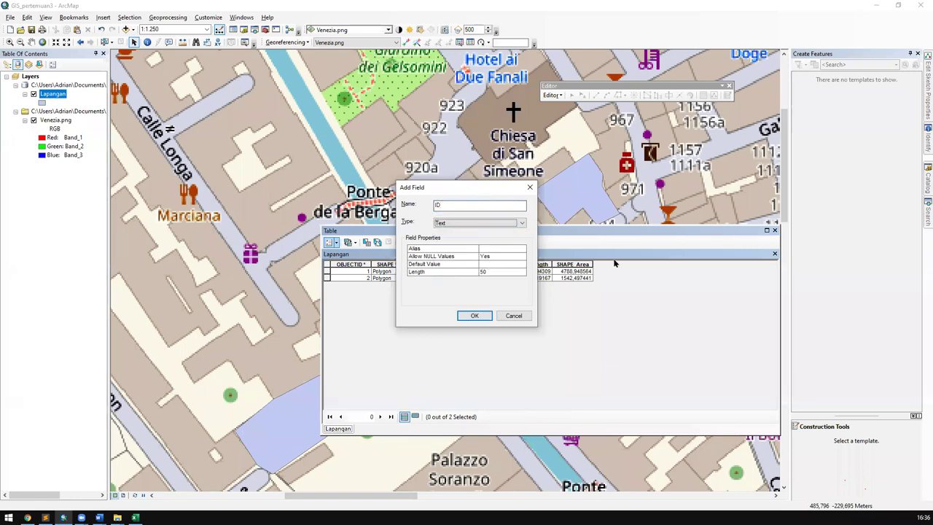
{"action": "left_click", "coordinate": [651, 347]}
{"action": "left_click_drag", "start_coordinate": [650, 345], "coordinate": [580, 332]}
{"action": "left_click", "coordinate": [623, 387]}
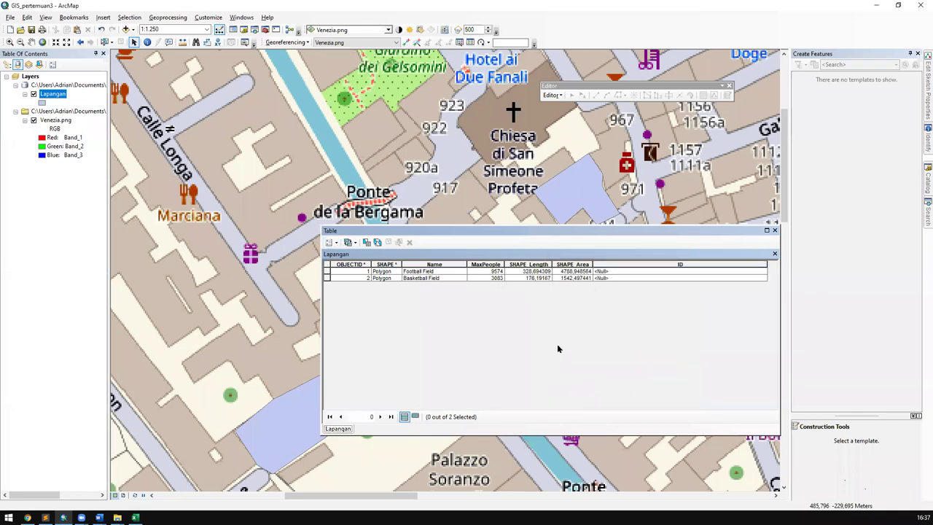
Step: Delete the newly added ID field from the Lapangan attribute table
{"action": "left_click", "coordinate": [651, 259]}
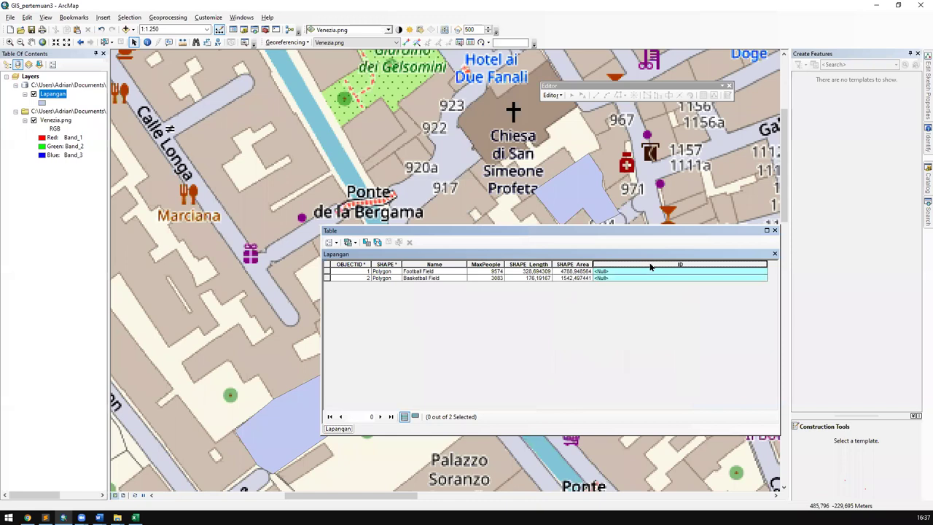
{"action": "right_click", "coordinate": [651, 267]}
{"action": "left_click", "coordinate": [681, 373]}
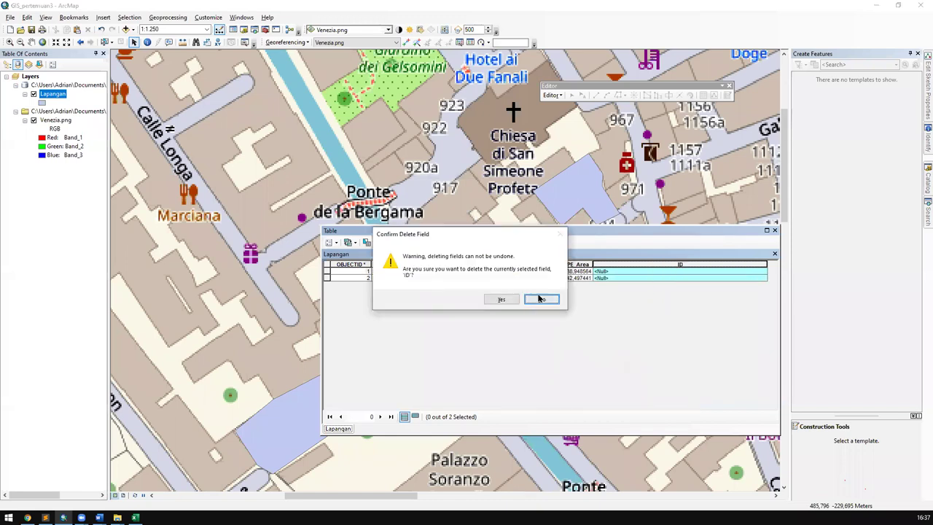
{"action": "left_click", "coordinate": [500, 299]}
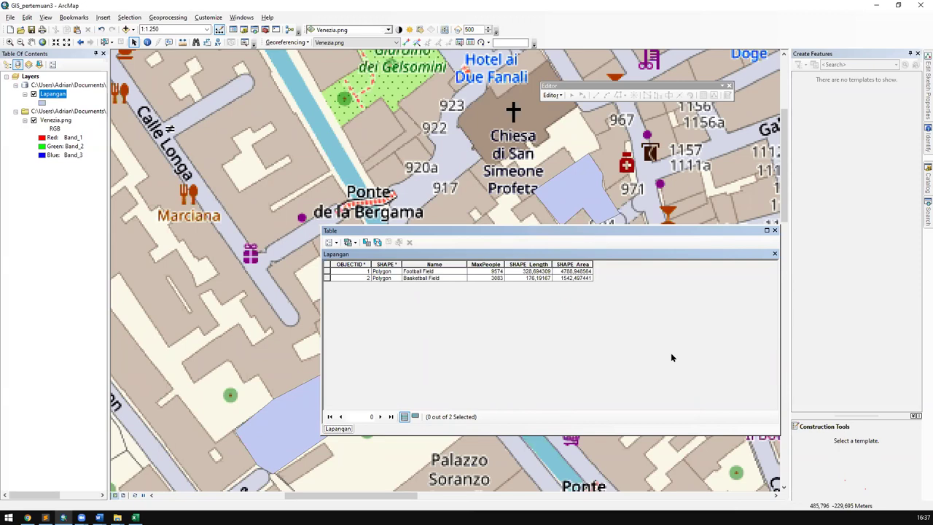
Step: Move the Lapangan attribute table away from the polygons and close it
{"action": "left_click_drag", "start_coordinate": [680, 230], "coordinate": [564, 247]}
{"action": "left_click_drag", "start_coordinate": [383, 170], "coordinate": [534, 100]}
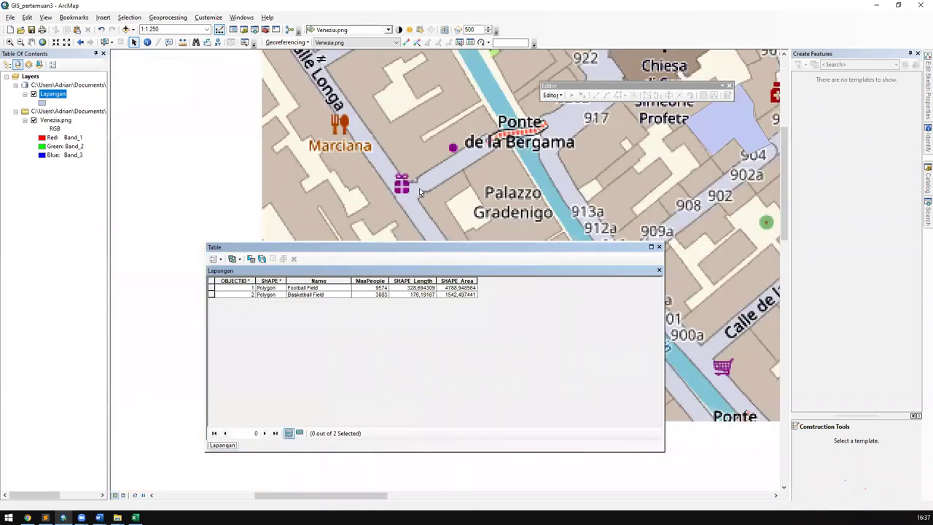
{"action": "left_click_drag", "start_coordinate": [369, 166], "coordinate": [304, 156]}
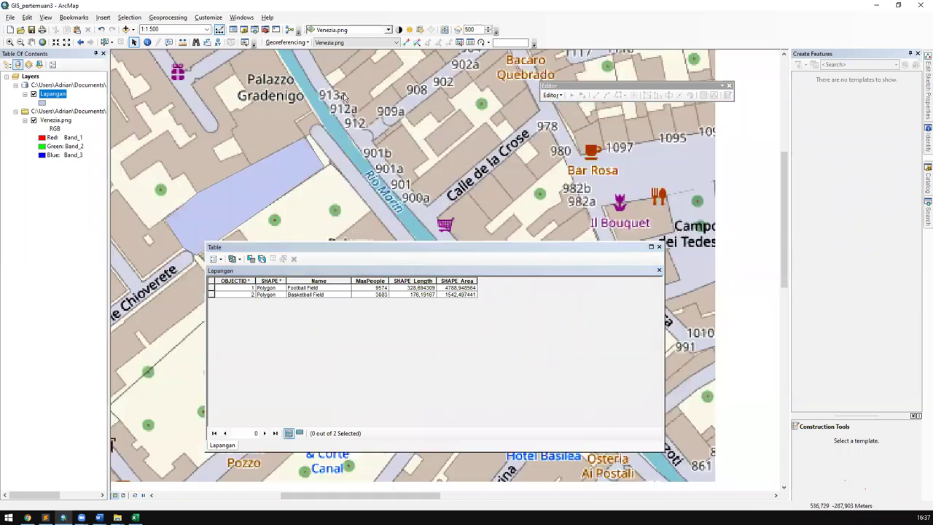
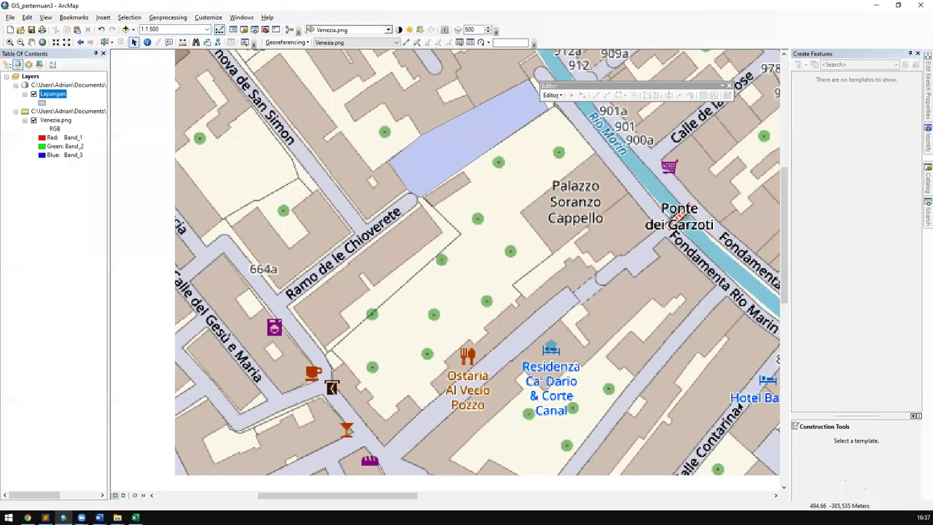
{"action": "left_click", "coordinate": [788, 408]}
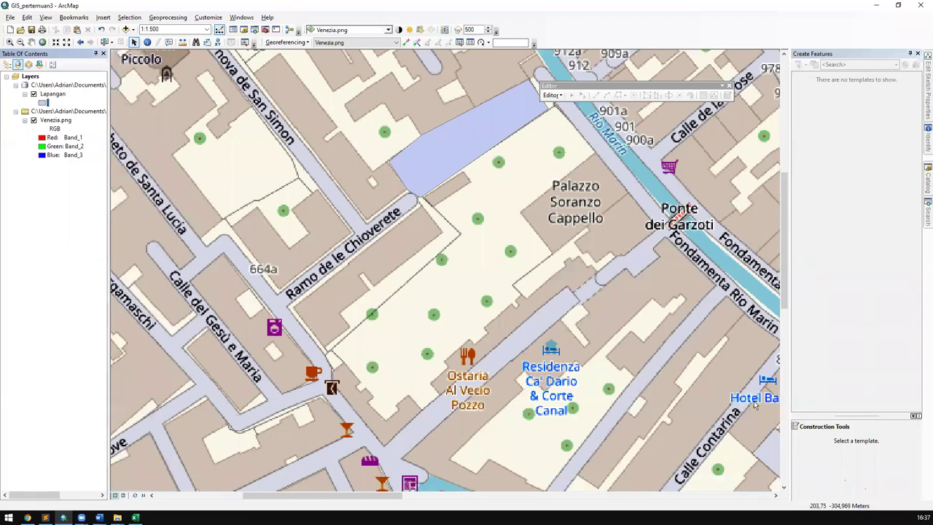
Step: Style the Lapangan layer's symbol with no fill color and a yellow outline 5 wide
{"action": "left_click", "coordinate": [44, 103]}
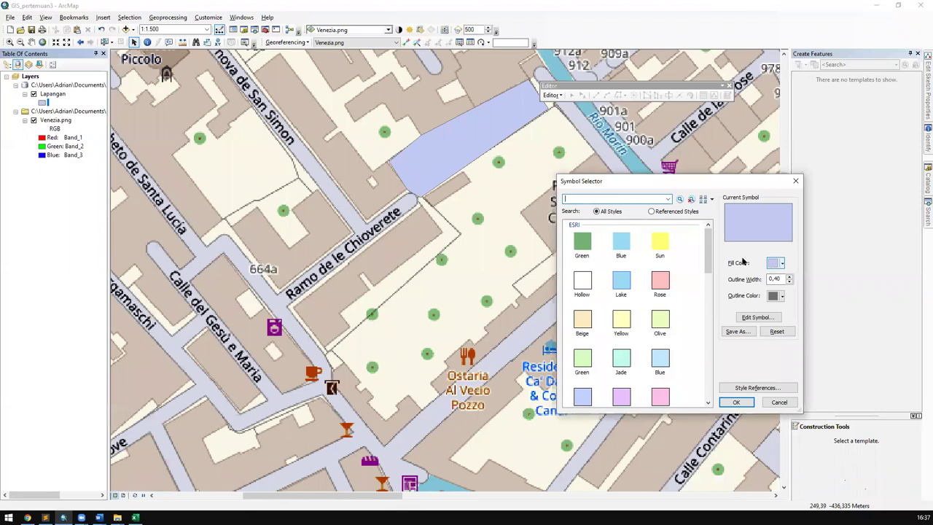
{"action": "left_click", "coordinate": [778, 263]}
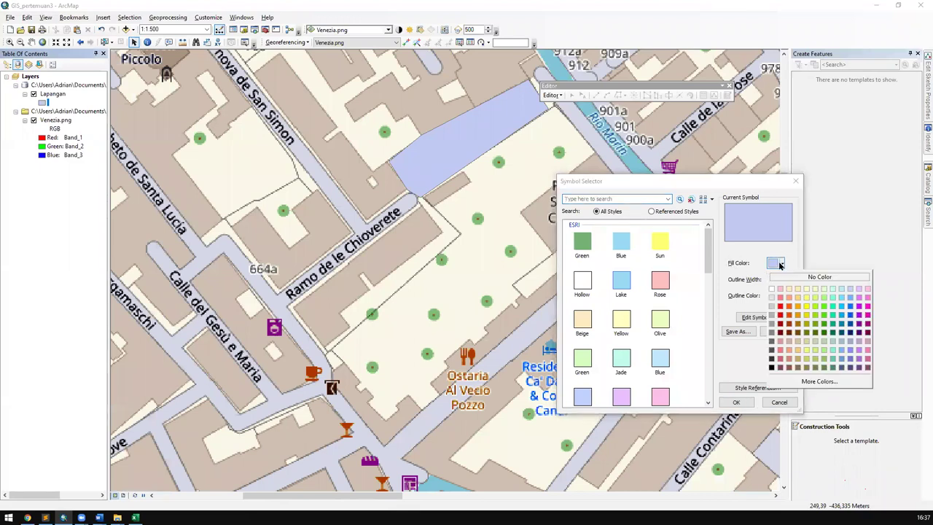
{"action": "left_click", "coordinate": [834, 279]}
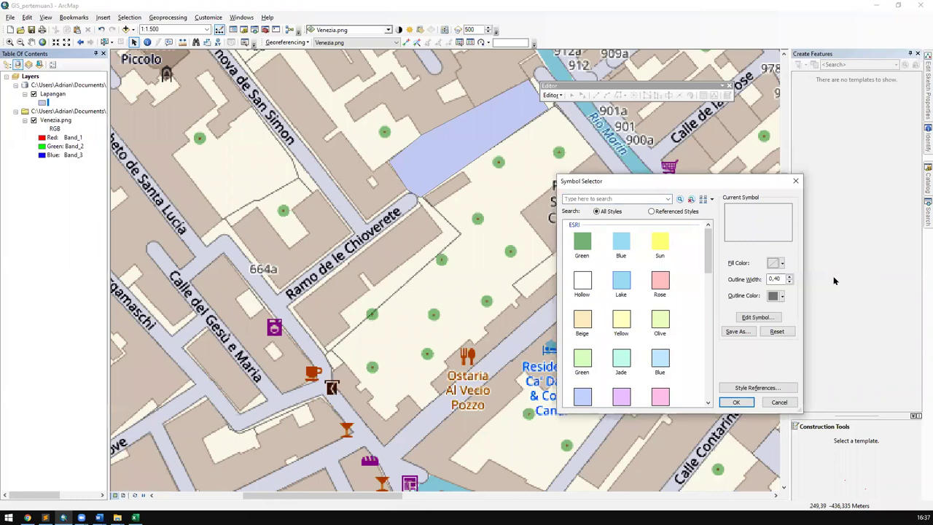
{"action": "left_click", "coordinate": [777, 296]}
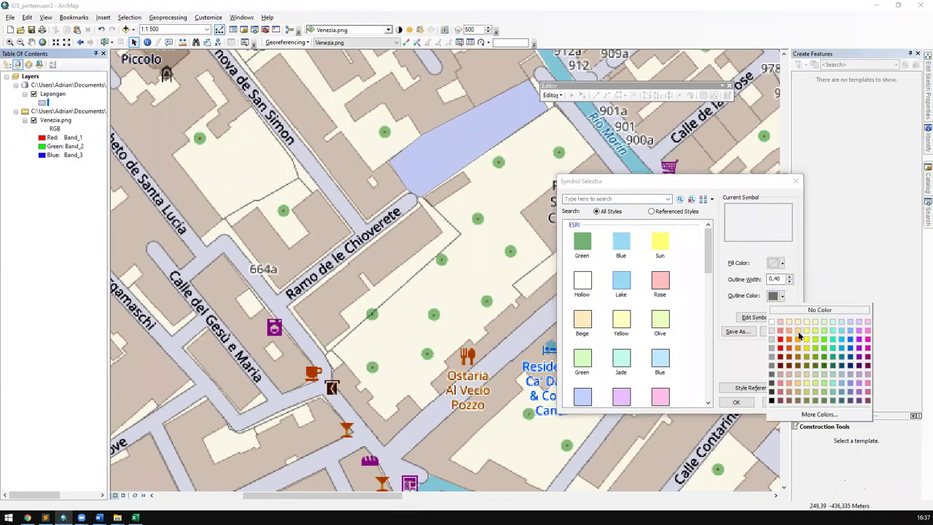
{"action": "left_click", "coordinate": [807, 340]}
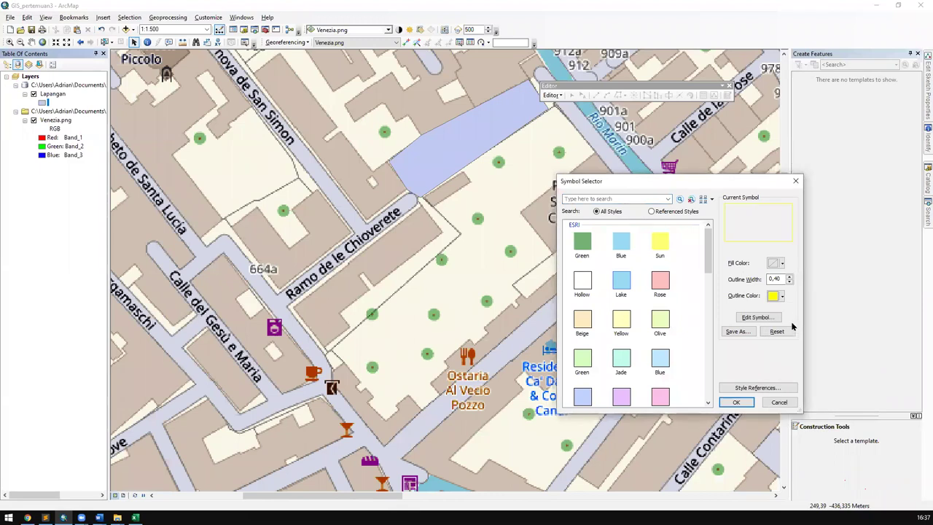
{"action": "double_click", "coordinate": [777, 279]}
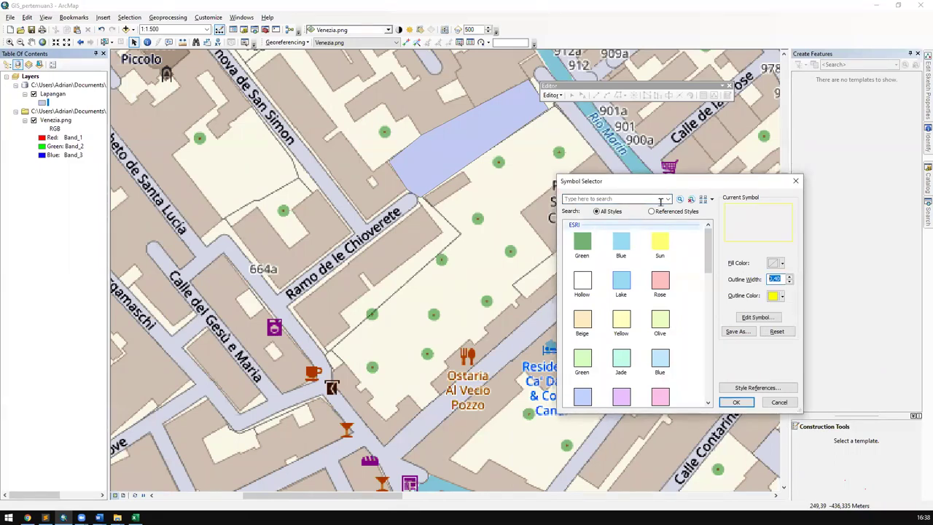
{"action": "type", "text": "5"}
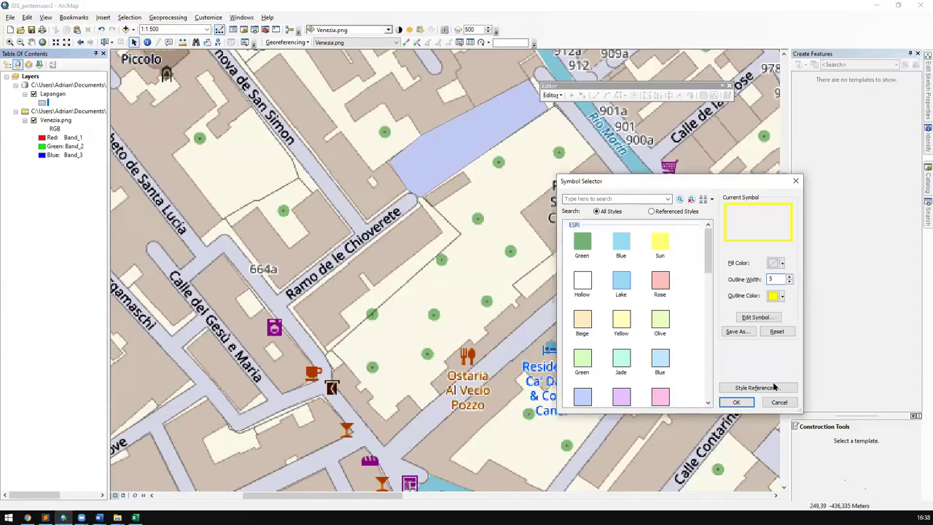
{"action": "left_click", "coordinate": [750, 403]}
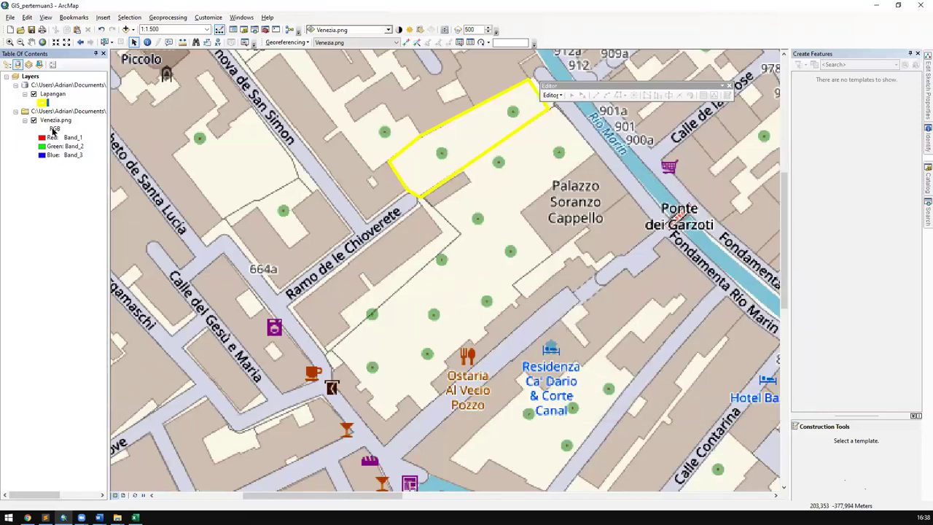
Step: Reopen the Lapangan layer's symbol settings and look at the fill color choices
{"action": "left_click", "coordinate": [53, 95]}
{"action": "left_click", "coordinate": [43, 102]}
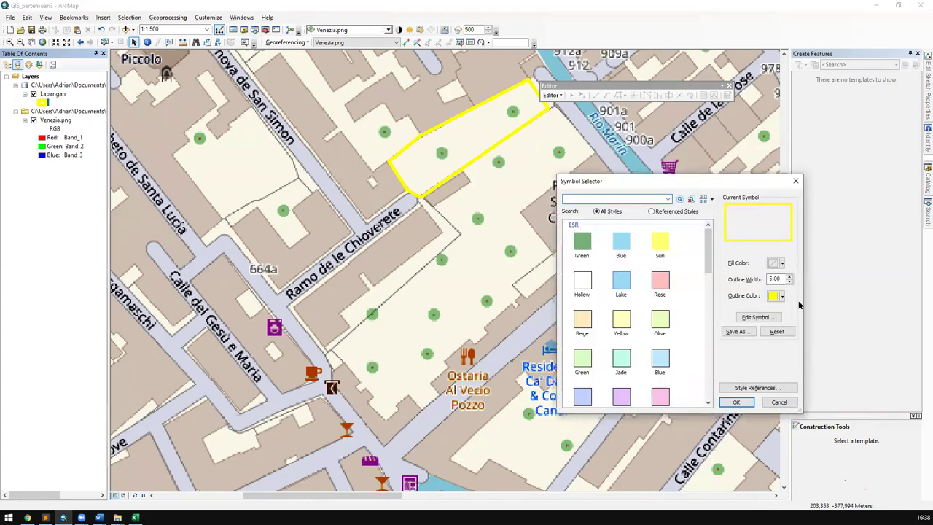
{"action": "left_click", "coordinate": [778, 263]}
{"action": "left_click", "coordinate": [778, 264]}
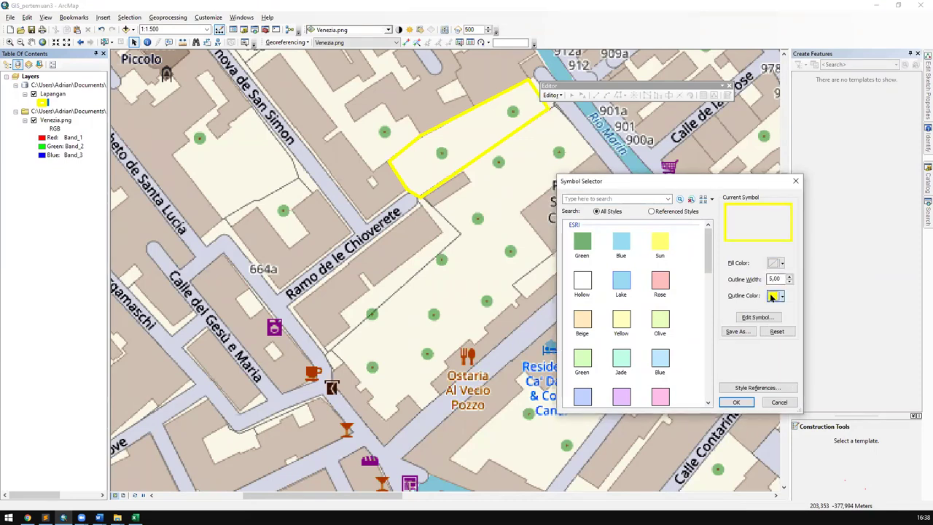
Step: Accept the Lapangan layer's symbol with a yellow outline of width 5,00 and no fill
{"action": "left_click", "coordinate": [782, 295]}
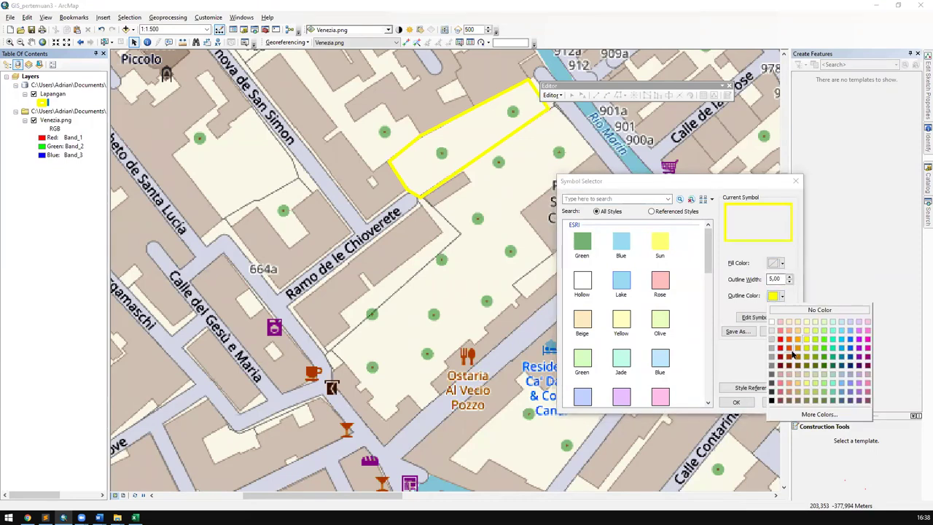
{"action": "left_click", "coordinate": [761, 292]}
{"action": "double_click", "coordinate": [775, 278]}
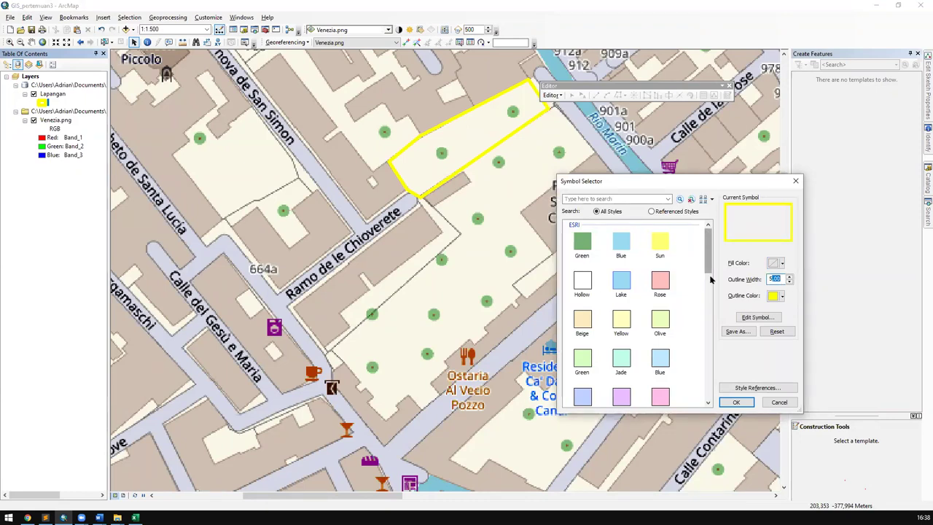
{"action": "left_click", "coordinate": [736, 402]}
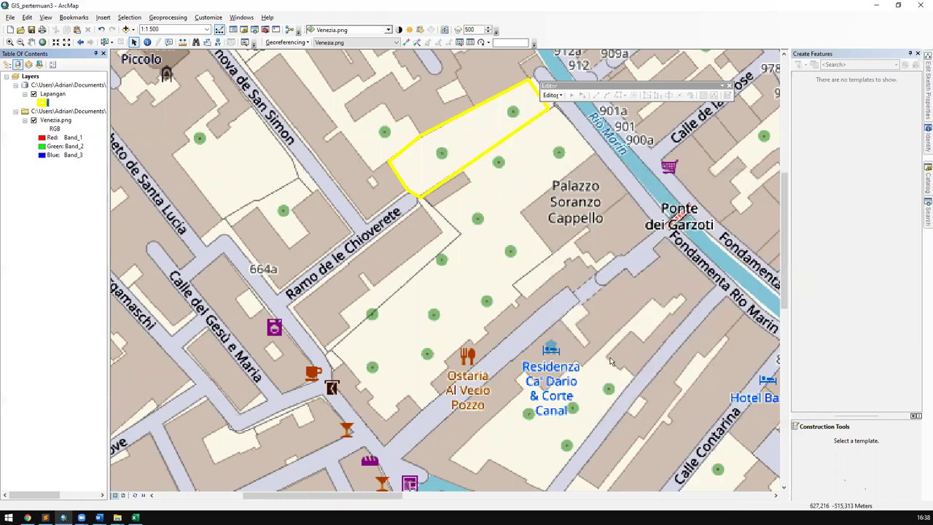
{"action": "left_click_drag", "start_coordinate": [460, 304], "coordinate": [425, 365]}
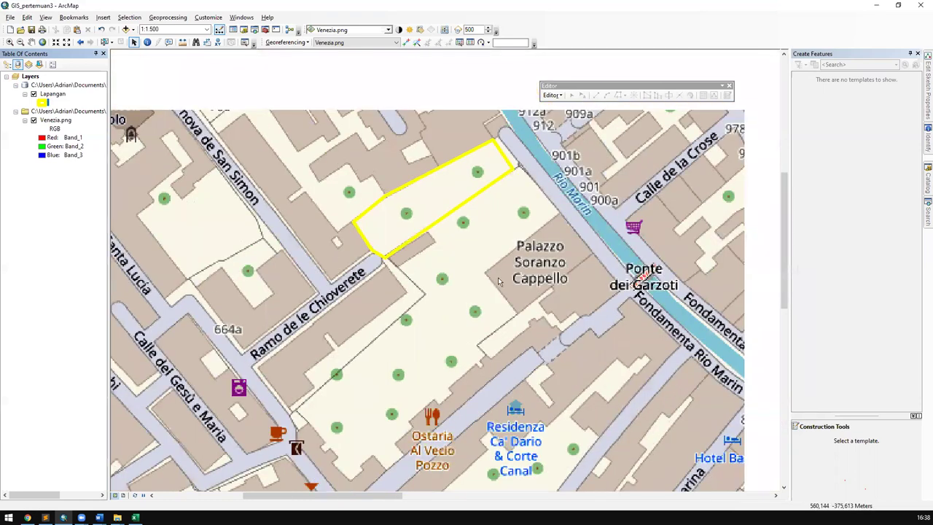
{"action": "key", "text": "Up"}
{"action": "key", "text": "Right"}
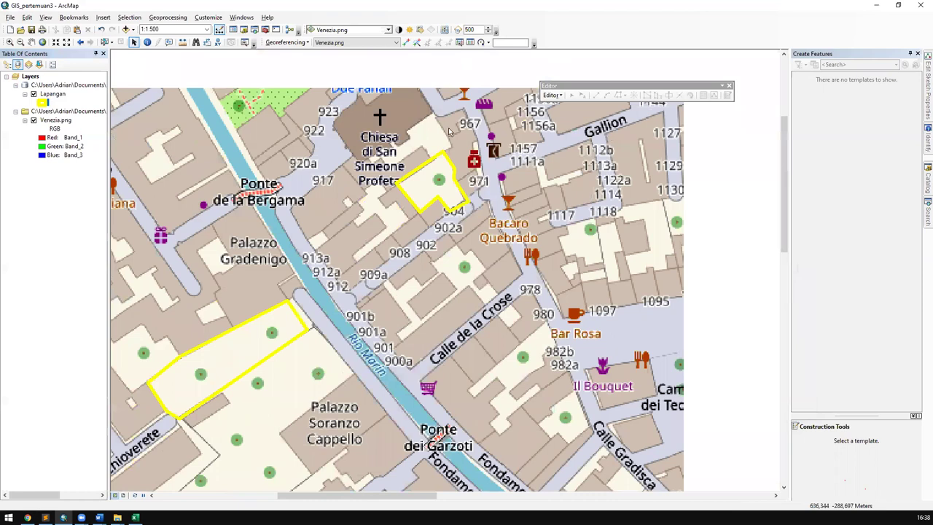
{"action": "key", "text": "Down"}
{"action": "key", "text": "Left"}
{"action": "key", "text": "alt+Tab"}
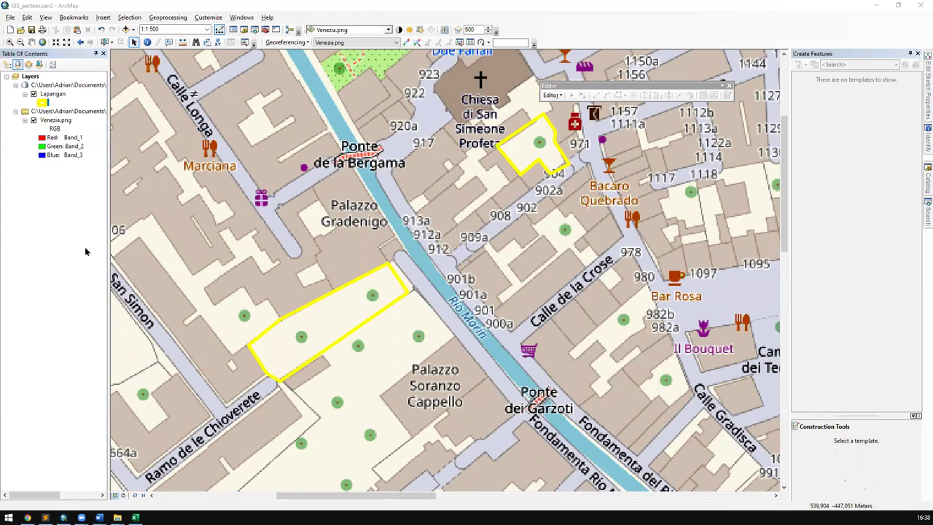
{"action": "key", "text": "super"}
{"action": "scroll", "coordinate": [82, 259], "scroll_direction": "down", "scroll_amount": 5}
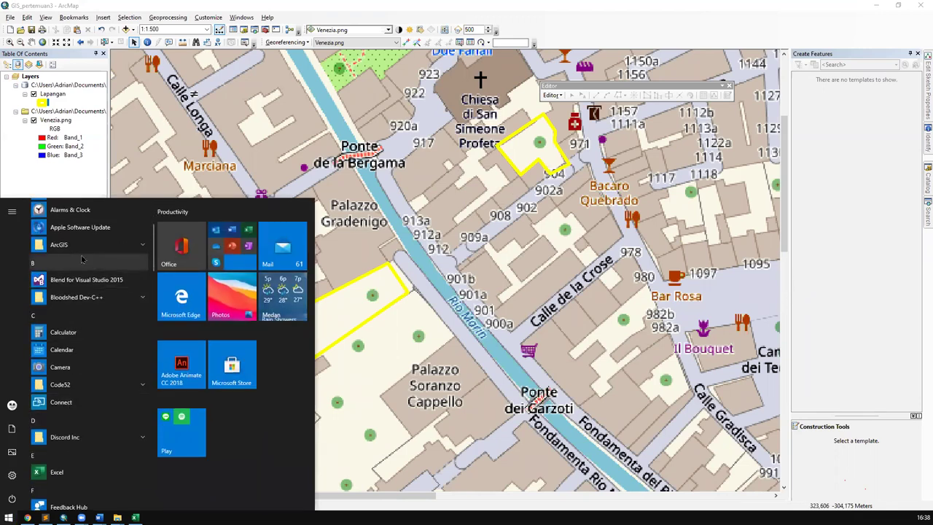
{"action": "left_click", "coordinate": [82, 244]}
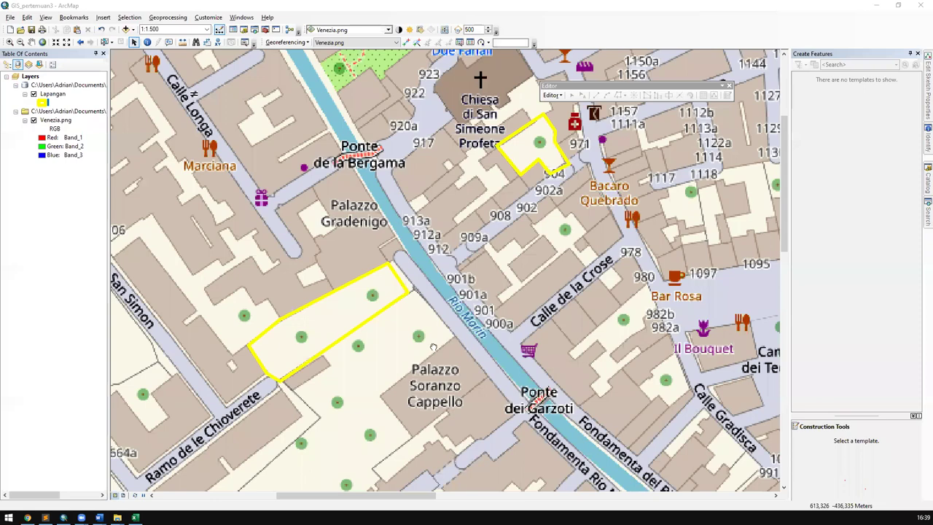
{"action": "left_click_drag", "start_coordinate": [652, 274], "coordinate": [627, 258]}
{"action": "left_click_drag", "start_coordinate": [436, 348], "coordinate": [359, 402]}
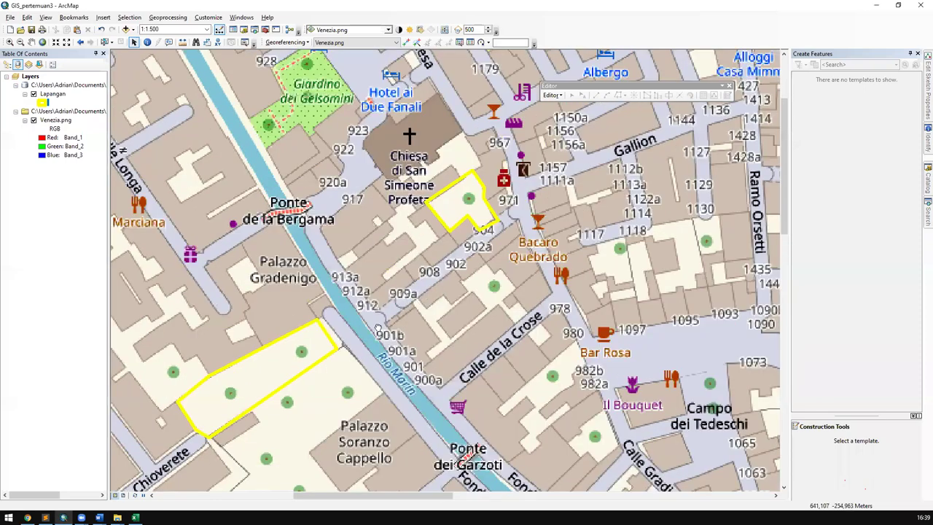
{"action": "left_click_drag", "start_coordinate": [375, 324], "coordinate": [459, 264]}
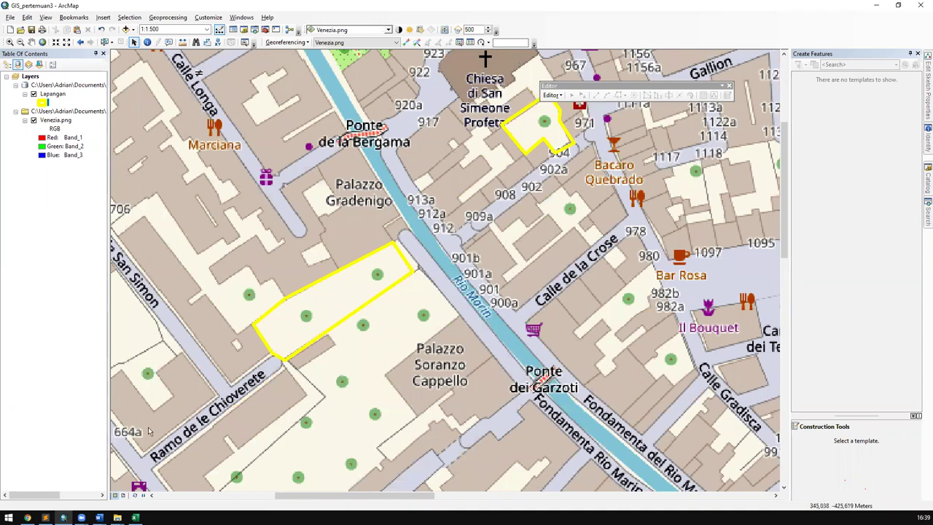
Step: Start a new feature class in the gis.gdb geodatabase under the GIS_PERT3 folder connection
{"action": "left_click", "coordinate": [918, 208]}
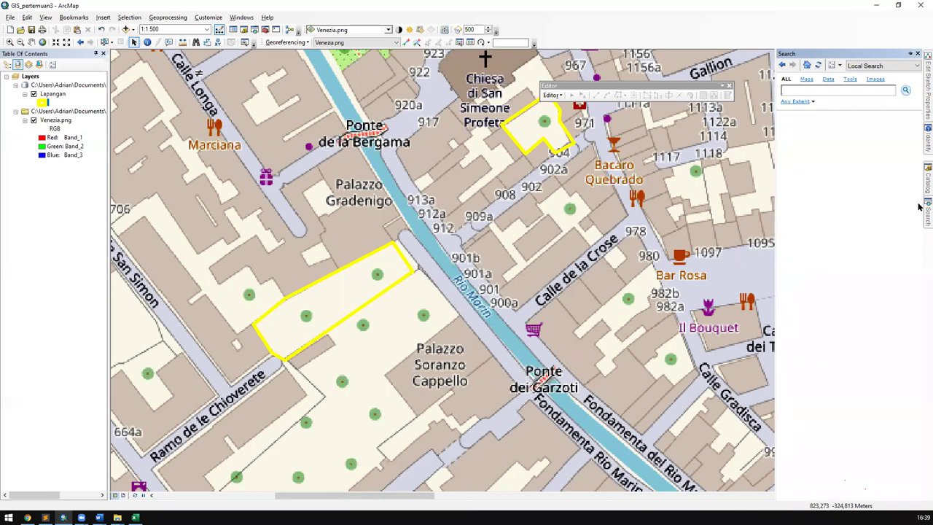
{"action": "left_click", "coordinate": [920, 184]}
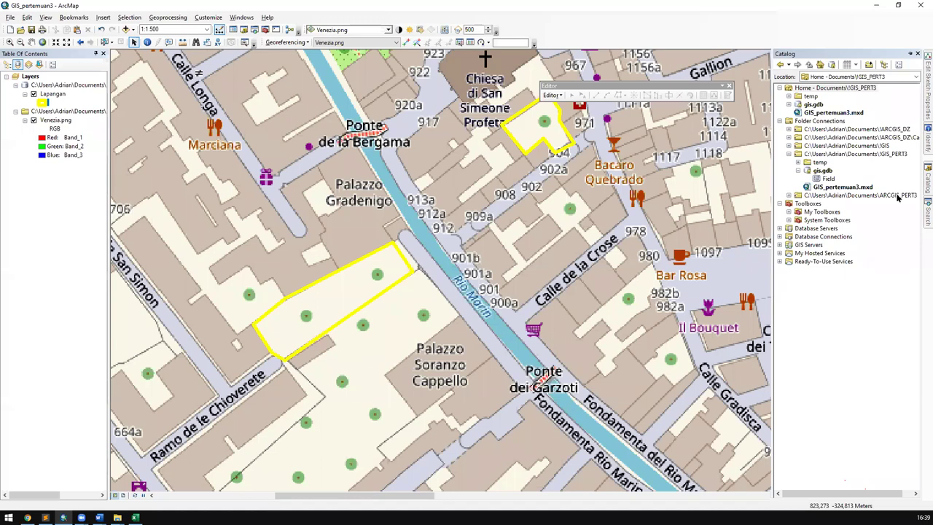
{"action": "left_click", "coordinate": [824, 172]}
{"action": "right_click", "coordinate": [824, 173]}
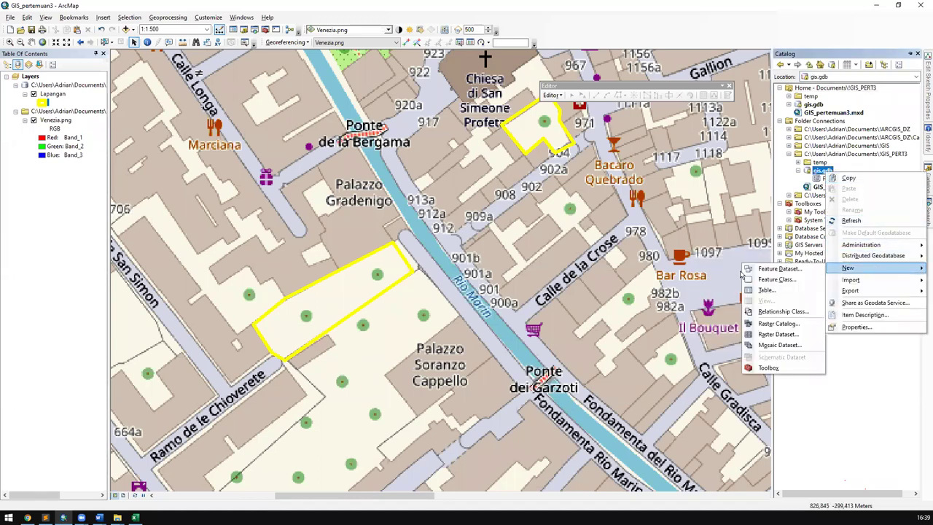
{"action": "left_click", "coordinate": [772, 278]}
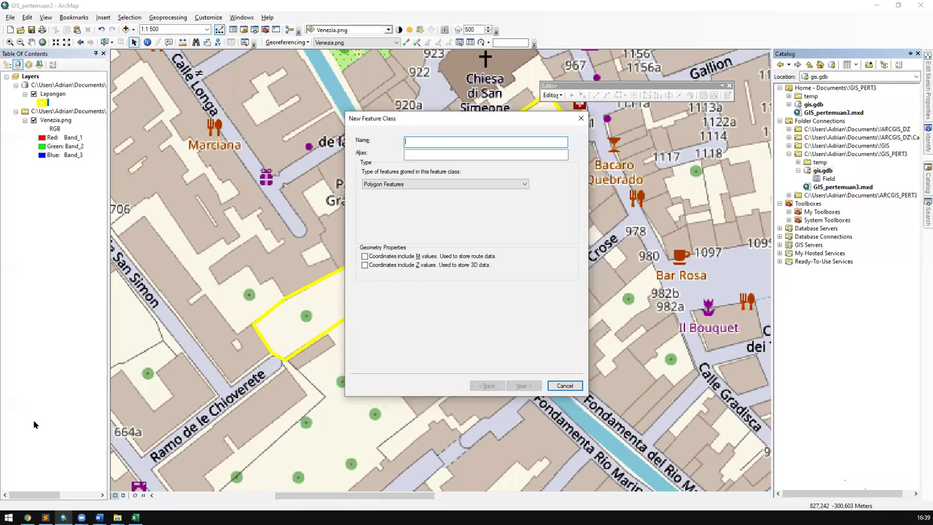
Step: Switch to the Case document in Word, check the line feature requirements for canals, and return to ArcMap
{"action": "left_click", "coordinate": [99, 517]}
{"action": "left_click", "coordinate": [175, 489]}
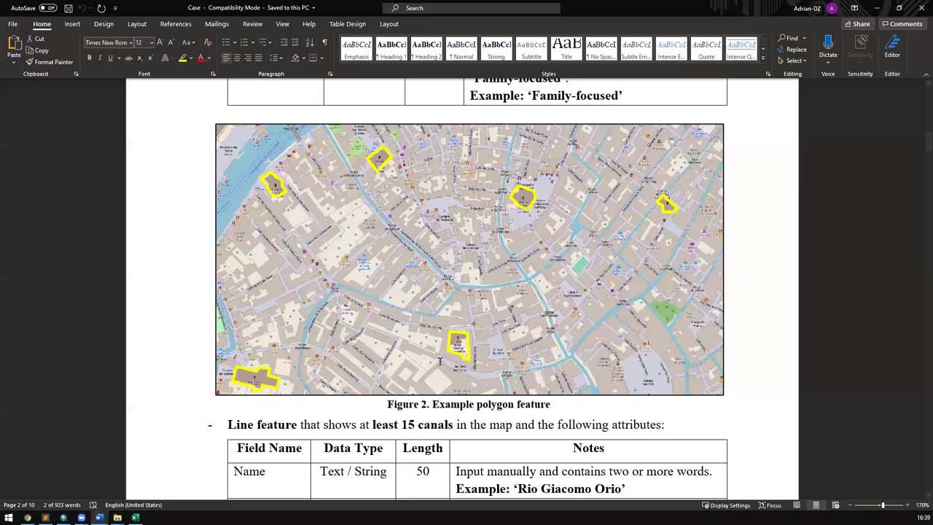
{"action": "scroll", "coordinate": [437, 357], "scroll_direction": "down", "scroll_amount": 10}
{"action": "scroll", "coordinate": [437, 329], "scroll_direction": "up", "scroll_amount": 4}
{"action": "scroll", "coordinate": [438, 330], "scroll_direction": "up", "scroll_amount": 8}
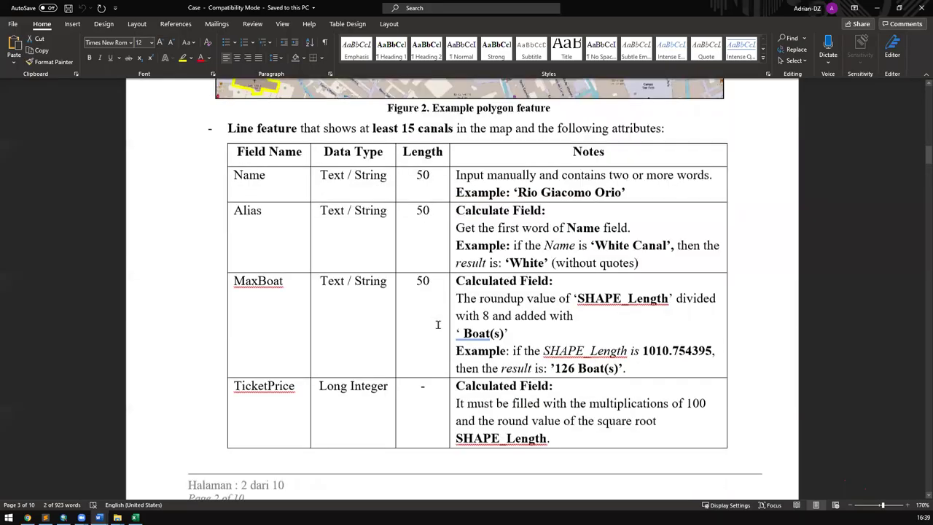
{"action": "left_click_drag", "start_coordinate": [393, 268], "coordinate": [438, 270]}
{"action": "scroll", "coordinate": [440, 265], "scroll_direction": "up", "scroll_amount": 7}
{"action": "scroll", "coordinate": [439, 264], "scroll_direction": "down", "scroll_amount": 5}
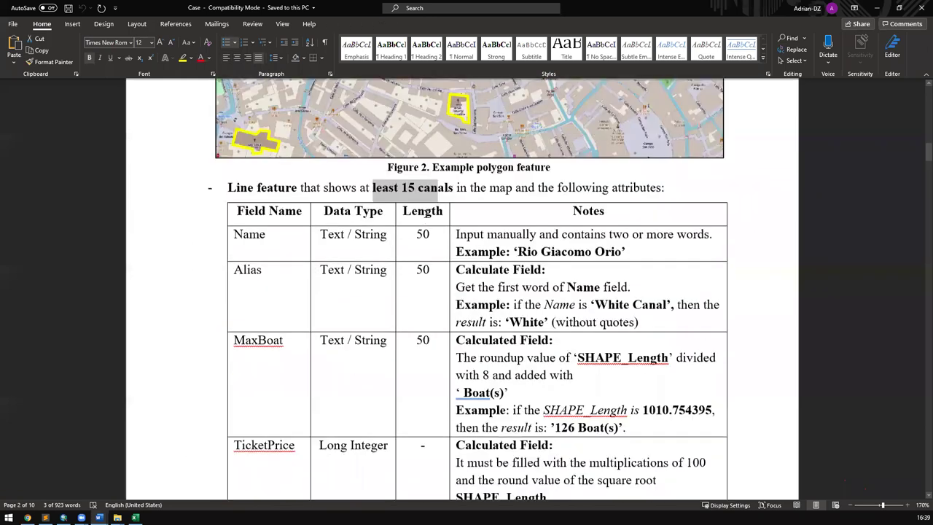
{"action": "double_click", "coordinate": [435, 189]}
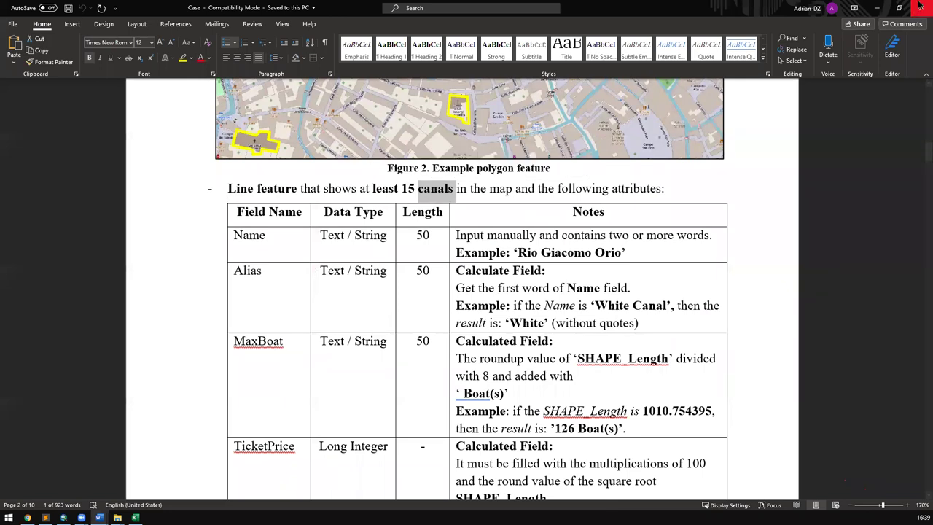
{"action": "left_click", "coordinate": [878, 7]}
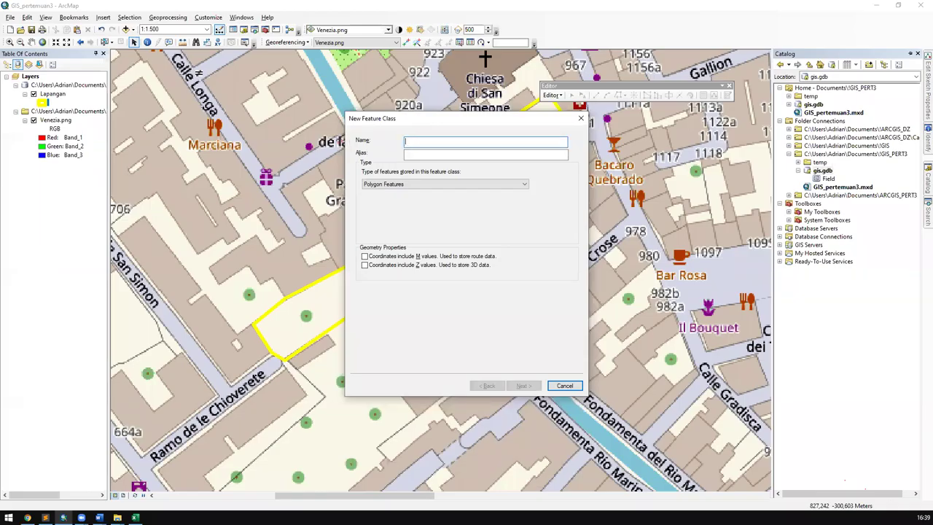
Step: Enter Canals as both the name and the alias of the new feature class
{"action": "type", "text": "C"}
{"action": "key", "text": "Tab"}
{"action": "type", "text": "Canal"}
{"action": "key", "text": "shift+Left"}
{"action": "key", "text": "shift+Left"}
{"action": "key", "text": "shift+Left"}
{"action": "key", "text": "shift+Left"}
{"action": "key", "text": "shift+Left"}
{"action": "key", "text": "Right"}
{"action": "key", "text": "shift+Tab"}
{"action": "key", "text": "Right"}
{"action": "type", "text": "s"}
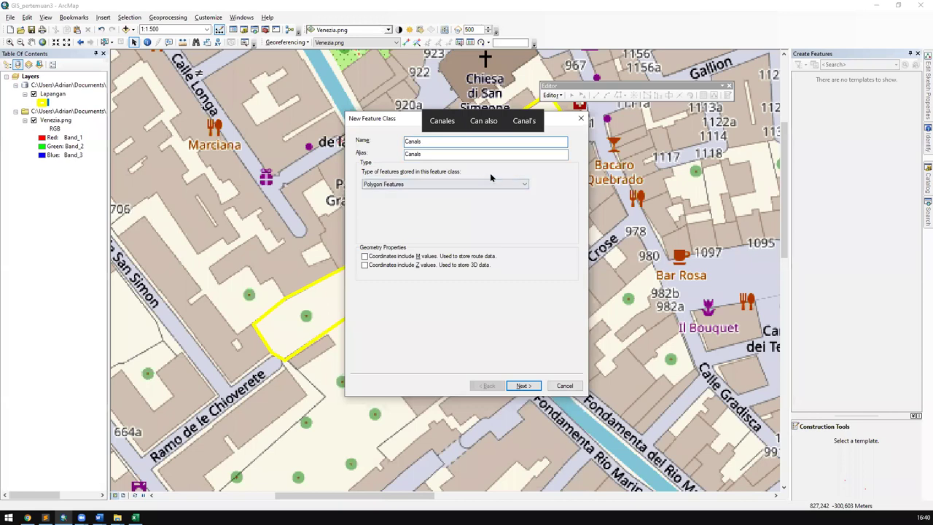
Step: Set the Canals feature class to store Line Features and continue to the coordinate system settings
{"action": "left_click", "coordinate": [415, 184]}
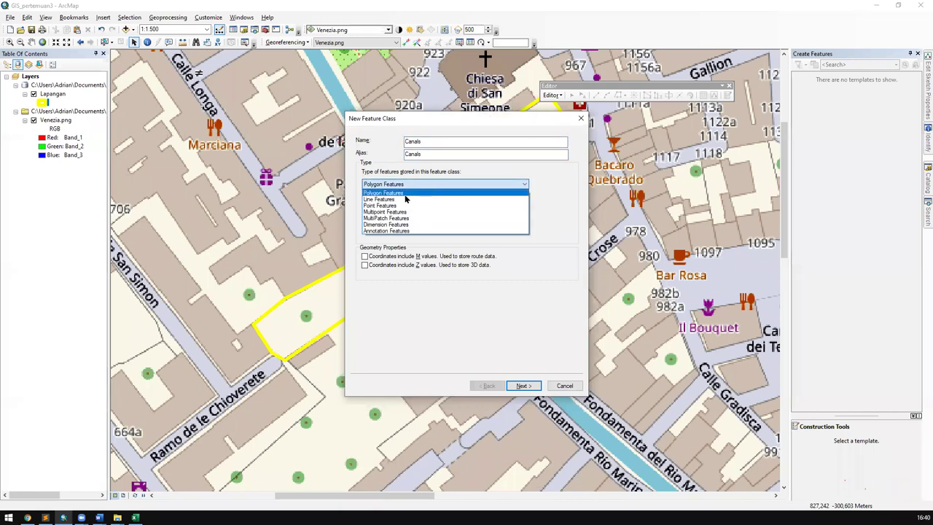
{"action": "left_click", "coordinate": [401, 200]}
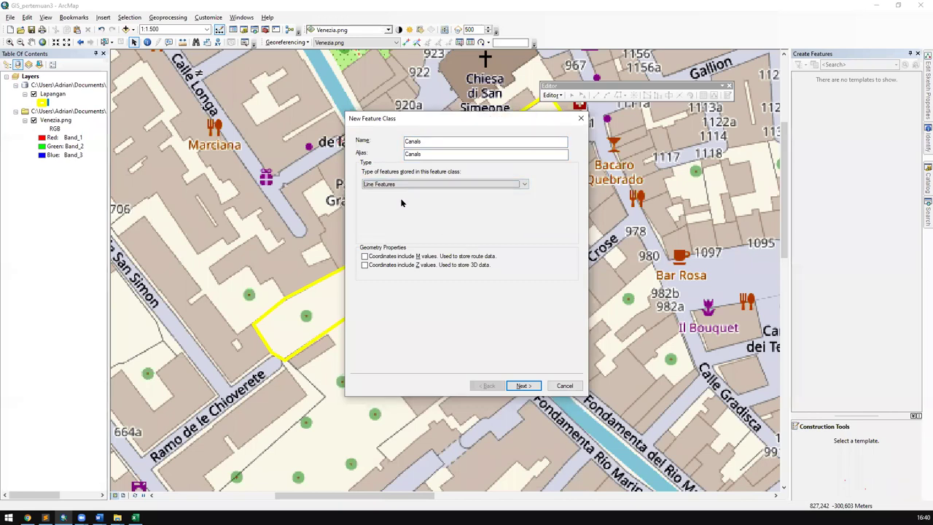
{"action": "left_click", "coordinate": [430, 184]}
{"action": "left_click", "coordinate": [412, 200]}
{"action": "left_click", "coordinate": [524, 386]}
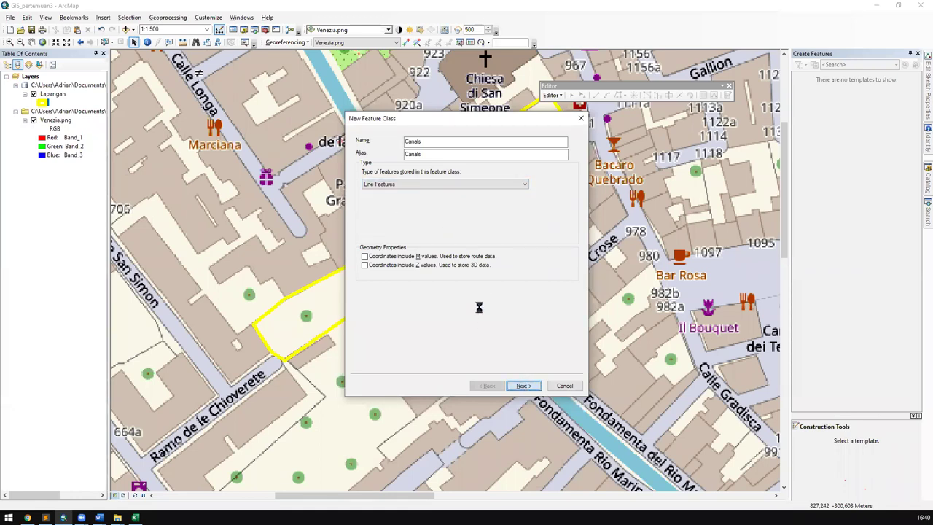
Step: Assign WGS 1984 Web Mercator (auxiliary sphere) as the coordinate system and accept the default tolerance and storage configuration
{"action": "left_click", "coordinate": [453, 270]}
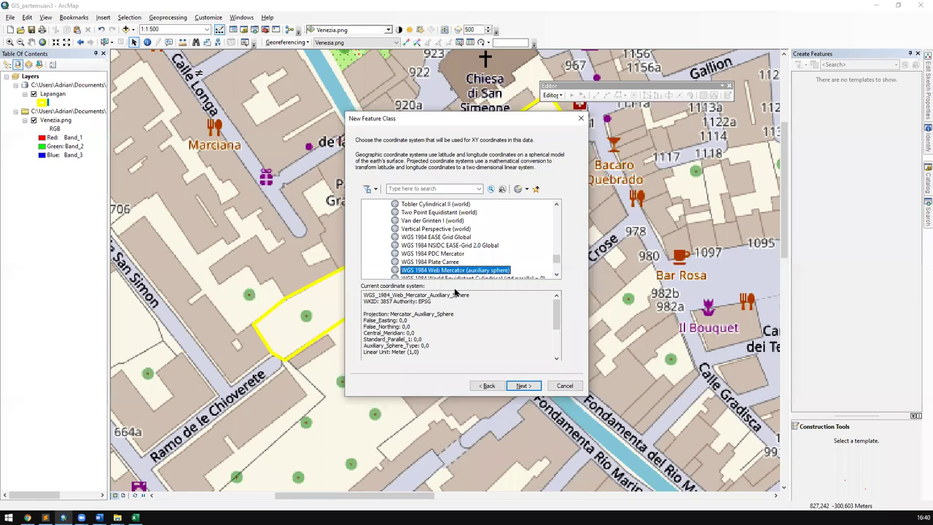
{"action": "left_click", "coordinate": [531, 386]}
{"action": "left_click", "coordinate": [531, 385]}
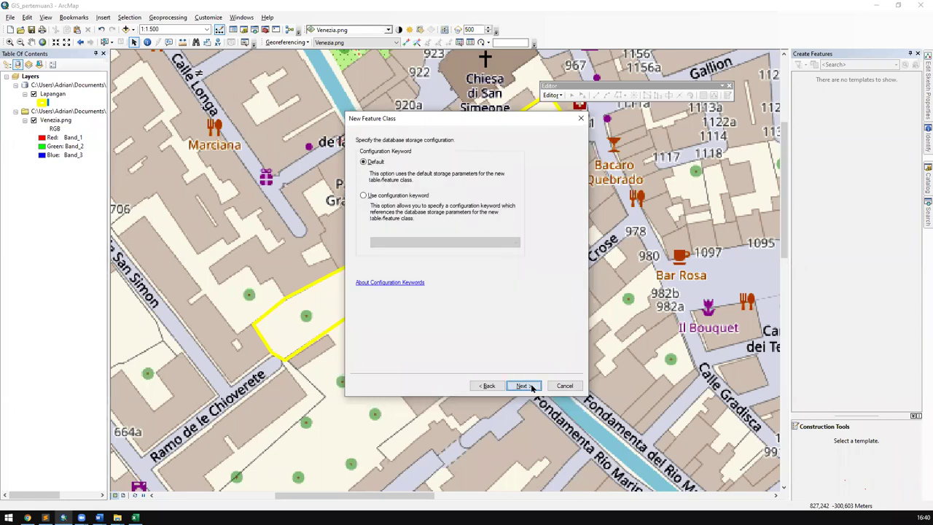
{"action": "left_click", "coordinate": [531, 387]}
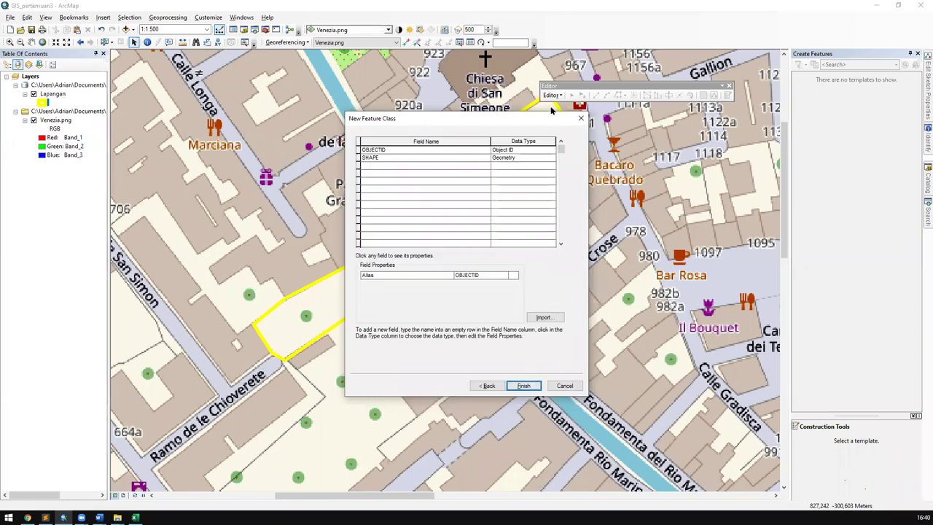
Step: Add a Text field named ID to the Canals feature class
{"action": "left_click", "coordinate": [405, 167]}
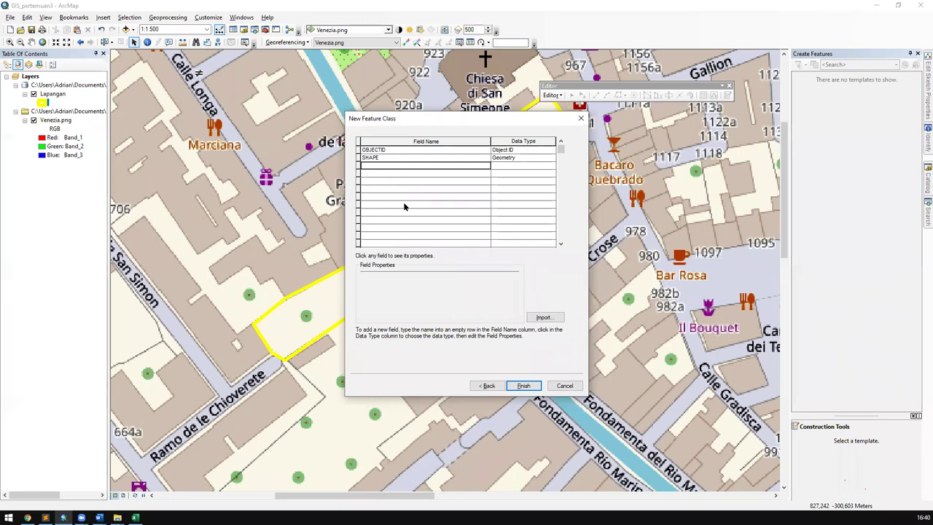
{"action": "type", "text": "id"}
{"action": "key", "text": "BackSpace"}
{"action": "key", "text": "BackSpace"}
{"action": "type", "text": "ID"}
{"action": "key", "text": "Tab"}
{"action": "key", "text": "Tab"}
Step: Add a Text field called Name below the ID field
{"action": "type", "text": "NAm"}
{"action": "type", "text": "m"}
{"action": "key", "text": "Tab"}
{"action": "key", "text": "shift+Tab"}
{"action": "type", "text": "e"}
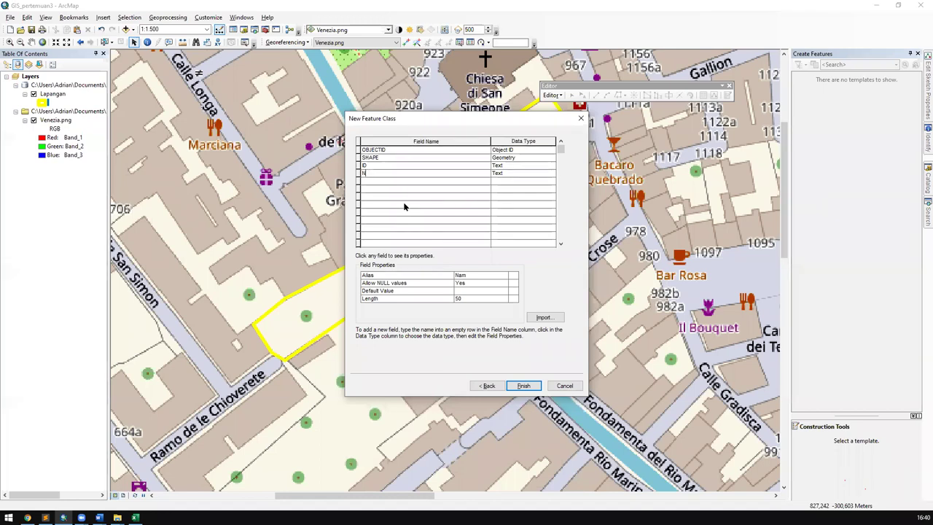
{"action": "key", "text": "Tab"}
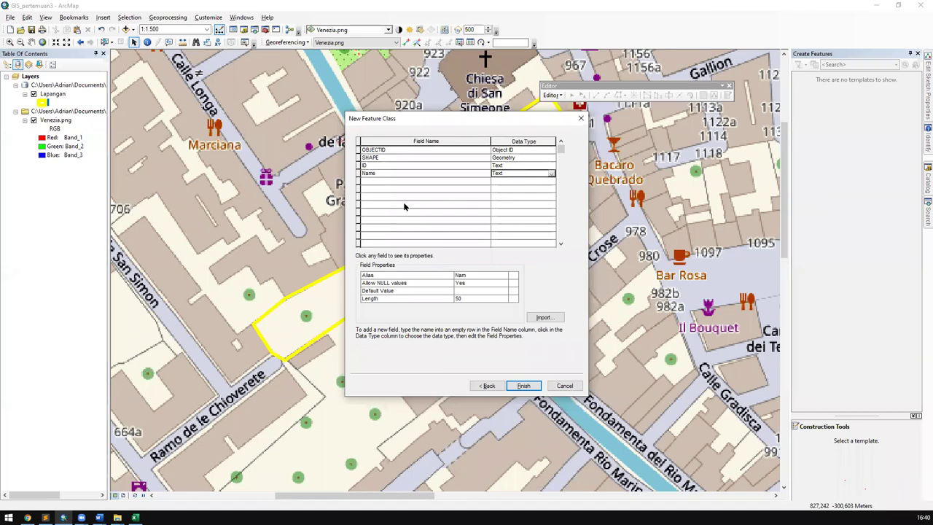
Step: Add a Text field called Type below Name and go back to the ID field's row
{"action": "key", "text": "Tab"}
{"action": "type", "text": "Type"}
{"action": "key", "text": "Tab"}
{"action": "key", "text": "Up"}
{"action": "key", "text": "Up"}
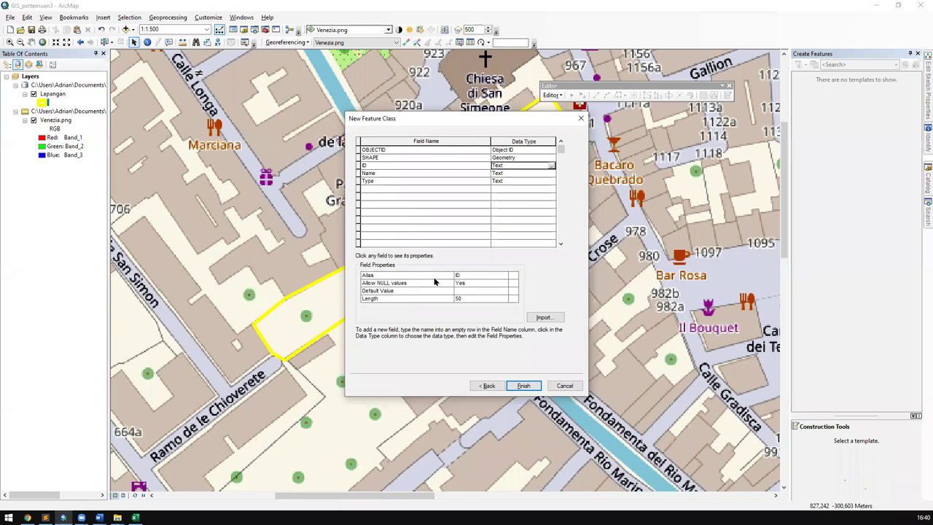
Step: Switch to the Case document in Word and review the field names, data types and lengths required for the canals
{"action": "left_click", "coordinate": [100, 516]}
{"action": "scroll", "coordinate": [401, 338], "scroll_direction": "down", "scroll_amount": 1}
{"action": "scroll", "coordinate": [420, 296], "scroll_direction": "up", "scroll_amount": 1}
{"action": "left_click_drag", "start_coordinate": [374, 235], "coordinate": [464, 440]}
{"action": "scroll", "coordinate": [463, 441], "scroll_direction": "down", "scroll_amount": 6}
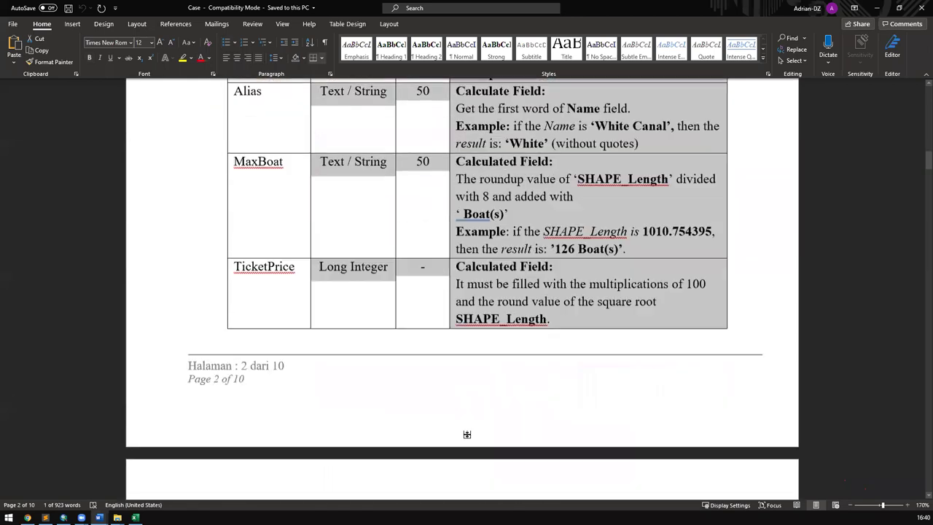
{"action": "scroll", "coordinate": [509, 336], "scroll_direction": "up", "scroll_amount": 2}
{"action": "scroll", "coordinate": [509, 346], "scroll_direction": "up", "scroll_amount": 1}
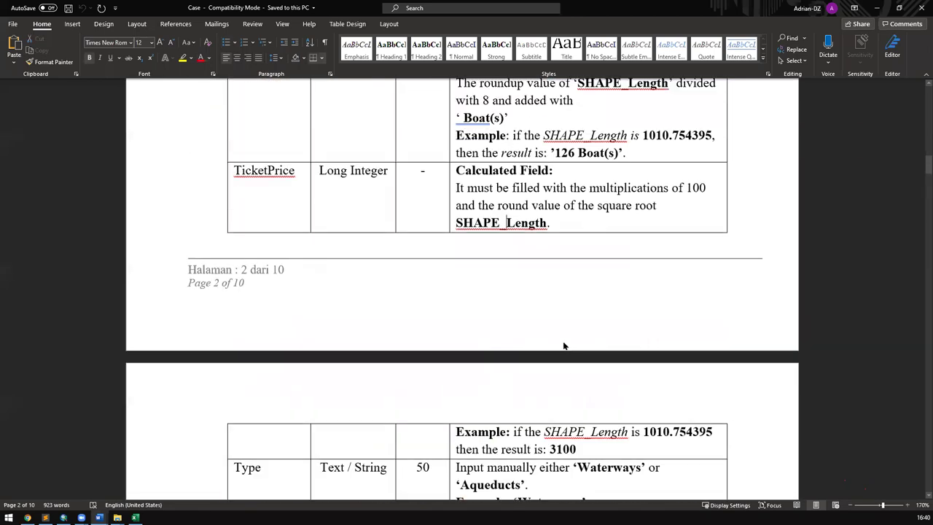
{"action": "scroll", "coordinate": [557, 348], "scroll_direction": "up", "scroll_amount": 5}
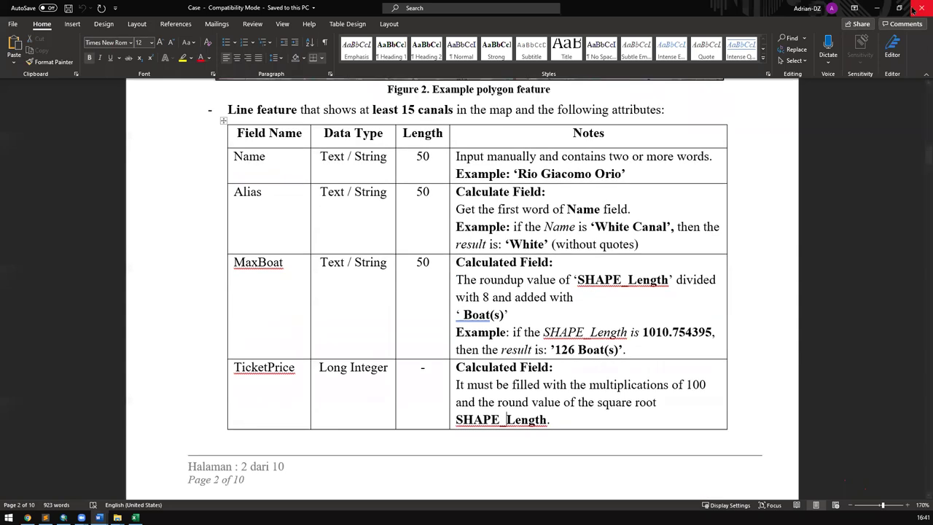
Step: Read the notes on the calculated Alias, MaxBoat and TicketPrice fields and examine the example line feature figure
{"action": "left_click_drag", "start_coordinate": [457, 192], "coordinate": [591, 385]}
{"action": "left_click", "coordinate": [604, 322]}
{"action": "left_click_drag", "start_coordinate": [604, 316], "coordinate": [497, 299]}
{"action": "left_click", "coordinate": [540, 313]}
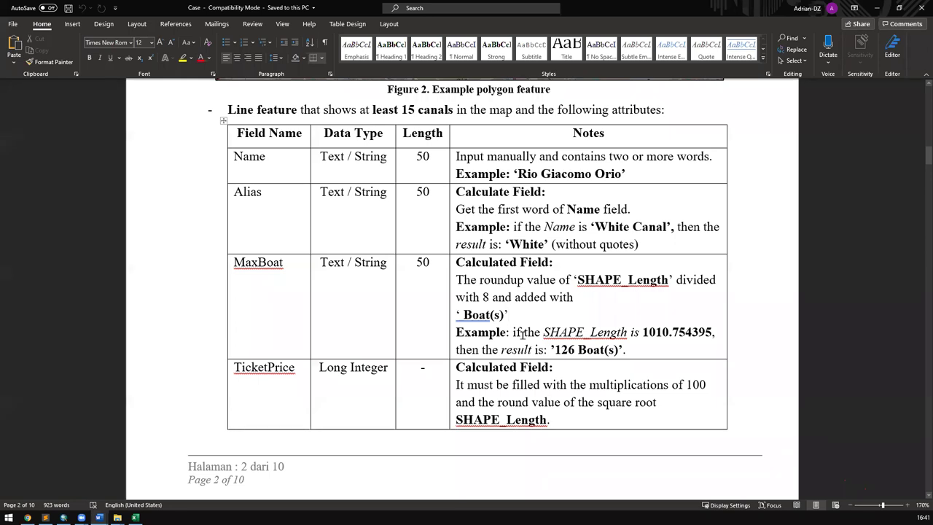
{"action": "scroll", "coordinate": [618, 194], "scroll_direction": "up", "scroll_amount": 5}
{"action": "scroll", "coordinate": [618, 193], "scroll_direction": "up", "scroll_amount": 2}
{"action": "scroll", "coordinate": [561, 221], "scroll_direction": "down", "scroll_amount": 12}
{"action": "scroll", "coordinate": [689, 328], "scroll_direction": "down", "scroll_amount": 7}
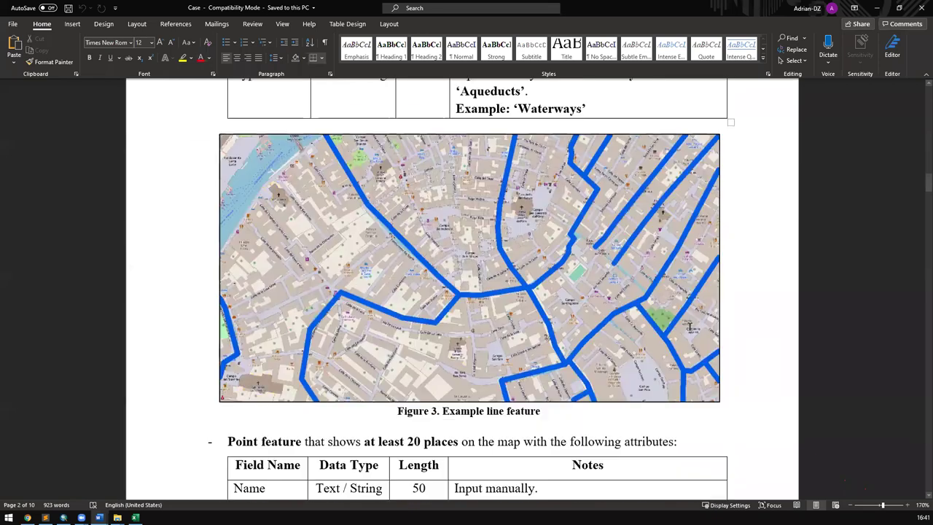
Step: Skim the point feature requirements, switch back to ArcMap and finish creating Canals with its ID, Name and Type text fields
{"action": "scroll", "coordinate": [679, 339], "scroll_direction": "down", "scroll_amount": 3}
{"action": "scroll", "coordinate": [680, 338], "scroll_direction": "down", "scroll_amount": 2}
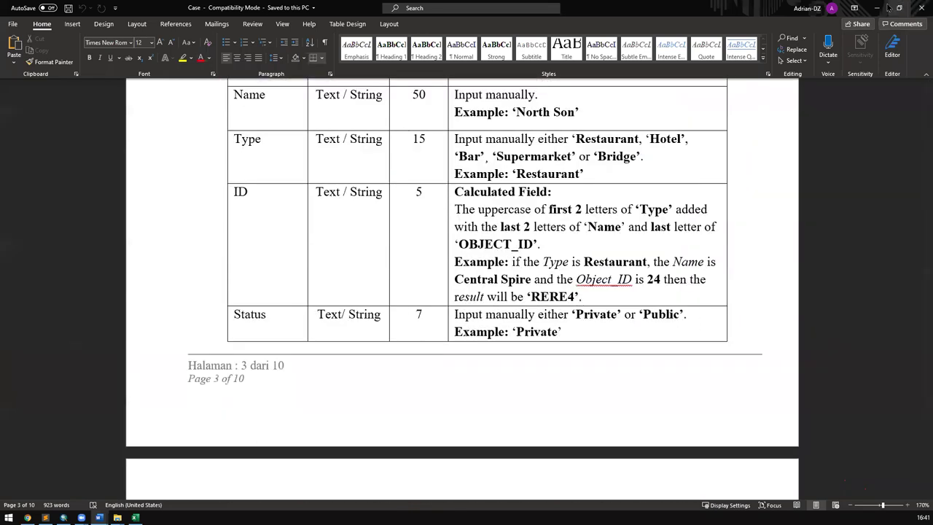
{"action": "left_click", "coordinate": [877, 8]}
{"action": "left_click", "coordinate": [534, 180]}
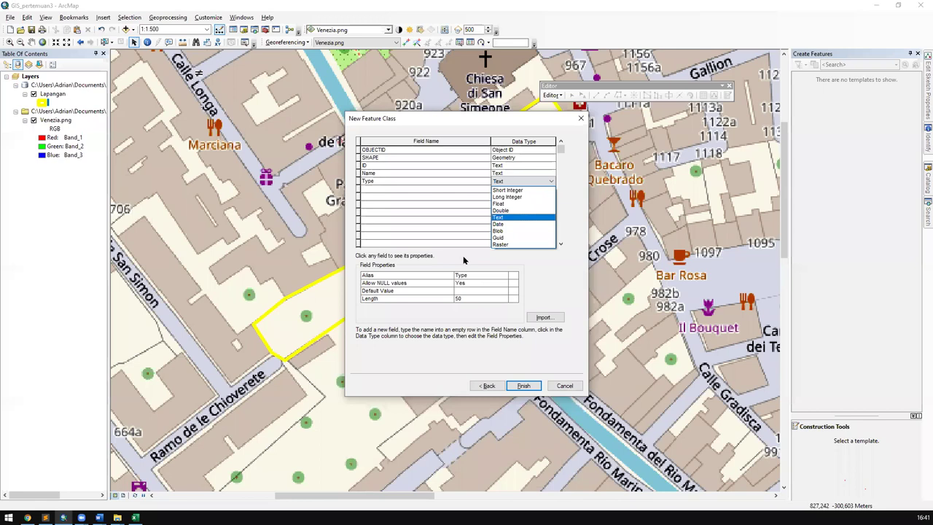
{"action": "left_click", "coordinate": [400, 363]}
{"action": "left_click", "coordinate": [523, 386]}
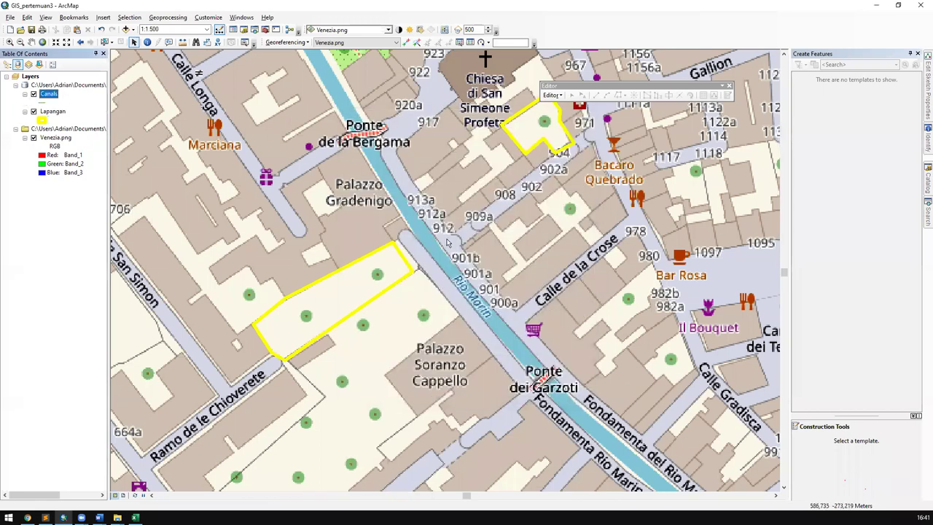
Step: Start an edit session and choose the Canals template with the Line construction tool
{"action": "scroll", "coordinate": [417, 264], "scroll_direction": "down", "scroll_amount": 1}
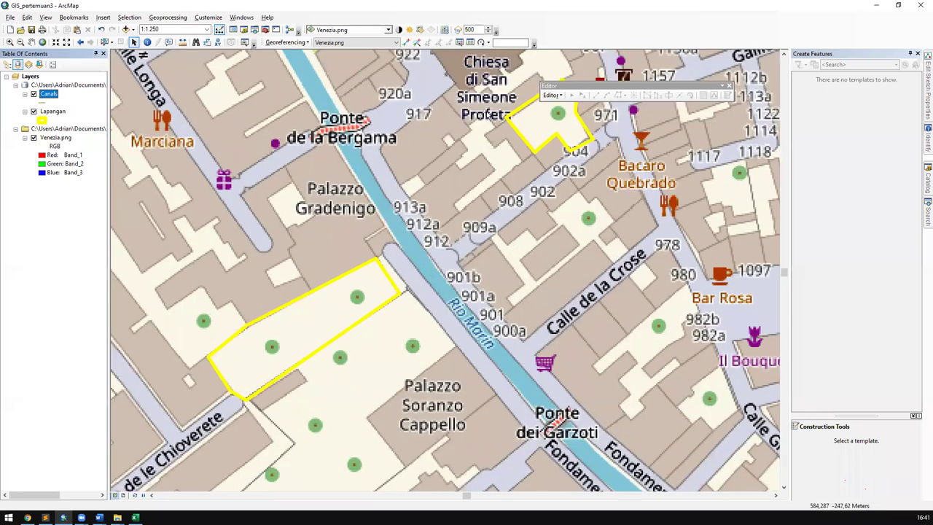
{"action": "left_click", "coordinate": [552, 96]}
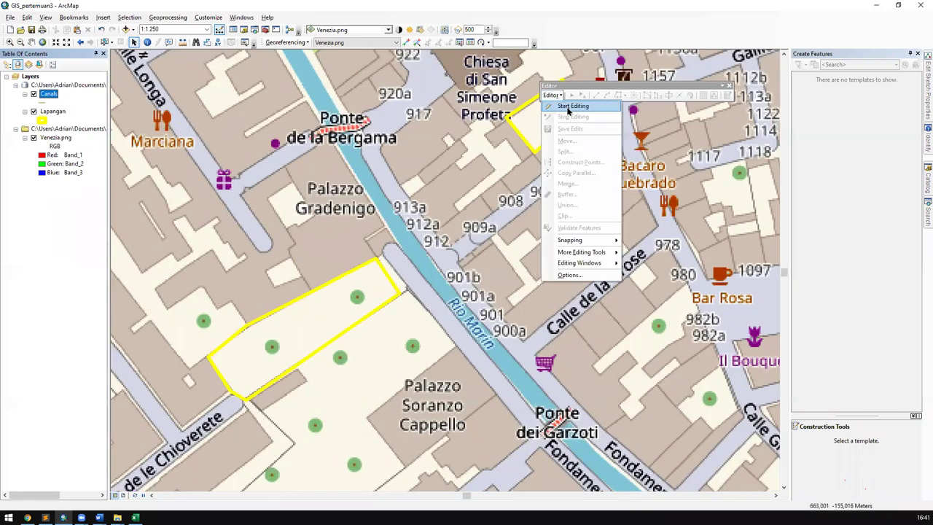
{"action": "left_click", "coordinate": [573, 106]}
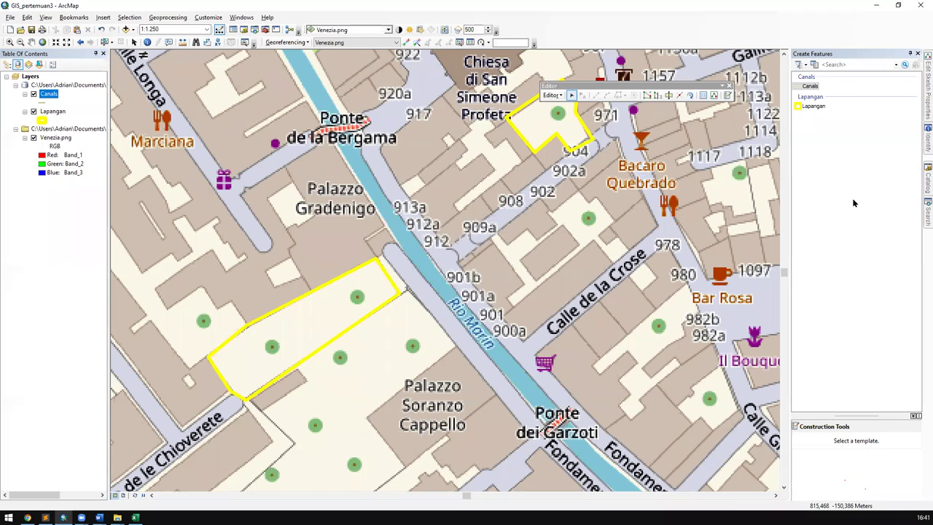
{"action": "left_click", "coordinate": [809, 85]}
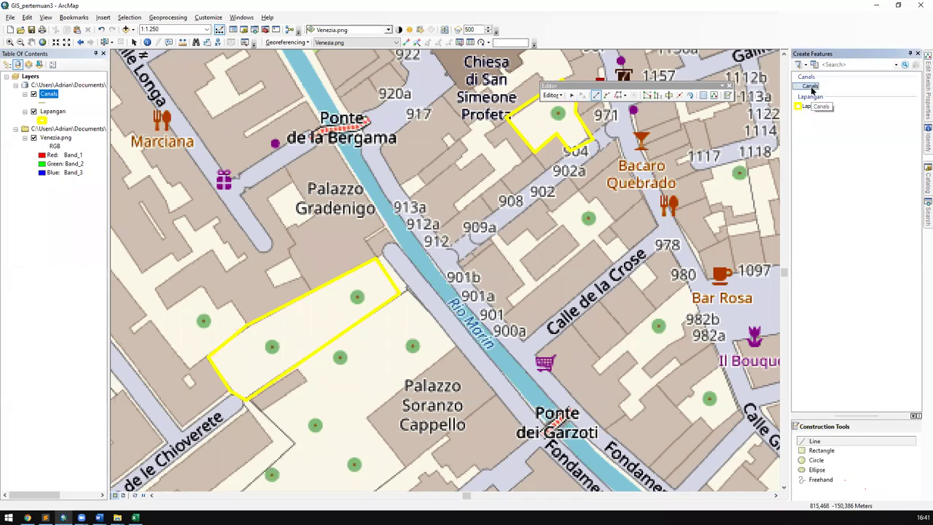
Step: Digitize a bent Canals line about 62 m long down the Chiesa street near Campo San Simon Grando, turning into the side lane
{"action": "left_click_drag", "start_coordinate": [524, 219], "coordinate": [319, 354]}
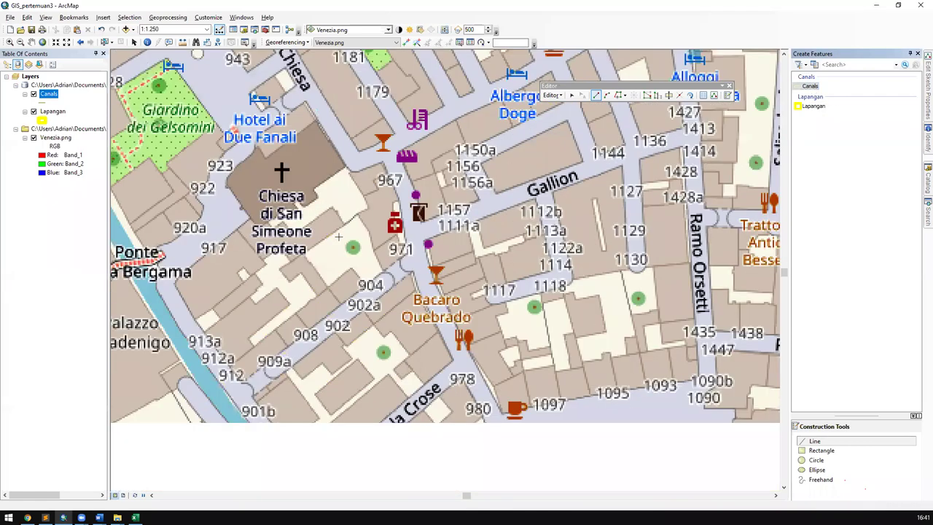
{"action": "left_click_drag", "start_coordinate": [392, 287], "coordinate": [429, 362]}
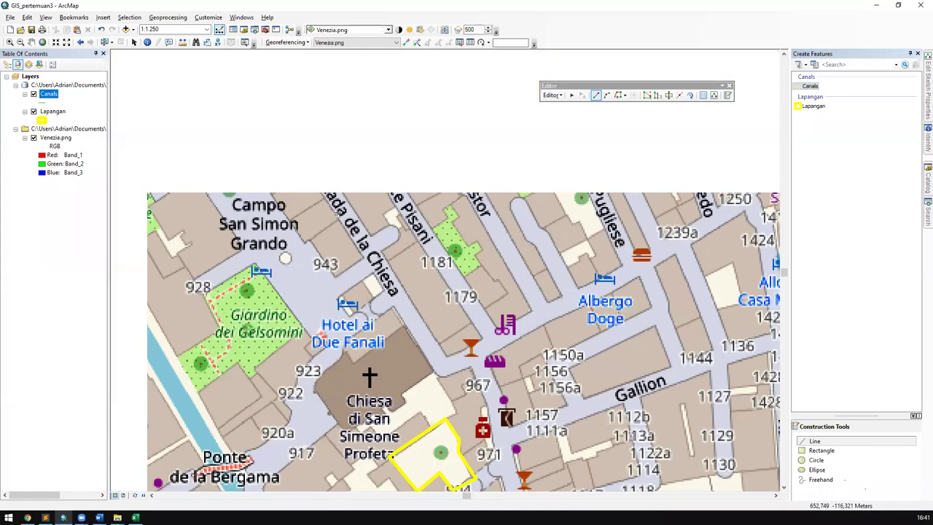
{"action": "left_click", "coordinate": [349, 200]}
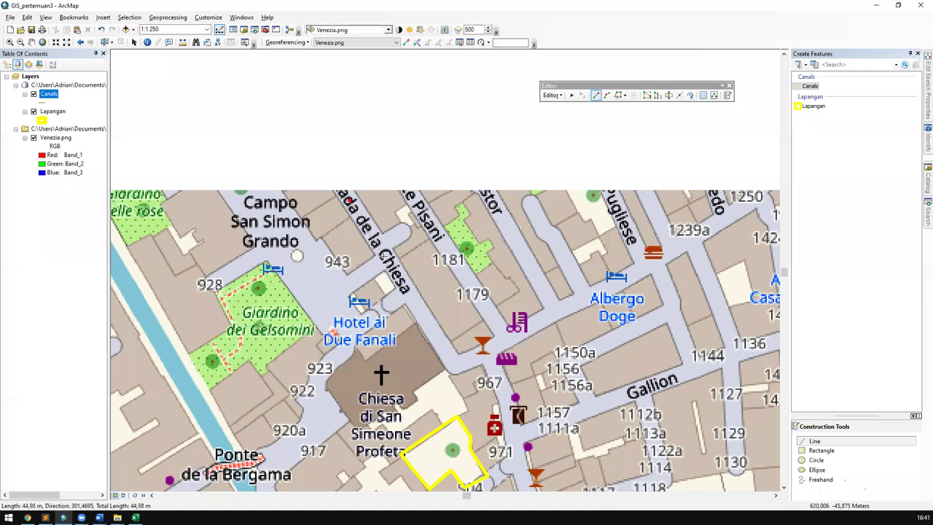
{"action": "double_click", "coordinate": [393, 236]}
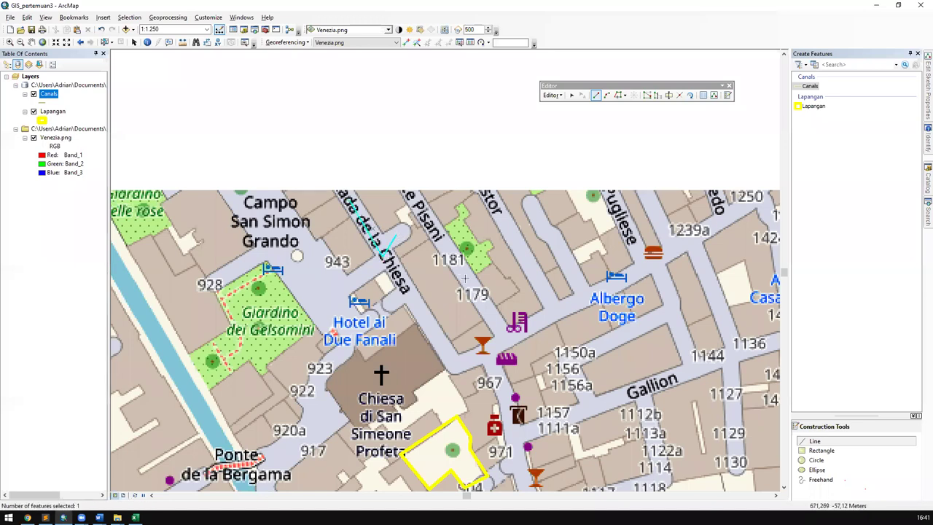
Step: Digitize an L-shaped Canals line about 315 m long down Ramo Orsetti and along Ruga Vechia to Ponte Ruga Vechia
{"action": "left_click_drag", "start_coordinate": [547, 207], "coordinate": [365, 157]}
{"action": "left_click_drag", "start_coordinate": [576, 368], "coordinate": [338, 223]}
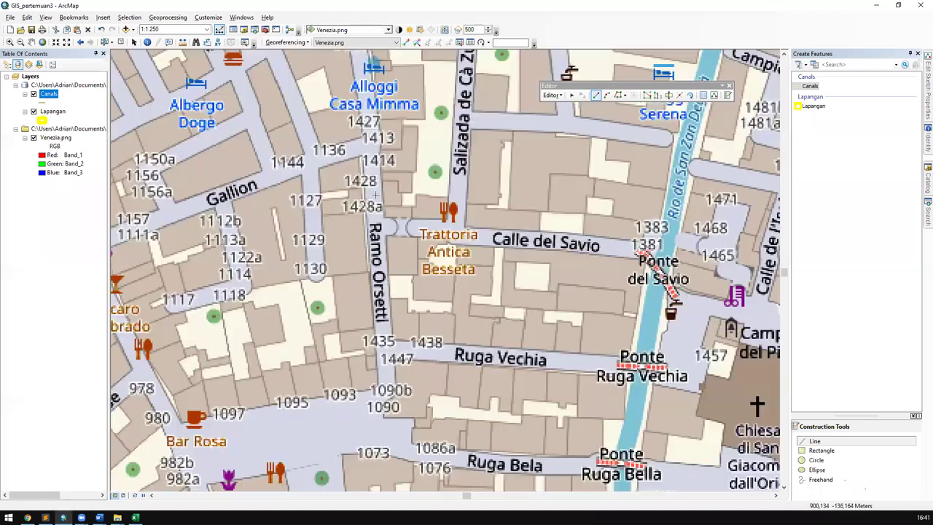
{"action": "left_click", "coordinate": [370, 144]}
{"action": "double_click", "coordinate": [624, 363]}
Step: Digitize a Canals line about 146 m long from Rio de San Zan Degolà along the lane and down Calle de l'Isola
{"action": "mouse_move", "coordinate": [711, 161]}
{"action": "left_mouse_down"}
{"action": "mouse_move", "coordinate": [517, 217]}
{"action": "mouse_move", "coordinate": [422, 276]}
{"action": "mouse_move", "coordinate": [346, 244]}
{"action": "left_mouse_up"}
{"action": "left_click", "coordinate": [316, 238]}
{"action": "left_click", "coordinate": [406, 249]}
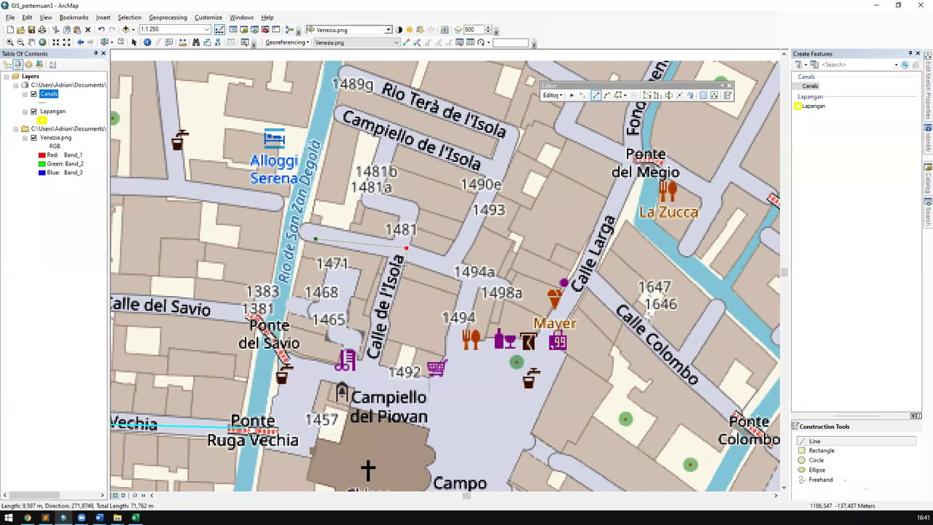
{"action": "double_click", "coordinate": [370, 366]}
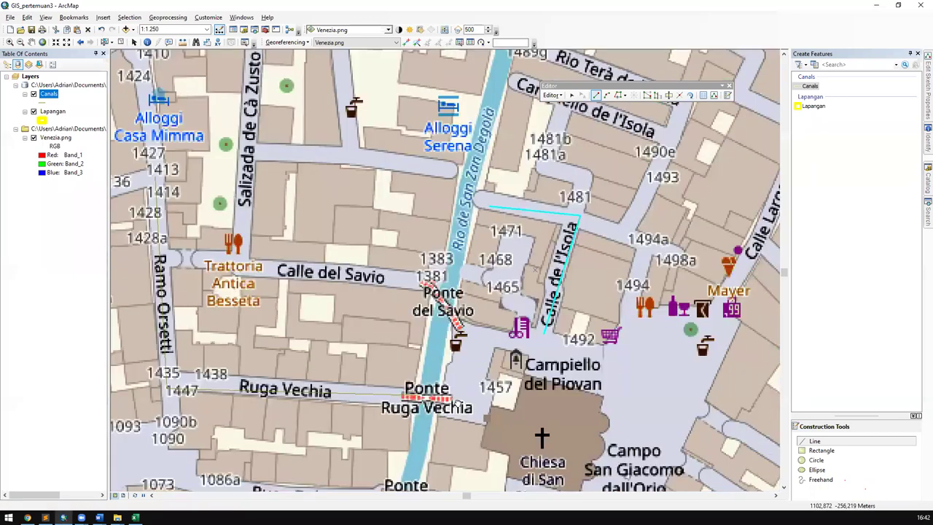
Step: Open the Canals attribute table and reposition it over the lower part of the map
{"action": "left_click_drag", "start_coordinate": [458, 404], "coordinate": [606, 285]}
{"action": "scroll", "coordinate": [599, 295], "scroll_direction": "down", "scroll_amount": 1}
{"action": "left_click_drag", "start_coordinate": [517, 189], "coordinate": [372, 226]}
{"action": "left_click_drag", "start_coordinate": [613, 222], "coordinate": [618, 269]}
{"action": "left_click_drag", "start_coordinate": [281, 264], "coordinate": [460, 244]}
{"action": "key", "text": "Left"}
{"action": "key", "text": "Down"}
{"action": "right_click", "coordinate": [51, 93]}
{"action": "left_click", "coordinate": [131, 121]}
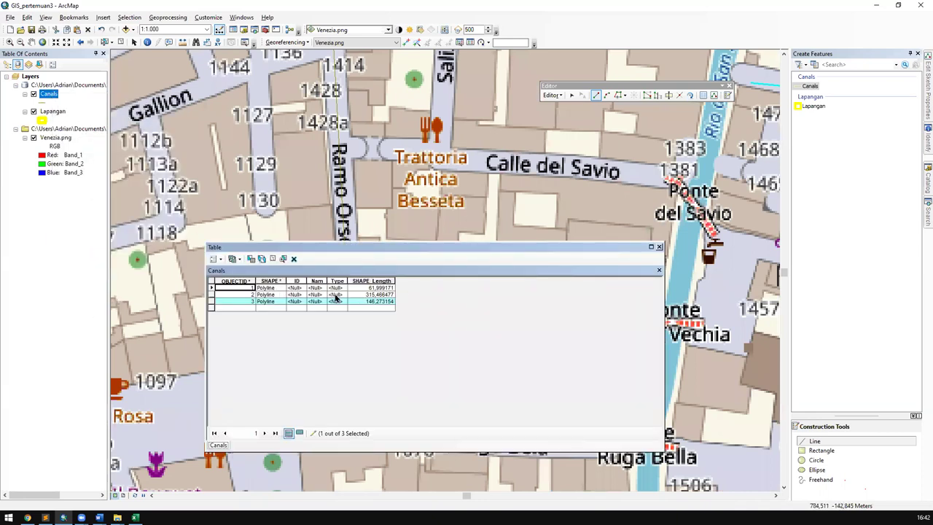
{"action": "left_click_drag", "start_coordinate": [536, 249], "coordinate": [528, 288]}
Step: Fill in the Name of the canal record with OBJECTID 1 and close the attribute table
{"action": "left_click", "coordinate": [396, 311]}
{"action": "left_click", "coordinate": [415, 312]}
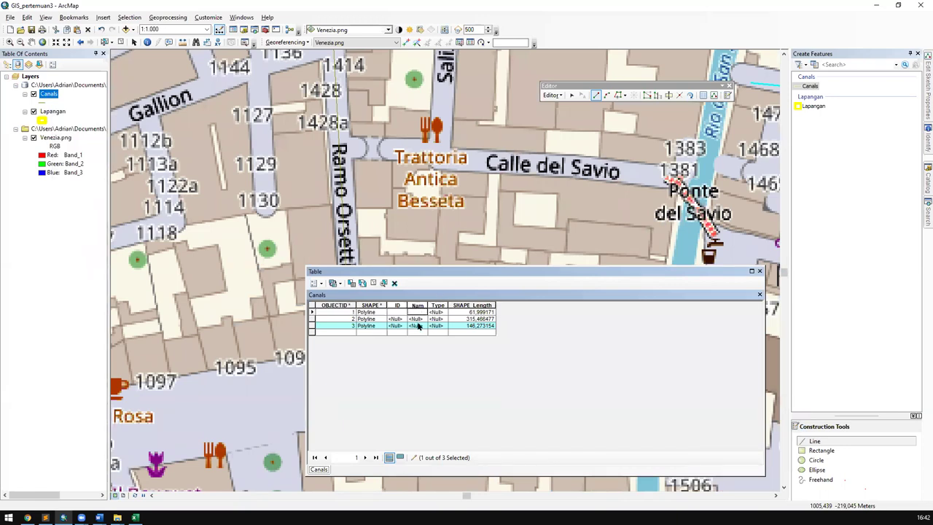
{"action": "type", "text": "Adrian c"}
{"action": "type", "text": "anals"}
{"action": "key", "text": "Return"}
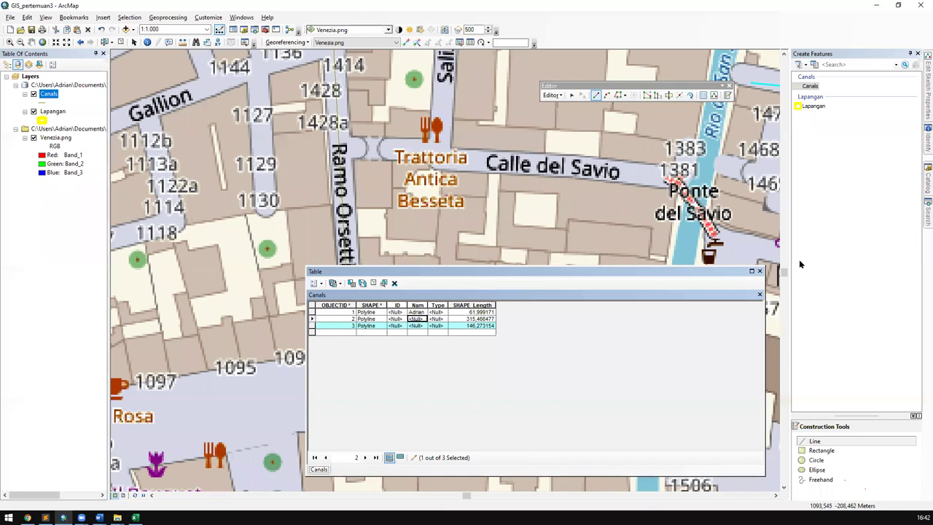
{"action": "left_click", "coordinate": [759, 271]}
Step: Apply the ESRI Highway line symbol to the Canals layer
{"action": "left_click_drag", "start_coordinate": [474, 210], "coordinate": [235, 277]}
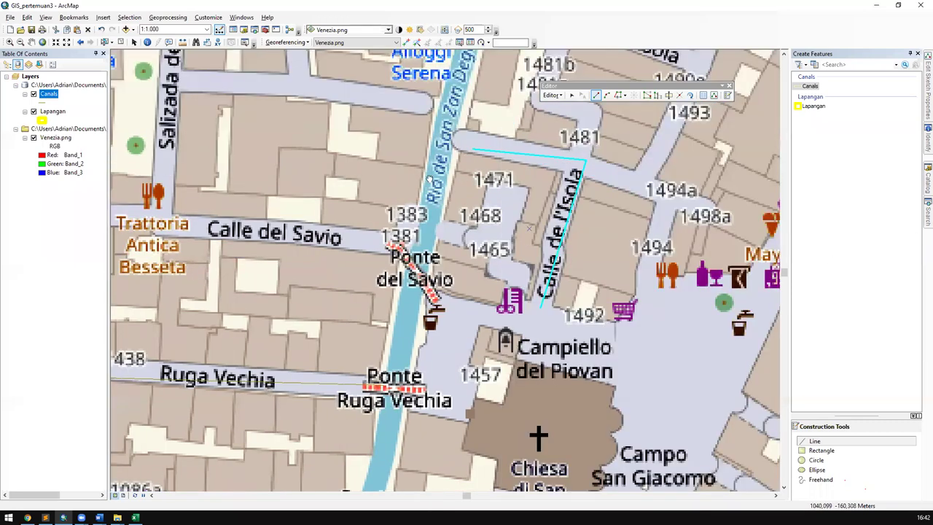
{"action": "left_click_drag", "start_coordinate": [472, 150], "coordinate": [330, 228]}
{"action": "scroll", "coordinate": [493, 271], "scroll_direction": "up", "scroll_amount": 2}
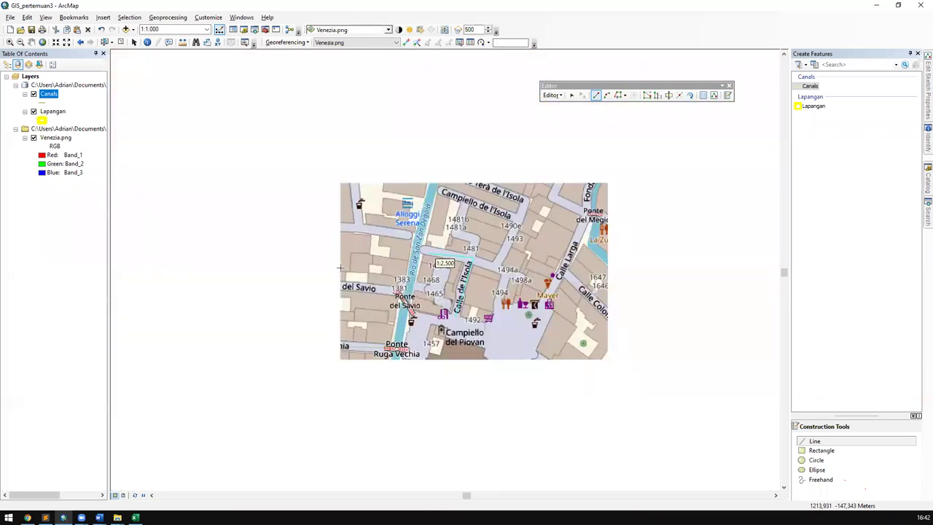
{"action": "left_click_drag", "start_coordinate": [438, 268], "coordinate": [696, 152]}
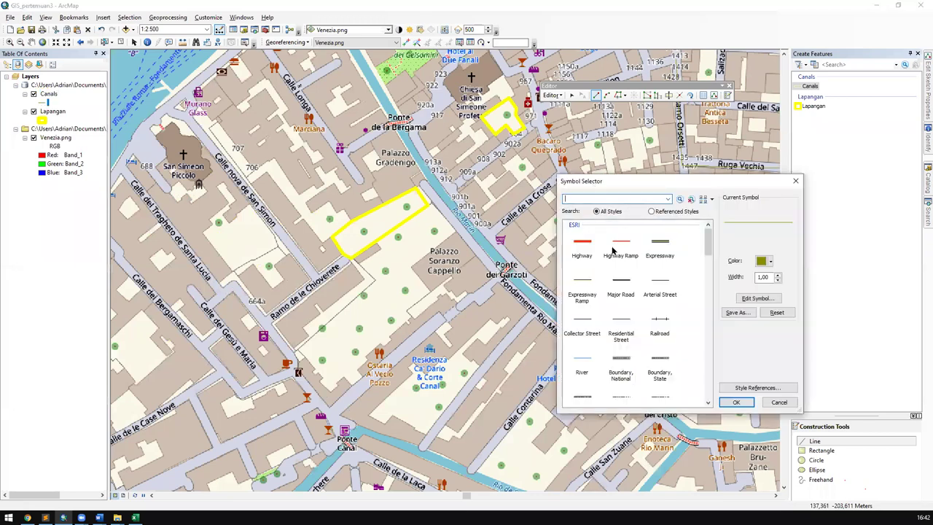
{"action": "left_click", "coordinate": [583, 242]}
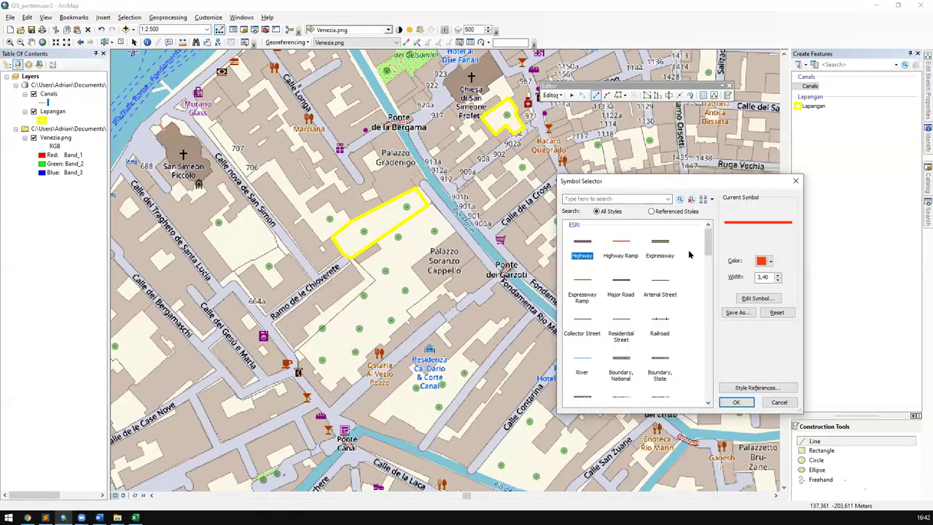
{"action": "left_click", "coordinate": [736, 403]}
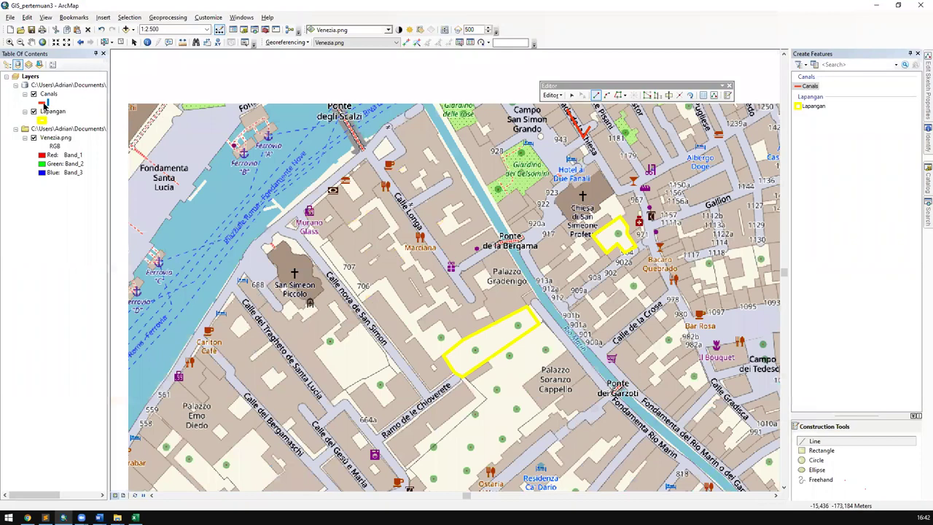
Step: Recolor the Canals line symbol blue
{"action": "left_click", "coordinate": [44, 103]}
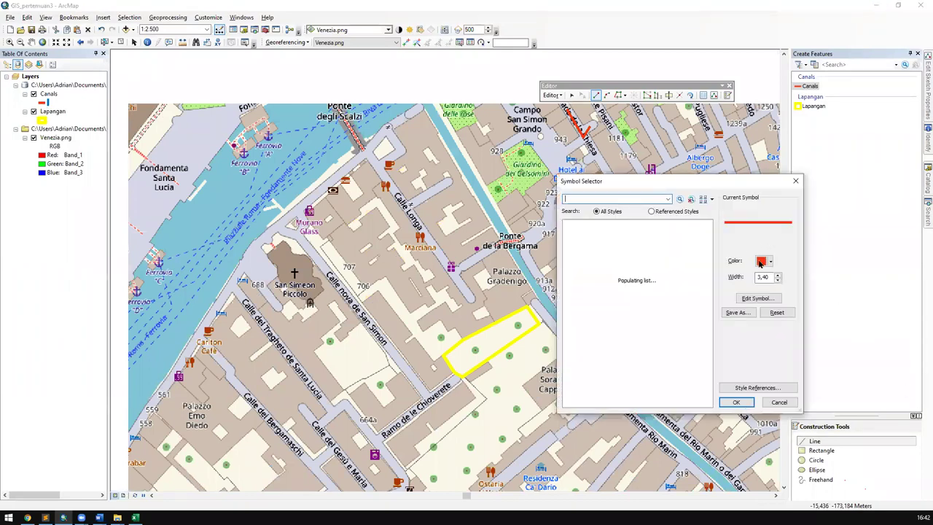
{"action": "left_click", "coordinate": [760, 262]}
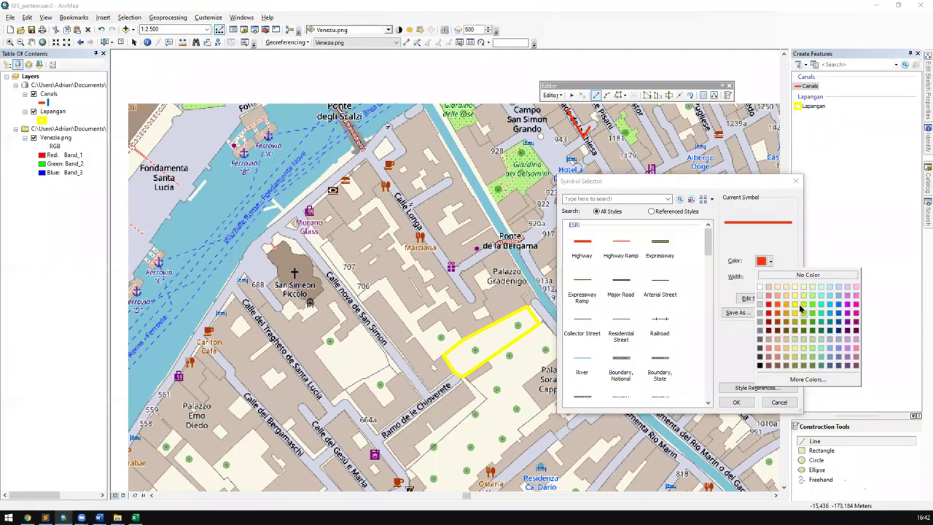
{"action": "left_click", "coordinate": [834, 318]}
{"action": "left_click_drag", "start_coordinate": [771, 277], "coordinate": [715, 273]}
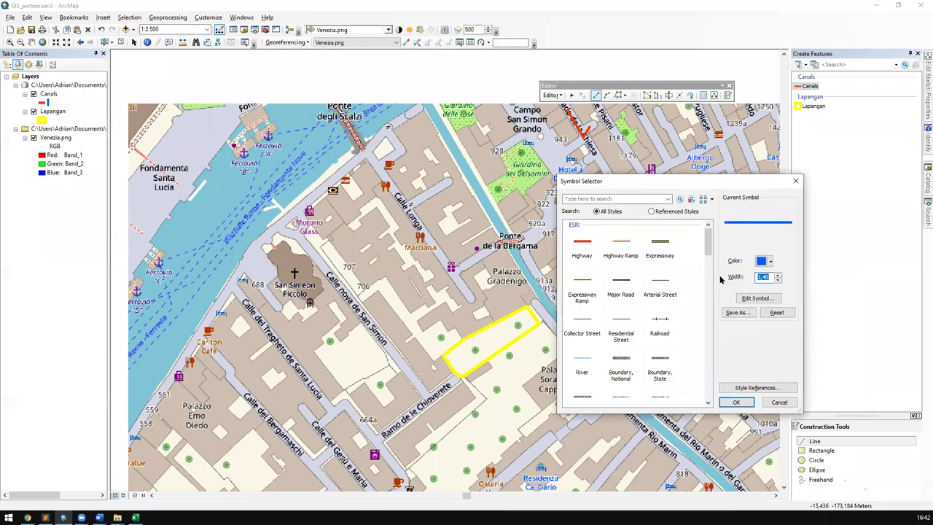
{"action": "left_click", "coordinate": [736, 403]}
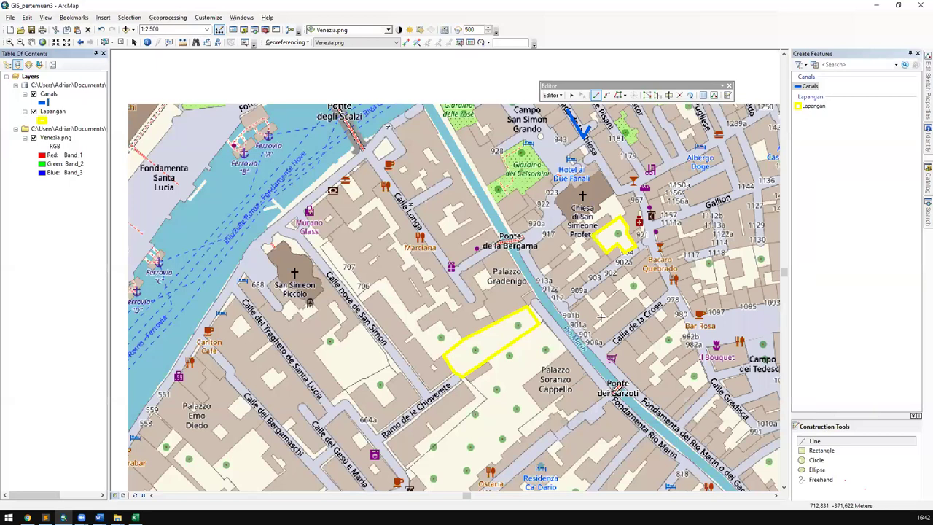
Step: Look over the blue canal lines on the map and display the full extent of the Venezia.png layer
{"action": "left_click_drag", "start_coordinate": [601, 317], "coordinate": [630, 357]}
{"action": "scroll", "coordinate": [647, 342], "scroll_direction": "down", "scroll_amount": 4}
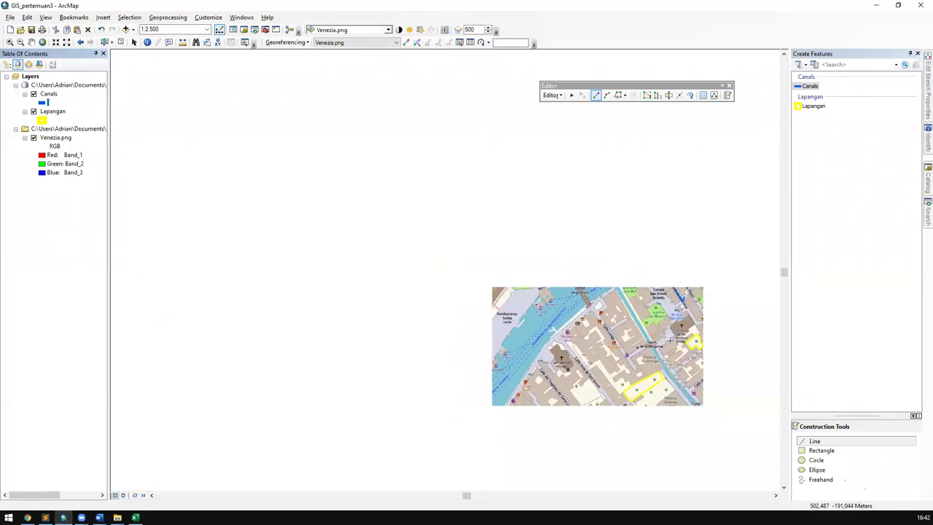
{"action": "mouse_move", "coordinate": [778, 332]}
{"action": "left_mouse_down"}
{"action": "mouse_move", "coordinate": [634, 256]}
{"action": "mouse_move", "coordinate": [458, 226]}
{"action": "mouse_move", "coordinate": [416, 247]}
{"action": "left_mouse_up"}
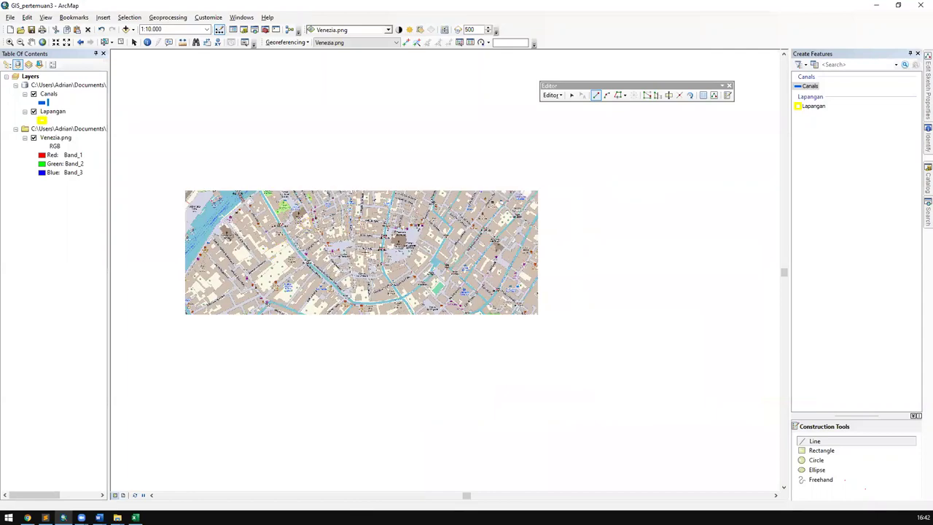
{"action": "scroll", "coordinate": [366, 252], "scroll_direction": "up", "scroll_amount": 2}
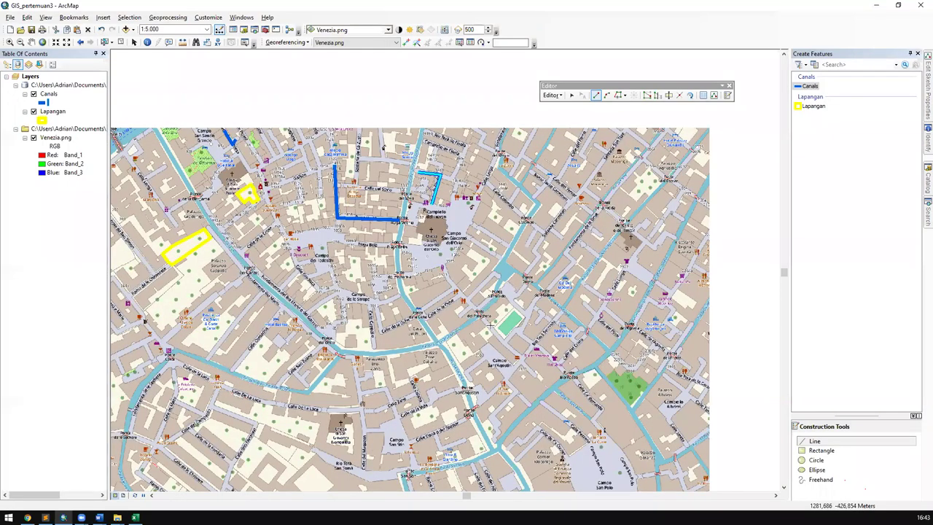
{"action": "left_click_drag", "start_coordinate": [382, 310], "coordinate": [336, 67]}
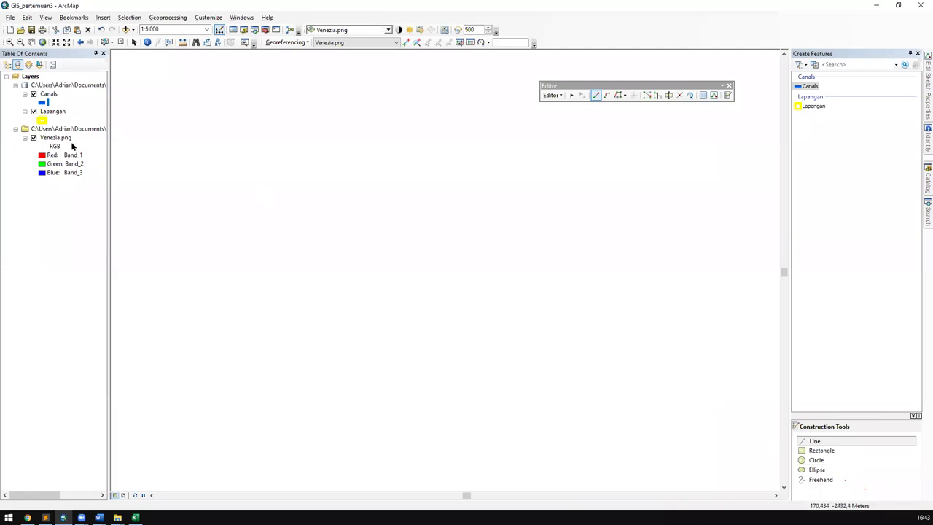
{"action": "left_click", "coordinate": [51, 138]}
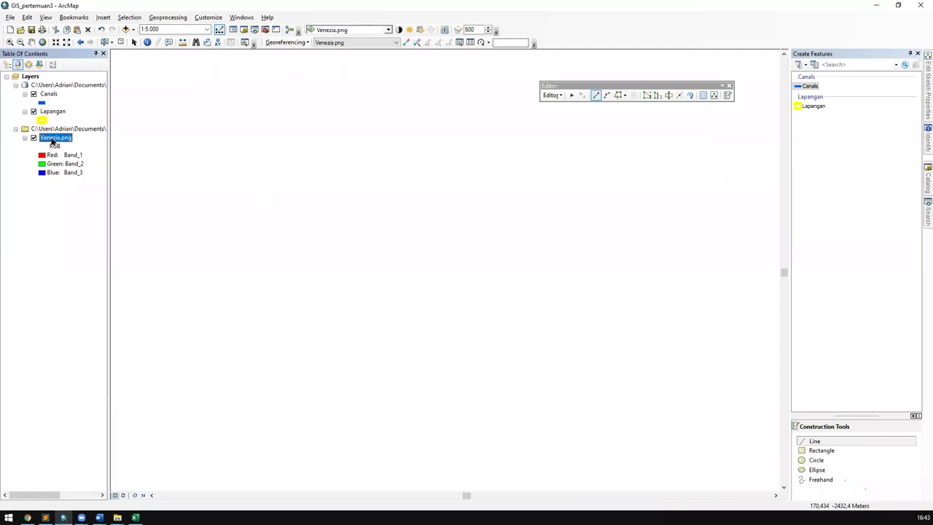
{"action": "right_click", "coordinate": [51, 139]}
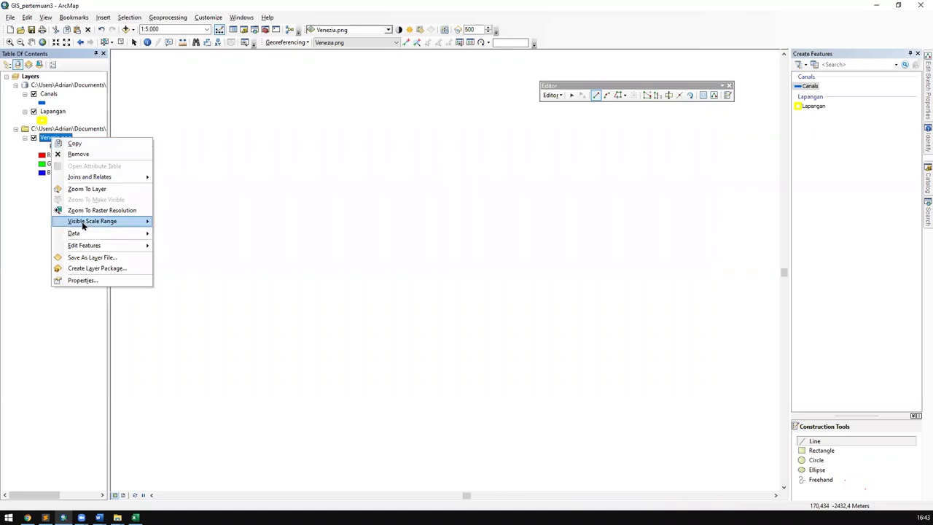
{"action": "left_click", "coordinate": [102, 191]}
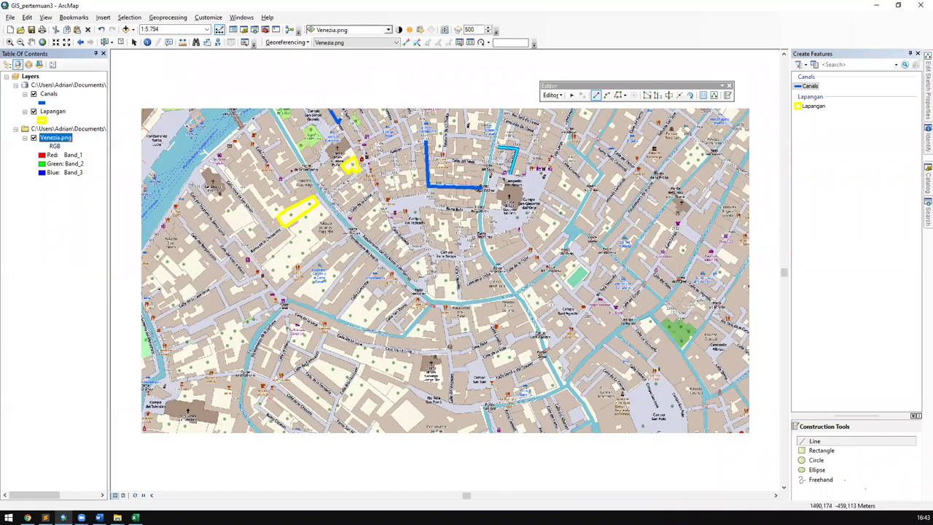
Step: Zoom in on the canal lines around Ponte Ruga Vechia and Campo San Giacomo dall'Orio
{"action": "left_click_drag", "start_coordinate": [555, 259], "coordinate": [366, 328]}
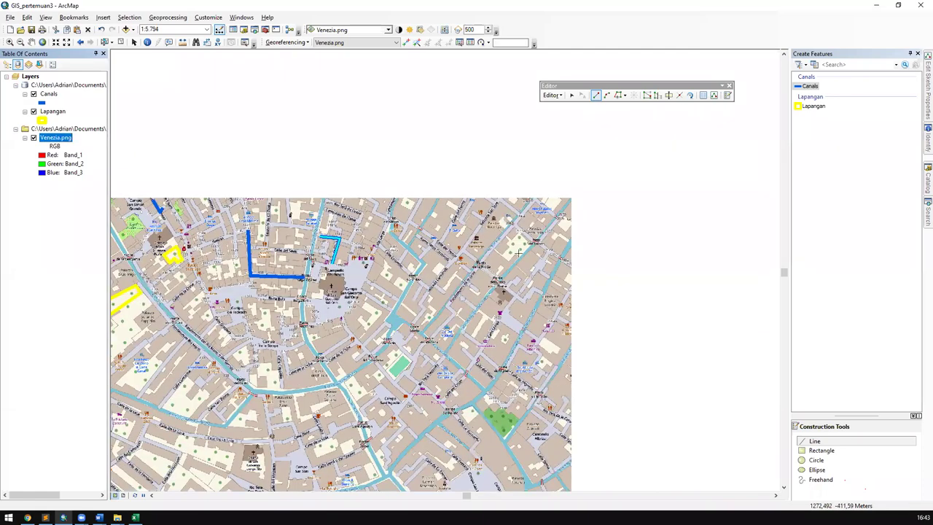
{"action": "scroll", "coordinate": [497, 220], "scroll_direction": "down", "scroll_amount": 1}
{"action": "scroll", "coordinate": [498, 220], "scroll_direction": "up", "scroll_amount": 3}
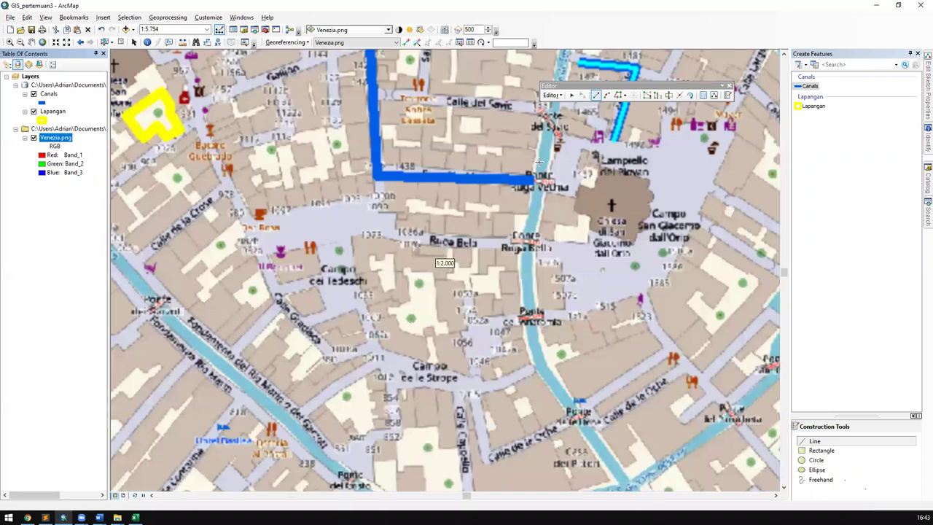
{"action": "left_click_drag", "start_coordinate": [566, 162], "coordinate": [473, 321]}
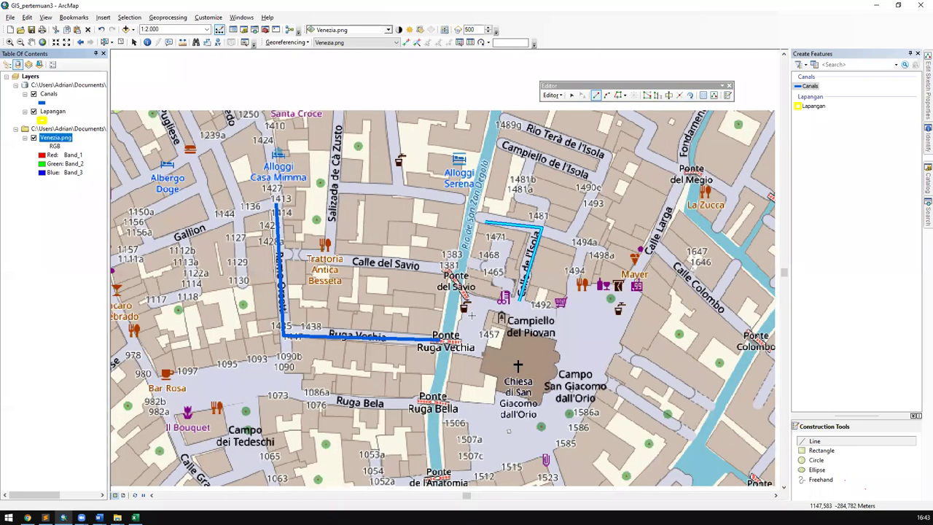
{"action": "key", "text": "Right"}
{"action": "key", "text": "Down"}
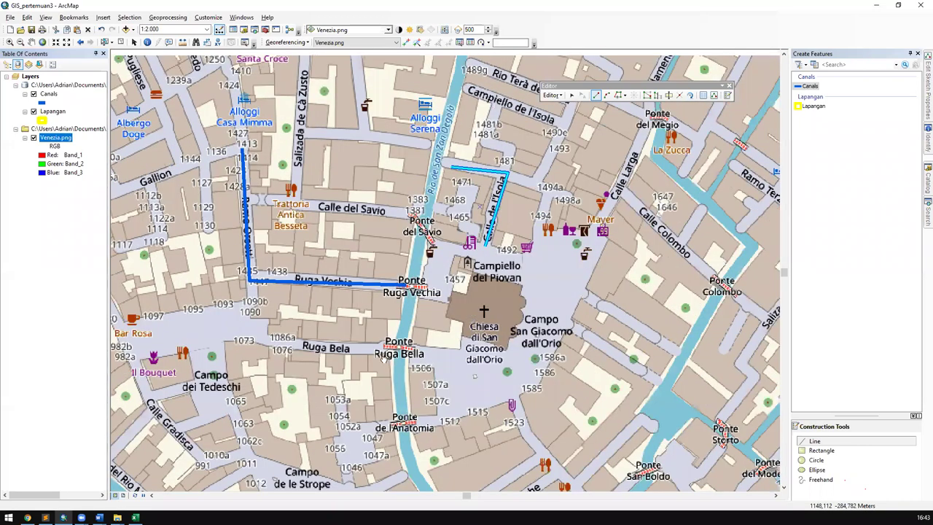
{"action": "left_click_drag", "start_coordinate": [384, 359], "coordinate": [443, 316]}
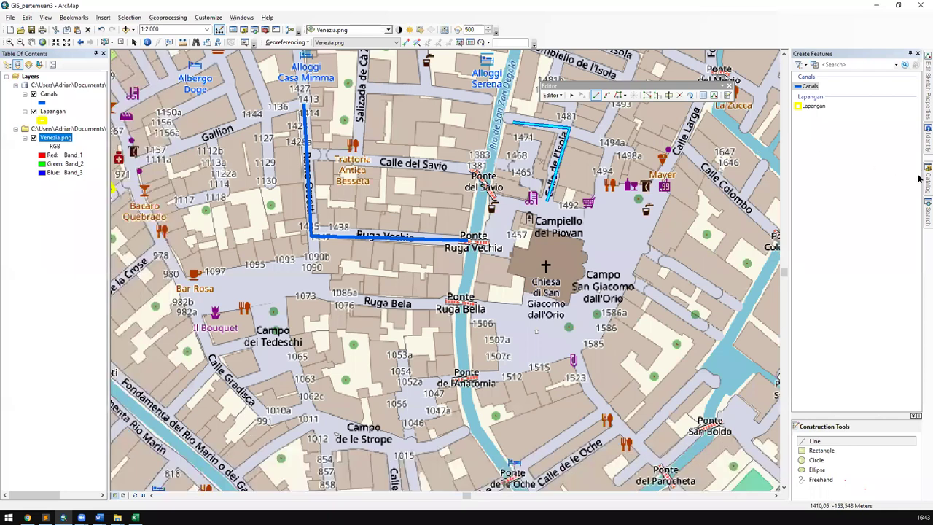
{"action": "left_click", "coordinate": [922, 179]}
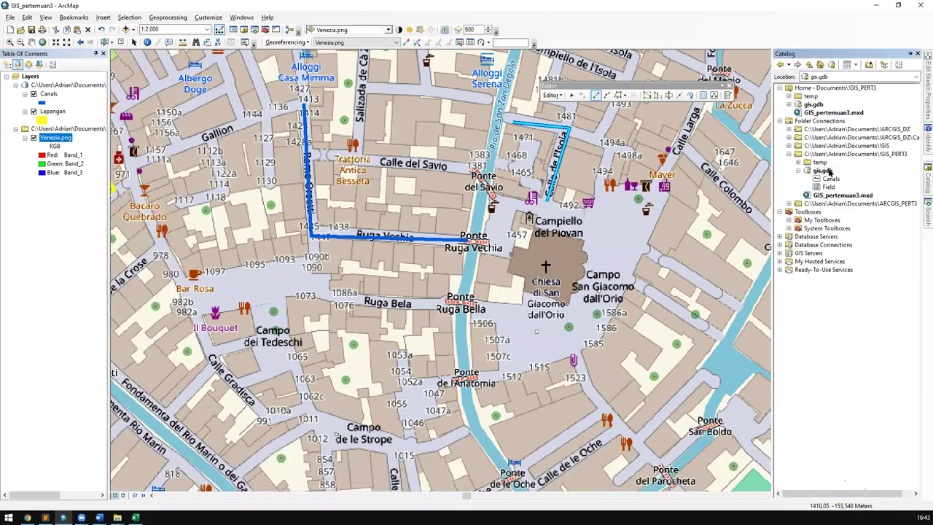
{"action": "right_click", "coordinate": [829, 172]}
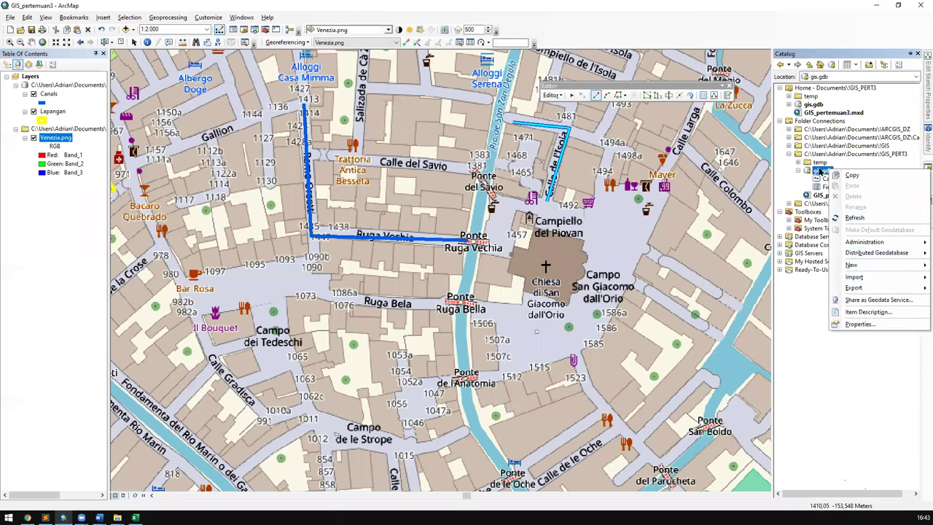
{"action": "mouse_move", "coordinate": [864, 266]}
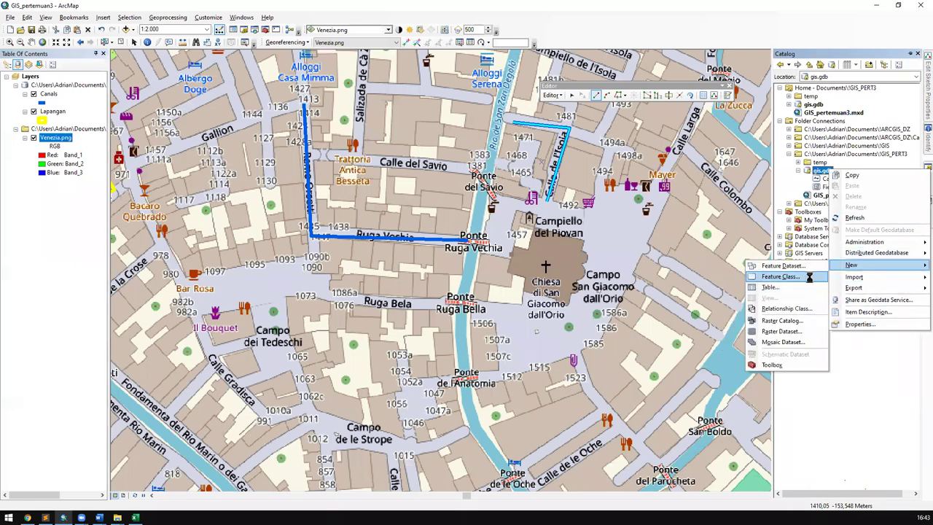
{"action": "key", "text": "Return"}
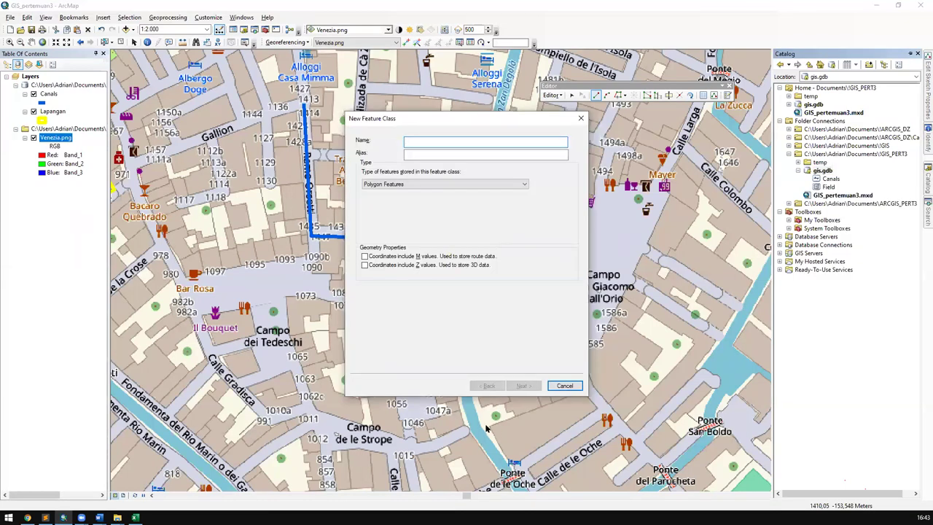
{"action": "type", "text": "Places"}
{"action": "key", "text": "Tab"}
{"action": "type", "text": "Pl"}
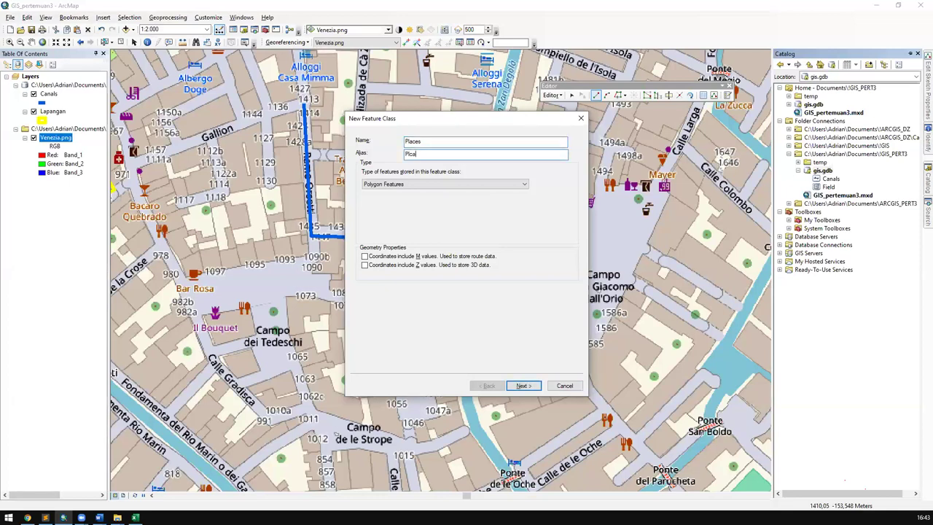
Step: Switch to the Case document in Word and examine the places symbol table and the point feature requirement
{"action": "left_click", "coordinate": [99, 516]}
{"action": "left_click", "coordinate": [161, 473]}
{"action": "scroll", "coordinate": [315, 323], "scroll_direction": "down", "scroll_amount": 10}
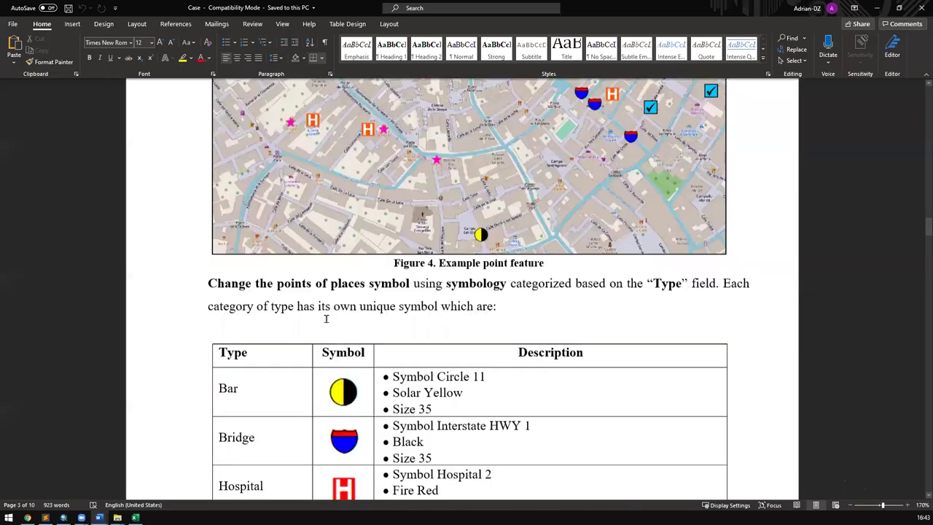
{"action": "scroll", "coordinate": [339, 187], "scroll_direction": "up", "scroll_amount": 1}
{"action": "left_click_drag", "start_coordinate": [339, 187], "coordinate": [384, 190]}
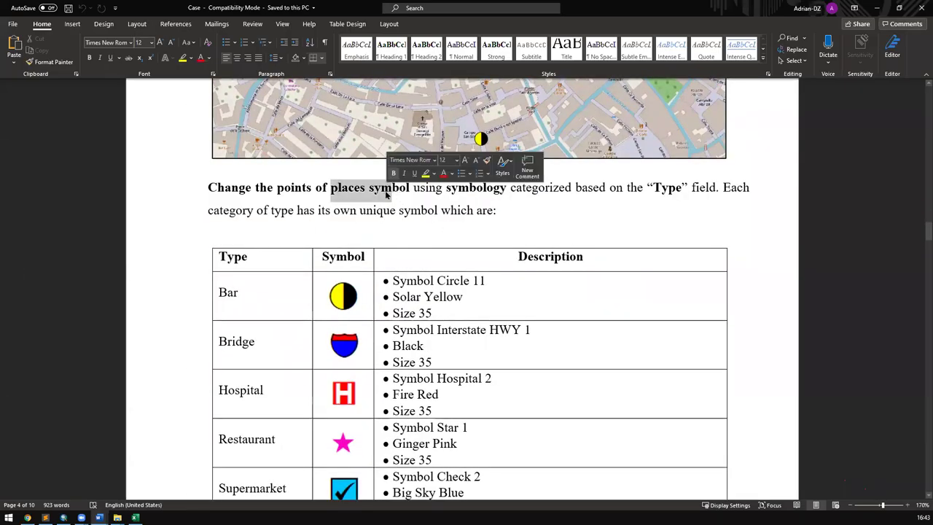
{"action": "scroll", "coordinate": [398, 197], "scroll_direction": "up", "scroll_amount": 15}
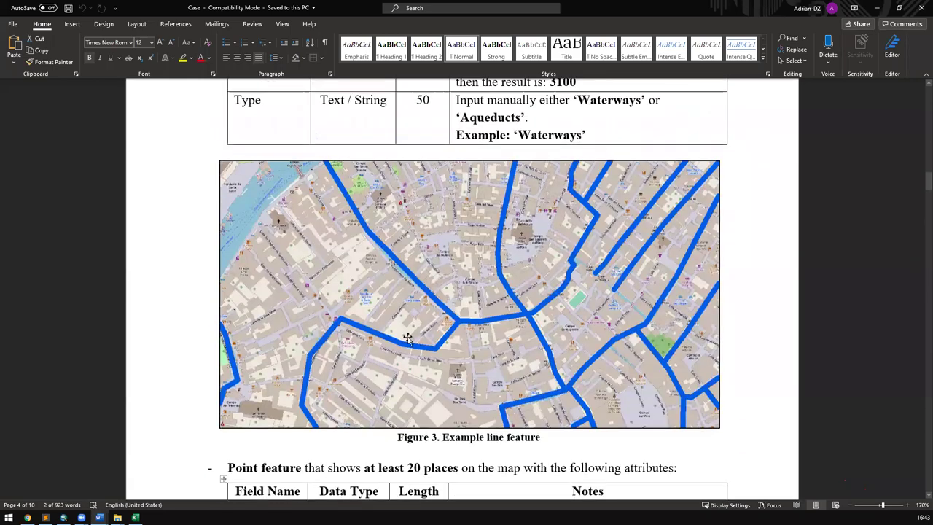
{"action": "scroll", "coordinate": [408, 338], "scroll_direction": "down", "scroll_amount": 2}
{"action": "left_click_drag", "start_coordinate": [423, 406], "coordinate": [456, 406]}
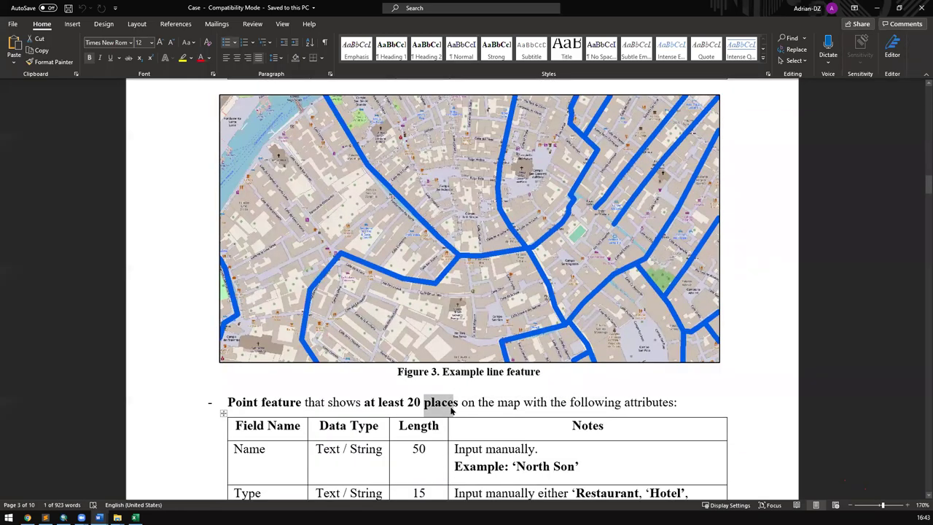
{"action": "double_click", "coordinate": [453, 403]}
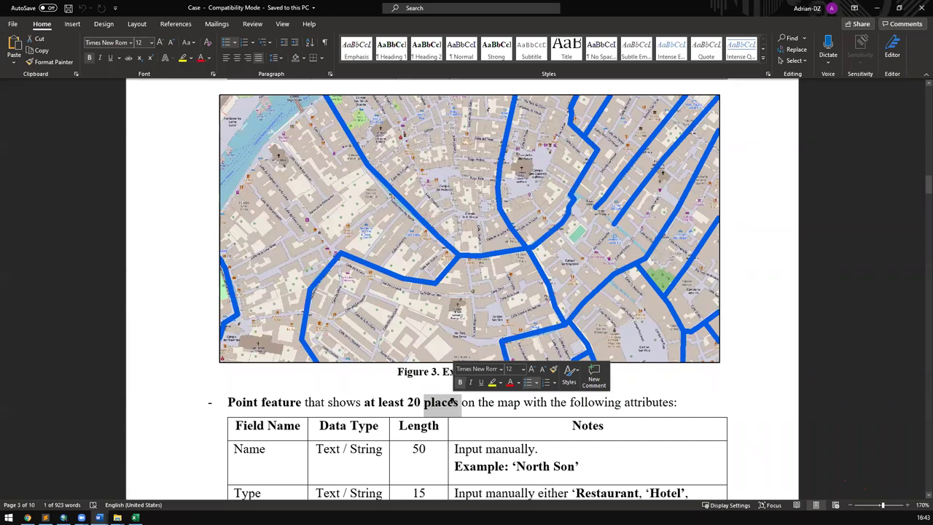
Step: Check the churches polygon requirement and its example figure, return to ArcMap and abandon the new feature class
{"action": "scroll", "coordinate": [453, 402], "scroll_direction": "up", "scroll_amount": 20}
{"action": "mouse_move", "coordinate": [420, 172]}
{"action": "left_mouse_down"}
{"action": "mouse_move", "coordinate": [458, 172]}
{"action": "mouse_move", "coordinate": [430, 172]}
{"action": "left_mouse_up"}
{"action": "left_click", "coordinate": [444, 172]}
{"action": "left_click", "coordinate": [422, 173]}
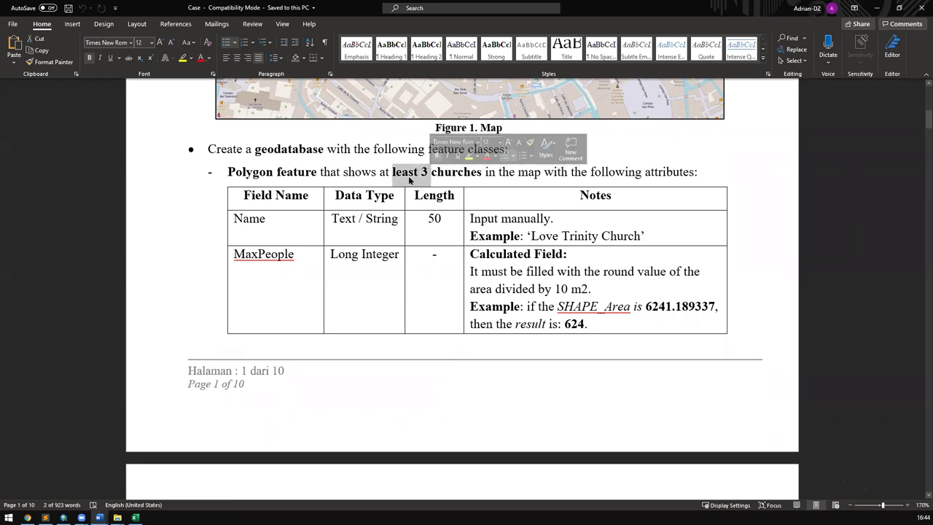
{"action": "scroll", "coordinate": [428, 182], "scroll_direction": "down", "scroll_amount": 5}
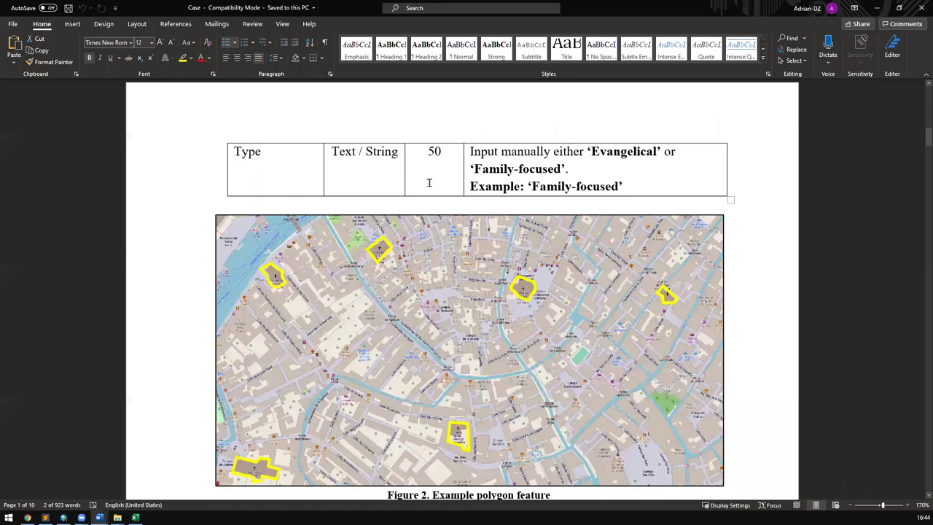
{"action": "scroll", "coordinate": [429, 182], "scroll_direction": "down", "scroll_amount": 3}
{"action": "scroll", "coordinate": [428, 182], "scroll_direction": "up", "scroll_amount": 8}
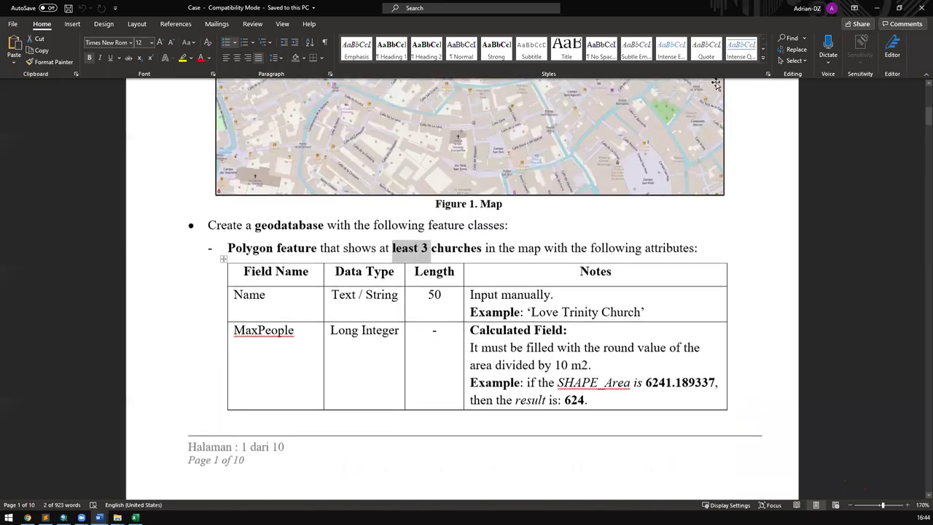
{"action": "left_click", "coordinate": [877, 8]}
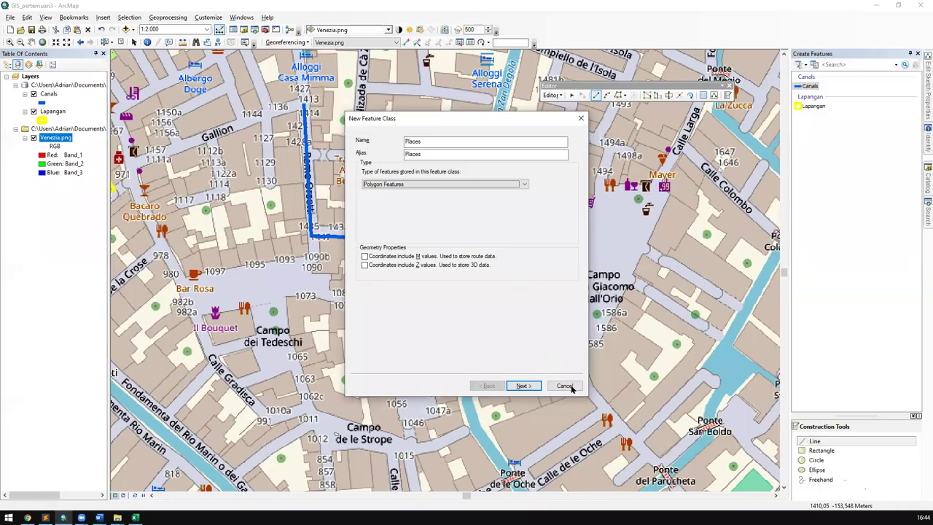
{"action": "left_click", "coordinate": [564, 385]}
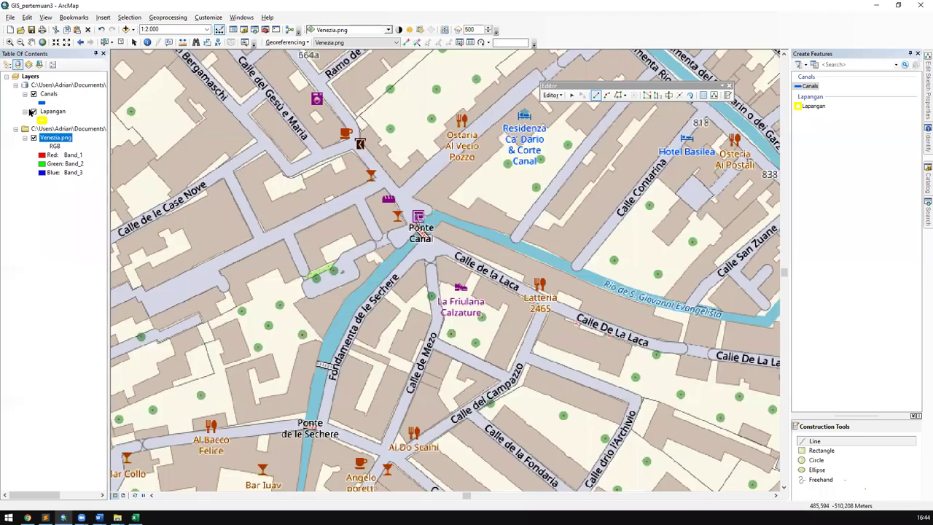
Step: Open the Lapangan layer's attribute table and look over its field polygon records
{"action": "right_click", "coordinate": [49, 111]}
{"action": "left_click", "coordinate": [125, 137]}
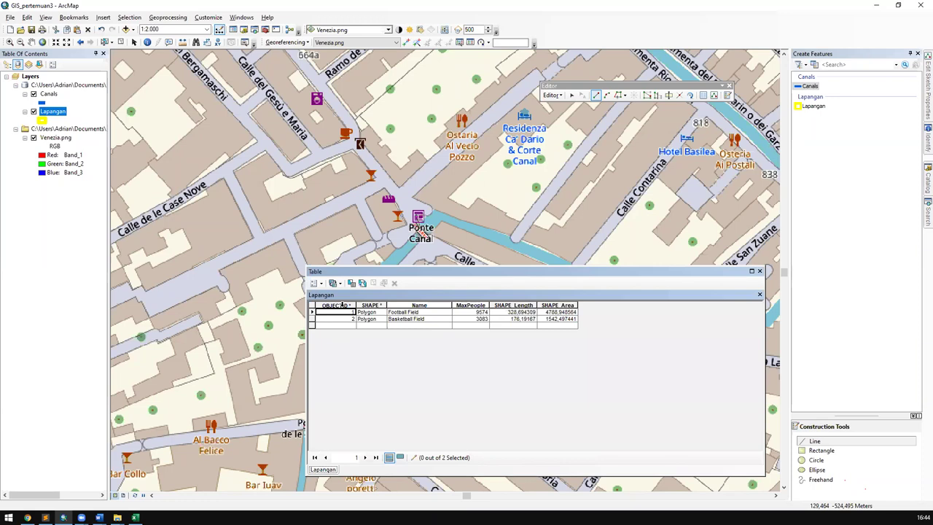
{"action": "left_click_drag", "start_coordinate": [305, 253], "coordinate": [208, 316]}
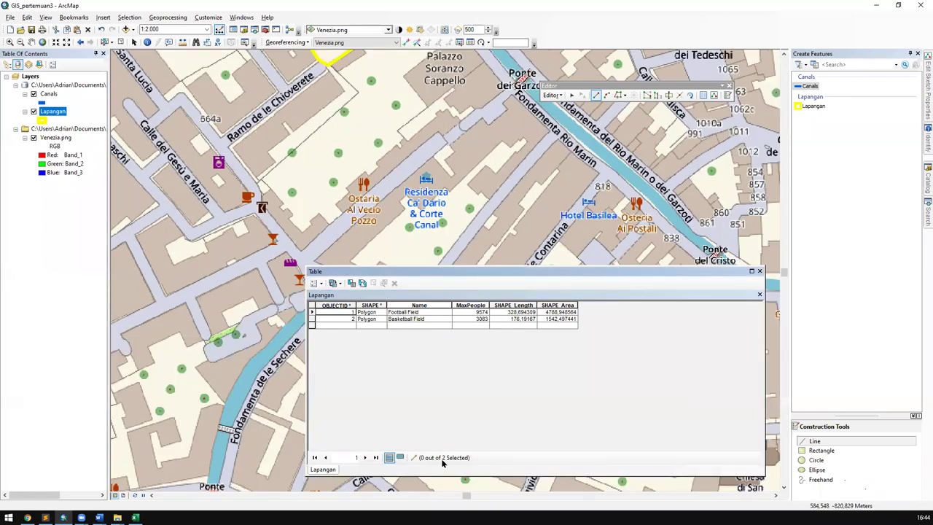
{"action": "left_click_drag", "start_coordinate": [533, 205], "coordinate": [372, 257]}
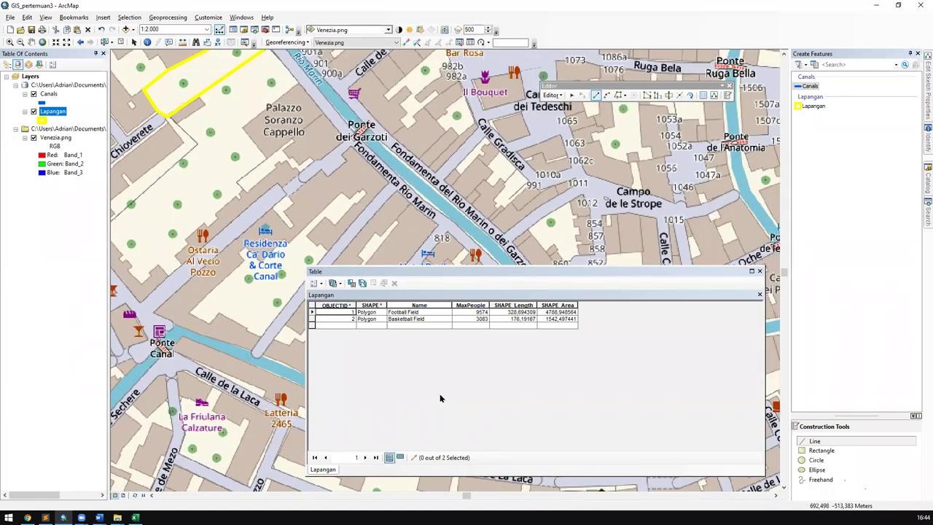
{"action": "left_click", "coordinate": [347, 325]}
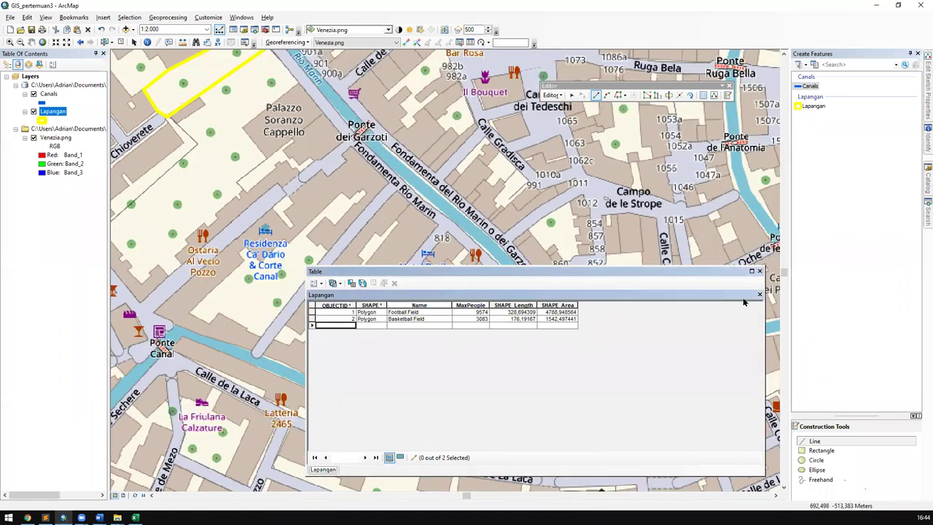
{"action": "left_click", "coordinate": [752, 271]}
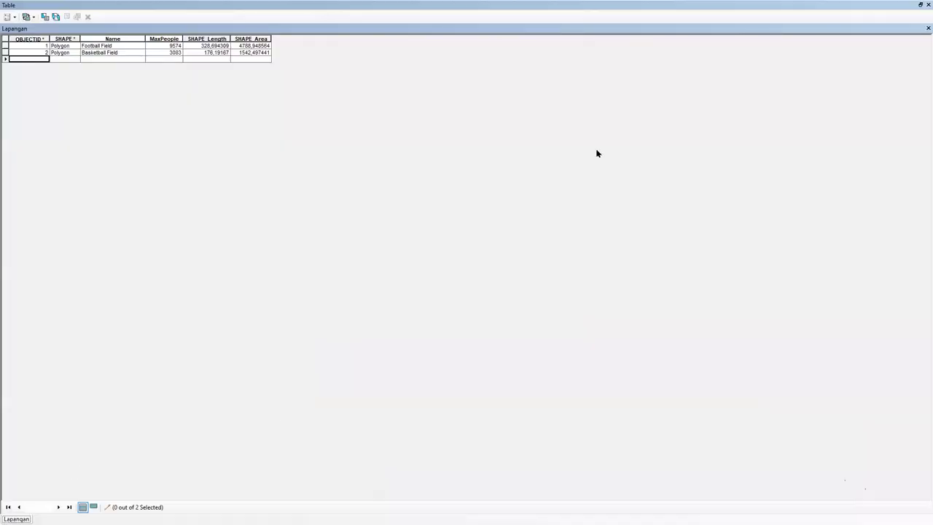
{"action": "left_click", "coordinate": [919, 6]}
Step: Switch to the Case document in Word and examine the canals line feature requirement and its attribute list
{"action": "mouse_move", "coordinate": [99, 517]}
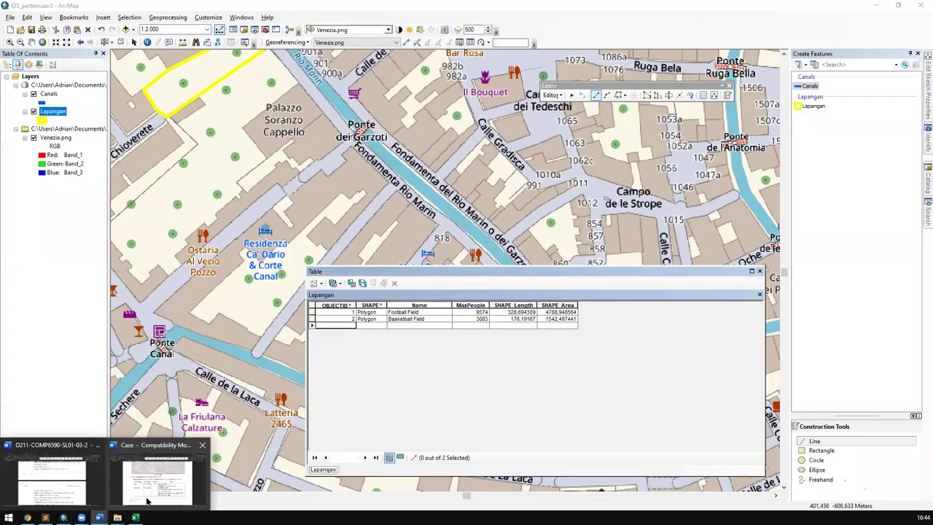
{"action": "left_click", "coordinate": [146, 501]}
{"action": "scroll", "coordinate": [382, 355], "scroll_direction": "down", "scroll_amount": 10}
{"action": "left_click_drag", "start_coordinate": [372, 346], "coordinate": [453, 348]}
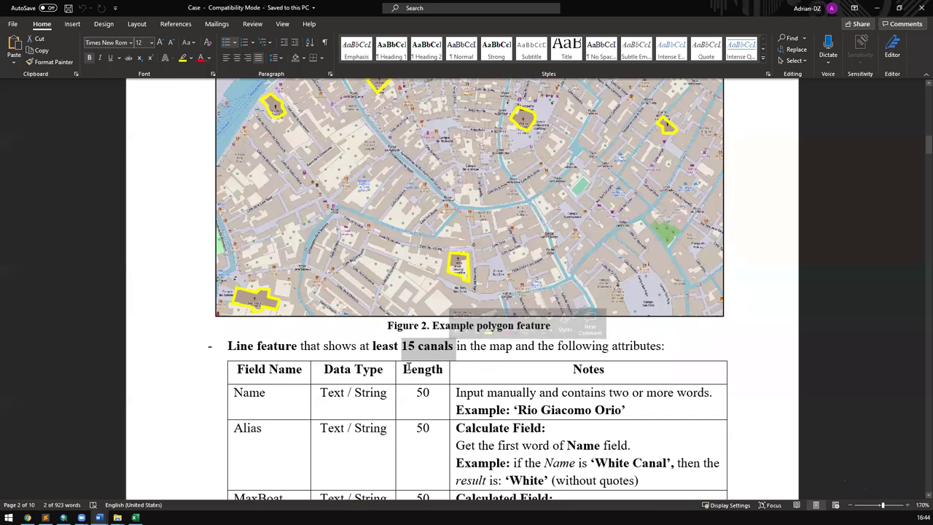
{"action": "scroll", "coordinate": [351, 355], "scroll_direction": "down", "scroll_amount": 3}
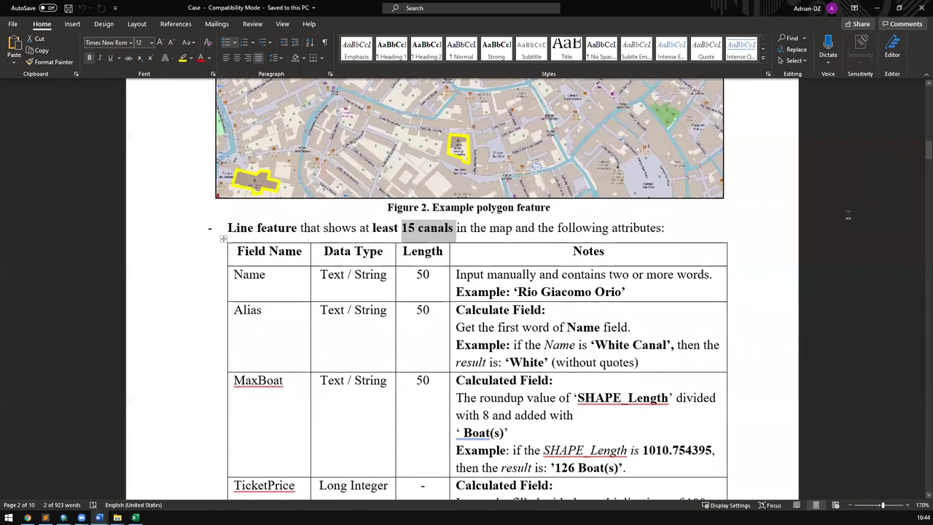
{"action": "left_click_drag", "start_coordinate": [718, 5], "coordinate": [655, 222]}
{"action": "scroll", "coordinate": [540, 357], "scroll_direction": "down", "scroll_amount": 2}
{"action": "left_click", "coordinate": [555, 366]}
{"action": "left_click_drag", "start_coordinate": [521, 366], "coordinate": [601, 369]}
Step: Return to ArcMap and open the Canals layer's attribute table
{"action": "left_click_drag", "start_coordinate": [426, 176], "coordinate": [585, 94]}
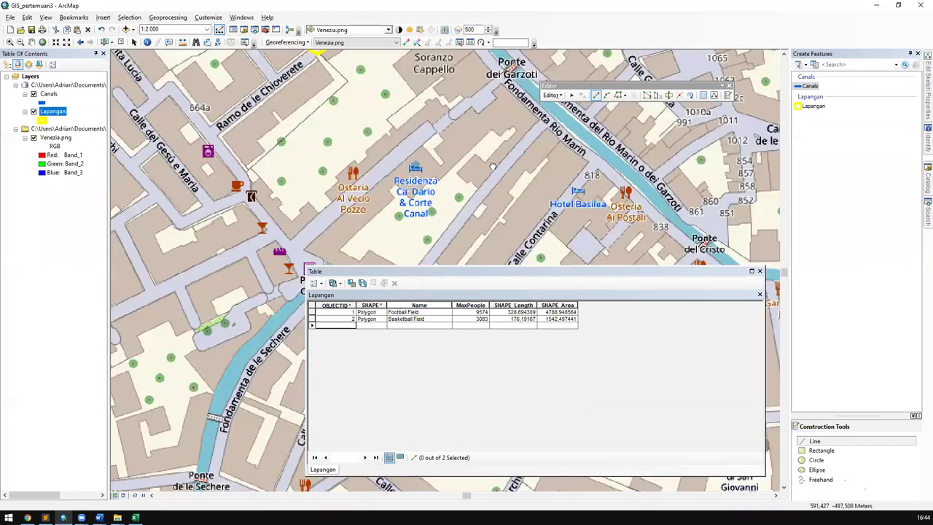
{"action": "left_click_drag", "start_coordinate": [393, 121], "coordinate": [538, 241]}
{"action": "right_click", "coordinate": [51, 95]}
{"action": "left_click", "coordinate": [84, 119]}
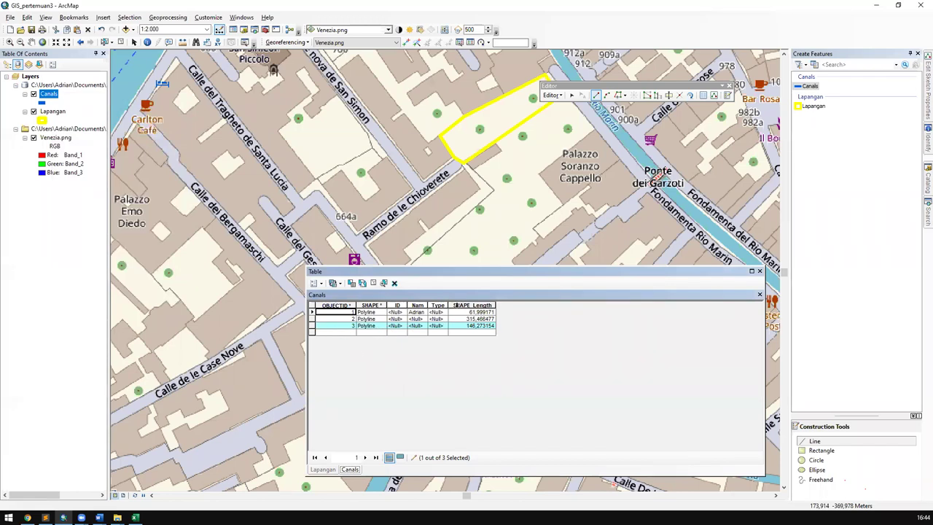
Step: Reread the places point feature requirement and its attributes in the Case document in Word, and return to ArcMap
{"action": "left_click", "coordinate": [135, 517]}
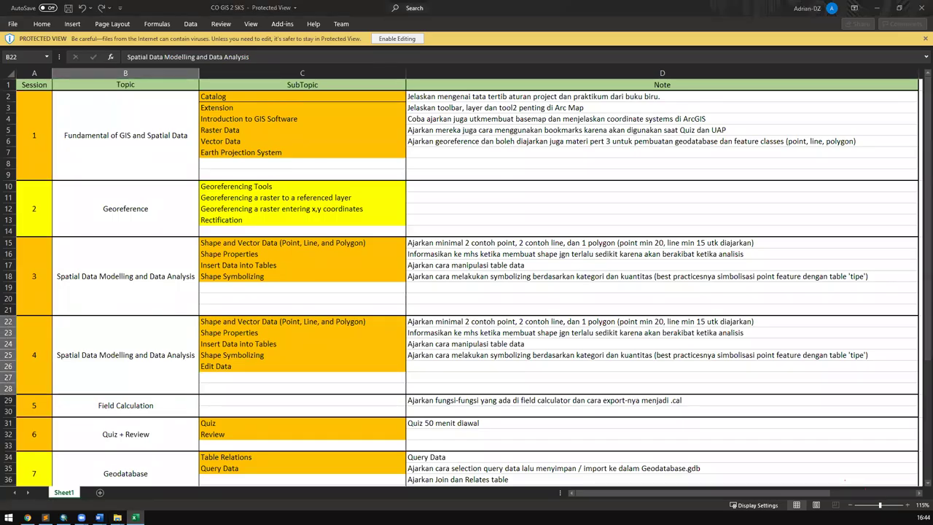
{"action": "left_click", "coordinate": [135, 517]}
{"action": "mouse_move", "coordinate": [99, 517]}
{"action": "left_click", "coordinate": [159, 488]}
{"action": "scroll", "coordinate": [465, 377], "scroll_direction": "down", "scroll_amount": 8}
{"action": "scroll", "coordinate": [535, 350], "scroll_direction": "up", "scroll_amount": 2}
{"action": "left_click_drag", "start_coordinate": [530, 350], "coordinate": [605, 344]}
{"action": "left_click", "coordinate": [510, 329]}
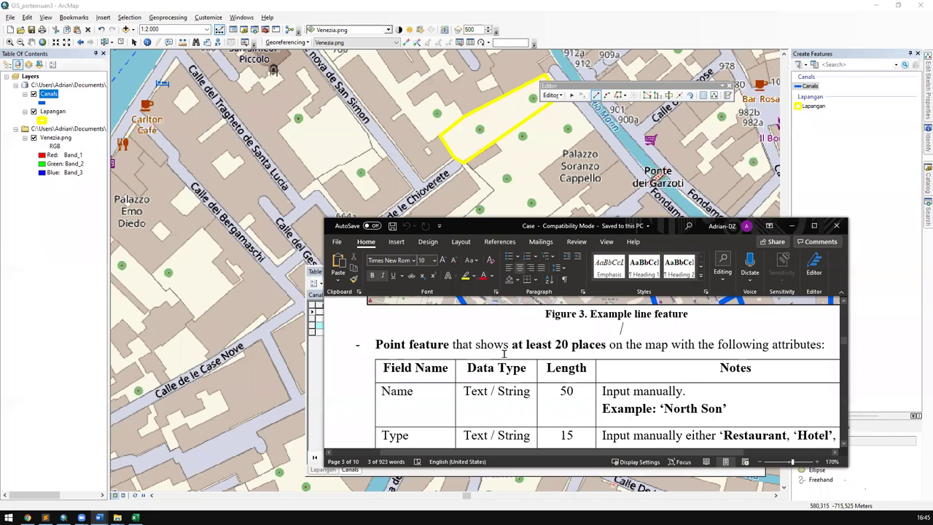
{"action": "left_click_drag", "start_coordinate": [513, 346], "coordinate": [605, 344]}
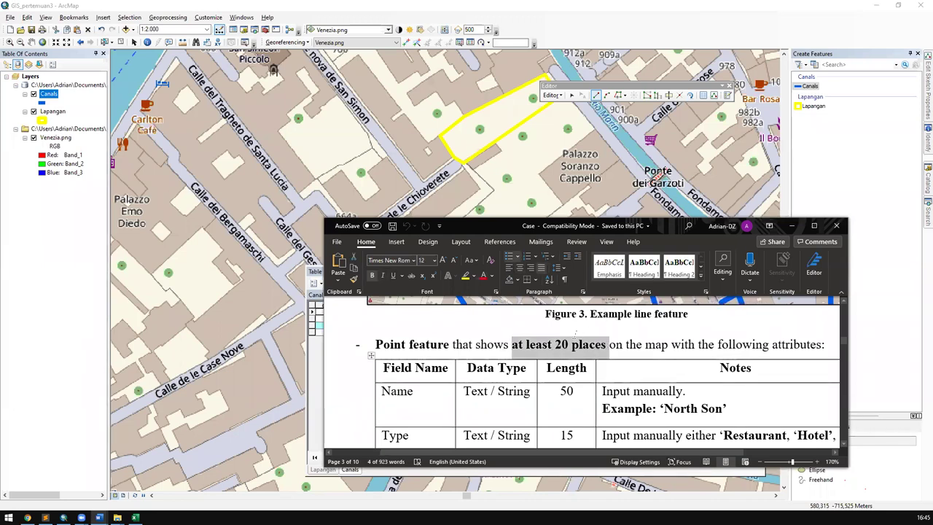
{"action": "scroll", "coordinate": [641, 328], "scroll_direction": "down", "scroll_amount": 3}
{"action": "scroll", "coordinate": [641, 328], "scroll_direction": "up", "scroll_amount": 4}
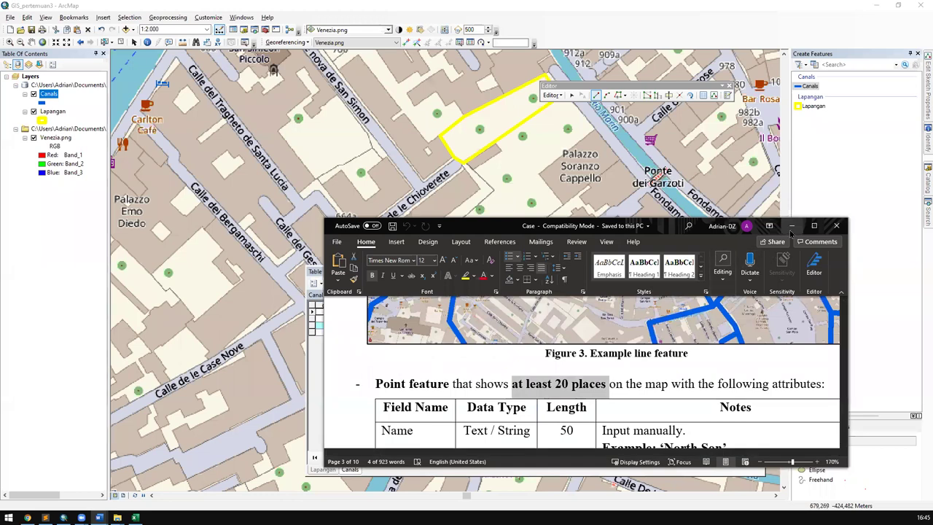
{"action": "left_click", "coordinate": [792, 225]}
Step: Close the attribute table window over the map
{"action": "left_click_drag", "start_coordinate": [582, 184], "coordinate": [506, 144]}
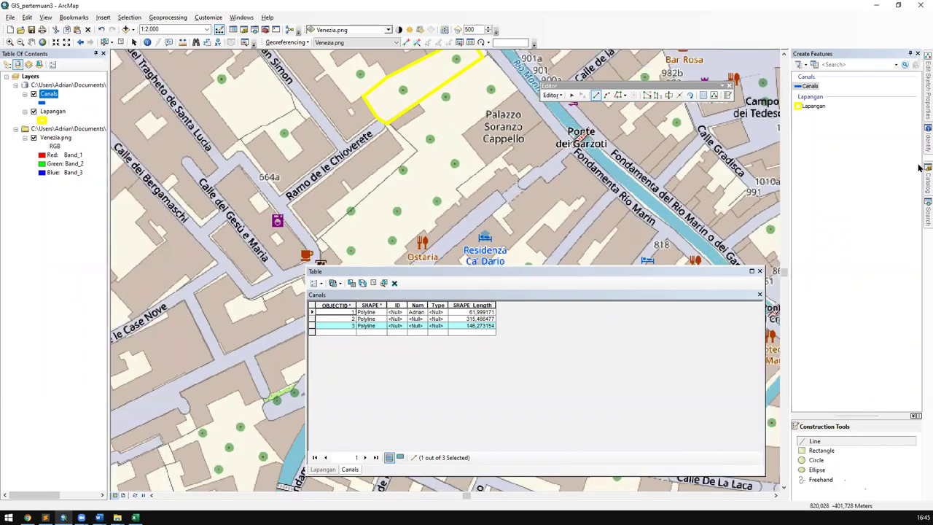
{"action": "left_click", "coordinate": [759, 270]}
{"action": "left_click_drag", "start_coordinate": [574, 205], "coordinate": [532, 270]}
{"action": "left_click_drag", "start_coordinate": [495, 183], "coordinate": [535, 231]}
Step: Start a new feature class in gis.gdb with name and alias Places, storing point features
{"action": "left_click", "coordinate": [924, 172]}
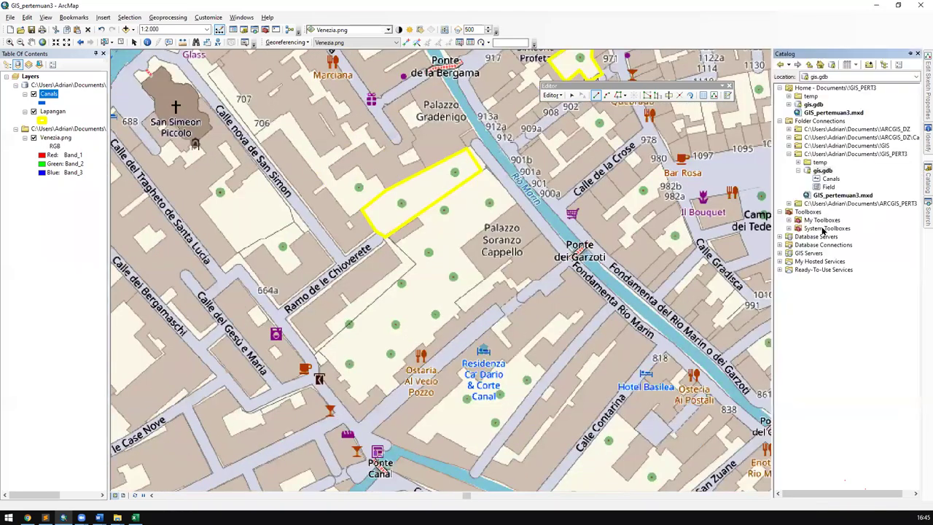
{"action": "right_click", "coordinate": [820, 171]}
{"action": "mouse_move", "coordinate": [845, 268]}
{"action": "left_click", "coordinate": [771, 280]}
{"action": "type", "text": "Place"}
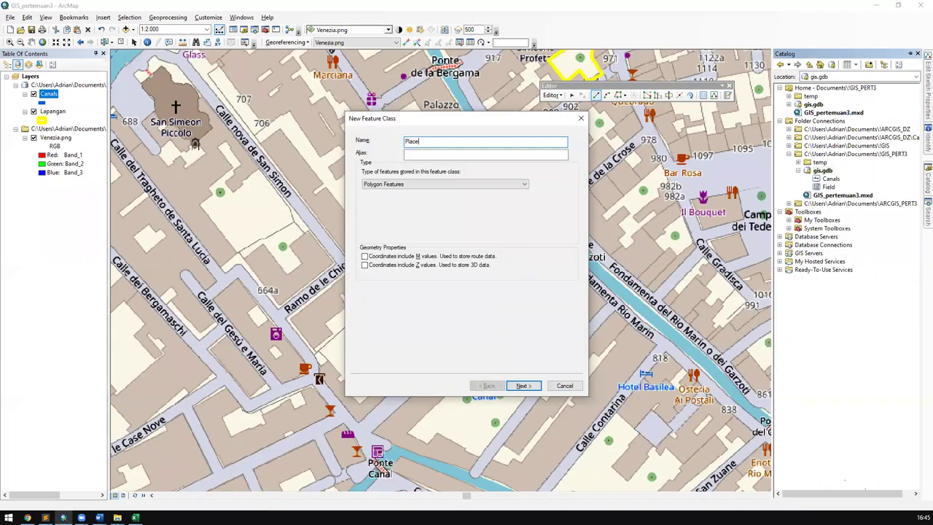
{"action": "type", "text": "Plcae"}
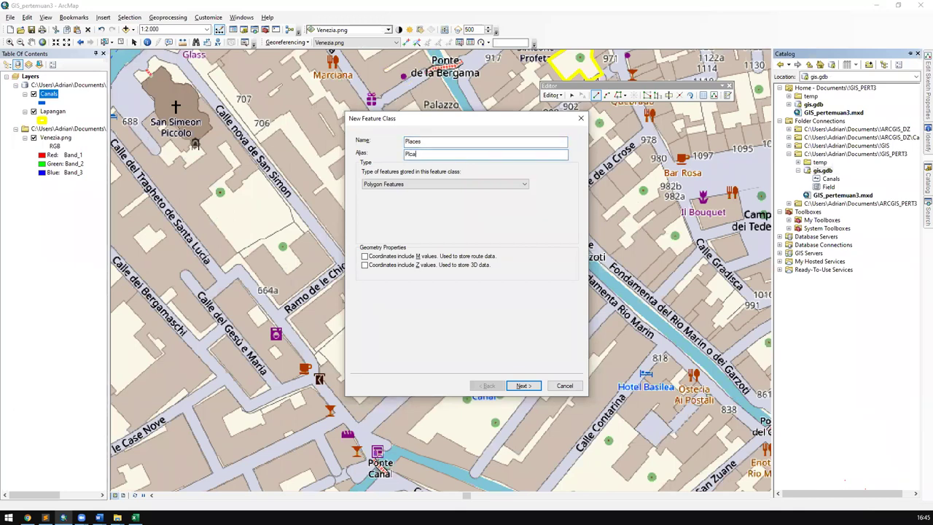
{"action": "key", "text": "Tab"}
{"action": "left_click", "coordinate": [457, 182]}
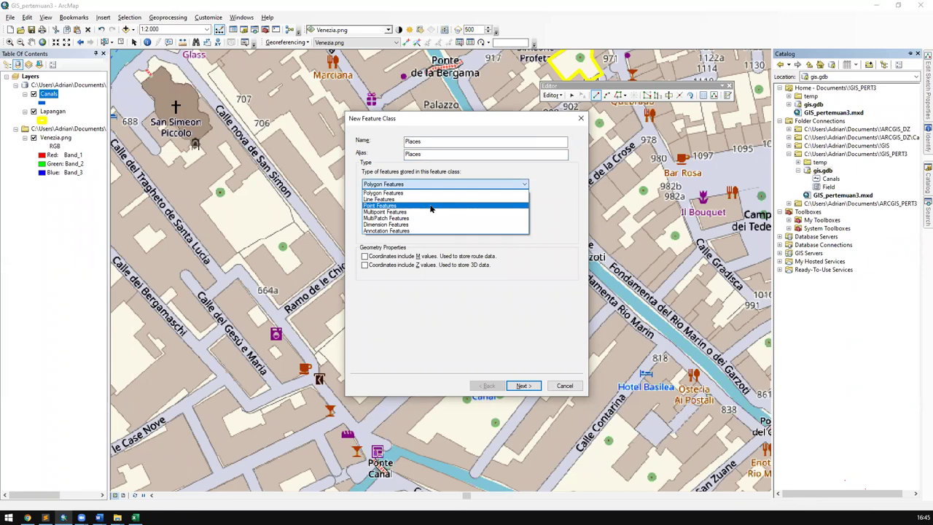
{"action": "left_click", "coordinate": [450, 205]}
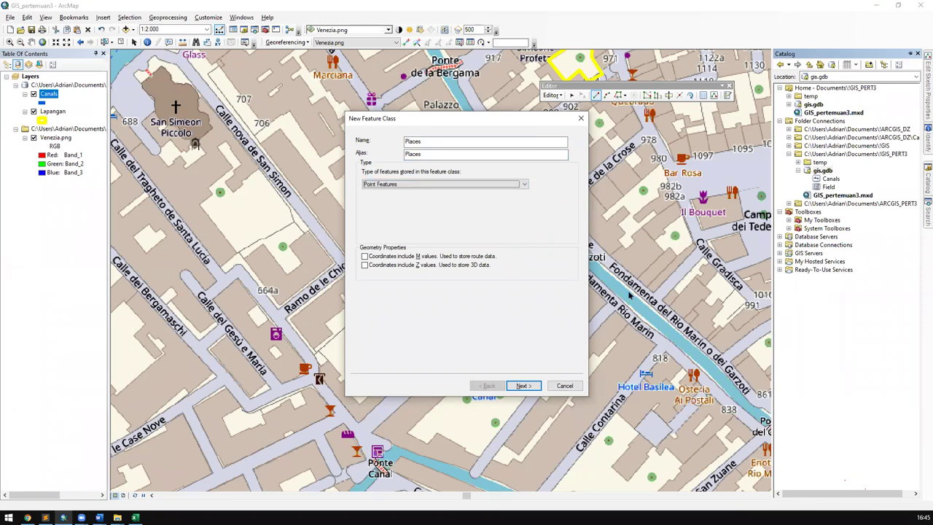
{"action": "left_click", "coordinate": [527, 386]}
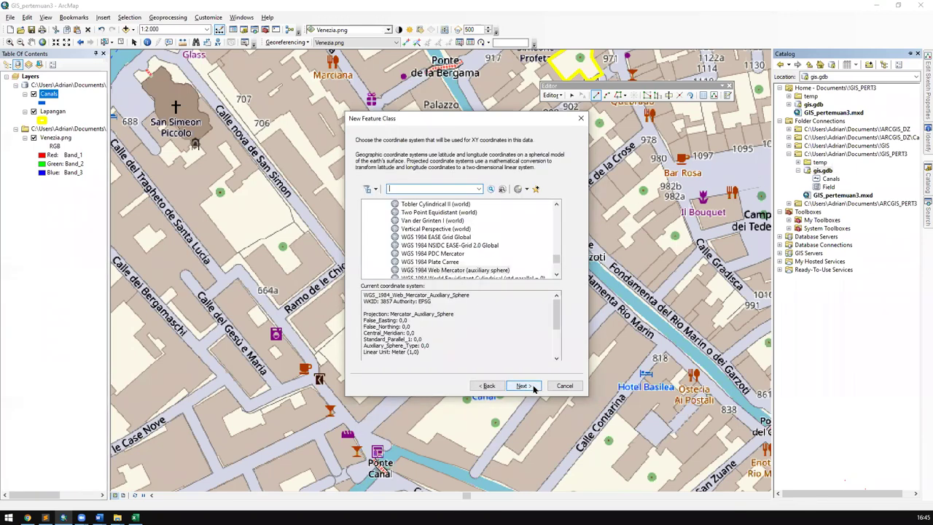
Step: Choose WGS 1984 Web Mercator (auxiliary sphere) as the coordinate system and accept the remaining defaults up to the field definitions
{"action": "left_click", "coordinate": [472, 270]}
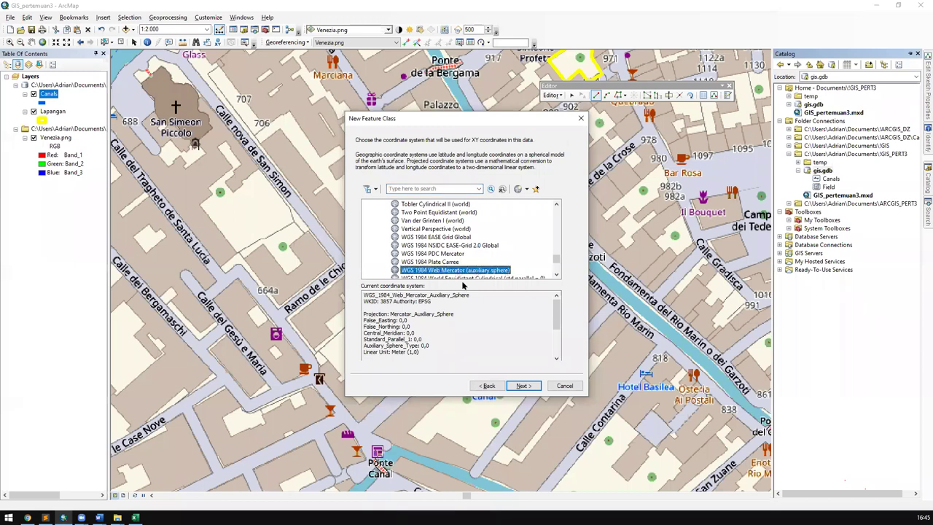
{"action": "left_click", "coordinate": [523, 385]}
{"action": "left_click", "coordinate": [523, 386]}
{"action": "left_click", "coordinate": [523, 386]}
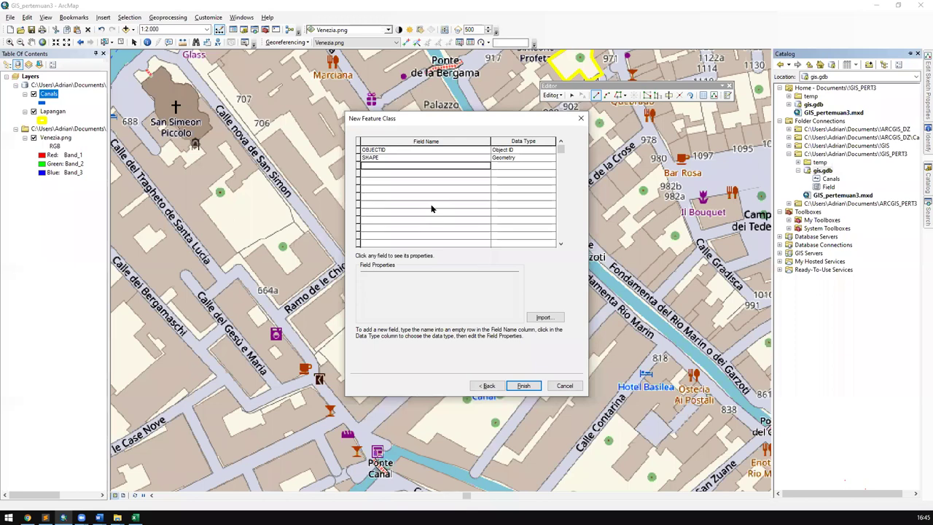
Step: Define the fields ID, Name and Type for the Places feature class, all with the Text data type
{"action": "type", "text": "ID"}
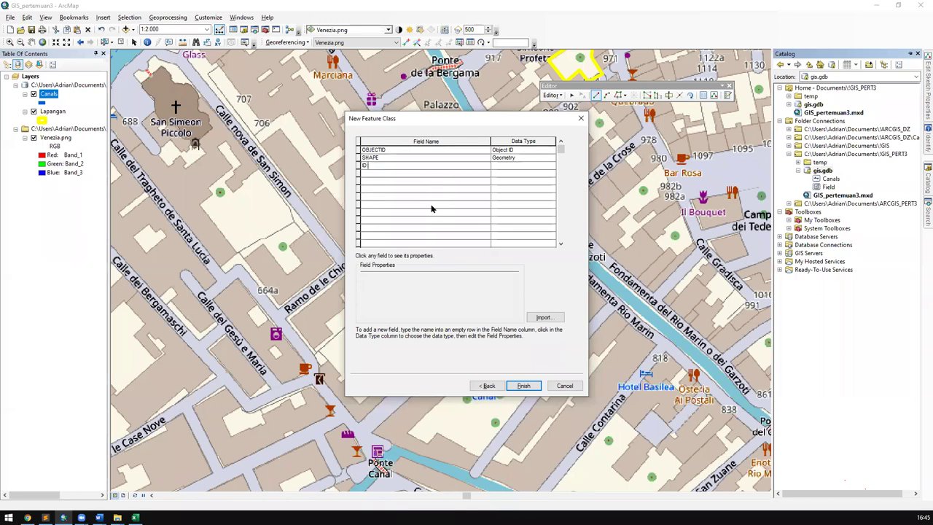
{"action": "key", "text": "Tab"}
{"action": "key", "text": "t"}
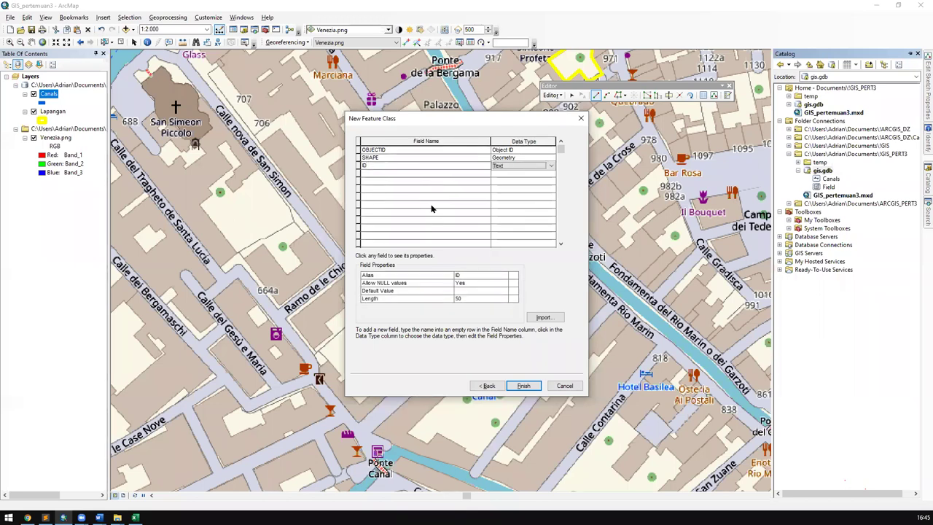
{"action": "key", "text": "Tab"}
{"action": "type", "text": "Name"}
{"action": "key", "text": "Tab"}
{"action": "key", "text": "t"}
{"action": "key", "text": "Tab"}
{"action": "type", "text": "asf"}
{"action": "key", "text": "BackSpace"}
{"action": "key", "text": "BackSpace"}
{"action": "key", "text": "BackSpace"}
{"action": "type", "text": "Type"}
{"action": "key", "text": "Tab"}
{"action": "key", "text": "t"}
{"action": "key", "text": "Tab"}
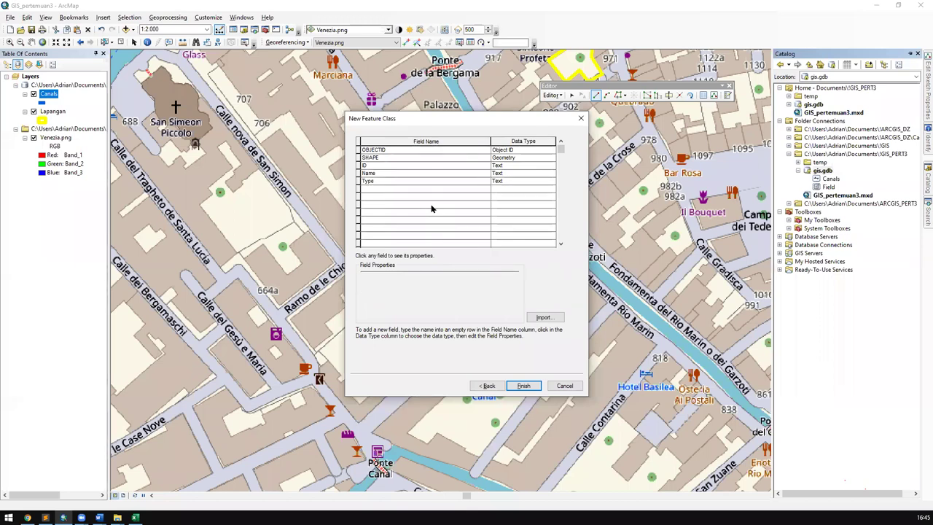
Step: Add a Population field of type Long Integer, set the ID field's length to 5, and finish creating the feature class
{"action": "type", "text": "Population"}
{"action": "key", "text": "Tab"}
{"action": "key", "text": "t"}
{"action": "key", "text": "l"}
{"action": "left_click", "coordinate": [471, 160]}
{"action": "left_click", "coordinate": [532, 165]}
{"action": "left_click", "coordinate": [543, 168]}
{"action": "left_click", "coordinate": [474, 302]}
{"action": "type", "text": "5"}
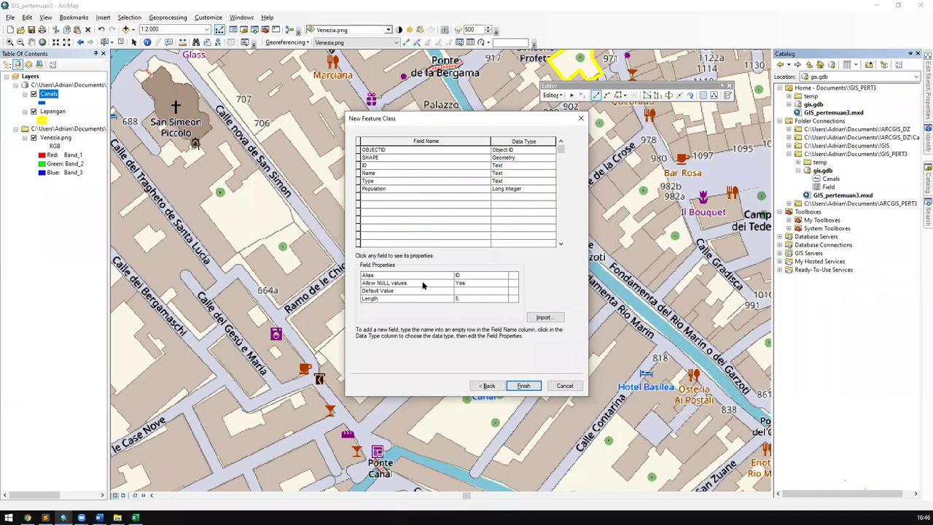
{"action": "left_click", "coordinate": [449, 205]}
{"action": "left_click", "coordinate": [523, 386]}
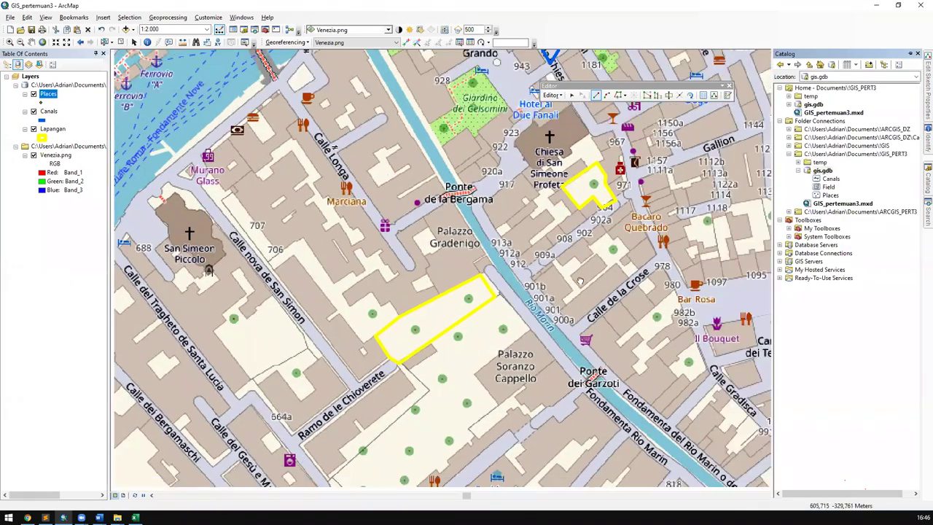
Step: Restart the editing session so that the Places template can be used for creating features
{"action": "scroll", "coordinate": [442, 261], "scroll_direction": "up", "scroll_amount": 1}
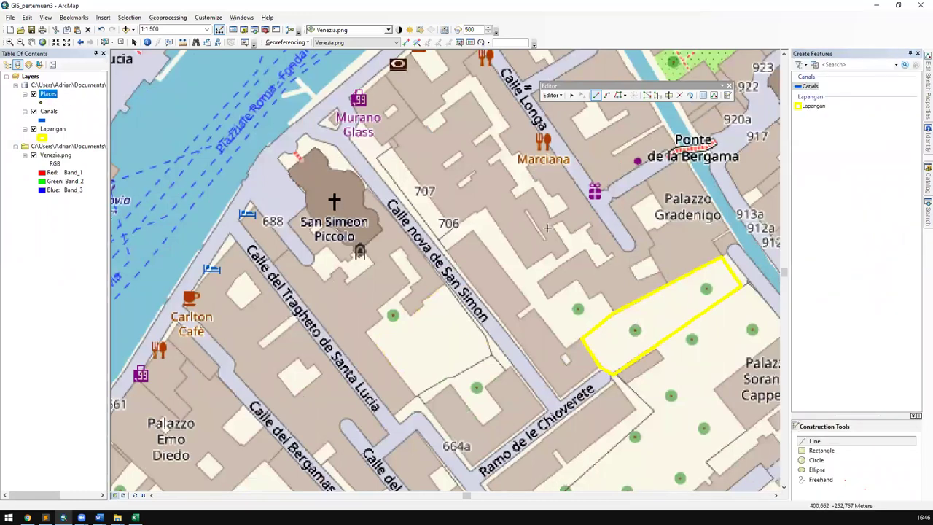
{"action": "left_click_drag", "start_coordinate": [535, 209], "coordinate": [428, 168]}
{"action": "scroll", "coordinate": [483, 166], "scroll_direction": "up", "scroll_amount": 1}
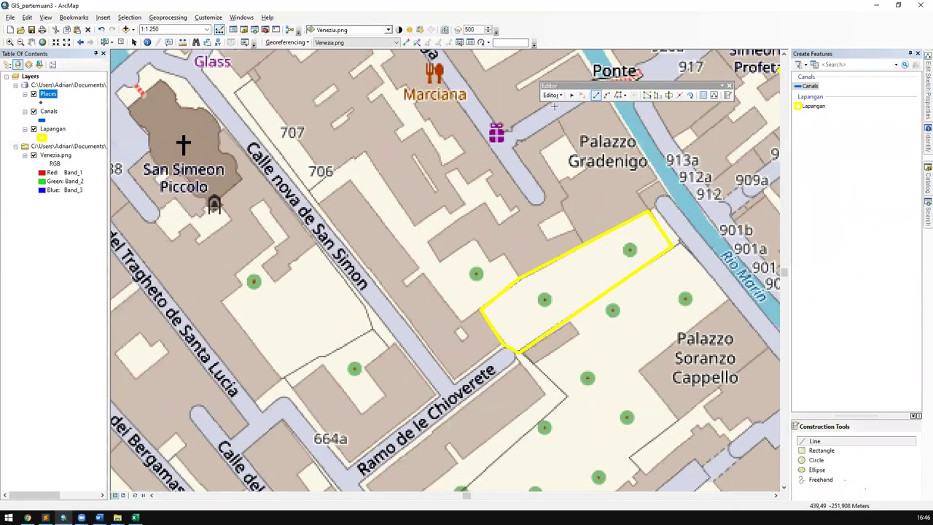
{"action": "left_click", "coordinate": [551, 95]}
{"action": "left_click", "coordinate": [569, 119]}
{"action": "left_click", "coordinate": [427, 286]}
{"action": "left_click_drag", "start_coordinate": [529, 223], "coordinate": [465, 163]}
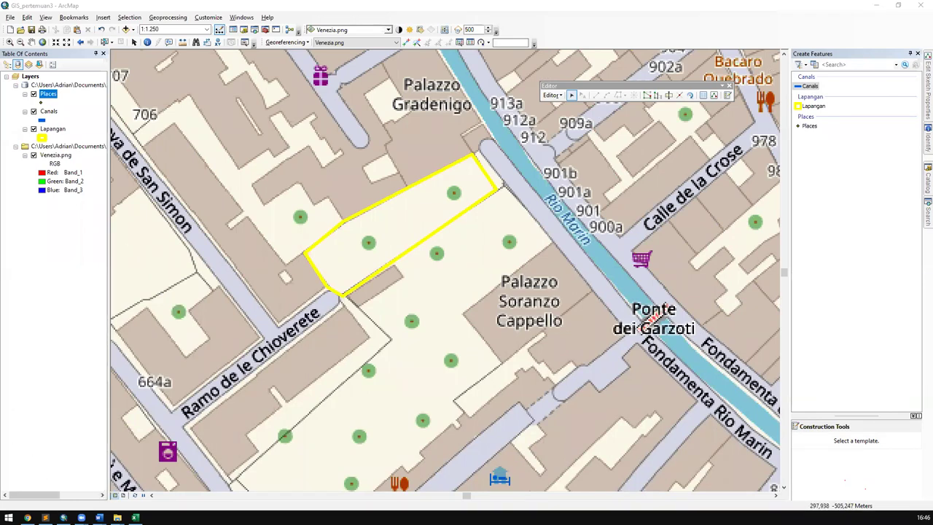
Step: Examine the point feature attributes and symbol requirements in the Case document in Word, and return to ArcMap
{"action": "mouse_move", "coordinate": [99, 517]}
{"action": "left_click", "coordinate": [157, 474]}
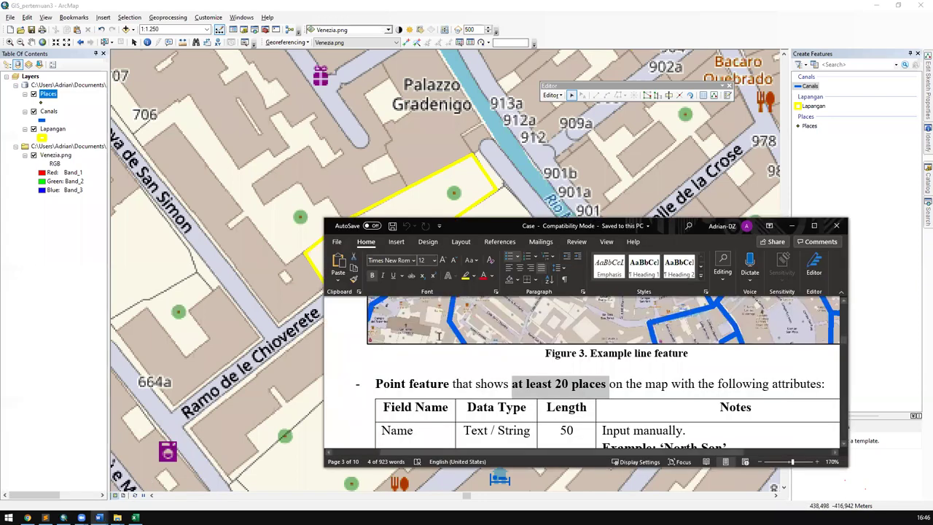
{"action": "scroll", "coordinate": [439, 335], "scroll_direction": "down", "scroll_amount": 5}
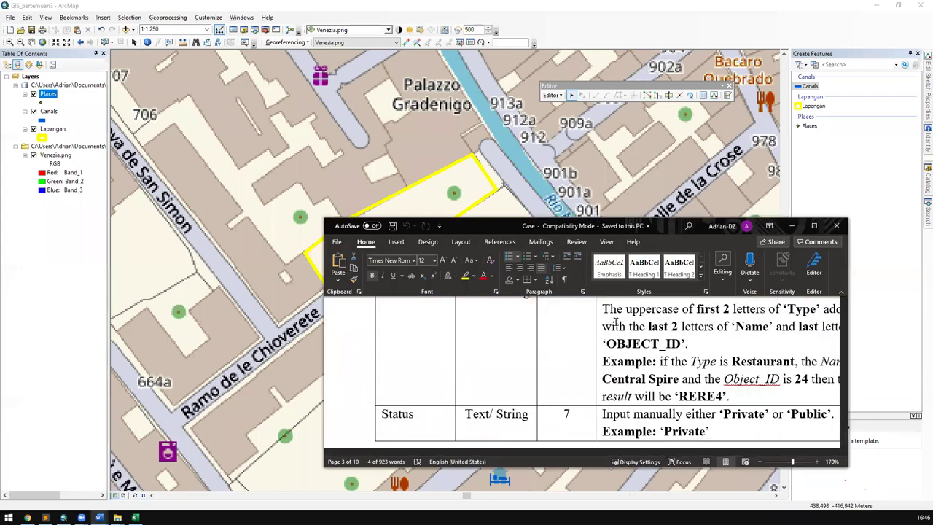
{"action": "scroll", "coordinate": [577, 343], "scroll_direction": "down", "scroll_amount": 10}
{"action": "scroll", "coordinate": [576, 347], "scroll_direction": "down", "scroll_amount": 3}
{"action": "scroll", "coordinate": [576, 347], "scroll_direction": "up", "scroll_amount": 3}
{"action": "left_click", "coordinate": [384, 169]}
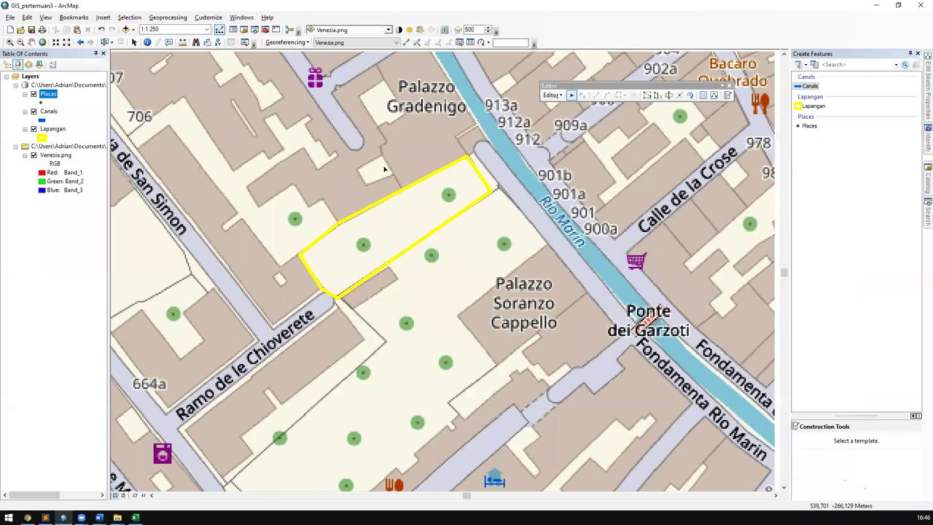
Step: Digitize Places points across the blocks from San Simeon Piccolo down to Ponte Canal, using the Point construction tool
{"action": "left_click", "coordinate": [809, 126]}
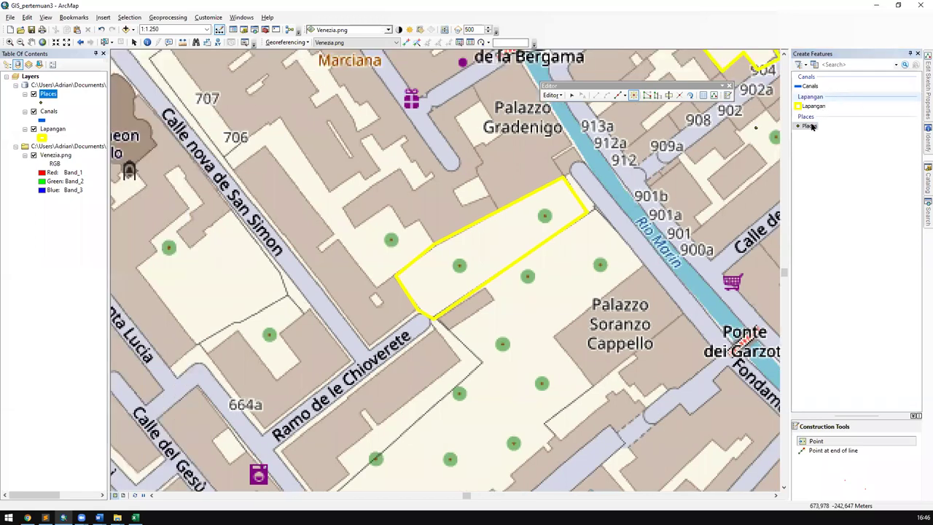
{"action": "left_click_drag", "start_coordinate": [411, 169], "coordinate": [617, 265]}
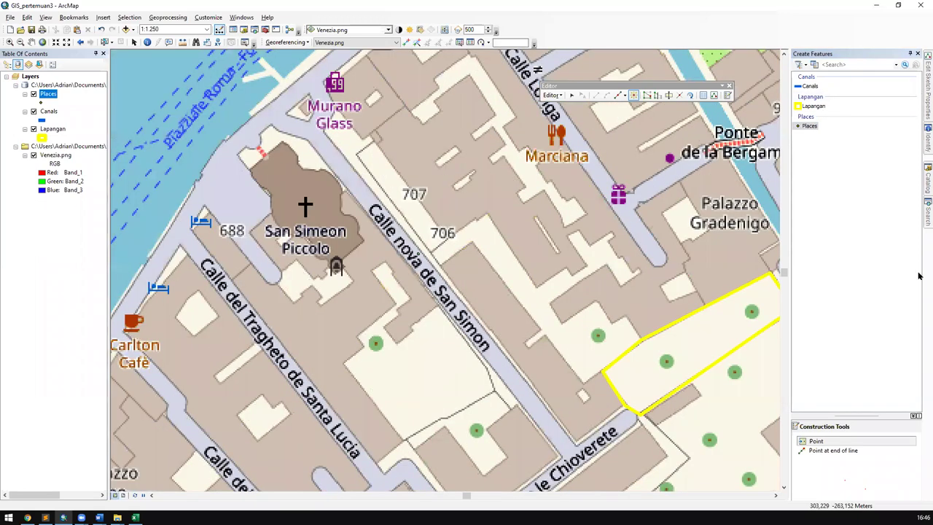
{"action": "left_click", "coordinate": [447, 151]}
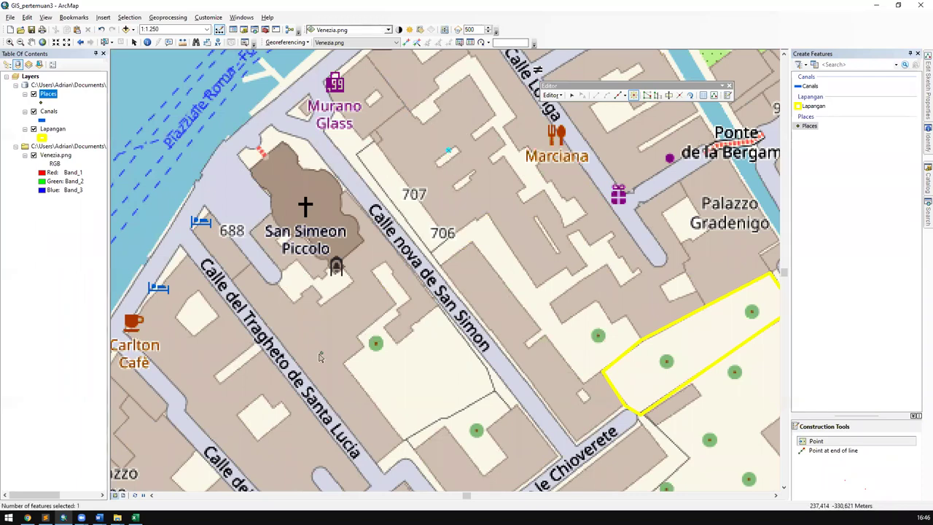
{"action": "left_click_drag", "start_coordinate": [523, 288], "coordinate": [441, 2]}
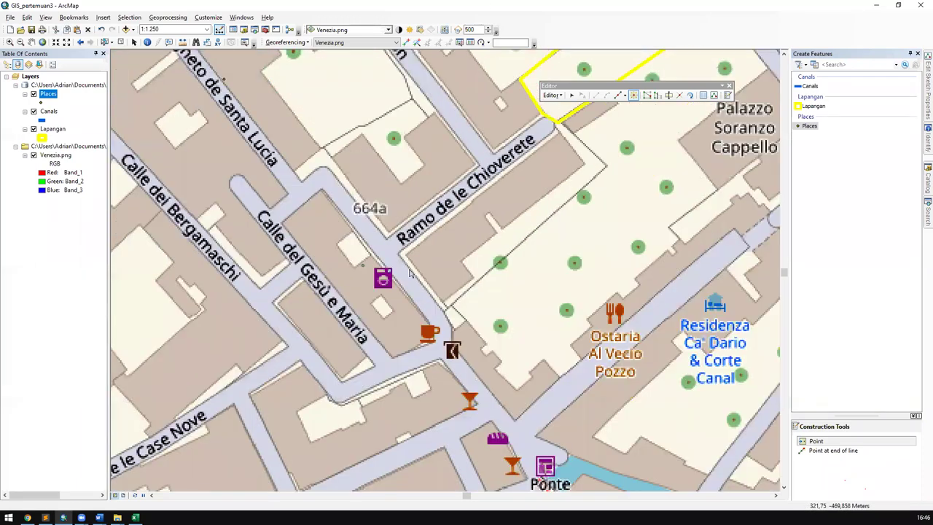
{"action": "left_click", "coordinate": [489, 414]}
{"action": "left_click_drag", "start_coordinate": [473, 366], "coordinate": [300, 224]}
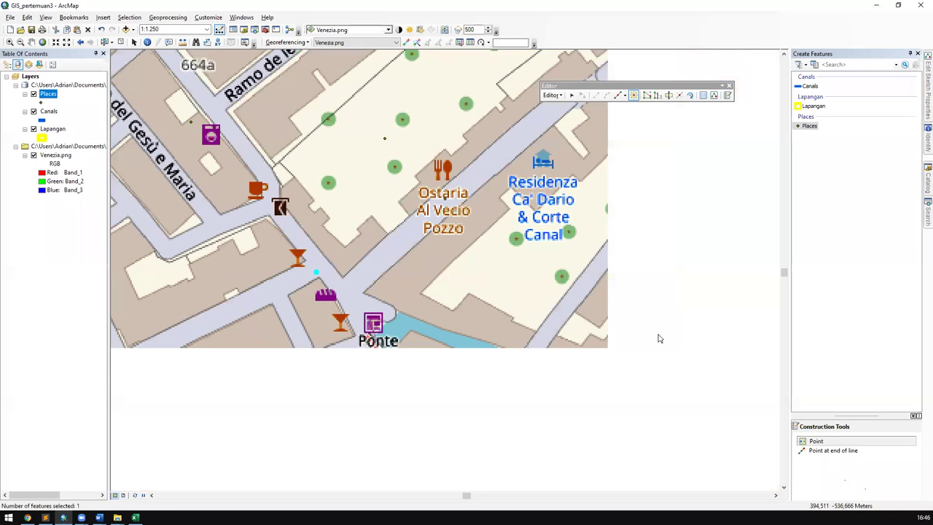
Step: Digitize more Places points from Calle De La Laca past Rio San Agostin up to Ponte de la Rioda, for 27 points altogether
{"action": "left_click_drag", "start_coordinate": [632, 345], "coordinate": [265, 195]}
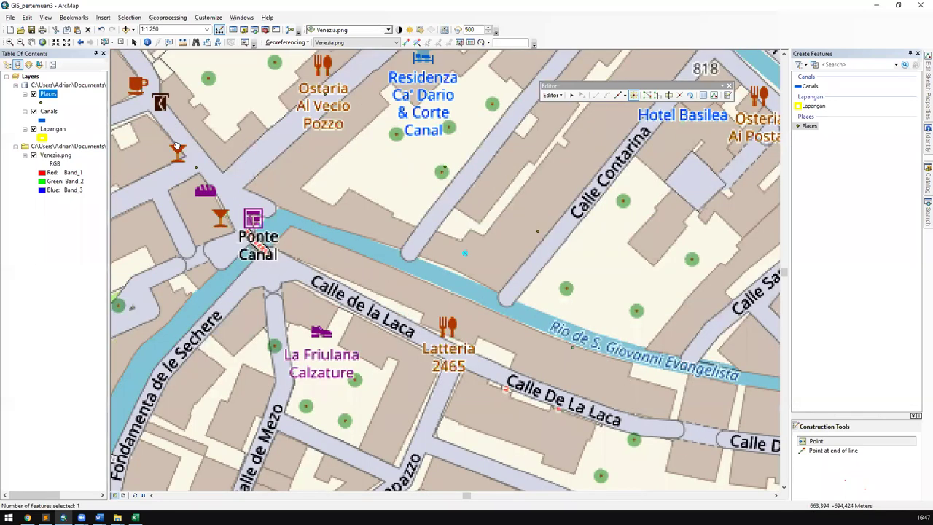
{"action": "left_click", "coordinate": [634, 327]}
{"action": "left_click", "coordinate": [350, 395]}
{"action": "left_click", "coordinate": [293, 304]}
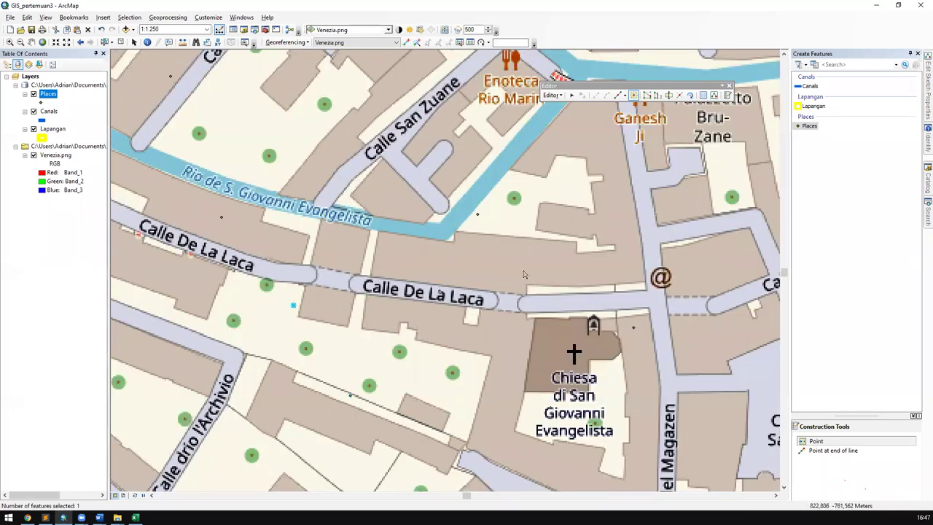
{"action": "left_click", "coordinate": [648, 161]}
{"action": "left_click", "coordinate": [459, 171]}
{"action": "left_click_drag", "start_coordinate": [450, 192], "coordinate": [375, 446]}
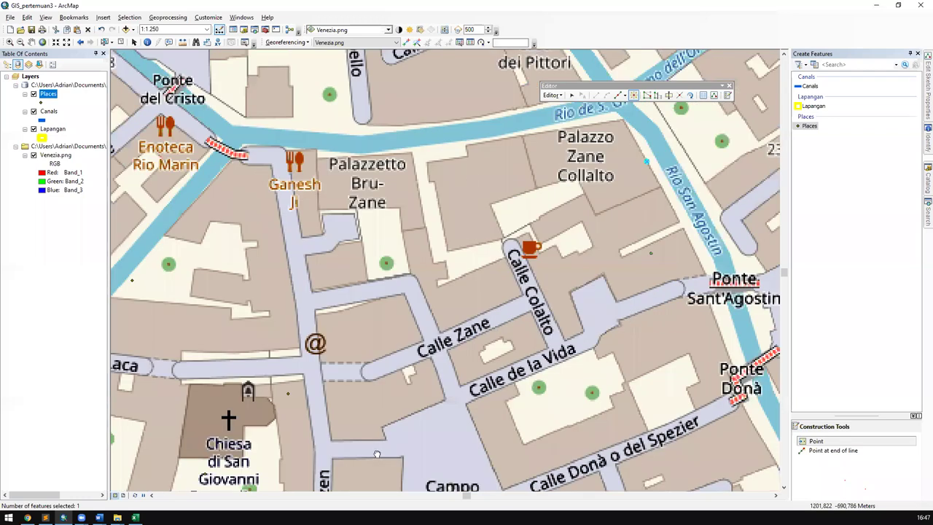
{"action": "left_click", "coordinate": [689, 55]}
{"action": "left_click", "coordinate": [615, 195]}
{"action": "left_click_drag", "start_coordinate": [624, 182], "coordinate": [480, 408]}
{"action": "left_click_drag", "start_coordinate": [476, 201], "coordinate": [491, 452]}
{"action": "key", "text": "Up"}
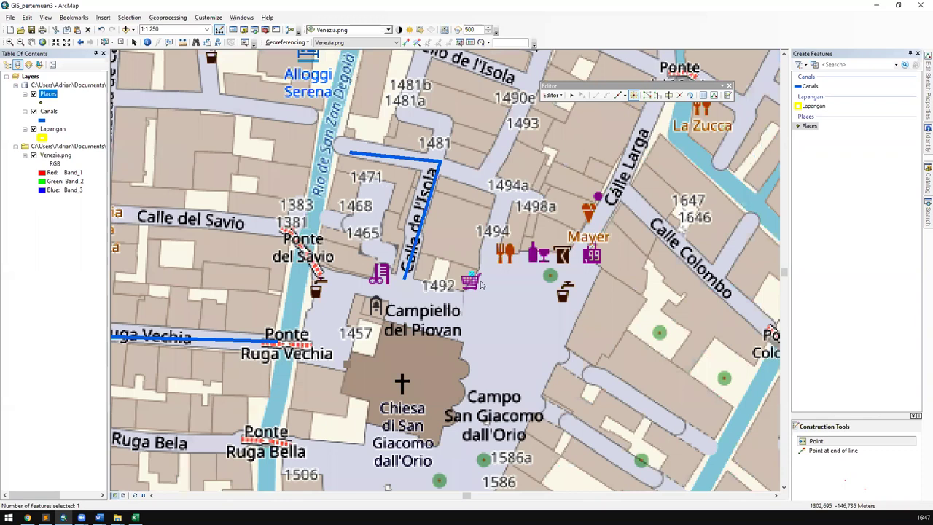
{"action": "key", "text": "Right"}
{"action": "key", "text": "Up"}
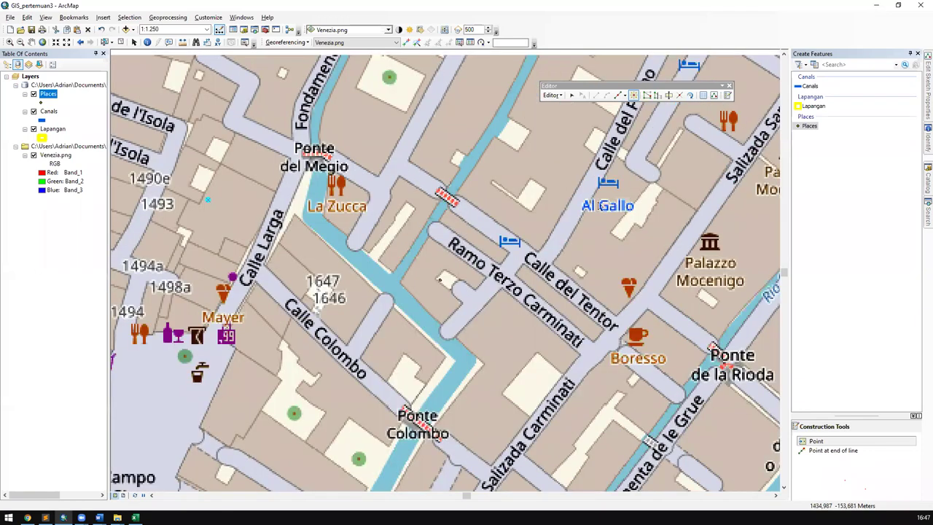
{"action": "key", "text": "Down"}
{"action": "key", "text": "Right"}
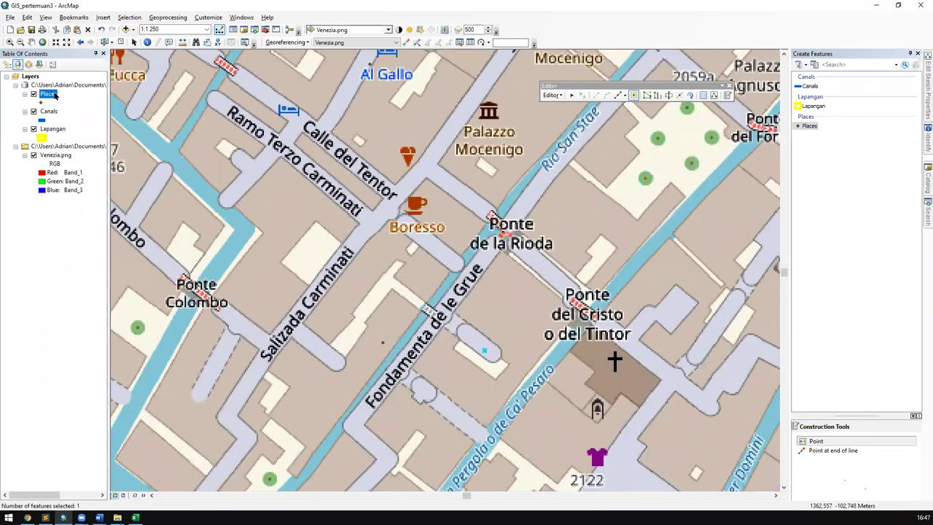
Step: Open the Places layer's attribute table and the Name cell of its first record
{"action": "right_click", "coordinate": [54, 94]}
{"action": "left_click", "coordinate": [102, 120]}
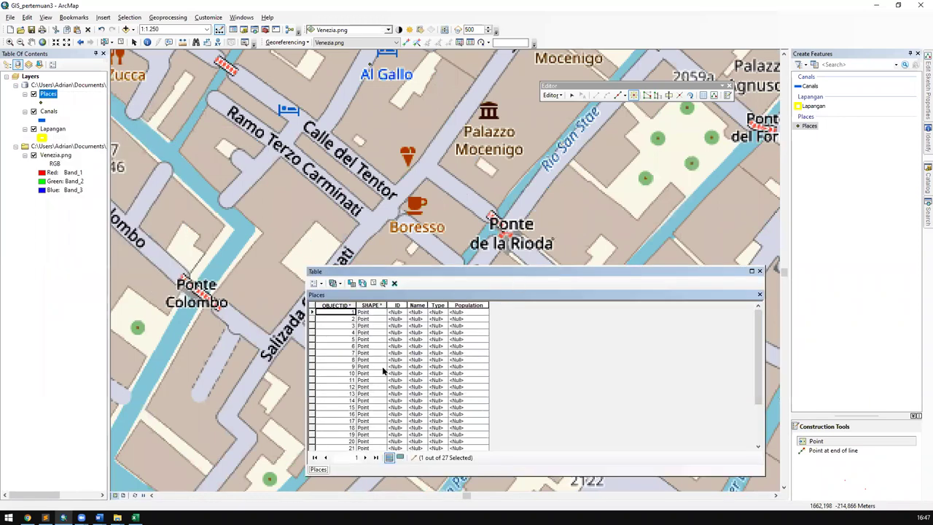
{"action": "scroll", "coordinate": [378, 413], "scroll_direction": "up", "scroll_amount": 3}
{"action": "left_click", "coordinate": [416, 312]}
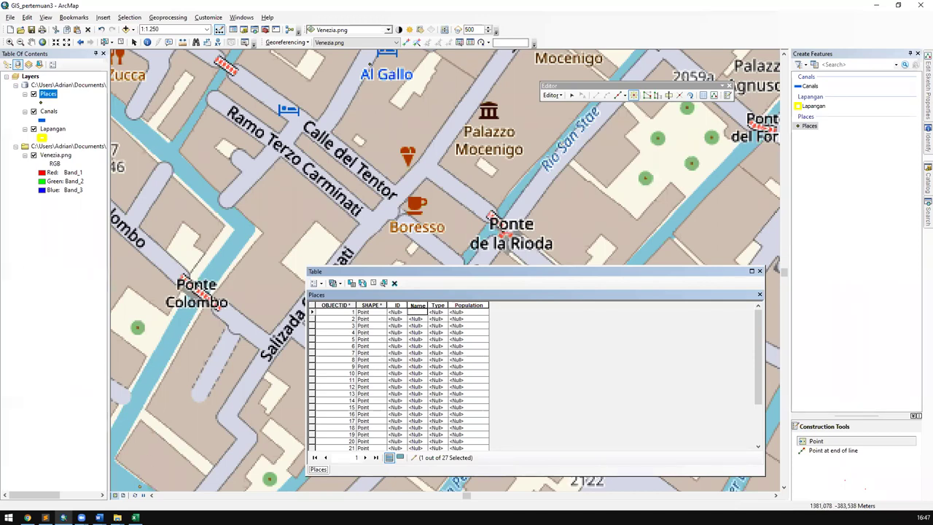
Step: Reread the place types and their symbol specifications in the Case document in Word, and return to the Places attribute table
{"action": "mouse_move", "coordinate": [100, 517]}
{"action": "left_click", "coordinate": [156, 477]}
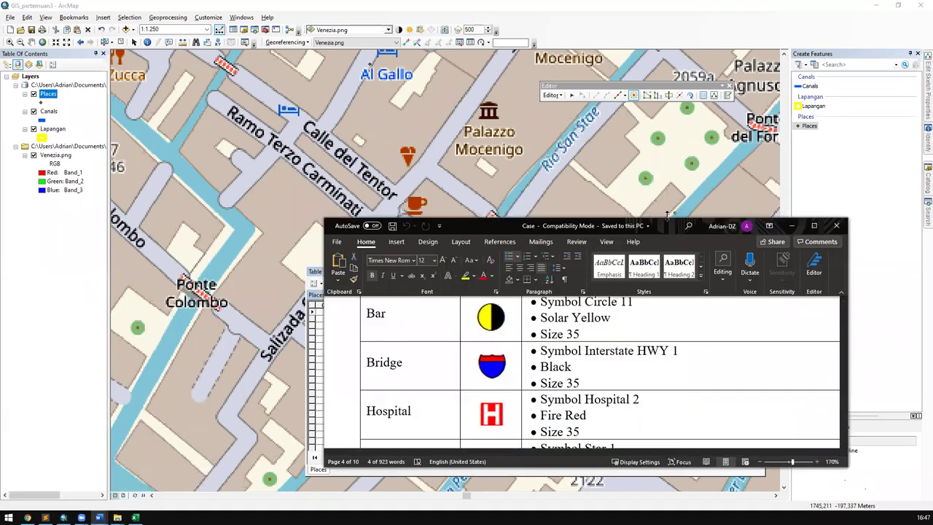
{"action": "left_click_drag", "start_coordinate": [660, 225], "coordinate": [573, 109]}
{"action": "scroll", "coordinate": [610, 230], "scroll_direction": "up", "scroll_amount": 6}
{"action": "scroll", "coordinate": [589, 233], "scroll_direction": "down", "scroll_amount": 2}
{"action": "scroll", "coordinate": [589, 233], "scroll_direction": "down", "scroll_amount": 10}
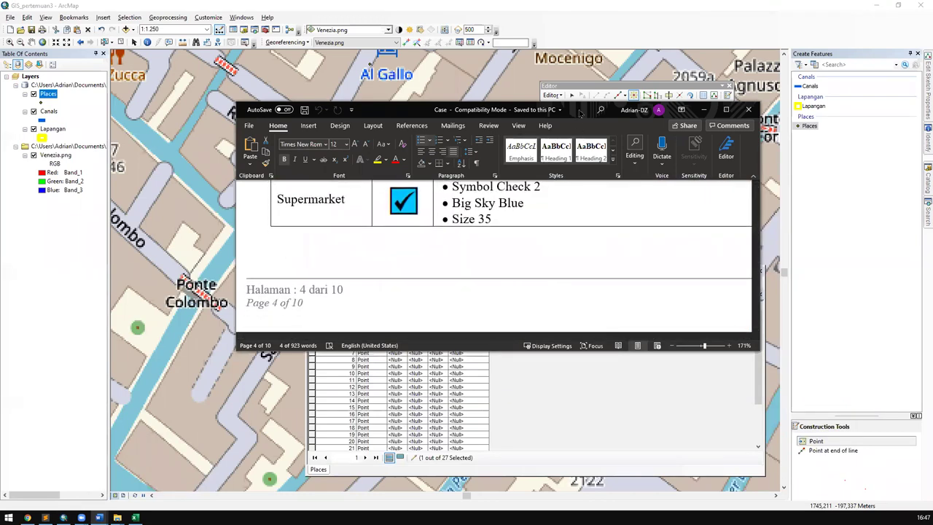
{"action": "left_click_drag", "start_coordinate": [580, 113], "coordinate": [588, 382]}
{"action": "left_click", "coordinate": [470, 304]}
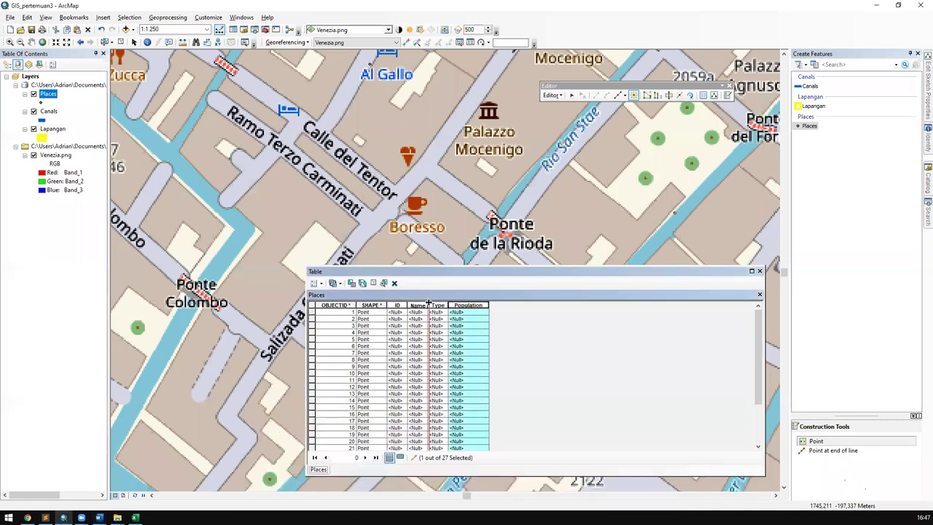
{"action": "left_click", "coordinate": [420, 306]}
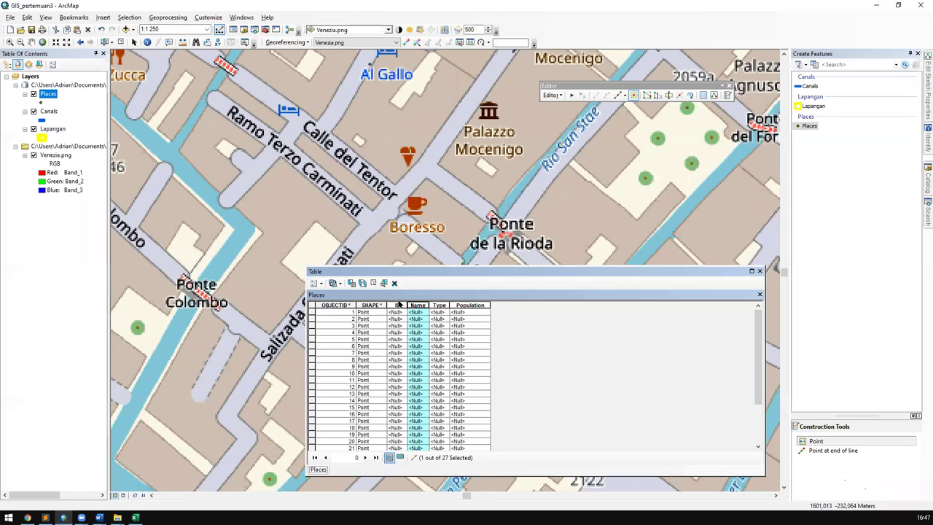
{"action": "left_click", "coordinate": [399, 305]}
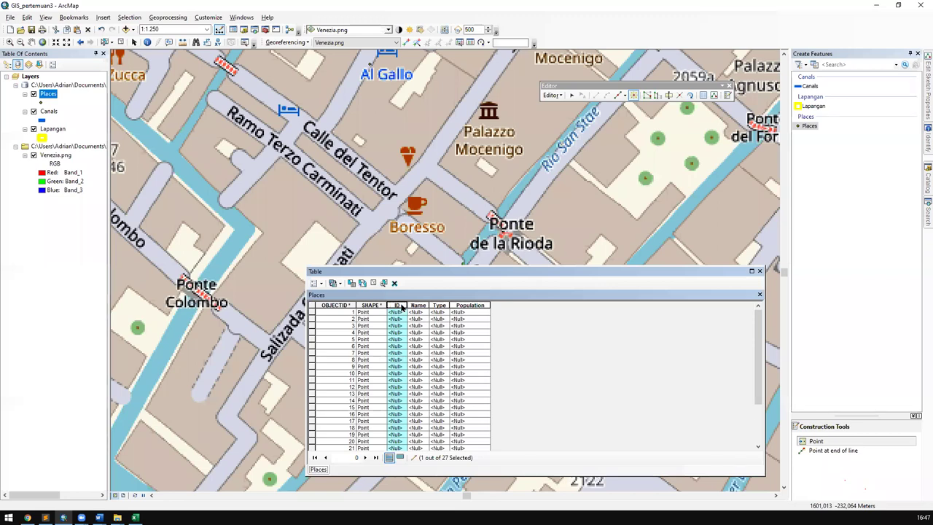
{"action": "right_click", "coordinate": [398, 306]}
{"action": "left_click", "coordinate": [463, 363]}
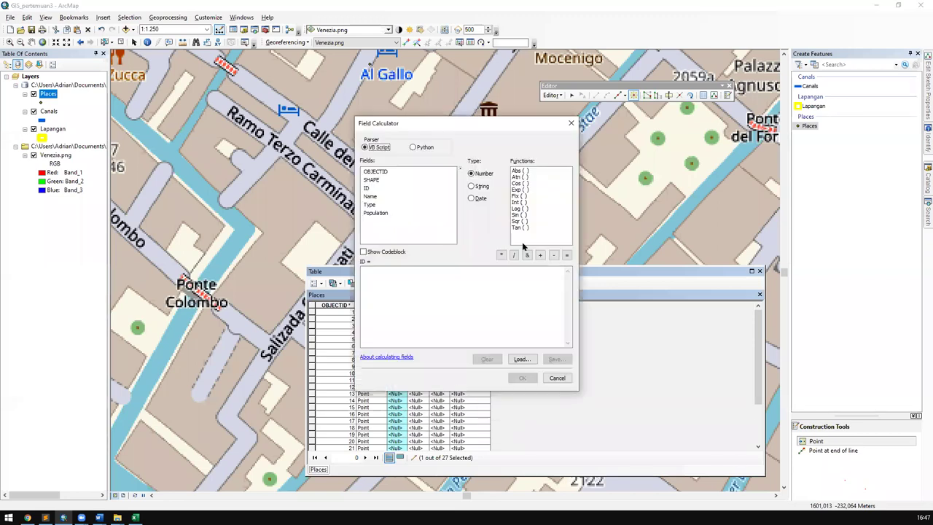
{"action": "left_click", "coordinate": [480, 186]}
{"action": "left_click_drag", "start_coordinate": [479, 129], "coordinate": [637, 163]}
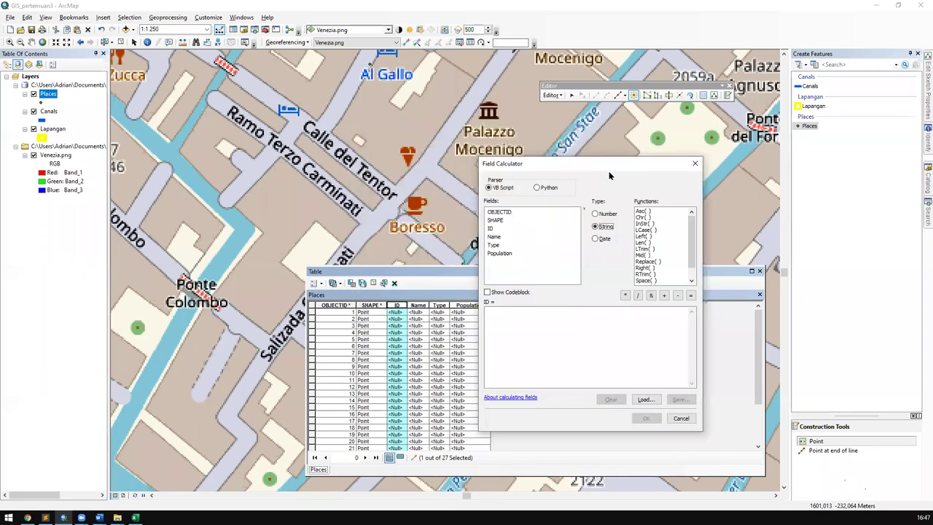
{"action": "left_click", "coordinate": [679, 417]}
Step: Name the first three Places records Sun Plaza, Central Park and Binus University
{"action": "left_click", "coordinate": [419, 319]}
{"action": "double_click", "coordinate": [416, 312]}
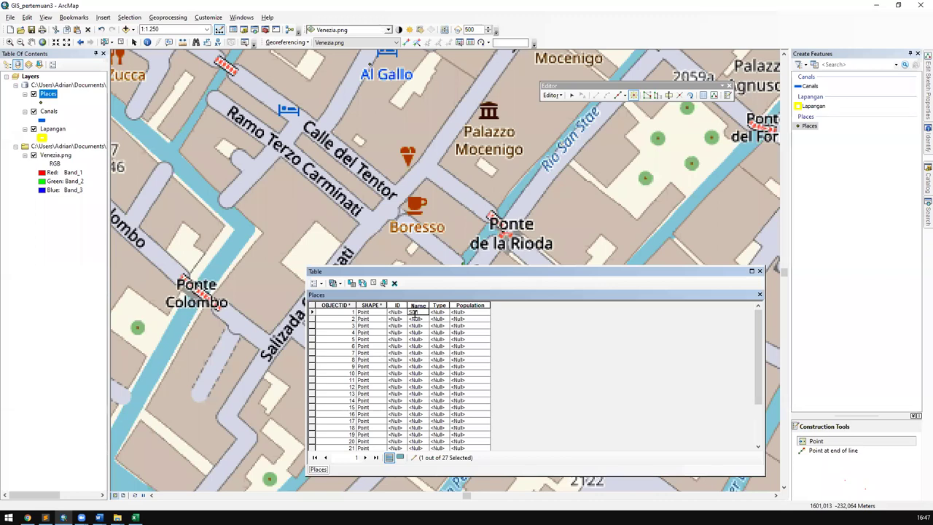
{"action": "type", "text": "za"}
{"action": "key", "text": "Return"}
{"action": "type", "text": "as"}
{"action": "key", "text": "Return"}
{"action": "type", "text": "ad"}
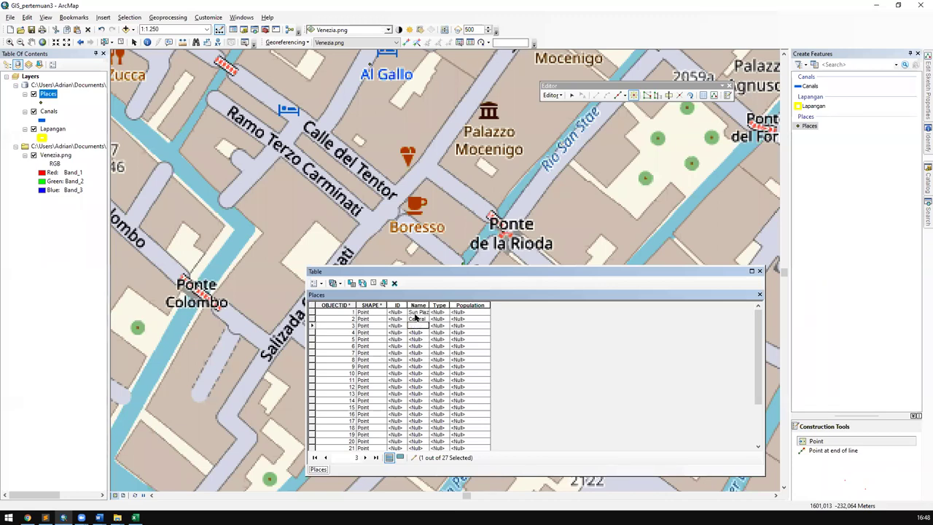
{"action": "type", "text": " University"}
{"action": "key", "text": "Return"}
{"action": "right_click", "coordinate": [399, 306]}
{"action": "left_click", "coordinate": [443, 367]}
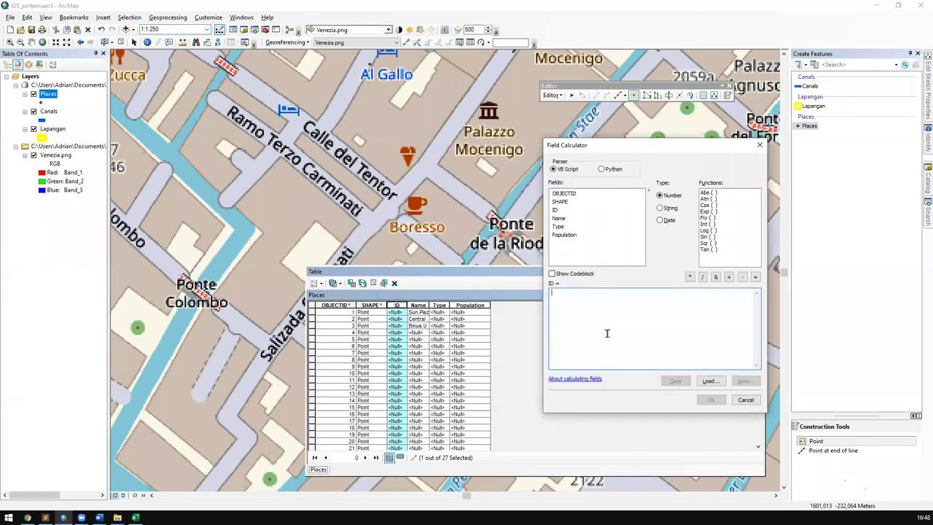
{"action": "left_click", "coordinate": [745, 399]}
Step: Widen the Name column of the Places table to fit the full place names
{"action": "left_click", "coordinate": [463, 331]}
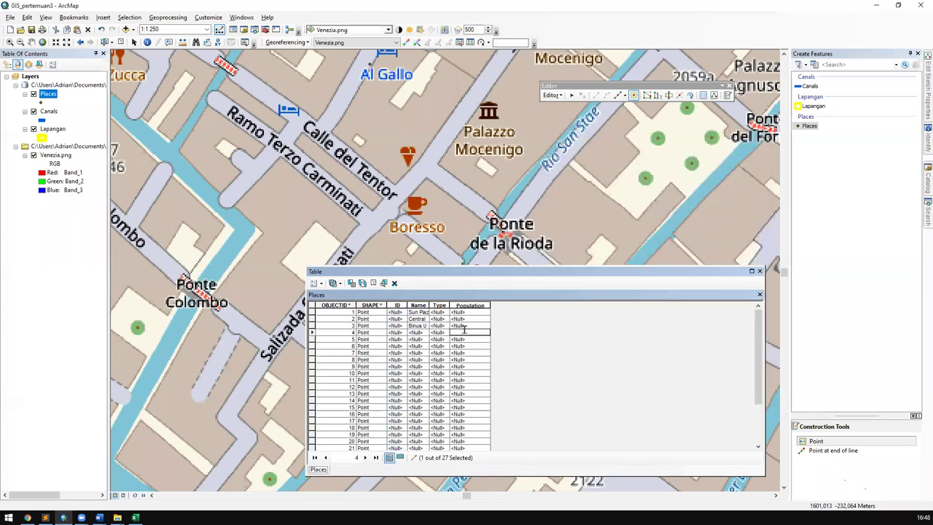
{"action": "left_click_drag", "start_coordinate": [427, 305], "coordinate": [459, 310]}
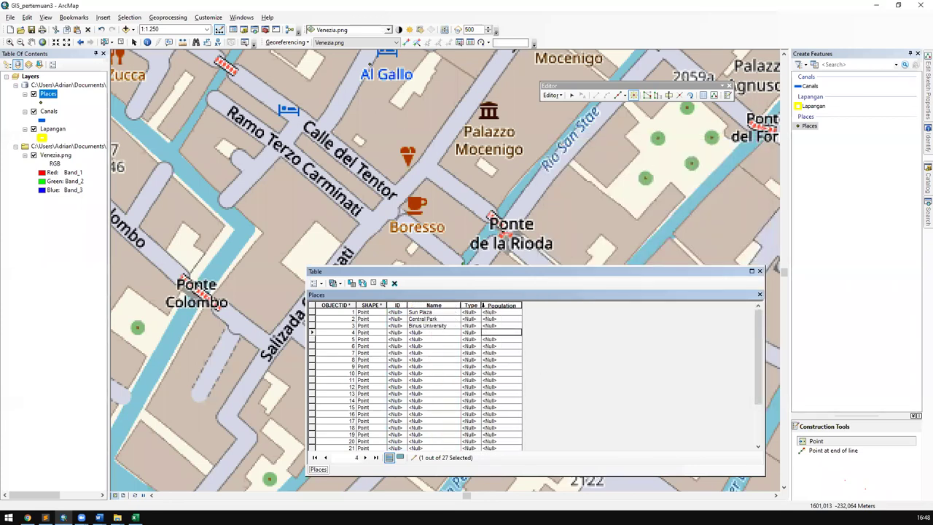
{"action": "left_click", "coordinate": [496, 309]}
{"action": "left_click", "coordinate": [501, 312]}
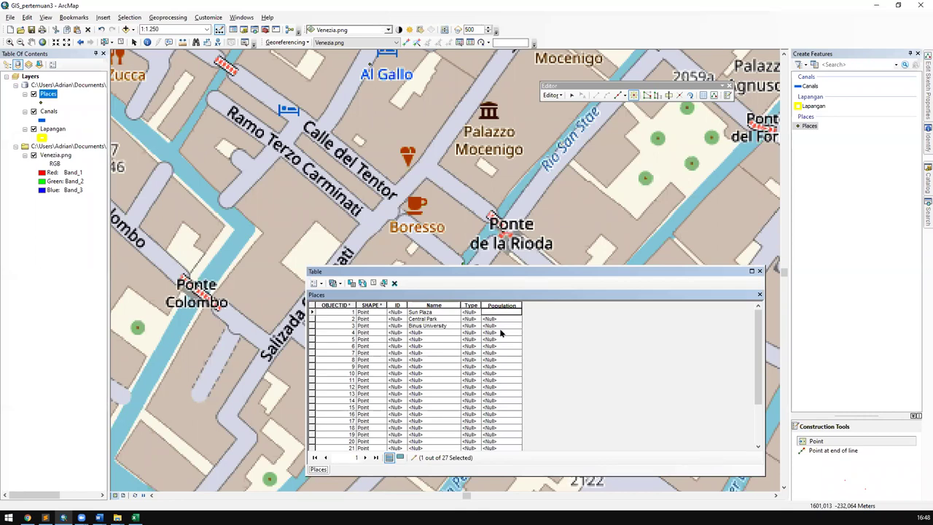
Step: Delete the stray record 28 from the Places table
{"action": "scroll", "coordinate": [393, 365], "scroll_direction": "down", "scroll_amount": 3}
{"action": "left_click", "coordinate": [337, 372]}
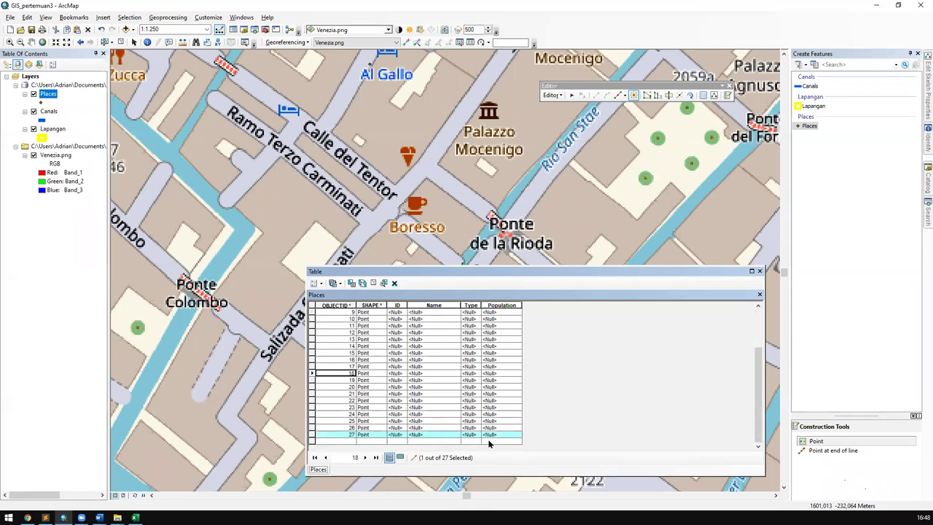
{"action": "left_click", "coordinate": [304, 435]}
{"action": "scroll", "coordinate": [359, 421], "scroll_direction": "down", "scroll_amount": 1}
{"action": "left_click", "coordinate": [369, 441]}
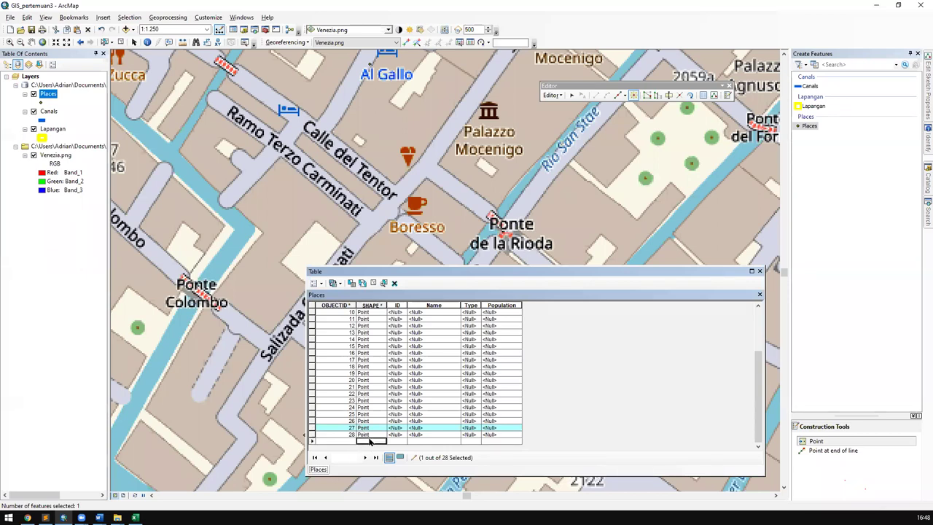
{"action": "left_click", "coordinate": [314, 435]}
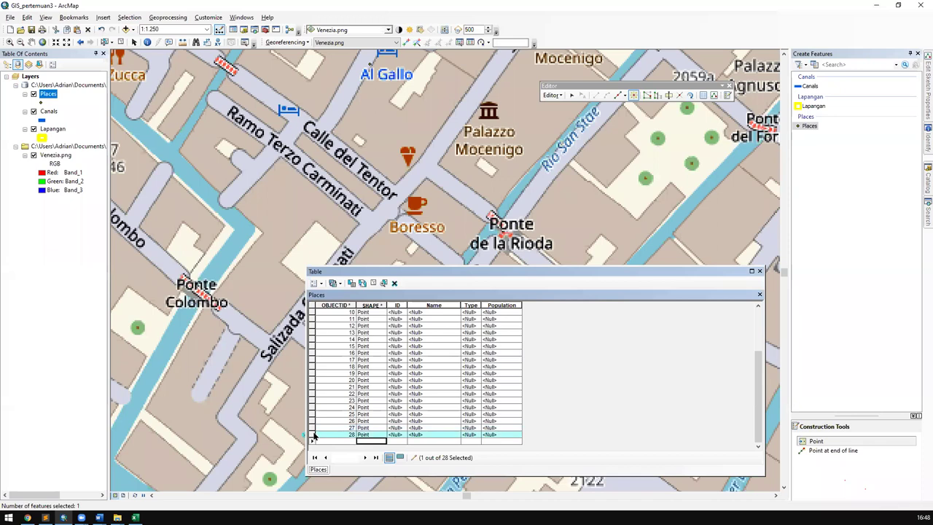
{"action": "left_click", "coordinate": [315, 435]}
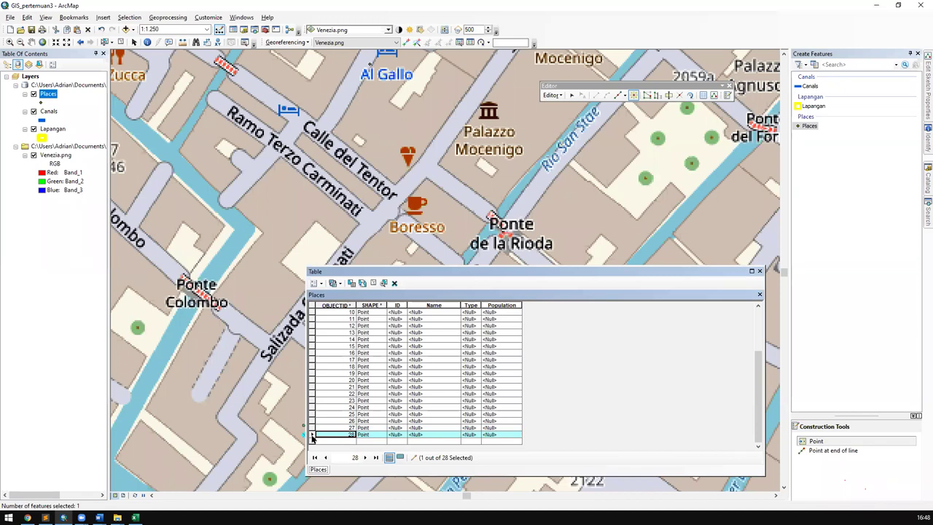
{"action": "right_click", "coordinate": [312, 435]}
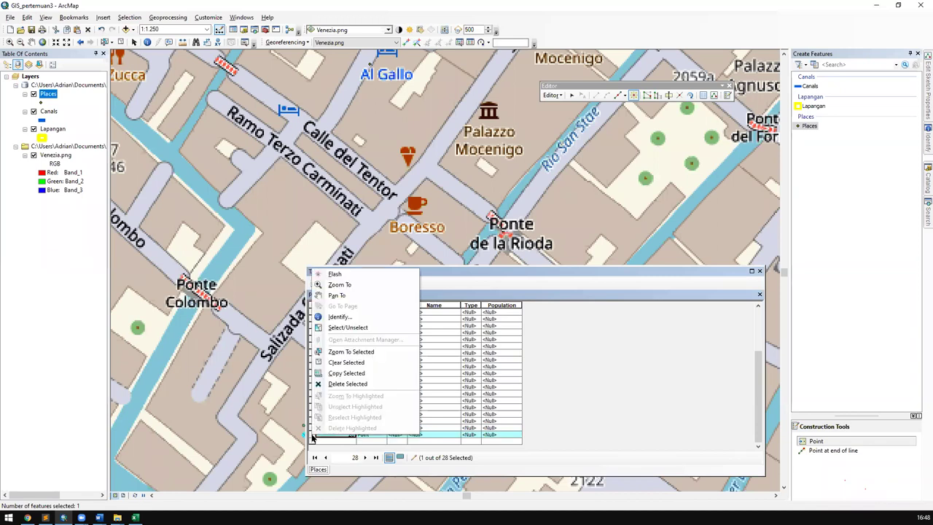
{"action": "left_click", "coordinate": [346, 384]}
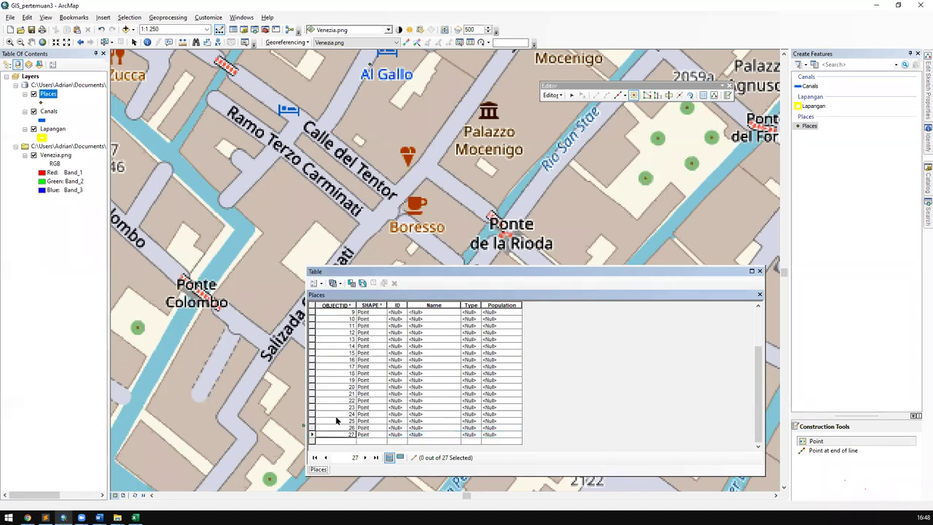
Step: Delete records 6 to 27 from the Places table, keeping only the first five points
{"action": "left_click_drag", "start_coordinate": [311, 434], "coordinate": [310, 347]}
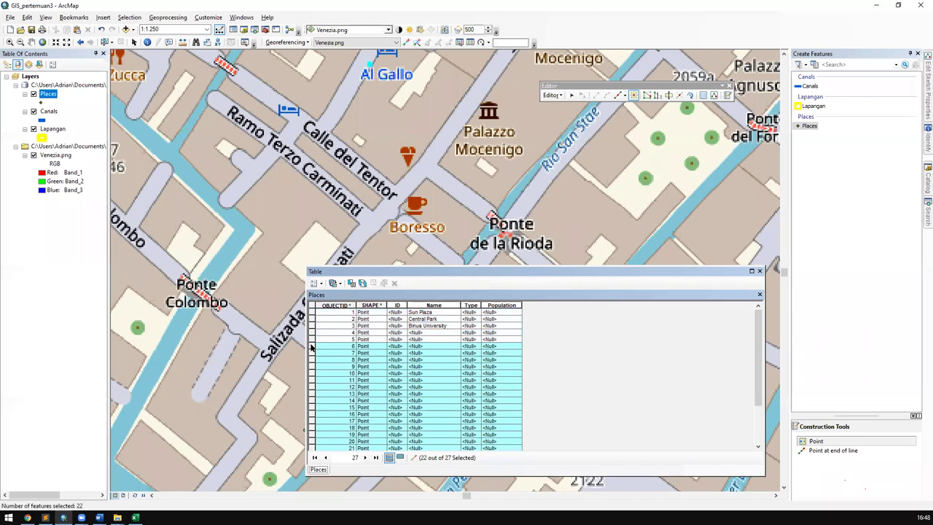
{"action": "right_click", "coordinate": [311, 347]}
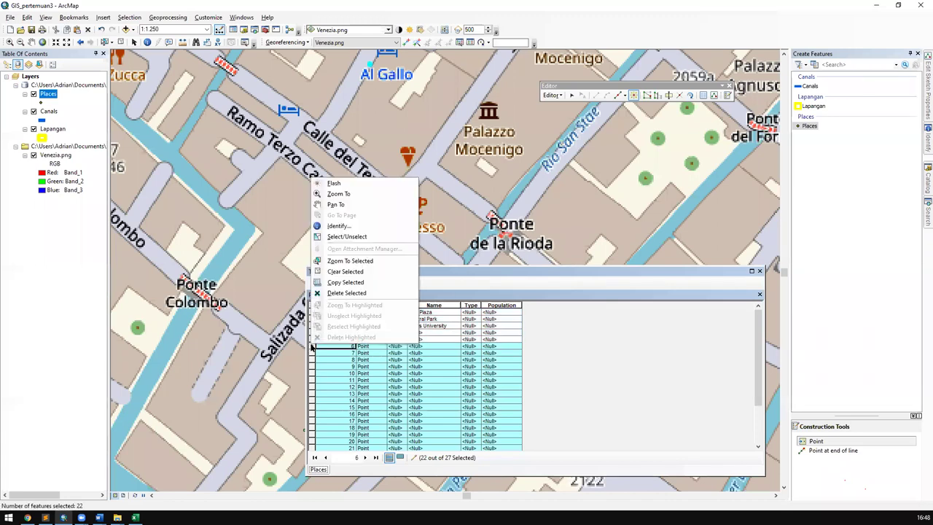
{"action": "left_click", "coordinate": [342, 293]}
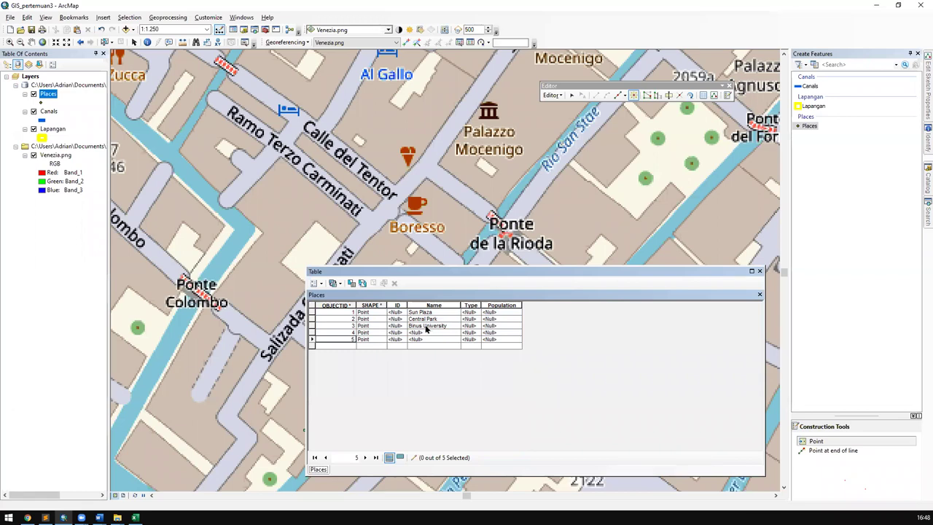
Step: Set the Population of Places records 1 to 5 to 100, 200, 400, 500 and 1000
{"action": "left_click", "coordinate": [500, 307]}
{"action": "left_click", "coordinate": [499, 311]}
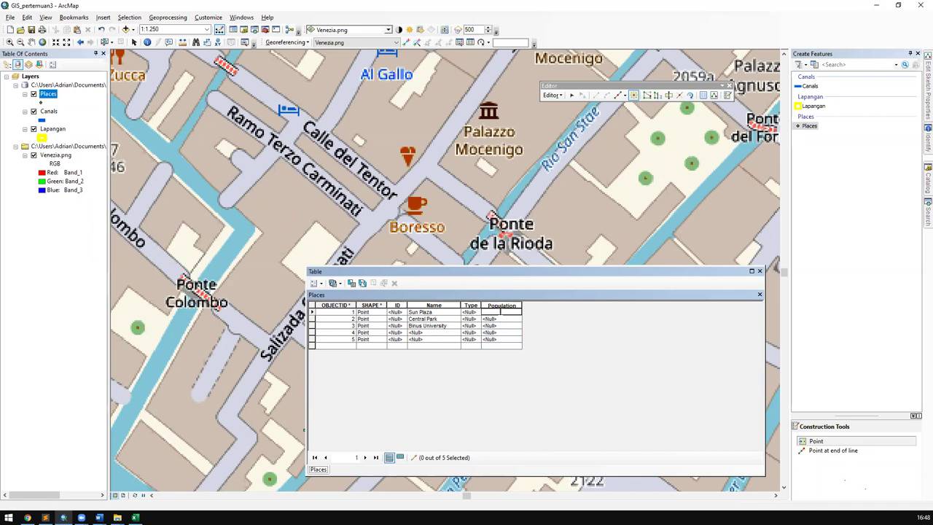
{"action": "type", "text": "100"}
{"action": "key", "text": "Return"}
{"action": "type", "text": "200"}
{"action": "key", "text": "Return"}
{"action": "type", "text": "400"}
{"action": "key", "text": "Return"}
{"action": "type", "text": "500"}
{"action": "key", "text": "Return"}
{"action": "type", "text": "100"}
{"action": "key", "text": "Return"}
Step: Go to the first record's Type cell and review the place type table in the Case document in Word
{"action": "key", "text": "Left"}
{"action": "key", "text": "Left"}
{"action": "key", "text": "Up"}
{"action": "key", "text": "Up"}
{"action": "key", "text": "Up"}
{"action": "key", "text": "Right"}
{"action": "key", "text": "Up"}
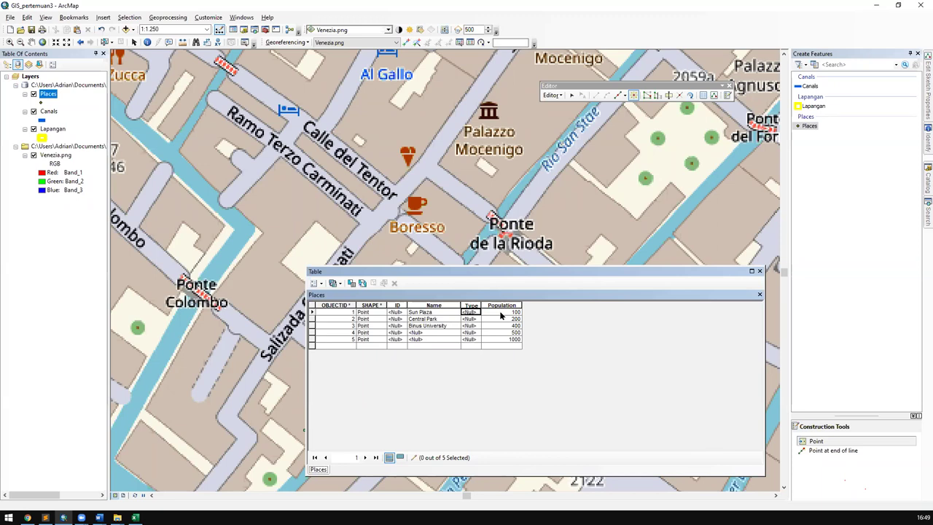
{"action": "left_click", "coordinate": [99, 518]}
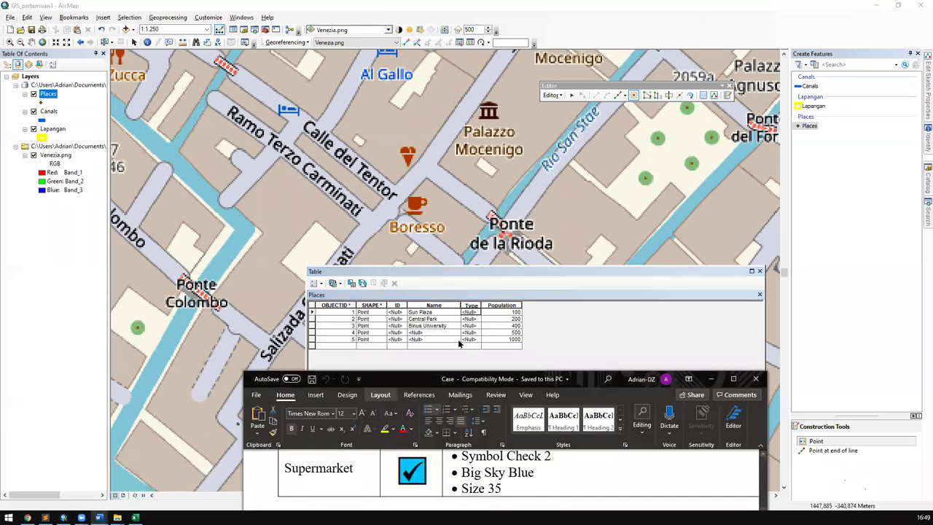
{"action": "double_click", "coordinate": [426, 378]}
{"action": "scroll", "coordinate": [236, 248], "scroll_direction": "up", "scroll_amount": 5}
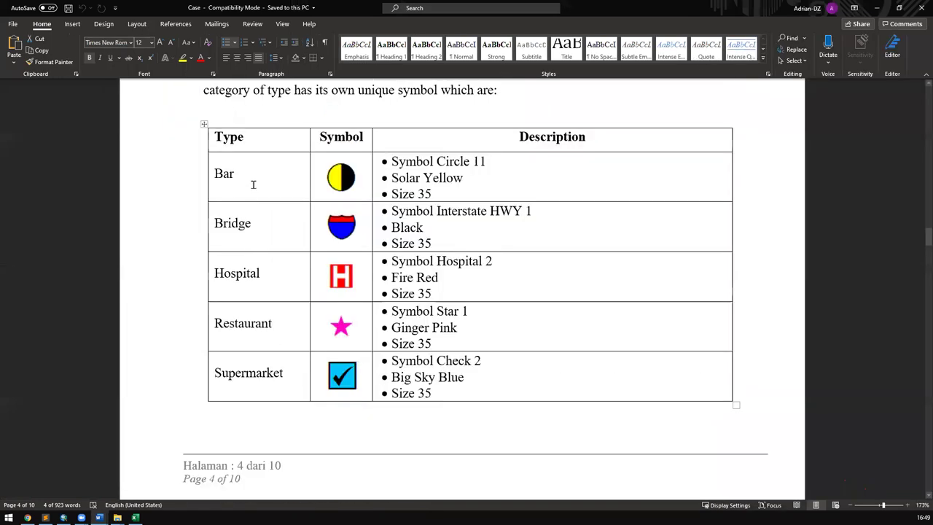
{"action": "left_click_drag", "start_coordinate": [260, 281], "coordinate": [231, 280]}
{"action": "scroll", "coordinate": [281, 337], "scroll_direction": "down", "scroll_amount": 4}
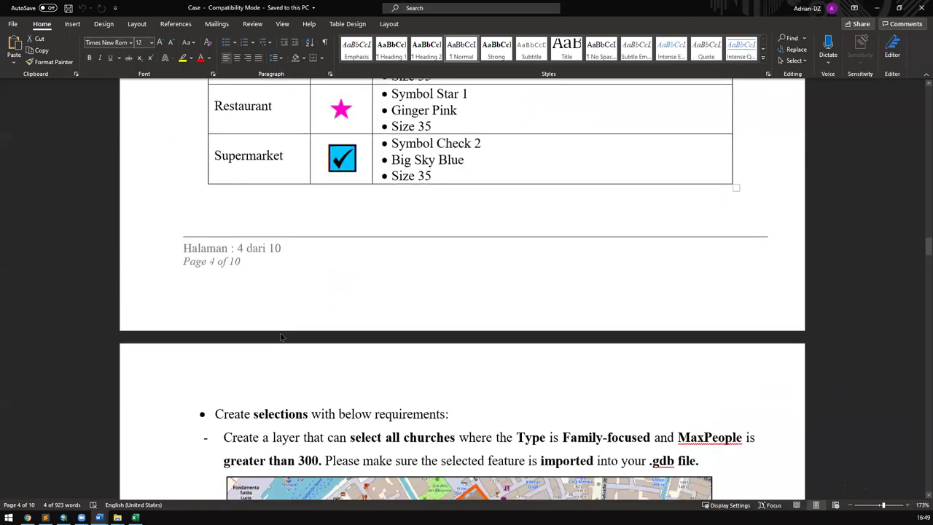
{"action": "scroll", "coordinate": [284, 333], "scroll_direction": "up", "scroll_amount": 4}
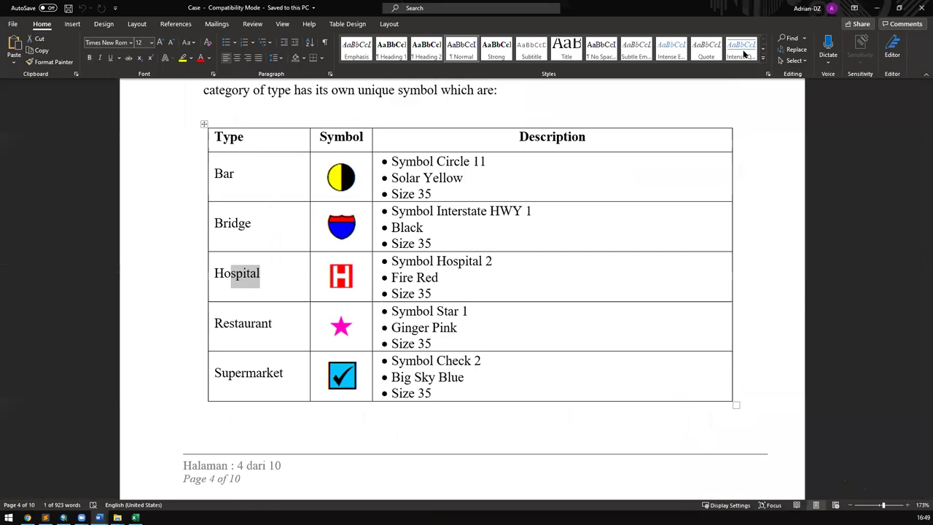
{"action": "left_click", "coordinate": [898, 7]}
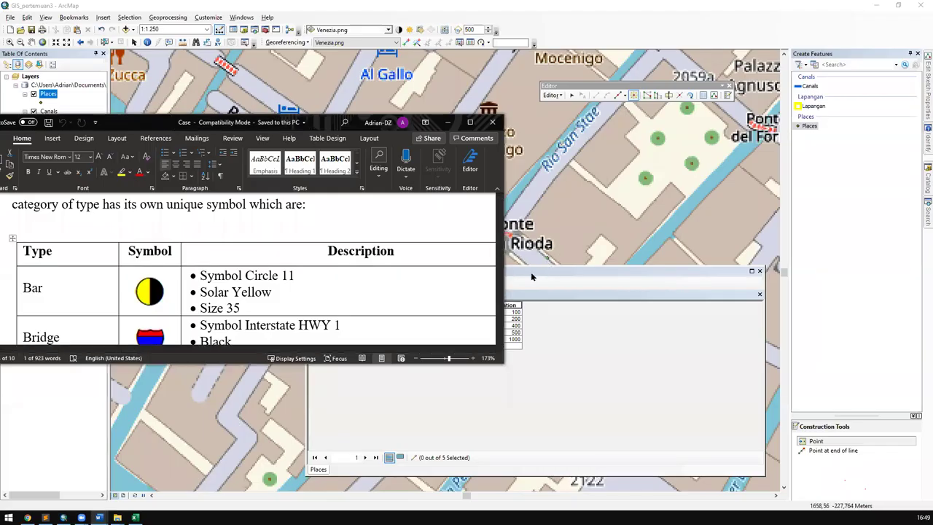
Step: Back in ArcMap, set the Type of the first Places record to Bar and of the second to Hospital
{"action": "left_click", "coordinate": [531, 277]}
{"action": "left_click", "coordinate": [469, 312]}
{"action": "type", "text": "Bar"}
{"action": "key", "text": "Return"}
{"action": "type", "text": "Hospital"}
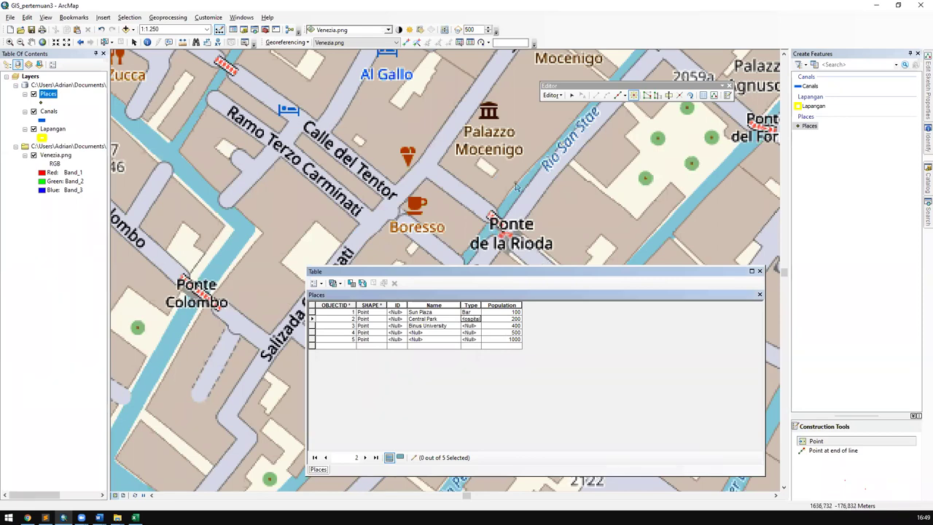
{"action": "key", "text": "Return"}
Step: Recheck the type list in the Case document in Word, and set records 3 and 4 to Bridge and Restaurant
{"action": "mouse_move", "coordinate": [100, 517]}
{"action": "left_click", "coordinate": [164, 473]}
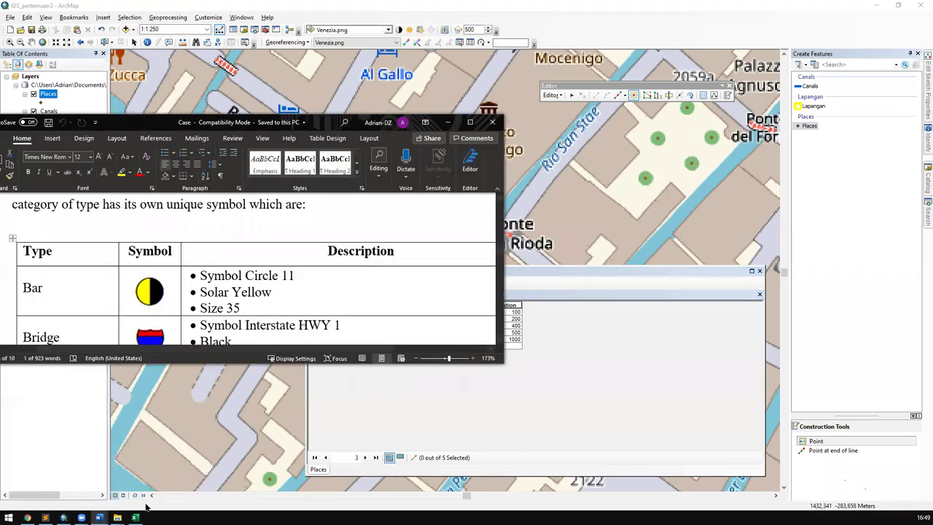
{"action": "scroll", "coordinate": [263, 217], "scroll_direction": "down", "scroll_amount": 3}
{"action": "left_click", "coordinate": [416, 372]}
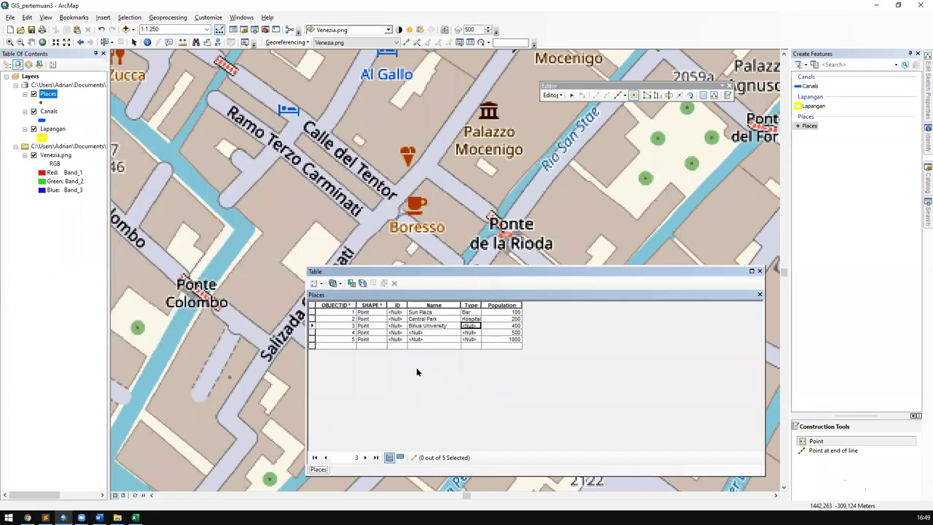
{"action": "type", "text": "Bridge"}
{"action": "key", "text": "Return"}
{"action": "key", "text": "Return"}
Step: Consult the end of the type list in Word and set the fifth Places record's Type to Supermarket
{"action": "left_click", "coordinate": [99, 517]}
{"action": "left_click", "coordinate": [158, 459]}
{"action": "scroll", "coordinate": [255, 277], "scroll_direction": "down", "scroll_amount": 5}
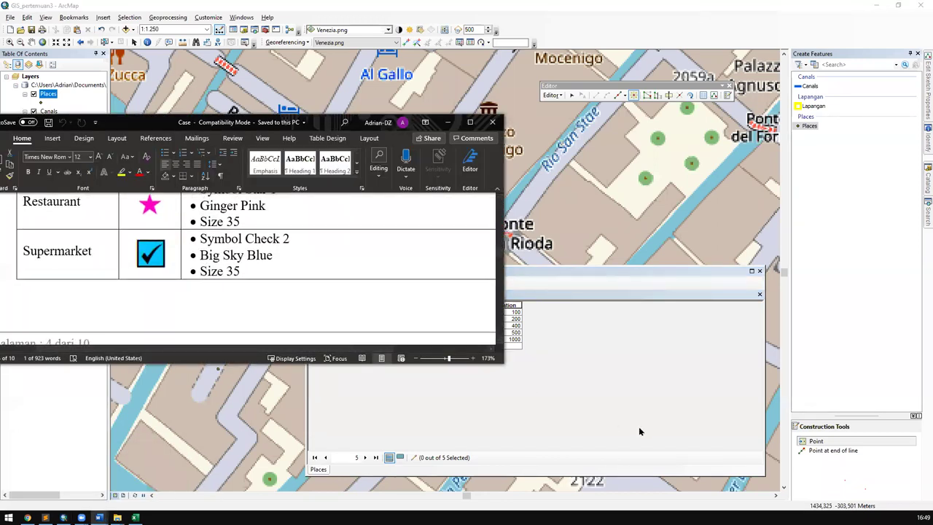
{"action": "left_click", "coordinate": [639, 428]}
{"action": "type", "text": "Superm"}
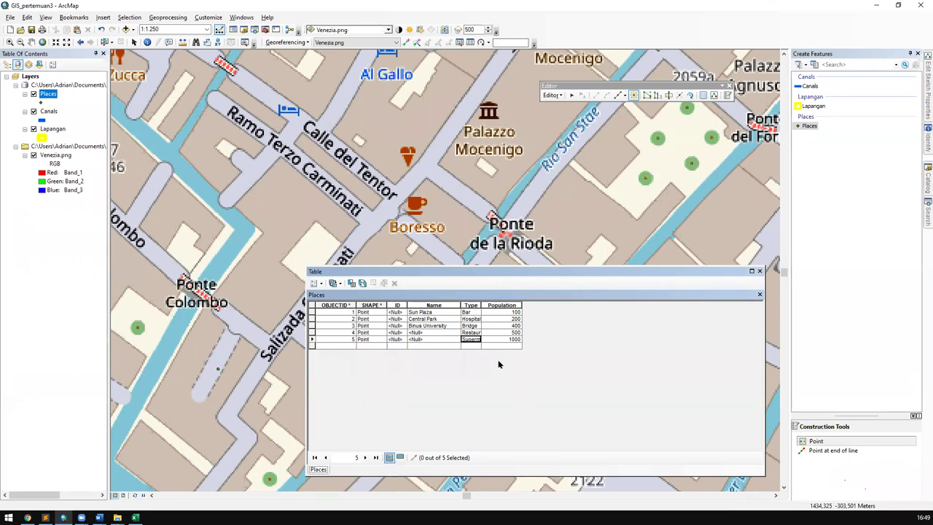
Step: Rename the first three Places records to Sun Bar, Central Hospital and Binus Bridge to match their types
{"action": "left_click", "coordinate": [426, 331]}
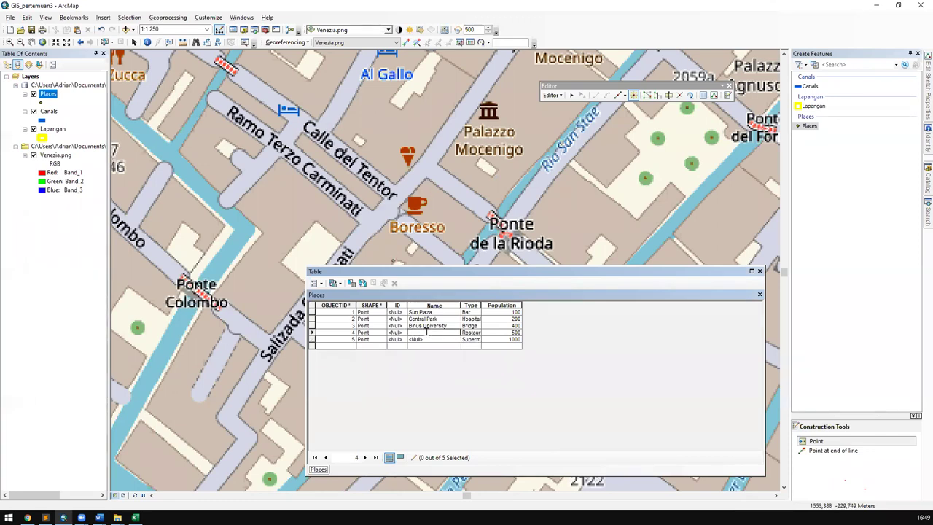
{"action": "key", "text": "BackSpace"}
{"action": "key", "text": "BackSpace"}
{"action": "left_click", "coordinate": [436, 312]}
{"action": "type", "text": "SUn Bar"}
{"action": "key", "text": "Return"}
{"action": "type", "text": "adf"}
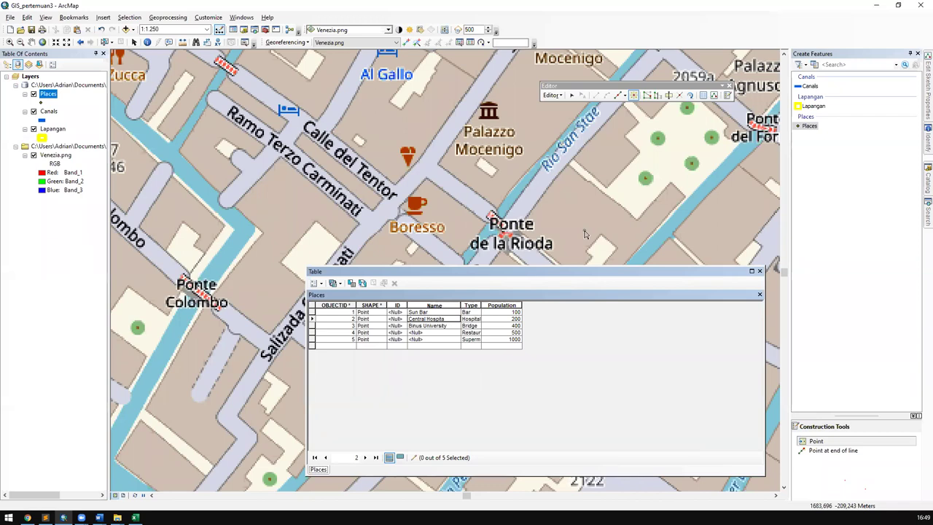
{"action": "left_click", "coordinate": [442, 316]}
{"action": "key", "text": "Return"}
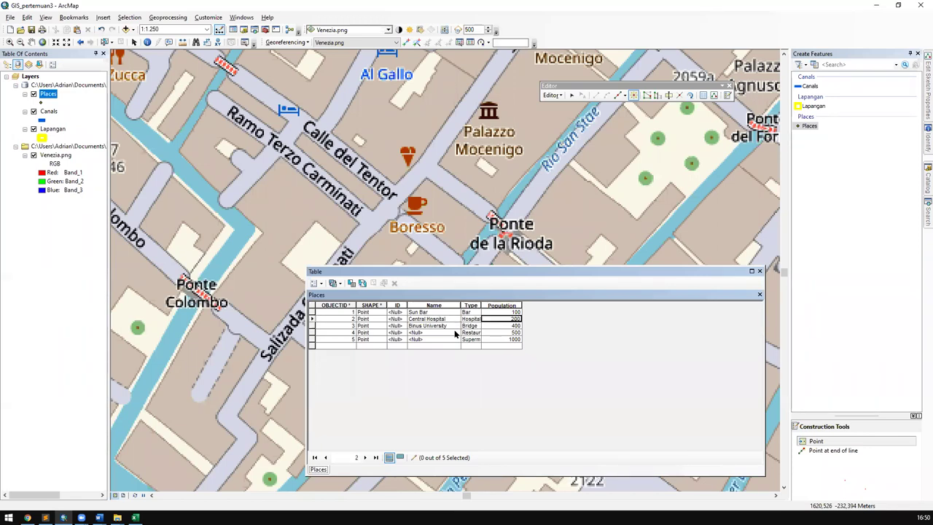
{"action": "double_click", "coordinate": [440, 325]}
{"action": "type", "text": "Bridge"}
{"action": "key", "text": "Return"}
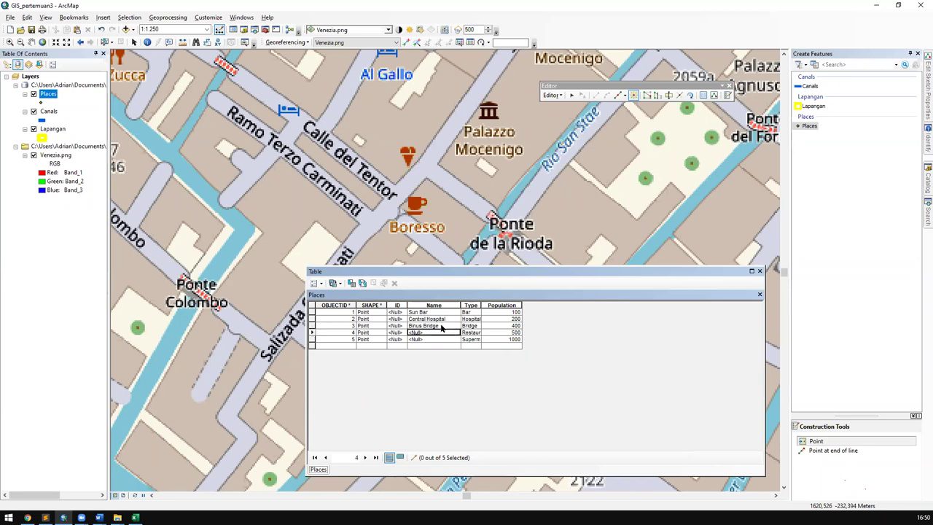
Step: Set the Name of the fourth Places record to Rocky Corner and of the fifth to Giant
{"action": "type", "text": "a"}
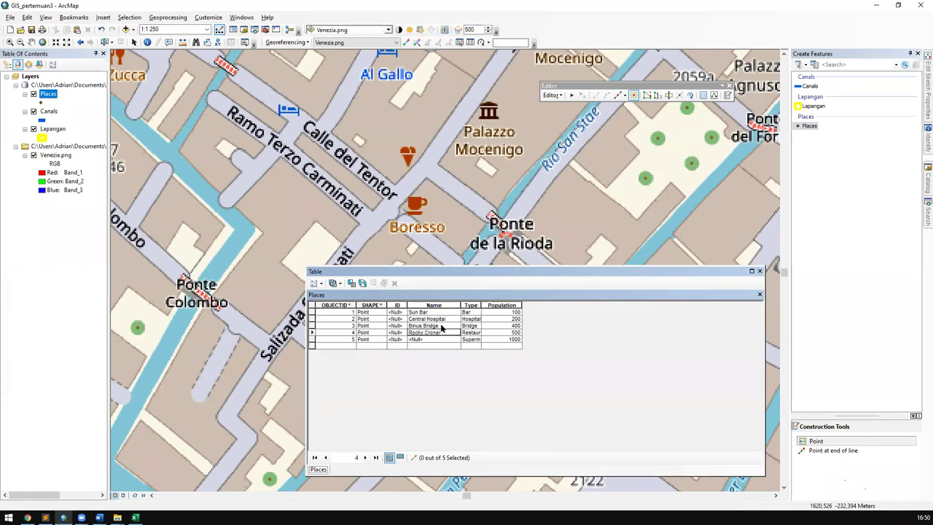
{"action": "type", "text": "rner"}
{"action": "key", "text": "Return"}
{"action": "type", "text": "ads"}
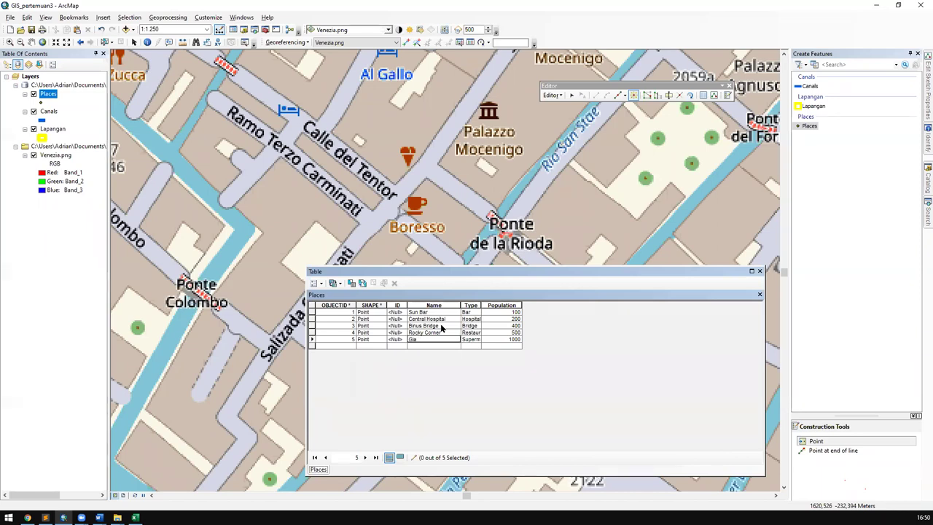
{"action": "key", "text": "Tab"}
{"action": "key", "text": "Up"}
{"action": "key", "text": "Left"}
{"action": "key", "text": "Left"}
{"action": "key", "text": "Up"}
{"action": "key", "text": "Up"}
{"action": "key", "text": "Up"}
Step: Open the Field Calculator for the Places ID field and start a VB Script expression with the string function UCase( )
{"action": "right_click", "coordinate": [397, 304]}
{"action": "left_click", "coordinate": [428, 365]}
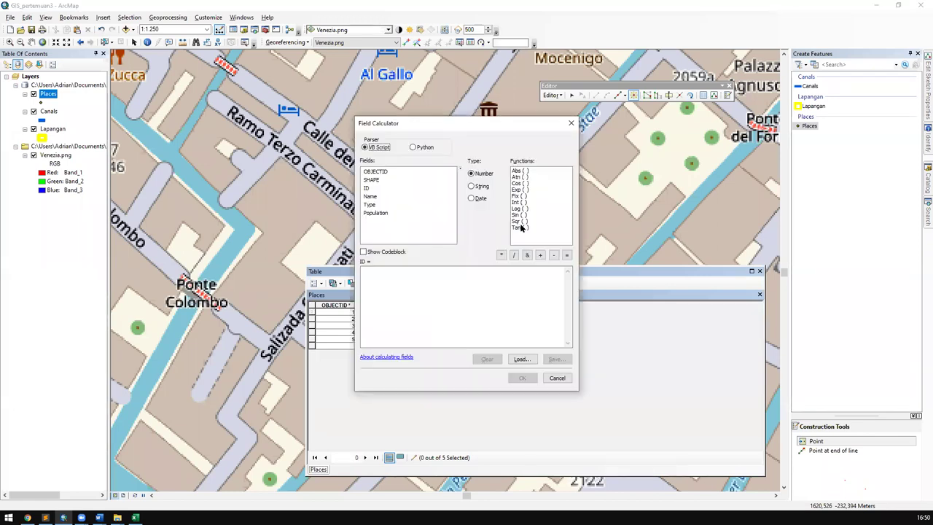
{"action": "left_click_drag", "start_coordinate": [469, 125], "coordinate": [251, 186]}
{"action": "left_click", "coordinate": [312, 340]}
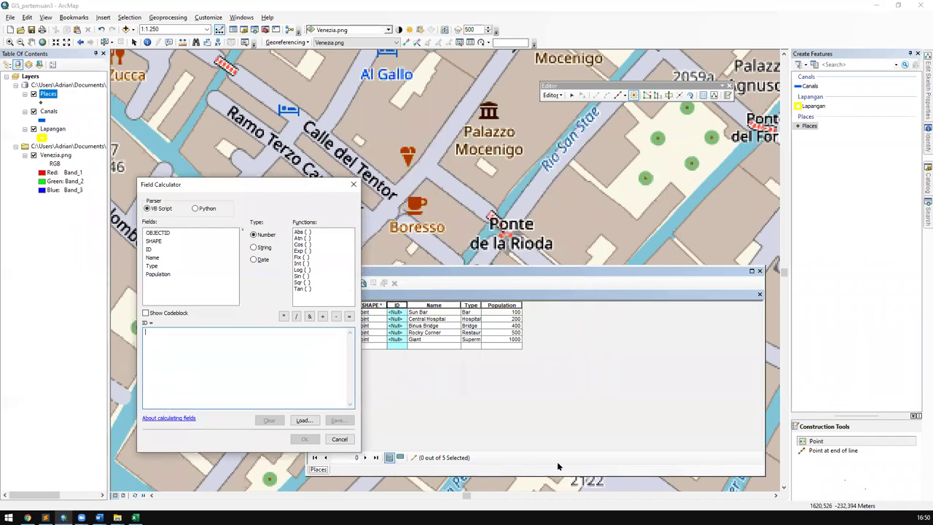
{"action": "left_click", "coordinate": [264, 247]}
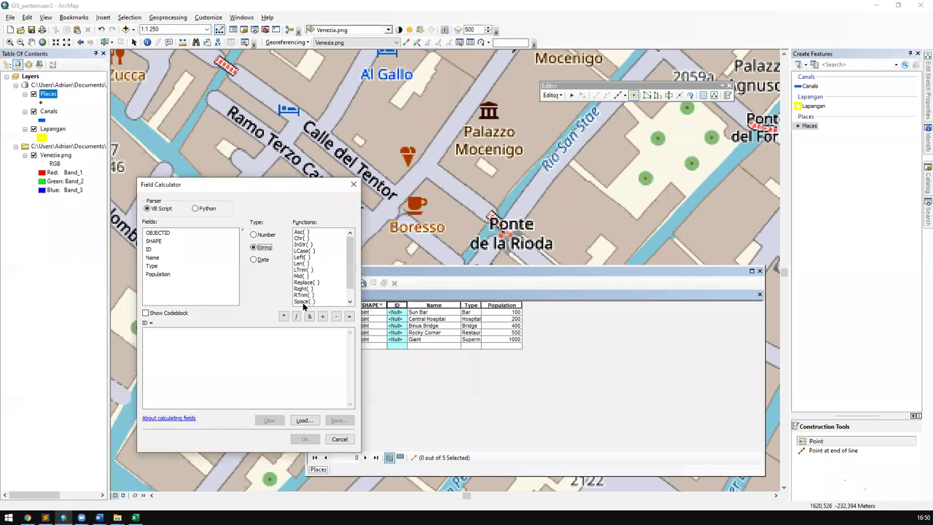
{"action": "left_click", "coordinate": [264, 341]}
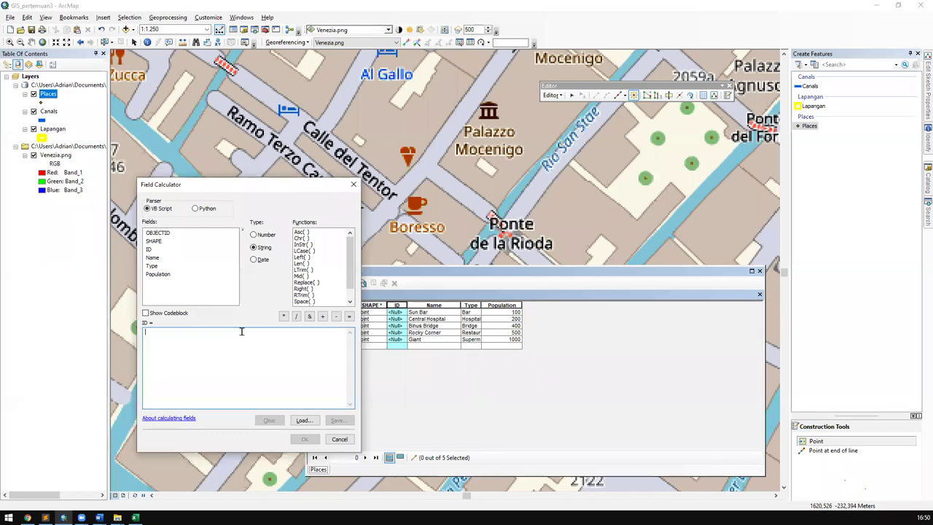
{"action": "scroll", "coordinate": [294, 283], "scroll_direction": "down", "scroll_amount": 1}
{"action": "scroll", "coordinate": [297, 282], "scroll_direction": "up", "scroll_amount": 1}
{"action": "scroll", "coordinate": [306, 264], "scroll_direction": "down", "scroll_amount": 1}
{"action": "double_click", "coordinate": [307, 295]}
{"action": "key", "text": "ctrl+a"}
{"action": "key", "text": "Delete"}
{"action": "double_click", "coordinate": [314, 302]}
{"action": "scroll", "coordinate": [315, 291], "scroll_direction": "up", "scroll_amount": 1}
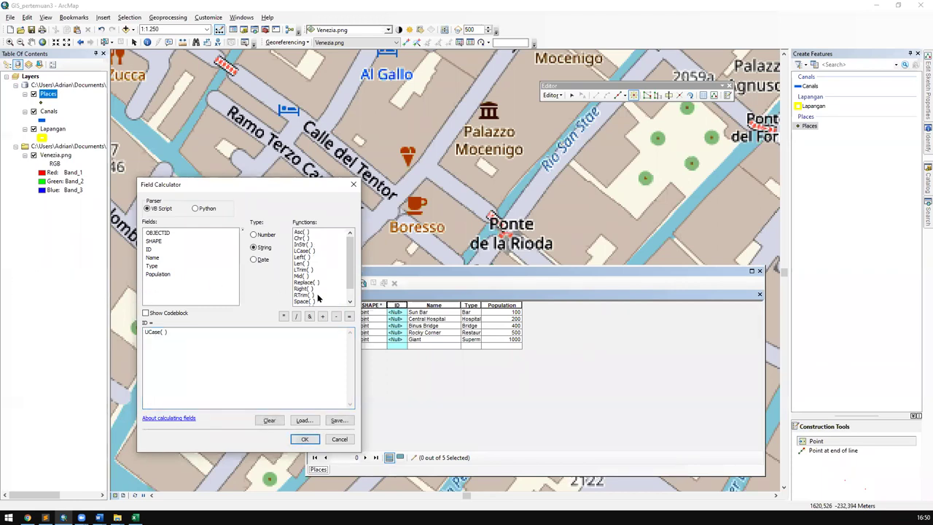
Step: Nest Left( [Name],3 ) inside UCase to take the first three letters of the name, and append the & operator
{"action": "double_click", "coordinate": [302, 256]}
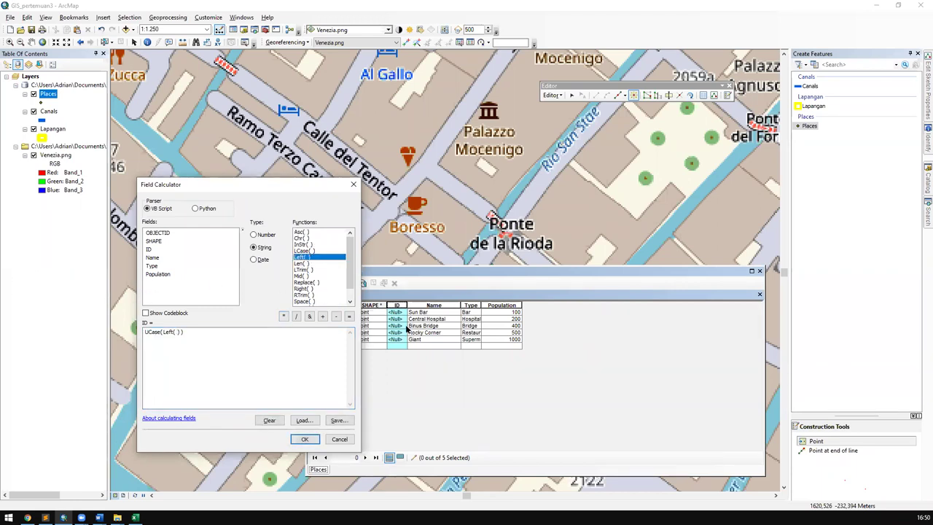
{"action": "double_click", "coordinate": [153, 258]}
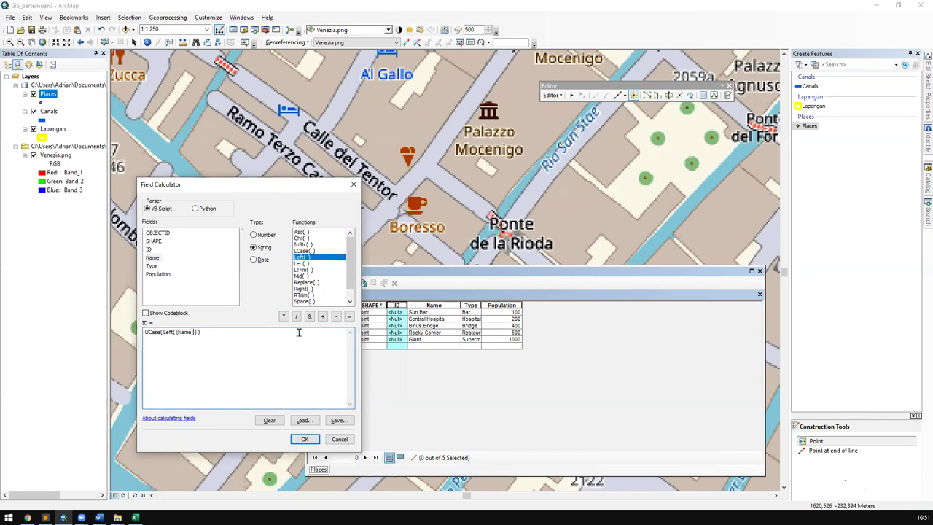
{"action": "type", "text": ",3"}
{"action": "key", "text": "Right"}
{"action": "left_click", "coordinate": [309, 317]}
{"action": "left_click_drag", "start_coordinate": [243, 333], "coordinate": [142, 330]}
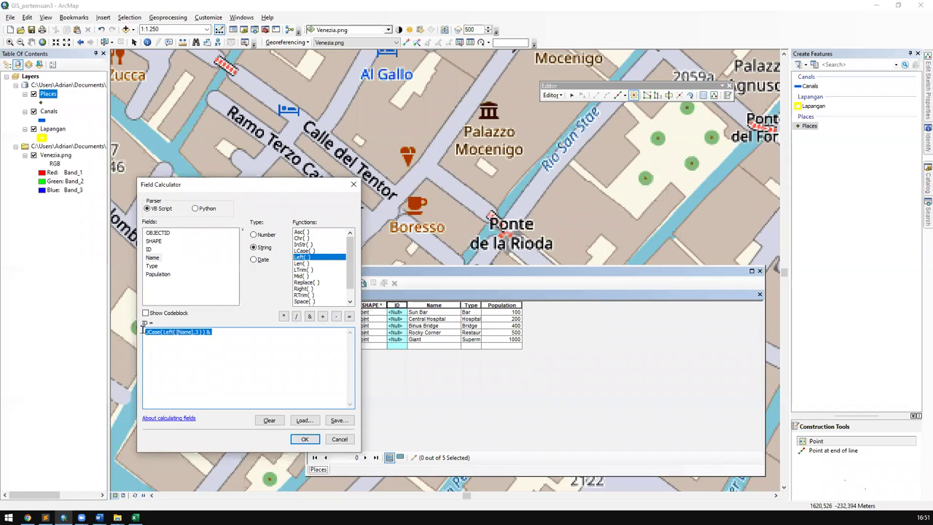
{"action": "left_click_drag", "start_coordinate": [213, 333], "coordinate": [123, 335]}
{"action": "left_click", "coordinate": [258, 336]}
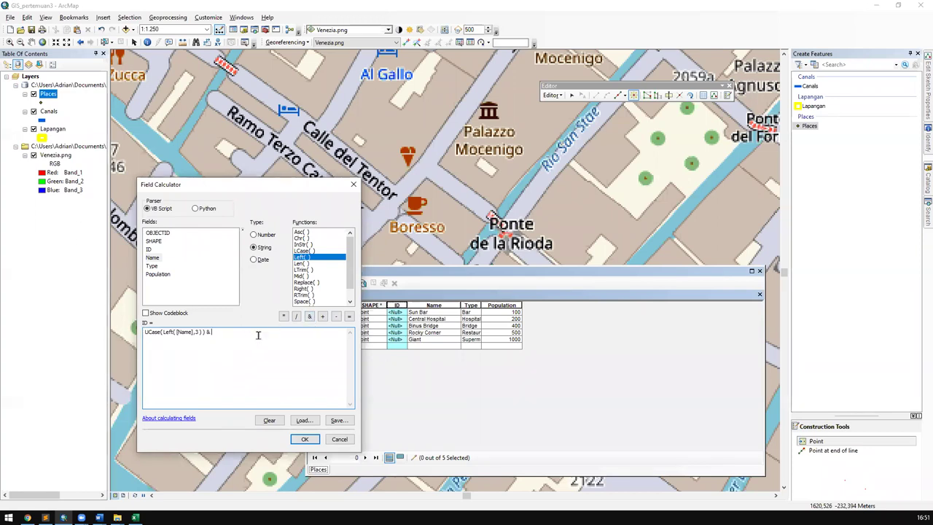
Step: Complete the ID expression with the string function Right( [Population], 2 ) after the & operator
{"action": "left_click", "coordinate": [271, 236]}
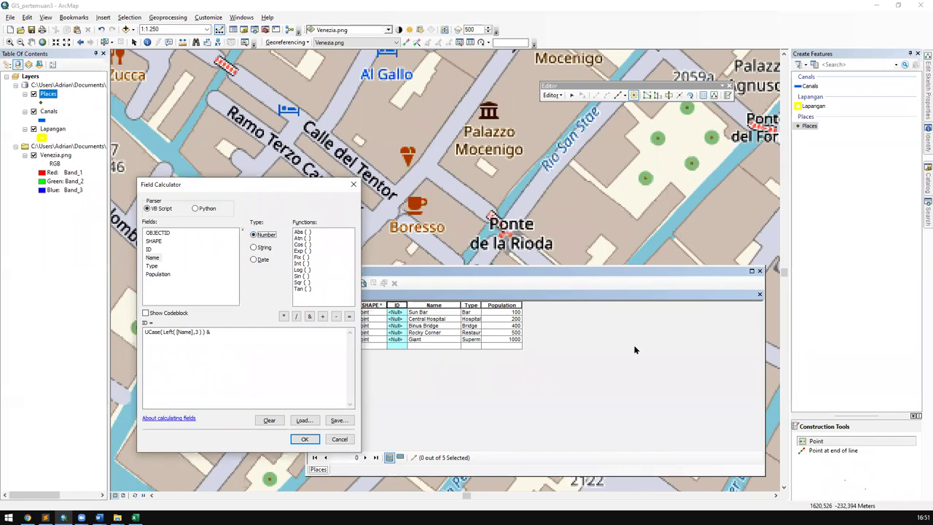
{"action": "left_click", "coordinate": [266, 249]}
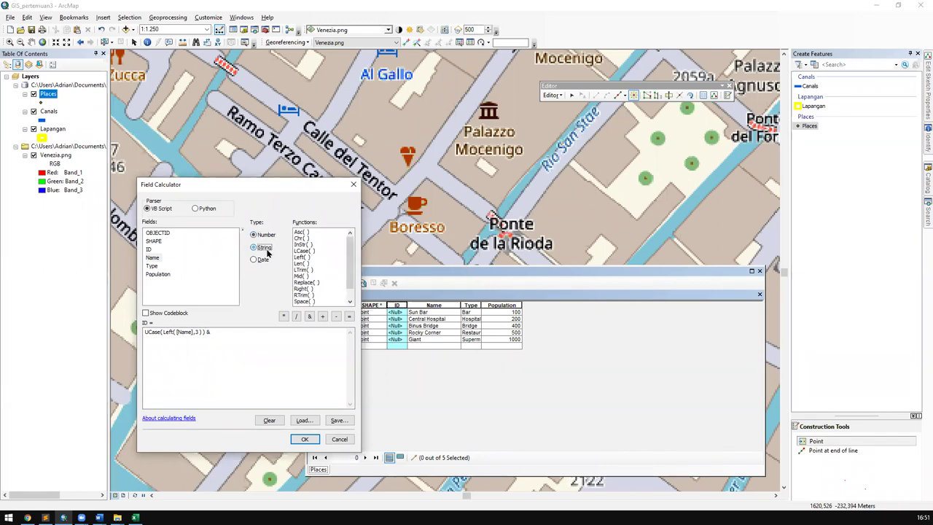
{"action": "scroll", "coordinate": [313, 270], "scroll_direction": "down", "scroll_amount": 1}
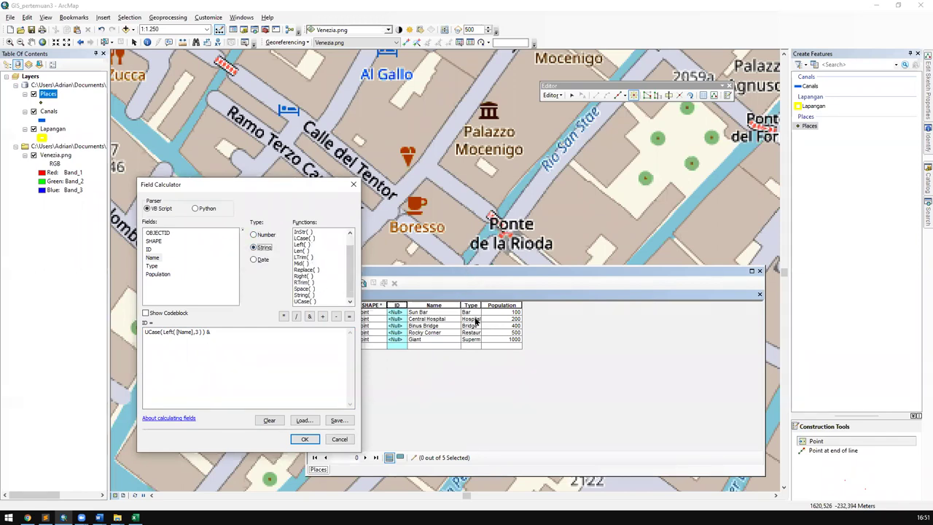
{"action": "scroll", "coordinate": [304, 248], "scroll_direction": "up", "scroll_amount": 1}
{"action": "scroll", "coordinate": [319, 273], "scroll_direction": "down", "scroll_amount": 1}
{"action": "double_click", "coordinate": [302, 276]}
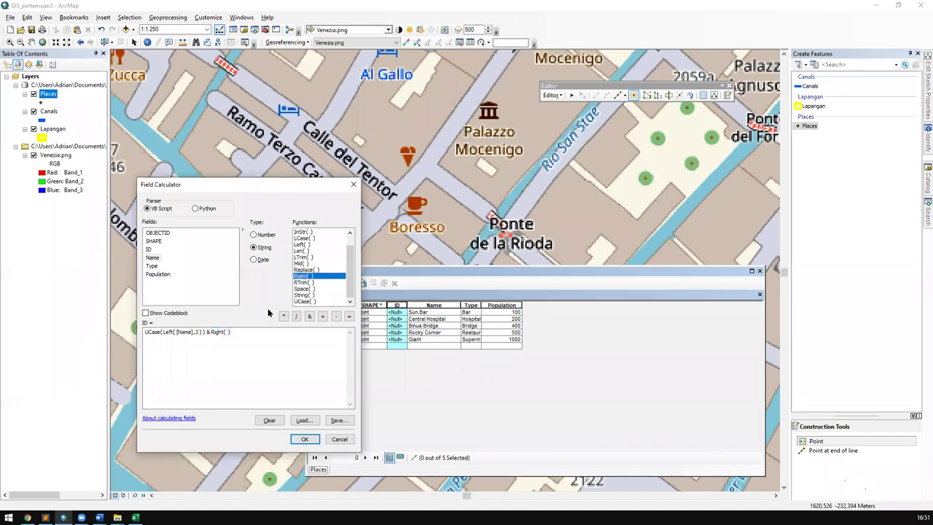
{"action": "left_click", "coordinate": [225, 332]}
{"action": "left_click", "coordinate": [158, 274]}
{"action": "double_click", "coordinate": [158, 274]}
{"action": "type", "text": ", 2"}
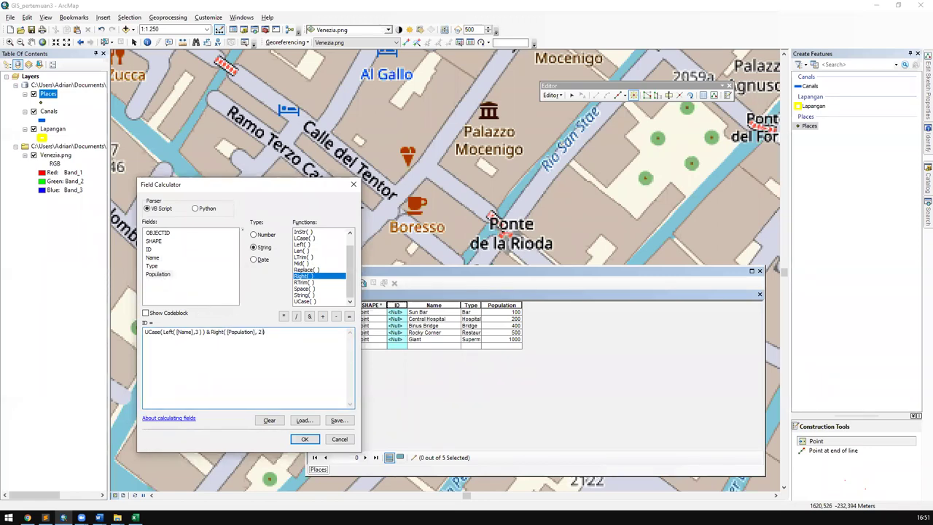
Step: Save the ID expression as Places_ID in the Calculation folder
{"action": "left_click", "coordinate": [338, 420]}
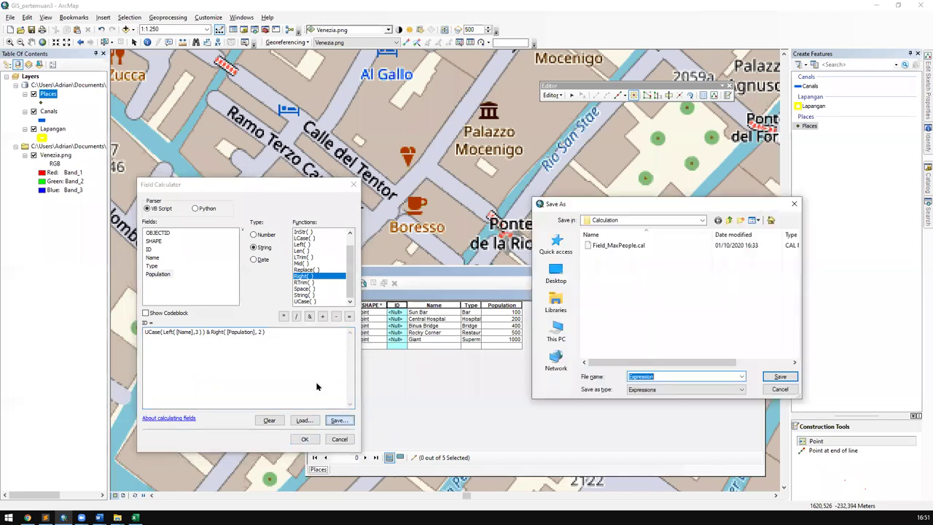
{"action": "key", "text": "BackSpace"}
{"action": "type", "text": "PL"}
{"action": "key", "text": "Return"}
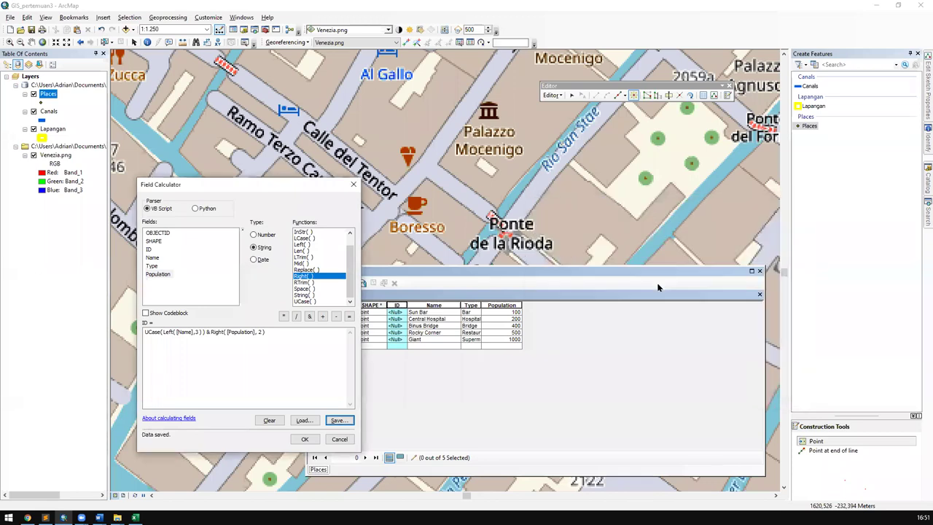
Step: Run the expression on the ID field of all Places records and widen the ID column
{"action": "left_click", "coordinate": [322, 338]}
{"action": "key", "text": "ctrl+a"}
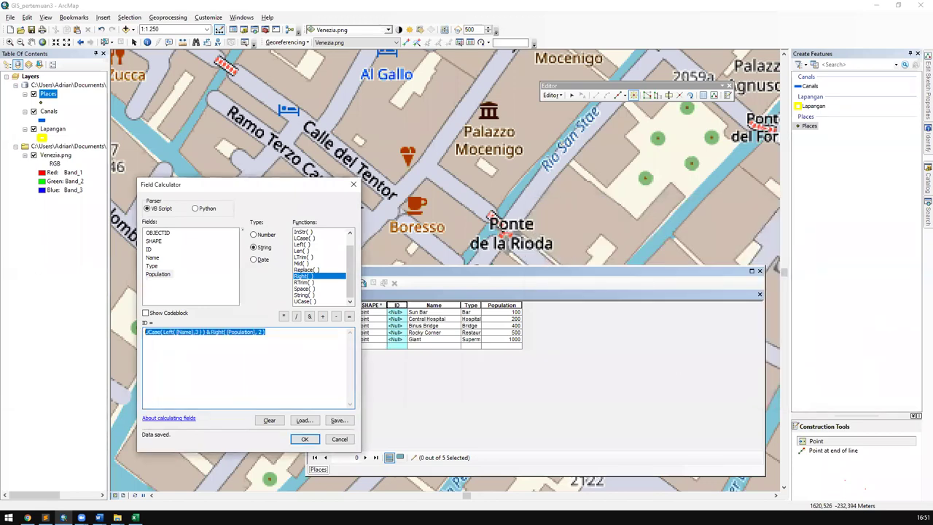
{"action": "left_click", "coordinate": [245, 371]}
{"action": "left_click_drag", "start_coordinate": [311, 333], "coordinate": [40, 289]}
{"action": "left_click_drag", "start_coordinate": [247, 364], "coordinate": [51, 286]}
{"action": "left_click", "coordinate": [306, 440]}
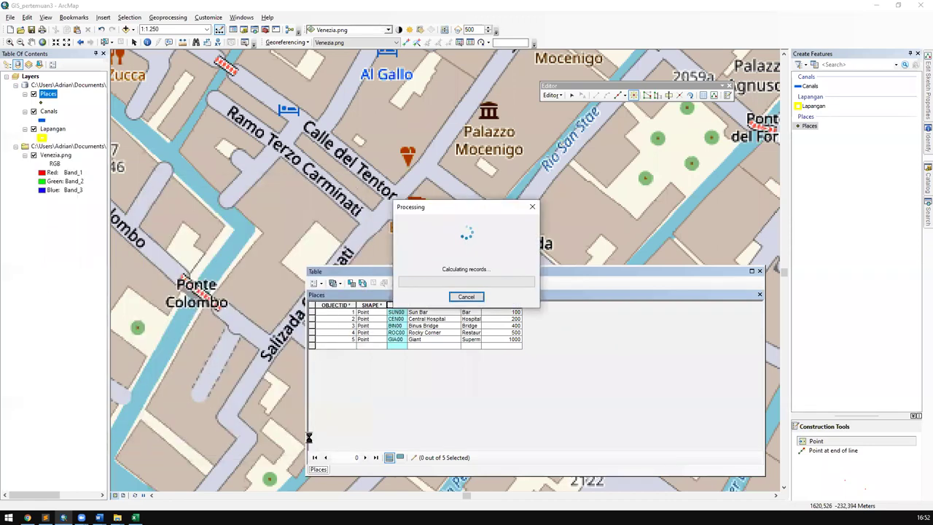
{"action": "left_click_drag", "start_coordinate": [405, 306], "coordinate": [427, 306]}
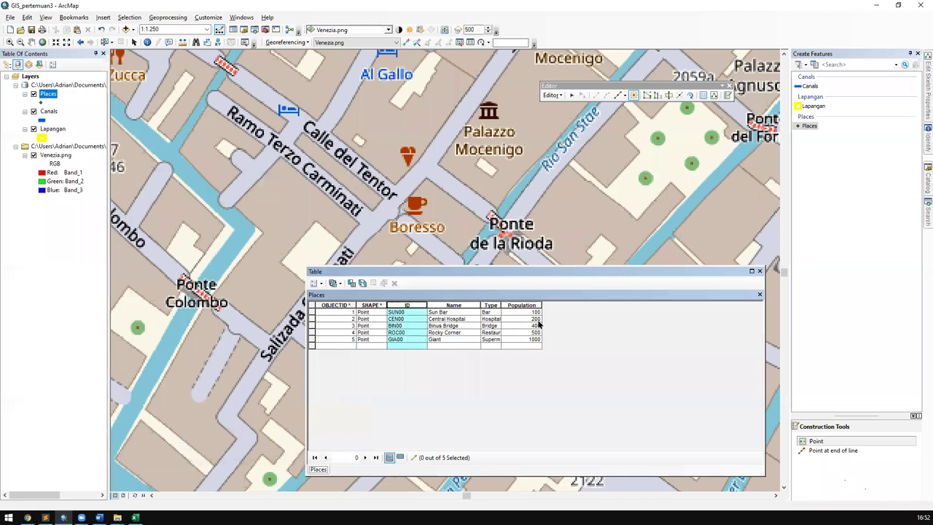
Step: Change the Population of Places records 1 to 5 to 123, 223, 445, 512 and 1280
{"action": "left_click", "coordinate": [532, 311]}
{"action": "left_click_drag", "start_coordinate": [534, 312], "coordinate": [486, 306]}
{"action": "type", "text": "123"}
{"action": "key", "text": "Return"}
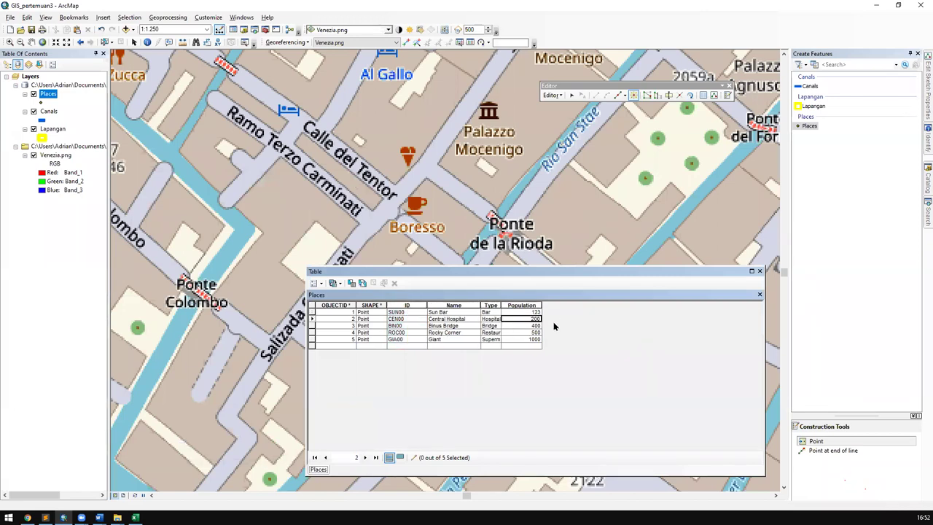
{"action": "type", "text": "223"}
{"action": "key", "text": "Return"}
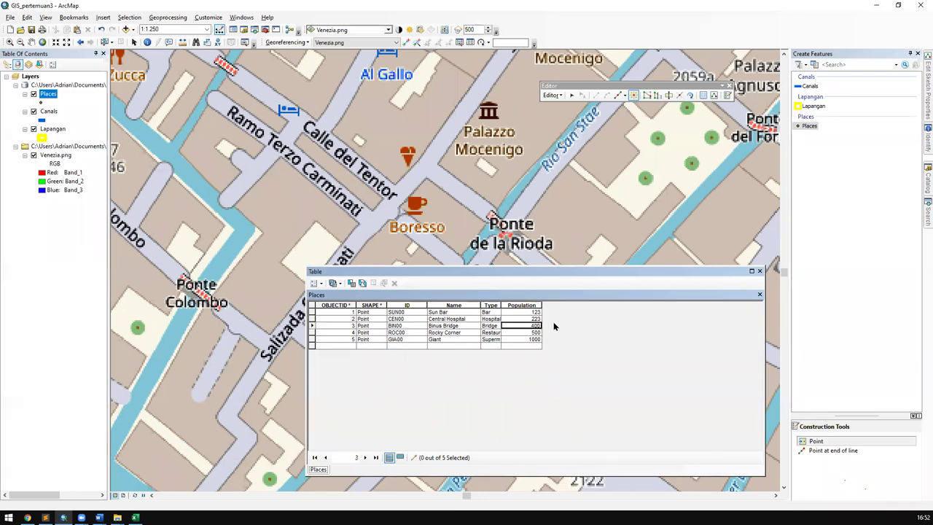
{"action": "type", "text": "445"}
{"action": "key", "text": "Return"}
{"action": "type", "text": "512"}
{"action": "key", "text": "Return"}
{"action": "type", "text": "1280"}
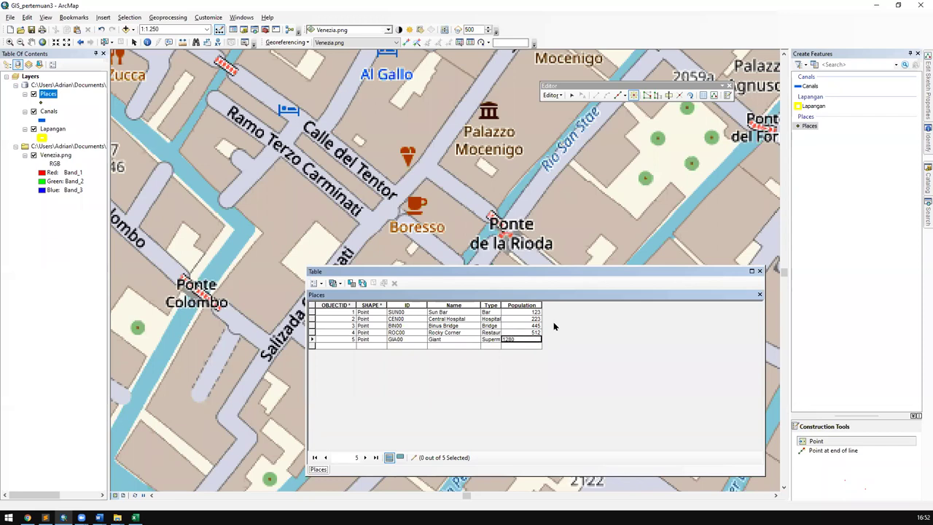
{"action": "left_click", "coordinate": [409, 333]}
Step: Recalculate the ID field of Places in the Field Calculator with the saved expression Places_ID.cal
{"action": "left_click", "coordinate": [407, 306]}
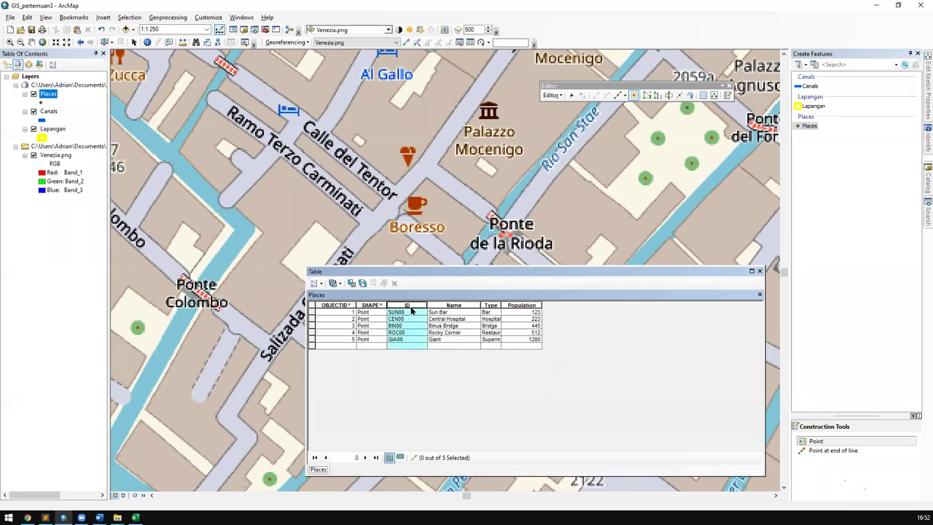
{"action": "right_click", "coordinate": [413, 311]}
{"action": "left_click", "coordinate": [459, 364]}
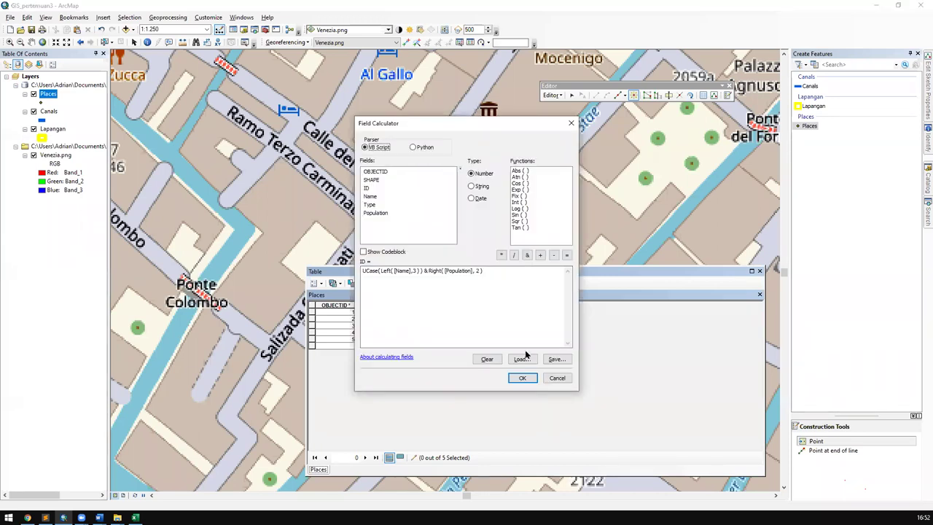
{"action": "left_click", "coordinate": [528, 360]}
{"action": "left_click", "coordinate": [562, 281]}
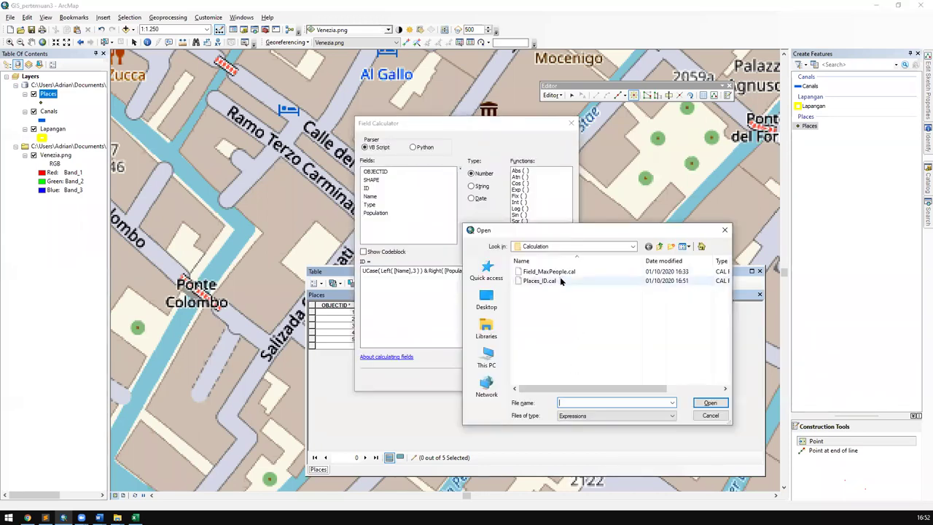
{"action": "double_click", "coordinate": [561, 282]}
{"action": "left_click", "coordinate": [521, 377]}
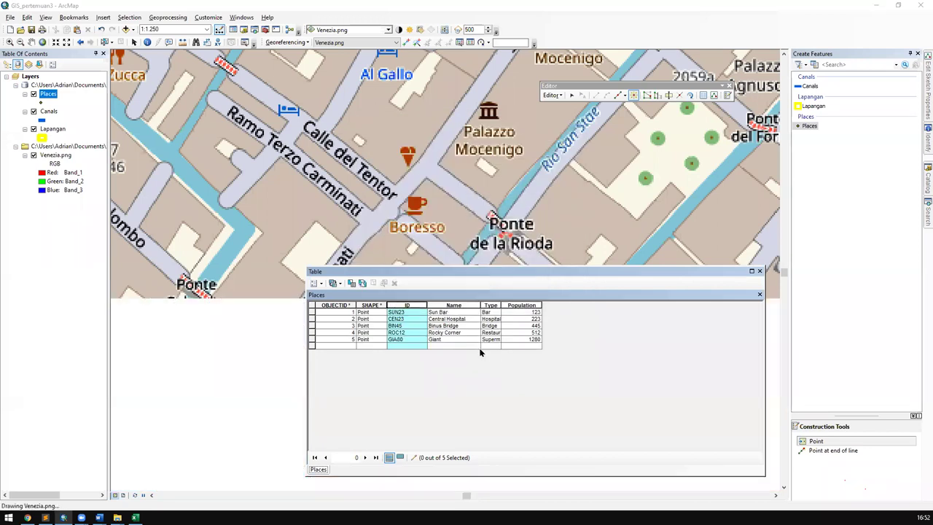
Step: Fit the Type column to its contents and widen the Population column in the Places table
{"action": "left_click", "coordinate": [419, 321]}
{"action": "left_click", "coordinate": [424, 340]}
{"action": "left_click", "coordinate": [534, 334]}
{"action": "left_click", "coordinate": [523, 319]}
{"action": "left_click", "coordinate": [471, 326]}
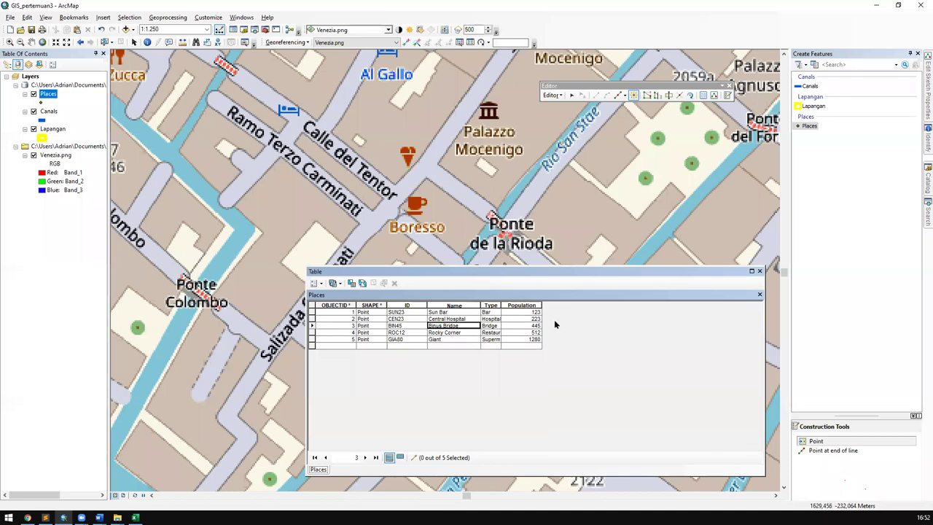
{"action": "double_click", "coordinate": [500, 305]}
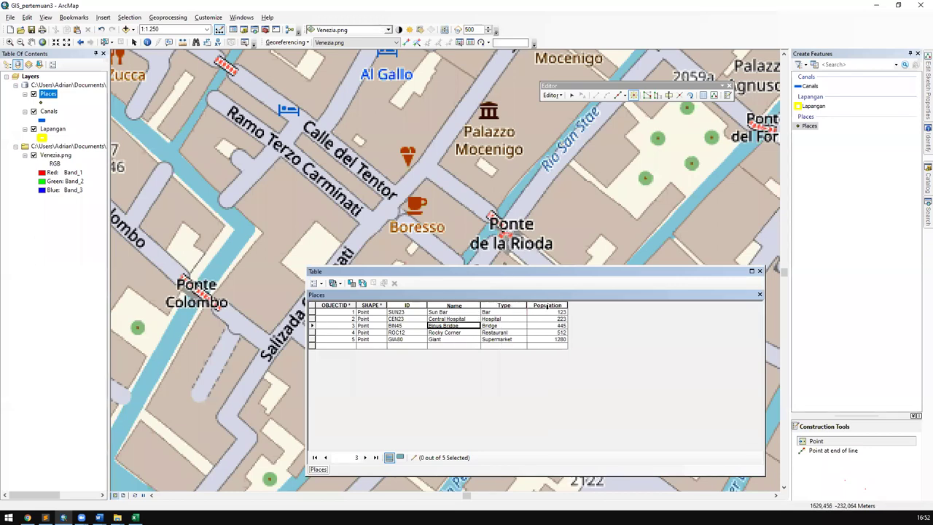
{"action": "left_click_drag", "start_coordinate": [569, 307], "coordinate": [618, 306]}
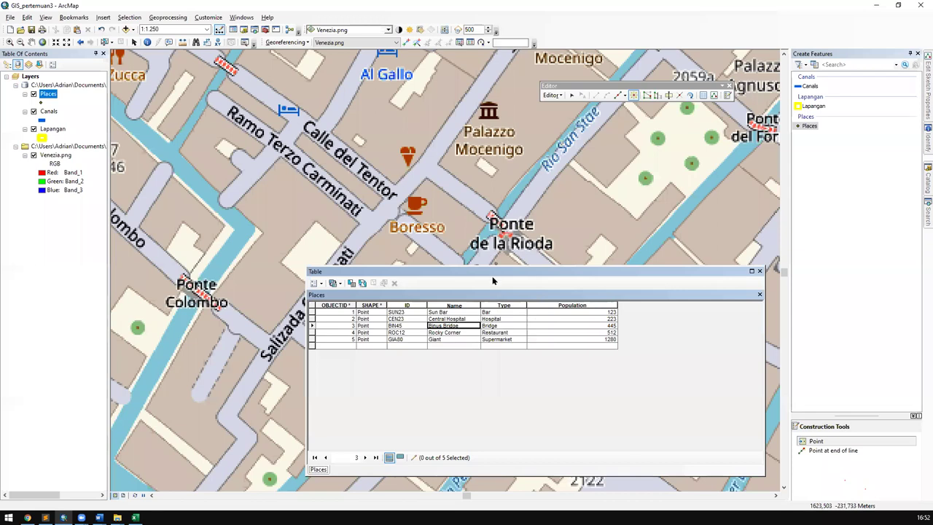
{"action": "left_click_drag", "start_coordinate": [477, 217], "coordinate": [463, 228]}
{"action": "left_click_drag", "start_coordinate": [485, 194], "coordinate": [443, 219]}
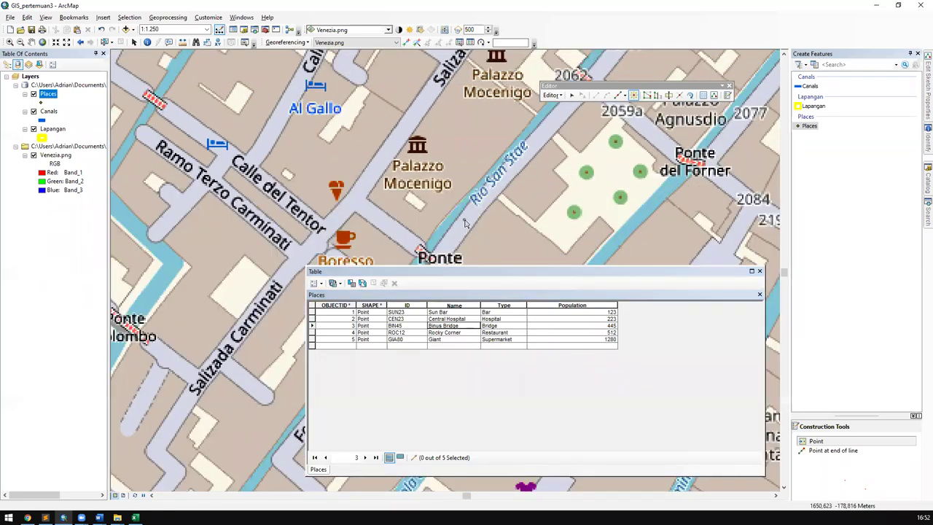
{"action": "left_click_drag", "start_coordinate": [500, 205], "coordinate": [484, 188]}
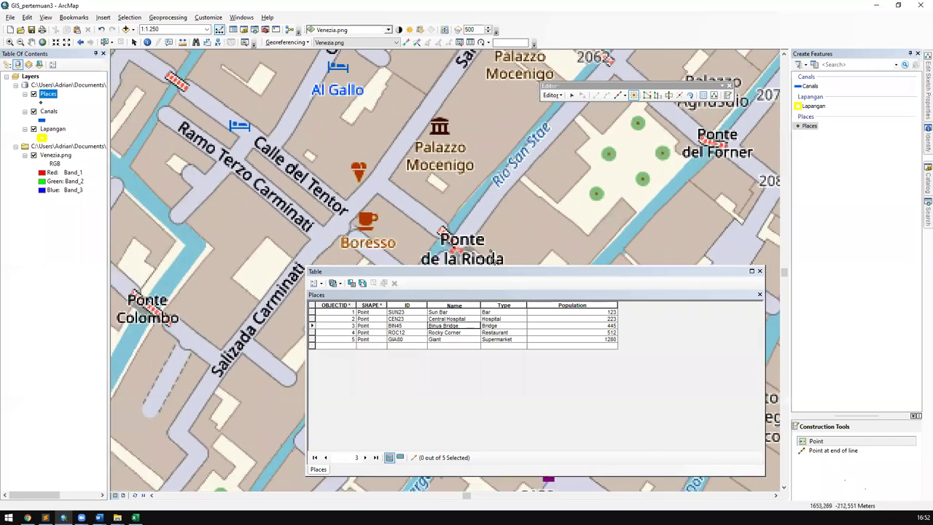
{"action": "left_click_drag", "start_coordinate": [508, 274], "coordinate": [497, 193]}
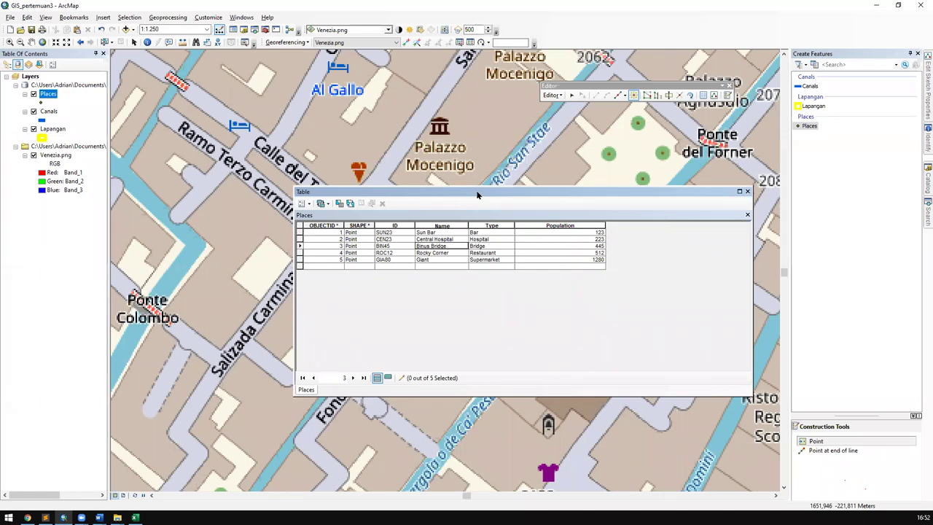
{"action": "left_click_drag", "start_coordinate": [408, 141], "coordinate": [430, 176]}
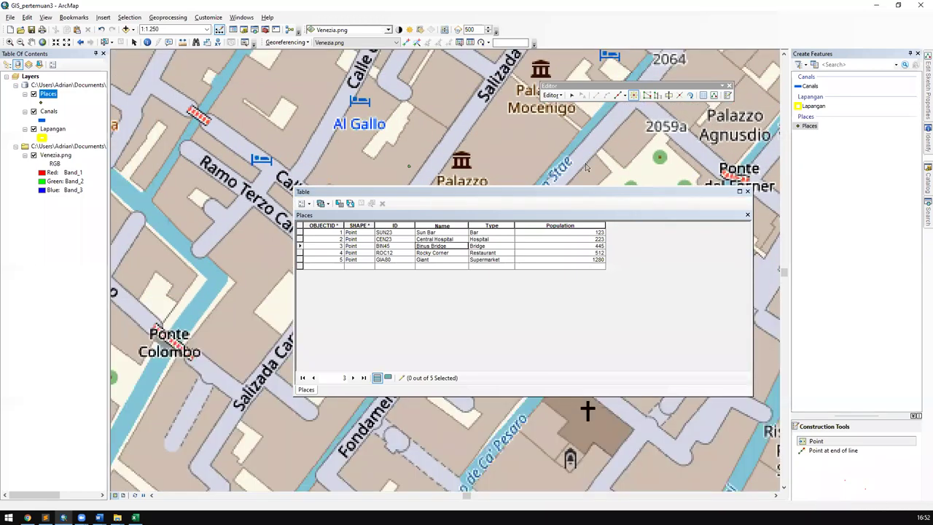
Step: Close the Places attribute table and set the size of the Places point symbol to 20
{"action": "left_click", "coordinate": [747, 192]}
{"action": "left_click_drag", "start_coordinate": [426, 190], "coordinate": [453, 193]}
{"action": "scroll", "coordinate": [359, 229], "scroll_direction": "down", "scroll_amount": 1}
{"action": "scroll", "coordinate": [452, 193], "scroll_direction": "down", "scroll_amount": 4}
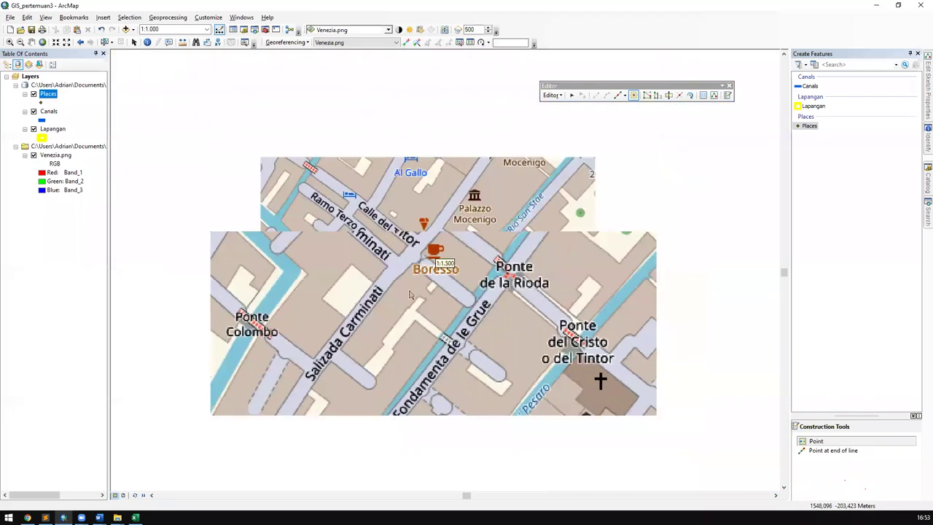
{"action": "left_click_drag", "start_coordinate": [381, 189], "coordinate": [232, 56]}
{"action": "left_click_drag", "start_coordinate": [186, 131], "coordinate": [397, 79]}
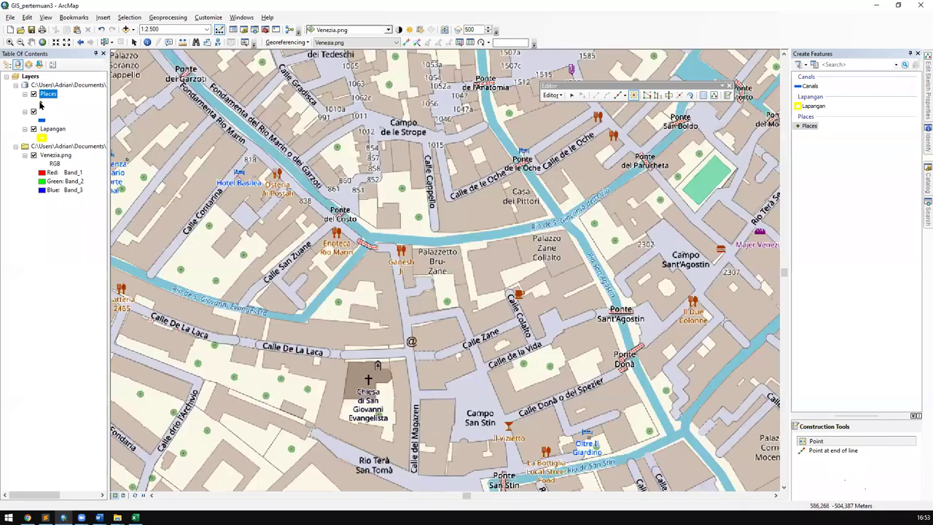
{"action": "left_click", "coordinate": [42, 104]}
{"action": "left_click", "coordinate": [765, 277]}
{"action": "type", "text": "20"}
{"action": "key", "text": "Return"}
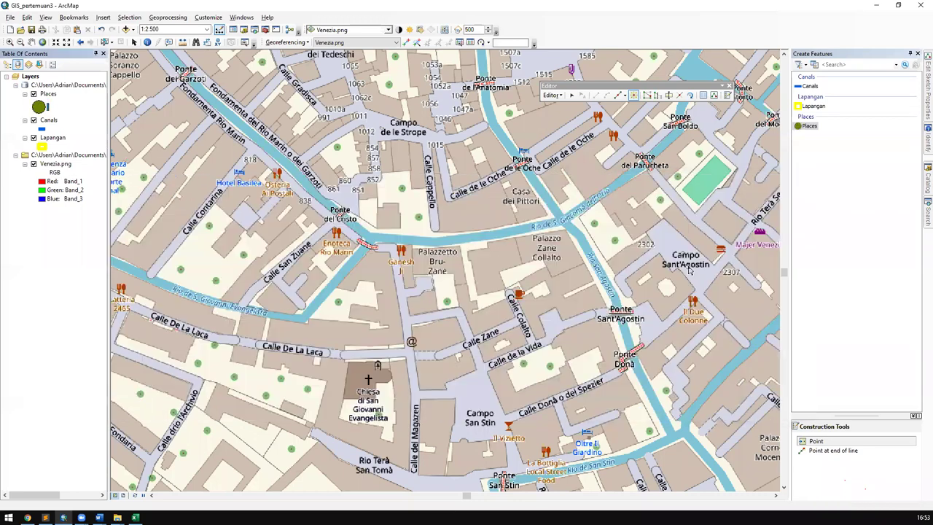
Step: Bring the enlarged Places points into view and open the Places layer's symbology properties
{"action": "scroll", "coordinate": [493, 264], "scroll_direction": "up", "scroll_amount": 3}
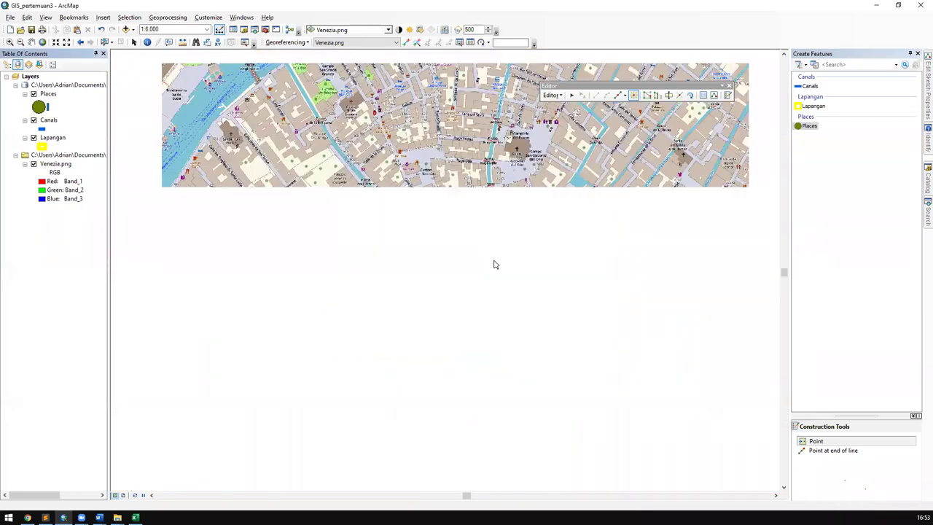
{"action": "left_click_drag", "start_coordinate": [288, 281], "coordinate": [415, 199]}
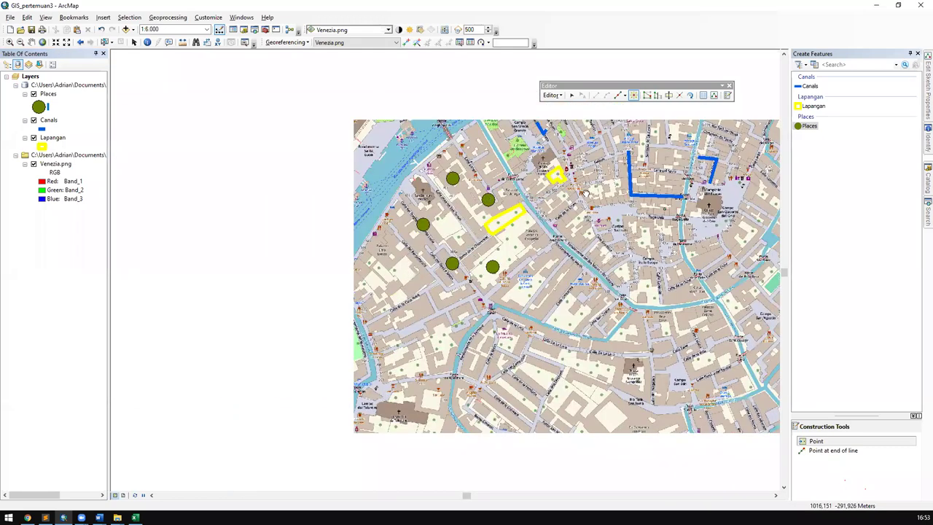
{"action": "left_click_drag", "start_coordinate": [586, 193], "coordinate": [388, 171]}
{"action": "left_click_drag", "start_coordinate": [452, 206], "coordinate": [470, 256]}
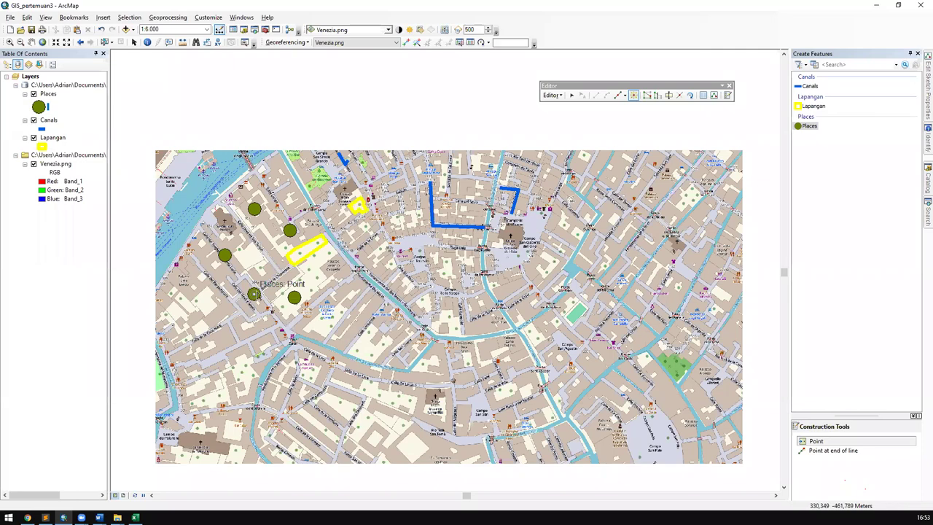
{"action": "scroll", "coordinate": [256, 293], "scroll_direction": "up", "scroll_amount": 3}
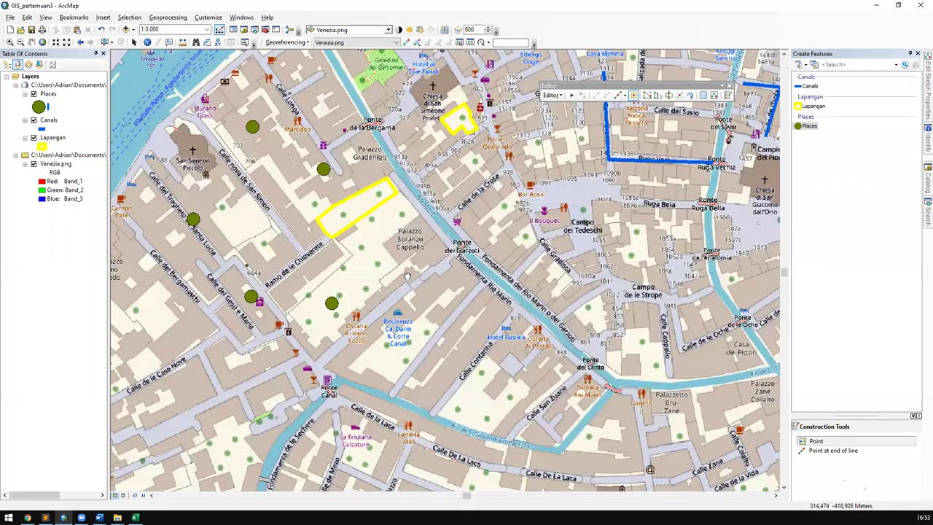
{"action": "left_click_drag", "start_coordinate": [406, 275], "coordinate": [500, 256]}
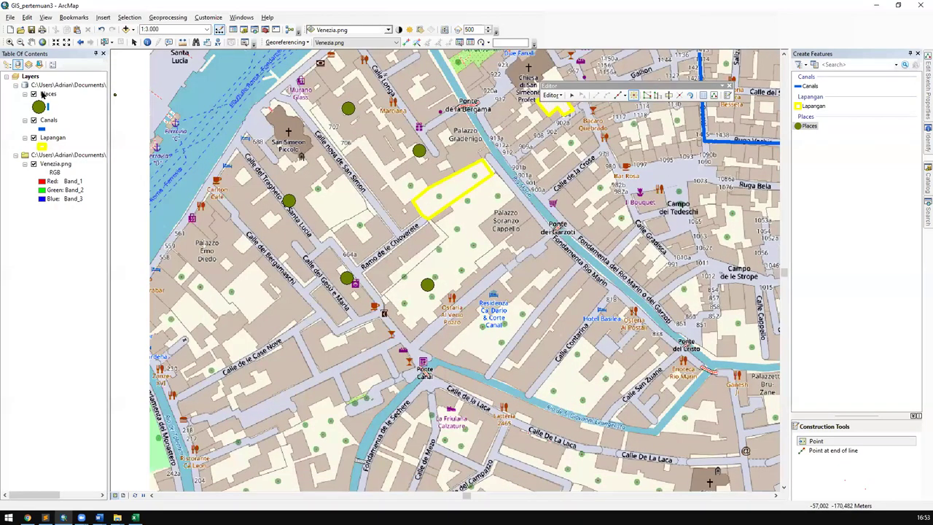
{"action": "right_click", "coordinate": [43, 95]}
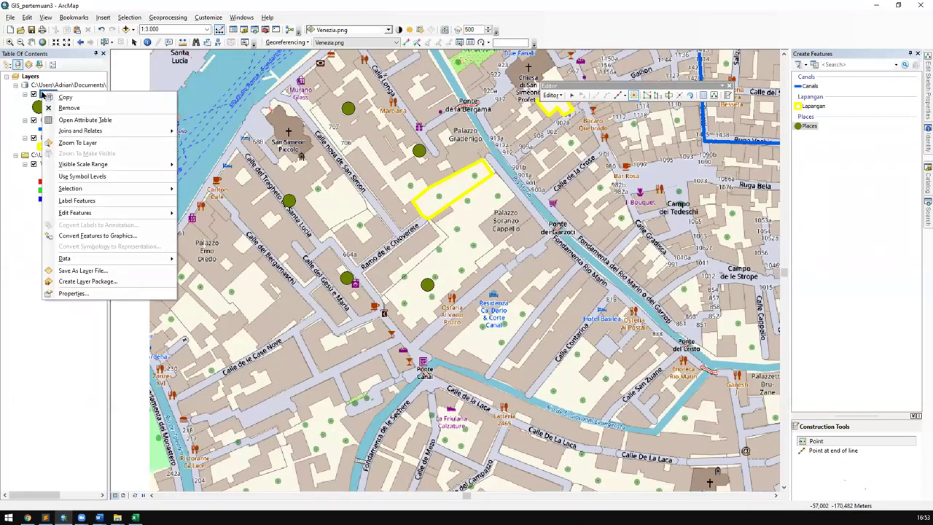
{"action": "left_click", "coordinate": [95, 292]}
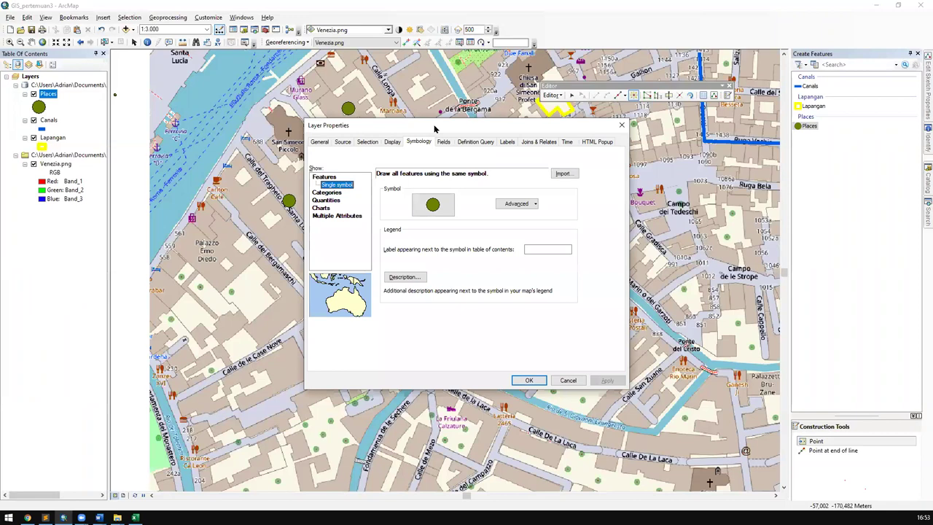
{"action": "left_click_drag", "start_coordinate": [434, 128], "coordinate": [517, 174]}
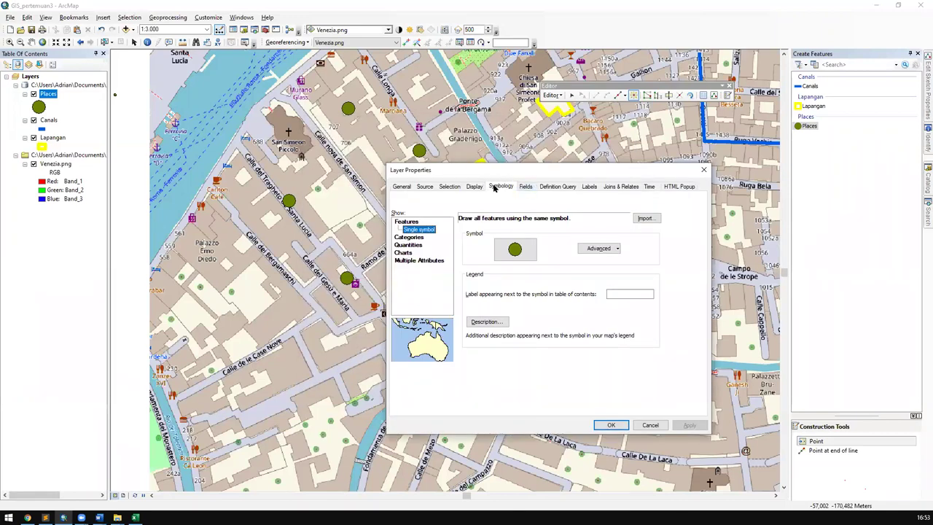
Step: Examine which value fields the category and quantity symbology methods offer for the Places layer
{"action": "left_click", "coordinate": [413, 237]}
{"action": "left_click", "coordinate": [409, 261]}
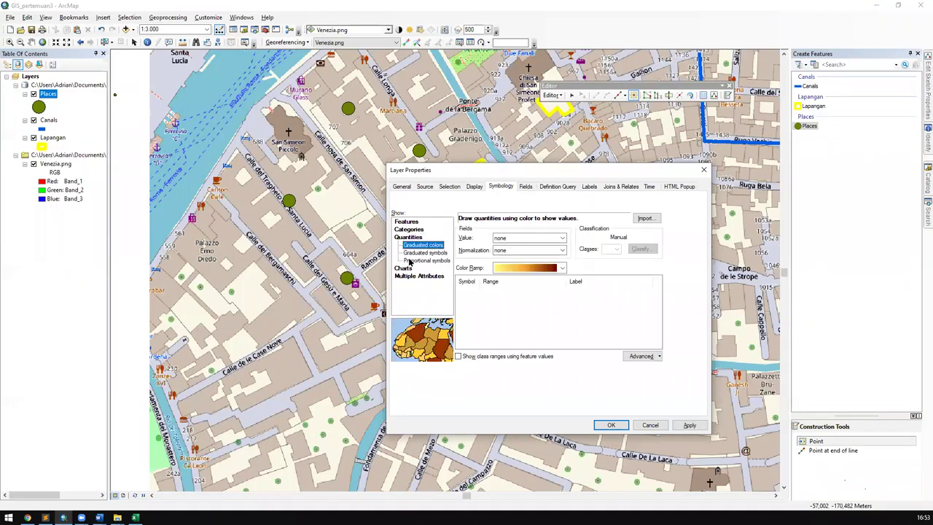
{"action": "left_click", "coordinate": [413, 230]}
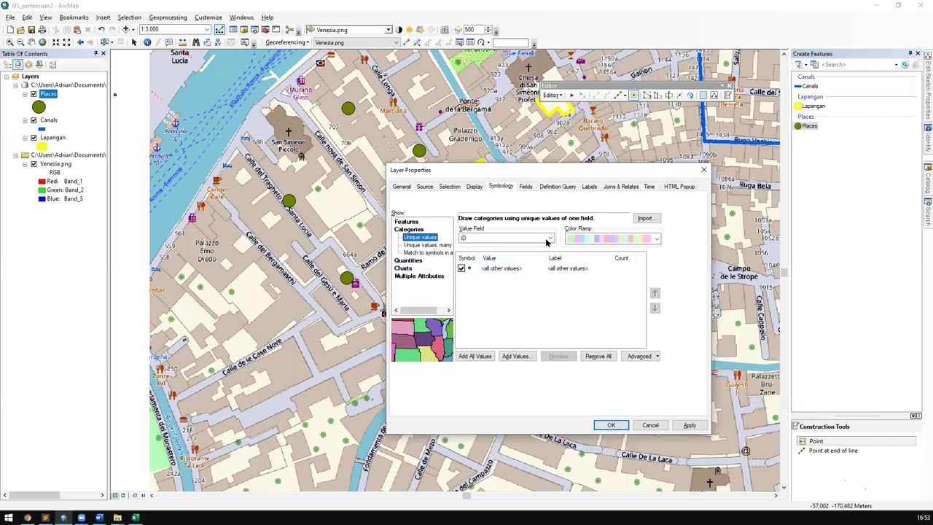
{"action": "left_click", "coordinate": [547, 240]}
{"action": "left_click", "coordinate": [543, 246]}
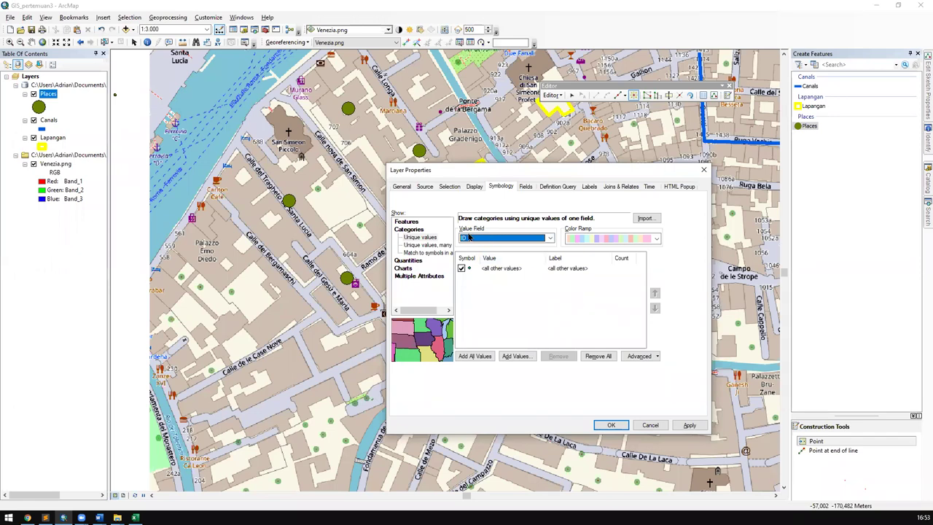
{"action": "left_click", "coordinate": [469, 237]}
{"action": "left_click", "coordinate": [508, 238]}
{"action": "left_click", "coordinate": [408, 260]}
{"action": "left_click", "coordinate": [510, 238]}
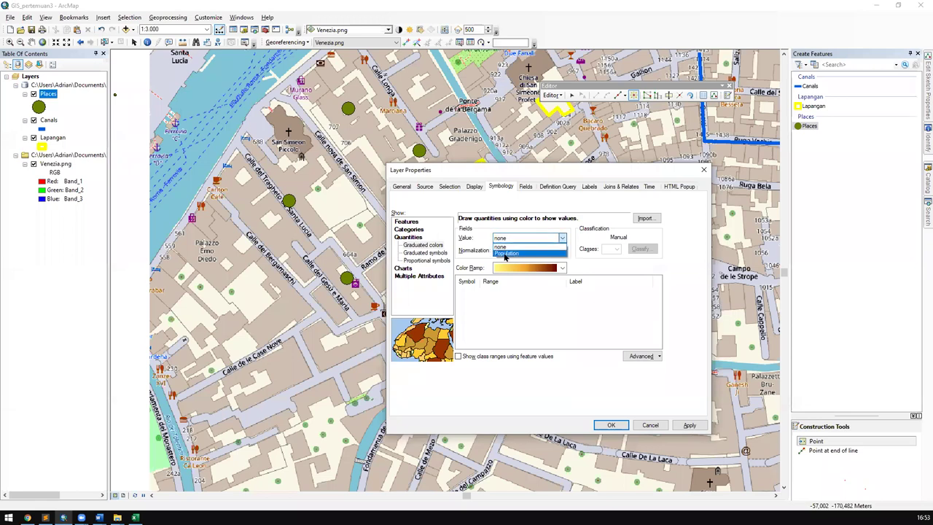
{"action": "left_click", "coordinate": [511, 227]}
Step: Set the Places symbology to unique value categories based on the Type field
{"action": "left_click", "coordinate": [409, 229]}
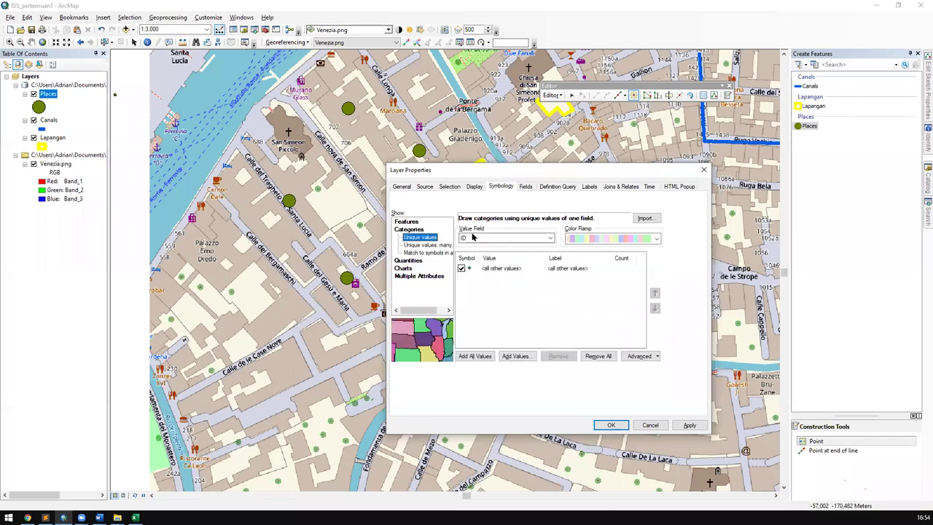
{"action": "left_click", "coordinate": [474, 238]}
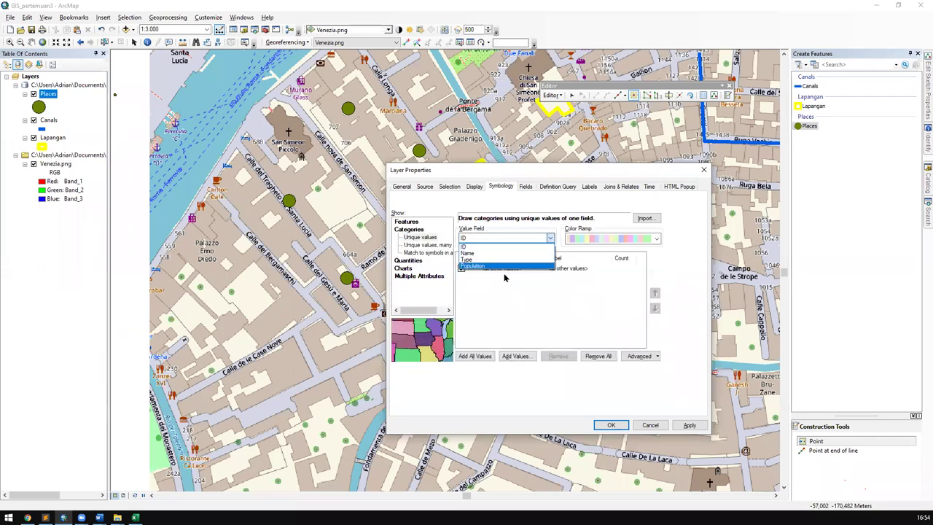
{"action": "left_click", "coordinate": [474, 261]}
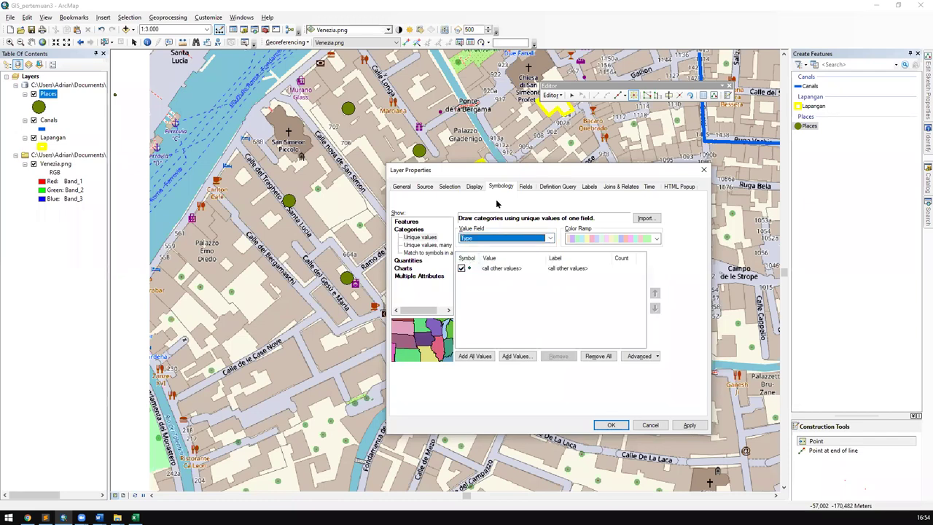
Step: Switch to the Case document in Word and read the table of symbols, colors and sizes required for each place type
{"action": "left_click", "coordinate": [99, 517]}
{"action": "left_click_drag", "start_coordinate": [197, 303], "coordinate": [369, 303]}
{"action": "left_click", "coordinate": [377, 301]}
{"action": "left_click", "coordinate": [470, 122]}
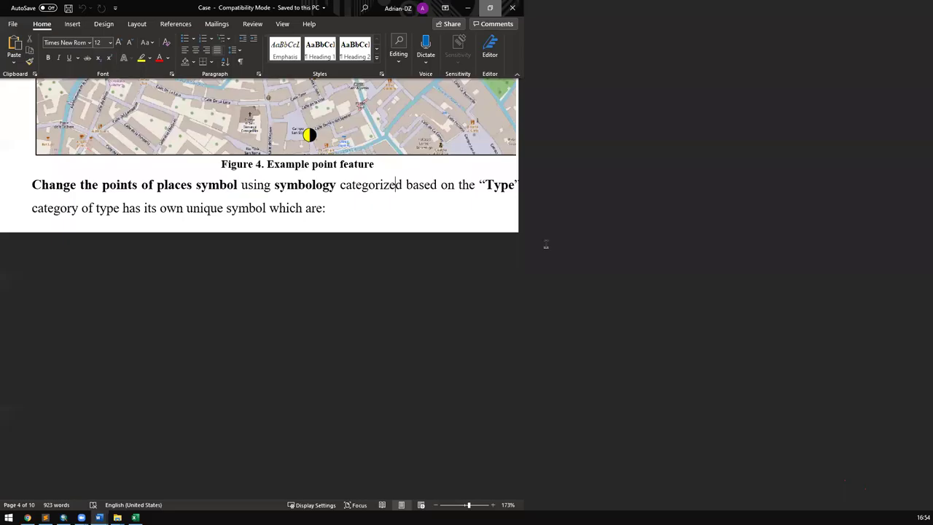
{"action": "left_click_drag", "start_coordinate": [650, 187], "coordinate": [693, 195]}
{"action": "scroll", "coordinate": [529, 246], "scroll_direction": "down", "scroll_amount": 3}
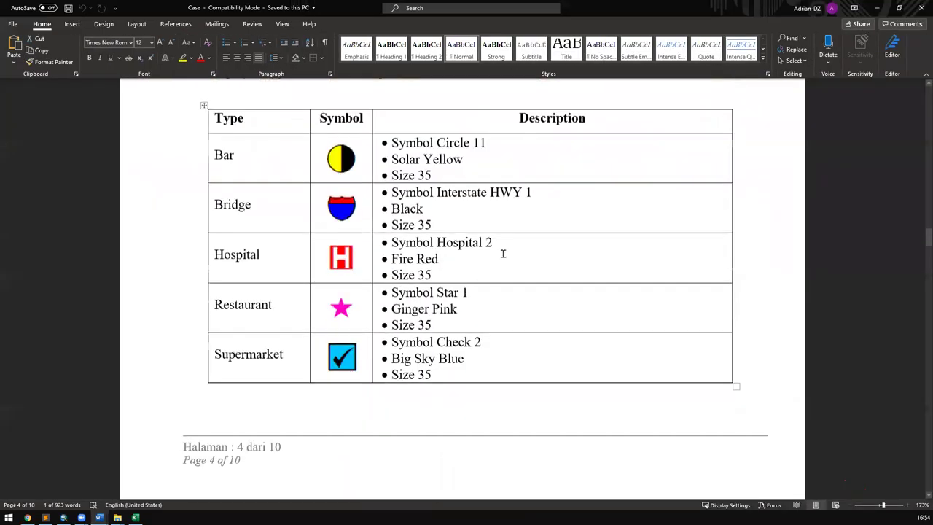
{"action": "left_click", "coordinate": [503, 206]}
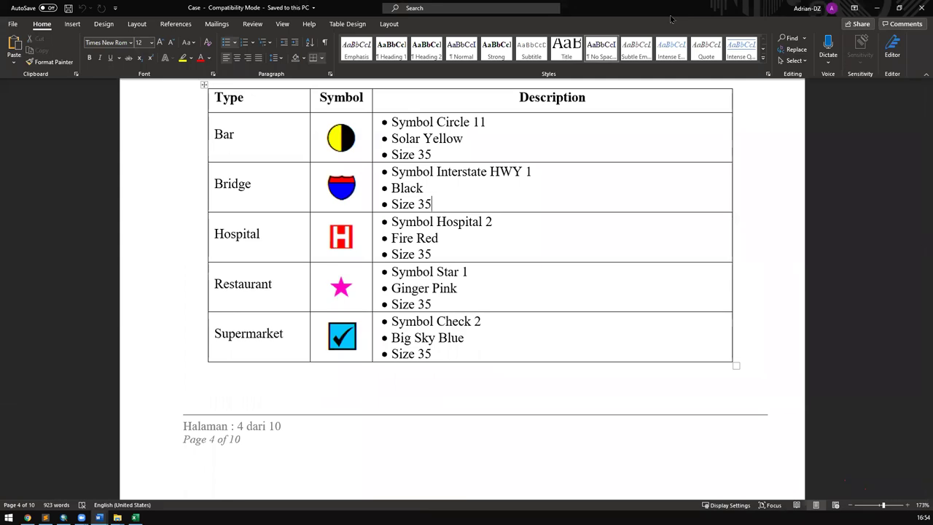
Step: Arrange the Case document over half of the screen and move ArcMap's Layer Properties dialog clear of it
{"action": "key", "text": "super+Left"}
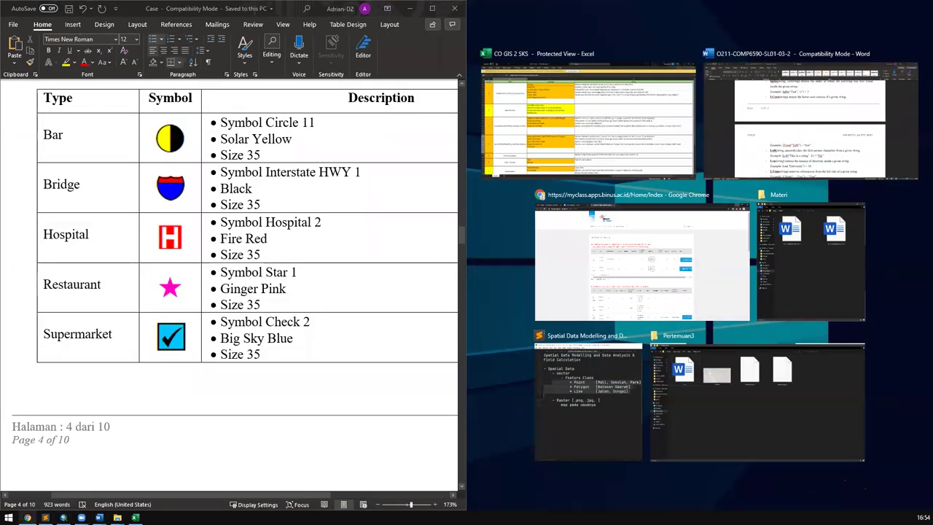
{"action": "left_click", "coordinate": [27, 516]}
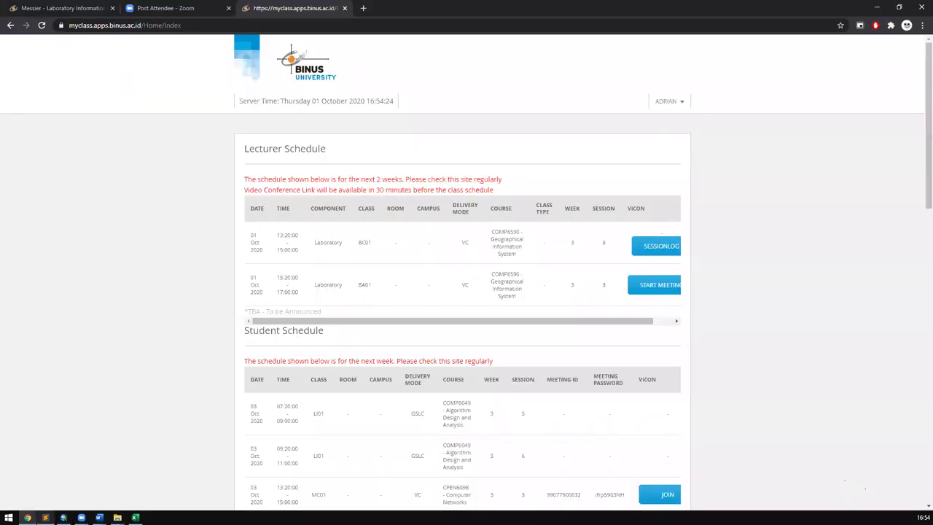
{"action": "left_click", "coordinate": [63, 516]}
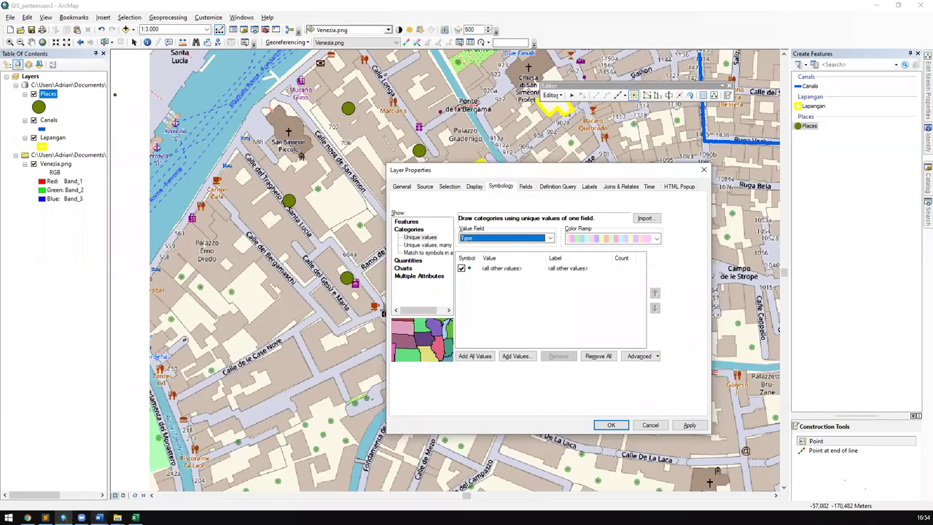
{"action": "mouse_move", "coordinate": [99, 517]}
{"action": "left_click", "coordinate": [154, 472]}
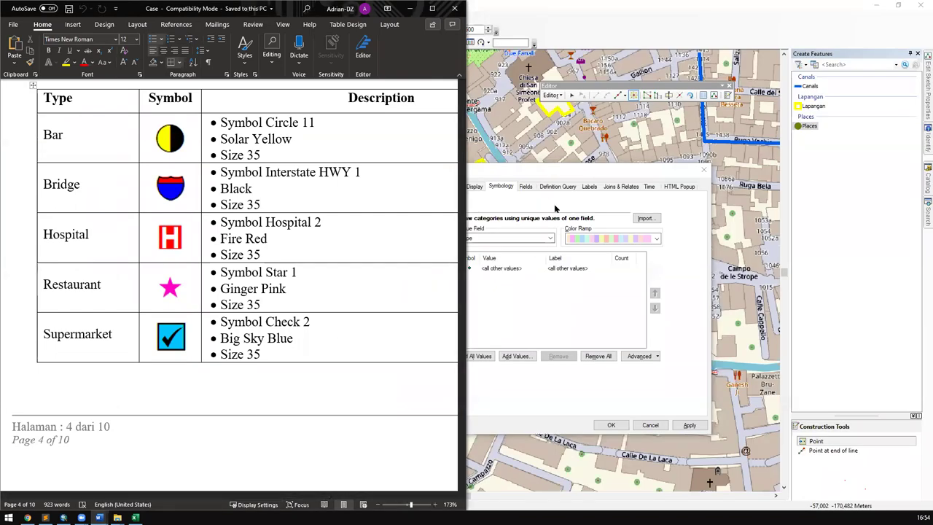
{"action": "left_click_drag", "start_coordinate": [574, 179], "coordinate": [708, 179]}
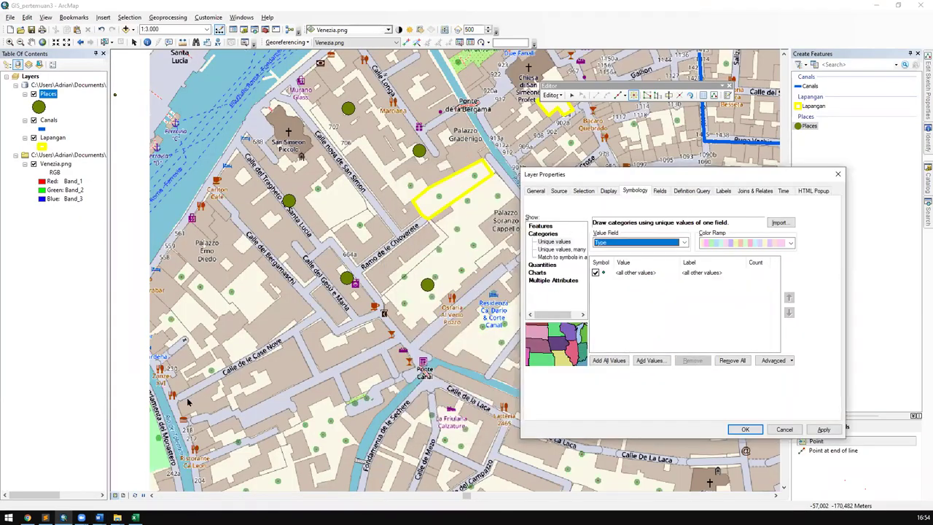
Step: Add all Type values to the unique values list of the Places symbology
{"action": "left_click", "coordinate": [636, 305]}
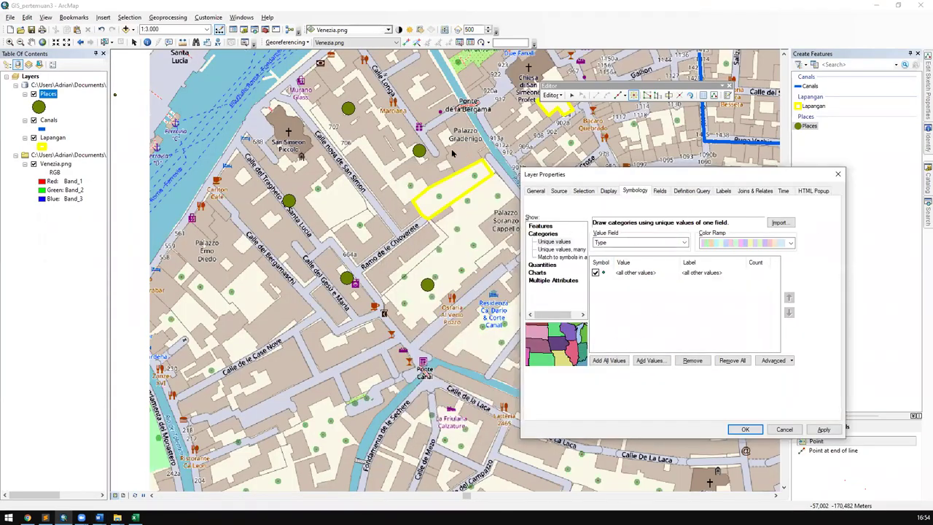
{"action": "left_click", "coordinate": [635, 274]}
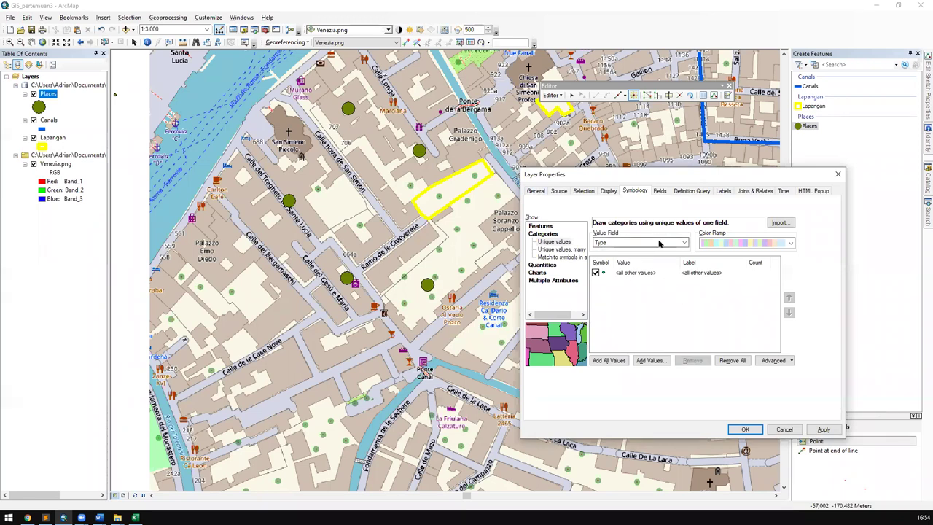
{"action": "left_click", "coordinate": [645, 279]}
{"action": "right_click", "coordinate": [668, 268]}
{"action": "left_click", "coordinate": [624, 281]}
{"action": "left_click", "coordinate": [628, 246]}
{"action": "left_click", "coordinate": [618, 267]}
{"action": "left_click", "coordinate": [612, 362]}
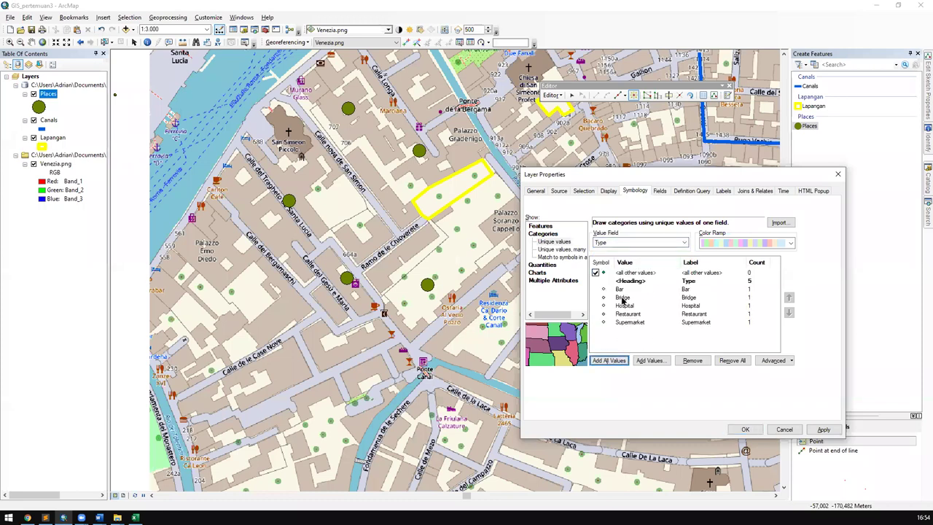
{"action": "left_click", "coordinate": [636, 291]}
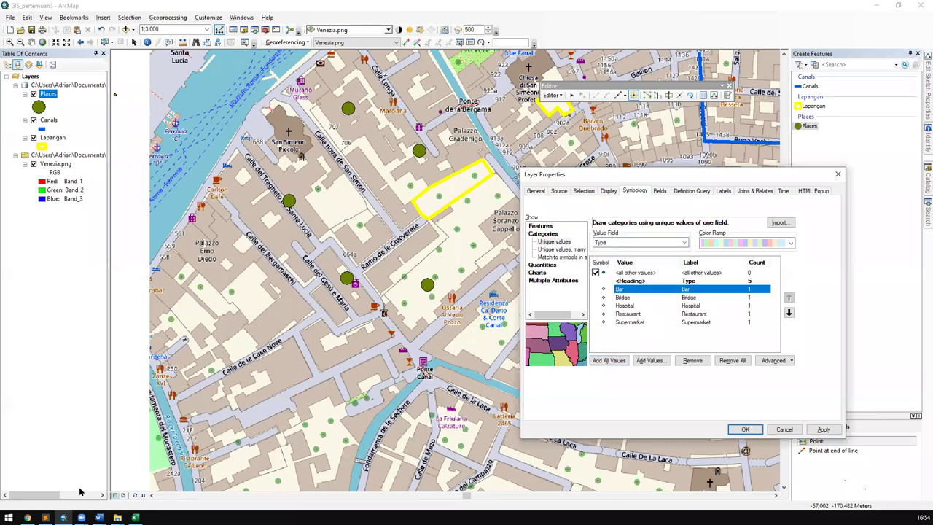
{"action": "mouse_move", "coordinate": [100, 517]}
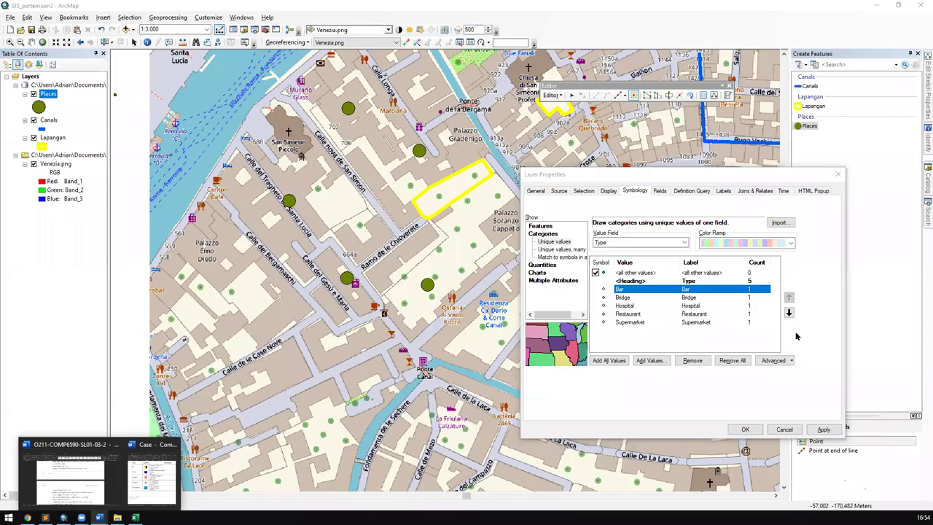
{"action": "left_click", "coordinate": [678, 321]}
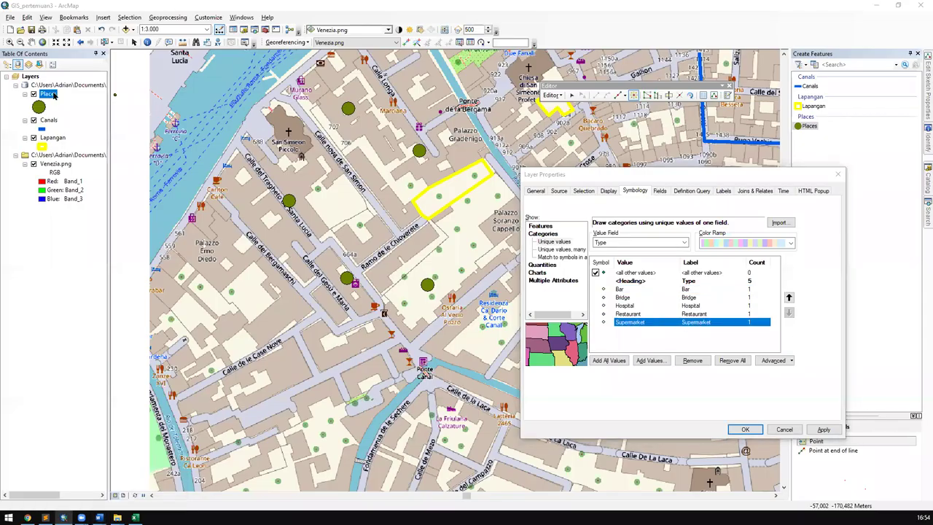
{"action": "left_click", "coordinate": [645, 290]}
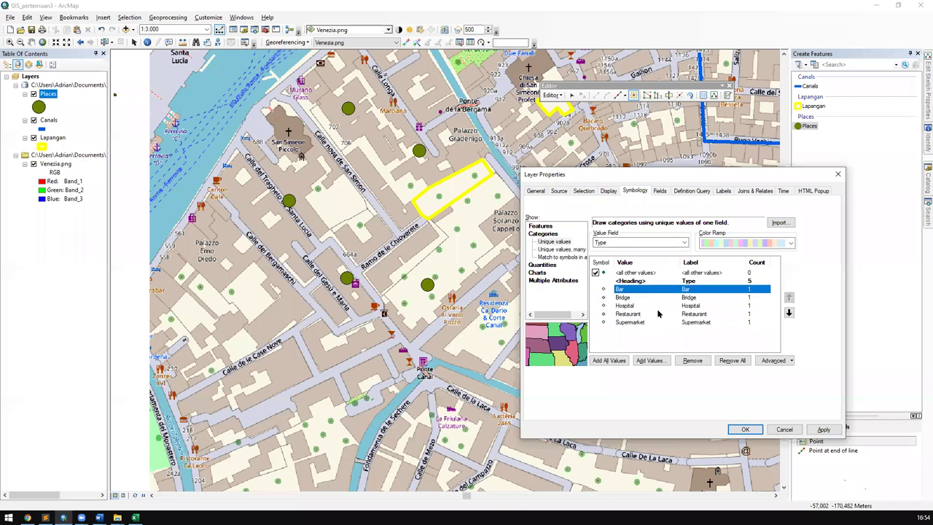
{"action": "left_click", "coordinate": [654, 314]}
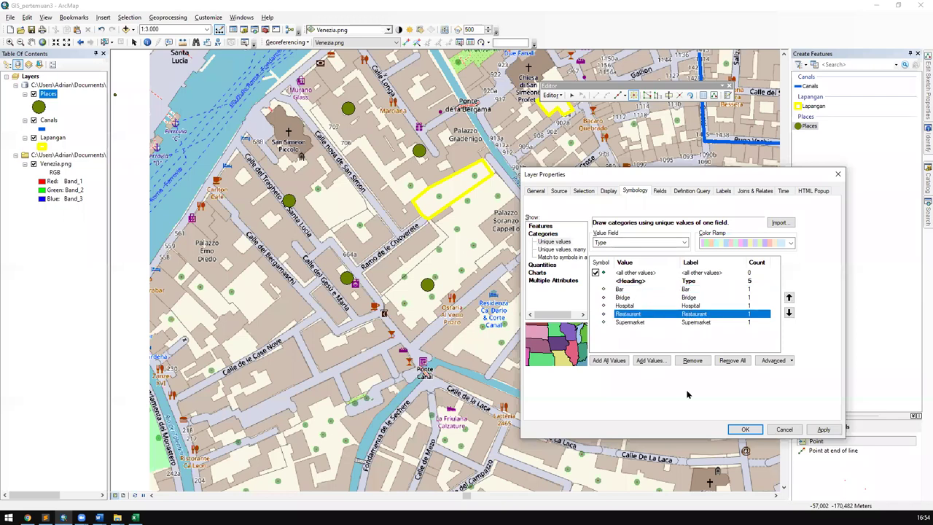
{"action": "key", "text": "Up"}
{"action": "key", "text": "Up"}
{"action": "key", "text": "Up"}
{"action": "key", "text": "Down"}
{"action": "key", "text": "Down"}
{"action": "key", "text": "Down"}
{"action": "key", "text": "Down"}
{"action": "key", "text": "Up"}
{"action": "key", "text": "Up"}
{"action": "key", "text": "Up"}
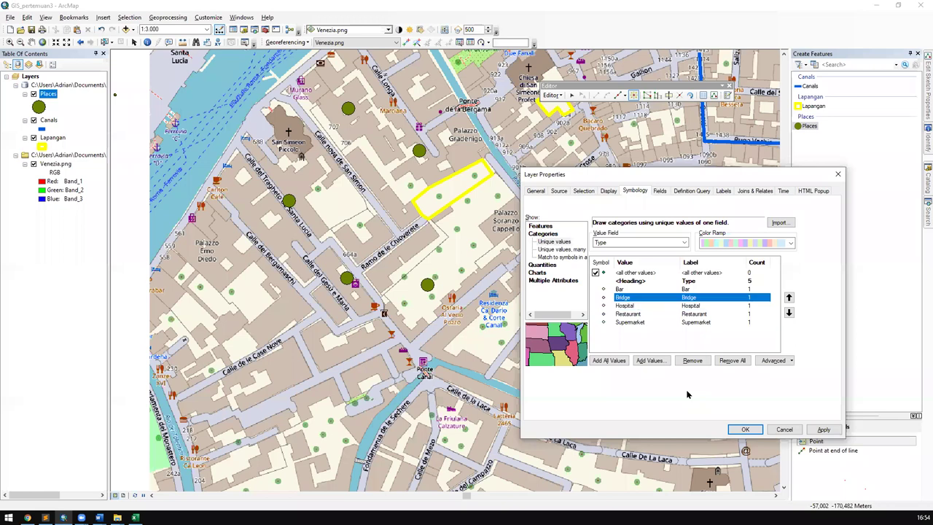
Step: Check the Bar symbol requirement in the Case document, search the symbol styles for "circle 11" and assign Circle 11 to the Bar category
{"action": "left_click", "coordinate": [604, 291]}
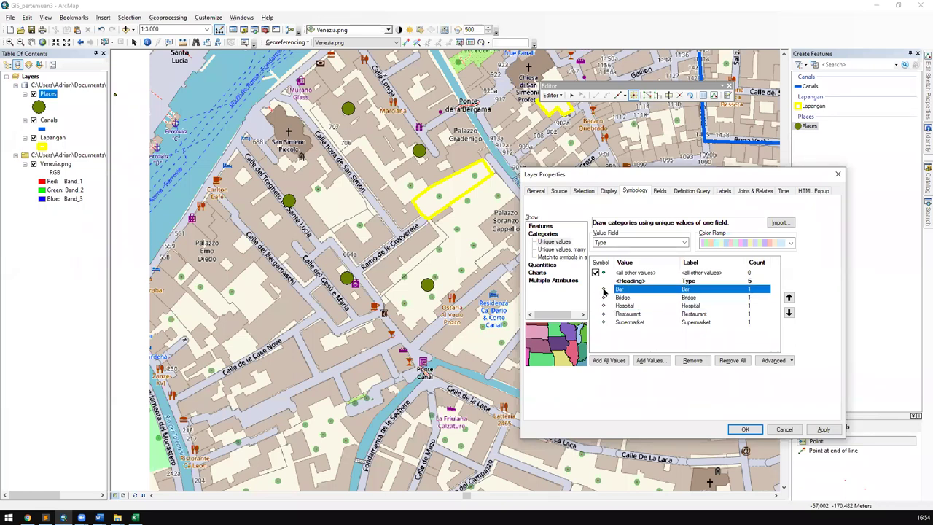
{"action": "double_click", "coordinate": [604, 291]}
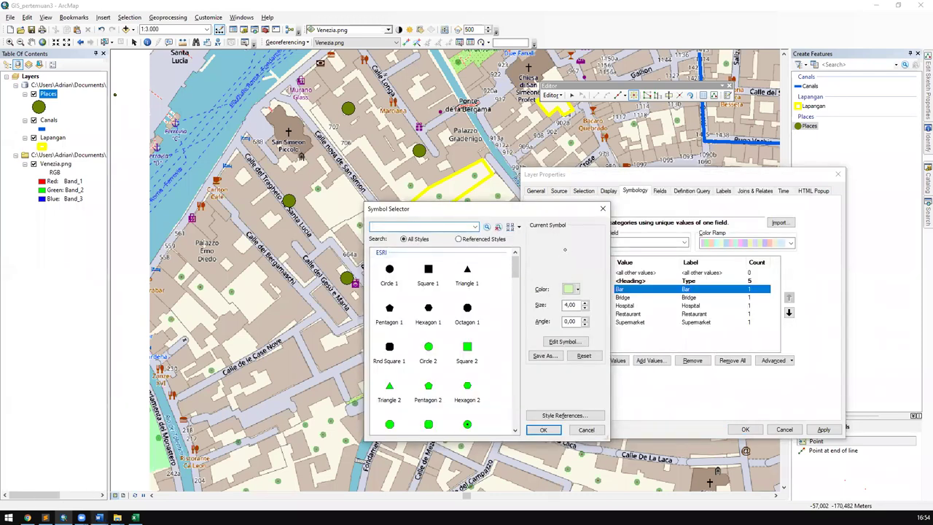
{"action": "mouse_move", "coordinate": [98, 516]}
{"action": "left_click", "coordinate": [143, 483]}
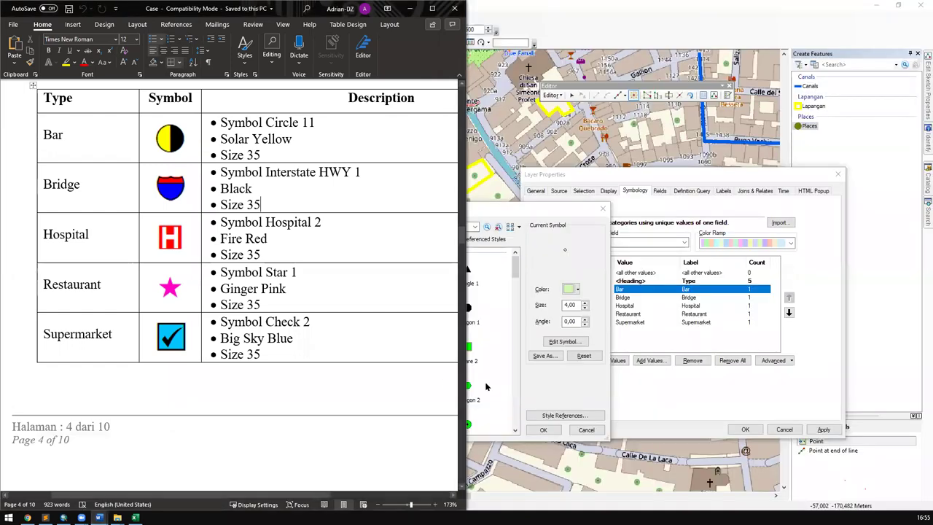
{"action": "left_click_drag", "start_coordinate": [313, 118], "coordinate": [275, 118]}
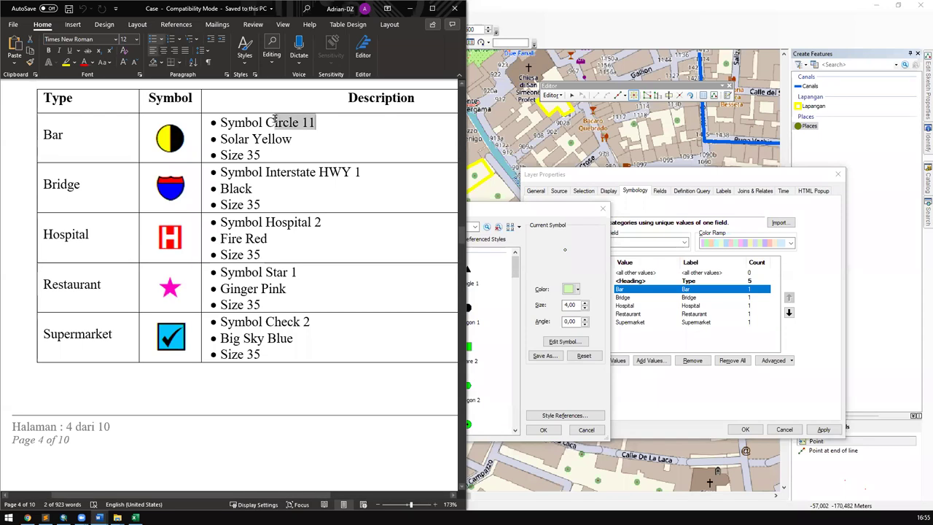
{"action": "left_click", "coordinate": [512, 229]}
{"action": "left_click", "coordinate": [439, 226]}
{"action": "type", "text": "ci"}
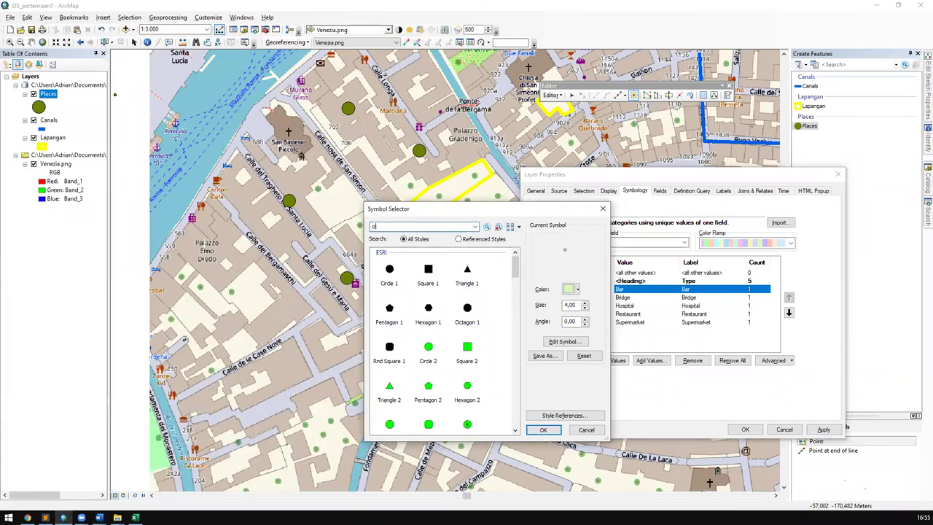
{"action": "type", "text": "rcle 11"}
{"action": "key", "text": "Return"}
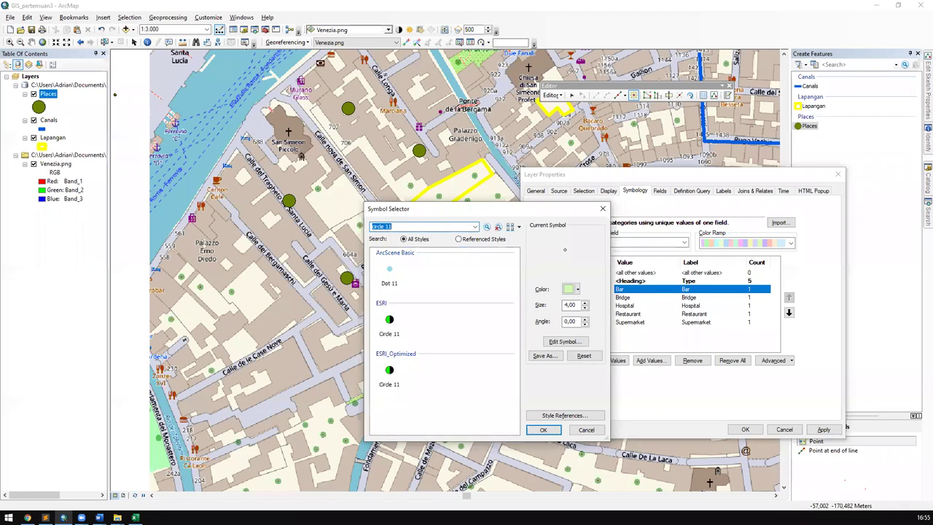
{"action": "double_click", "coordinate": [397, 322]}
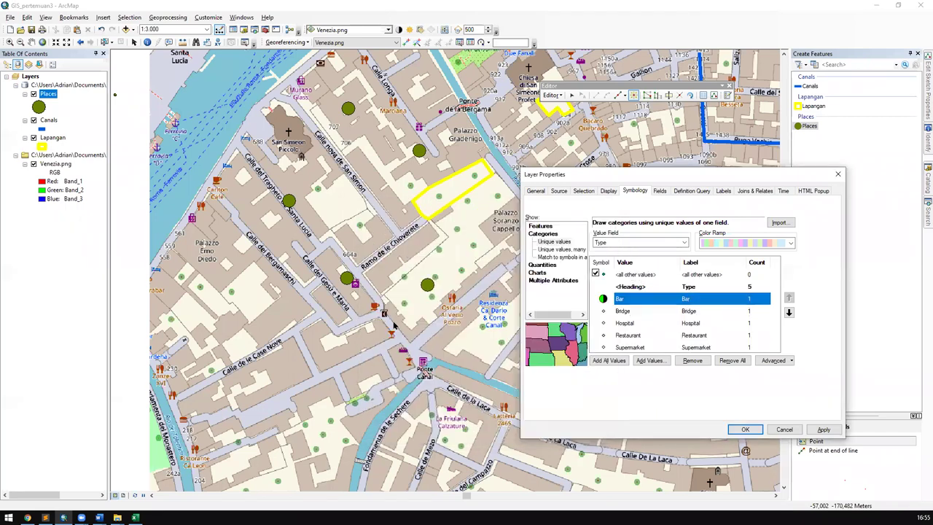
Step: Check the Bar color requirement in the Case document and set the Bar symbol's color to Solar Yellow
{"action": "double_click", "coordinate": [603, 300]}
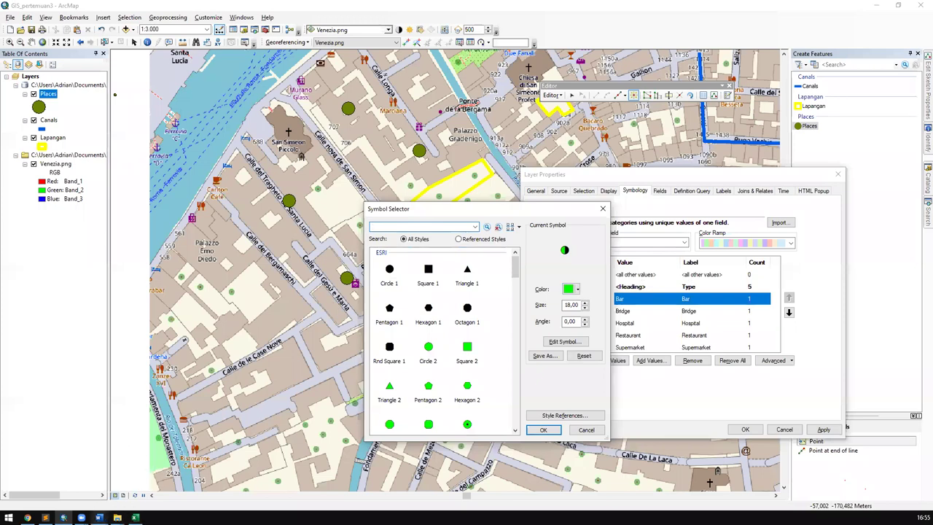
{"action": "left_click", "coordinate": [99, 517]}
{"action": "left_click", "coordinate": [135, 501]}
{"action": "left_click_drag", "start_coordinate": [293, 140], "coordinate": [220, 139]}
{"action": "left_click", "coordinate": [593, 278]}
{"action": "left_click", "coordinate": [576, 289]}
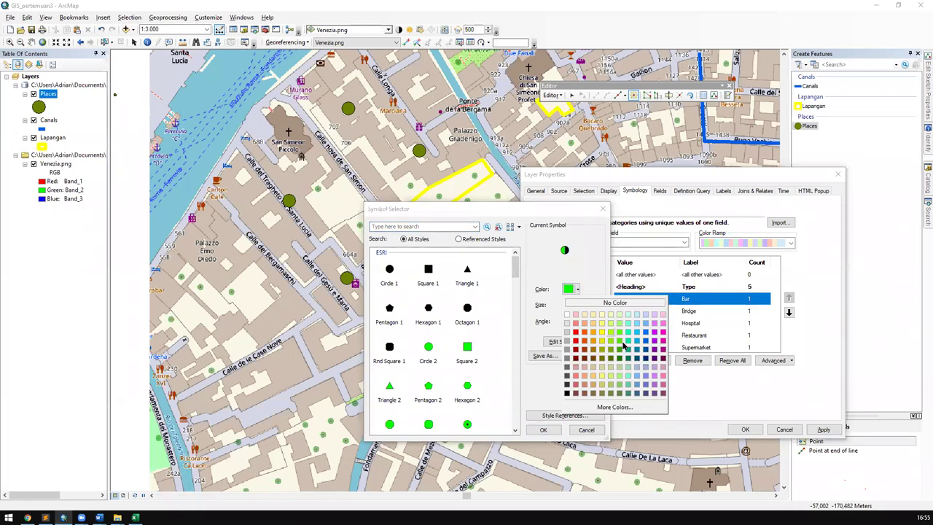
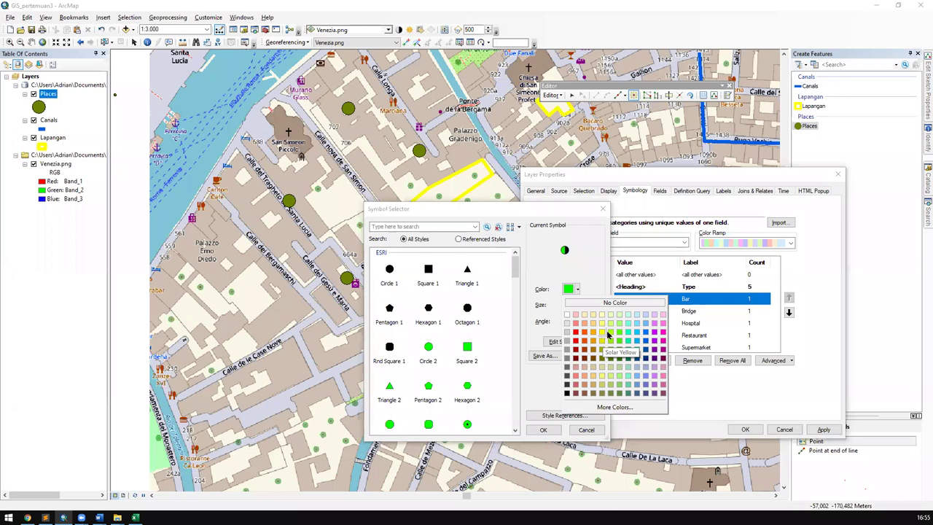
{"action": "left_click", "coordinate": [604, 333]}
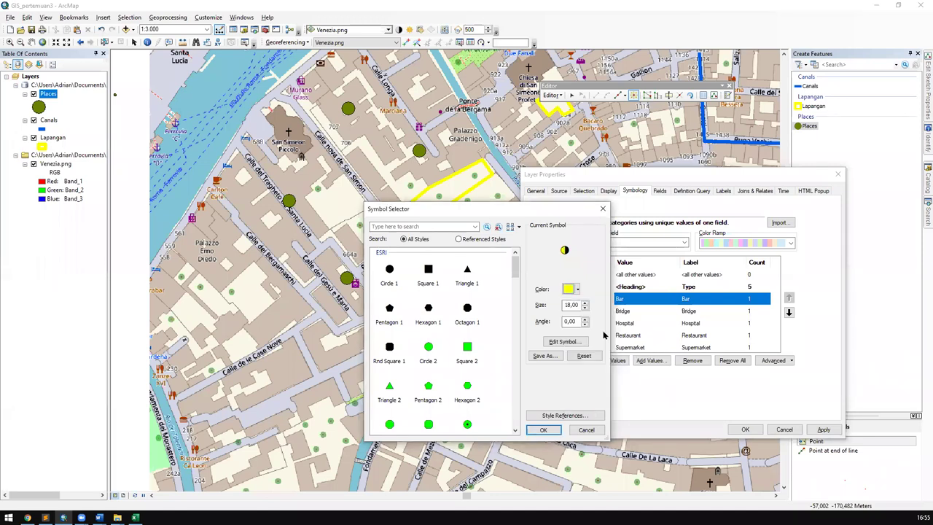
Step: Check the size required for Bar in the Case document and set the Bar symbol's size to 35
{"action": "mouse_move", "coordinate": [99, 518]}
{"action": "left_click", "coordinate": [121, 487]}
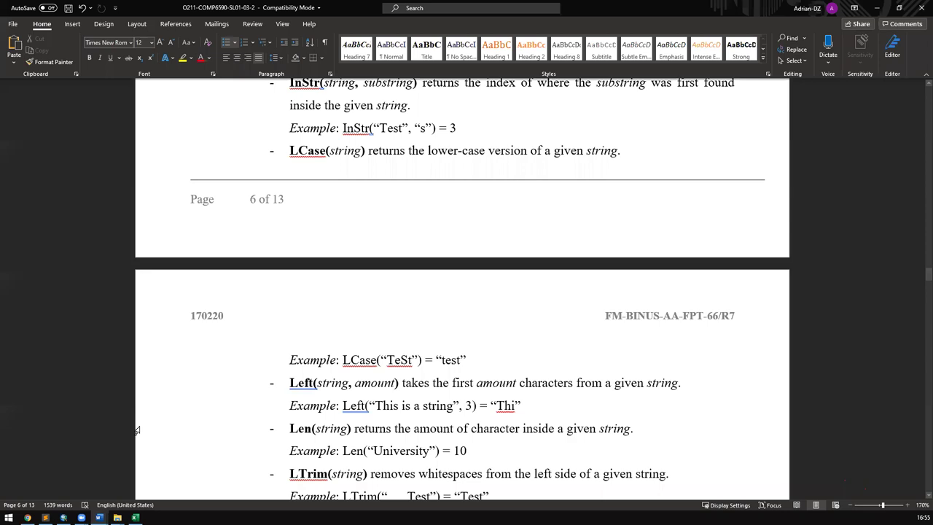
{"action": "left_click", "coordinate": [99, 517]}
{"action": "left_click", "coordinate": [61, 473]}
{"action": "left_click_drag", "start_coordinate": [298, 156], "coordinate": [222, 154]}
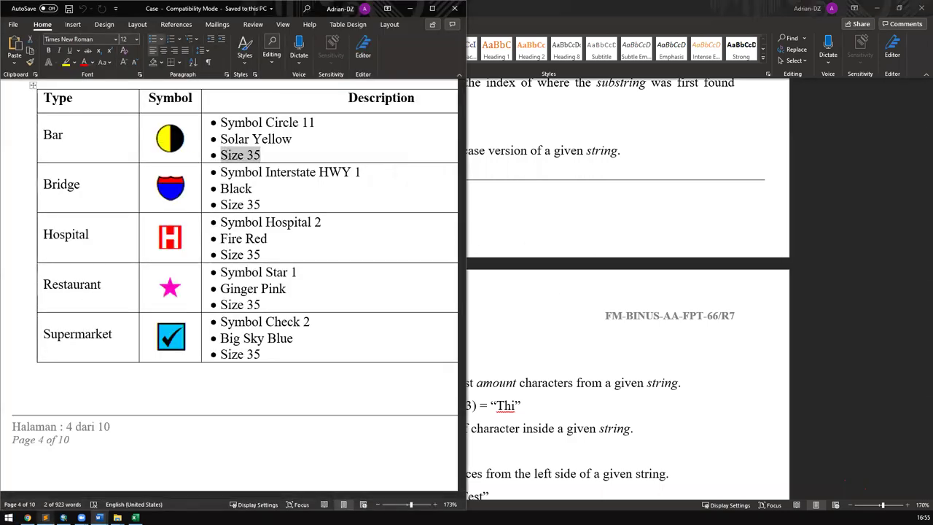
{"action": "left_click", "coordinate": [63, 518]}
{"action": "double_click", "coordinate": [575, 305]}
{"action": "type", "text": "35"}
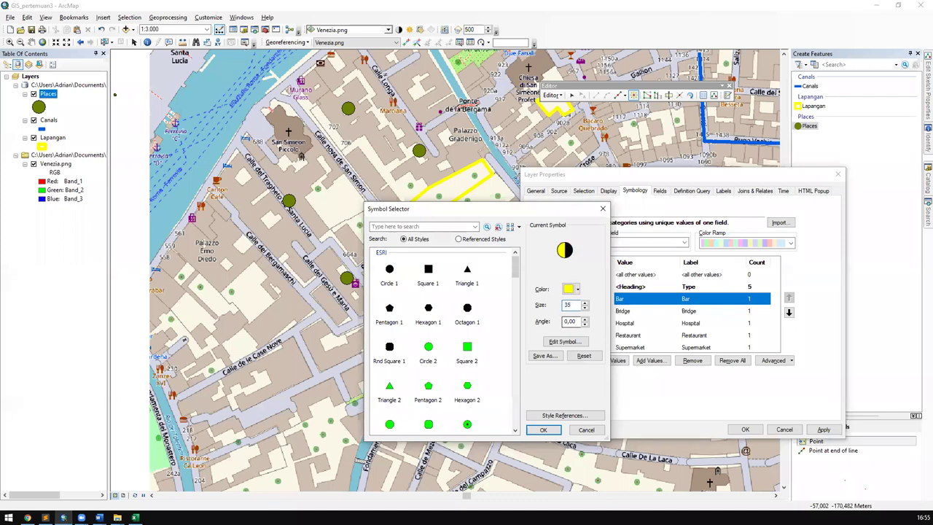
{"action": "left_click", "coordinate": [550, 429]}
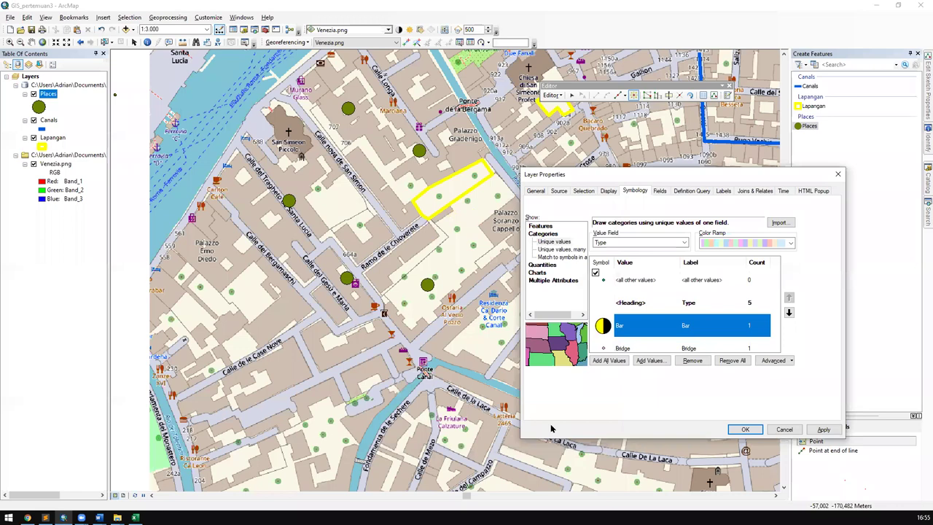
Step: Look up the Bridge symbol in the Case document and search the symbol styles for "Interstate" for the Bridge category
{"action": "left_click", "coordinate": [725, 285]}
{"action": "left_click", "coordinate": [675, 341]}
{"action": "left_click", "coordinate": [624, 348]}
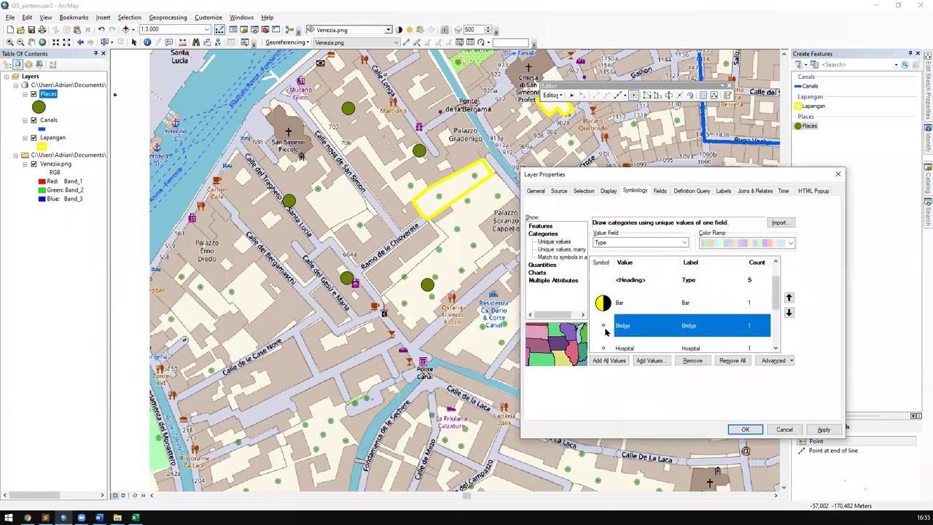
{"action": "scroll", "coordinate": [604, 331], "scroll_direction": "down", "scroll_amount": 1}
{"action": "scroll", "coordinate": [609, 336], "scroll_direction": "up", "scroll_amount": 2}
{"action": "double_click", "coordinate": [602, 348]}
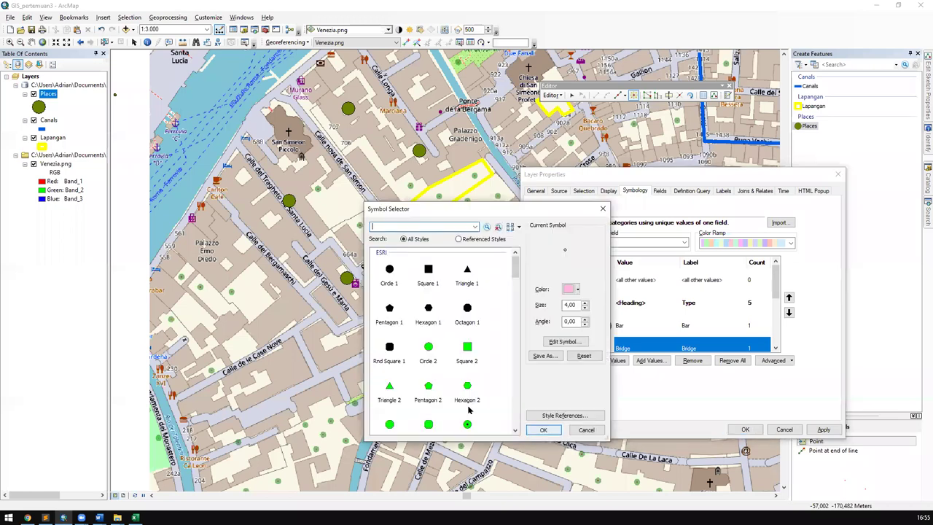
{"action": "left_click", "coordinate": [99, 516]}
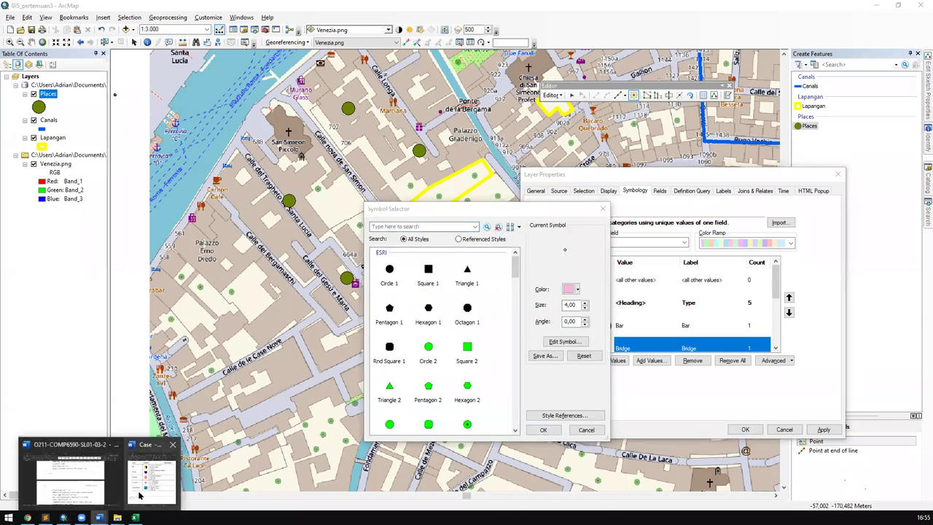
{"action": "left_click", "coordinate": [142, 492]}
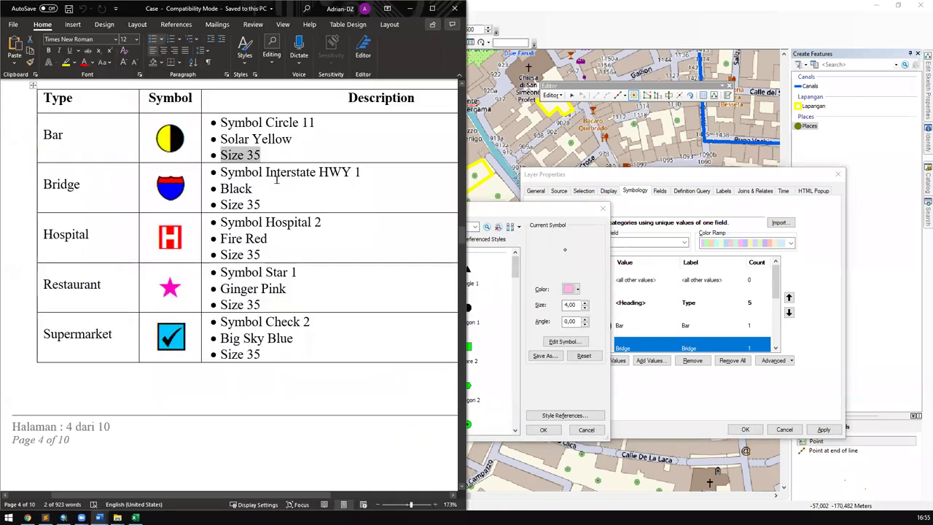
{"action": "left_click", "coordinate": [493, 249]}
{"action": "type", "text": "Inter"}
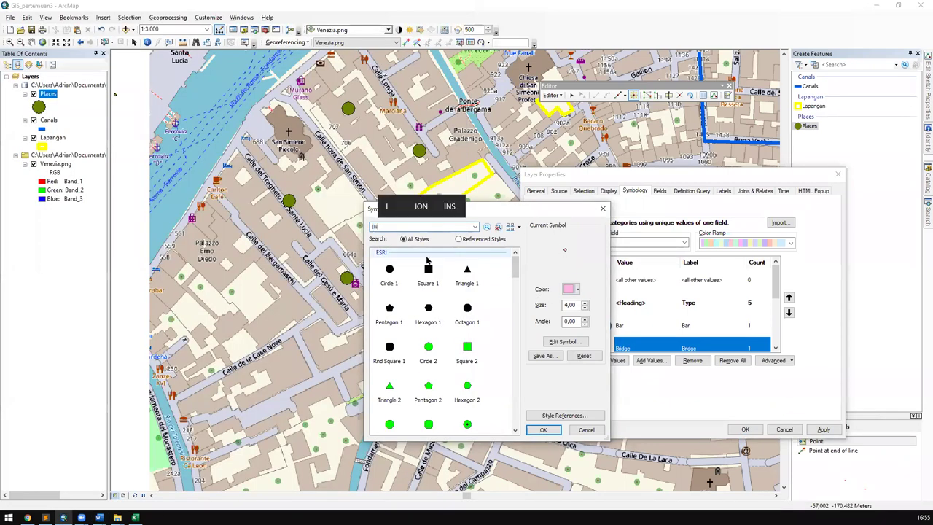
{"action": "type", "text": "state"}
{"action": "key", "text": "Return"}
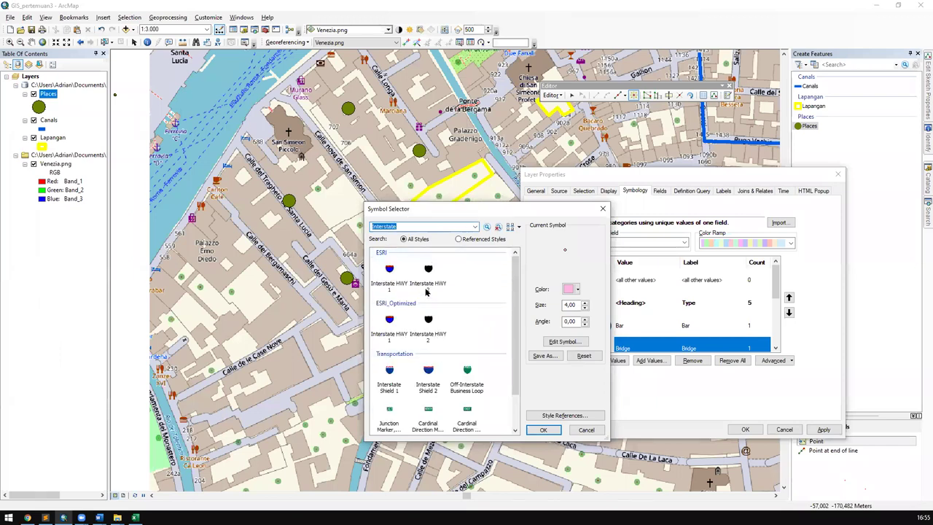
Step: Choose the Interstate HWY 1 symbol with black as its color for the Bridge category
{"action": "mouse_move", "coordinate": [99, 517]}
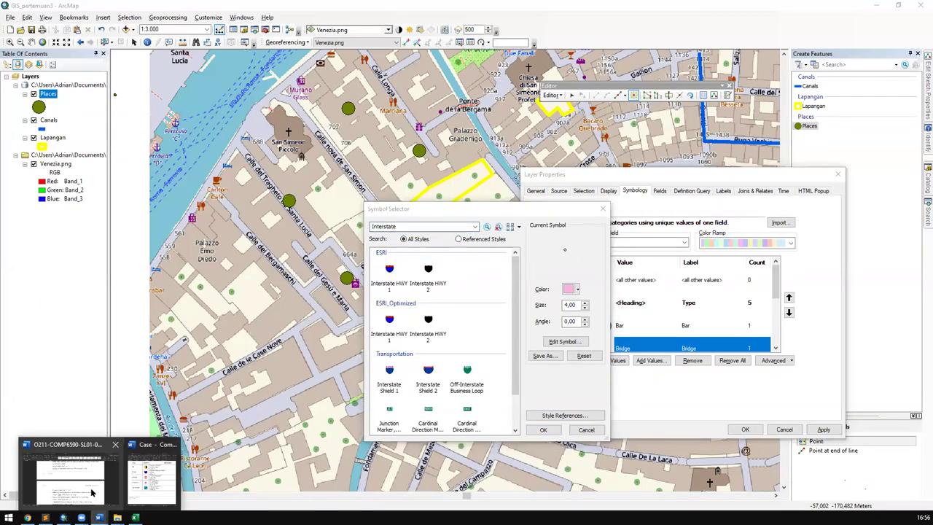
{"action": "left_click", "coordinate": [142, 487]}
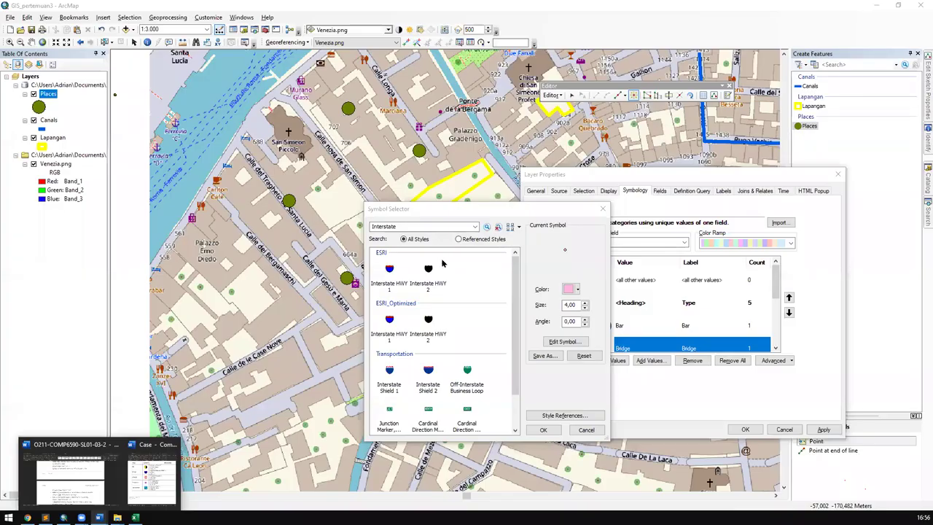
{"action": "left_click", "coordinate": [391, 270]}
{"action": "left_click", "coordinate": [576, 288]}
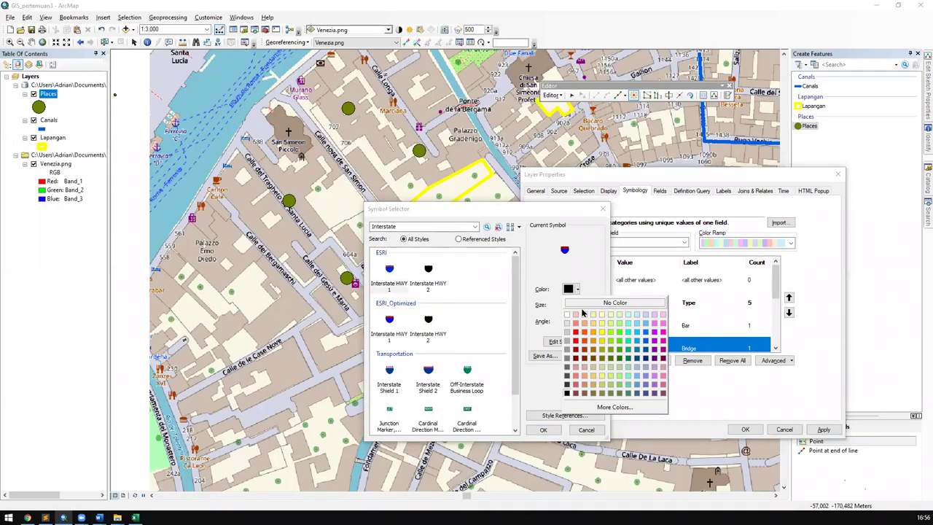
{"action": "left_click", "coordinate": [571, 377]}
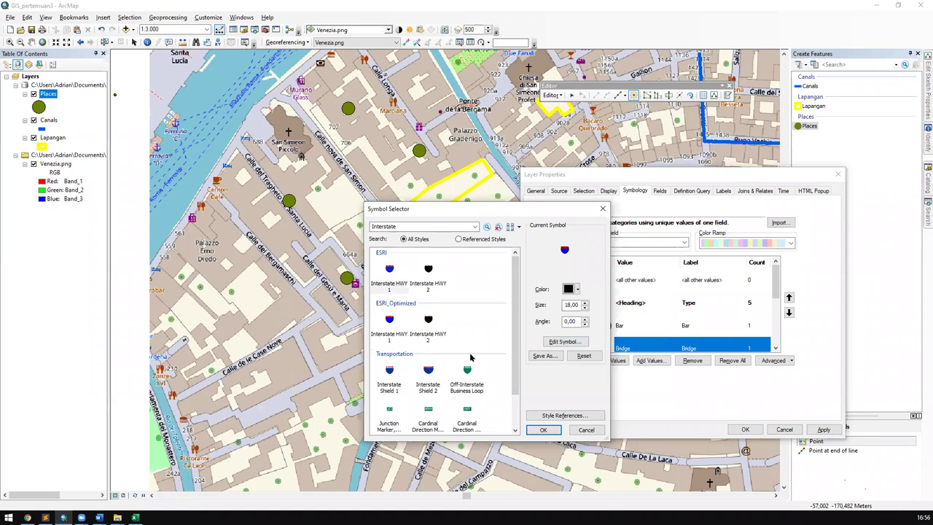
Step: Set the Bridge symbol's size to 30 and apply the Places symbology to the map
{"action": "double_click", "coordinate": [575, 304]}
{"action": "type", "text": "30"}
{"action": "key", "text": "Return"}
{"action": "scroll", "coordinate": [683, 318], "scroll_direction": "down", "scroll_amount": 2}
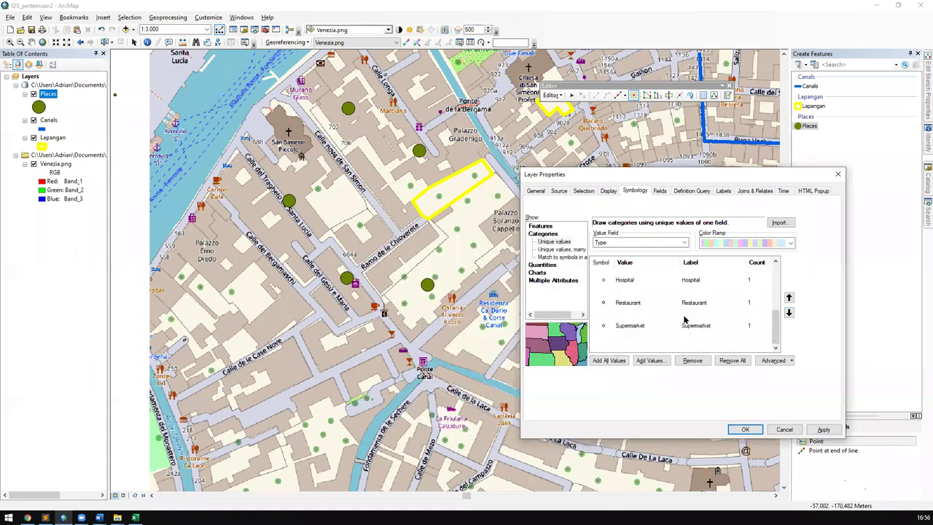
{"action": "scroll", "coordinate": [712, 295], "scroll_direction": "up", "scroll_amount": 3}
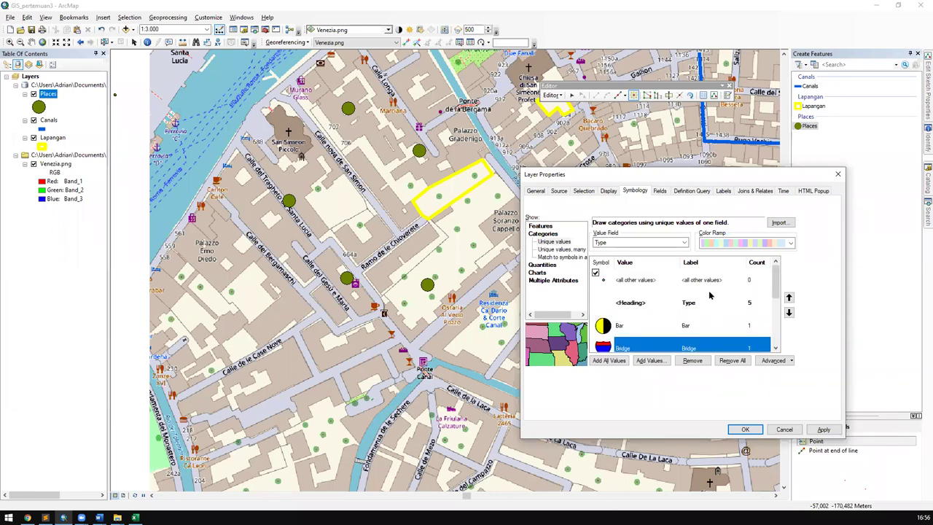
{"action": "left_click", "coordinate": [834, 433]}
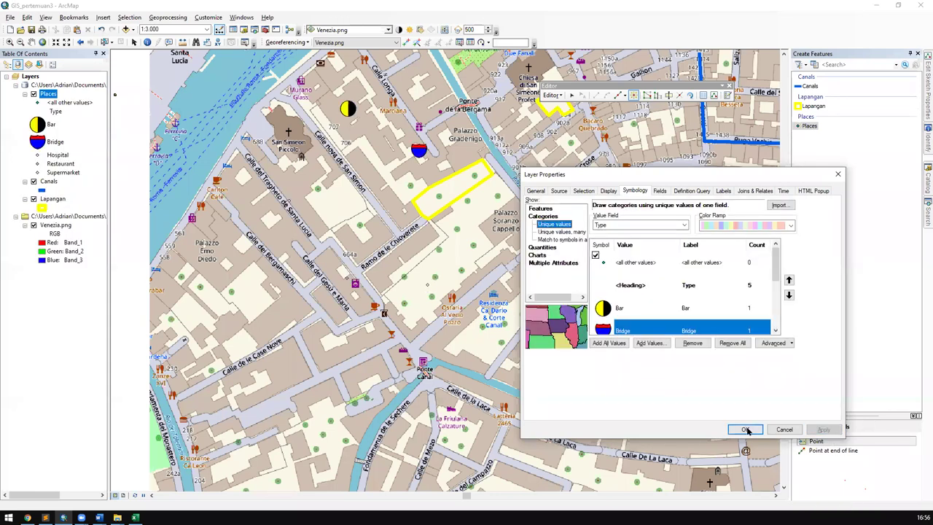
Step: Assign a green dotted circle to Hospital, an airplane symbol to Restaurant and Pentagon 1 to Supermarket, and apply the symbology
{"action": "scroll", "coordinate": [711, 310], "scroll_direction": "down", "scroll_amount": 3}
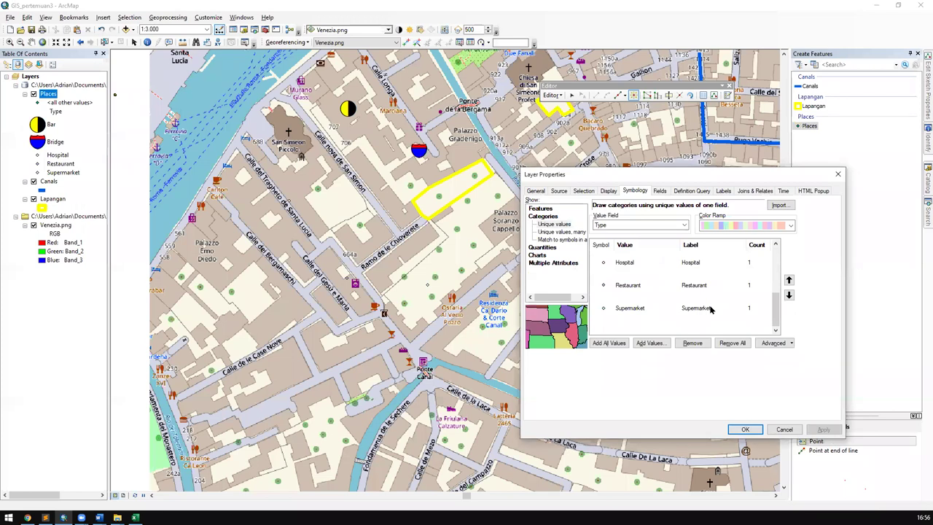
{"action": "left_click", "coordinate": [607, 308]}
{"action": "double_click", "coordinate": [604, 262]}
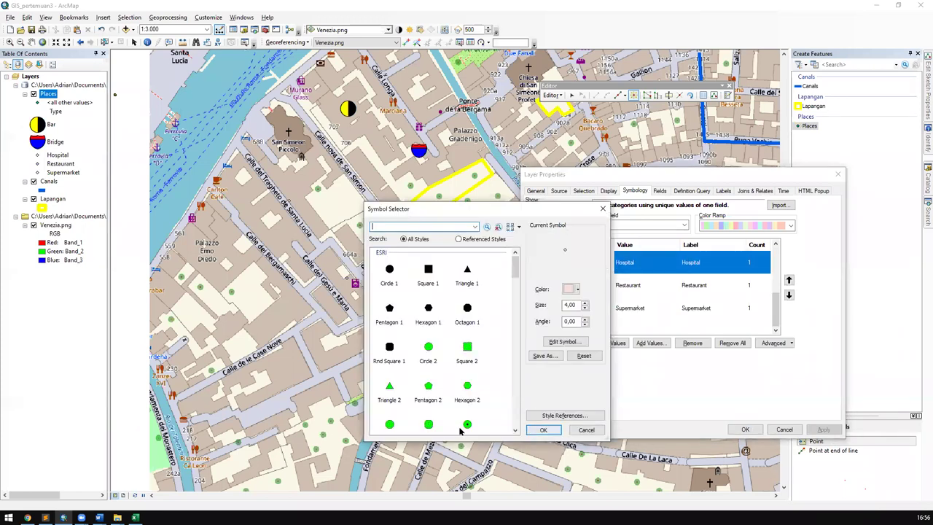
{"action": "double_click", "coordinate": [466, 368]}
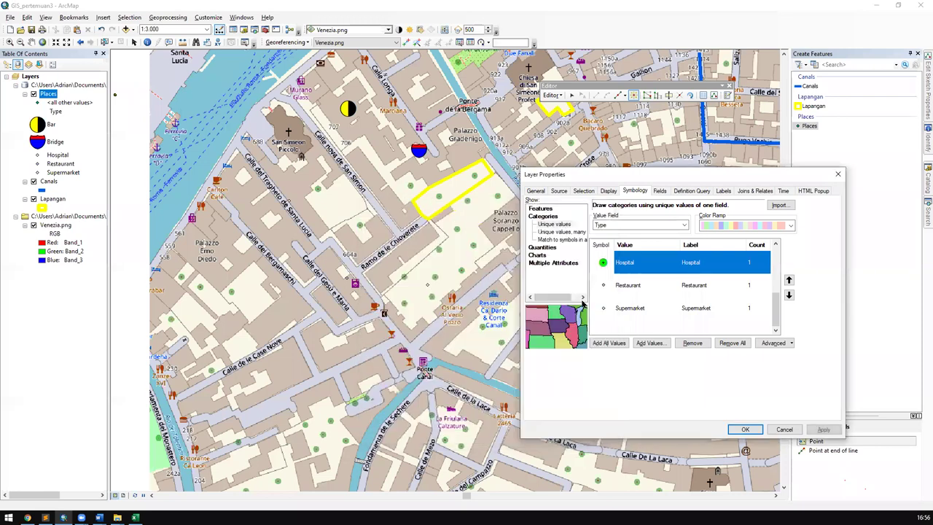
{"action": "double_click", "coordinate": [604, 285]}
{"action": "double_click", "coordinate": [463, 402]}
{"action": "double_click", "coordinate": [607, 308]}
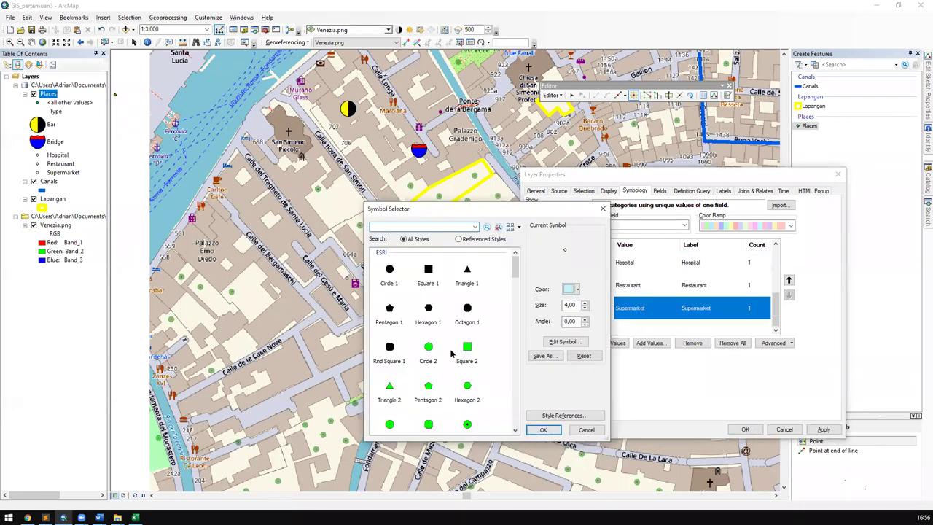
{"action": "double_click", "coordinate": [394, 309]}
{"action": "left_click", "coordinate": [823, 429]}
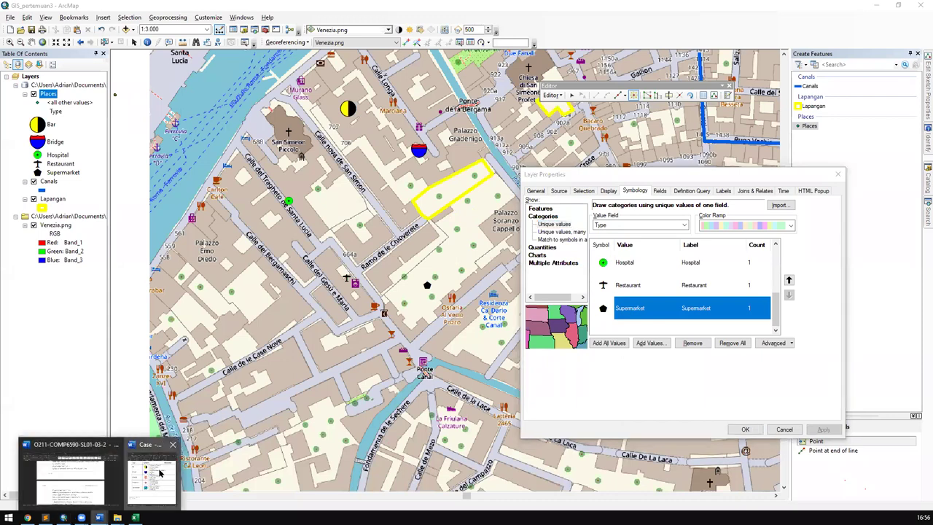
Step: Review the Supermarket symbol and the following requirement about selecting churches in the Case document
{"action": "left_click", "coordinate": [161, 474]}
{"action": "triple_click", "coordinate": [227, 321]}
{"action": "scroll", "coordinate": [204, 343], "scroll_direction": "down", "scroll_amount": 3}
{"action": "scroll", "coordinate": [204, 342], "scroll_direction": "down", "scroll_amount": 1}
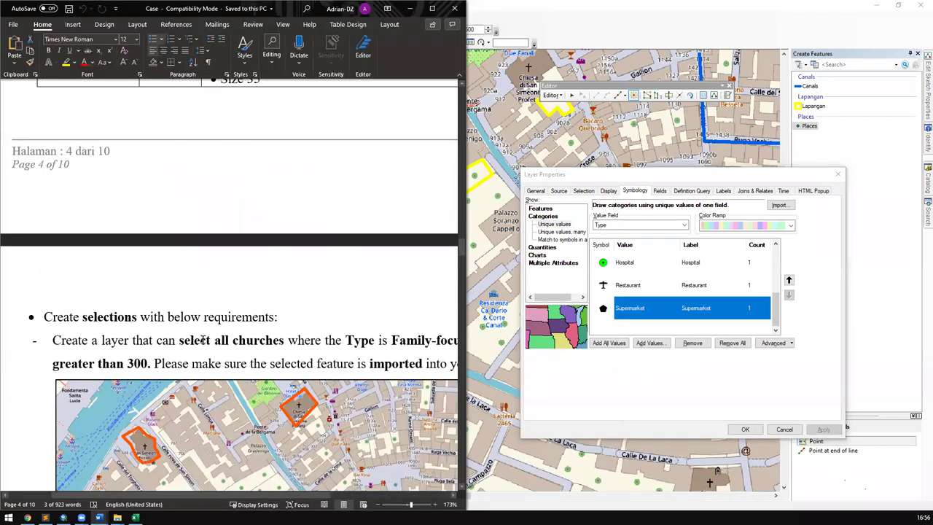
{"action": "scroll", "coordinate": [202, 339], "scroll_direction": "down", "scroll_amount": 2}
{"action": "scroll", "coordinate": [204, 338], "scroll_direction": "up", "scroll_amount": 2}
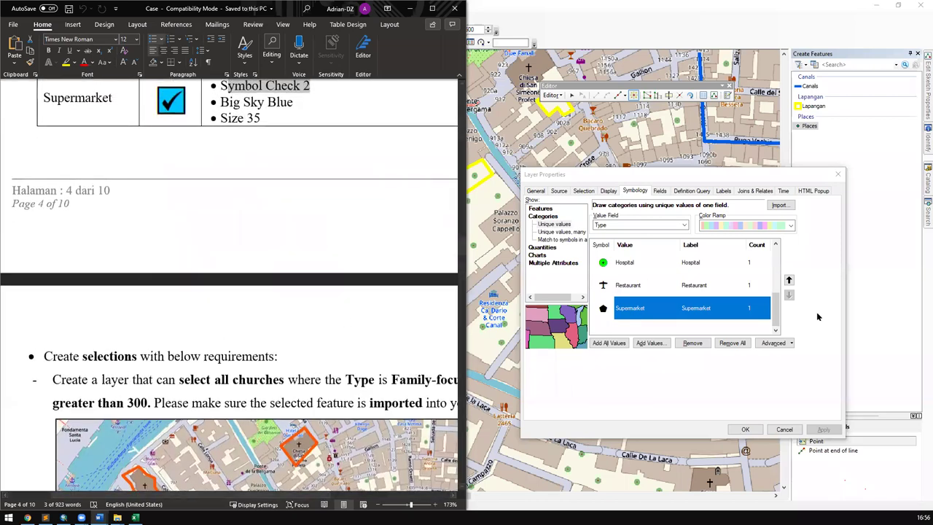
Step: Symbolize the Places layer by quantities with graduated colors, using Population as the value field
{"action": "left_click", "coordinate": [645, 380]}
{"action": "left_click", "coordinate": [548, 248]}
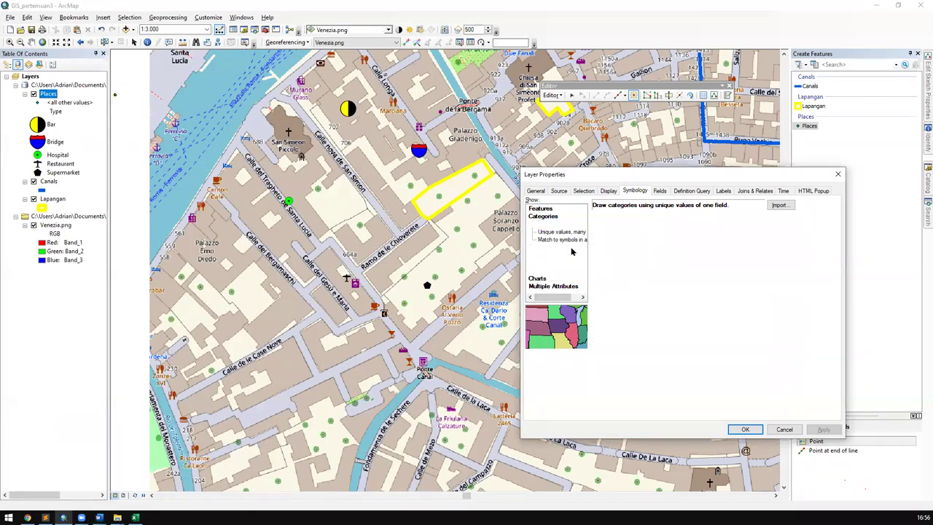
{"action": "left_click_drag", "start_coordinate": [640, 178], "coordinate": [631, 140]}
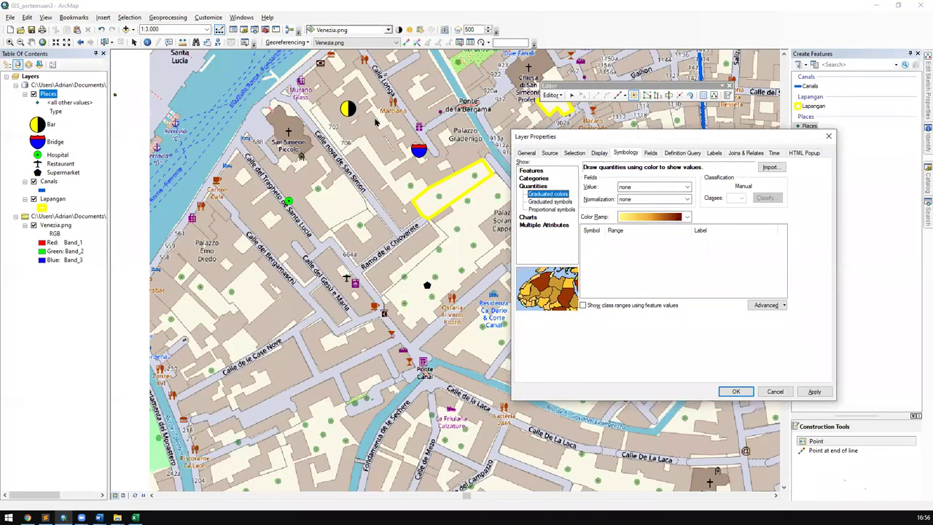
{"action": "left_click", "coordinate": [682, 186]}
{"action": "left_click", "coordinate": [636, 202]}
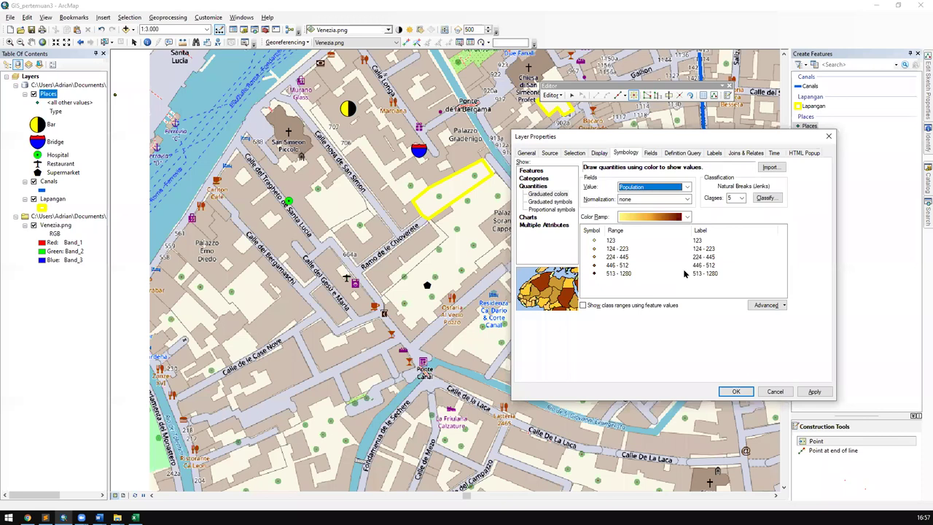
{"action": "left_click", "coordinate": [626, 274]}
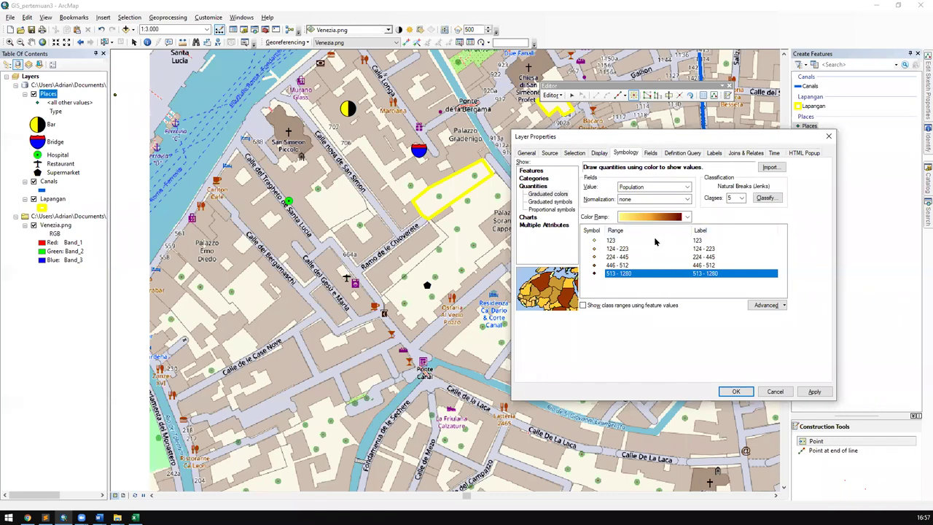
{"action": "left_click", "coordinate": [685, 217]}
{"action": "left_click", "coordinate": [683, 222]}
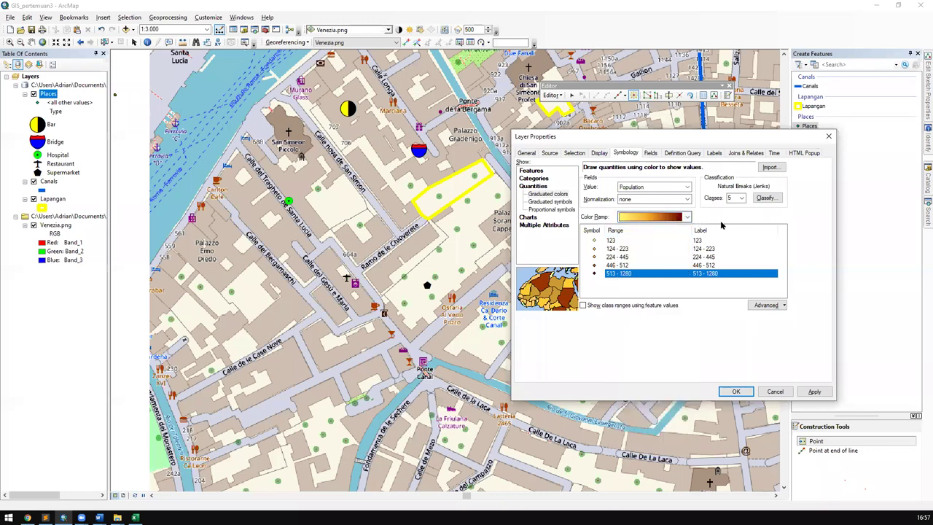
{"action": "left_click", "coordinate": [685, 188]}
{"action": "left_click", "coordinate": [762, 229]}
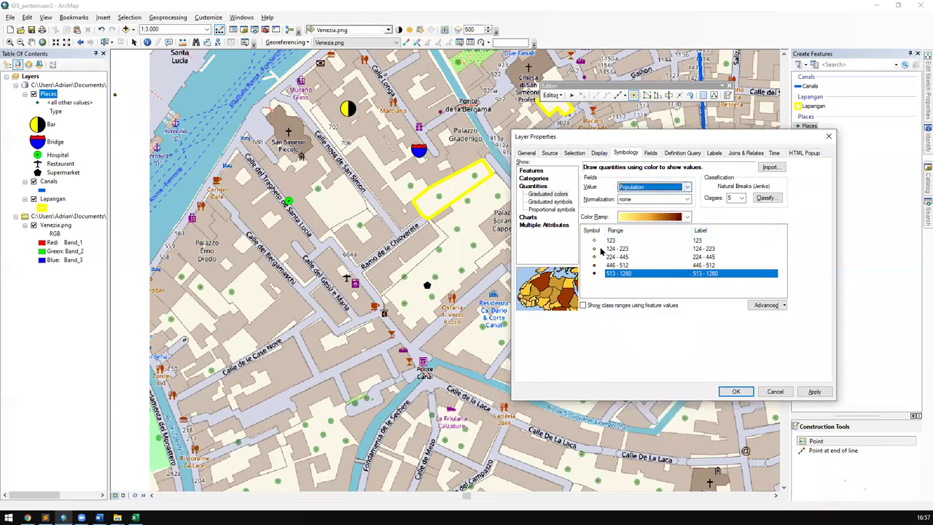
{"action": "left_click", "coordinate": [593, 233]}
{"action": "left_click", "coordinate": [750, 221]}
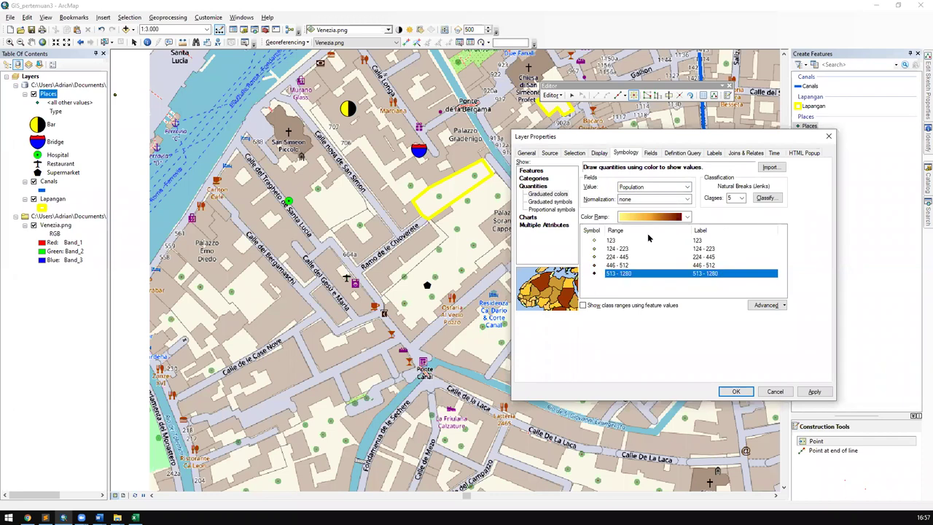
Step: Set the symbol size of the two lowest Population ranges, 123 and 124 - 223, to 35
{"action": "double_click", "coordinate": [593, 240]}
{"action": "double_click", "coordinate": [570, 305]}
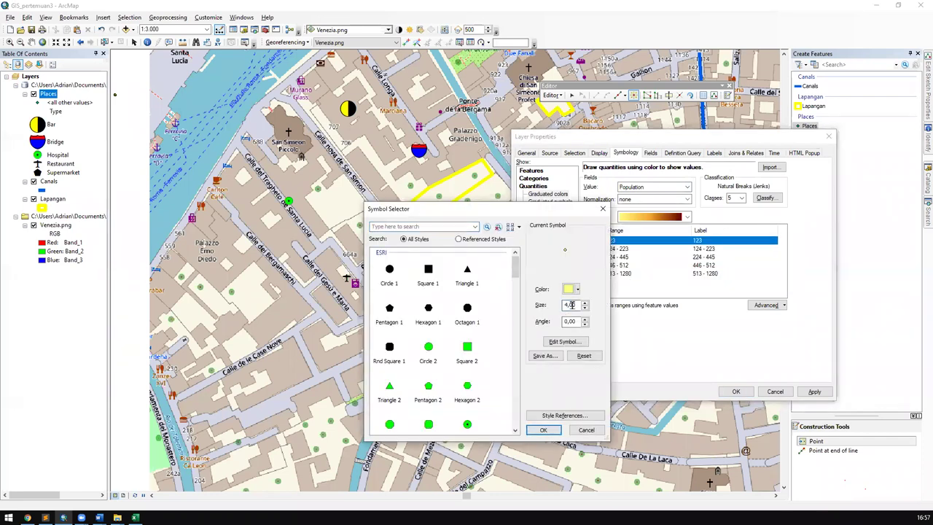
{"action": "type", "text": "20"}
{"action": "key", "text": "Return"}
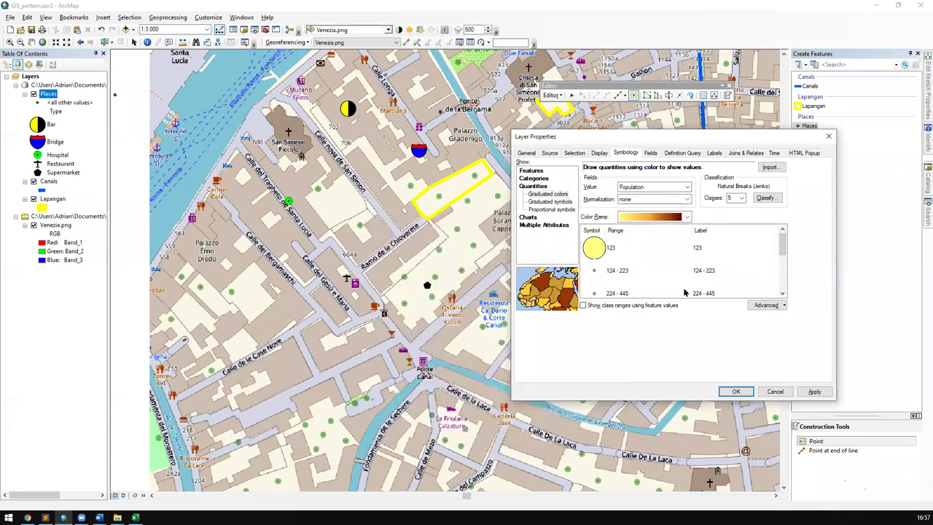
{"action": "double_click", "coordinate": [595, 272]}
{"action": "double_click", "coordinate": [590, 269]}
{"action": "type", "text": "35"}
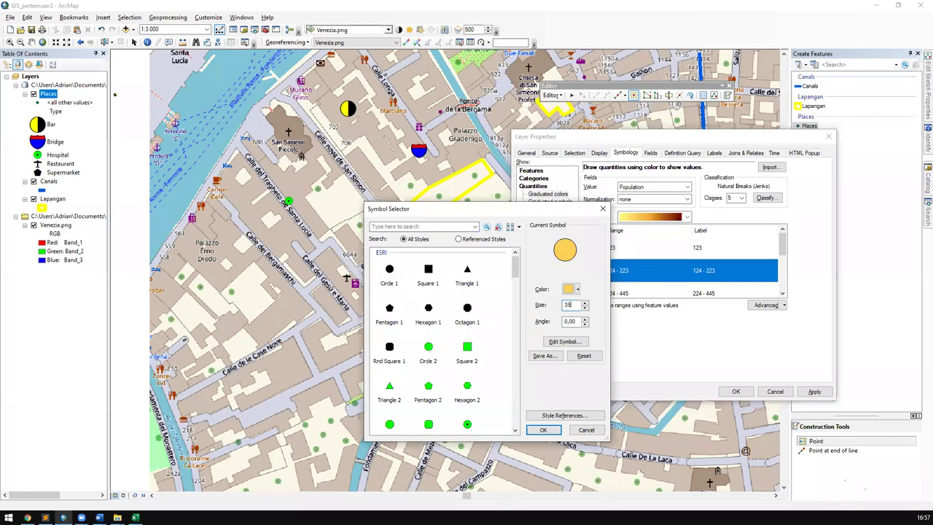
{"action": "key", "text": "Return"}
Step: Set the symbol size of the 224 - 445 and 446 - 512 Population ranges to 35
{"action": "double_click", "coordinate": [593, 248]}
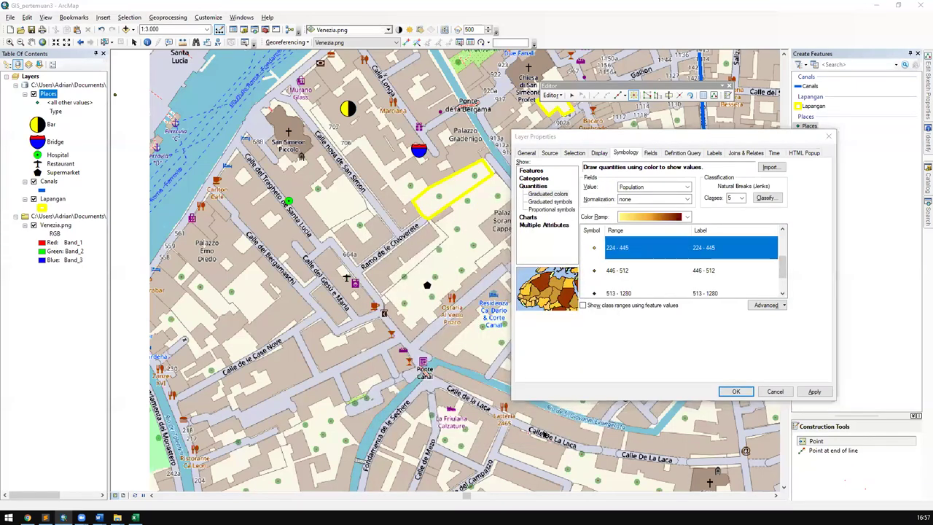
{"action": "double_click", "coordinate": [572, 303]}
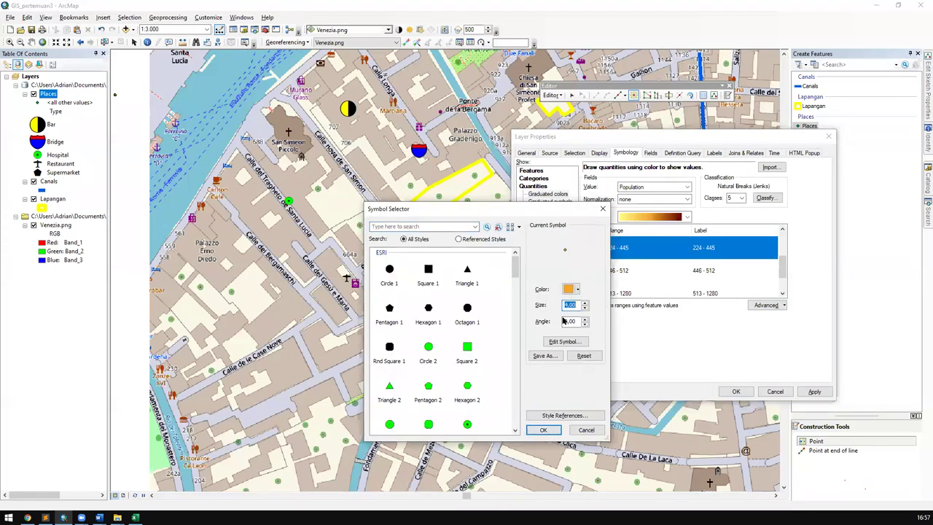
{"action": "type", "text": "35"}
{"action": "key", "text": "Return"}
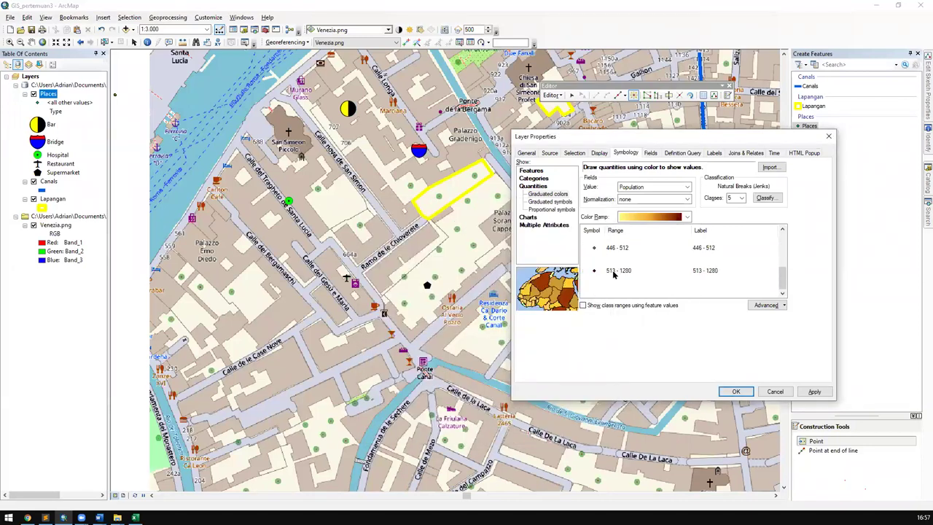
{"action": "double_click", "coordinate": [594, 247]}
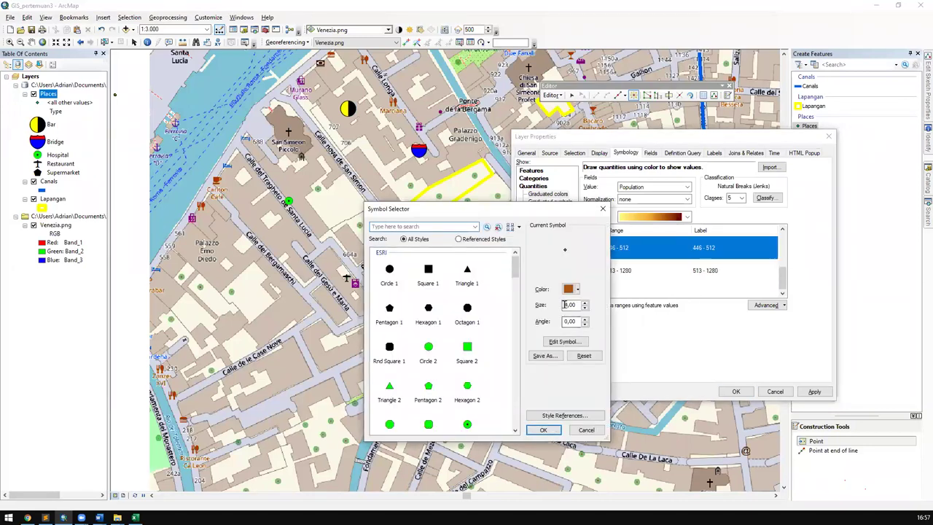
{"action": "double_click", "coordinate": [568, 304]}
{"action": "type", "text": "35"}
{"action": "key", "text": "Return"}
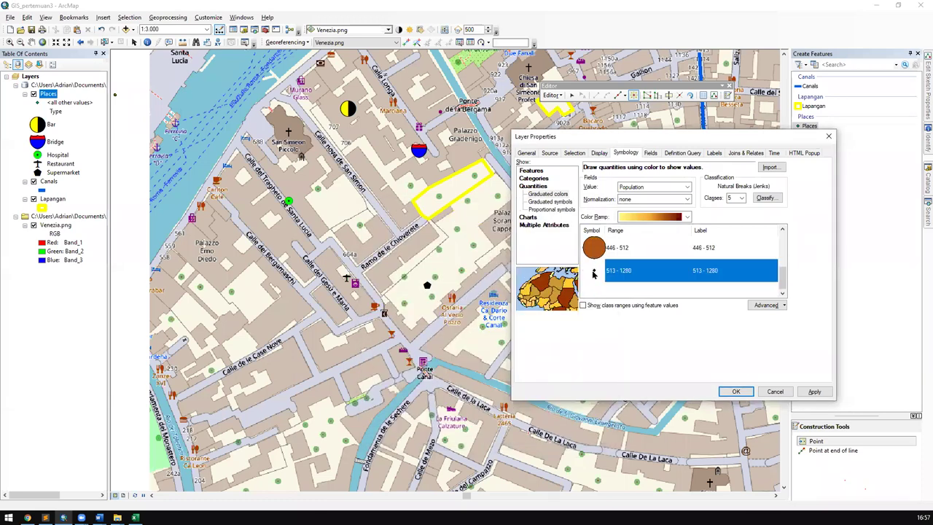
Step: Set the symbol size of the 513 - 1280 range to 35 and apply the graduated colors to the map
{"action": "double_click", "coordinate": [594, 271]}
{"action": "double_click", "coordinate": [562, 304]}
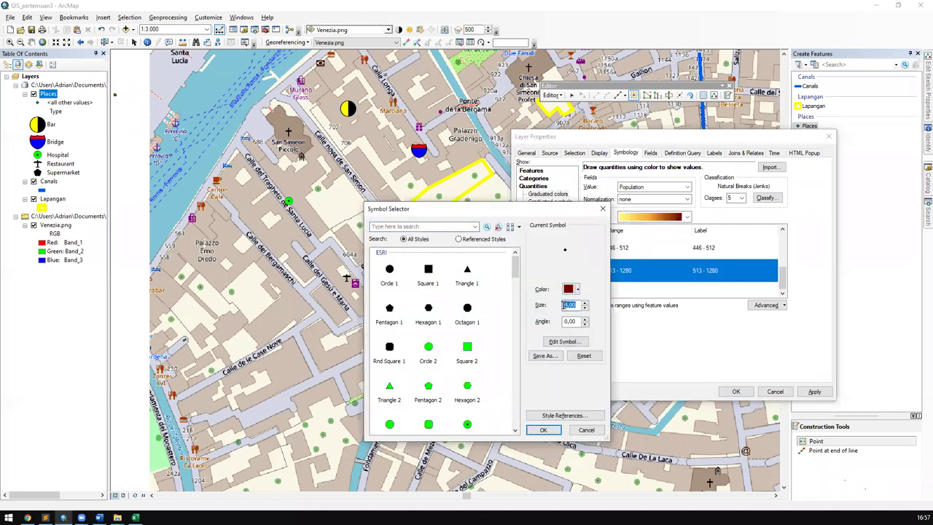
{"action": "type", "text": "35"}
{"action": "key", "text": "Return"}
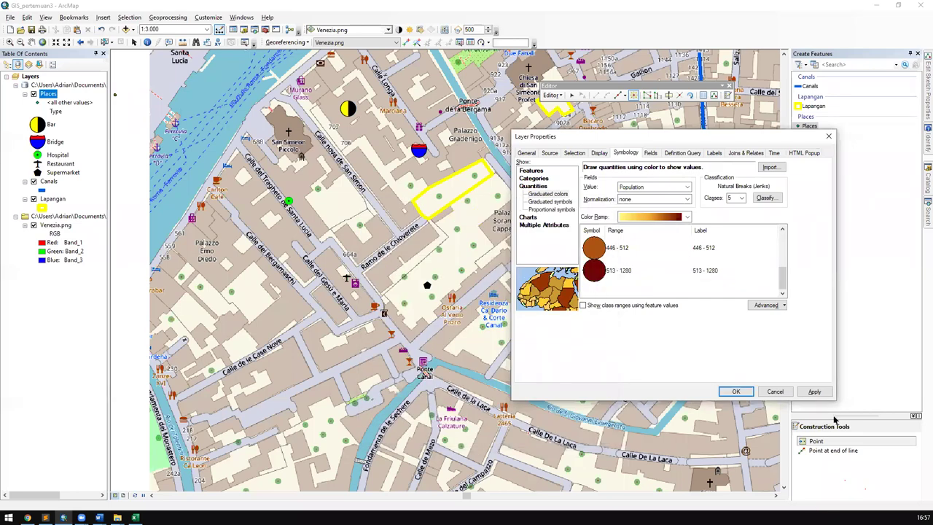
{"action": "left_click", "coordinate": [814, 392]}
{"action": "left_click", "coordinate": [734, 391]}
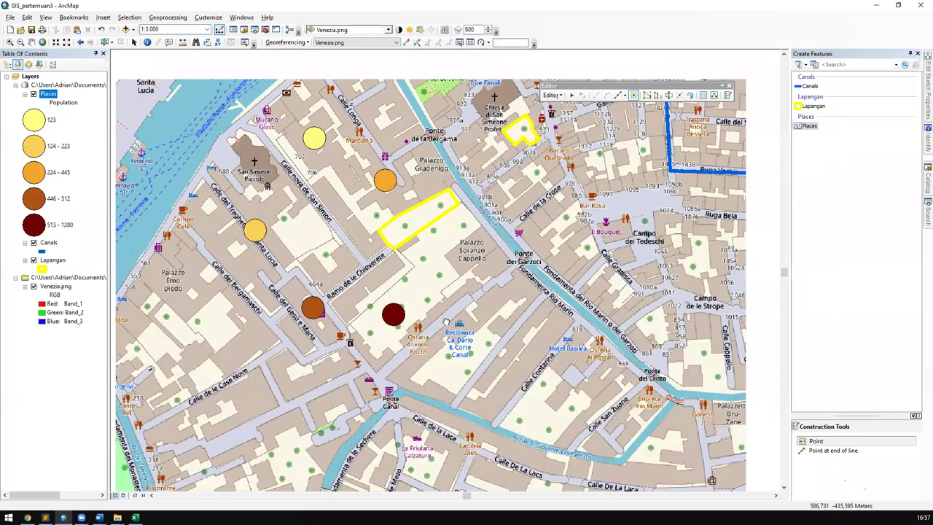
Step: Open the Places attribute table and locate the Giant supermarket record on the map to compare its population with its color
{"action": "scroll", "coordinate": [301, 357], "scroll_direction": "up", "scroll_amount": 1}
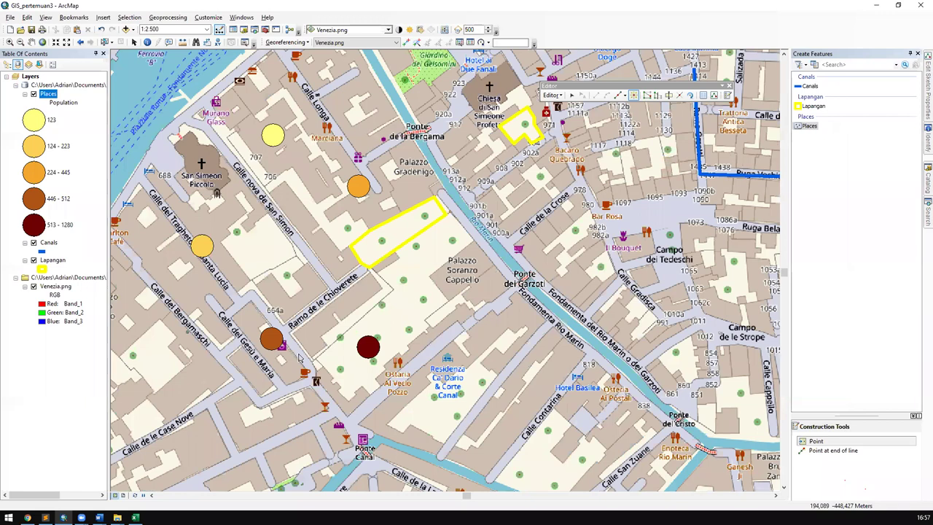
{"action": "right_click", "coordinate": [47, 94]}
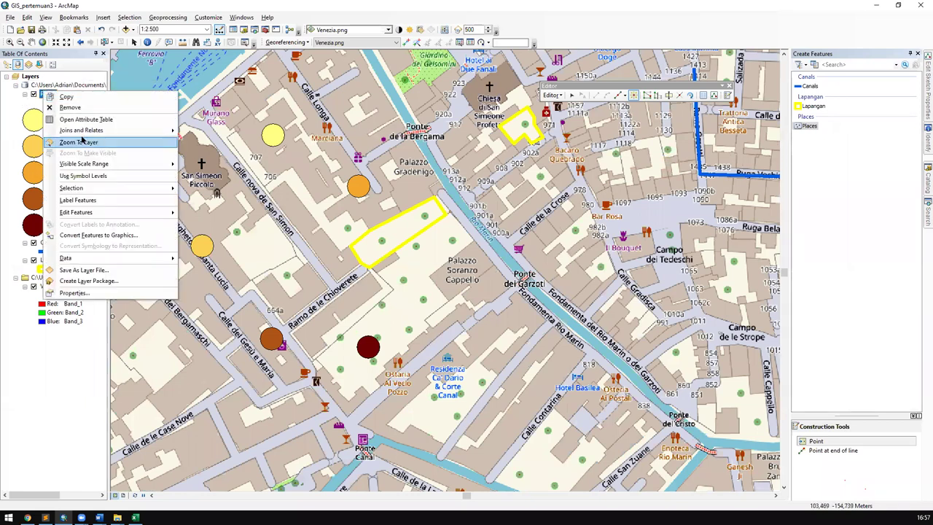
{"action": "left_click", "coordinate": [105, 120]}
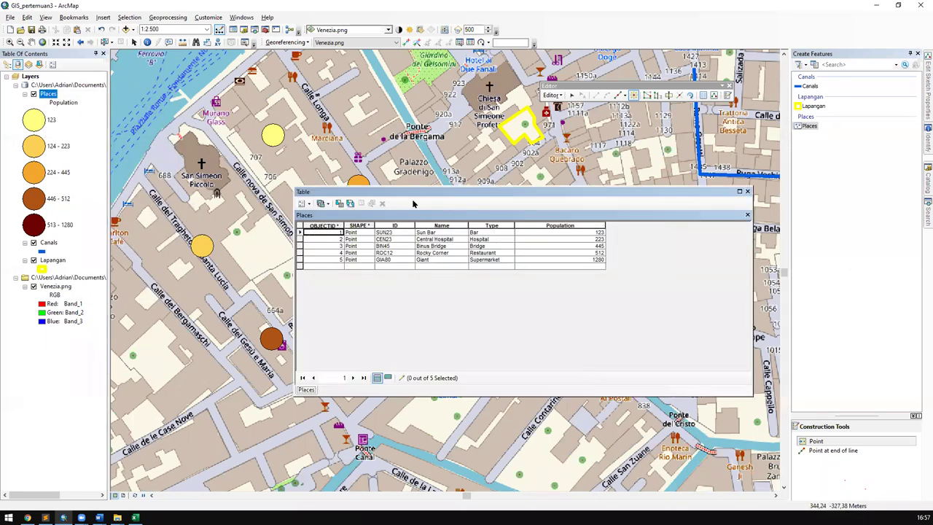
{"action": "double_click", "coordinate": [300, 259]}
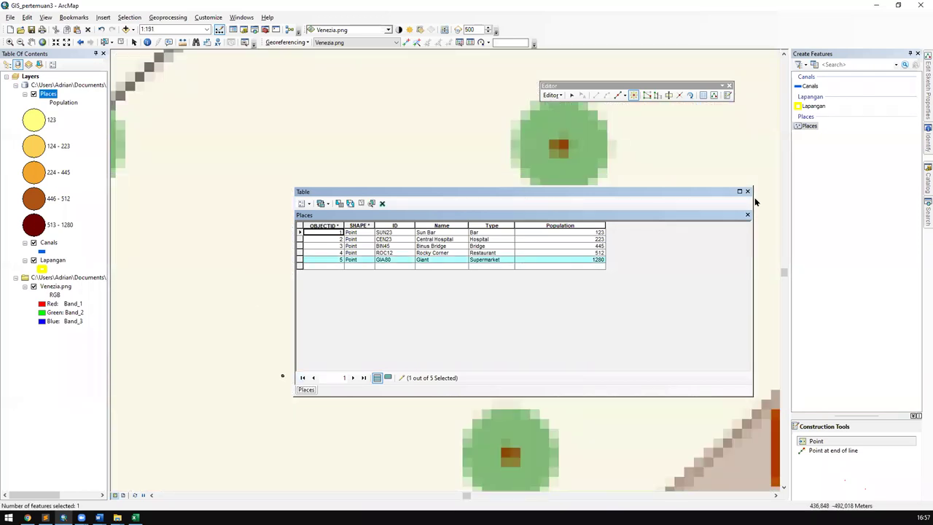
{"action": "left_click_drag", "start_coordinate": [755, 202], "coordinate": [763, 233]}
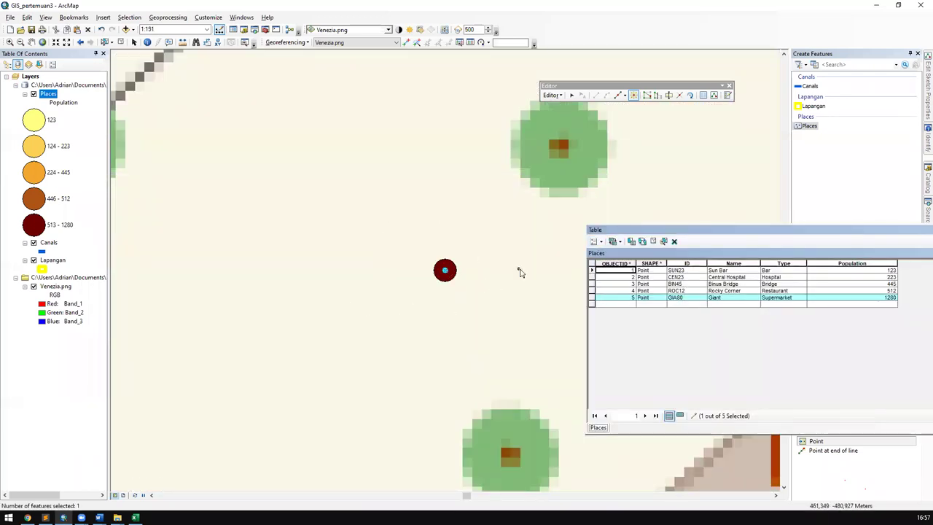
{"action": "scroll", "coordinate": [570, 228], "scroll_direction": "down", "scroll_amount": 5}
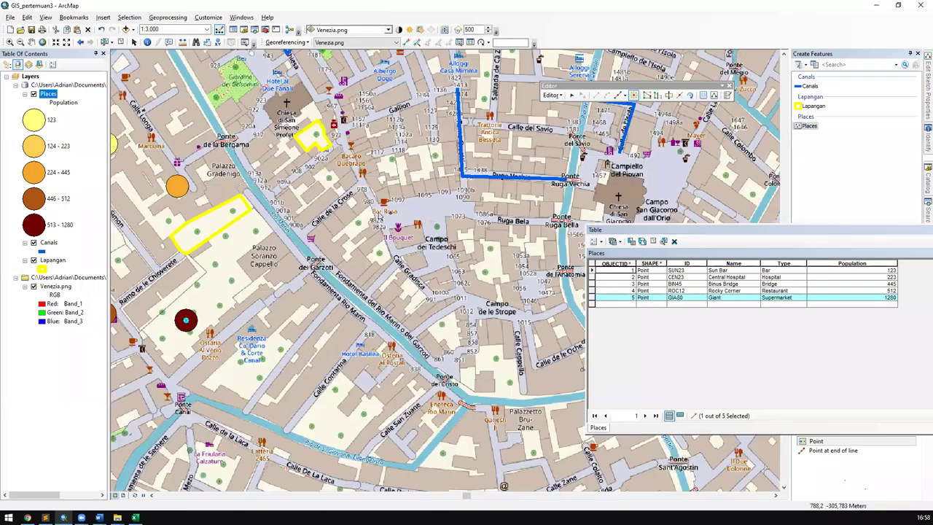
{"action": "left_click_drag", "start_coordinate": [371, 200], "coordinate": [454, 240]}
{"action": "left_click_drag", "start_coordinate": [398, 214], "coordinate": [343, 247]}
{"action": "left_click_drag", "start_coordinate": [354, 371], "coordinate": [239, 340]}
{"action": "left_click_drag", "start_coordinate": [371, 401], "coordinate": [548, 263]}
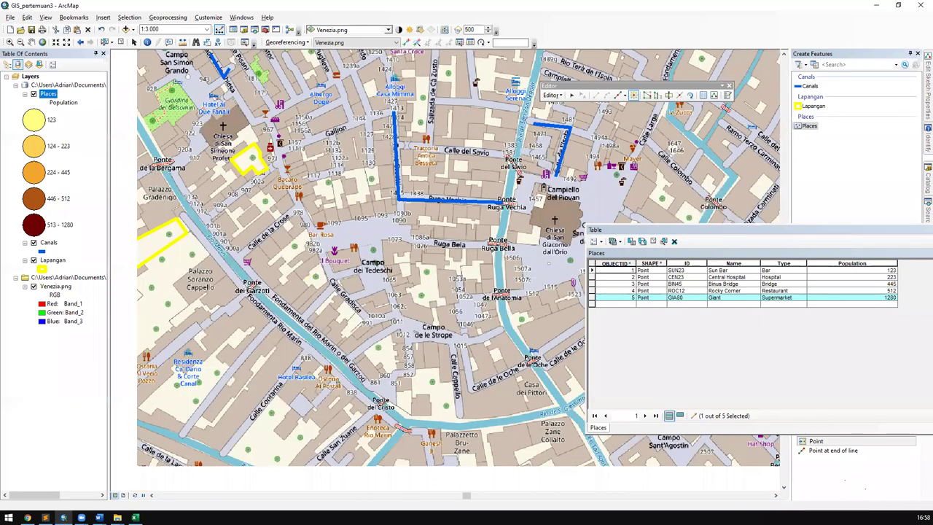
Step: Switch to the CO GIS 2 SKS workbook in Excel and review the topics, subtopics and notes for sessions 1 to 5
{"action": "left_click", "coordinate": [134, 517]}
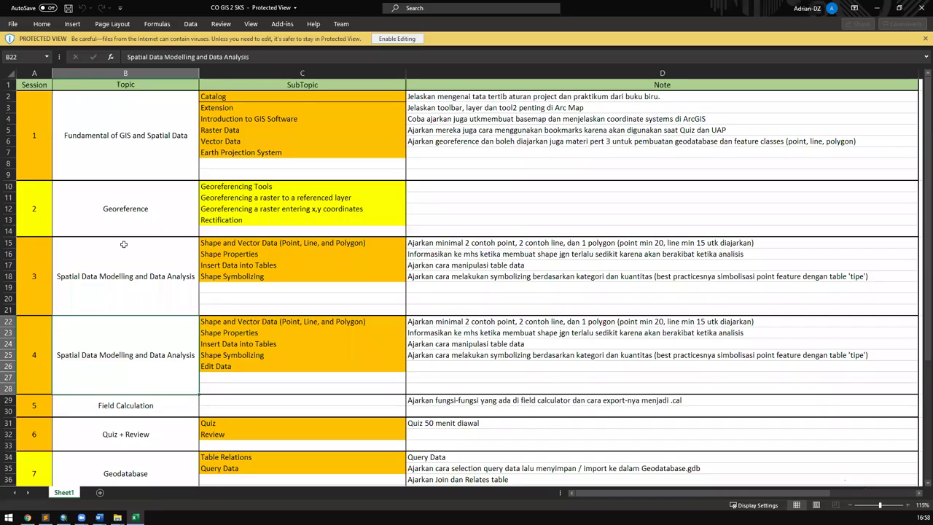
{"action": "left_click_drag", "start_coordinate": [43, 271], "coordinate": [510, 401]}
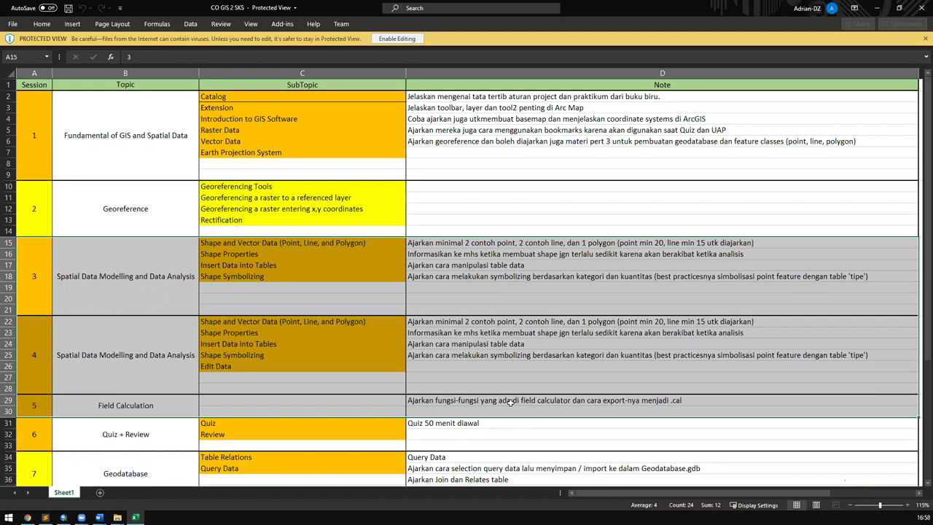
{"action": "key", "text": "Right"}
{"action": "key", "text": "Left"}
{"action": "key", "text": "Up"}
{"action": "key", "text": "Up"}
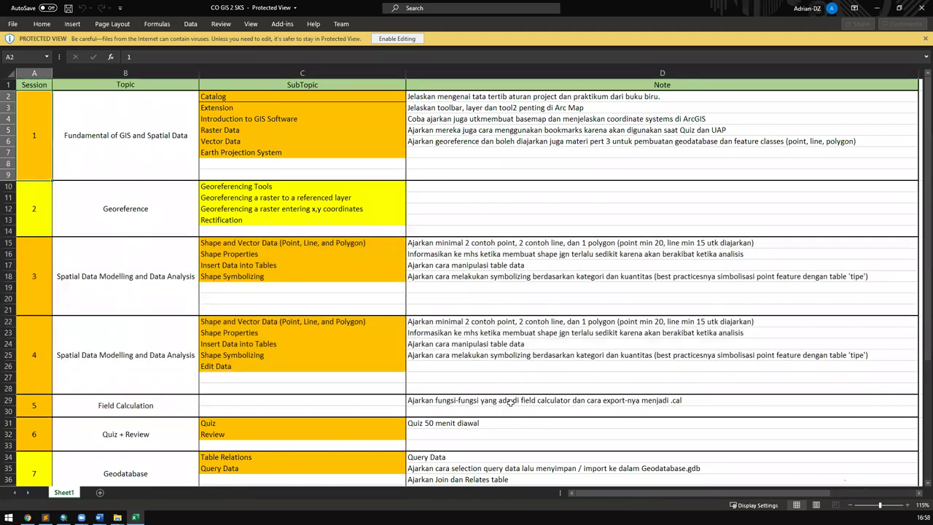
{"action": "key", "text": "Right"}
{"action": "key", "text": "Down"}
{"action": "key", "text": "Down"}
{"action": "key", "text": "Down"}
{"action": "key", "text": "Right"}
{"action": "key", "text": "Left"}
{"action": "key", "text": "Up"}
{"action": "key", "text": "Up"}
{"action": "key", "text": "Down"}
{"action": "key", "text": "Right"}
{"action": "key", "text": "Right"}
{"action": "key", "text": "Left"}
{"action": "key", "text": "Down"}
{"action": "key", "text": "Left"}
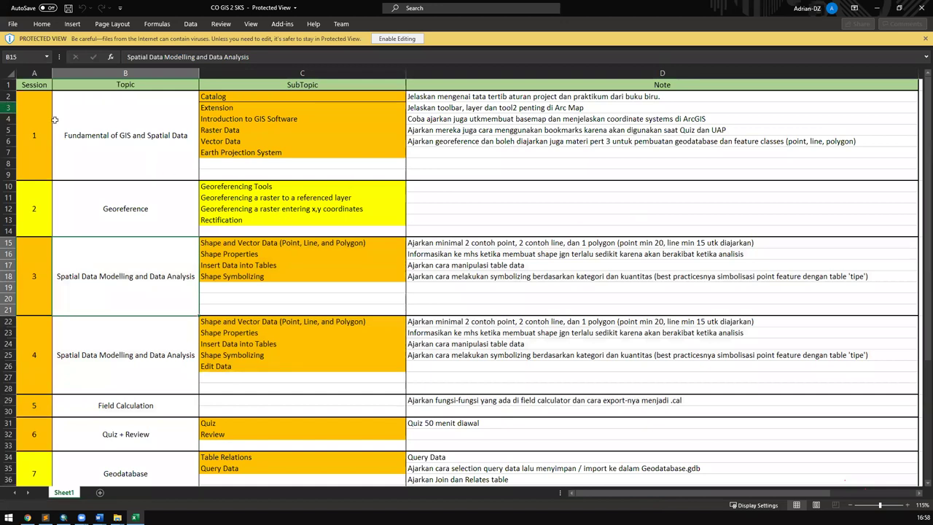
{"action": "left_click_drag", "start_coordinate": [43, 125], "coordinate": [650, 412]}
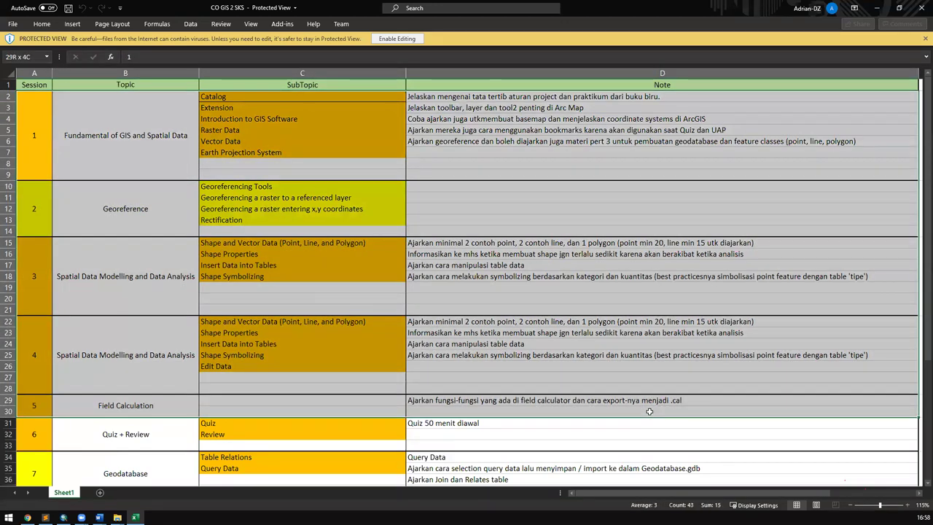
Step: Switch to the Case document in Word, enlarge its window and look through the selection, buffer and analysis requirements
{"action": "mouse_move", "coordinate": [99, 518]}
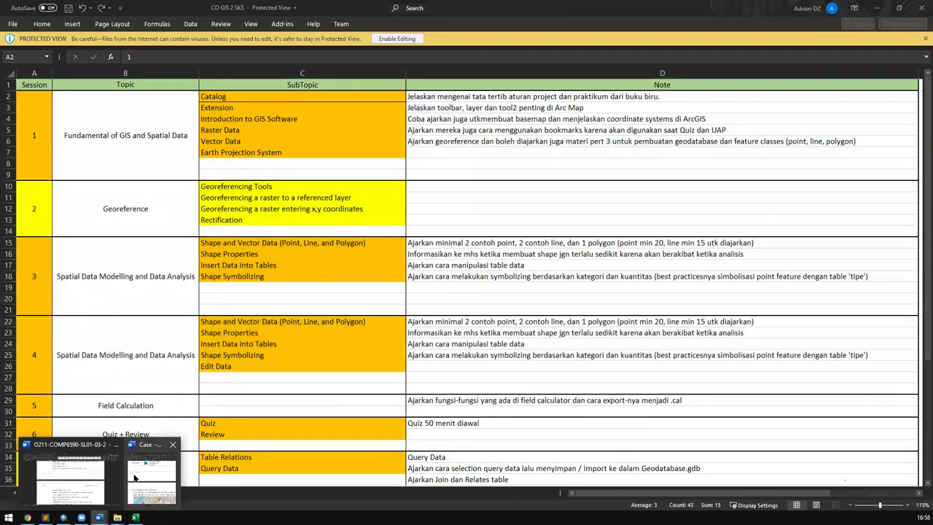
{"action": "left_click", "coordinate": [135, 478]}
{"action": "left_click", "coordinate": [432, 9]}
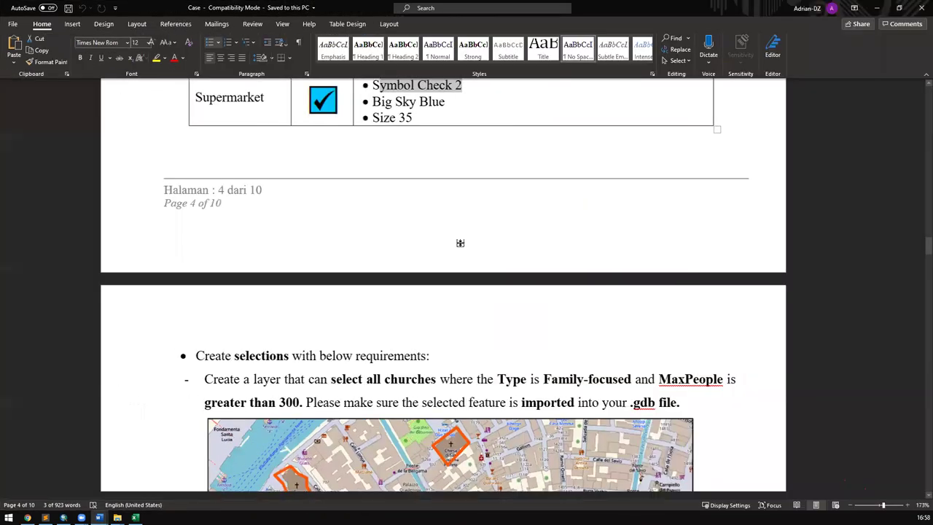
{"action": "scroll", "coordinate": [456, 241], "scroll_direction": "down", "scroll_amount": 5}
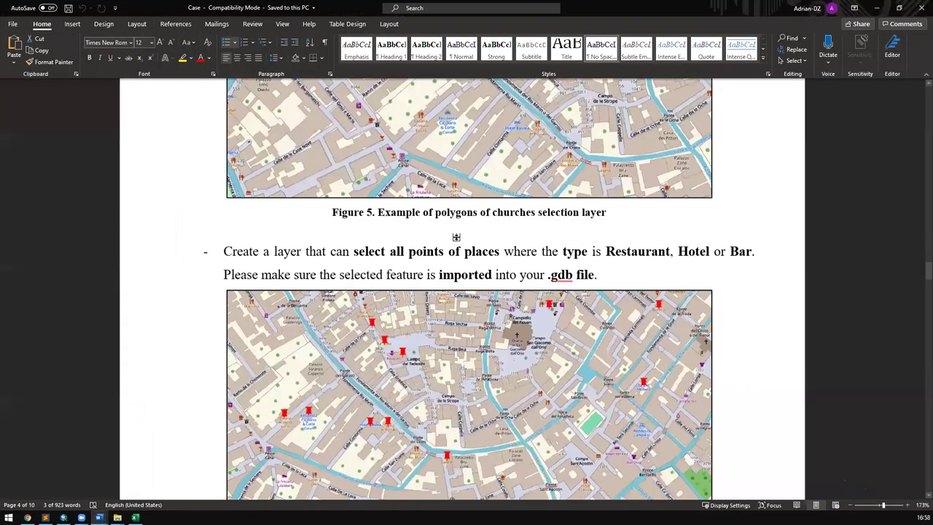
{"action": "scroll", "coordinate": [456, 237], "scroll_direction": "down", "scroll_amount": 20}
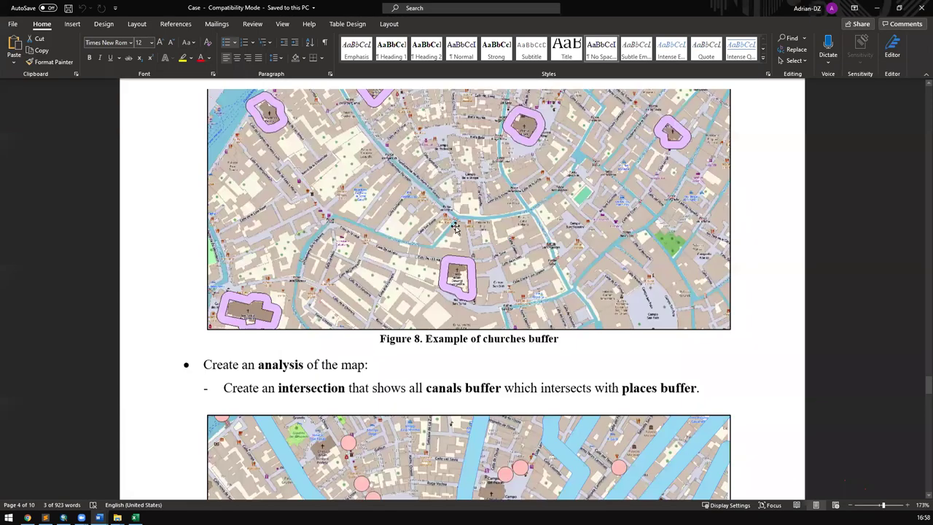
{"action": "scroll", "coordinate": [455, 227], "scroll_direction": "down", "scroll_amount": 20}
{"action": "scroll", "coordinate": [454, 227], "scroll_direction": "up", "scroll_amount": 15}
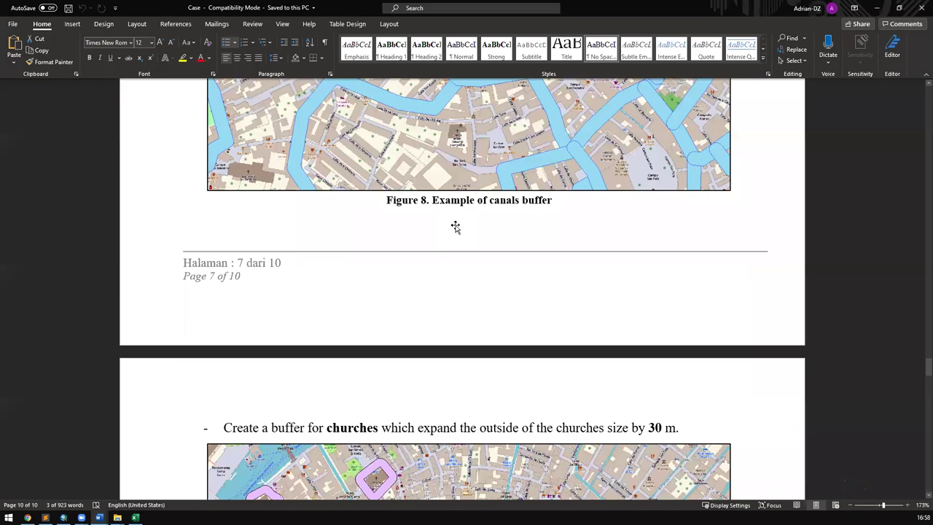
Step: Look through the Case document's Places symbol requirements, the churches and places selection layers, and the closing submission notes
{"action": "scroll", "coordinate": [455, 227], "scroll_direction": "up", "scroll_amount": 20}
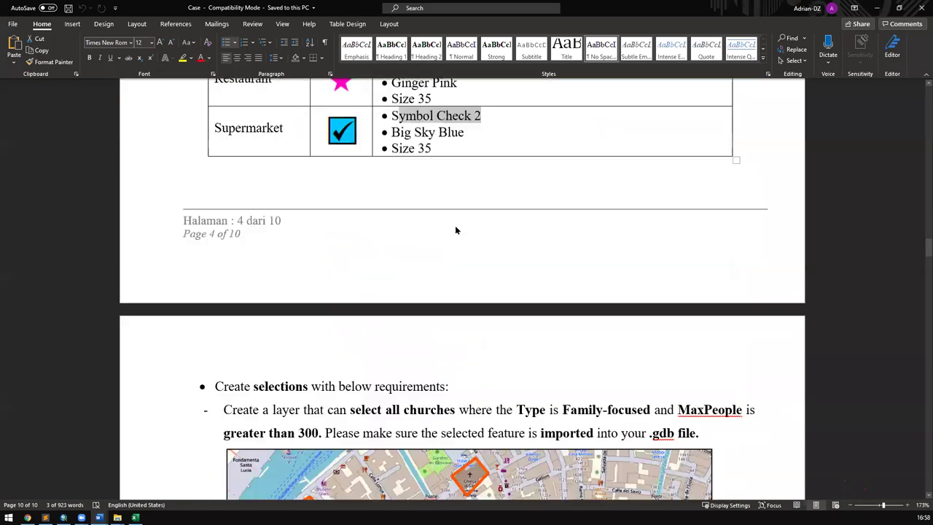
{"action": "scroll", "coordinate": [455, 227], "scroll_direction": "down", "scroll_amount": 1}
{"action": "left_click", "coordinate": [248, 205]}
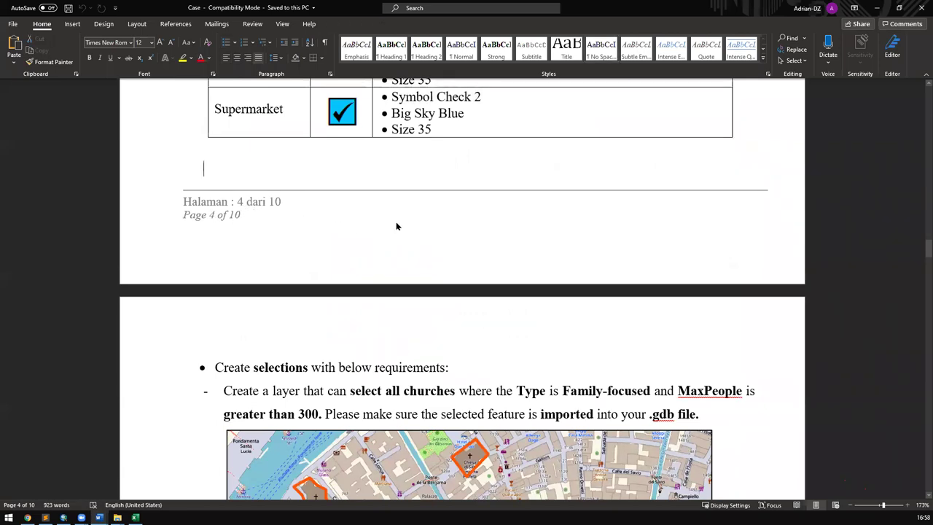
{"action": "scroll", "coordinate": [396, 226], "scroll_direction": "up", "scroll_amount": 20}
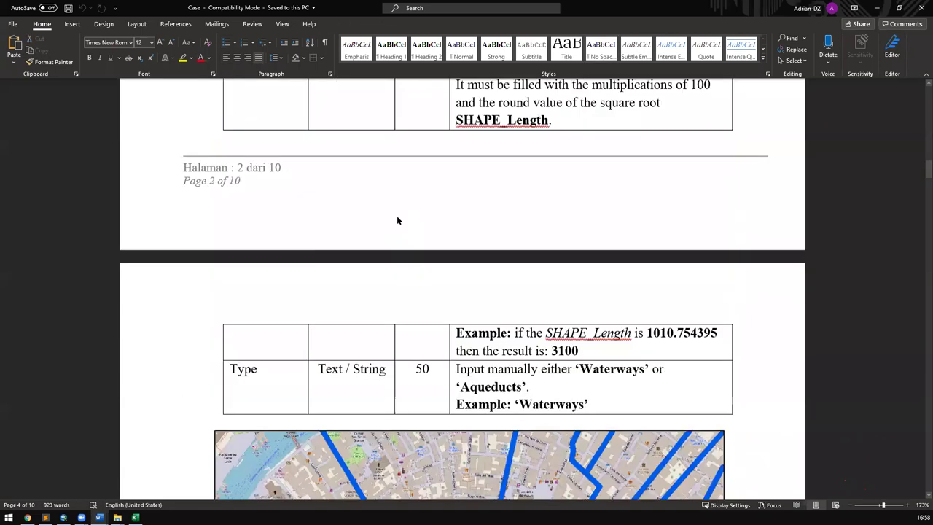
{"action": "scroll", "coordinate": [397, 220], "scroll_direction": "down", "scroll_amount": 10}
{"action": "scroll", "coordinate": [386, 224], "scroll_direction": "down", "scroll_amount": 5}
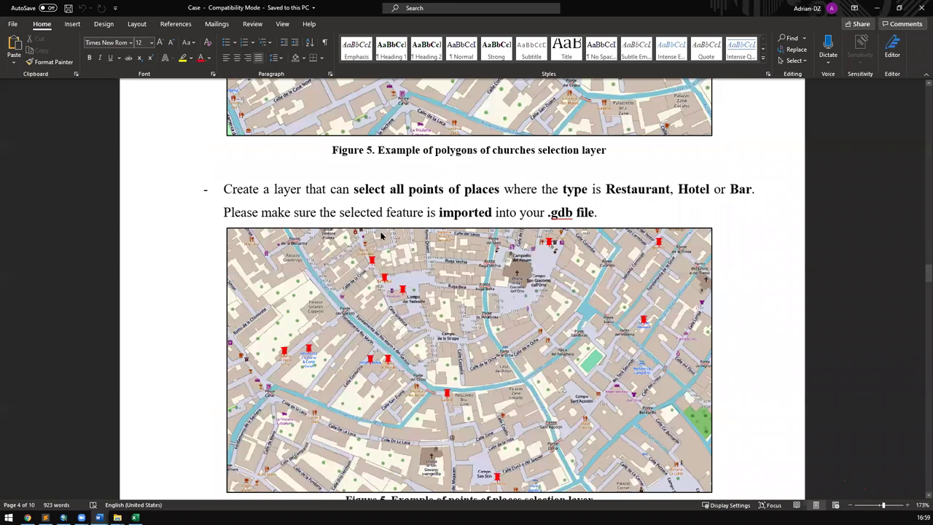
{"action": "scroll", "coordinate": [218, 327], "scroll_direction": "up", "scroll_amount": 7}
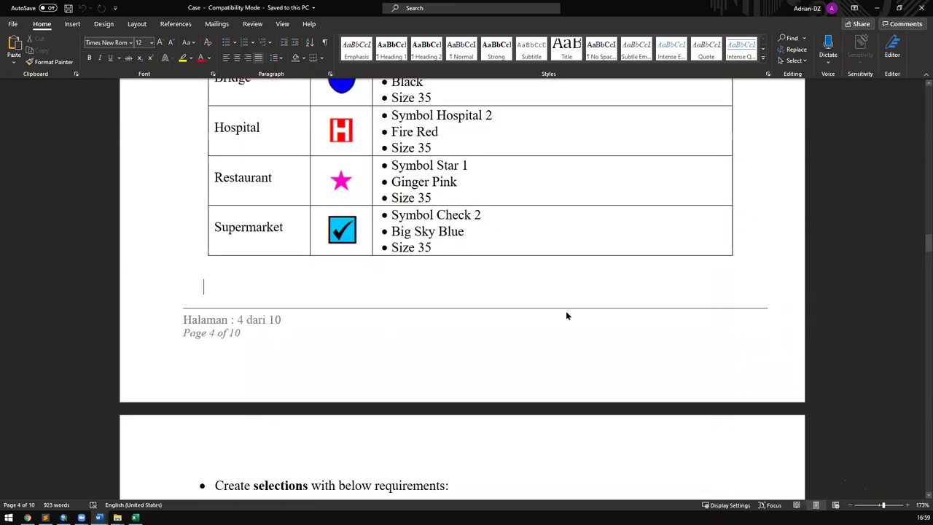
{"action": "scroll", "coordinate": [567, 315], "scroll_direction": "down", "scroll_amount": 6}
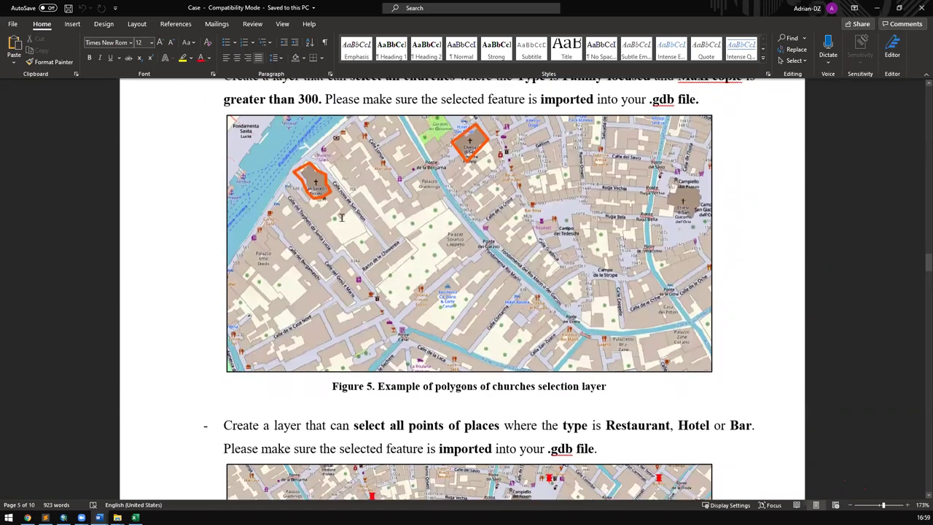
{"action": "scroll", "coordinate": [340, 217], "scroll_direction": "down", "scroll_amount": 3}
{"action": "key", "text": "ctrl+End"}
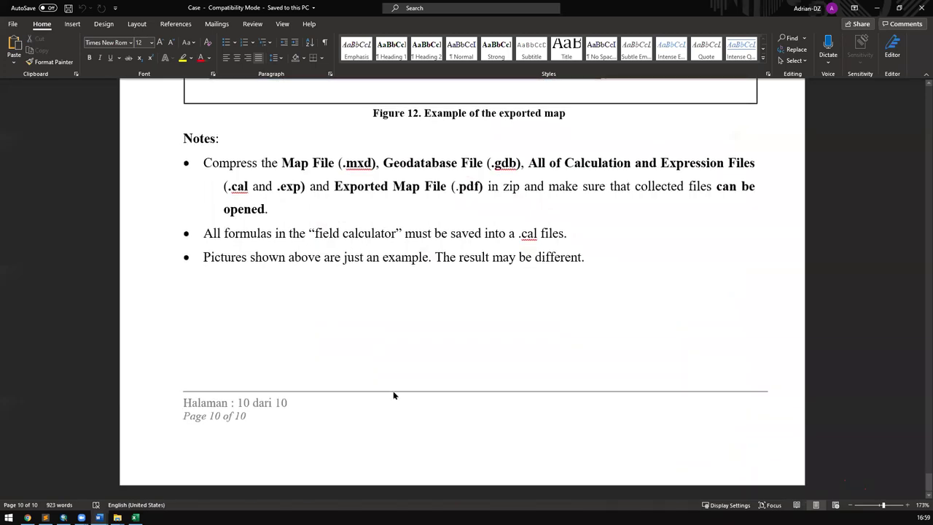
{"action": "scroll", "coordinate": [437, 290], "scroll_direction": "up", "scroll_amount": 20}
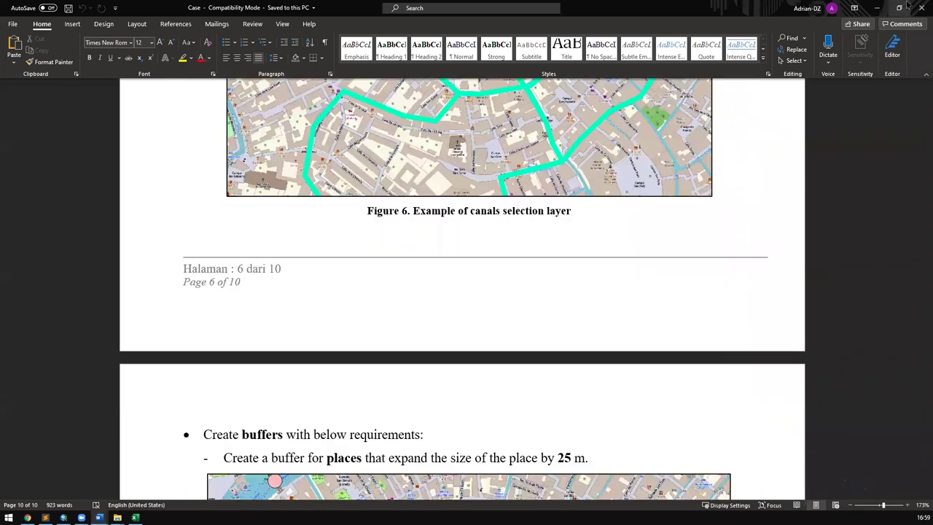
Step: Switch back to the ArcMap project, pan over the Places points and move the attribute table clear of the Create Features pane
{"action": "left_click", "coordinate": [886, 6]}
{"action": "left_click", "coordinate": [878, 7]}
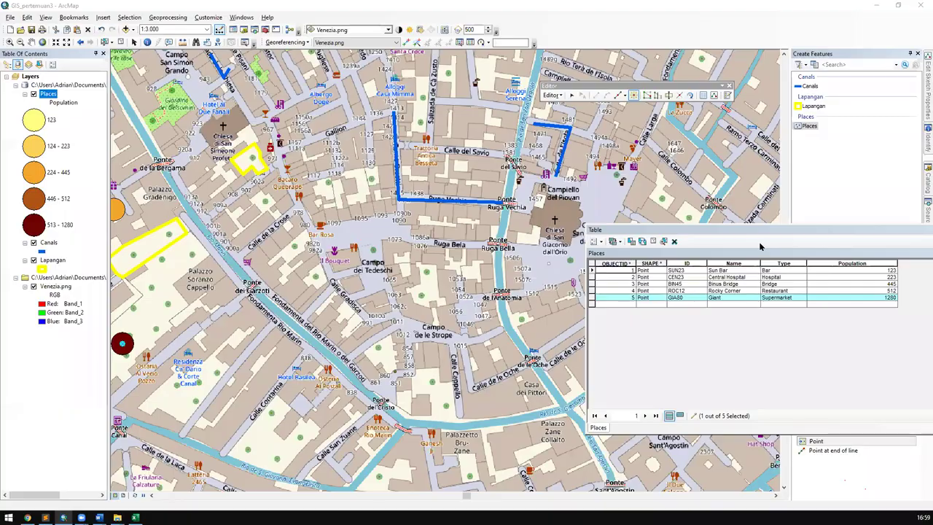
{"action": "left_click_drag", "start_coordinate": [434, 170], "coordinate": [501, 185]}
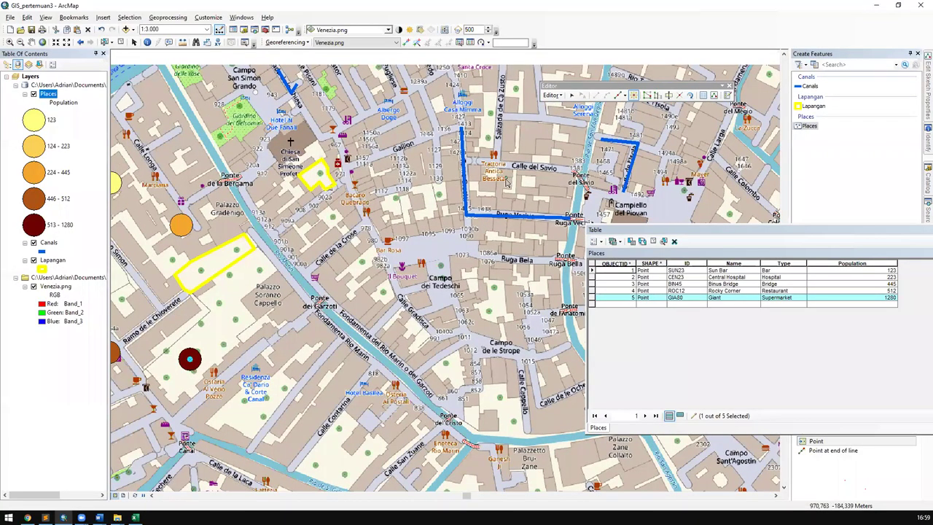
{"action": "left_click_drag", "start_coordinate": [506, 186], "coordinate": [437, 243]}
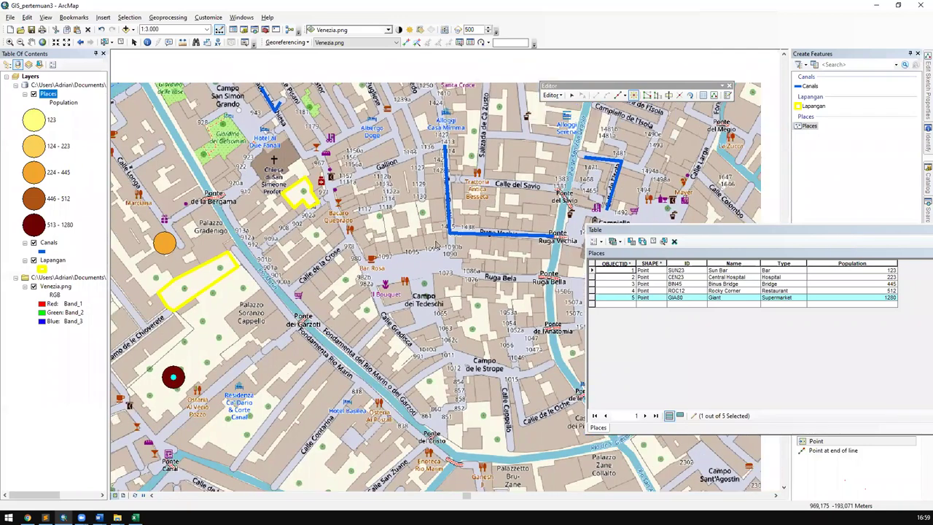
{"action": "left_click_drag", "start_coordinate": [528, 160], "coordinate": [543, 164]}
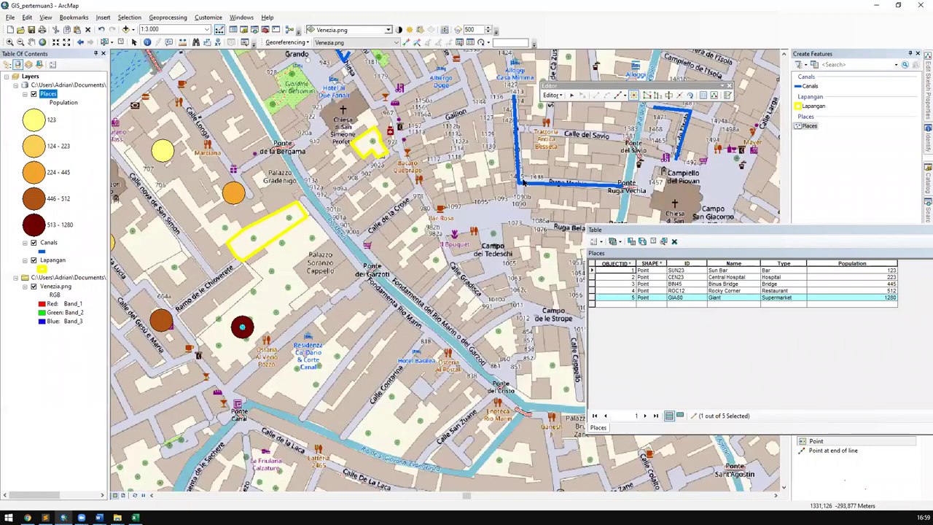
{"action": "left_click_drag", "start_coordinate": [769, 180], "coordinate": [744, 180]}
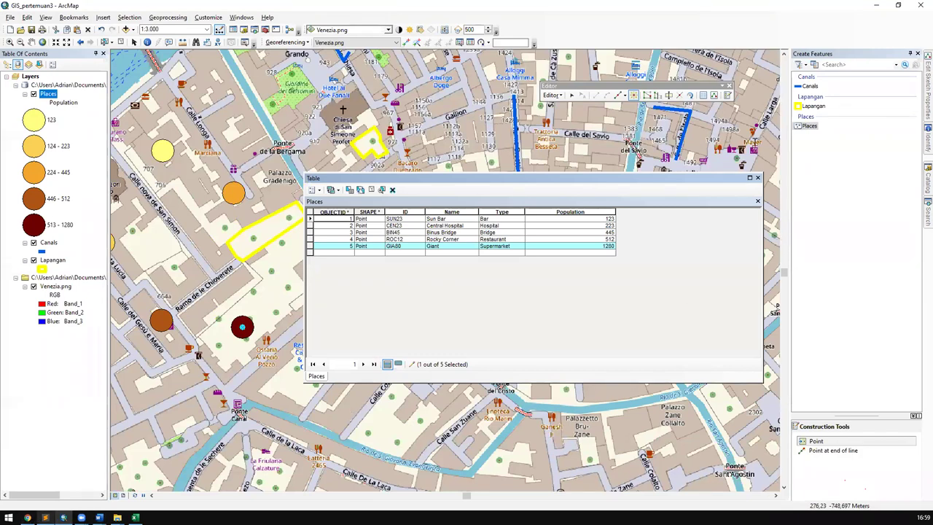
{"action": "key", "text": "alt+Tab"}
{"action": "left_click", "coordinate": [877, 7]}
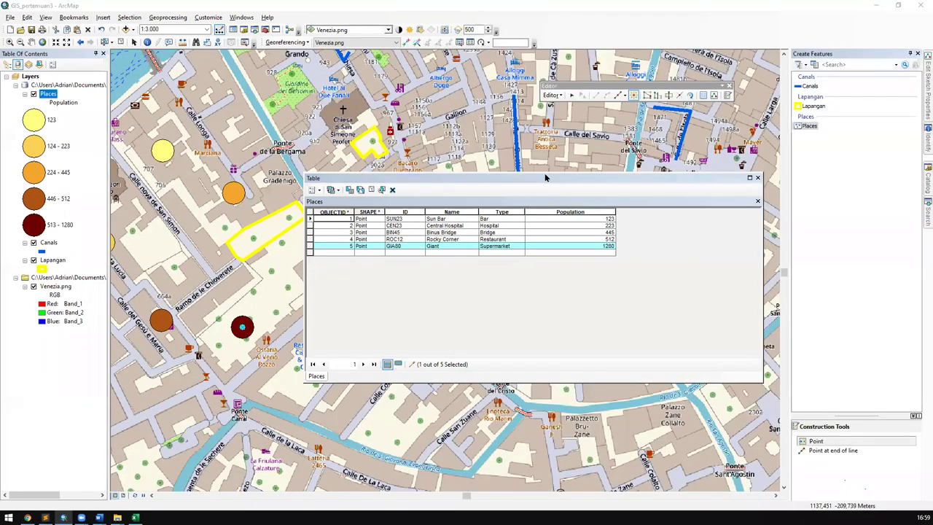
Step: Switch to Messier in Chrome, refresh the Student Attendance Verification list and sort it by status with absent students first
{"action": "left_click", "coordinate": [27, 517]}
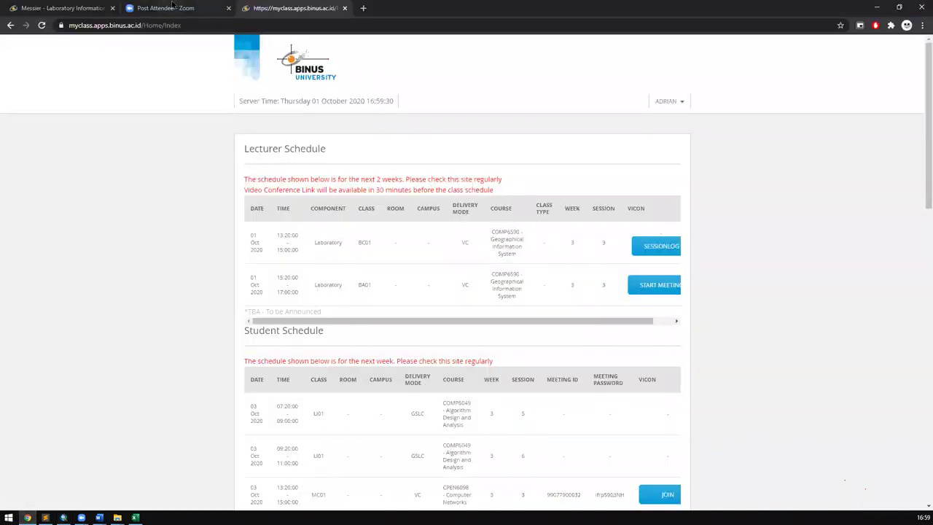
{"action": "left_click", "coordinate": [88, 8]}
{"action": "scroll", "coordinate": [234, 246], "scroll_direction": "down", "scroll_amount": 4}
{"action": "scroll", "coordinate": [41, 224], "scroll_direction": "up", "scroll_amount": 4}
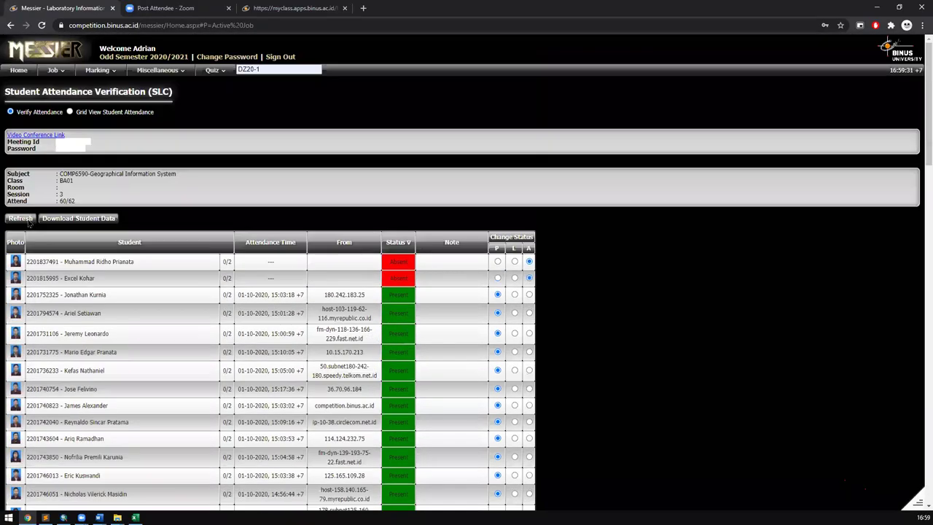
{"action": "left_click", "coordinate": [28, 220]}
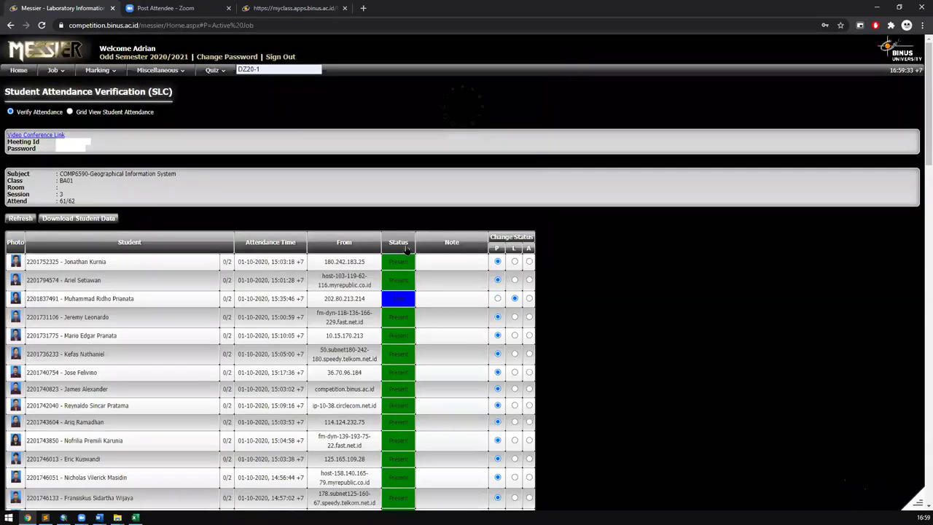
{"action": "left_click", "coordinate": [406, 248]}
{"action": "left_click", "coordinate": [406, 248]}
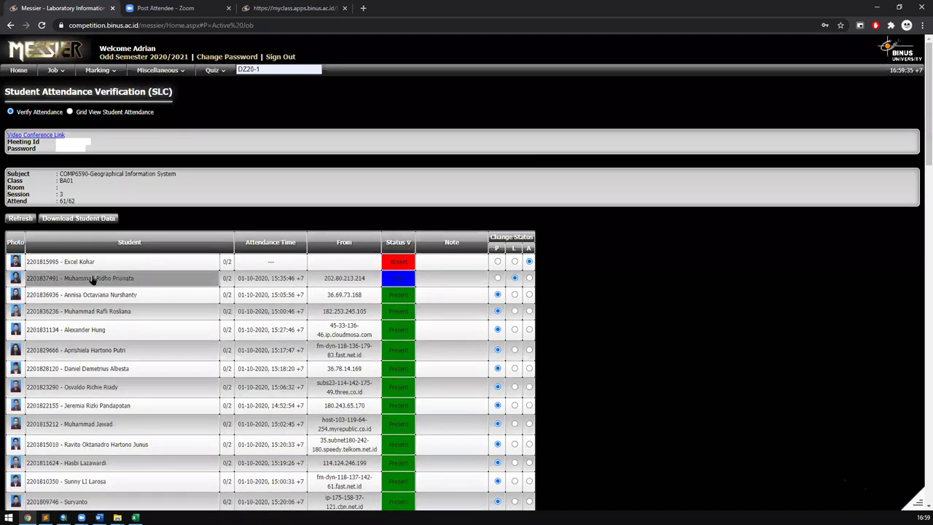
Step: Check the entries of the late and absent students in the attendance list
{"action": "left_click_drag", "start_coordinate": [146, 277], "coordinate": [30, 278]}
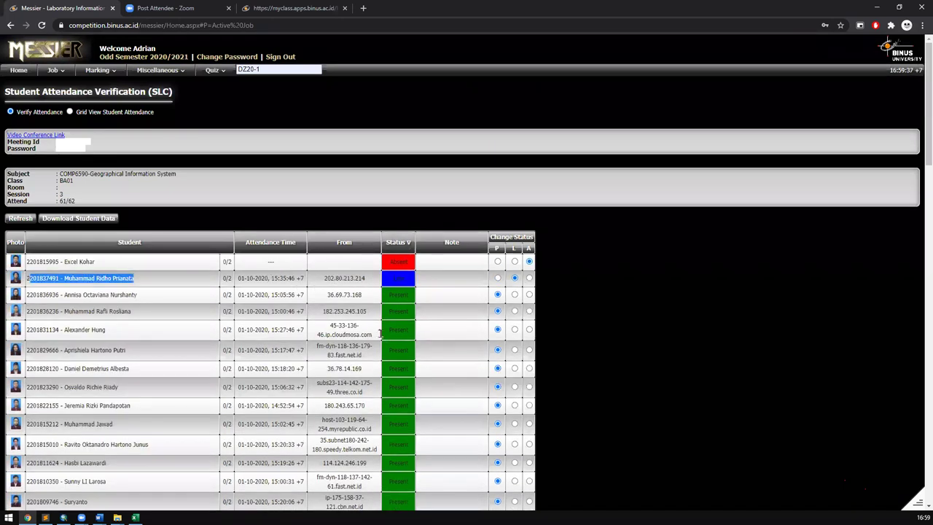
{"action": "left_click", "coordinate": [778, 296]}
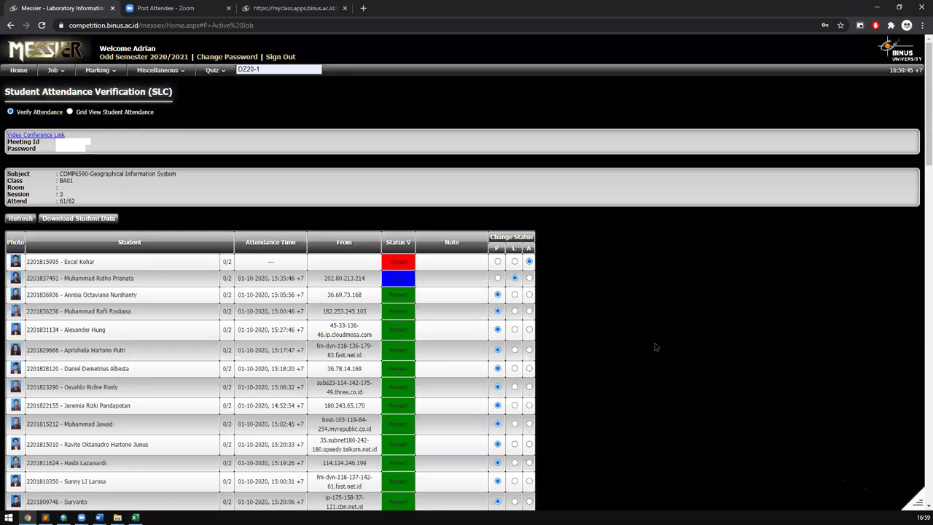
{"action": "left_click_drag", "start_coordinate": [149, 282], "coordinate": [76, 267]}
{"action": "left_click", "coordinate": [683, 244]}
{"action": "left_click_drag", "start_coordinate": [98, 262], "coordinate": [166, 220]}
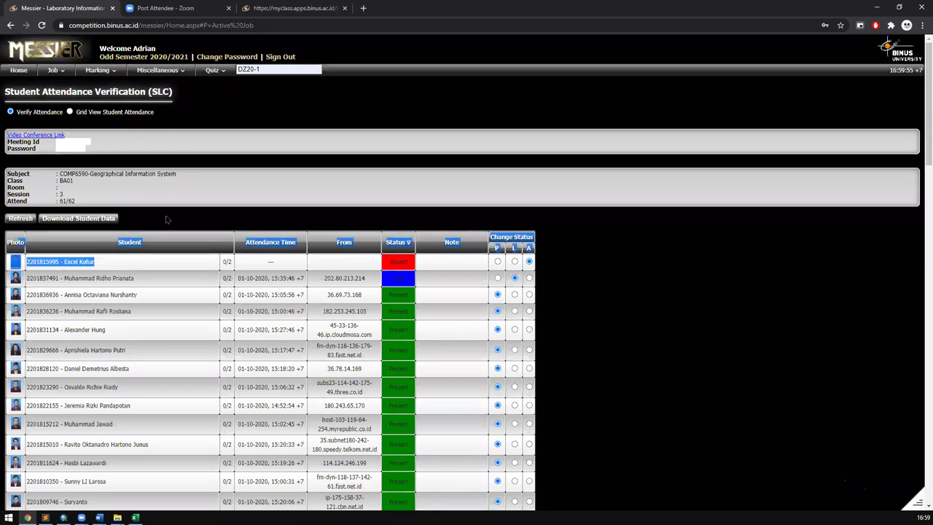
{"action": "left_click", "coordinate": [691, 295]}
{"action": "scroll", "coordinate": [687, 348], "scroll_direction": "down", "scroll_amount": 5}
{"action": "scroll", "coordinate": [687, 349], "scroll_direction": "up", "scroll_amount": 6}
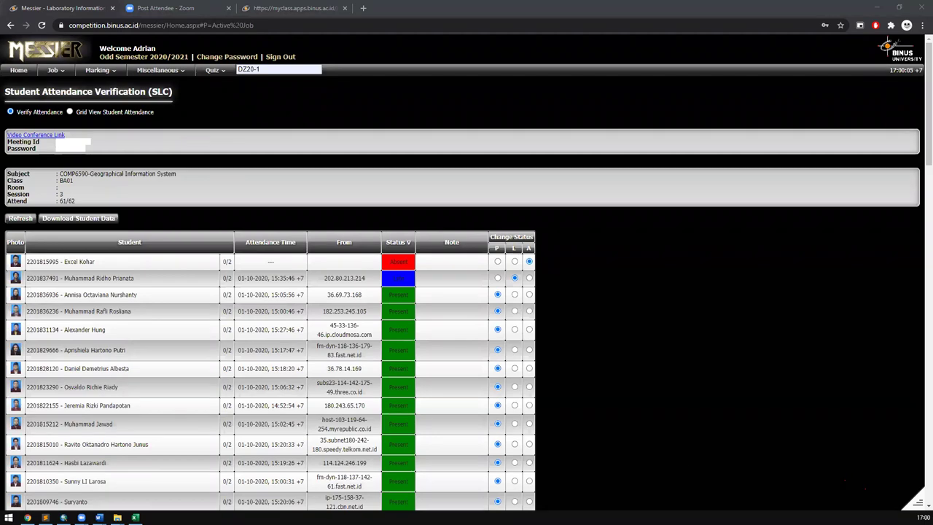
{"action": "scroll", "coordinate": [616, 181], "scroll_direction": "down", "scroll_amount": 5}
{"action": "scroll", "coordinate": [616, 182], "scroll_direction": "up", "scroll_amount": 5}
{"action": "left_click", "coordinate": [617, 177]}
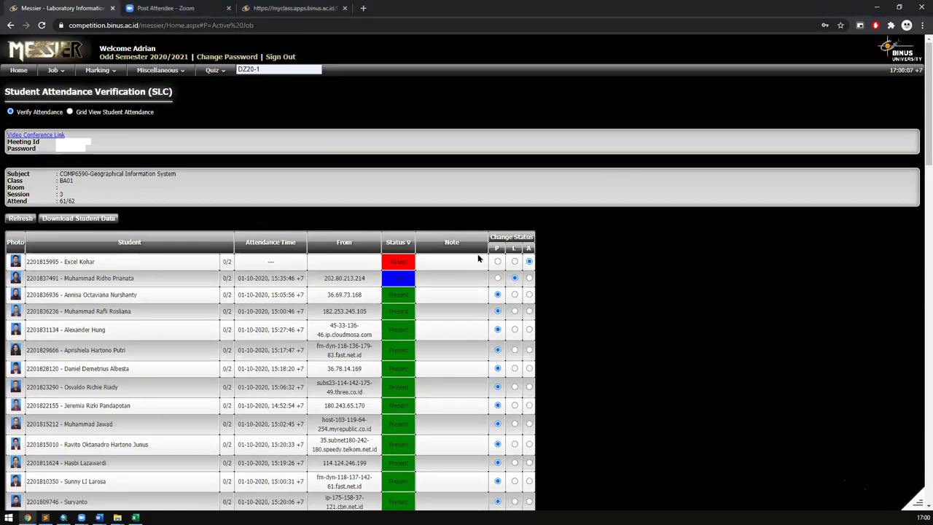
{"action": "scroll", "coordinate": [257, 277], "scroll_direction": "down", "scroll_amount": 3}
{"action": "scroll", "coordinate": [267, 272], "scroll_direction": "up", "scroll_amount": 3}
{"action": "mouse_move", "coordinate": [46, 518]}
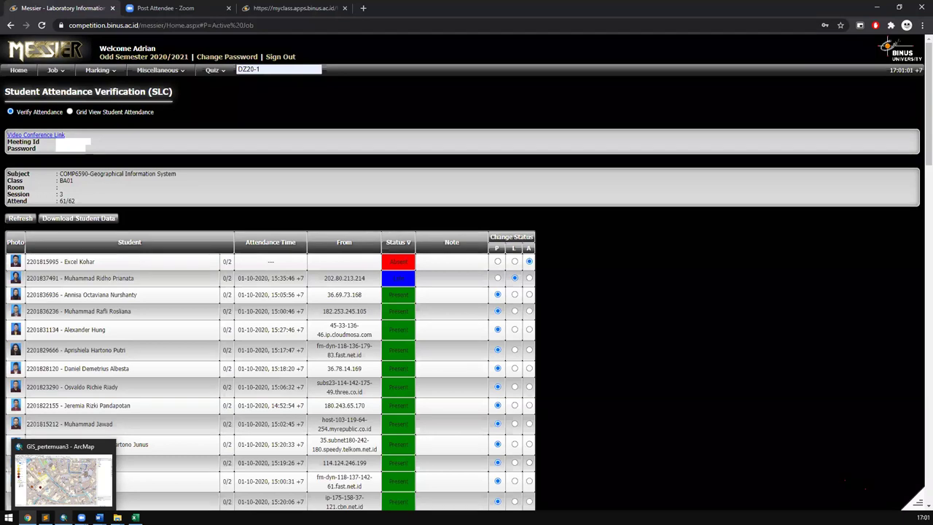
{"action": "mouse_move", "coordinate": [100, 518]}
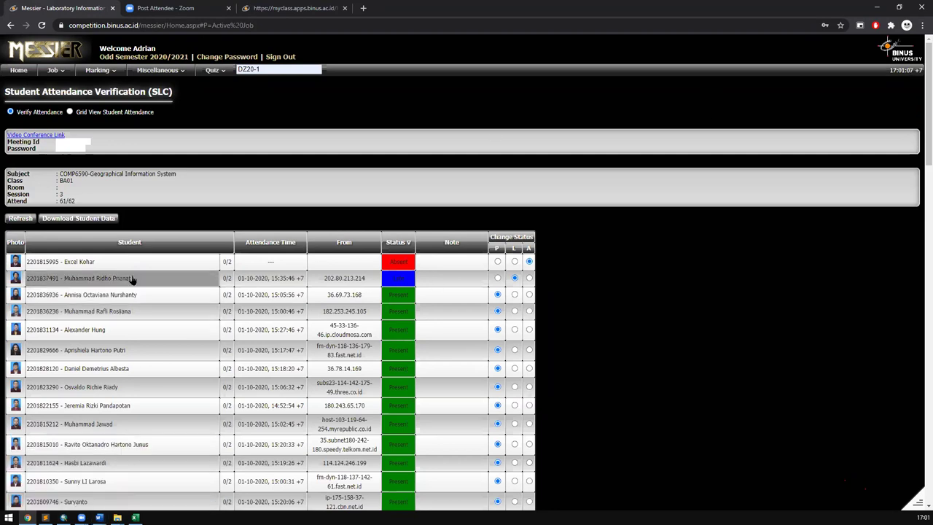
{"action": "scroll", "coordinate": [488, 310], "scroll_direction": "down", "scroll_amount": 5}
{"action": "scroll", "coordinate": [491, 309], "scroll_direction": "up", "scroll_amount": 5}
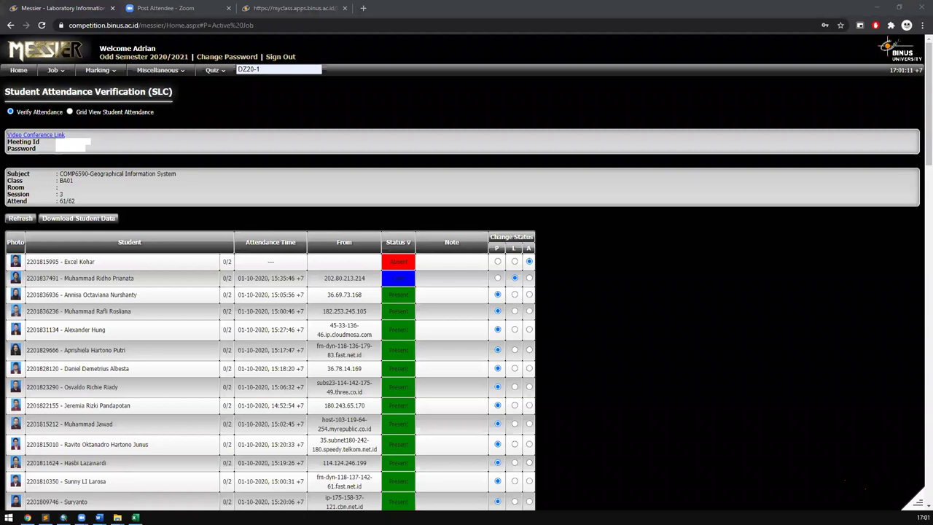
Step: Review the full attendance list, the late student's entry, the unrealized course outline topics and the verification section
{"action": "left_click", "coordinate": [599, 393]}
{"action": "scroll", "coordinate": [94, 306], "scroll_direction": "down", "scroll_amount": 3}
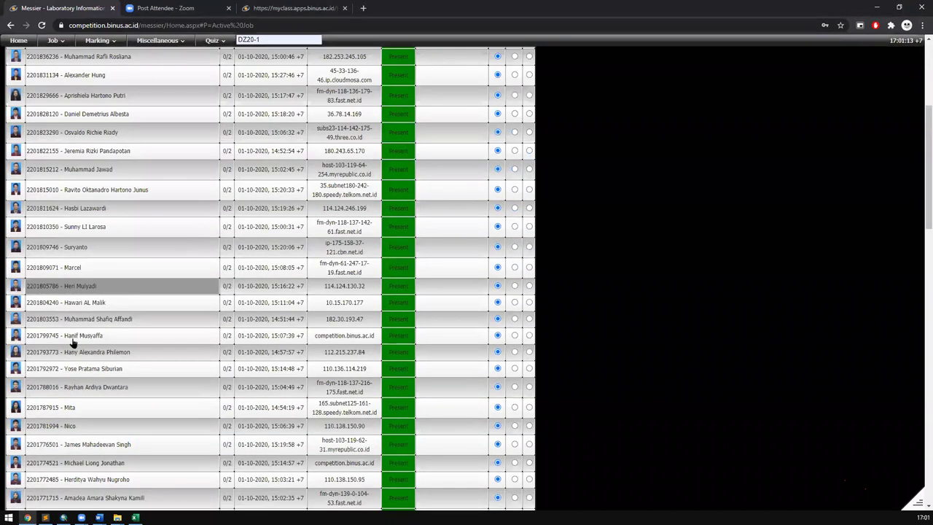
{"action": "scroll", "coordinate": [110, 355], "scroll_direction": "down", "scroll_amount": 12}
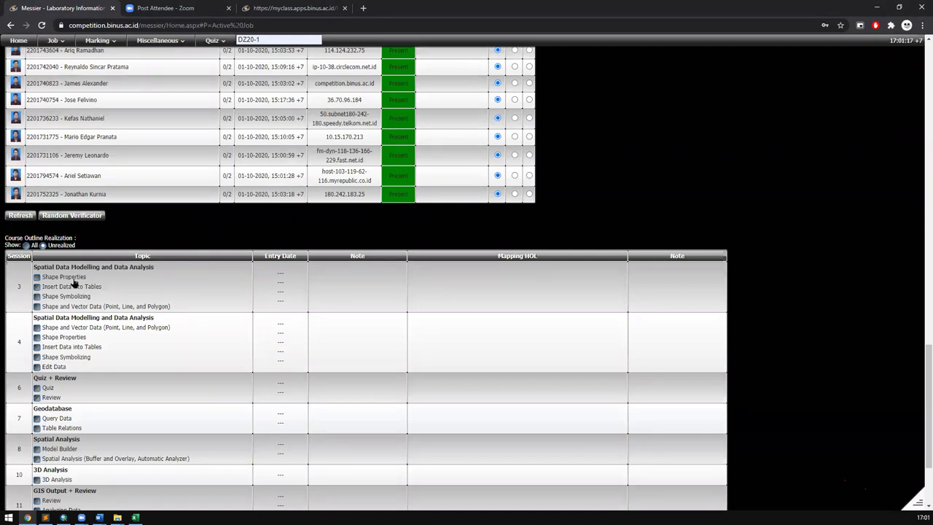
{"action": "scroll", "coordinate": [328, 204], "scroll_direction": "up", "scroll_amount": 15}
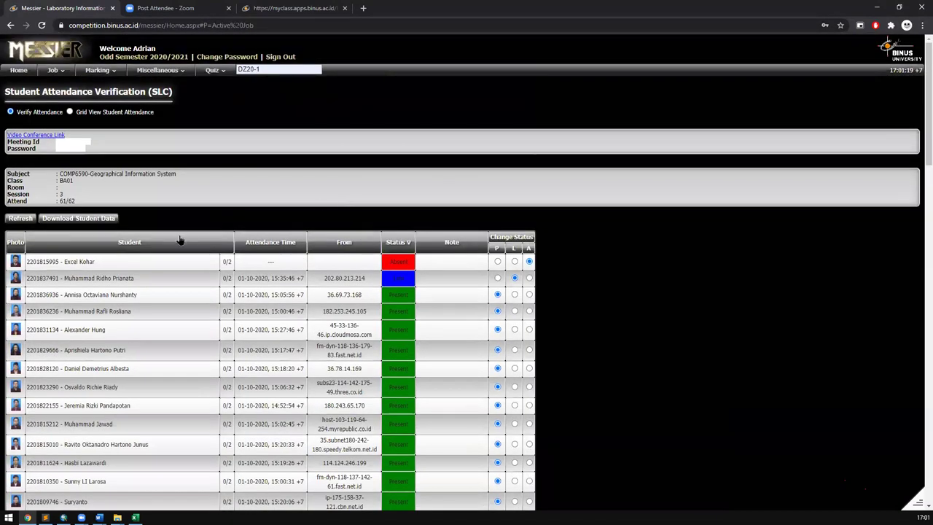
{"action": "scroll", "coordinate": [177, 241], "scroll_direction": "down", "scroll_amount": 3}
{"action": "scroll", "coordinate": [212, 233], "scroll_direction": "down", "scroll_amount": 3}
{"action": "scroll", "coordinate": [248, 225], "scroll_direction": "up", "scroll_amount": 6}
{"action": "left_click_drag", "start_coordinate": [134, 277], "coordinate": [57, 277]}
{"action": "left_click", "coordinate": [27, 280]}
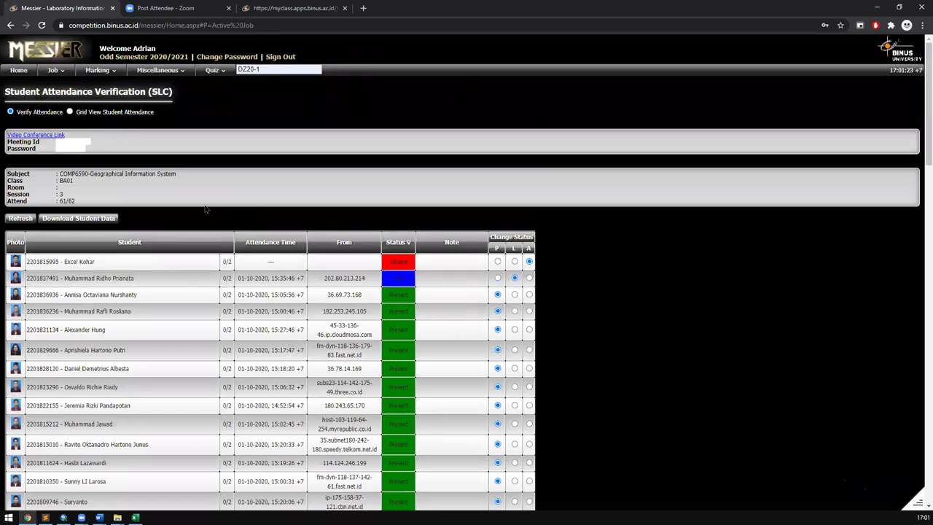
{"action": "scroll", "coordinate": [205, 209], "scroll_direction": "down", "scroll_amount": 4}
{"action": "scroll", "coordinate": [182, 271], "scroll_direction": "down", "scroll_amount": 9}
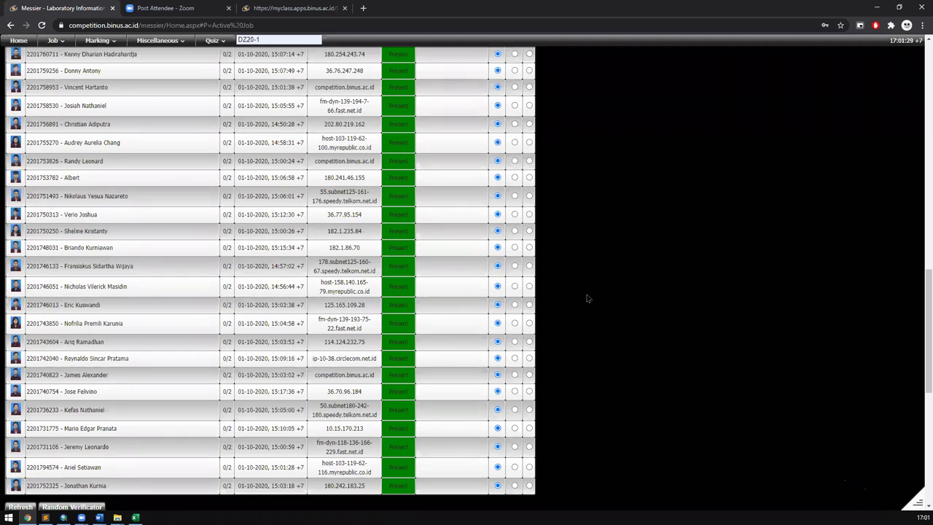
{"action": "scroll", "coordinate": [587, 297], "scroll_direction": "down", "scroll_amount": 6}
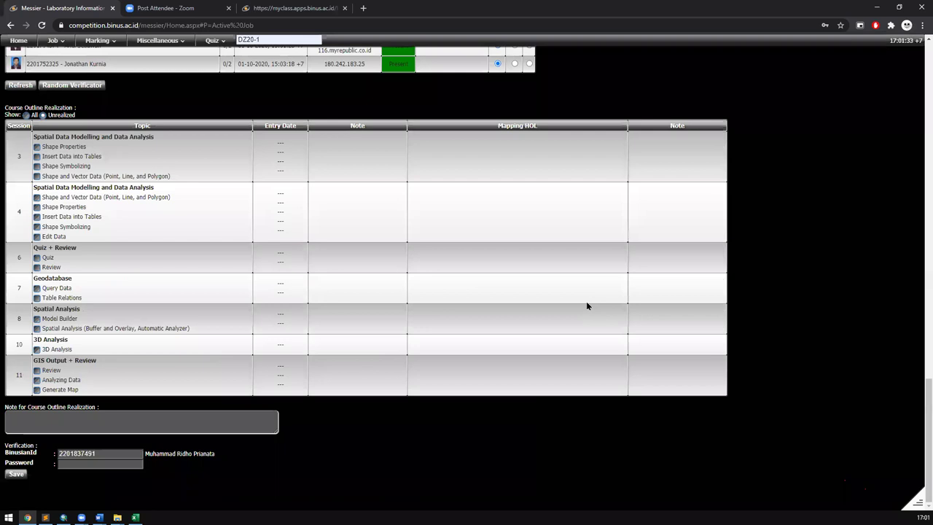
{"action": "scroll", "coordinate": [583, 418], "scroll_direction": "up", "scroll_amount": 15}
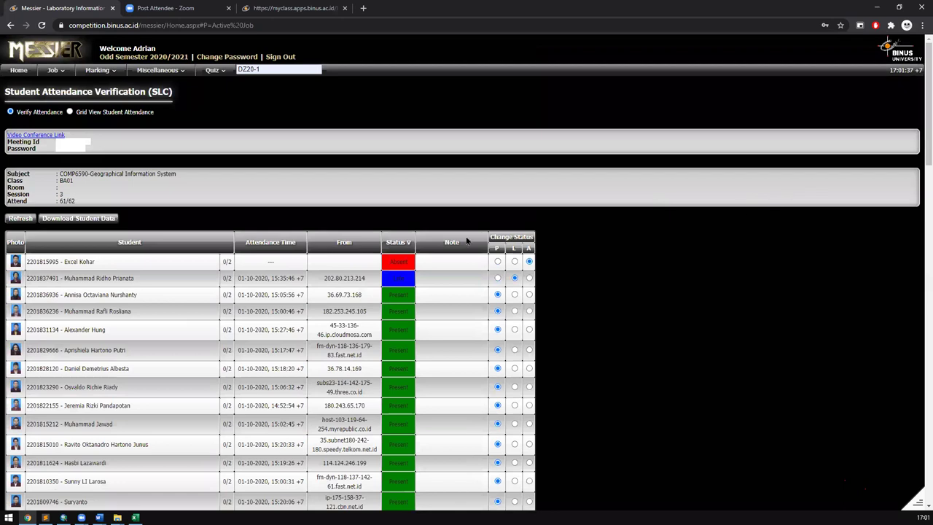
Step: Examine the late student's entry and read through the attendance list for the remaining students' statuses
{"action": "mouse_move", "coordinate": [45, 517]}
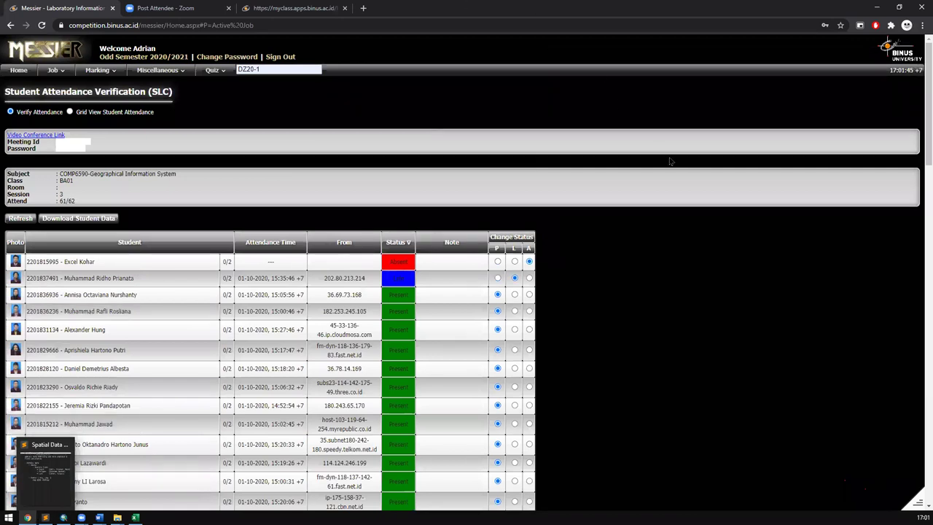
{"action": "scroll", "coordinate": [254, 214], "scroll_direction": "down", "scroll_amount": 3}
{"action": "scroll", "coordinate": [140, 291], "scroll_direction": "up", "scroll_amount": 3}
{"action": "left_click_drag", "start_coordinate": [135, 279], "coordinate": [36, 283]}
{"action": "left_click", "coordinate": [426, 219]}
{"action": "scroll", "coordinate": [62, 298], "scroll_direction": "down", "scroll_amount": 15}
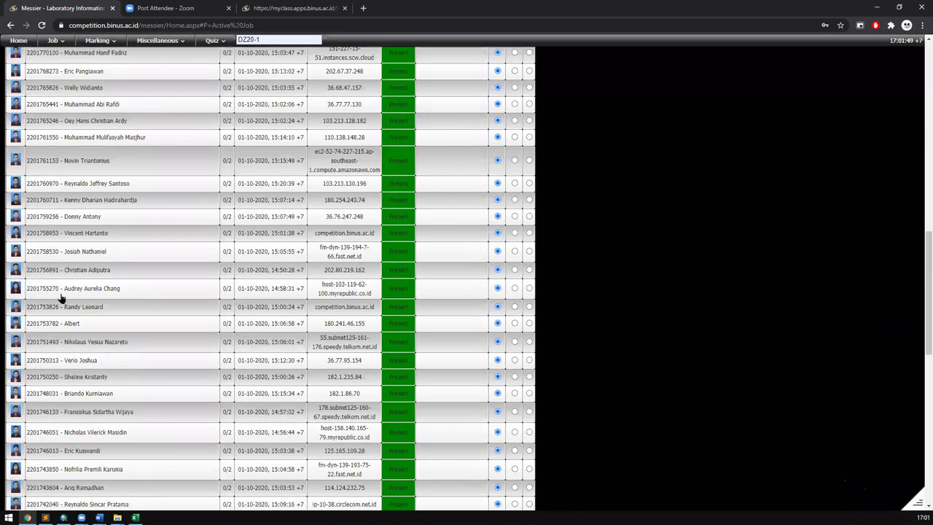
{"action": "scroll", "coordinate": [128, 286], "scroll_direction": "up", "scroll_amount": 5}
{"action": "scroll", "coordinate": [128, 286], "scroll_direction": "up", "scroll_amount": 10}
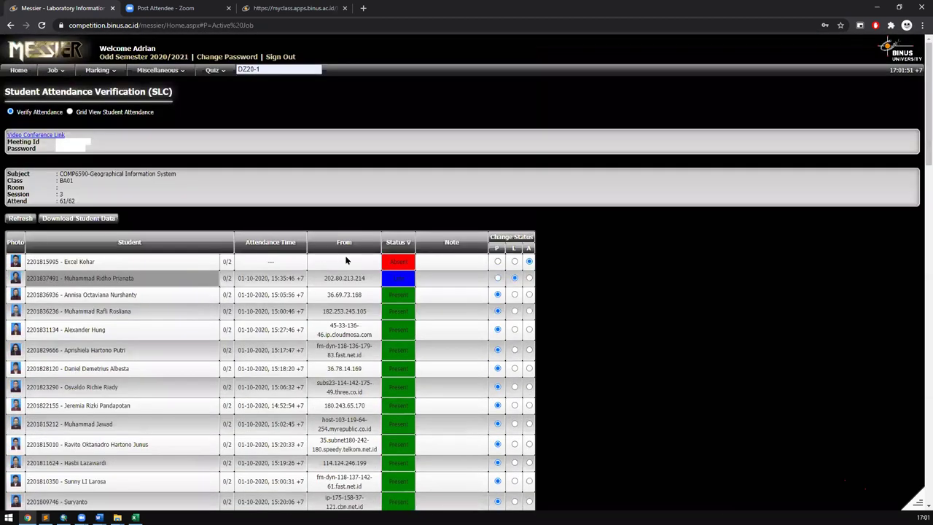
Step: Sort the attendance list by status again and review the entries down to the course outline realization and verification sections
{"action": "left_click", "coordinate": [400, 243]}
{"action": "scroll", "coordinate": [216, 316], "scroll_direction": "down", "scroll_amount": 5}
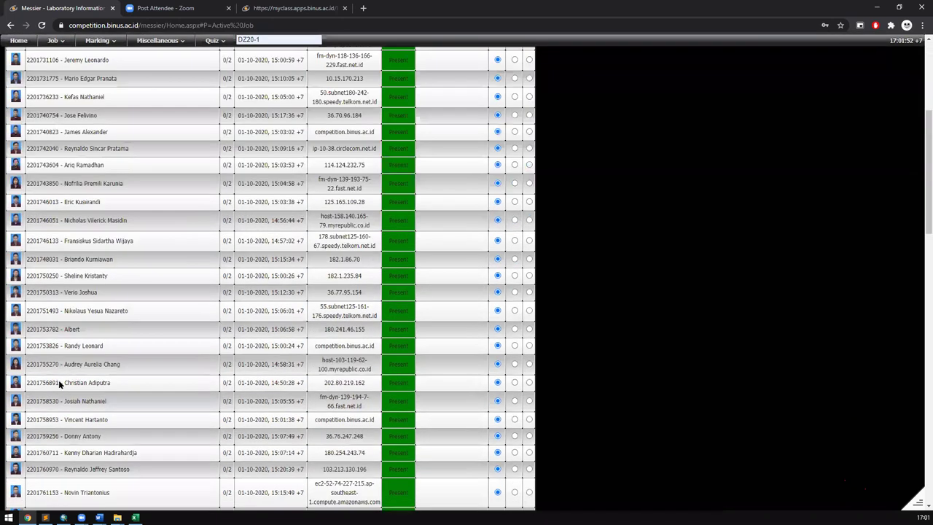
{"action": "scroll", "coordinate": [59, 380], "scroll_direction": "down", "scroll_amount": 10}
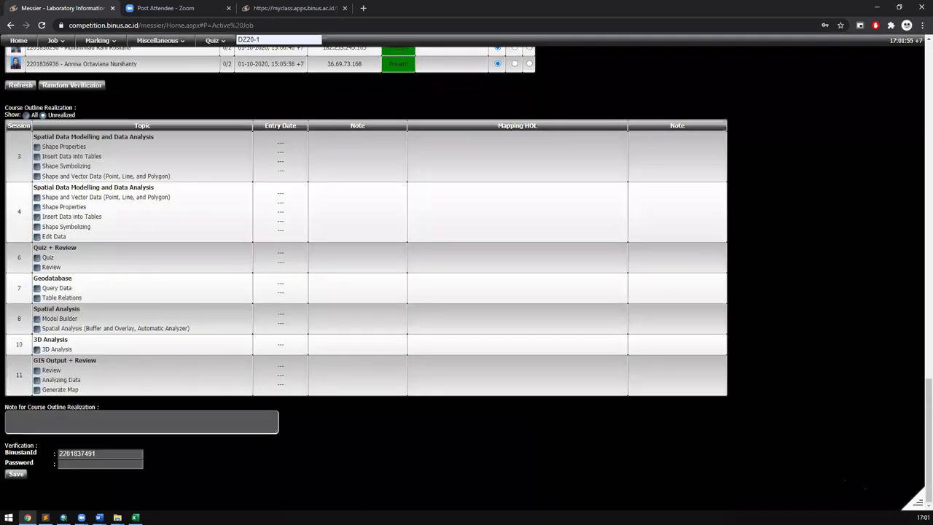
{"action": "key", "text": "alt+Tab"}
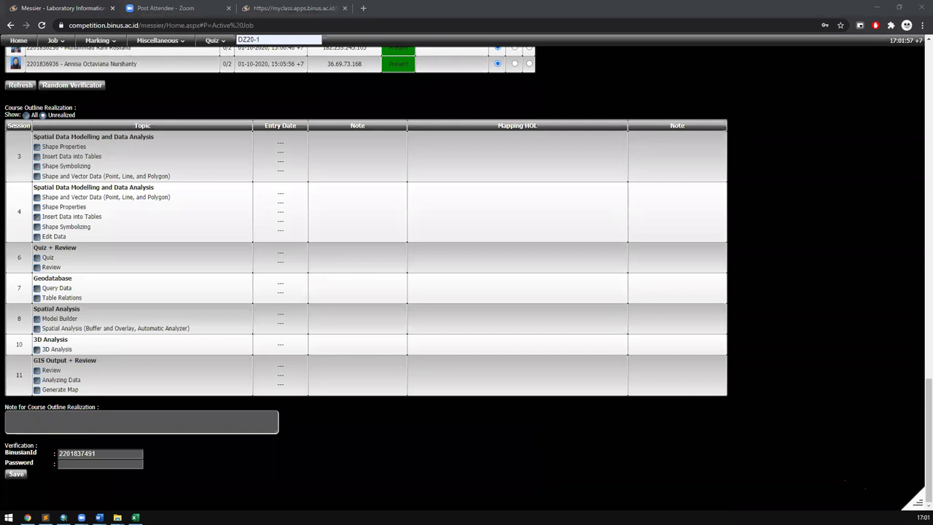
{"action": "left_click", "coordinate": [847, 192]}
{"action": "scroll", "coordinate": [816, 202], "scroll_direction": "up", "scroll_amount": 15}
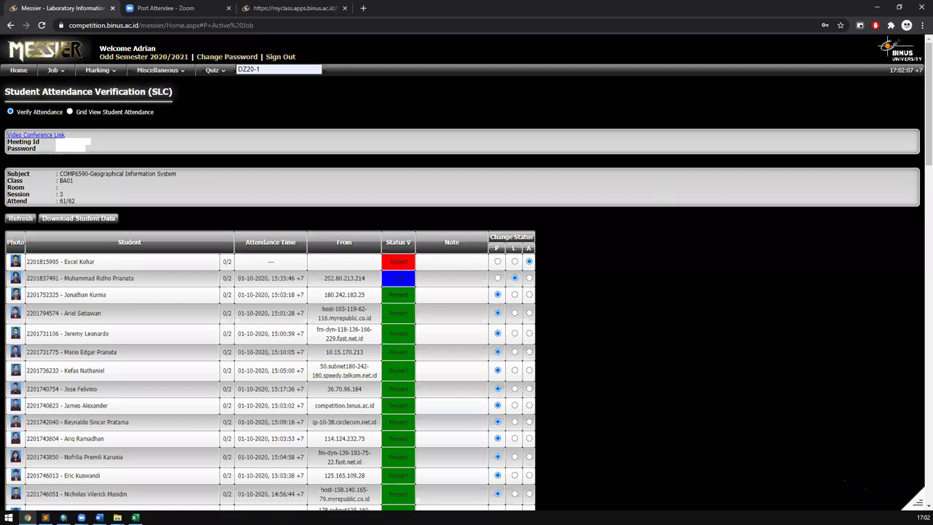
{"action": "key", "text": "alt+Tab"}
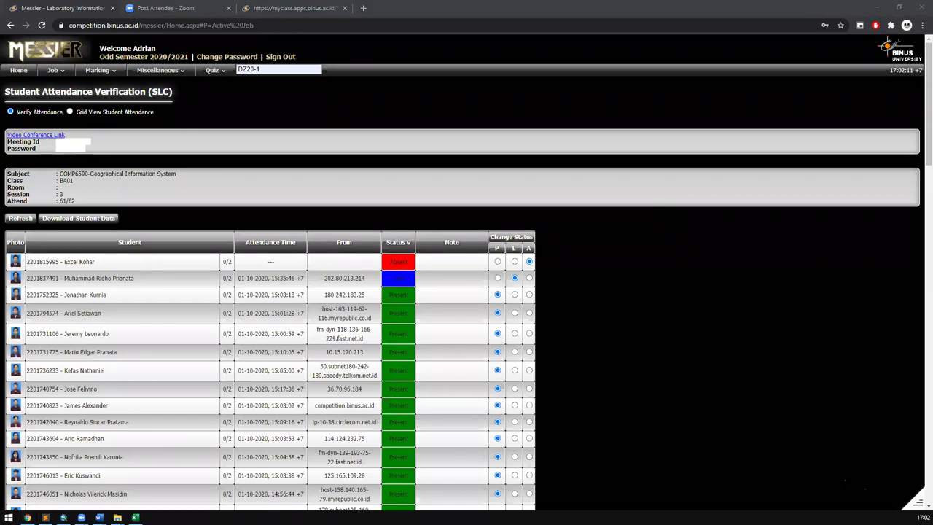
{"action": "left_click", "coordinate": [722, 231]}
{"action": "scroll", "coordinate": [722, 231], "scroll_direction": "down", "scroll_amount": 6}
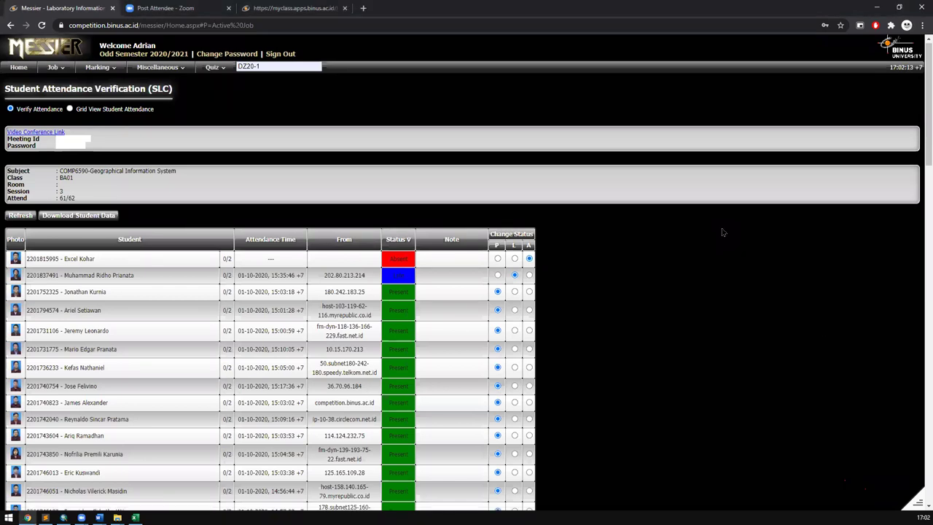
{"action": "scroll", "coordinate": [724, 228], "scroll_direction": "up", "scroll_amount": 6}
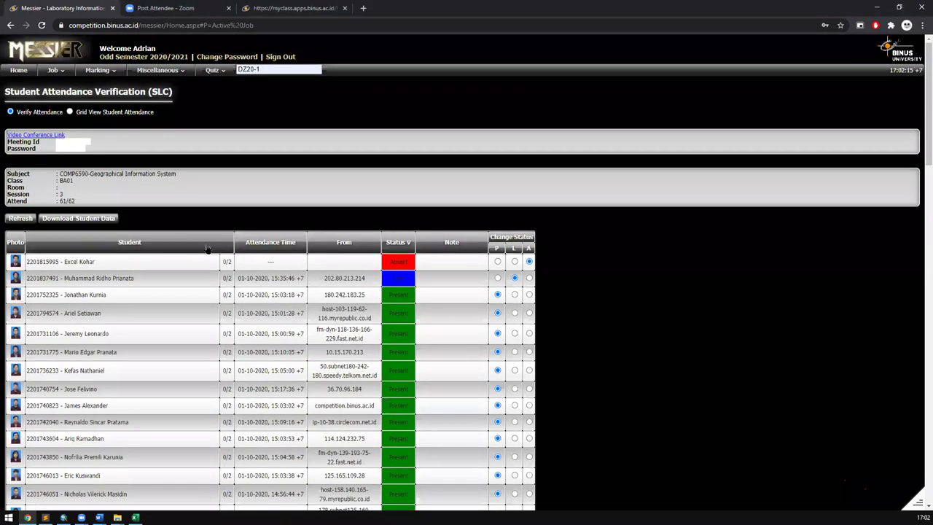
Step: Mark session 3's Shape Properties, Insert Data into Tables, Shape Symbolizing, and Shape and Vector Data topics as realized in the course outline
{"action": "scroll", "coordinate": [146, 281], "scroll_direction": "down", "scroll_amount": 15}
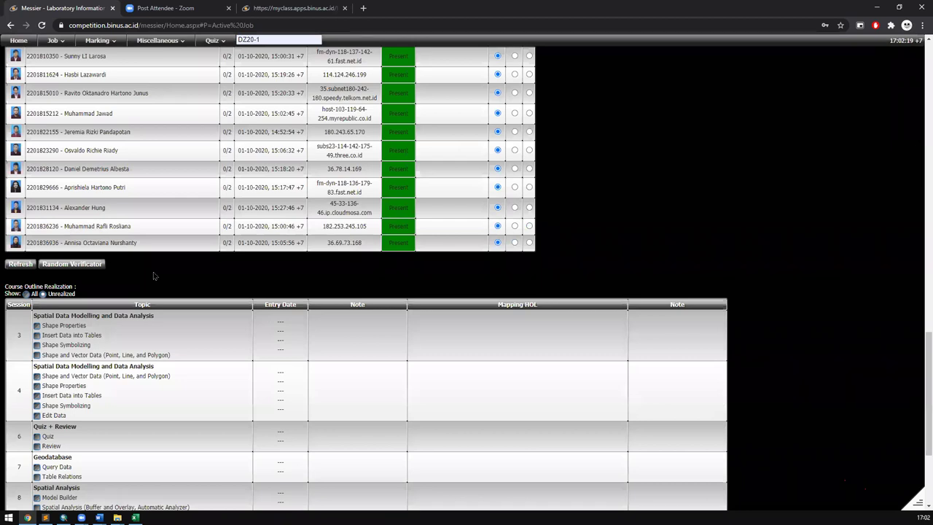
{"action": "left_click", "coordinate": [78, 326]}
{"action": "left_click", "coordinate": [63, 336]}
{"action": "left_click", "coordinate": [64, 345]}
{"action": "left_click", "coordinate": [70, 356]}
Step: Mark session 4's Shape and Vector Data, Shape Properties, Insert Data into Tables, Shape Symbolizing and Edit Data topics as realized
{"action": "left_click", "coordinate": [72, 376]}
{"action": "left_click", "coordinate": [61, 387]}
{"action": "left_click", "coordinate": [64, 397]}
{"action": "left_click", "coordinate": [58, 406]}
{"action": "left_click", "coordinate": [56, 415]}
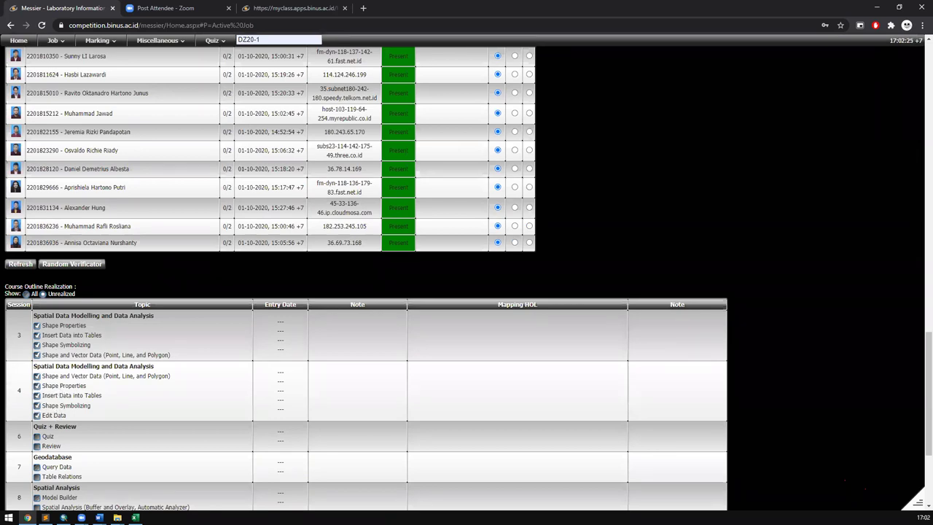